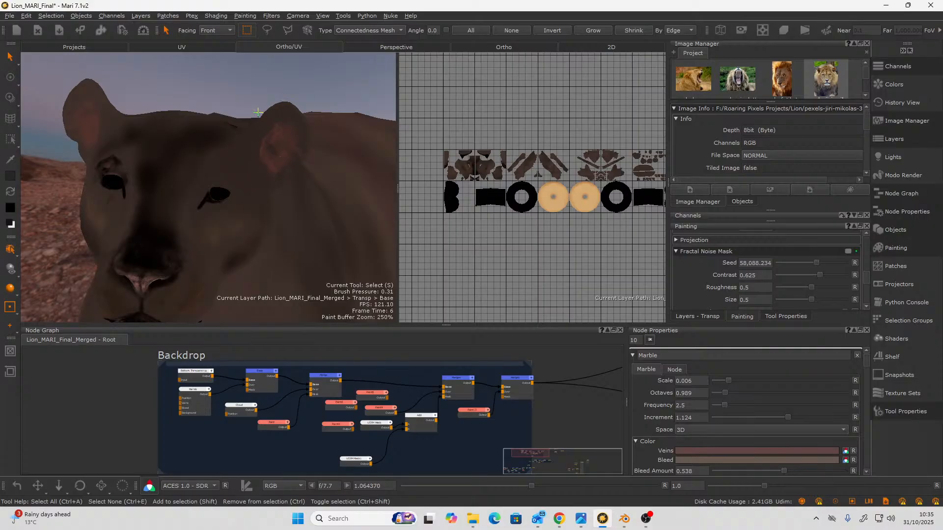
Examine the lion's painted head in the 3D view, covering the nose, mouth, chin and eyes from several angles.
mouse_move(237, 107)
left_mouse_down("alt")
mouse_move(295, 93)
mouse_move(295, 82)
mouse_move(245, 115)
left_mouse_up("alt")
right_click_drag(220, 206, 314, 201, "alt")
middle_click_drag(315, 202, 316, 158, "alt")
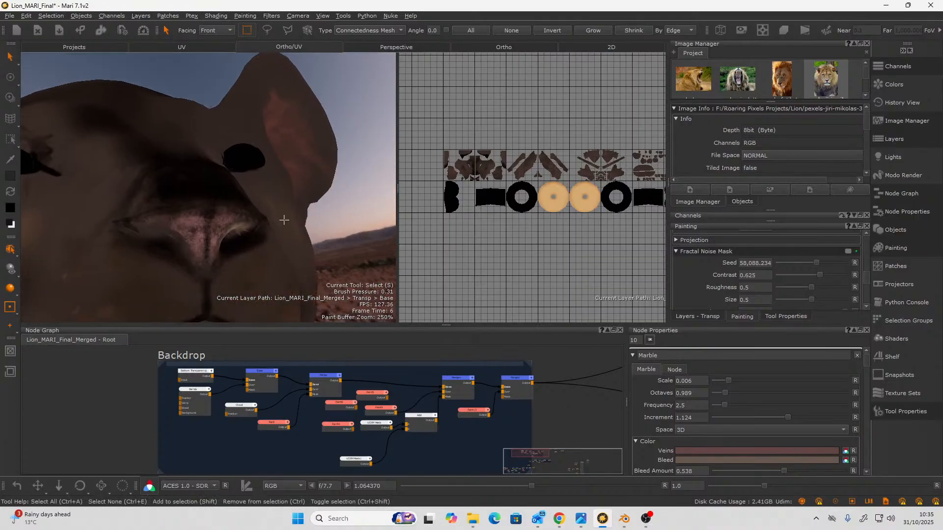
left_click_drag(284, 220, 155, 223, "alt")
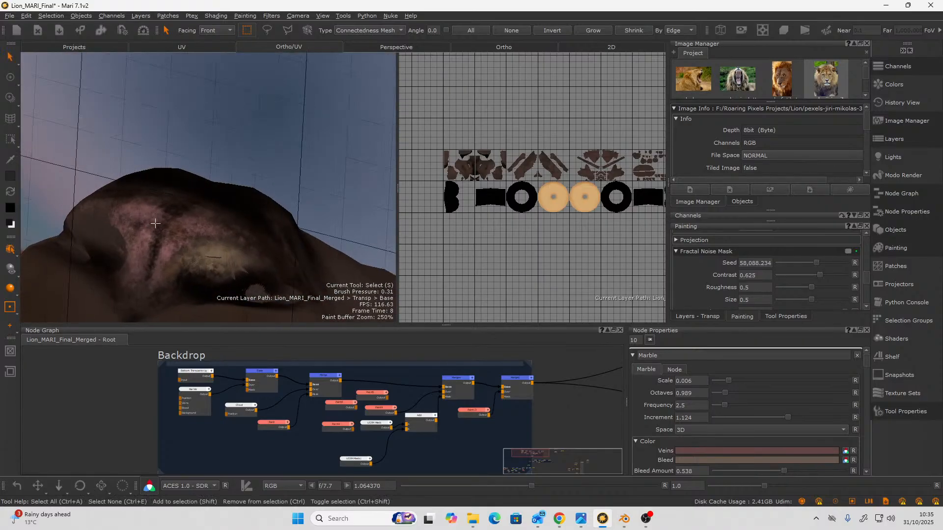
left_click_drag(213, 256, 236, 274, "alt")
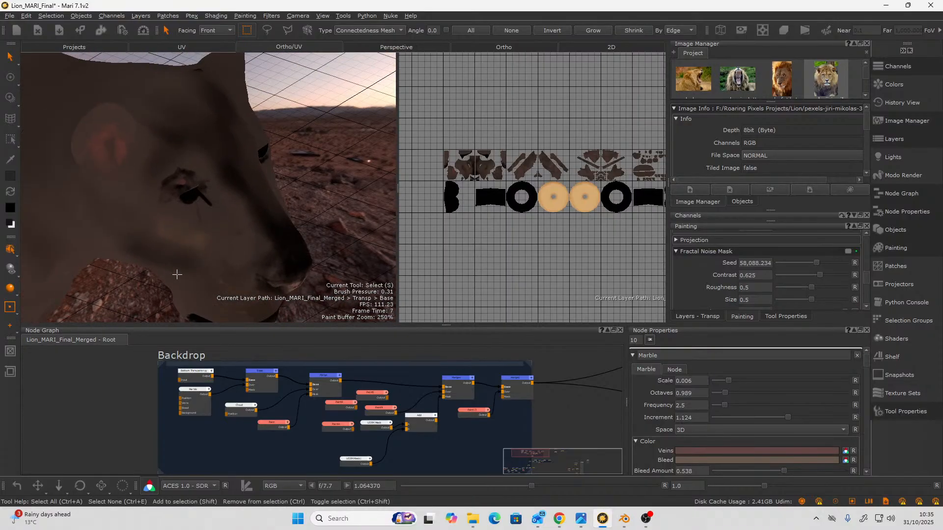
middle_click_drag(236, 274, 172, 195, "alt")
left_click_drag(173, 195, 162, 246, "alt")
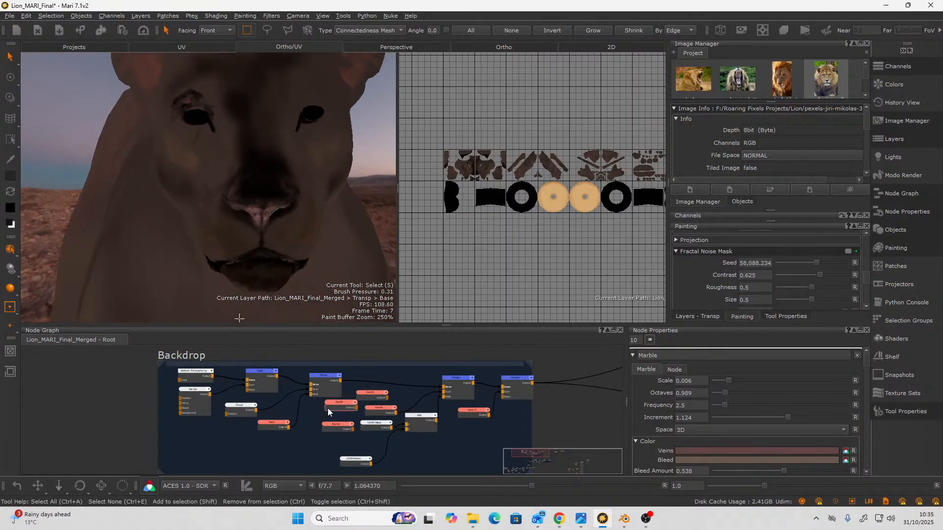
Examine the Backdrop group's Merge, Paint, Cloud and UDIM Mask nodes and their connections in the node graph.
scroll(411, 440, "up", 5)
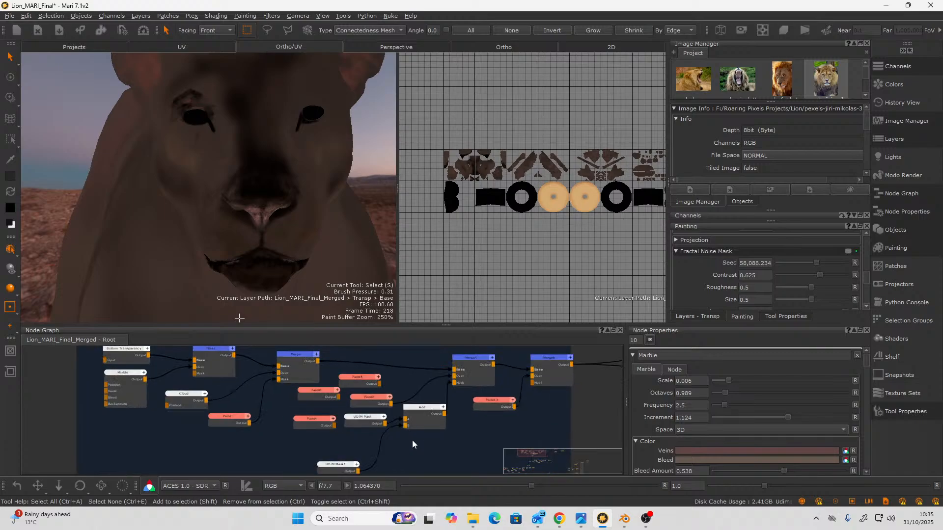
middle_click_drag(412, 440, 410, 391)
scroll(404, 409, "down", 4)
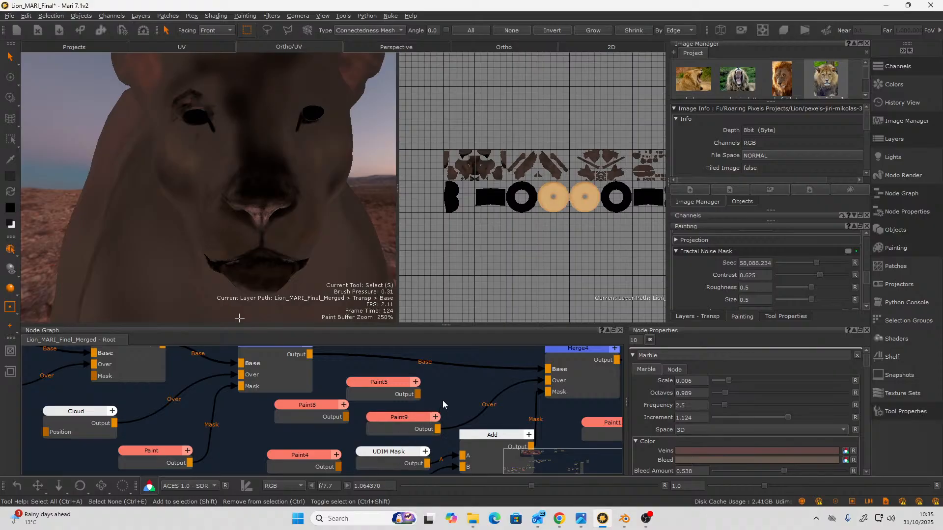
scroll(443, 400, "down", 1)
scroll(443, 401, "up", 1)
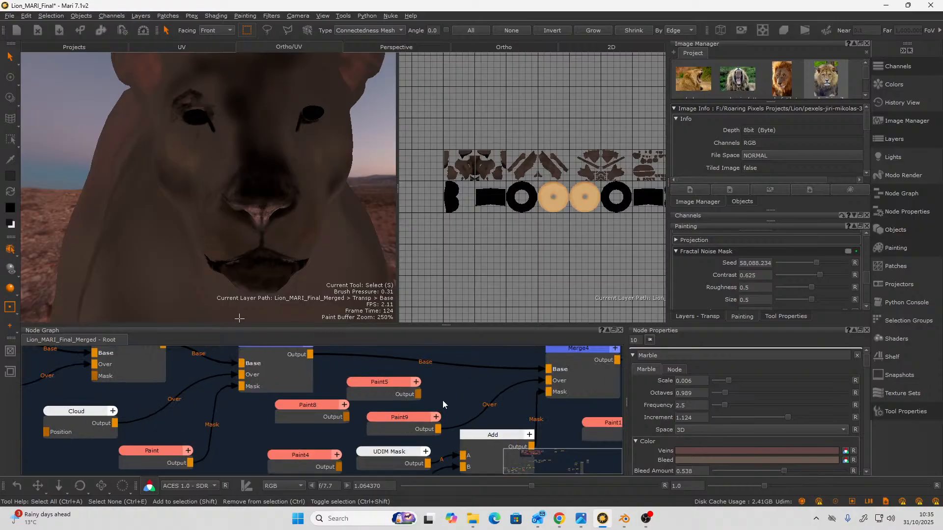
middle_click_drag(460, 393, 431, 375)
scroll(421, 403, "down", 2)
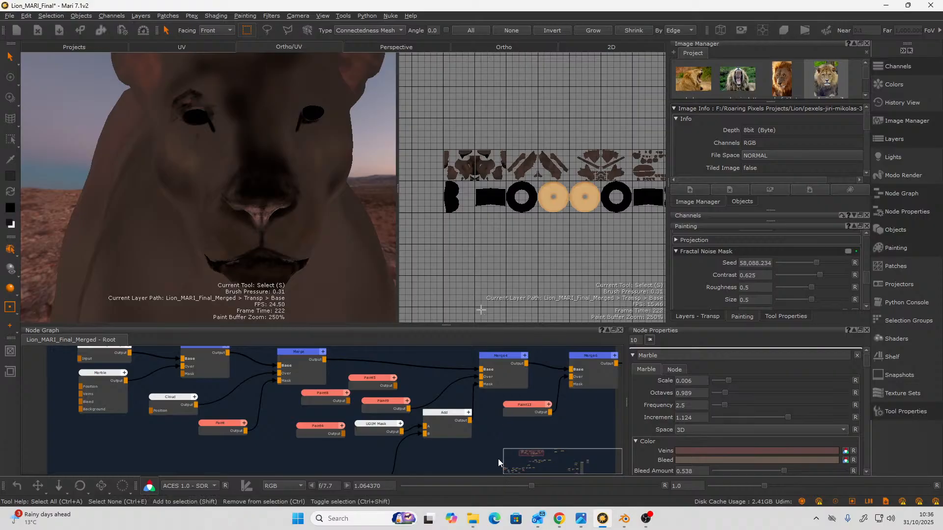
scroll(496, 437, "down", 2)
scroll(494, 426, "up", 2)
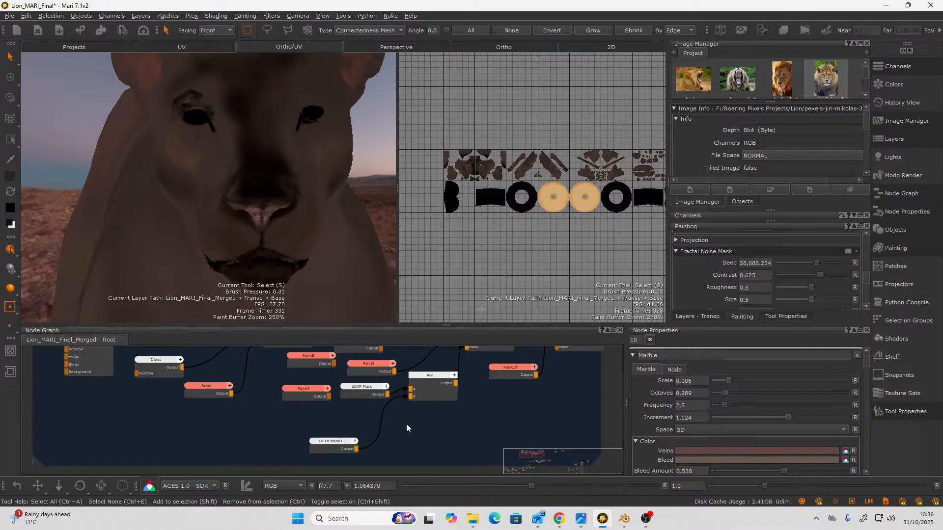
Open the properties of the UDIM Mask node that feeds input A of the Add node.
scroll(406, 429, "up", 2)
middle_click_drag(407, 428, 371, 500)
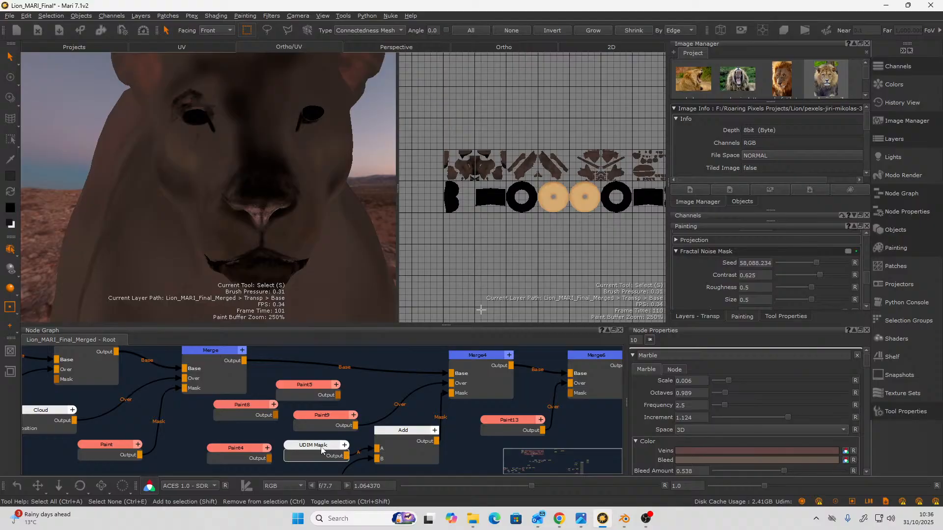
middle_click_drag(312, 470, 299, 418)
scroll(300, 416, "up", 2)
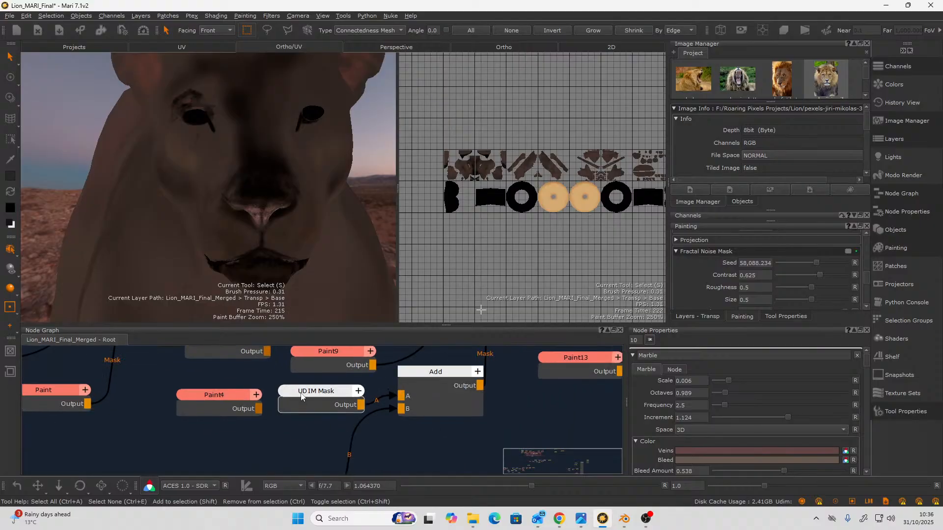
left_click(301, 397)
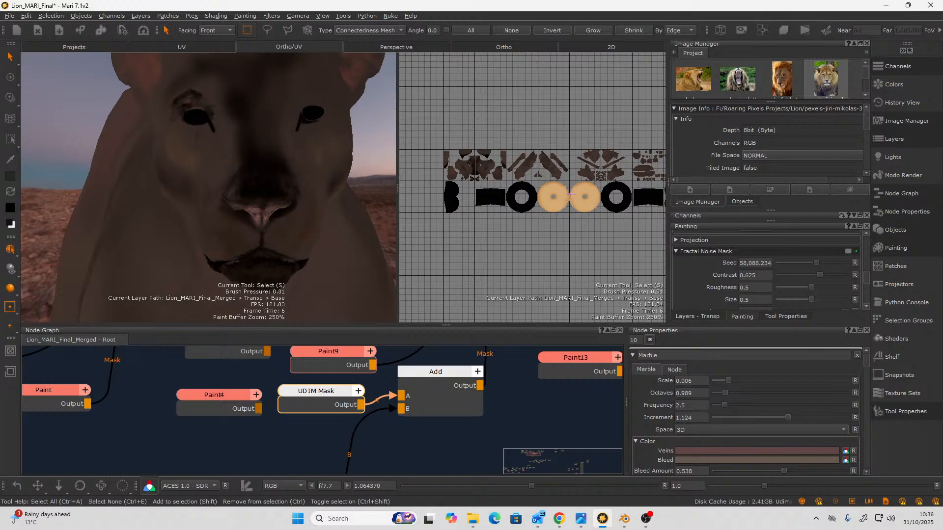
double_click(319, 399)
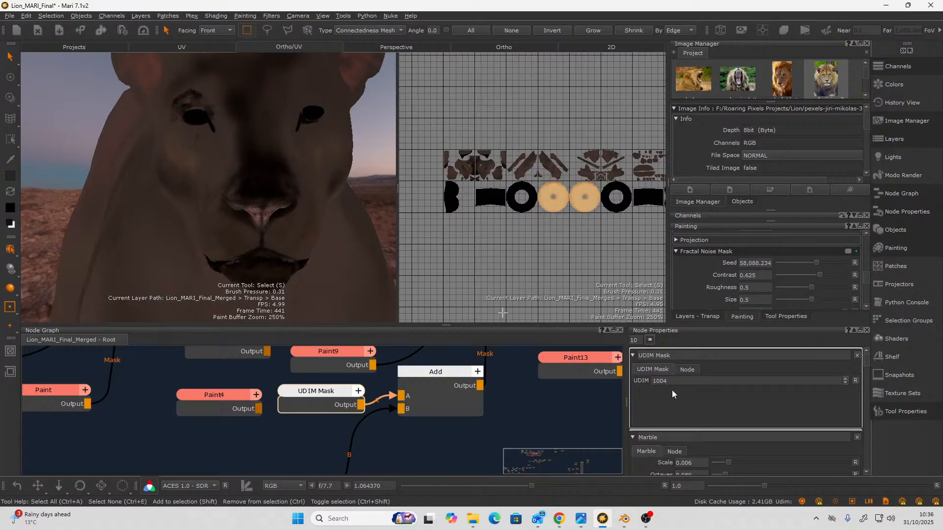
Move the UDIM Mask1 node up so it sits directly beneath the UDIM Mask node.
scroll(362, 432, "down", 1)
middle_click_drag(378, 451, 382, 425)
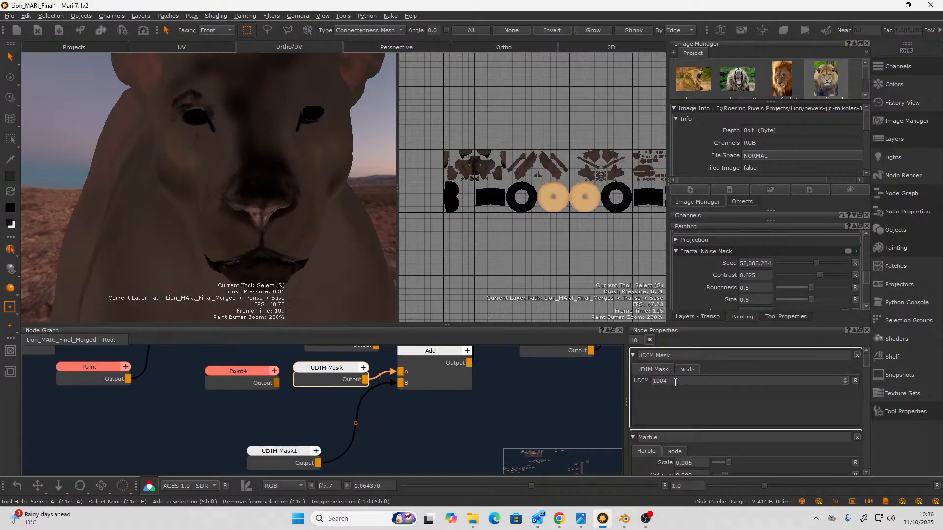
left_click_drag(270, 458, 321, 417)
middle_click_drag(404, 418, 366, 442)
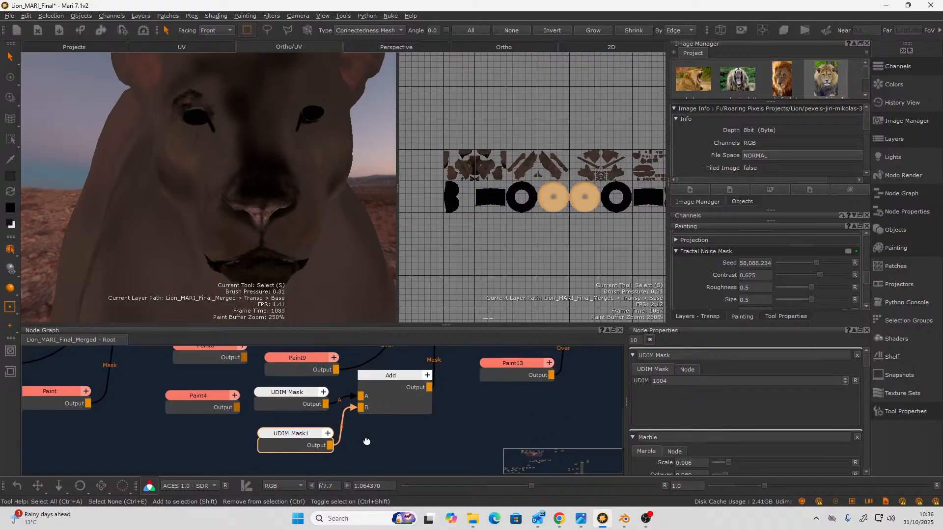
Open the properties of the Bake Point node fed by Merge6's output.
middle_click_drag(448, 404, 355, 498)
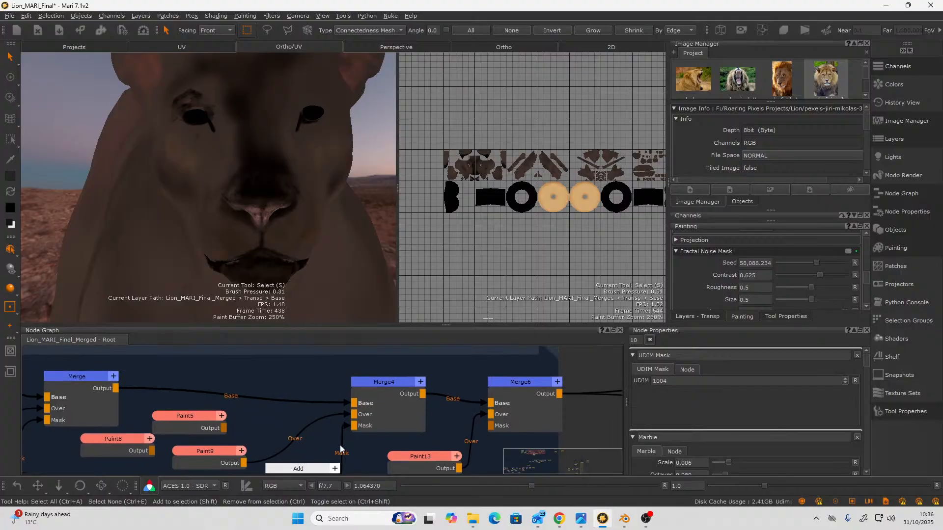
scroll(360, 432, "down", 4)
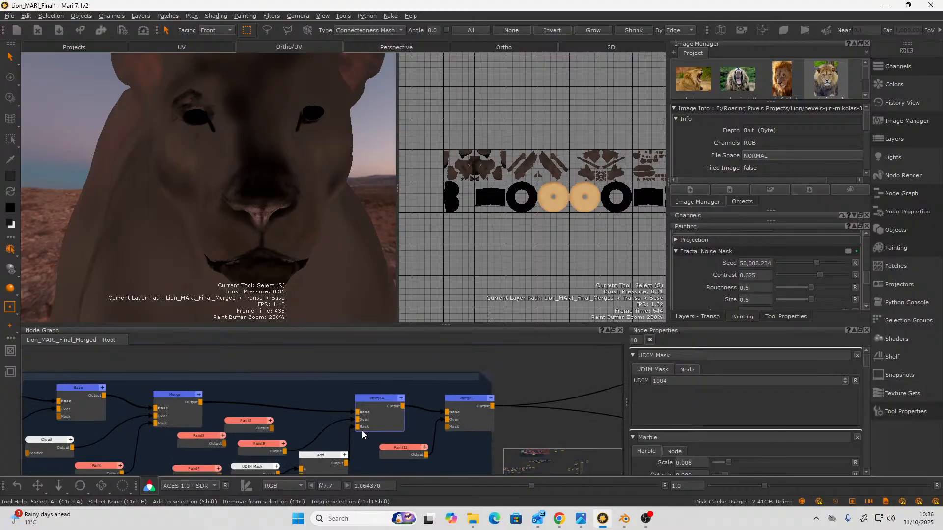
middle_click_drag(428, 462, 126, 459)
scroll(446, 386, "up", 3)
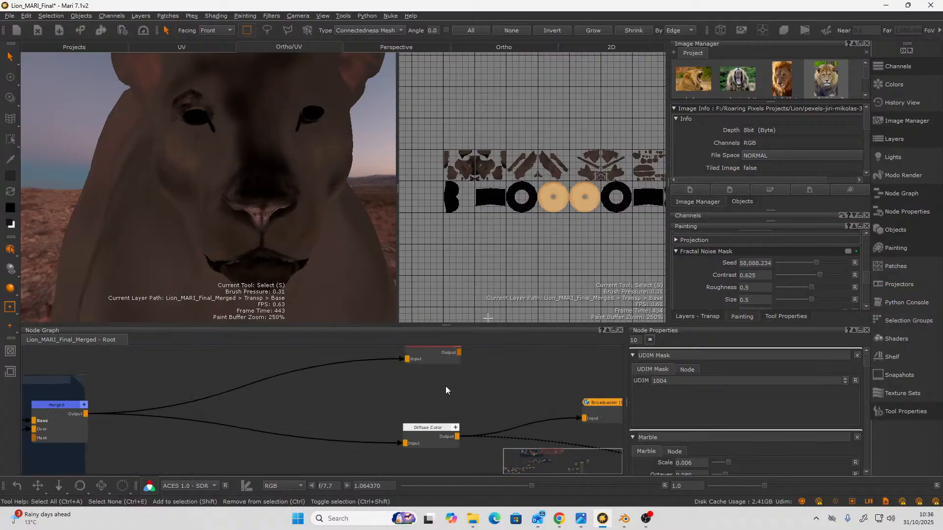
middle_click_drag(438, 379, 427, 393)
left_click(422, 375)
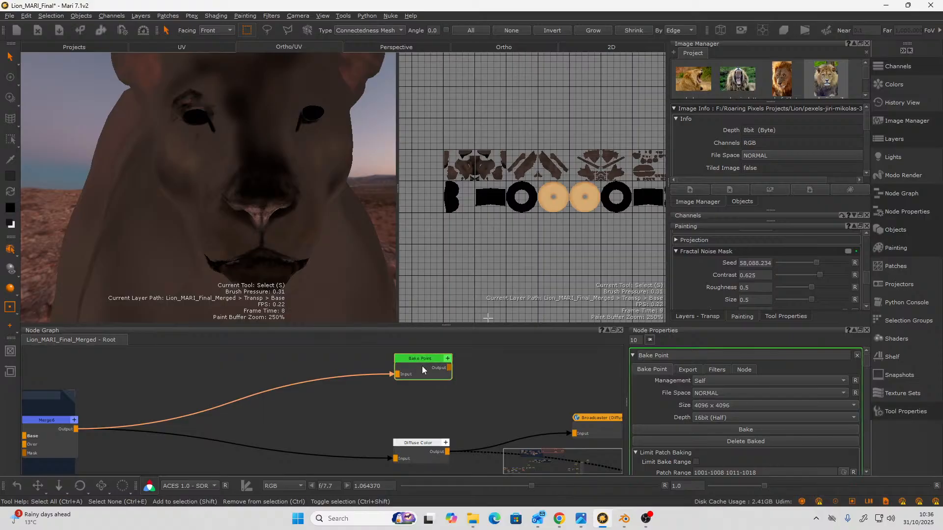
Move the Bake Point node closer to the Backdrop group and connect its output to the viewer.
left_click_drag(422, 367, 342, 382)
key("1")
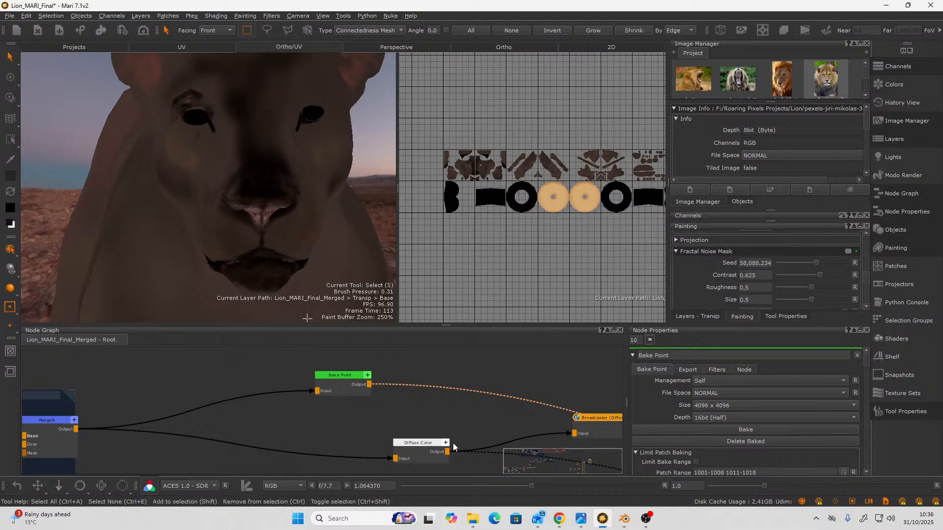
Trace the node graph connections downstream from the Bake Point and Diffuse Color nodes.
scroll(453, 443, "down", 2)
scroll(430, 383, "down", 1)
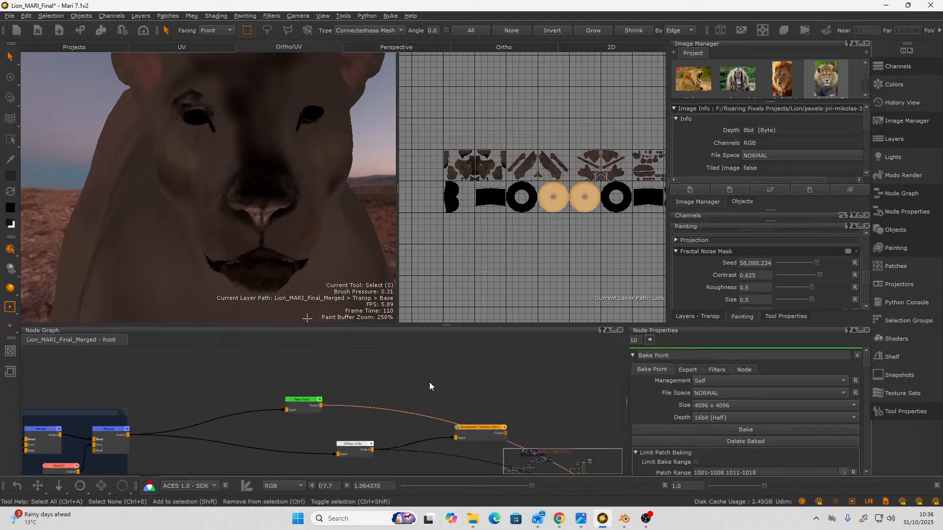
scroll(431, 383, "down", 2)
middle_click_drag(514, 396, 486, 391)
scroll(458, 412, "up", 2)
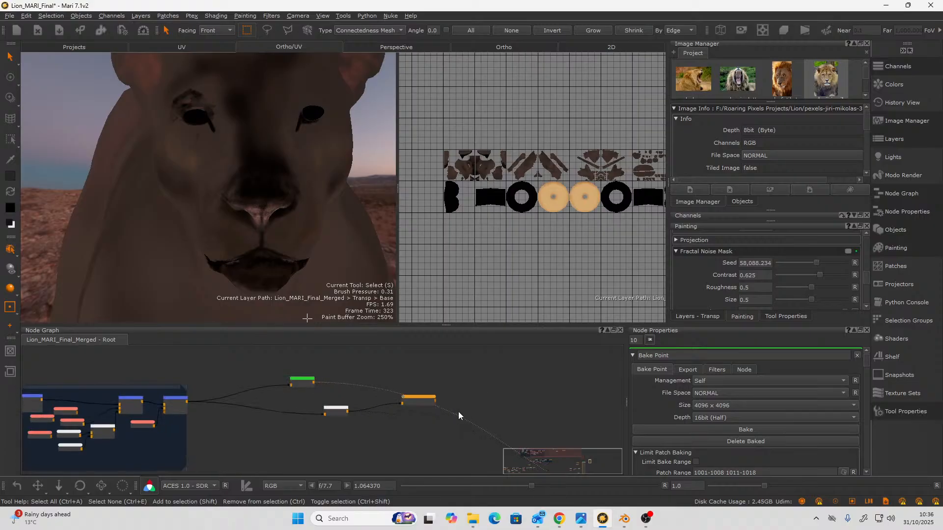
scroll(459, 412, "down", 3)
middle_click_drag(544, 414, 413, 368)
scroll(322, 409, "up", 2)
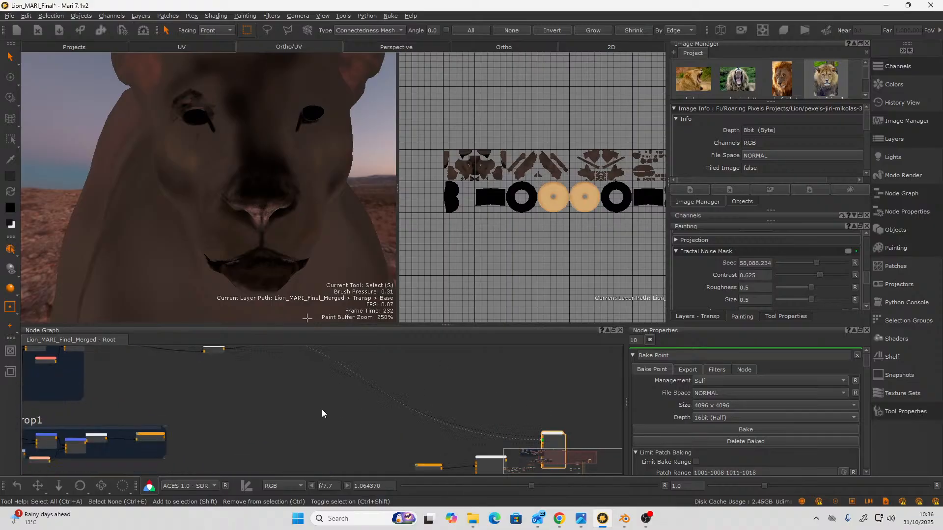
Connect the output of the Diffuse Color broadcaster node to the viewer.
middle_click_drag(315, 420, 391, 477)
scroll(384, 463, "up", 3)
scroll(384, 456, "up", 2)
middle_click_drag(382, 439, 399, 457)
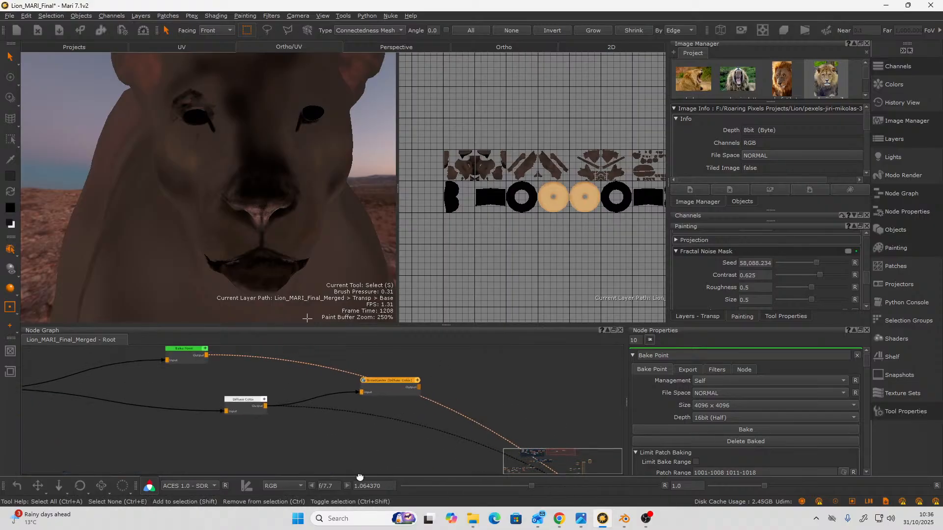
left_click(382, 390)
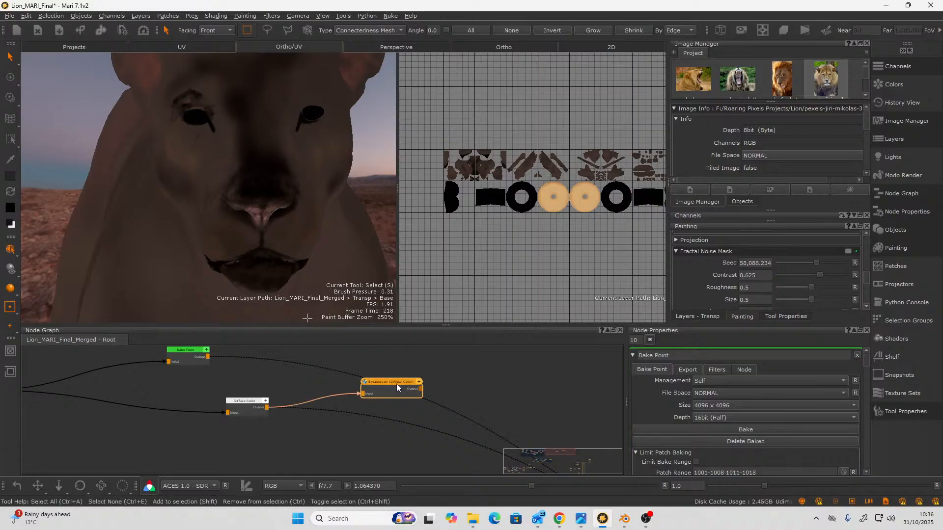
key("1")
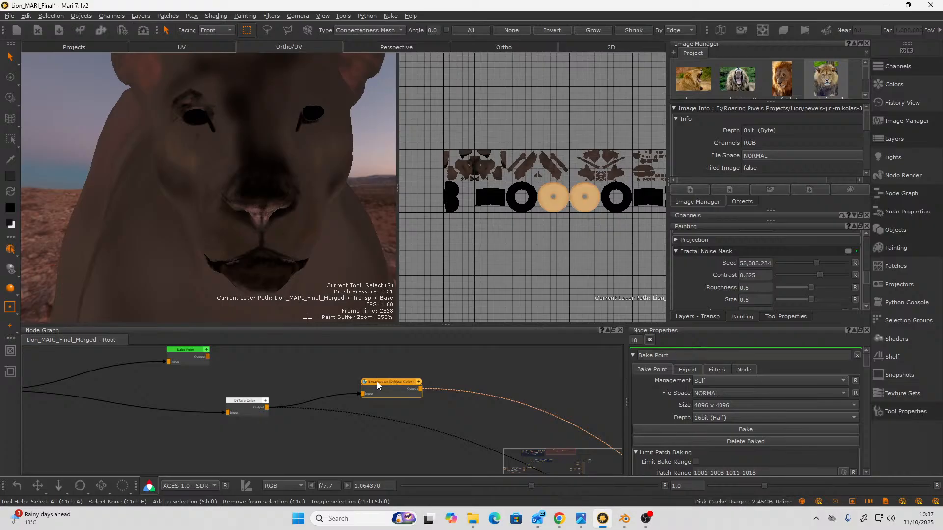
Examine the Bake Point and Diffuse Color branches that leave the Backdrop group.
scroll(292, 436, "down", 3)
middle_click_drag(254, 446, 308, 436)
scroll(301, 428, "up", 5)
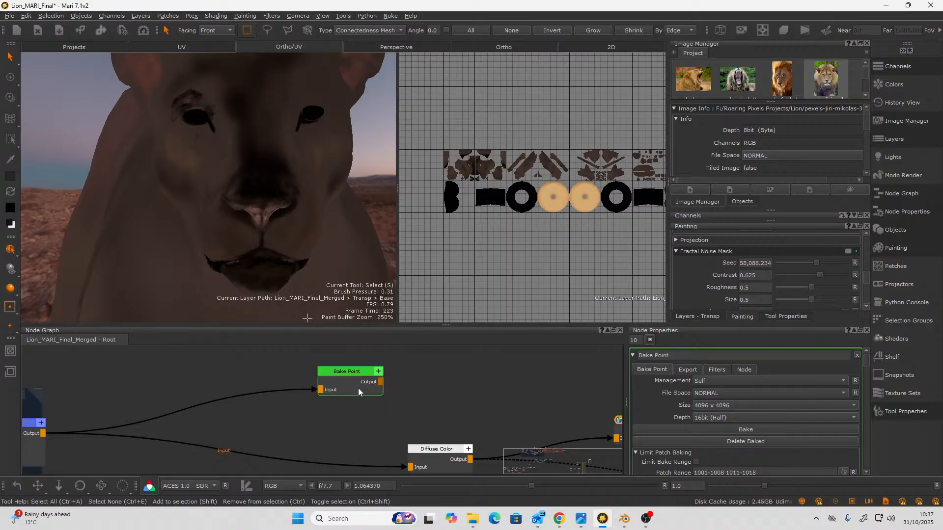
scroll(357, 398, "down", 3)
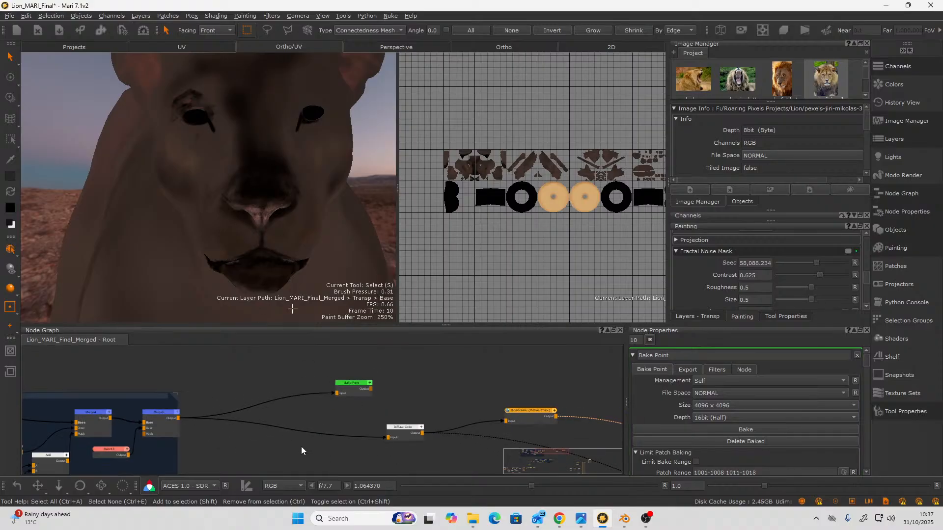
middle_click_drag(256, 397, 293, 394)
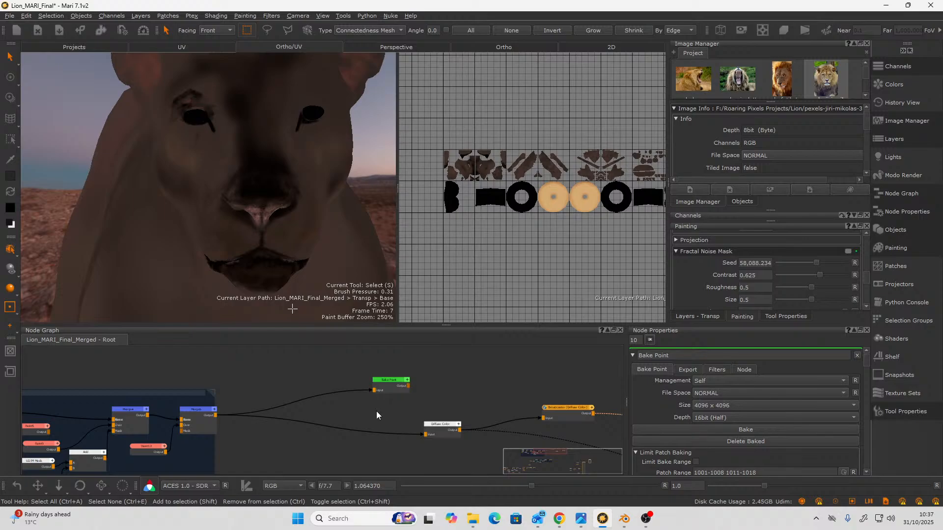
scroll(378, 421, "down", 2)
scroll(376, 426, "up", 3)
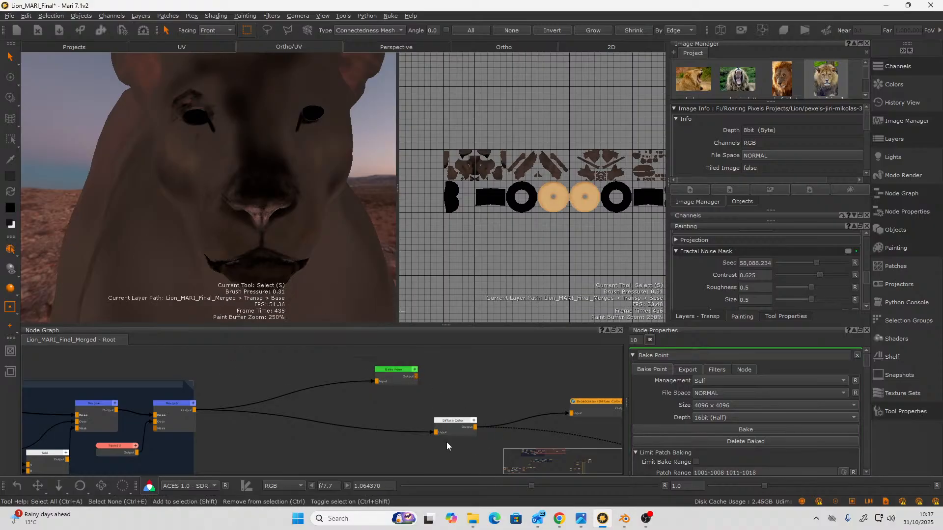
left_click(460, 425)
scroll(413, 442, "down", 2)
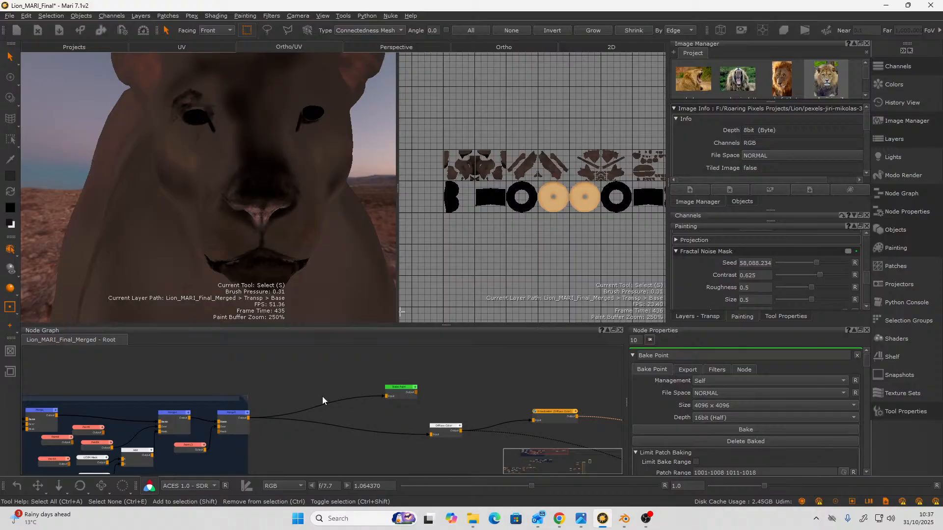
Select the Paint13 node that feeds Merge6's Over input in the Backdrop group.
middle_click_drag(322, 396, 401, 382)
scroll(414, 440, "up", 3)
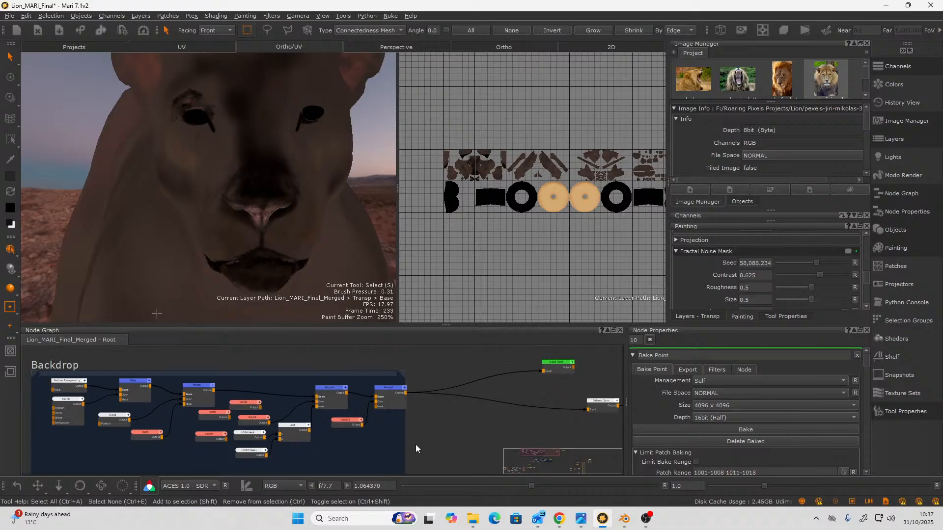
scroll(408, 468, "up", 5)
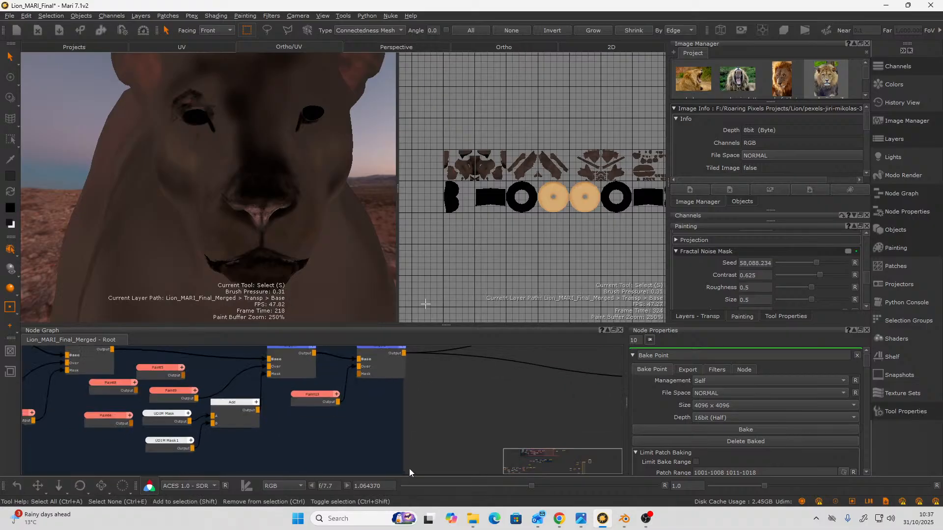
middle_click_drag(414, 446, 481, 438)
scroll(458, 443, "down", 3)
scroll(480, 437, "up", 3)
scroll(466, 442, "up", 4)
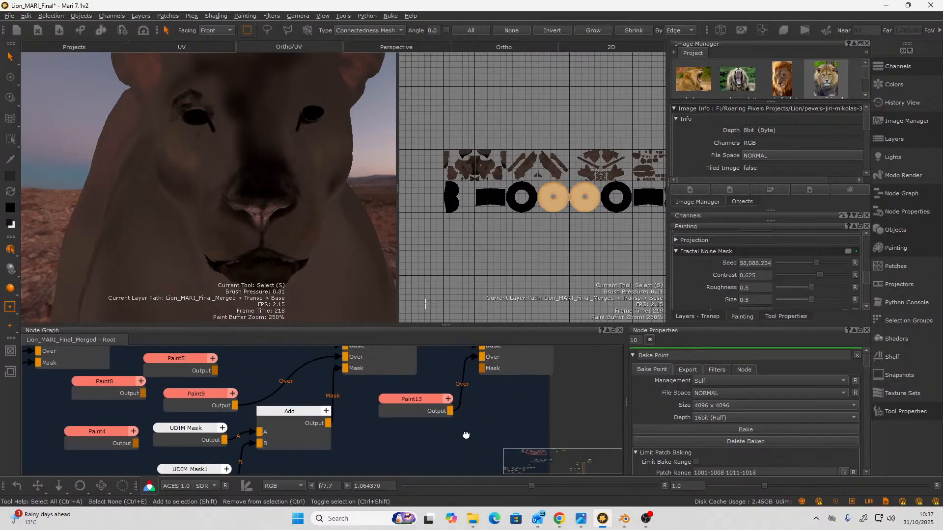
left_click(401, 401)
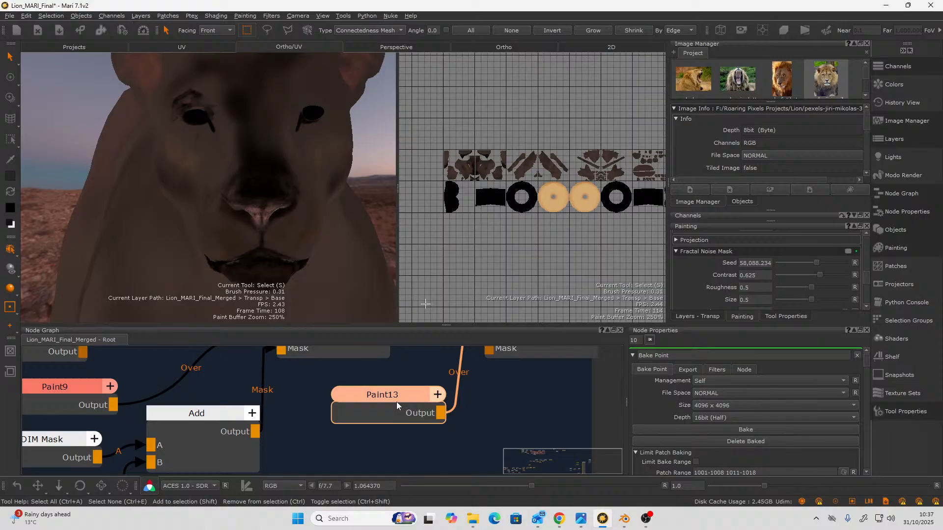
Show Paint13's output alone in the viewer and examine its painted areas across the lion's head, chin and body.
key("1")
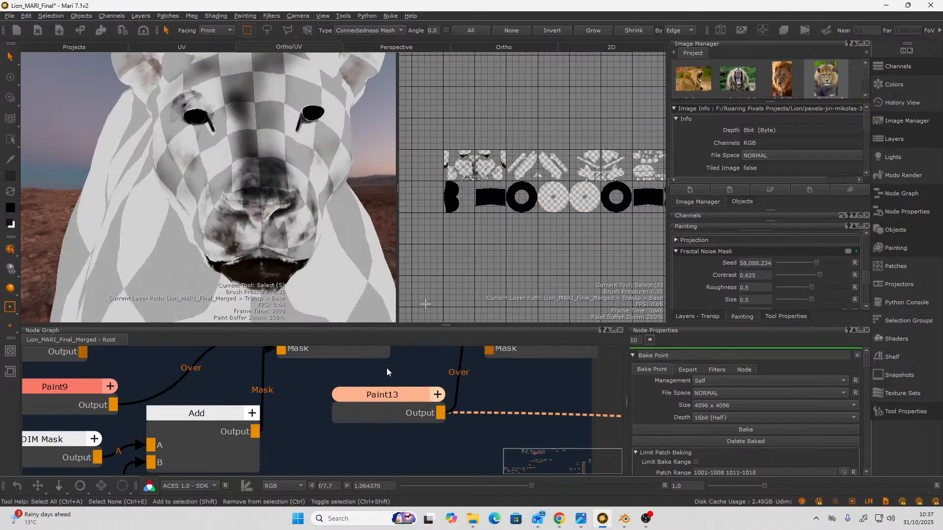
left_click_drag(288, 246, 318, 222, "alt")
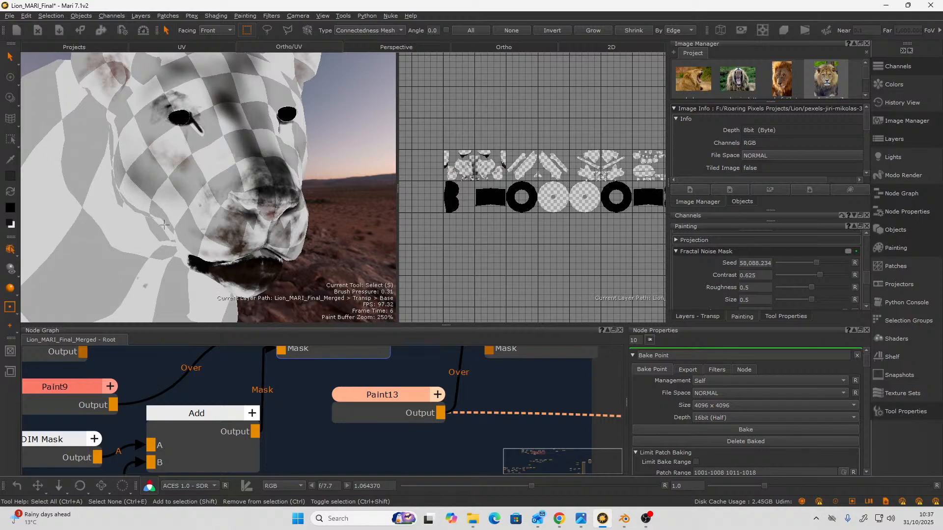
left_click_drag(226, 197, 234, 190, "alt")
right_click_drag(234, 191, 204, 216, "alt")
left_click_drag(204, 216, 281, 248, "alt")
right_click_drag(146, 136, 51, 186, "alt")
middle_click_drag(51, 186, 194, 150, "alt")
left_click_drag(194, 150, 249, 173, "alt")
right_click_drag(248, 173, 219, 190, "alt")
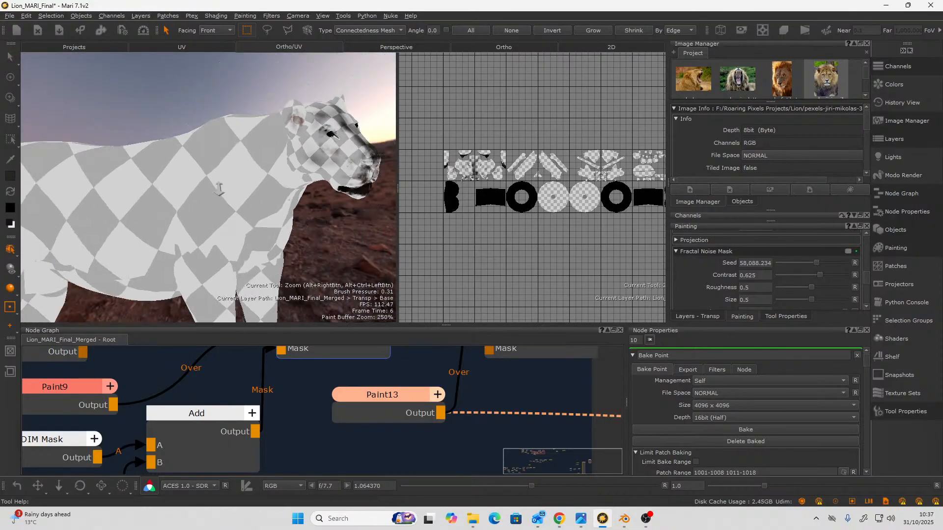
left_click_drag(219, 189, 296, 184, "alt")
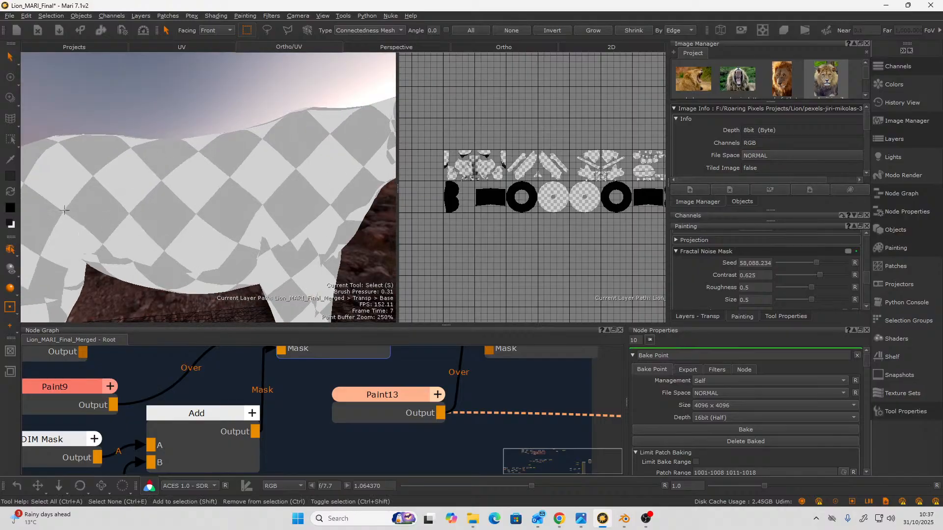
left_click_drag(226, 232, 144, 226, "alt")
scroll(245, 217, "up", 5)
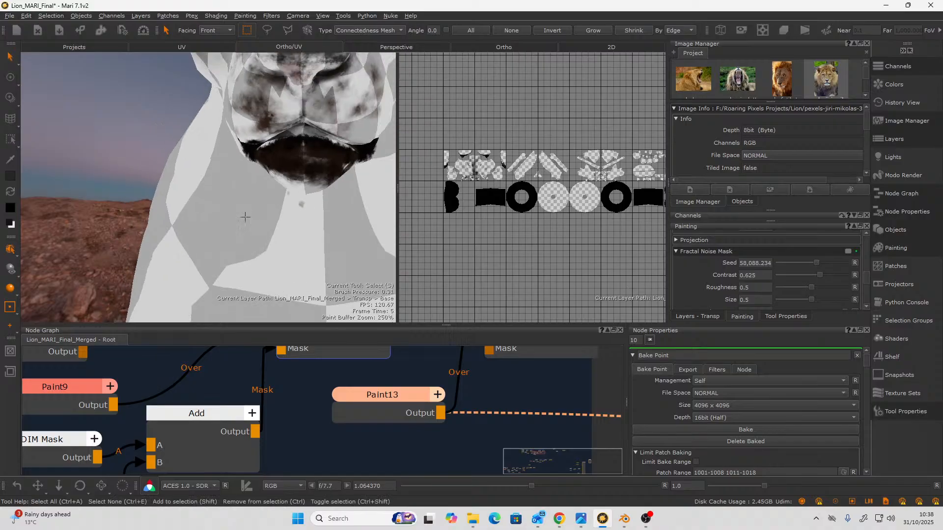
scroll(229, 231, "up", 3)
Send the Diffuse Color broadcaster's output back to the viewer and frame the lion's head and neck.
scroll(334, 398, "down", 3)
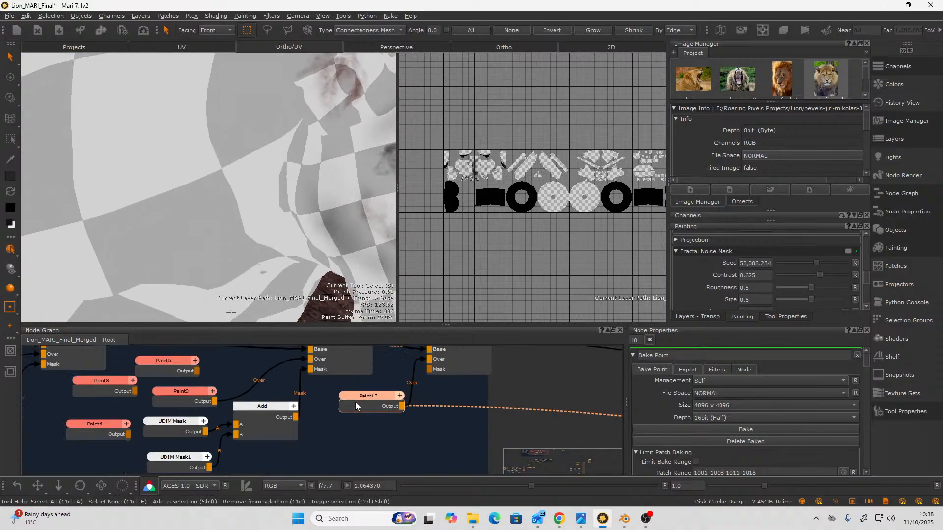
scroll(341, 426, "down", 3)
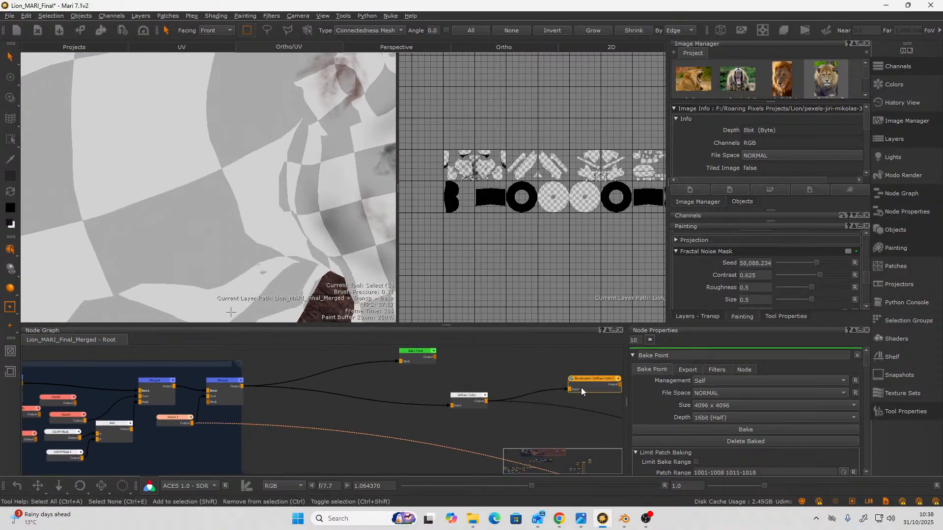
left_click_drag(225, 242, 169, 229, "alt")
right_click_drag(169, 229, 211, 219, "alt")
left_click_drag(211, 219, 234, 230, "alt")
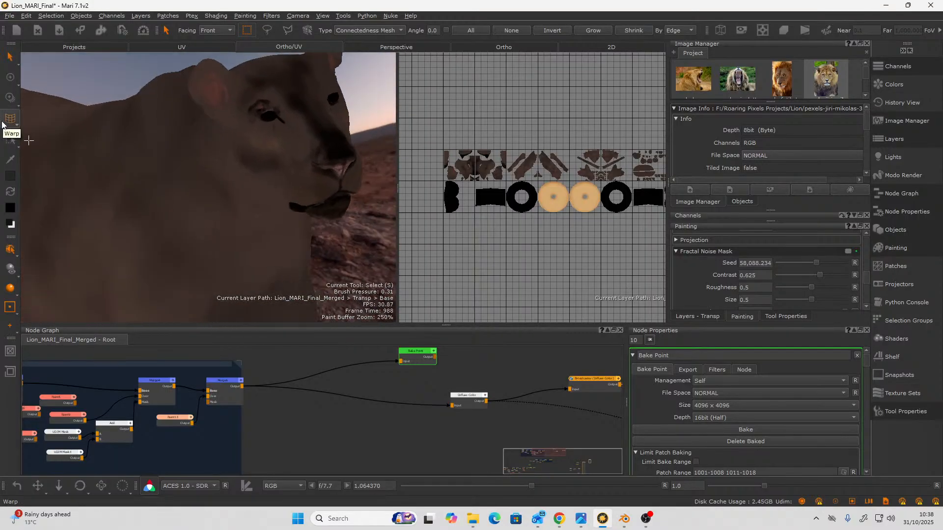
Activate the Paint tool and pick the SUPERsoftie brush from the brush shelf.
left_click(10, 77)
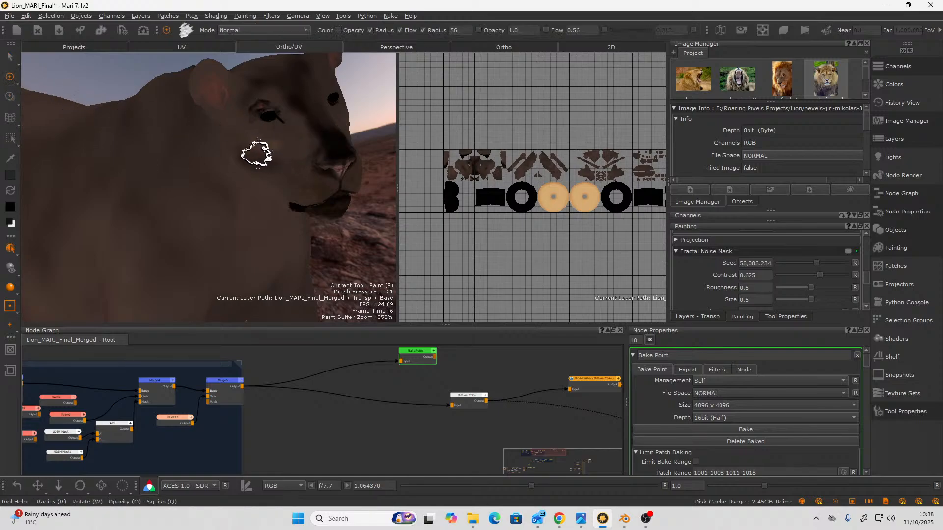
key("k")
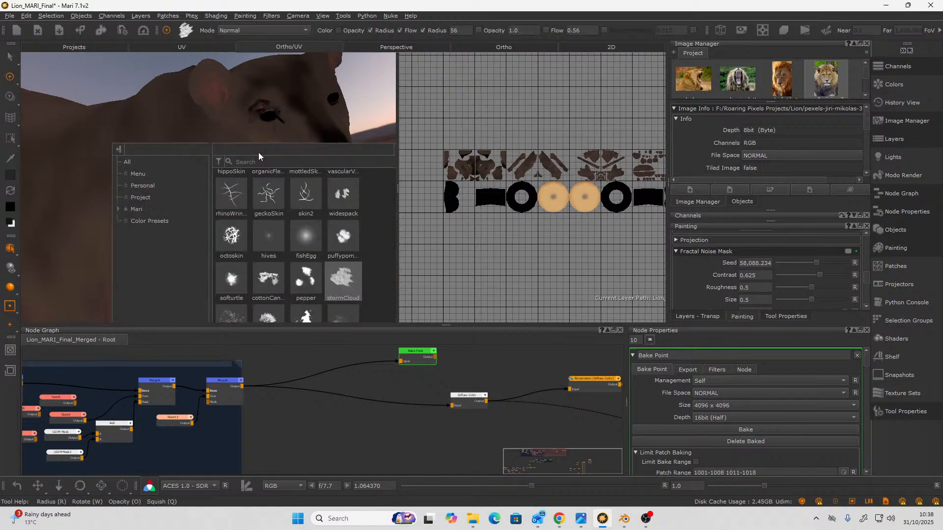
left_click(340, 280)
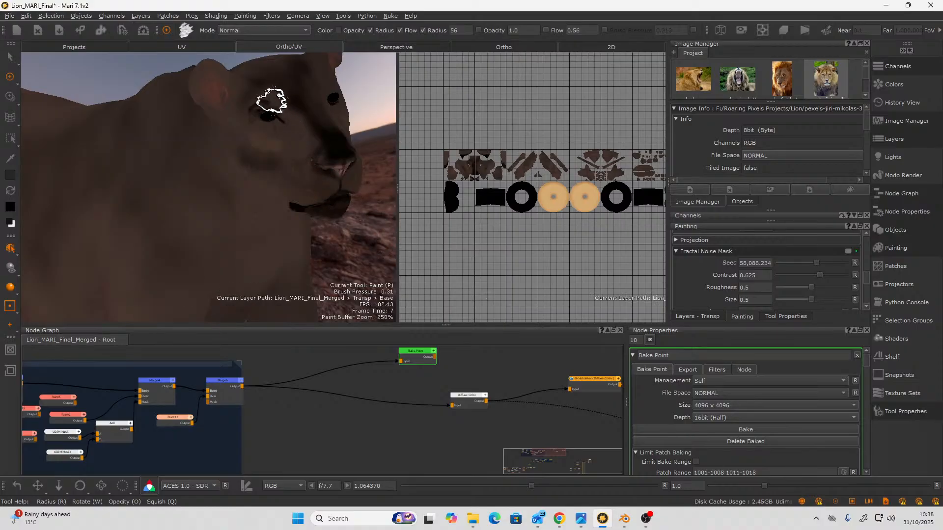
key("comma")
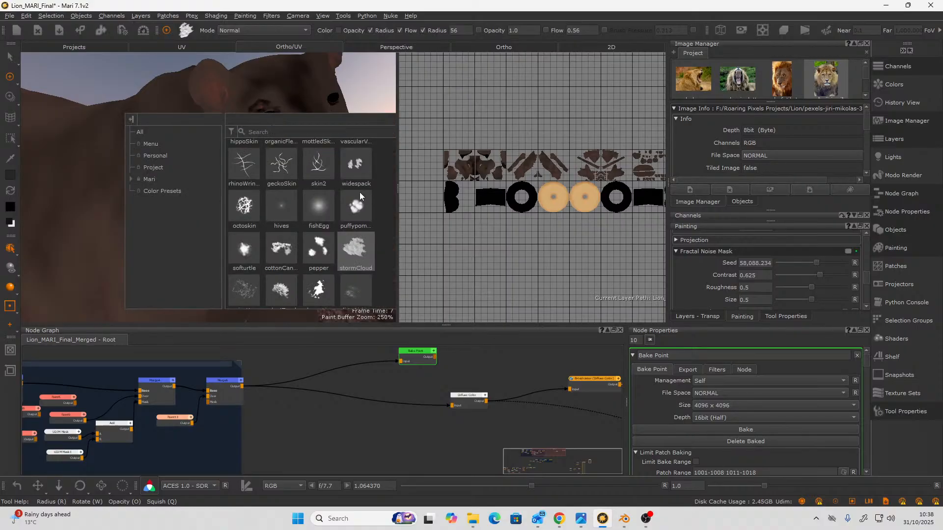
key("comma")
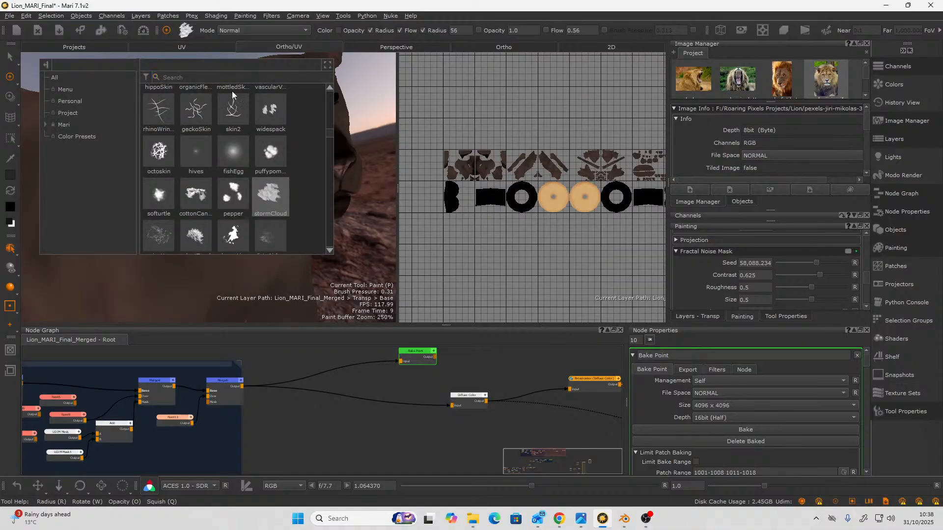
left_click_drag(330, 138, 331, 149)
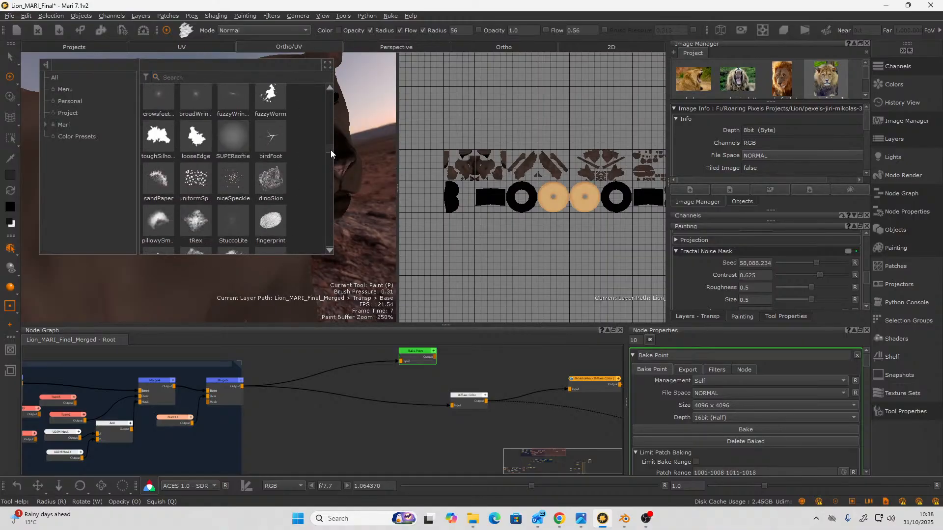
left_click(232, 148)
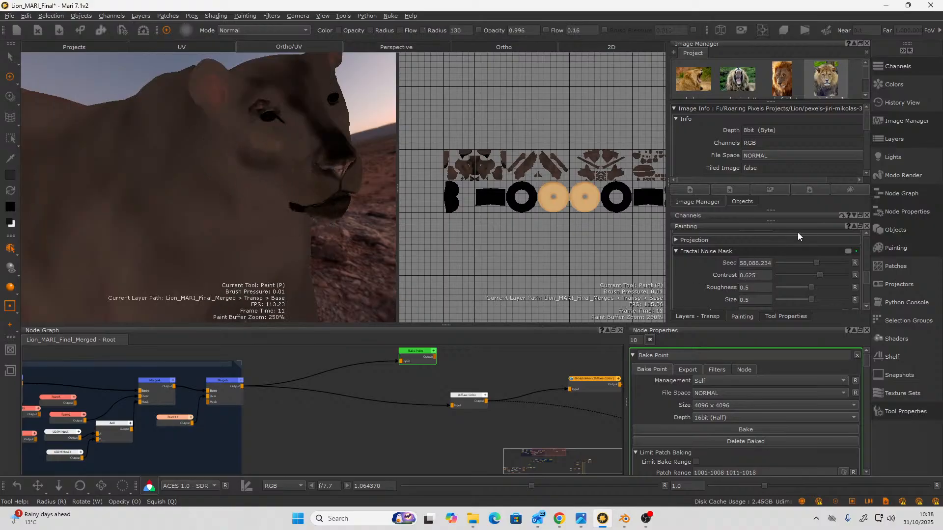
Review the transform and masking options in the Painting palette, down to the Projection Settings.
left_click(888, 247)
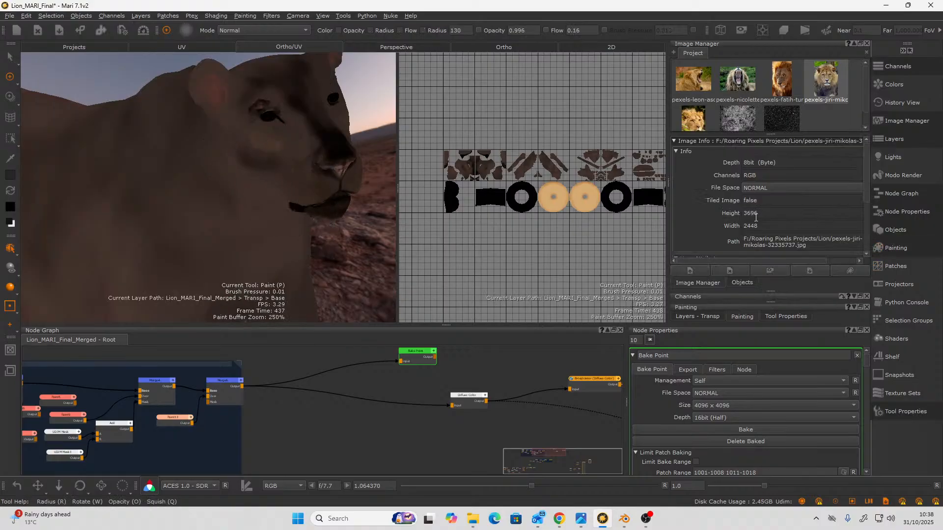
left_click(892, 247)
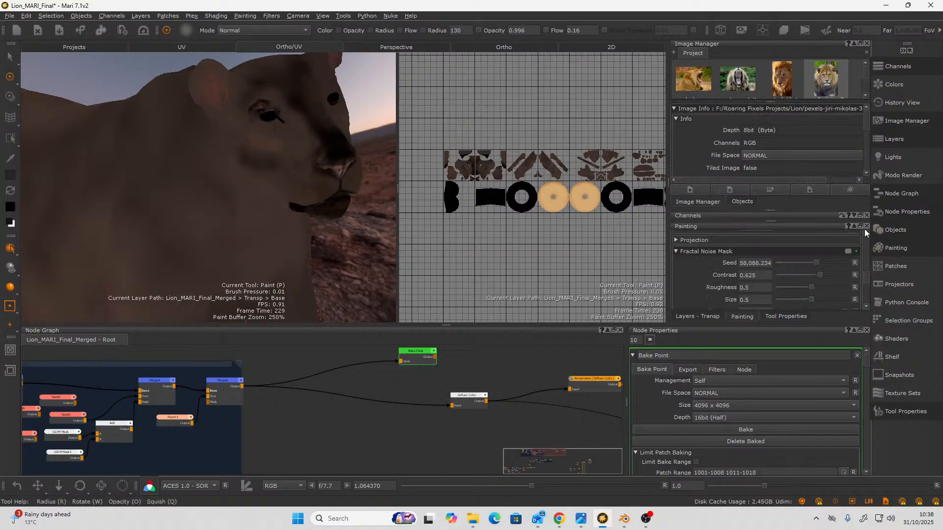
right_click(866, 276)
left_click(866, 257)
scroll(782, 261, "down", 5)
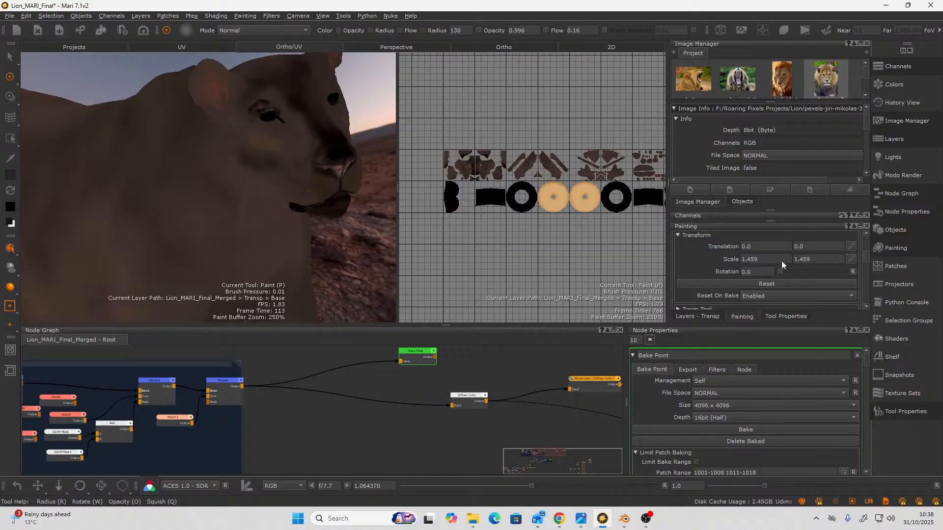
left_click(865, 270)
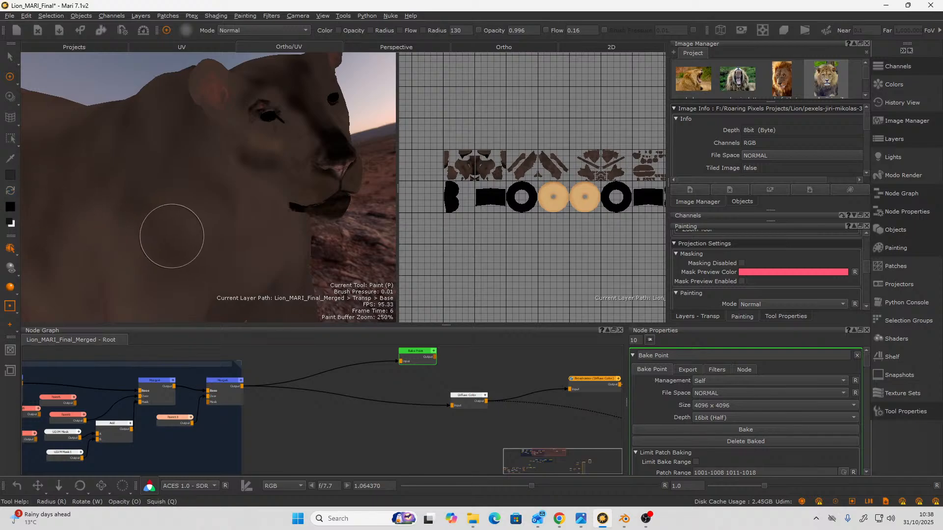
Paint soft dark patches on the lion's neck and shoulder with the 130-radius brush, working around to the underside.
mouse_move(190, 219)
left_mouse_down("alt")
mouse_move(179, 189)
mouse_move(189, 200)
left_mouse_up("alt")
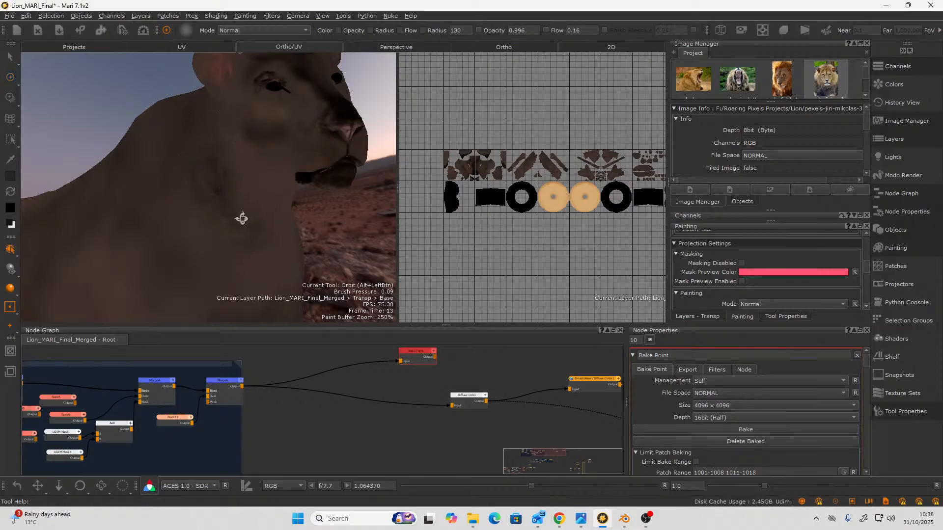
mouse_move(242, 216)
left_mouse_down("alt")
mouse_move(131, 240)
mouse_move(147, 238)
left_mouse_up("alt")
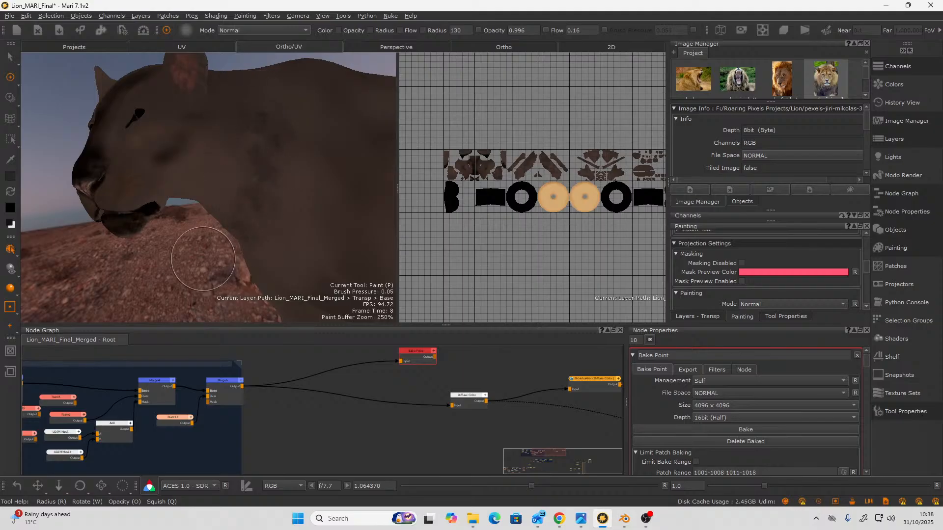
mouse_move(196, 258)
left_mouse_down("alt")
mouse_move(168, 243)
mouse_move(183, 175)
left_mouse_up("alt")
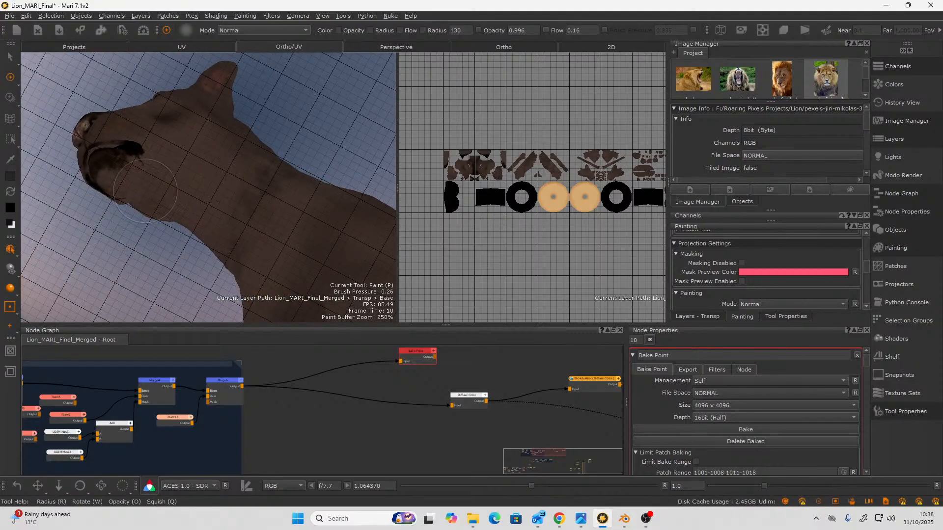
mouse_move(143, 218)
left_mouse_down("alt")
mouse_move(162, 206)
mouse_move(158, 168)
mouse_move(137, 157)
mouse_move(167, 143)
mouse_move(131, 138)
left_mouse_up("alt")
Reduce the brush radius to about 61 and paint black over the light patch inside one nostril.
key("r")
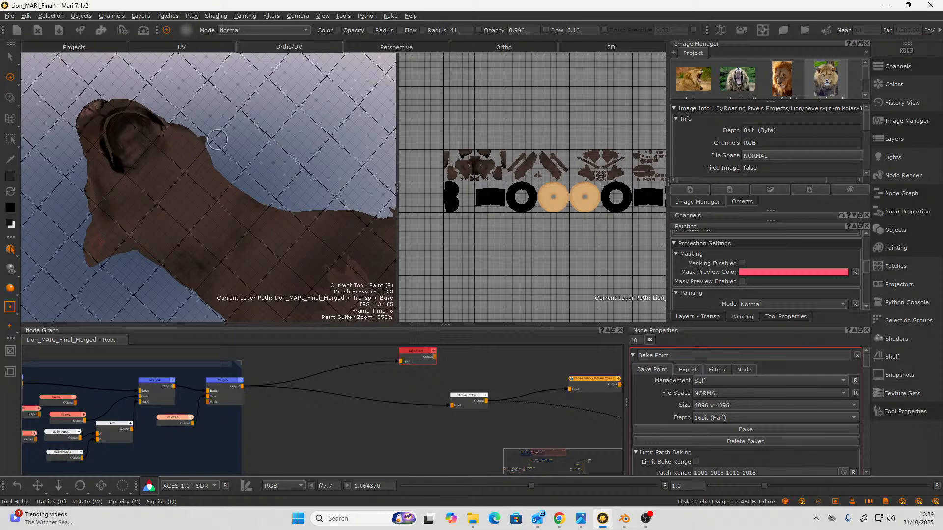
mouse_move(178, 179)
left_mouse_down("alt")
mouse_move(110, 265)
mouse_move(162, 236)
mouse_move(236, 242)
mouse_move(232, 211)
mouse_move(204, 225)
mouse_move(183, 190)
mouse_move(231, 150)
left_mouse_up("alt")
left_click_drag(230, 77, 178, 157, "alt")
right_click_drag(178, 157, 287, 149, "alt")
left_click_drag(44, 169, 62, 160, "alt")
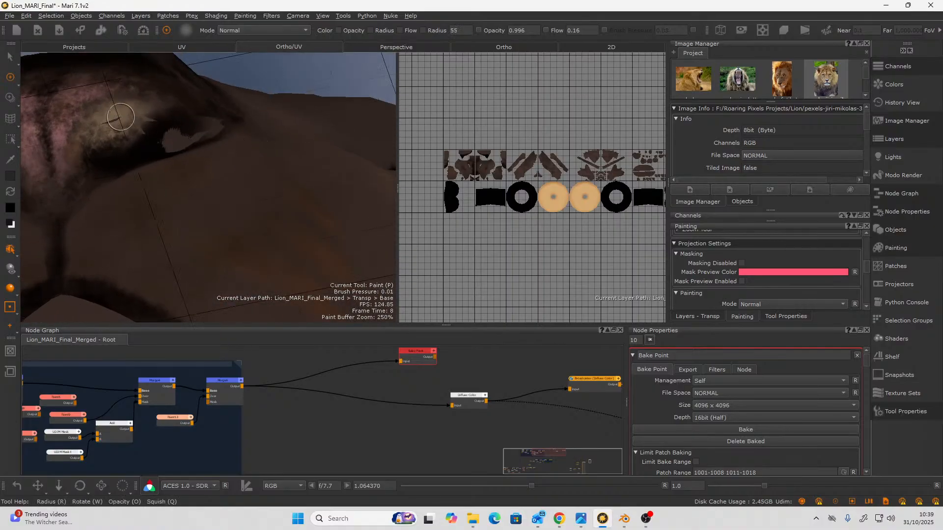
mouse_move(120, 117)
left_mouse_down()
mouse_move(88, 128)
mouse_move(71, 157)
mouse_move(154, 106)
mouse_move(96, 124)
left_mouse_up()
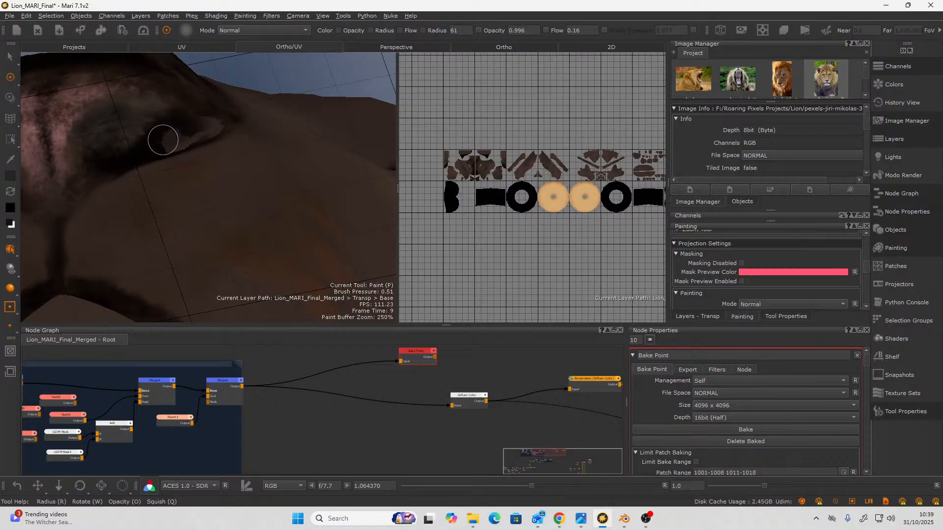
Deepen the black shading of the same nostril and extend it along the nostril's outer edge.
mouse_move(164, 139)
left_mouse_down("alt")
mouse_move(172, 145)
mouse_move(161, 136)
left_mouse_up("alt")
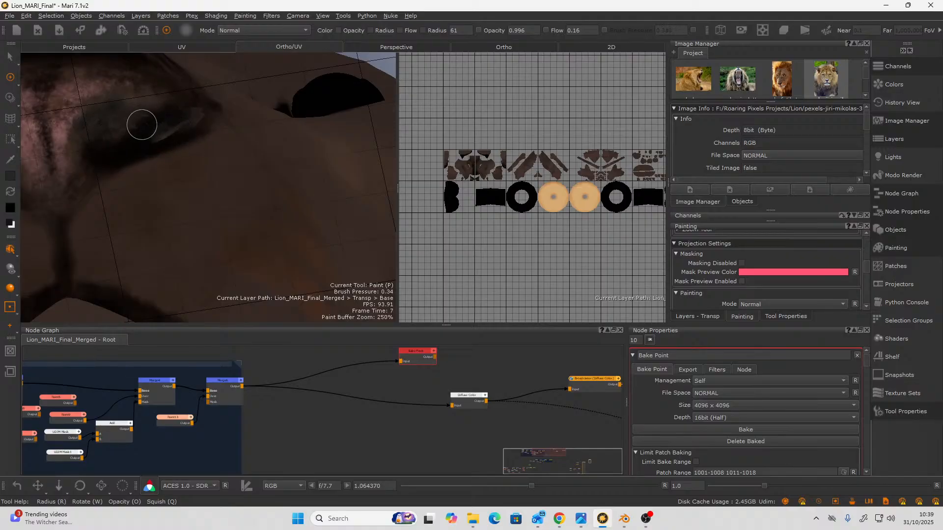
mouse_move(113, 134)
left_mouse_down()
mouse_move(116, 120)
mouse_move(123, 126)
mouse_move(69, 124)
mouse_move(130, 102)
mouse_move(80, 129)
left_mouse_up()
left_click_drag(89, 177, 182, 125)
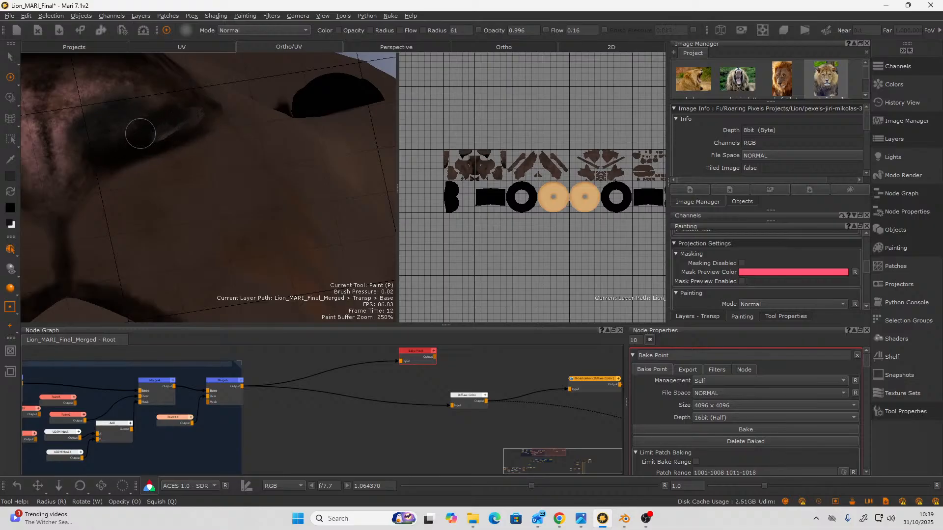
mouse_move(126, 131)
left_mouse_down("alt")
mouse_move(135, 127)
mouse_move(146, 164)
mouse_move(136, 143)
mouse_move(154, 149)
mouse_move(108, 177)
left_mouse_up("alt")
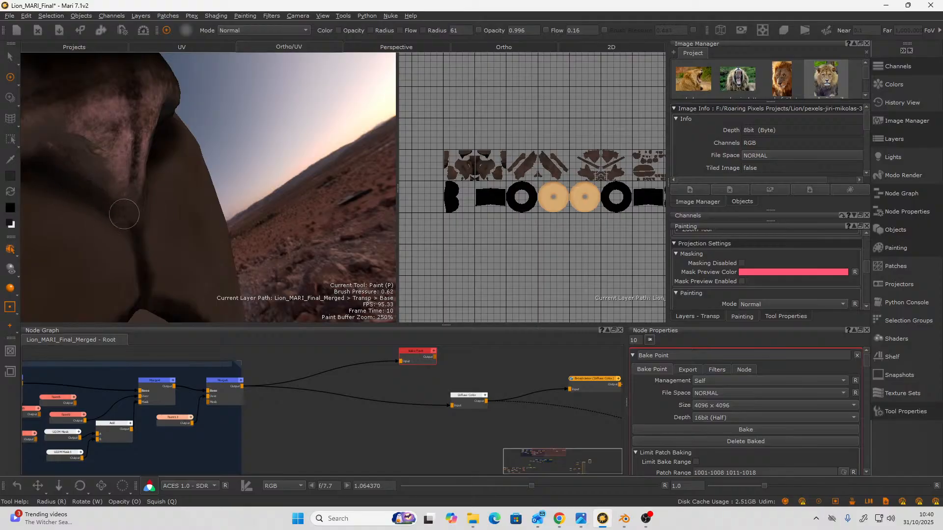
left_click_drag(176, 149, 132, 144, "alt")
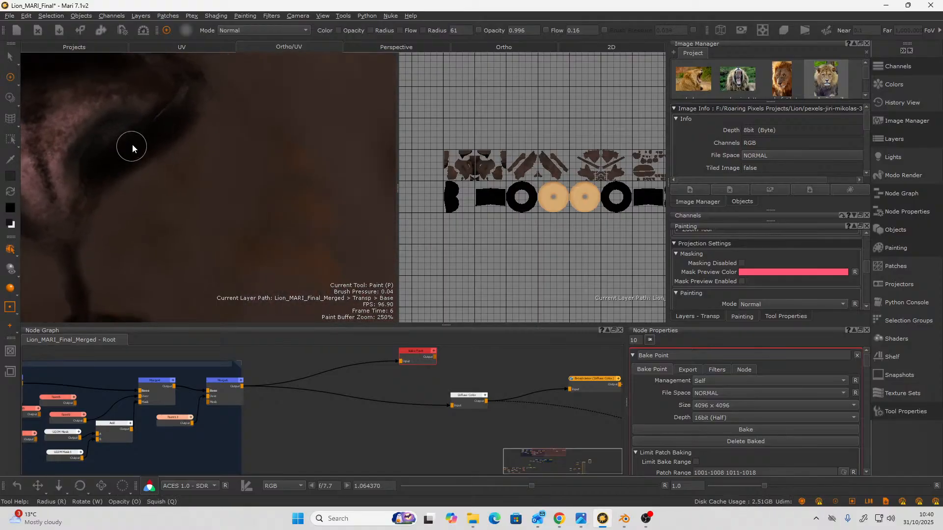
Turn on Mirror Projecting X for painting across the lion's face.
mouse_move(222, 207)
left_mouse_down("alt")
mouse_move(143, 231)
mouse_move(184, 238)
mouse_move(153, 231)
left_mouse_up("alt")
left_click(16, 316)
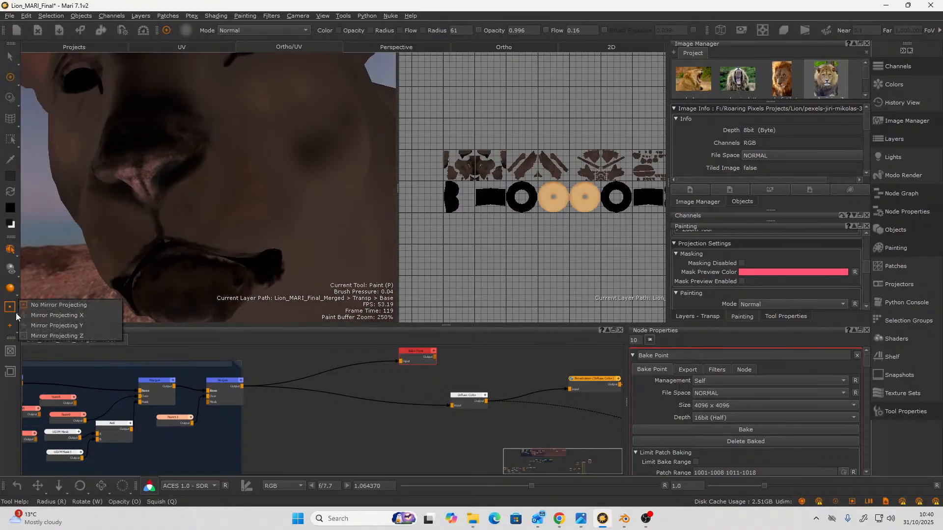
left_click(27, 308)
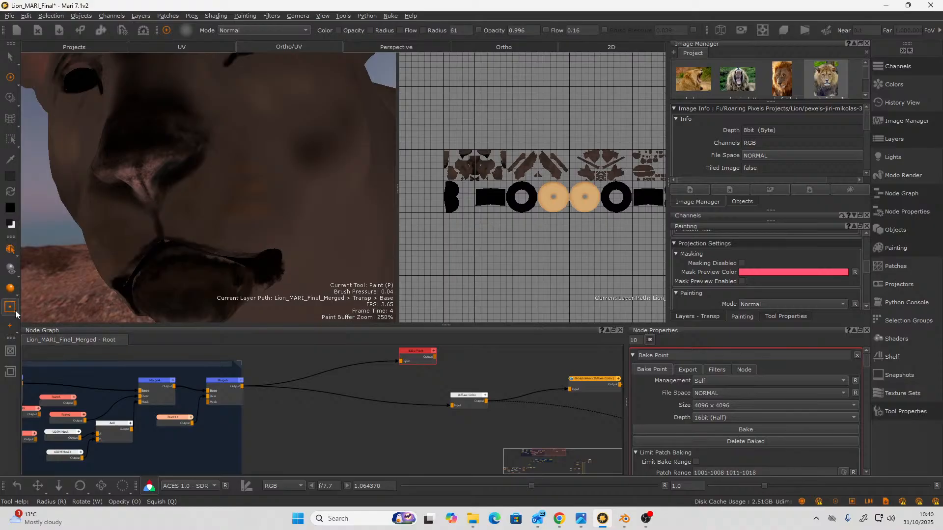
left_click(17, 315)
left_click(49, 320)
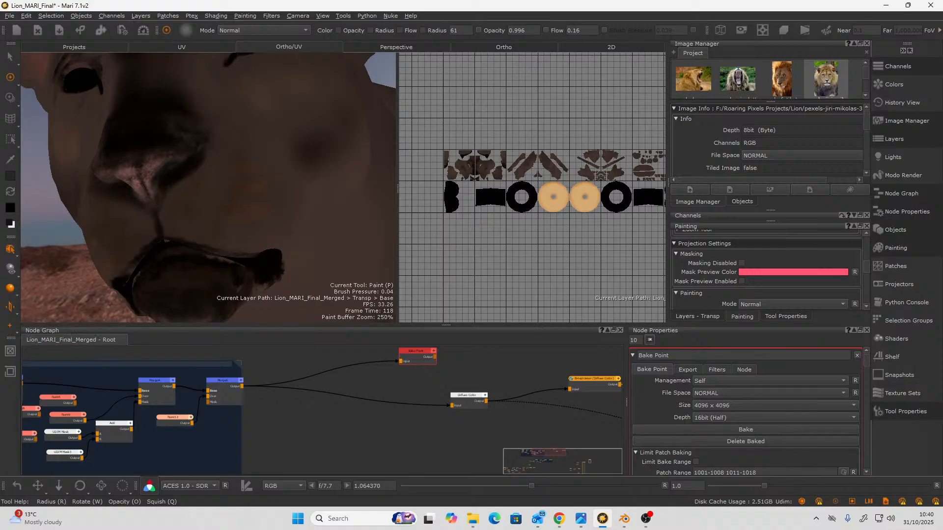
Set the brush radius to 41 and paint soft black shading into the opposite nostril seen from below.
mouse_move(236, 172)
left_mouse_down("alt")
mouse_move(199, 197)
mouse_move(255, 213)
mouse_move(185, 181)
mouse_move(203, 156)
left_mouse_up("alt")
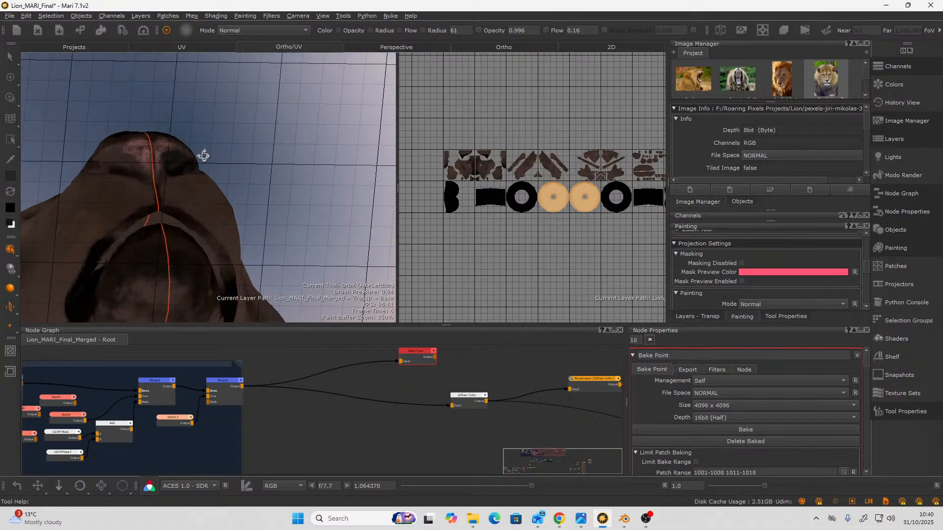
key("r")
left_click_drag(115, 167, 105, 166)
mouse_move(115, 164)
left_mouse_down()
mouse_move(120, 157)
mouse_move(109, 163)
left_mouse_up()
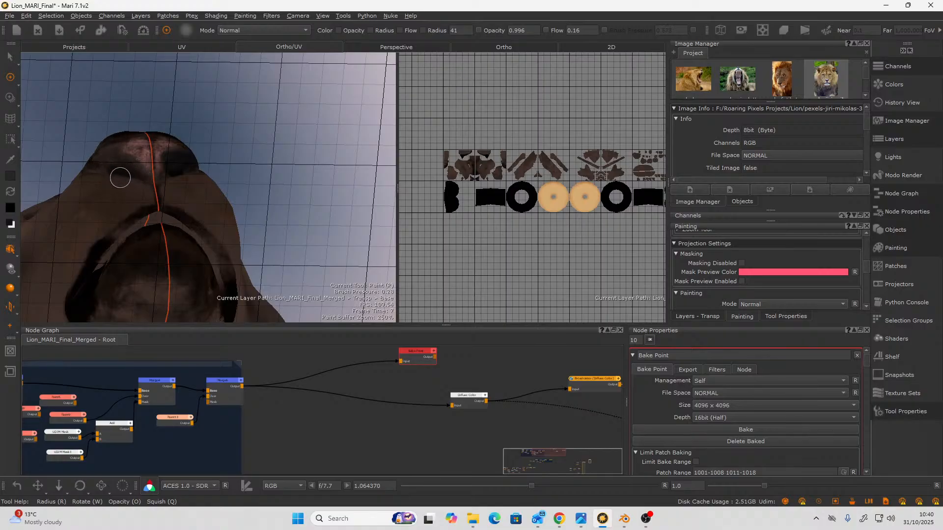
mouse_move(192, 212)
right_mouse_down("alt")
mouse_move(116, 232)
mouse_move(137, 231)
mouse_move(114, 205)
mouse_move(186, 216)
mouse_move(231, 186)
mouse_move(211, 193)
right_mouse_up("alt")
left_click_drag(93, 248, 100, 217)
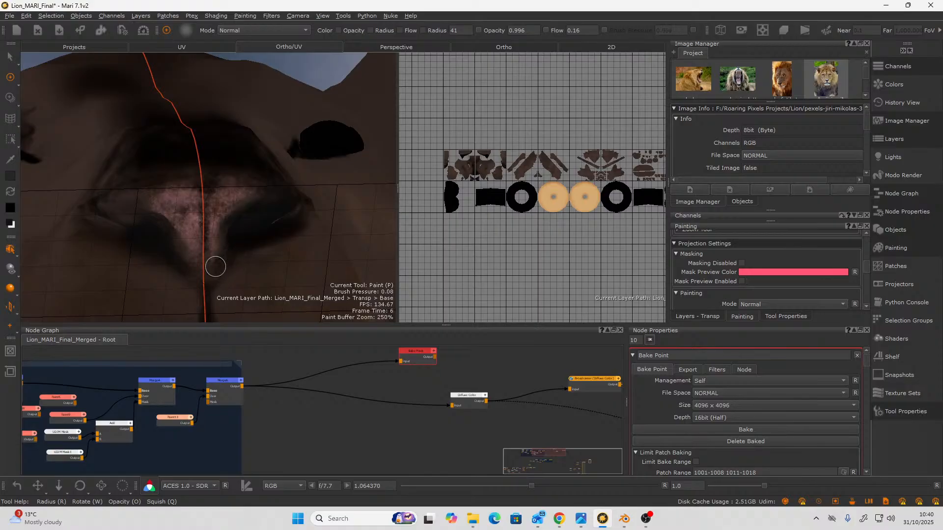
Pick a muted orange-brown paint colour at intensity 0.372 and paint it softly over the cheek below the eye with brush radius 81.
right_click_drag(243, 244, 229, 243, "alt")
middle_click_drag(230, 240, 242, 188, "alt")
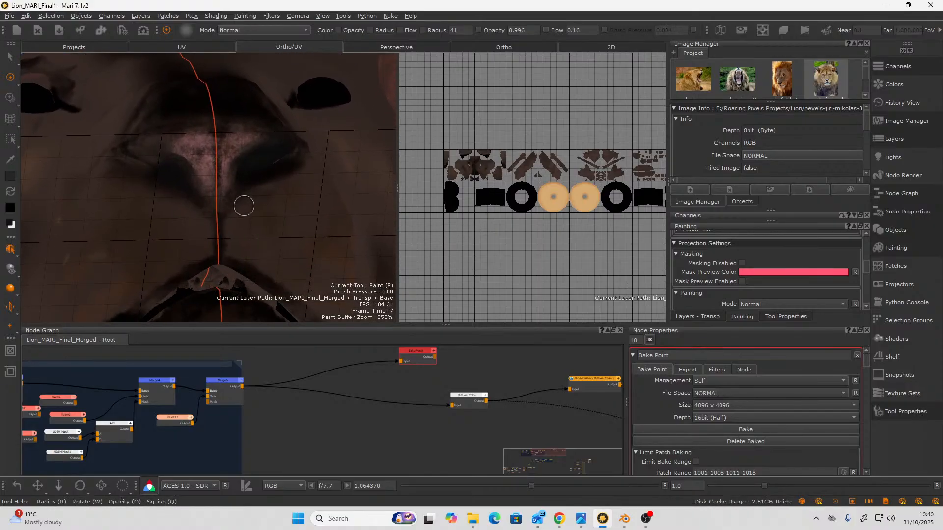
right_click_drag(244, 206, 236, 205, "alt")
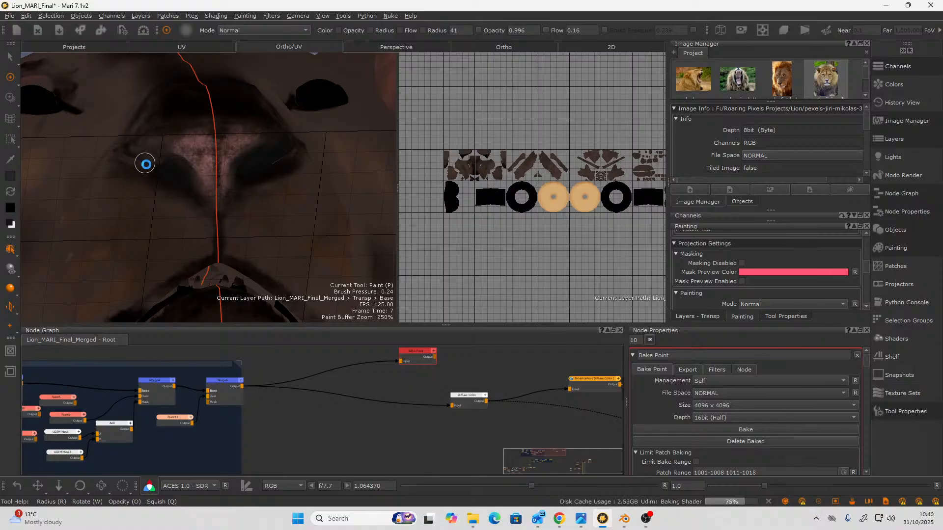
mouse_move(145, 163)
left_mouse_down("alt")
mouse_move(137, 147)
mouse_move(147, 157)
mouse_move(120, 164)
mouse_move(120, 212)
mouse_move(130, 167)
mouse_move(127, 198)
mouse_move(140, 200)
mouse_move(132, 189)
mouse_move(195, 223)
mouse_move(213, 228)
mouse_move(211, 202)
mouse_move(224, 192)
left_mouse_up("alt")
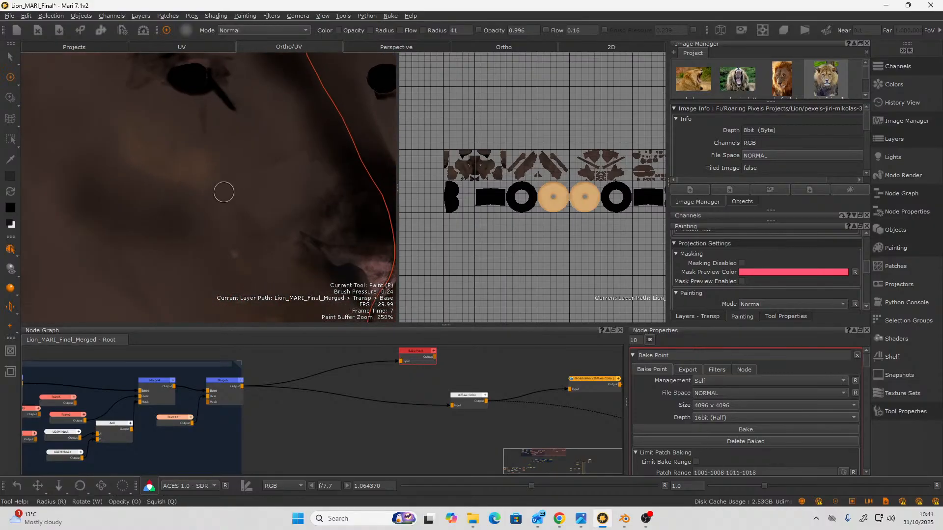
left_click(11, 177)
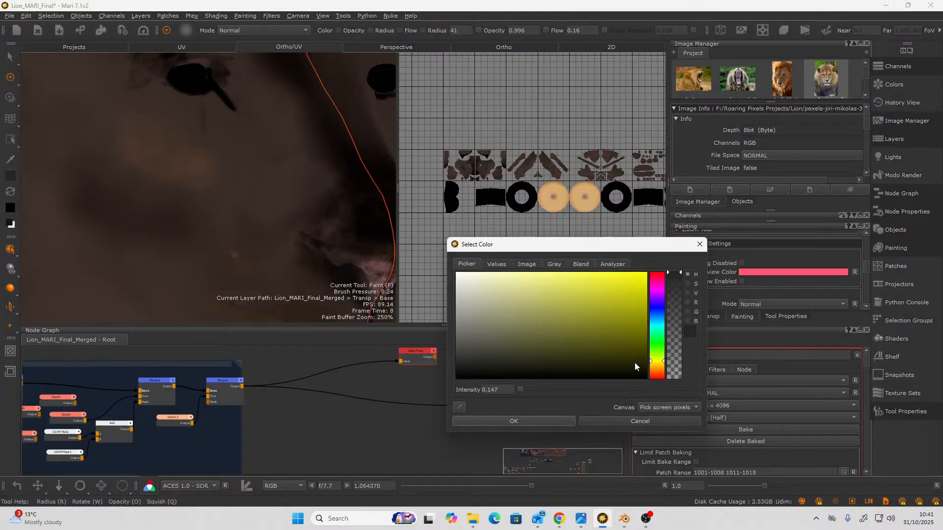
left_click(660, 370)
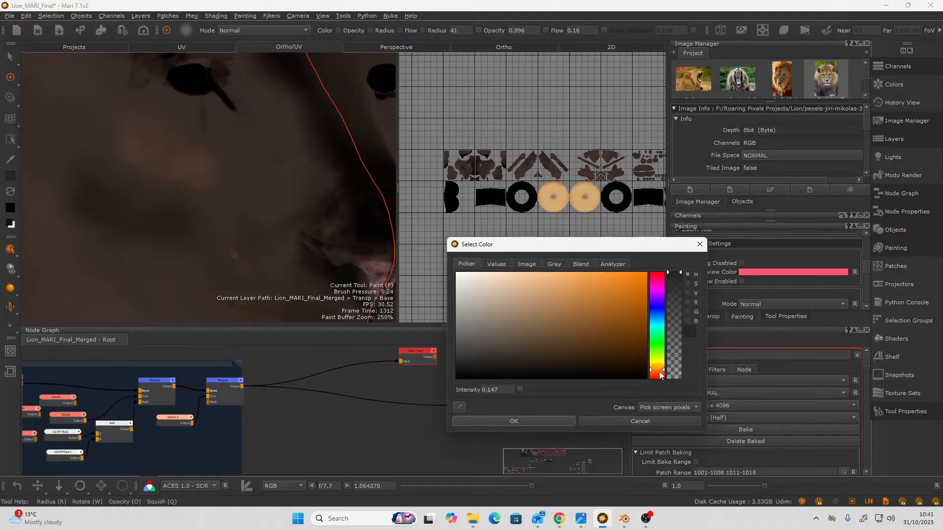
left_click(509, 339)
left_click(514, 420)
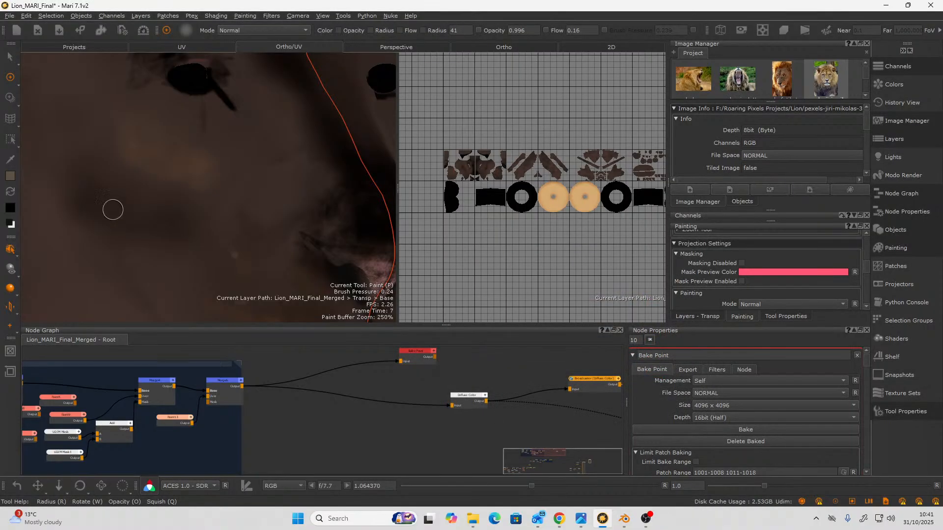
key("r")
mouse_move(111, 155)
left_mouse_down()
mouse_move(120, 151)
mouse_move(99, 161)
mouse_move(116, 150)
mouse_move(114, 181)
mouse_move(137, 175)
mouse_move(191, 213)
mouse_move(228, 174)
mouse_move(126, 172)
mouse_move(110, 136)
mouse_move(80, 147)
mouse_move(87, 130)
mouse_move(89, 152)
mouse_move(117, 165)
mouse_move(66, 181)
mouse_move(183, 210)
mouse_move(79, 186)
mouse_move(172, 201)
mouse_move(84, 136)
mouse_move(80, 114)
mouse_move(78, 200)
mouse_move(66, 160)
left_mouse_up()
Darken the brown paint colour to intensity 0.248 and blend it over the outer cheek.
left_click(10, 175)
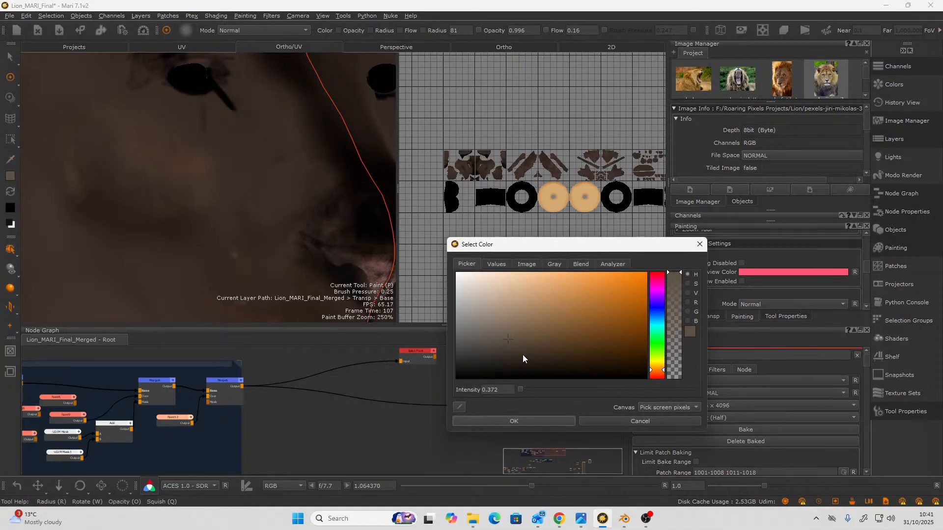
left_click(522, 355)
left_click(522, 420)
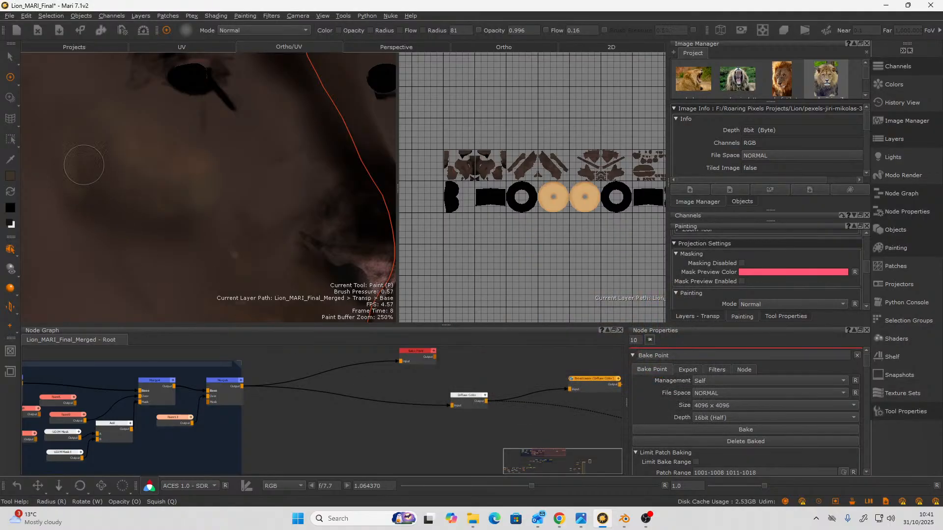
mouse_move(78, 114)
left_mouse_down()
mouse_move(71, 179)
mouse_move(229, 217)
mouse_move(64, 154)
mouse_move(66, 144)
left_mouse_up()
left_click_drag(45, 174, 63, 192)
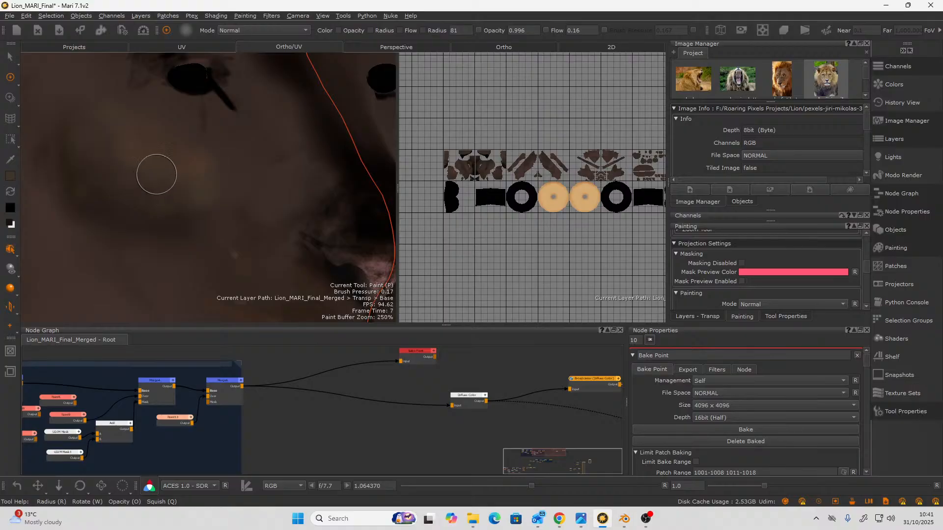
Increase the brush radius to 119 and paint soft brown around the inner eye corner and beside the nose bridge.
left_click_drag(194, 171, 202, 163, "alt")
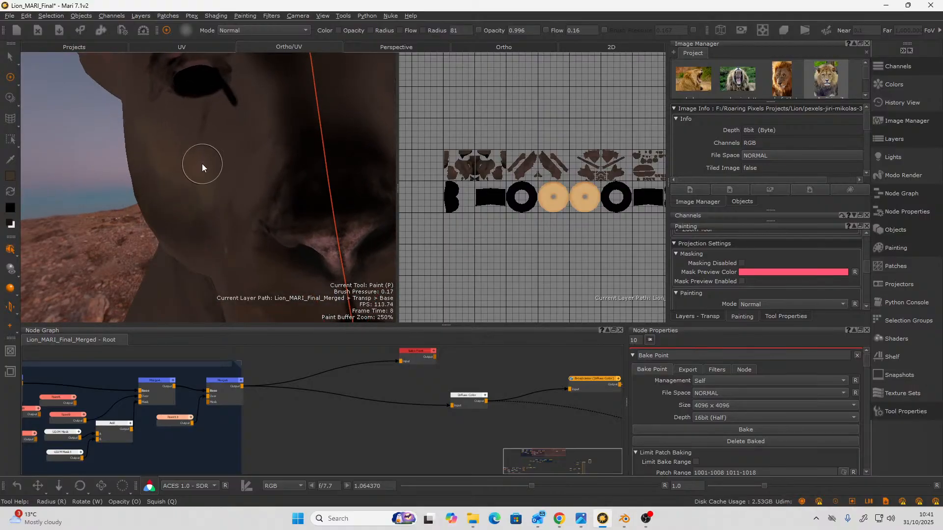
middle_click_drag(193, 130, 170, 213, "alt")
left_click_drag(171, 213, 190, 225, "alt")
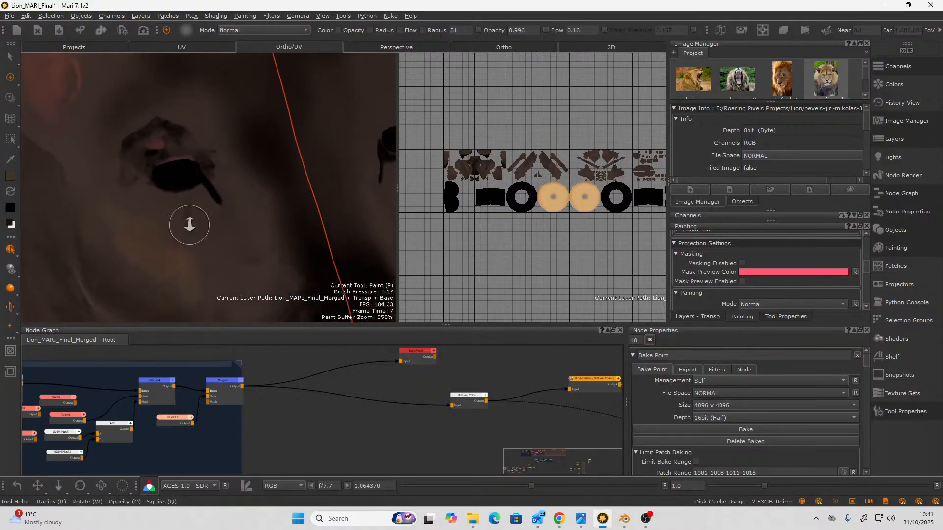
right_click_drag(190, 224, 220, 216, "alt")
key("r")
left_click_drag(255, 171, 274, 171)
mouse_move(206, 126)
left_mouse_down()
mouse_move(223, 95)
mouse_move(207, 83)
mouse_move(209, 65)
mouse_move(227, 133)
mouse_move(253, 143)
mouse_move(245, 204)
left_mouse_up()
mouse_move(280, 223)
left_mouse_down()
mouse_move(301, 211)
mouse_move(294, 252)
mouse_move(315, 211)
mouse_move(292, 197)
left_mouse_up()
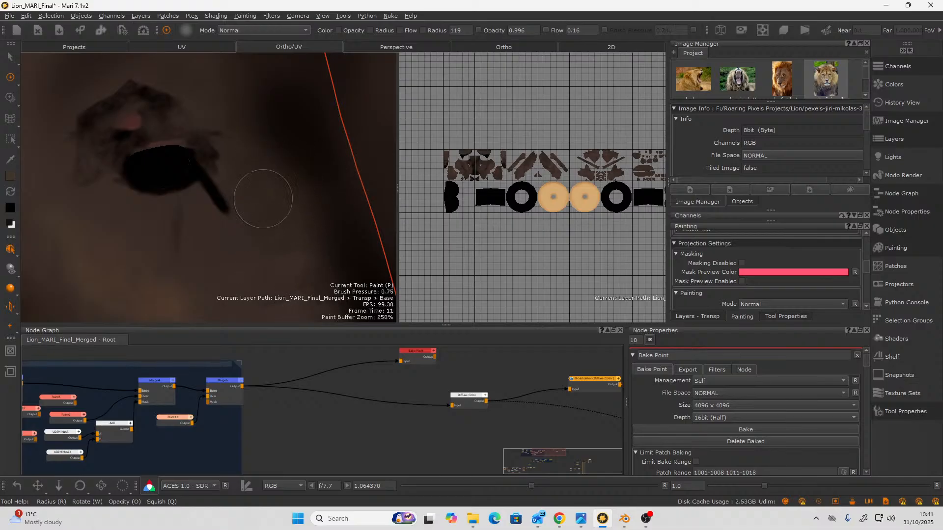
mouse_move(227, 108)
left_mouse_down()
mouse_move(294, 266)
mouse_move(302, 260)
mouse_move(240, 260)
mouse_move(174, 237)
left_mouse_up()
Reduce the brush radius to 92 and blend brown over the area between the eye and the muzzle.
key("r")
mouse_move(241, 179)
left_mouse_down()
mouse_move(217, 179)
mouse_move(223, 240)
mouse_move(301, 252)
left_mouse_up()
key("r")
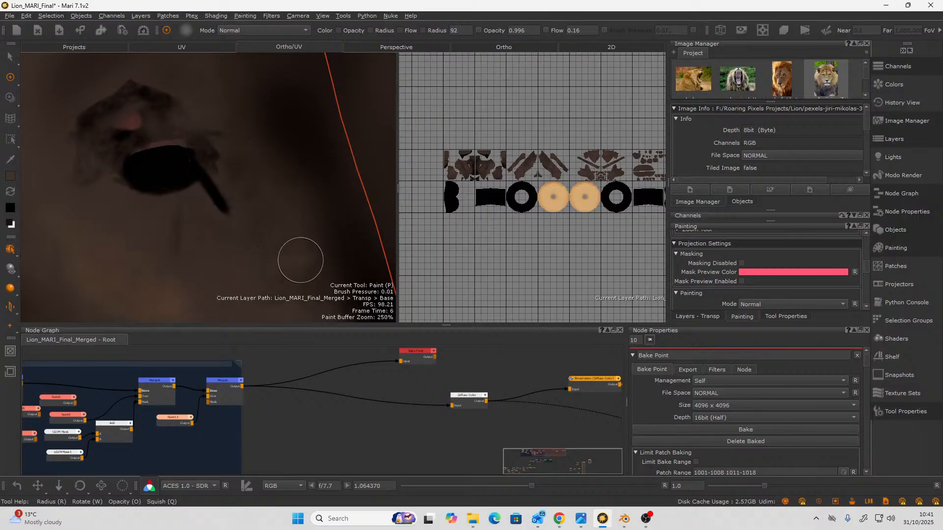
Darken the paint colour to intensity 0.151 and shade the skin around the upper eyelid with brush radius 35.
key("r")
left_click_drag(180, 203, 151, 203)
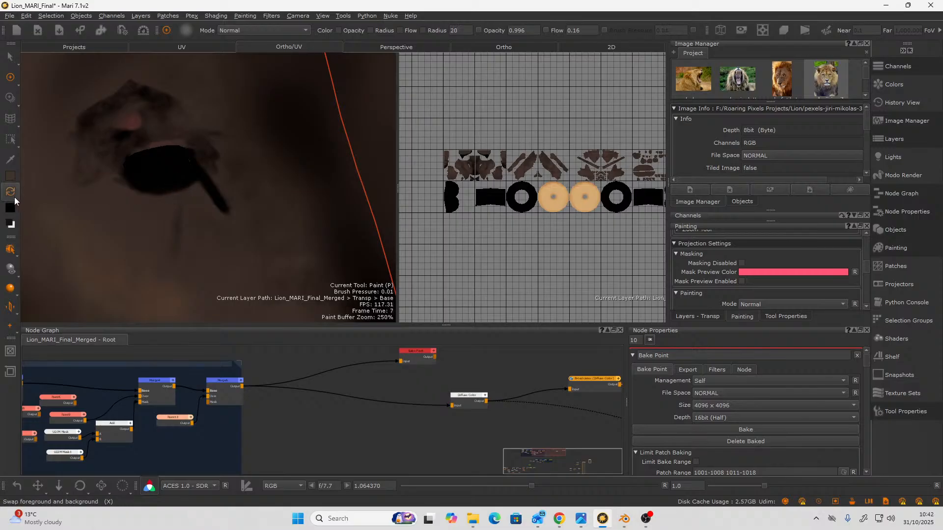
left_click(10, 176)
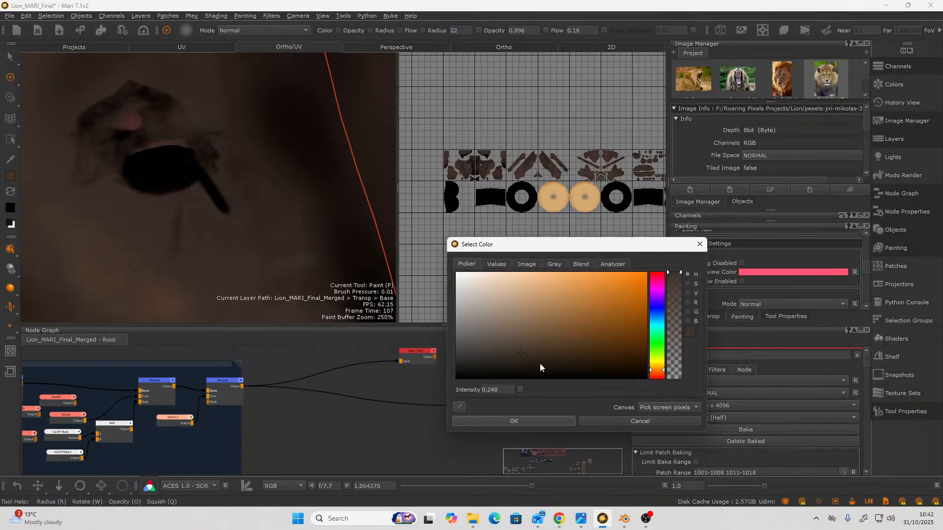
left_click(553, 363)
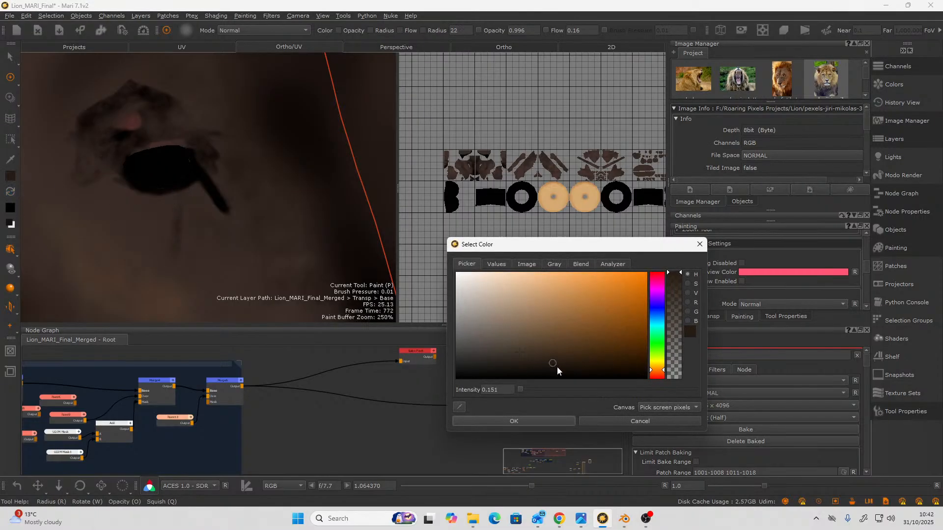
left_click(533, 423)
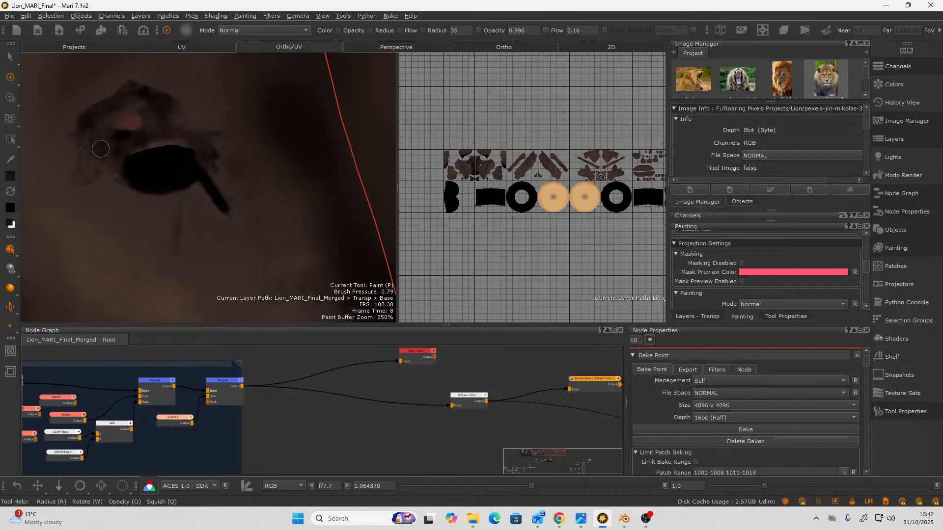
left_click_drag(171, 124, 153, 113)
Set the brush radius to 69 and paint dark brown shading under the chin beside the corner of the mouth.
mouse_move(190, 181)
right_mouse_down("alt")
mouse_move(147, 145)
mouse_move(147, 158)
mouse_move(188, 184)
mouse_move(135, 165)
right_mouse_up("alt")
left_click_drag(135, 165, 188, 201, "alt")
mouse_move(188, 200)
middle_mouse_down("alt")
mouse_move(212, 243)
mouse_move(201, 193)
middle_mouse_up("alt")
left_click_drag(202, 194, 162, 188, "alt")
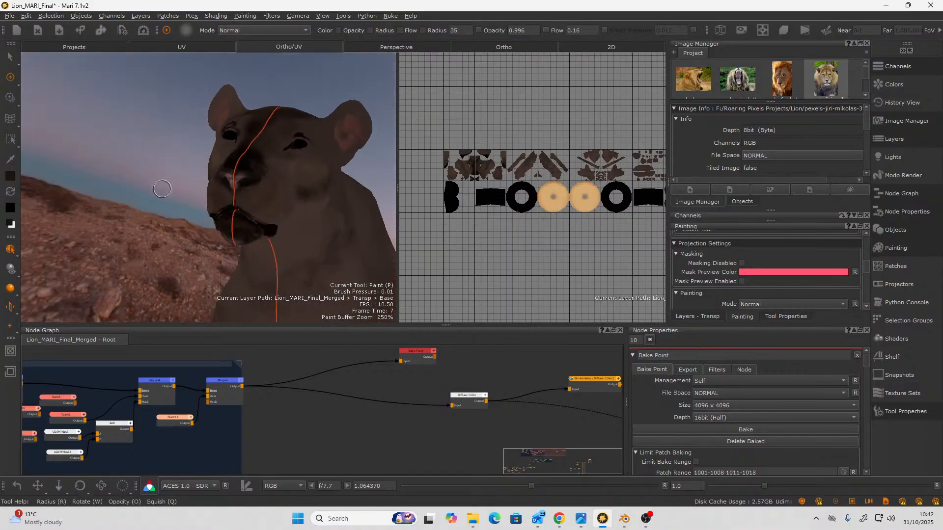
left_click_drag(183, 223, 178, 187, "alt")
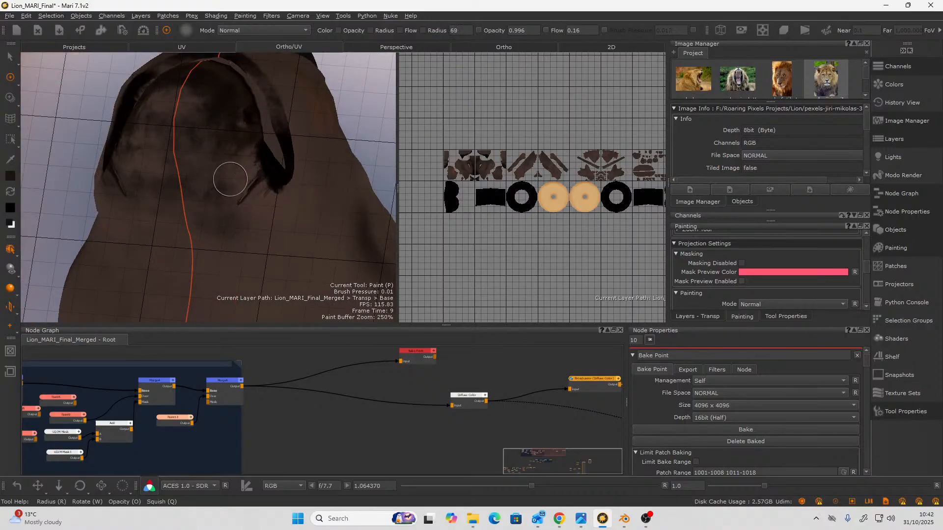
left_click_drag(248, 185, 246, 196)
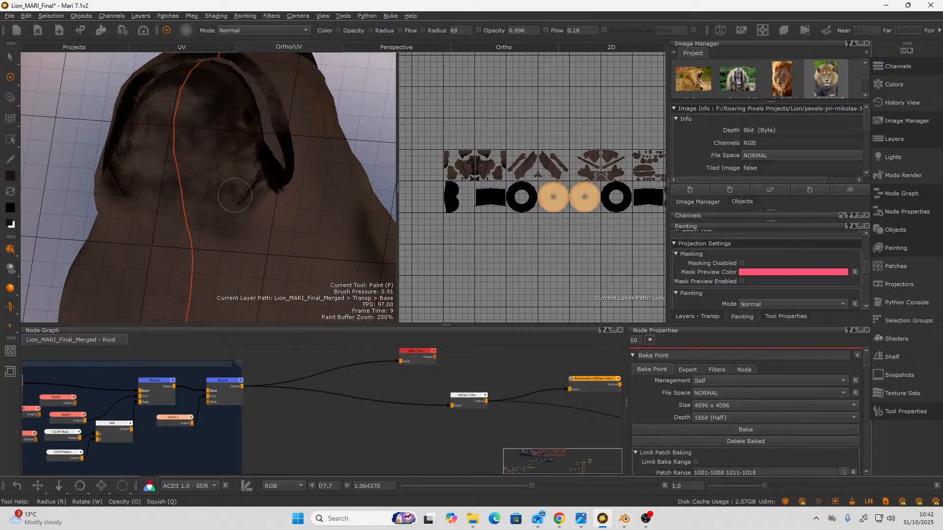
Change the paint colour to a redder brown at intensity 0.202.
mouse_move(236, 182)
left_mouse_down("alt")
mouse_move(238, 204)
mouse_move(186, 198)
mouse_move(181, 177)
mouse_move(186, 192)
mouse_move(263, 173)
mouse_move(243, 194)
mouse_move(218, 195)
mouse_move(222, 216)
left_mouse_up("alt")
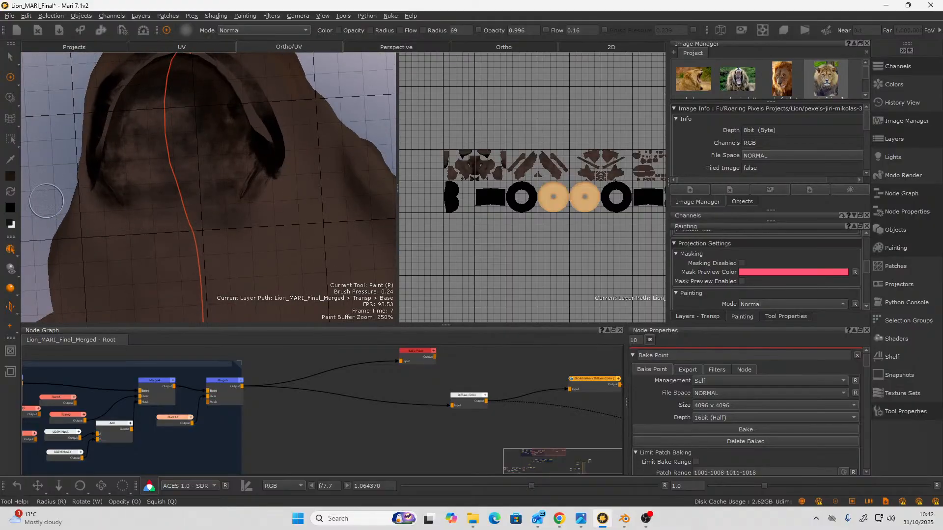
left_click(10, 176)
left_click(542, 358)
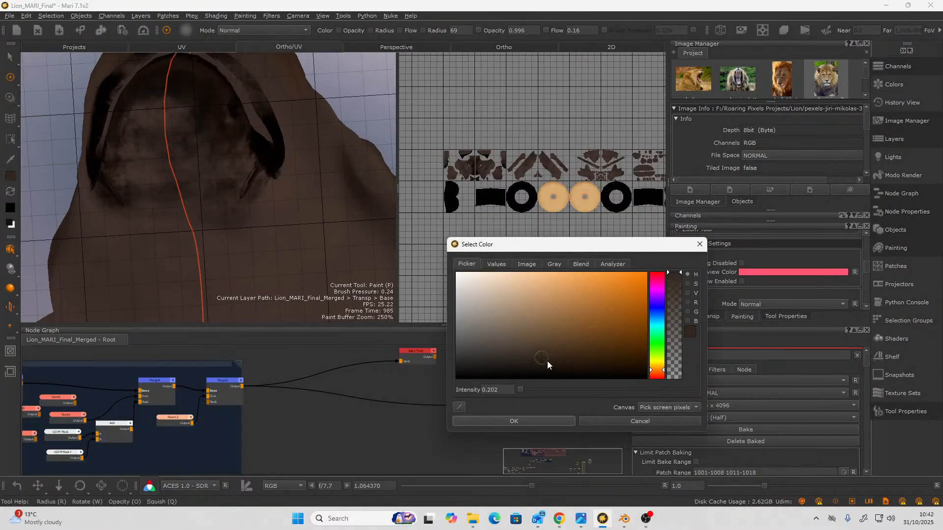
left_click_drag(656, 375, 656, 377)
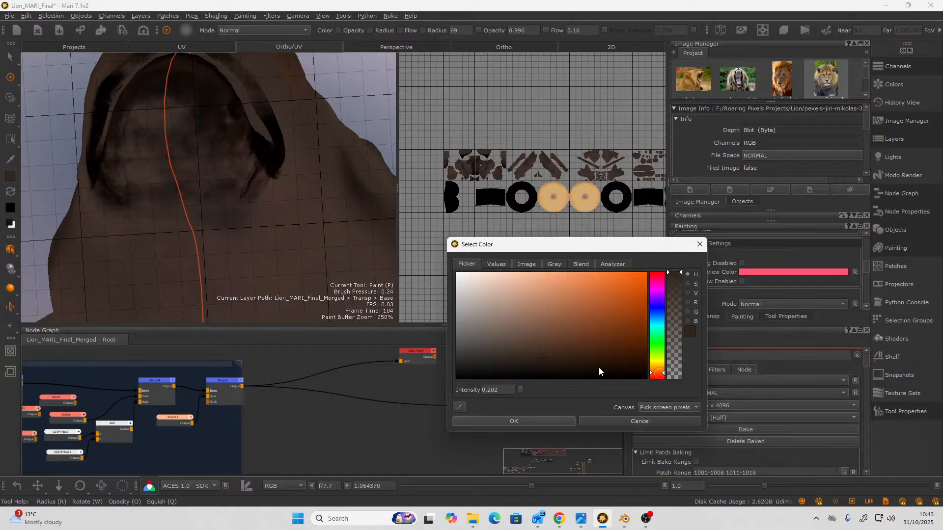
left_click(513, 421)
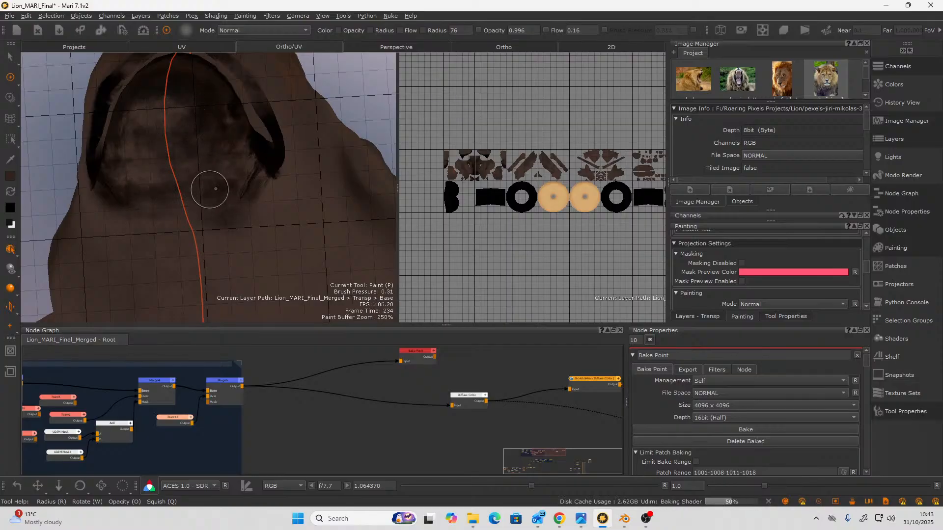
Check the mirror projection options and paint soft brown shading across the throat and underside of the chin with brush radius 76.
mouse_move(210, 185)
left_mouse_down("alt")
mouse_move(233, 185)
mouse_move(176, 202)
mouse_move(221, 190)
mouse_move(221, 210)
mouse_move(200, 215)
left_mouse_up("alt")
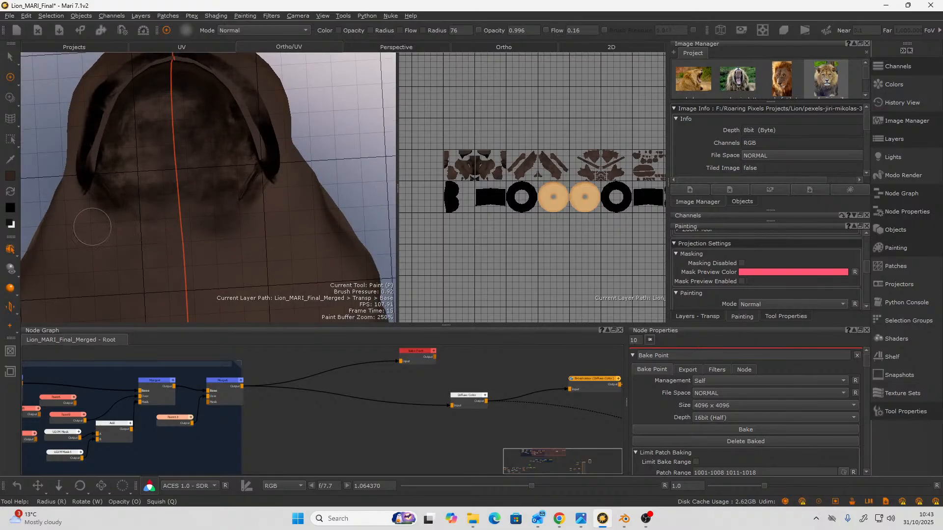
right_click(10, 312)
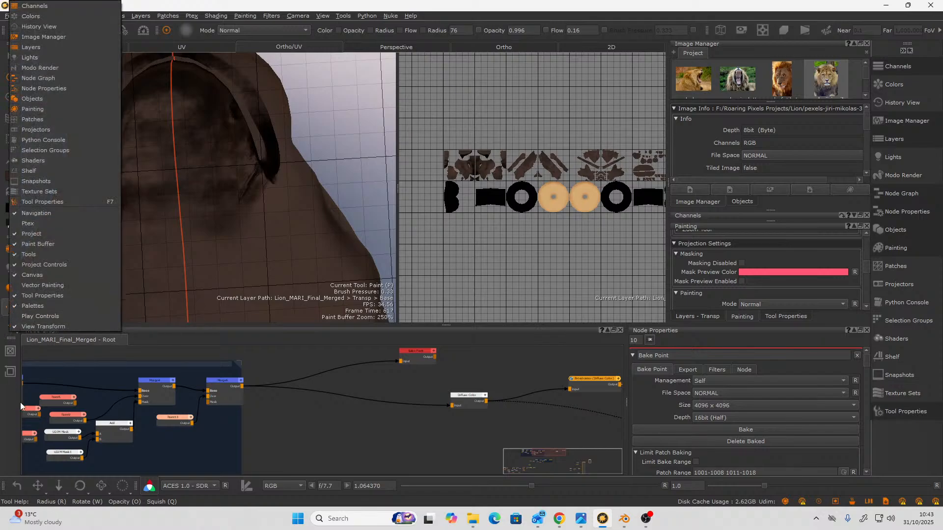
left_click(371, 459)
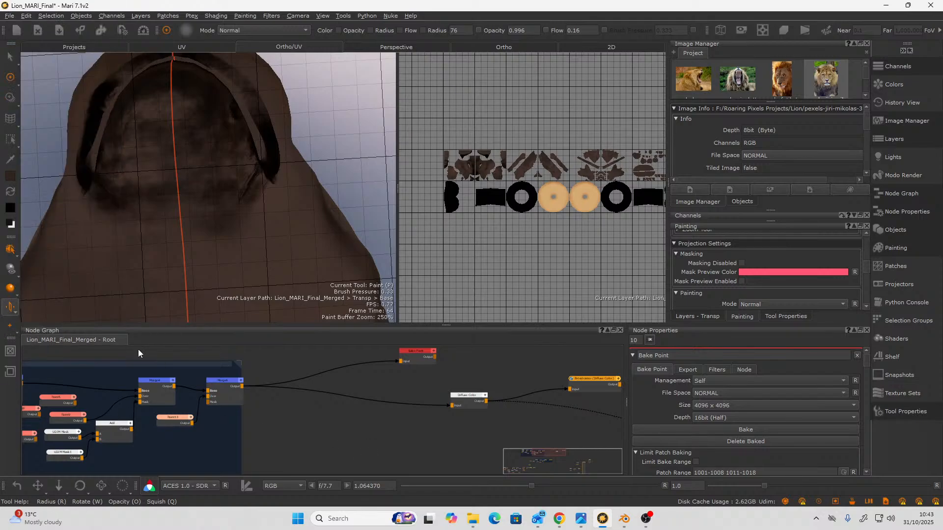
left_click(16, 312)
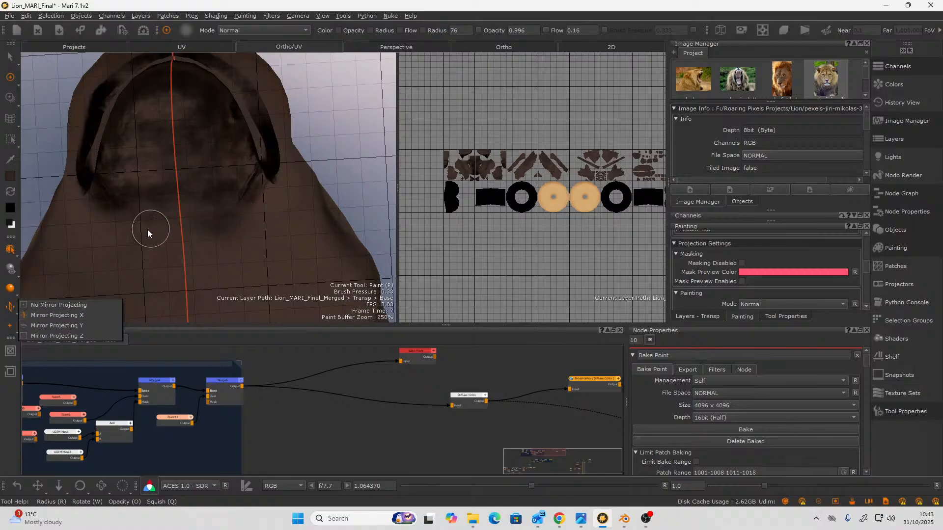
mouse_move(128, 249)
left_mouse_down()
mouse_move(116, 255)
mouse_move(106, 226)
mouse_move(139, 256)
mouse_move(147, 227)
mouse_move(98, 211)
mouse_move(95, 245)
mouse_move(125, 256)
mouse_move(91, 185)
mouse_move(112, 192)
mouse_move(74, 177)
mouse_move(73, 230)
mouse_move(98, 203)
mouse_move(81, 175)
mouse_move(74, 194)
mouse_move(102, 234)
mouse_move(189, 203)
mouse_move(212, 224)
left_mouse_up()
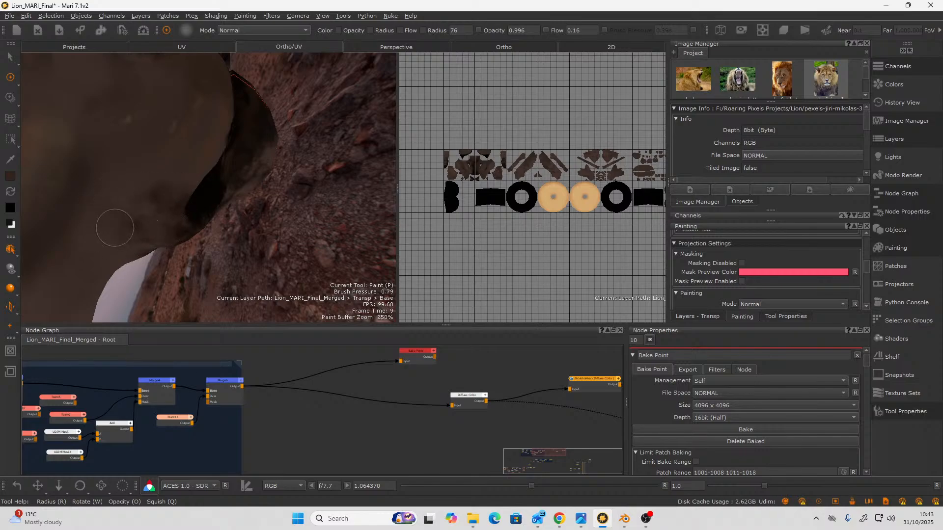
mouse_move(184, 247)
left_mouse_down("alt")
mouse_move(133, 236)
mouse_move(185, 246)
mouse_move(46, 255)
mouse_move(116, 252)
mouse_move(257, 216)
left_mouse_up("alt")
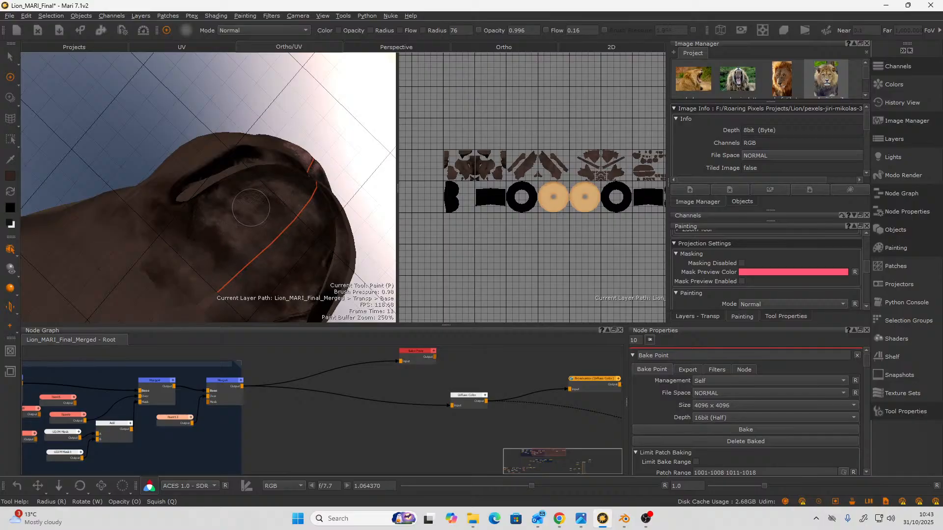
mouse_move(252, 207)
left_mouse_down()
mouse_move(194, 247)
mouse_move(195, 275)
left_mouse_up()
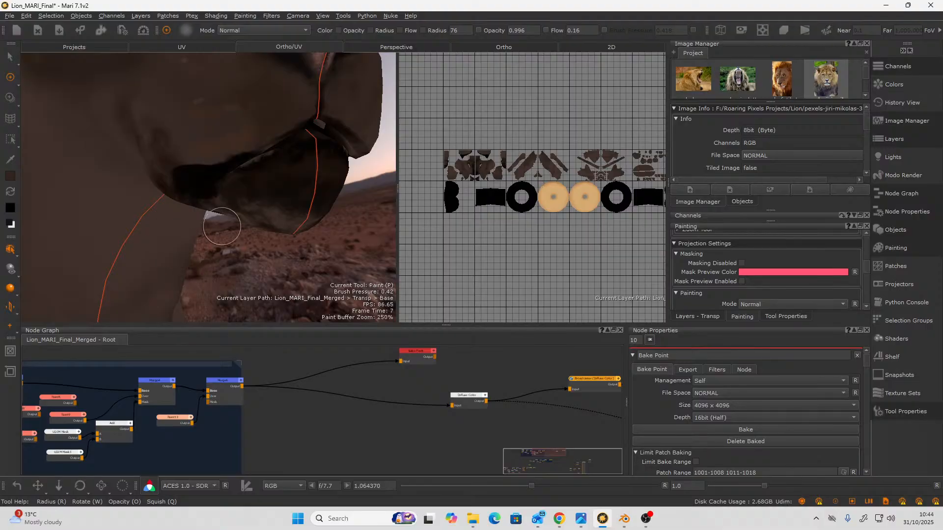
Set the brush radius to 90 and paint soft brown shading over the throat and lower cheek into the neck.
mouse_move(206, 230)
left_mouse_down("alt")
mouse_move(182, 223)
mouse_move(255, 185)
mouse_move(210, 210)
mouse_move(246, 221)
mouse_move(196, 240)
mouse_move(238, 231)
mouse_move(232, 222)
left_mouse_up("alt")
key("r")
left_click_drag(178, 196, 219, 202)
left_click_drag(138, 182, 135, 174)
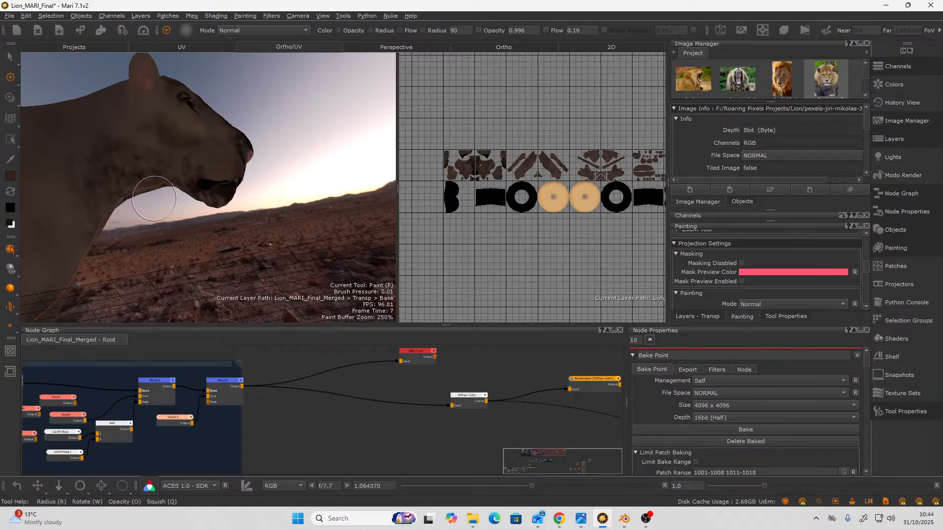
mouse_move(158, 202)
left_mouse_down("alt")
mouse_move(100, 143)
mouse_move(125, 221)
left_mouse_up("alt")
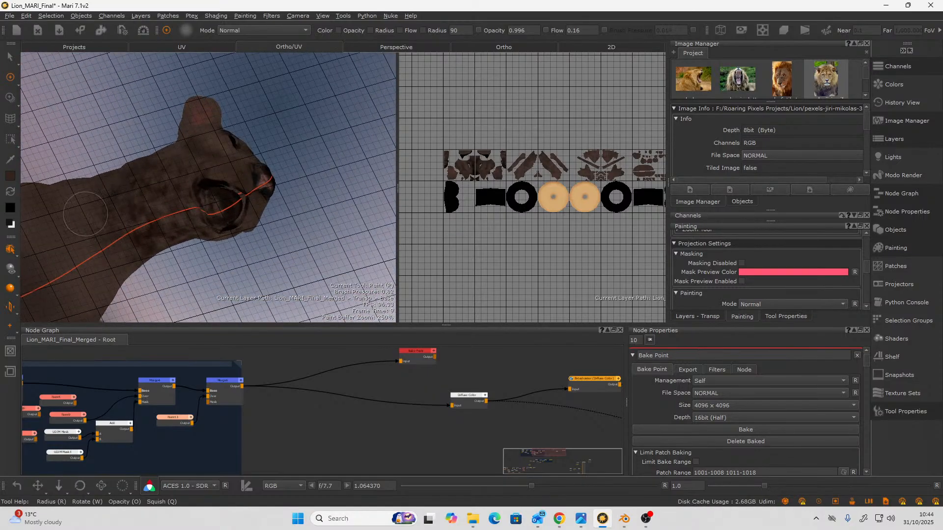
left_click_drag(108, 181, 125, 205, "alt")
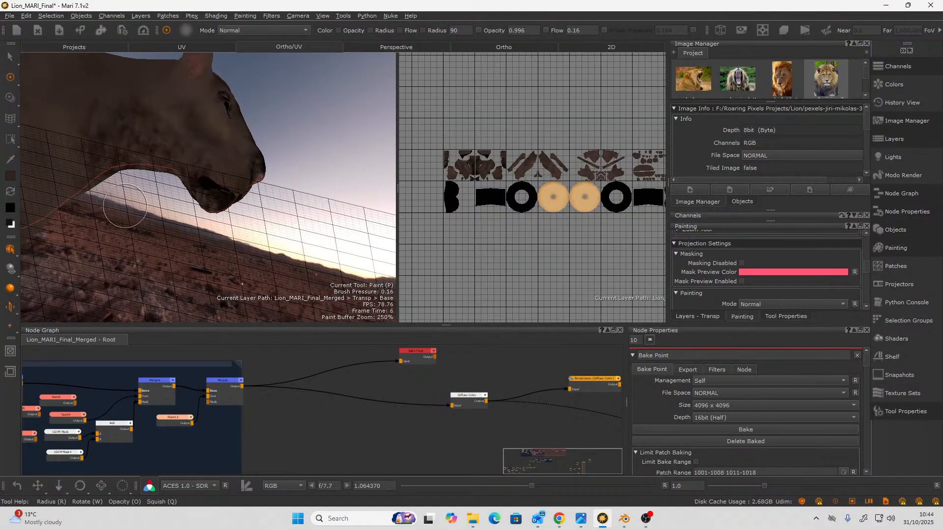
left_click_drag(193, 175, 170, 253, "alt")
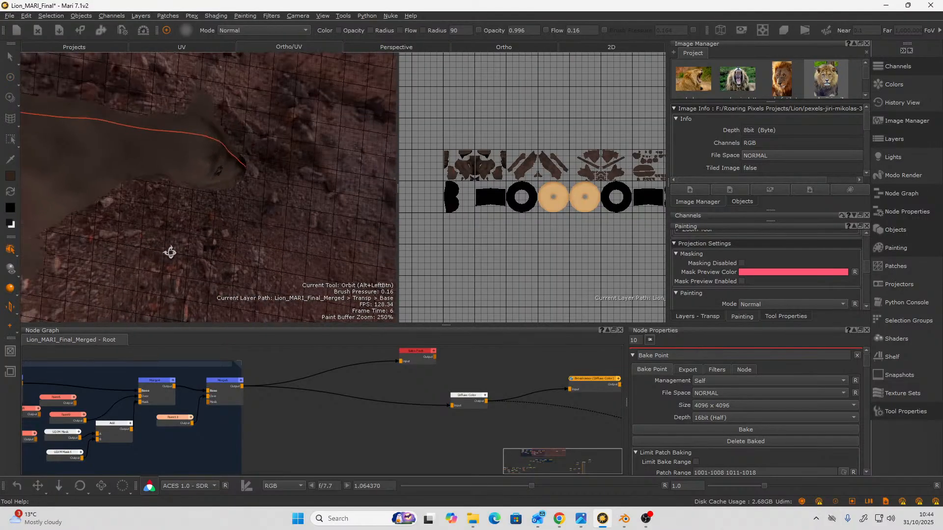
middle_click_drag(165, 199, 185, 220, "alt")
mouse_move(185, 219)
left_mouse_down("alt")
mouse_move(217, 248)
mouse_move(162, 204)
mouse_move(138, 206)
mouse_move(206, 210)
left_mouse_up("alt")
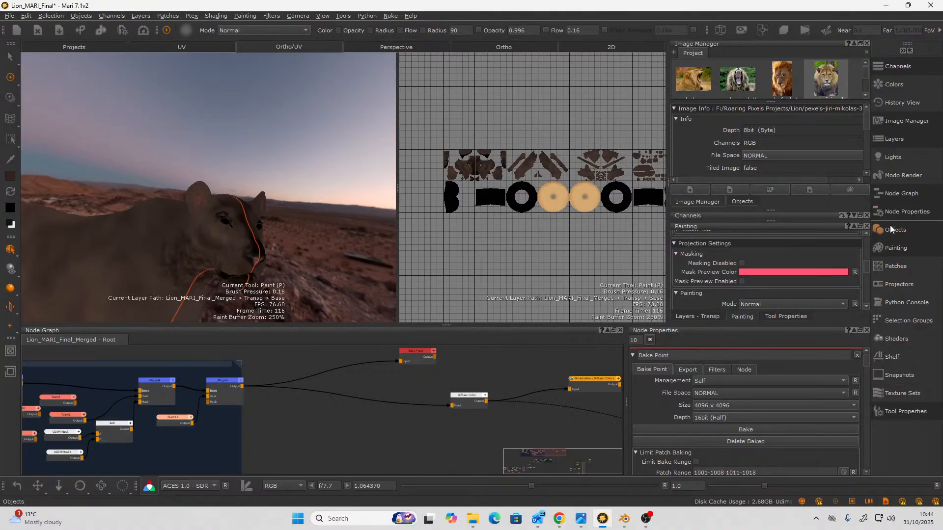
Show the scene lights and turn off the Environment light.
left_click(880, 160)
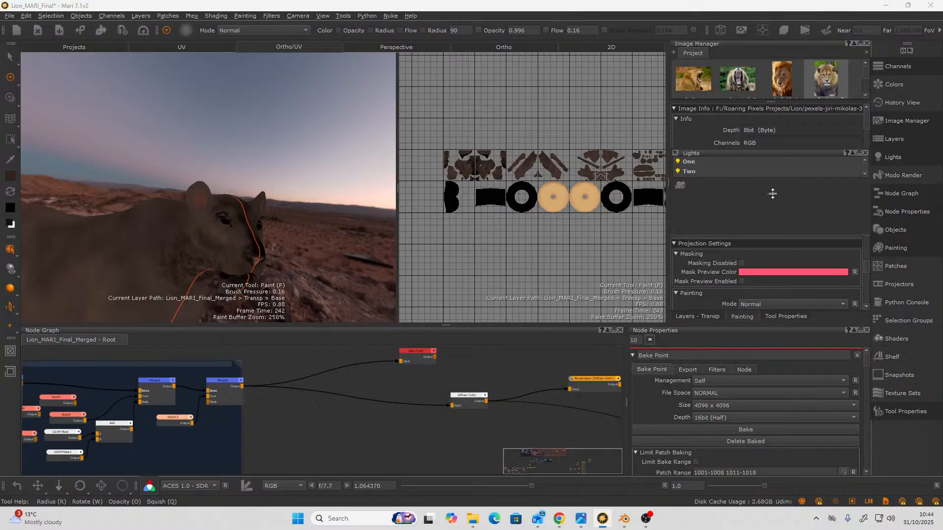
left_click_drag(773, 193, 779, 225)
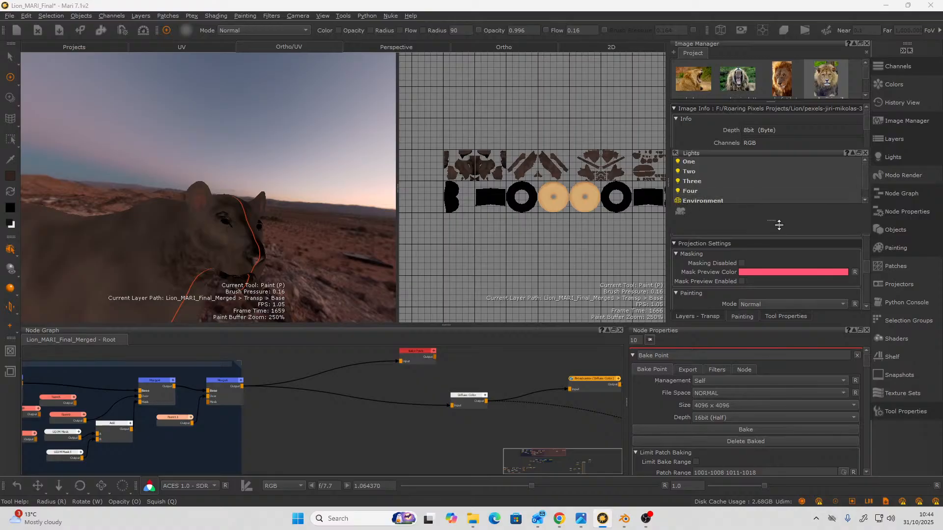
left_click(677, 201)
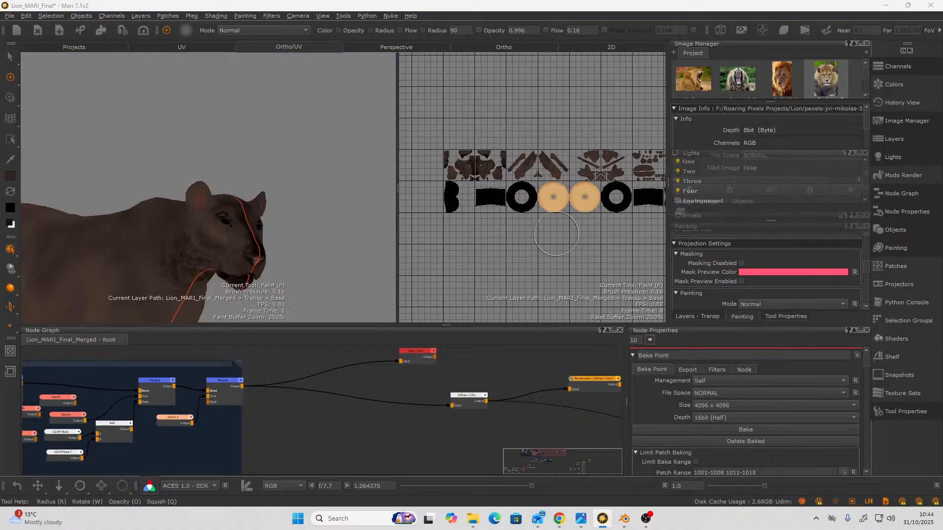
mouse_move(364, 252)
left_mouse_down("alt")
mouse_move(300, 252)
mouse_move(295, 227)
mouse_move(295, 236)
left_mouse_up("alt")
key("p")
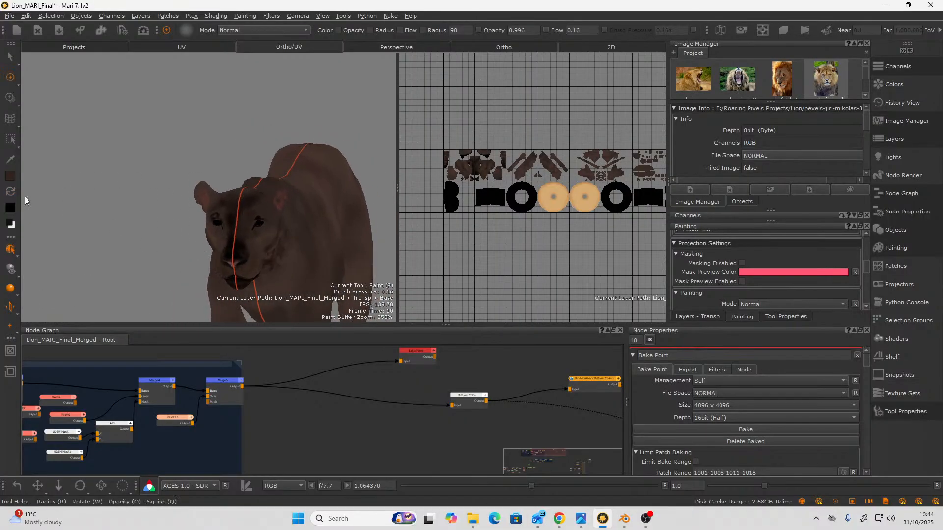
Choose the dinoSkin brush and disable masking in the projection settings.
left_click_drag(131, 230, 132, 215, "alt")
middle_click_drag(133, 215, 131, 190, "alt")
right_click_drag(131, 190, 130, 233, "alt")
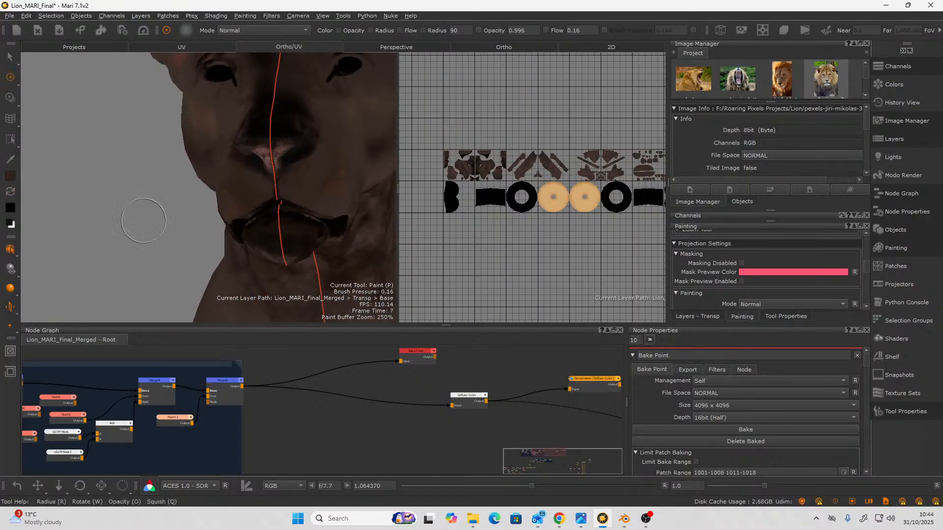
left_click_drag(124, 233, 89, 227, "alt")
middle_click_drag(89, 227, 67, 225, "alt")
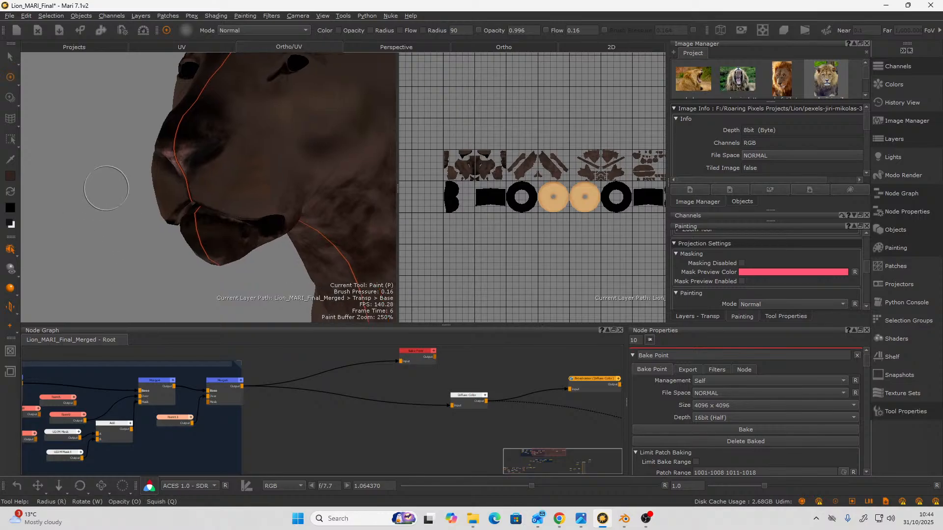
key("k")
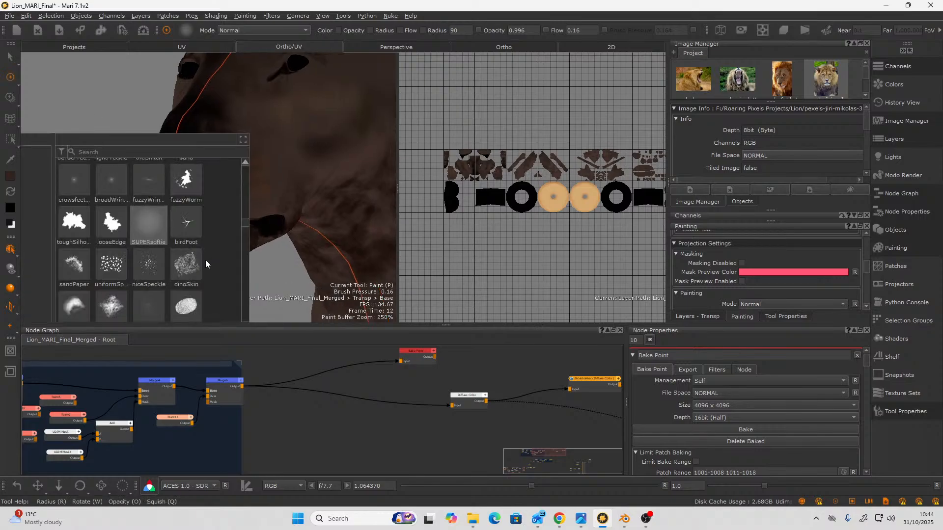
mouse_move(184, 272)
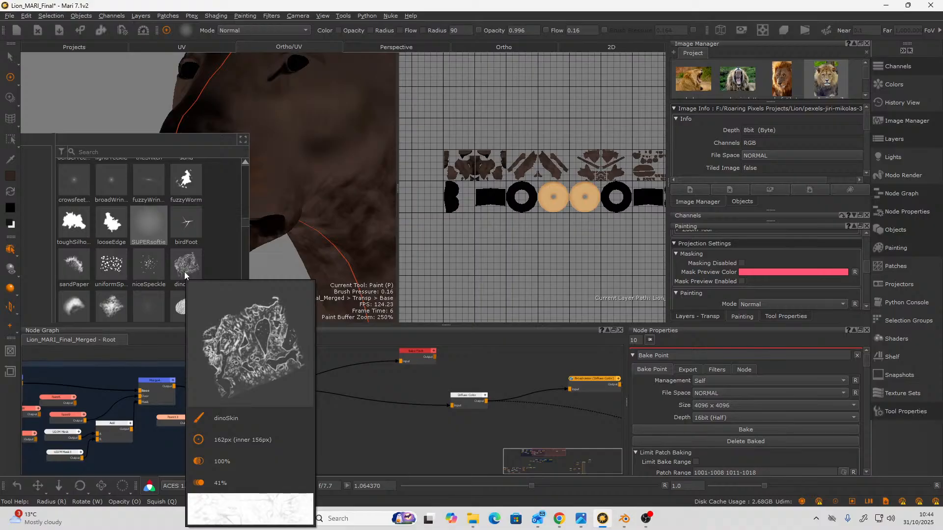
left_click(184, 272)
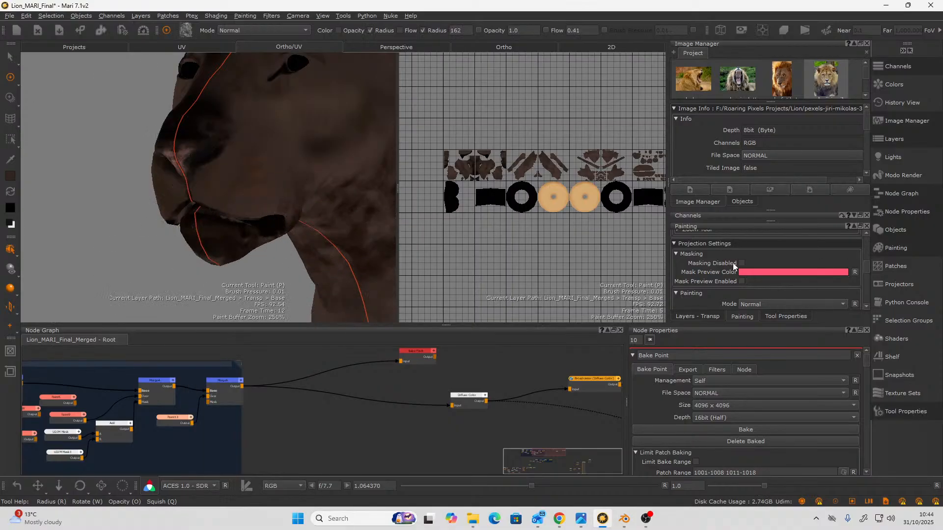
left_click(741, 263)
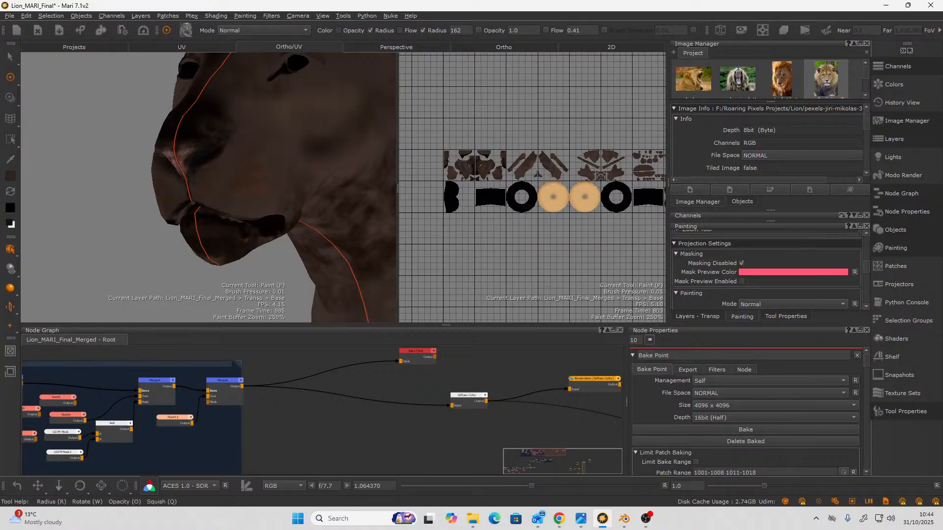
Set the brush radius to 50 and paint dark brown skin texture over the side of the neck and the chest.
right_click_drag(232, 191, 218, 197, "alt")
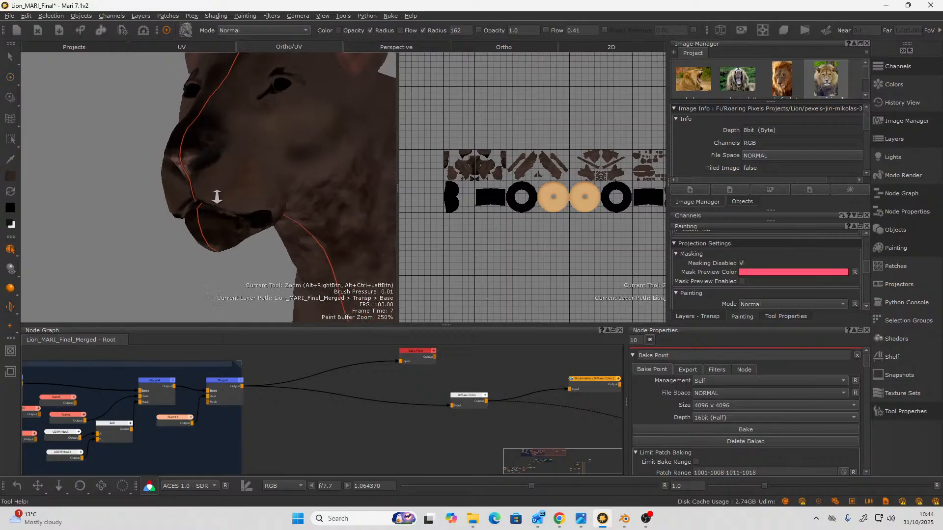
middle_click_drag(217, 196, 7, 160, "alt")
scroll(135, 210, "up", 5)
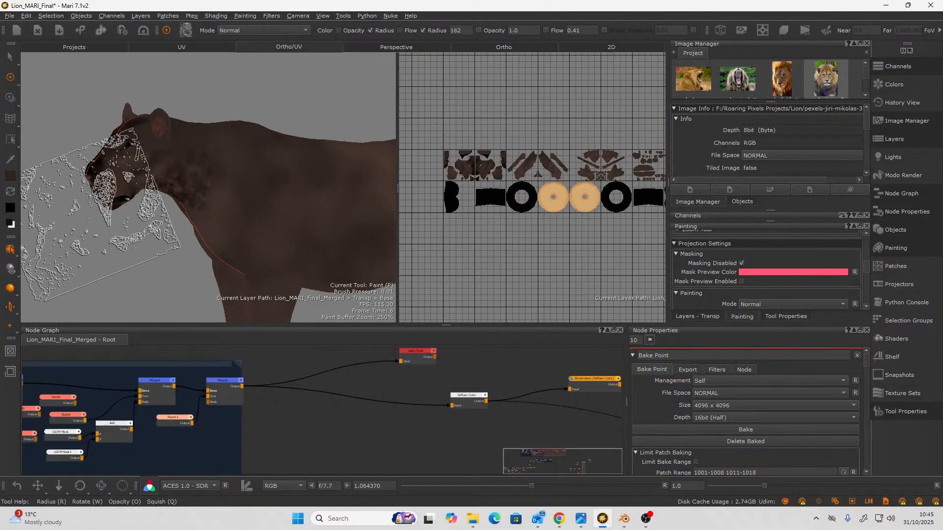
mouse_move(147, 206)
left_mouse_down()
mouse_move(206, 216)
mouse_move(197, 217)
mouse_move(174, 176)
left_mouse_up()
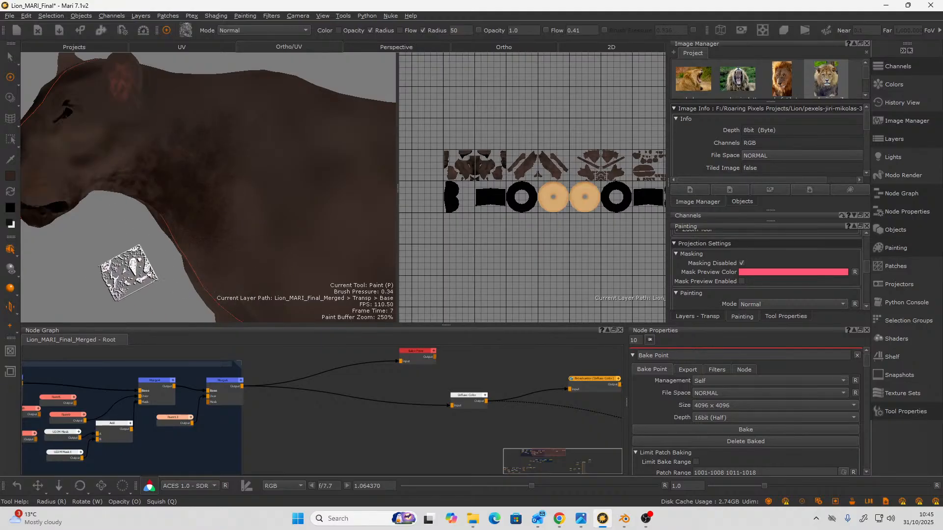
mouse_move(129, 274)
middle_mouse_down()
mouse_move(155, 255)
mouse_move(197, 270)
middle_mouse_up()
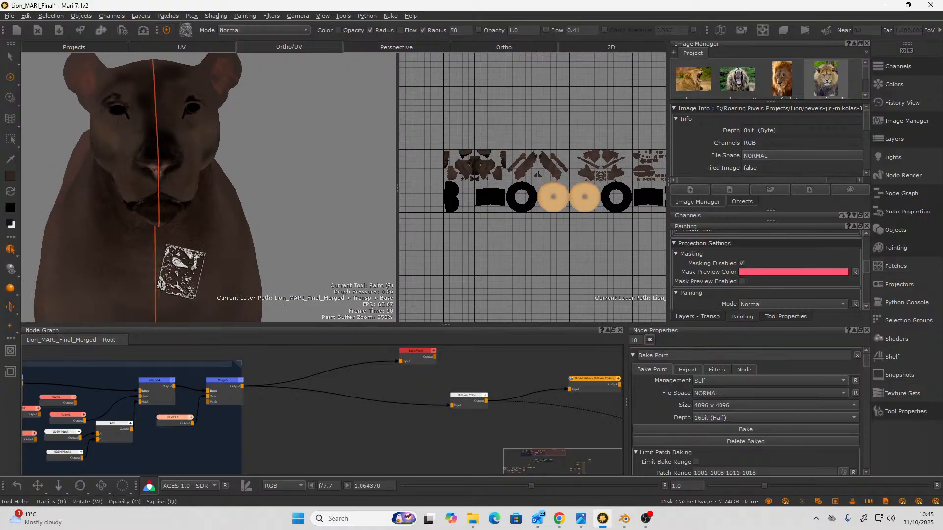
mouse_move(309, 246)
middle_mouse_down()
mouse_move(330, 225)
mouse_move(263, 221)
middle_mouse_up()
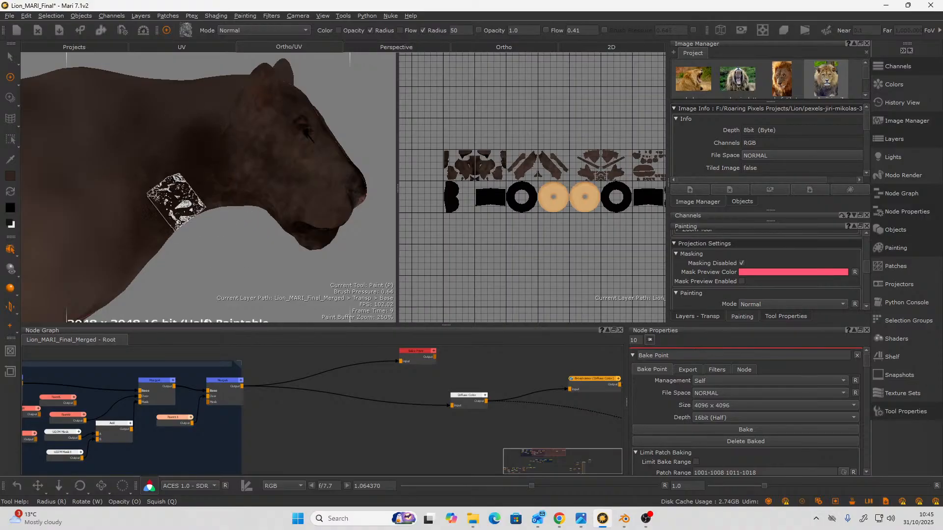
Paint dinoSkin texture under the throat and along the jaw and side of the neck with brush radius 50.
mouse_move(248, 257)
left_mouse_down("alt")
mouse_move(193, 193)
mouse_move(212, 225)
left_mouse_up("alt")
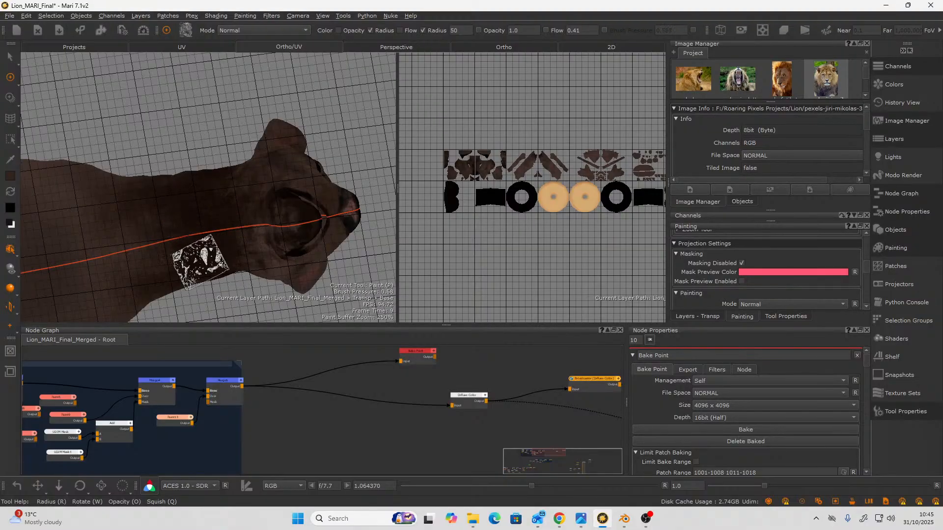
left_click_drag(211, 105, 210, 140, "alt")
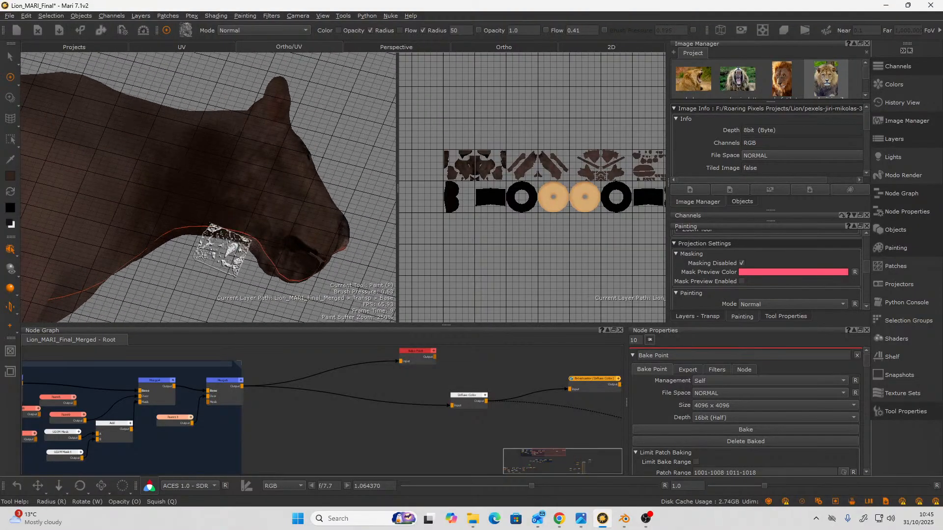
left_click_drag(190, 93, 179, 122, "alt")
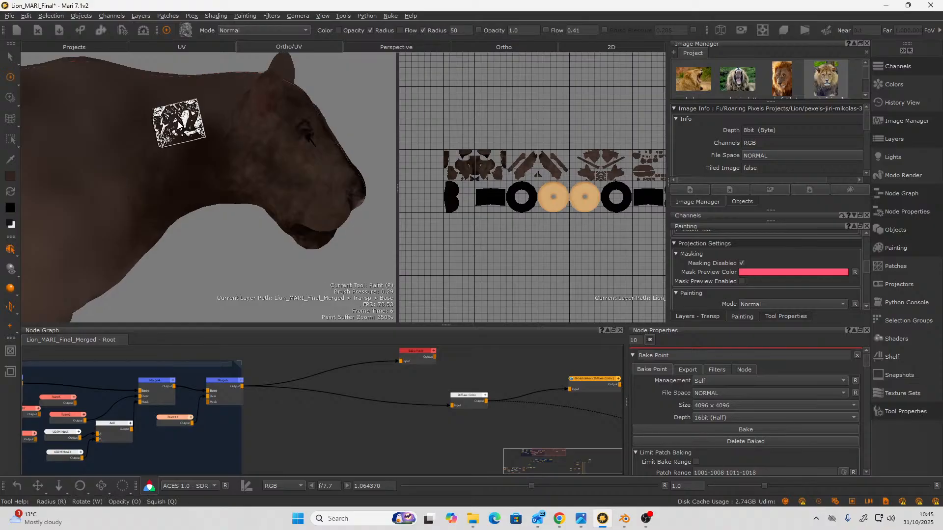
mouse_move(228, 242)
right_mouse_down("alt")
mouse_move(184, 247)
mouse_move(236, 252)
right_mouse_up("alt")
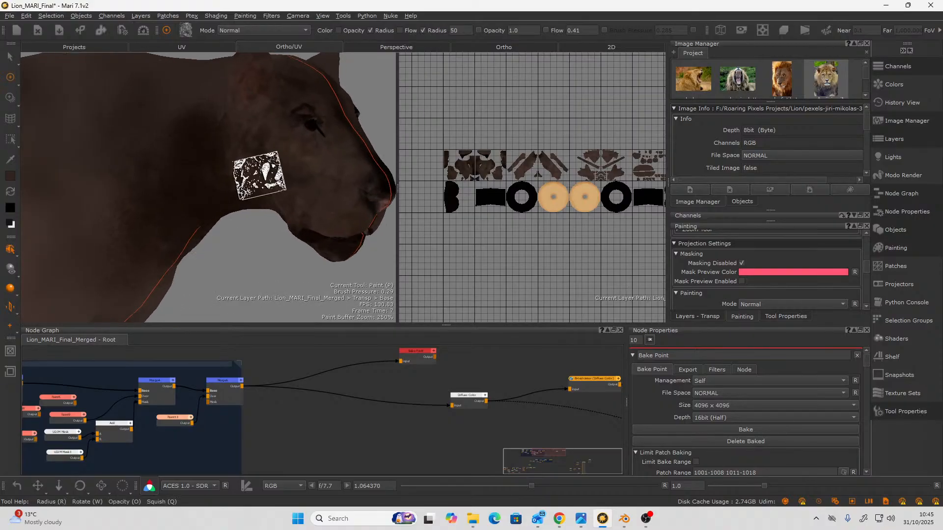
mouse_move(214, 155)
left_mouse_down()
mouse_move(227, 152)
mouse_move(198, 145)
mouse_move(238, 178)
left_mouse_up()
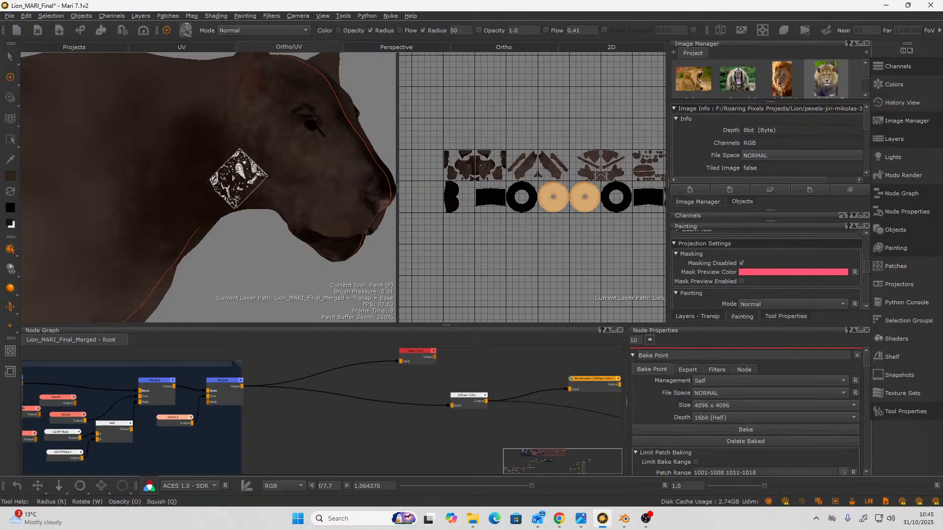
Darken the nape, the area behind the ears and the upper neck with dinoSkin brush strokes at radius 50.
mouse_move(153, 119)
left_mouse_down("alt")
mouse_move(206, 143)
mouse_move(287, 145)
mouse_move(256, 141)
left_mouse_up("alt")
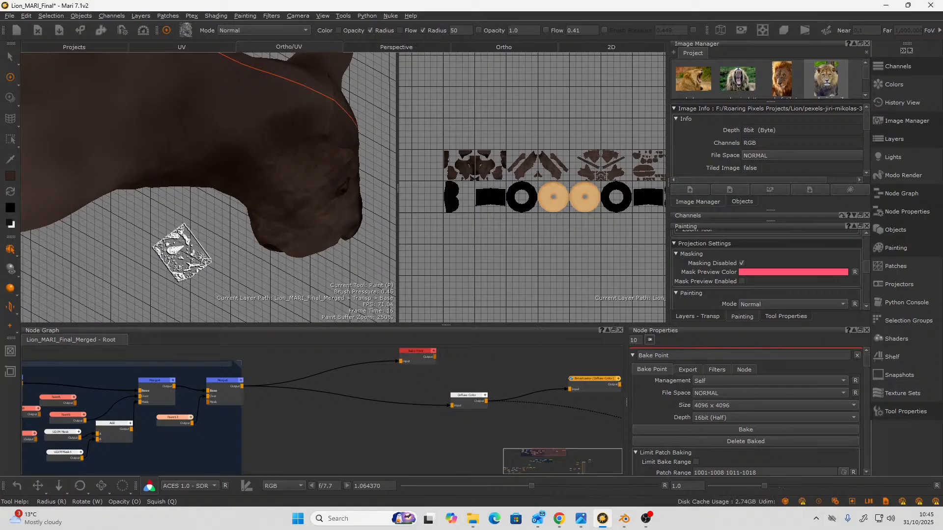
left_click_drag(195, 252, 205, 300, "alt")
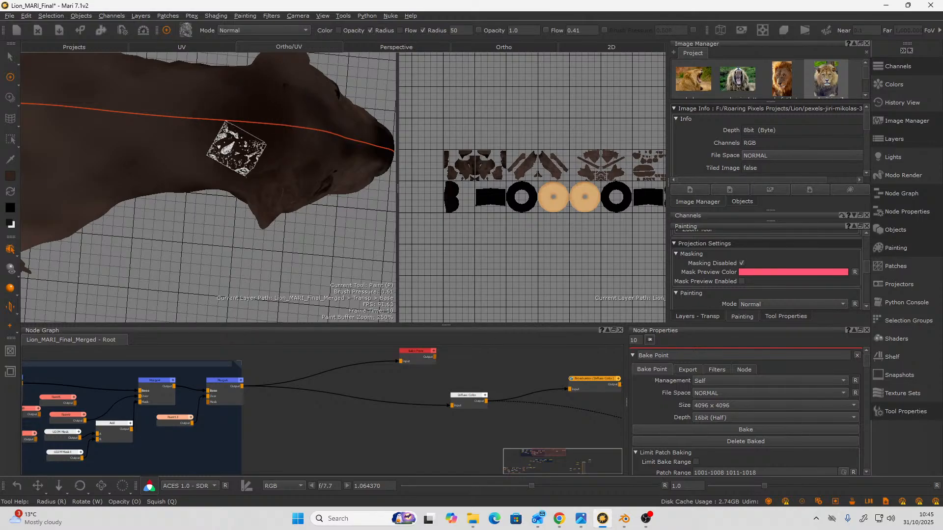
left_click_drag(158, 294, 148, 239, "alt")
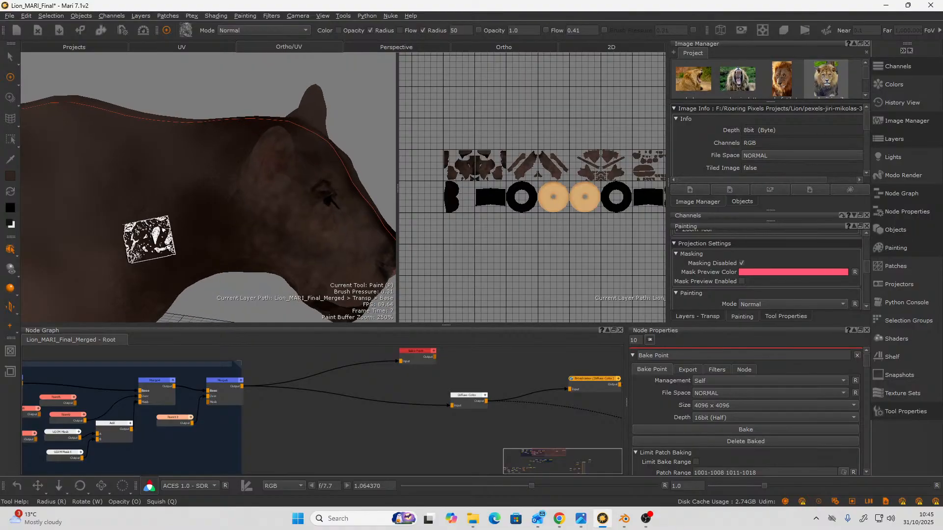
left_click_drag(191, 213, 217, 231, "alt")
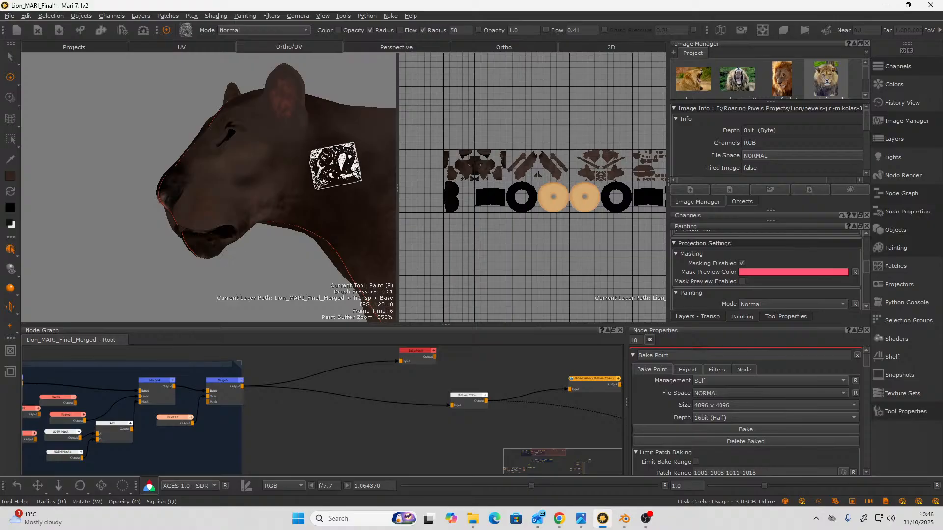
Reduce the brush radius to 37 and paint fine dark texture over the cheek, forehead and side of the neck.
key("r")
left_click_drag(290, 177, 273, 186)
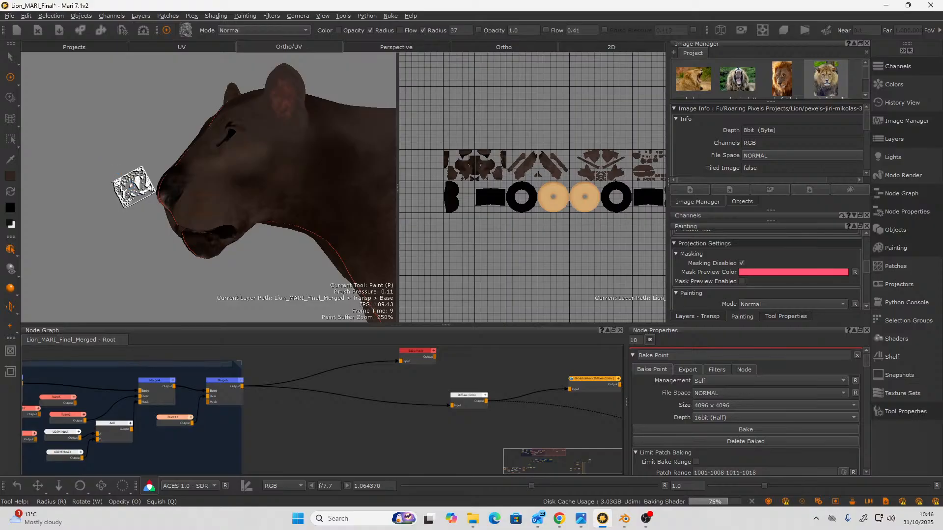
left_click_drag(131, 187, 165, 174, "alt")
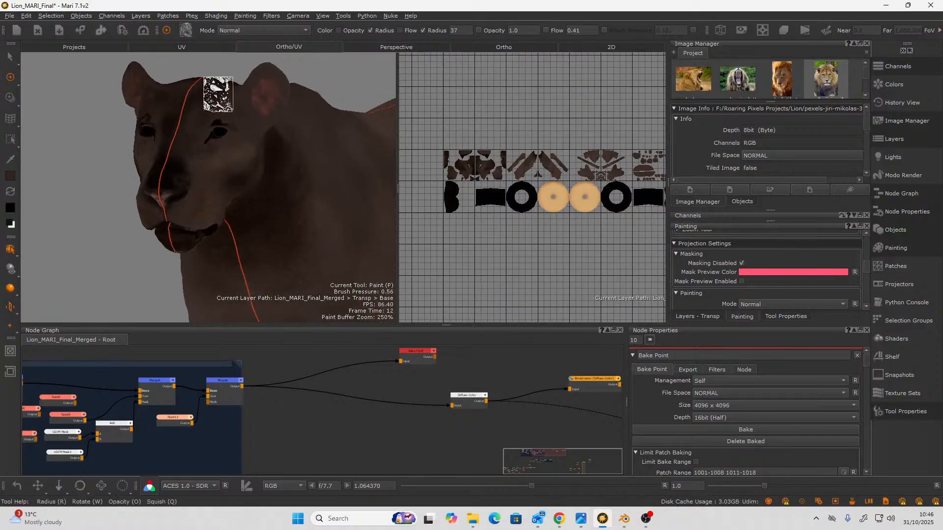
left_click_drag(91, 245, 42, 250, "alt")
middle_click_drag(125, 243, 2, 289, "alt")
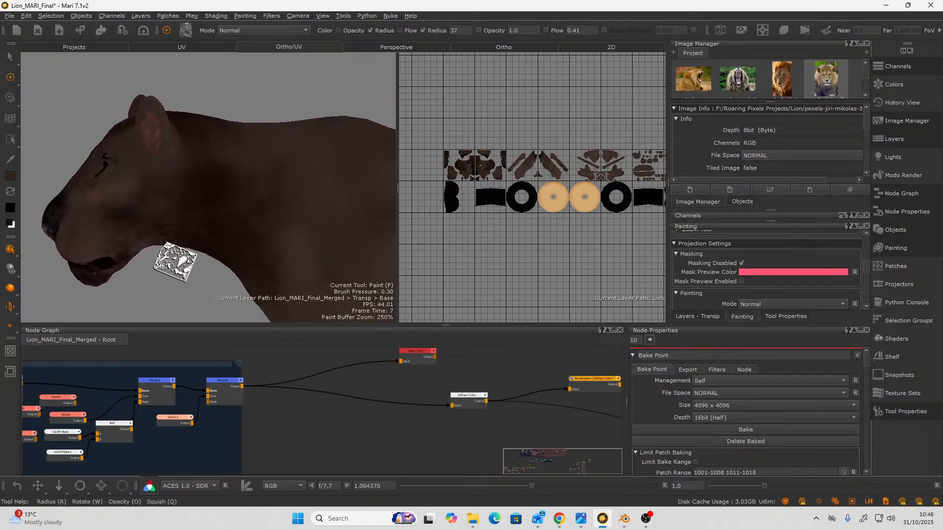
Set the brush radius to 50 and paint dark brown dinoSkin texture over the lower neck, shoulder and front flank.
left_click_drag(224, 262, 275, 123, "alt")
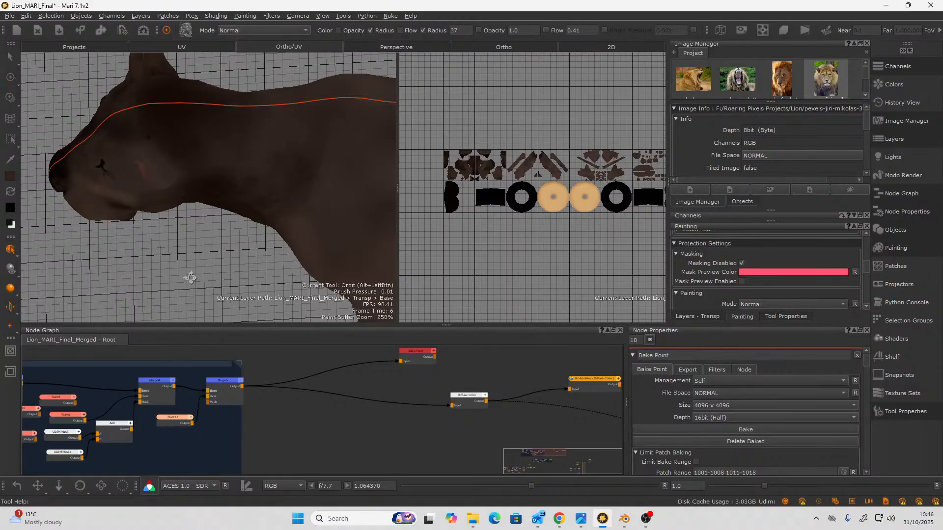
mouse_move(197, 263)
left_mouse_down("alt")
mouse_move(302, 202)
mouse_move(273, 210)
mouse_move(195, 179)
mouse_move(328, 189)
mouse_move(235, 145)
mouse_move(249, 179)
mouse_move(209, 209)
mouse_move(263, 189)
mouse_move(236, 219)
mouse_move(177, 211)
mouse_move(311, 154)
mouse_move(244, 164)
mouse_move(216, 221)
mouse_move(161, 274)
mouse_move(234, 272)
mouse_move(238, 213)
mouse_move(187, 207)
mouse_move(164, 216)
left_mouse_up("alt")
right_click_drag(164, 217, 183, 217, "alt")
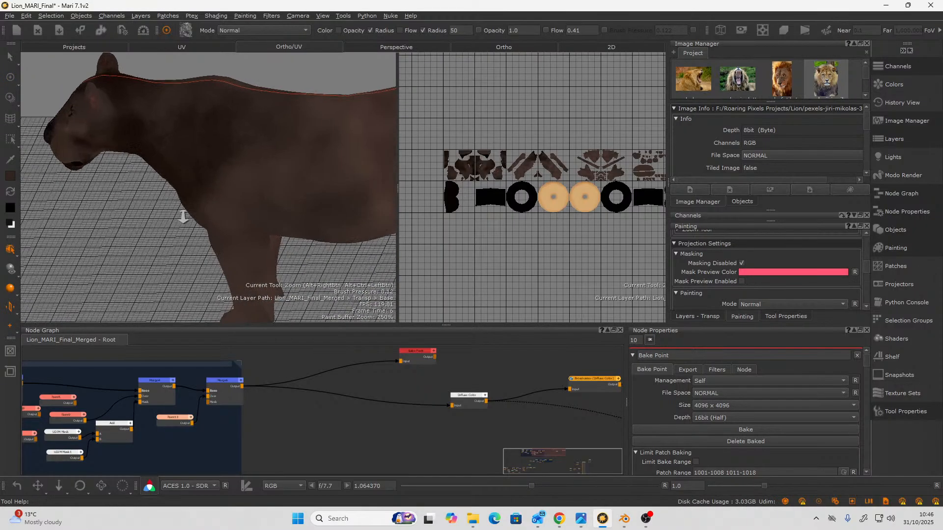
left_click_drag(183, 217, 223, 190, "alt")
middle_click_drag(223, 190, 181, 233, "alt")
left_click_drag(181, 233, 338, 204, "alt")
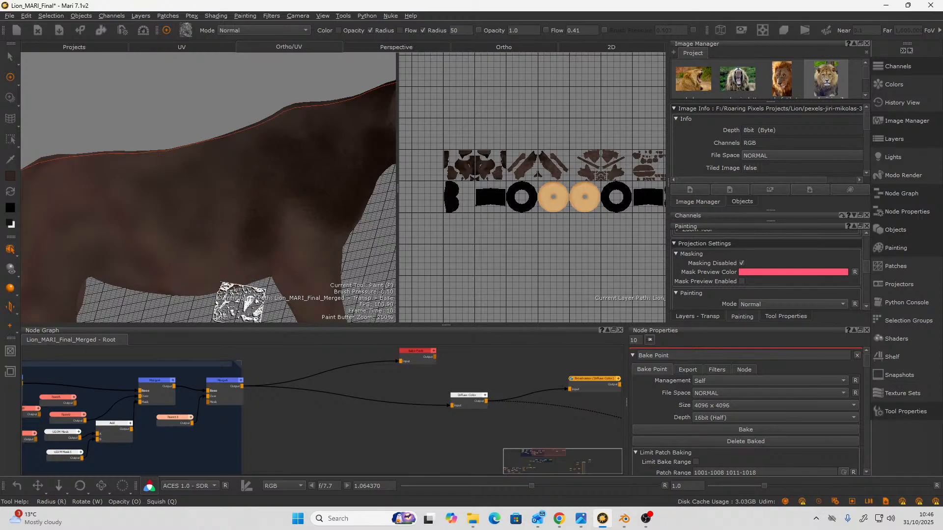
Darken the crease behind the shoulder with dinoSkin brush strokes at radius 50.
left_click_drag(236, 302, 276, 231, "alt")
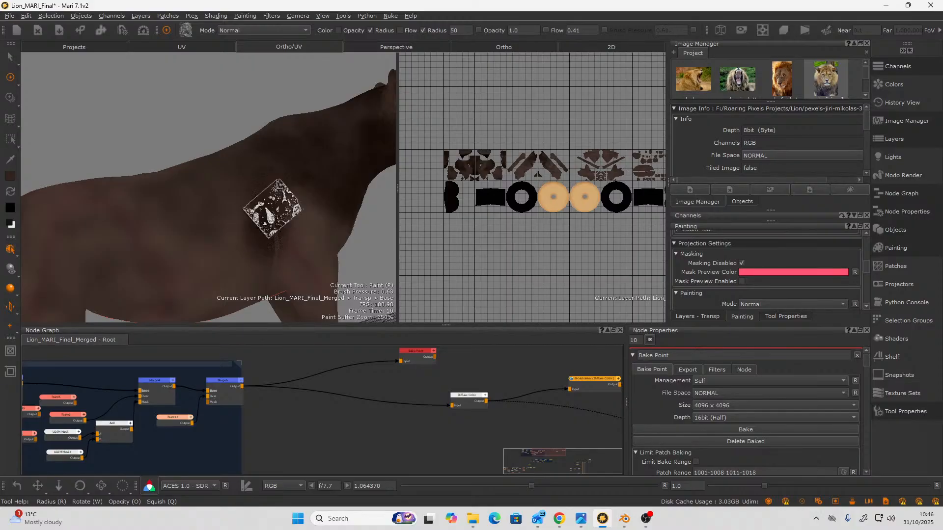
left_click_drag(185, 130, 246, 200, "alt")
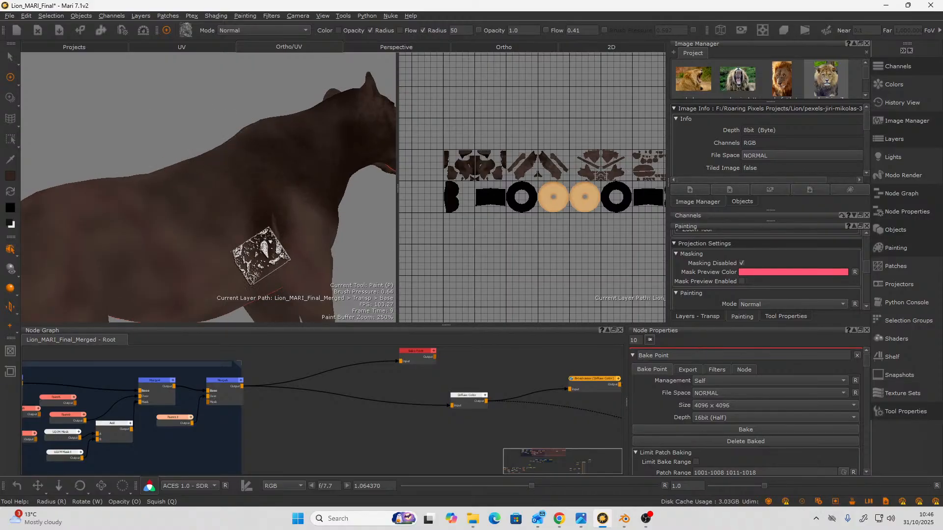
left_click_drag(195, 147, 267, 236, "alt")
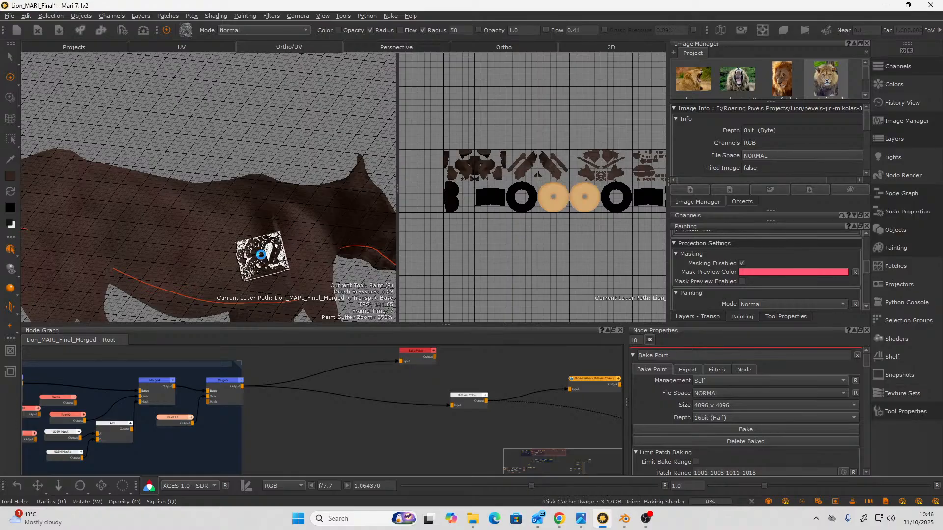
Reduce the brush radius to 33 and paint fine dark texture along the shoulder crease and behind the upper foreleg.
right_click_drag(255, 221, 276, 270, "alt")
middle_click_drag(275, 270, 219, 105, "alt")
mouse_move(219, 105)
left_mouse_down("alt")
mouse_move(228, 152)
mouse_move(216, 172)
mouse_move(229, 189)
mouse_move(264, 157)
mouse_move(275, 173)
left_mouse_up("alt")
key("p")
key("r")
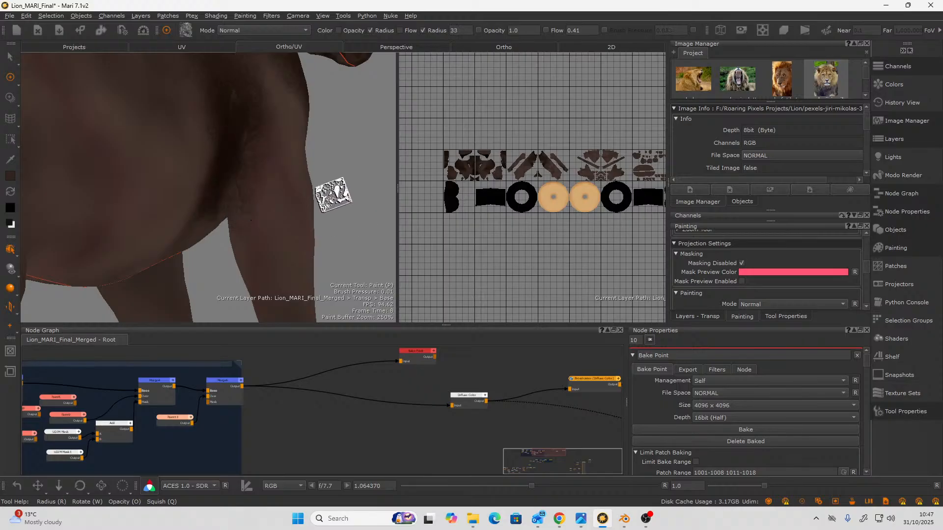
Paint dark texture into the armpit with brush radius 58, enlarging it to 81 for the flank behind the elbow.
mouse_move(352, 188)
left_mouse_down("alt")
mouse_move(331, 147)
mouse_move(349, 135)
mouse_move(322, 169)
mouse_move(333, 140)
mouse_move(343, 178)
mouse_move(321, 189)
left_mouse_up("alt")
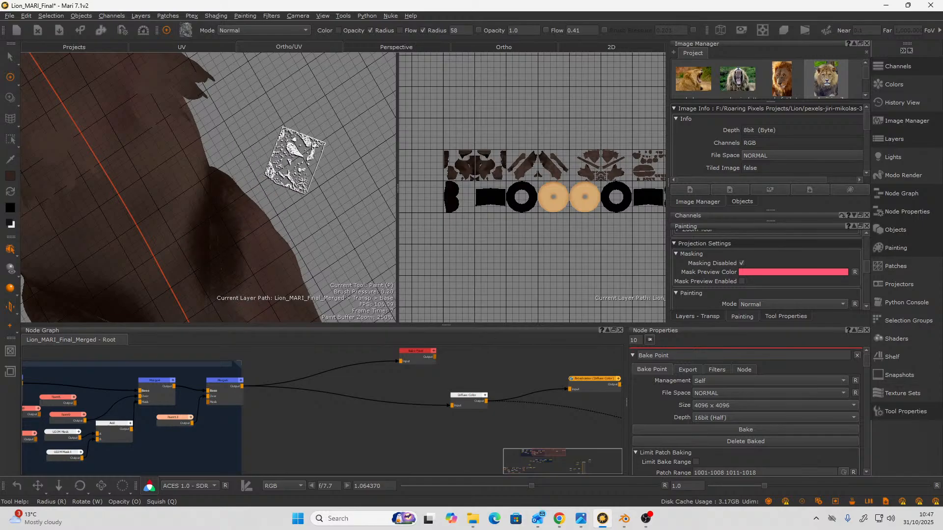
left_click_drag(300, 153, 227, 184, "alt")
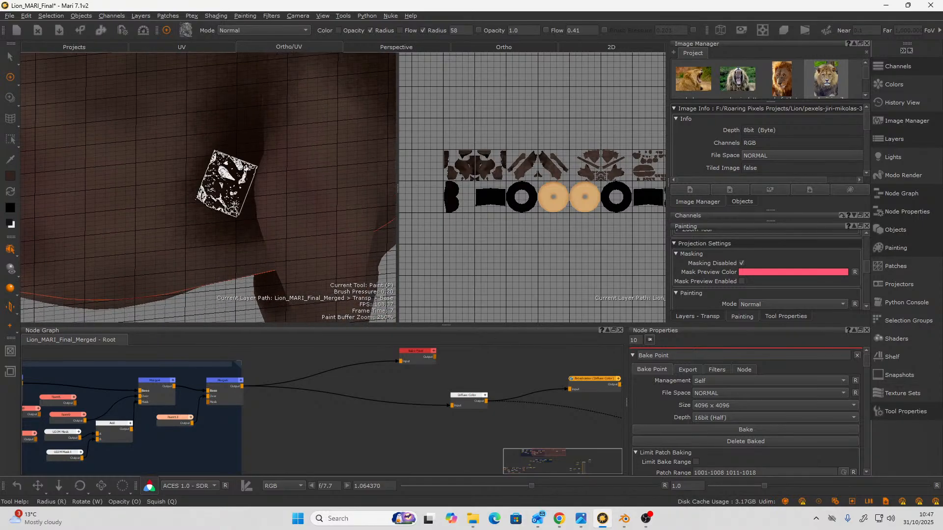
right_click_drag(233, 152, 183, 162, "alt")
middle_click_drag(193, 162, 168, 202, "alt")
mouse_move(177, 198)
left_mouse_down("alt")
mouse_move(145, 226)
mouse_move(176, 234)
mouse_move(189, 258)
left_mouse_up("alt")
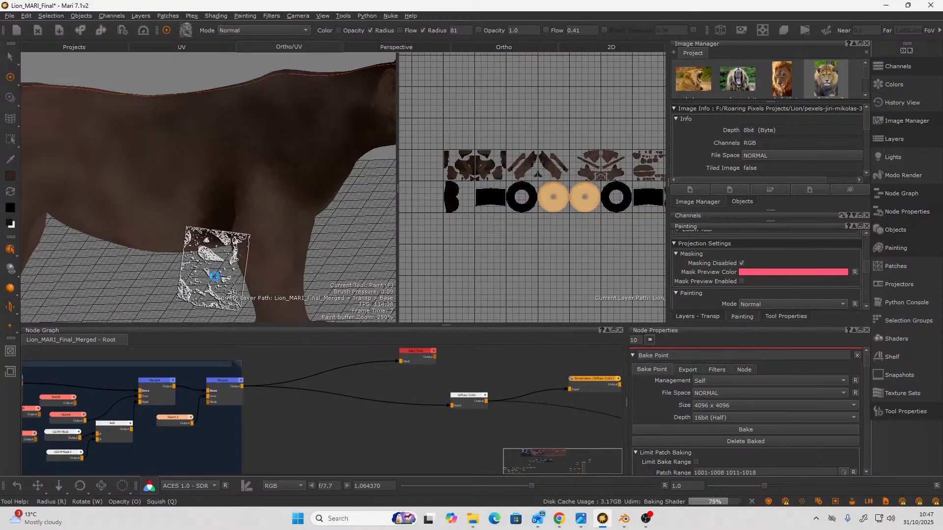
Reduce the brush radius to 43 and paint dark texture over the chest and the side of the shoulder.
left_click_drag(205, 261, 265, 240, "alt")
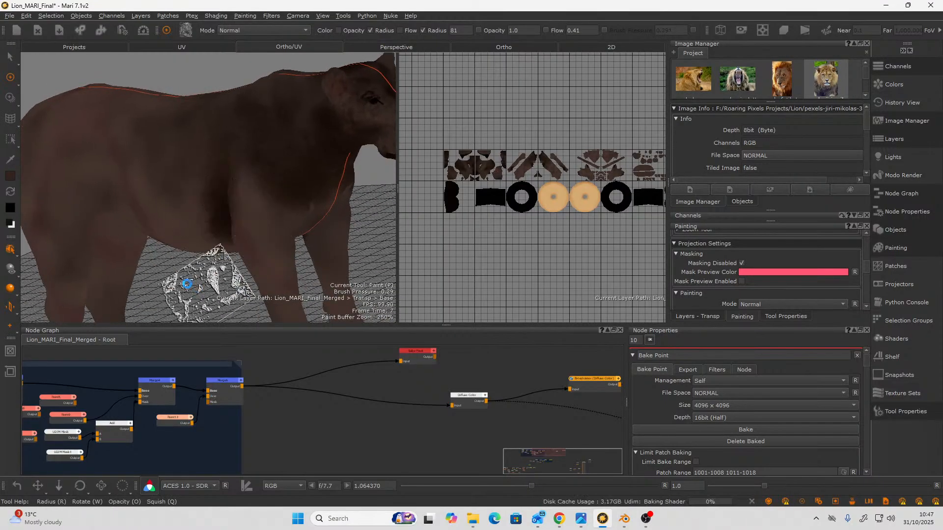
left_click_drag(187, 284, 210, 259, "alt")
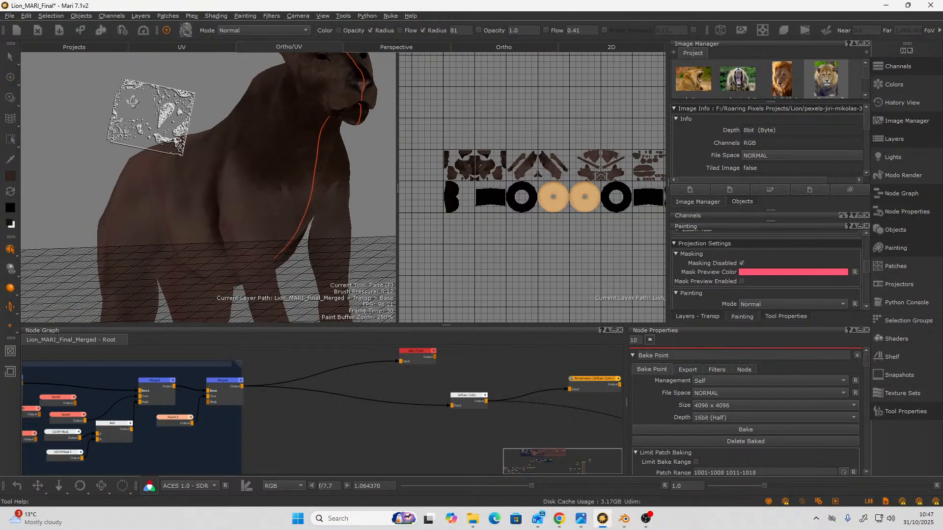
left_click_drag(132, 101, 173, 98, "alt")
key("r")
left_click_drag(324, 134, 277, 131)
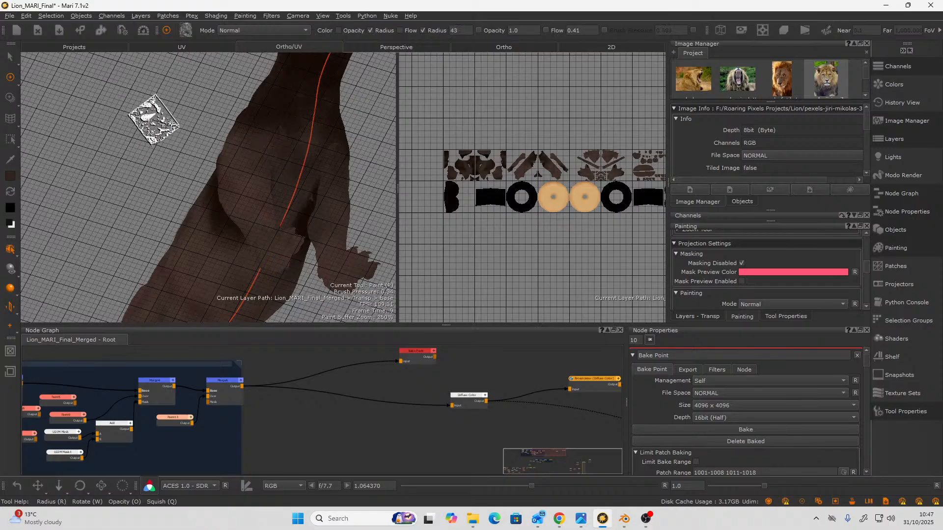
Paint fine dark texture around the elbow and upper foreleg with brush radius 31, reduced to 26.
mouse_move(151, 116)
left_mouse_down("alt")
mouse_move(126, 131)
mouse_move(134, 178)
mouse_move(207, 172)
left_mouse_up("alt")
key("p")
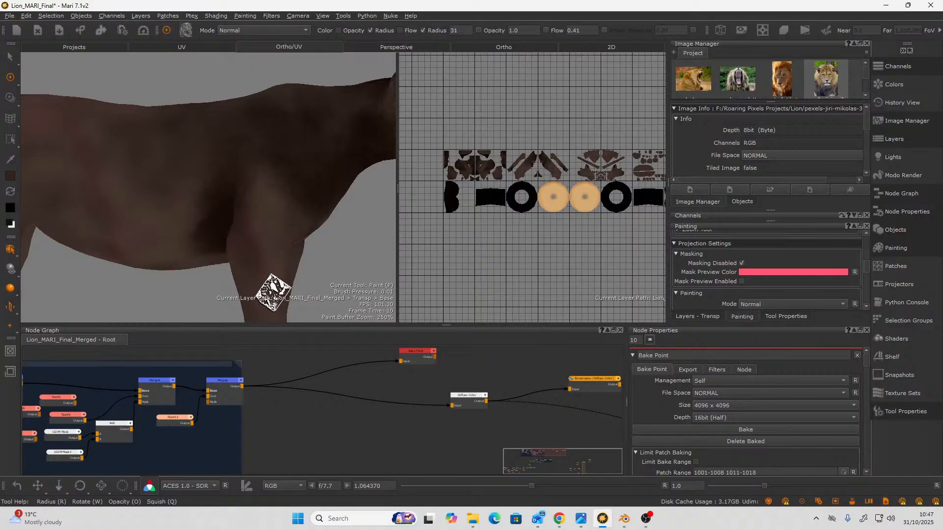
mouse_move(251, 265)
left_mouse_down()
mouse_move(271, 245)
mouse_move(226, 240)
left_mouse_up()
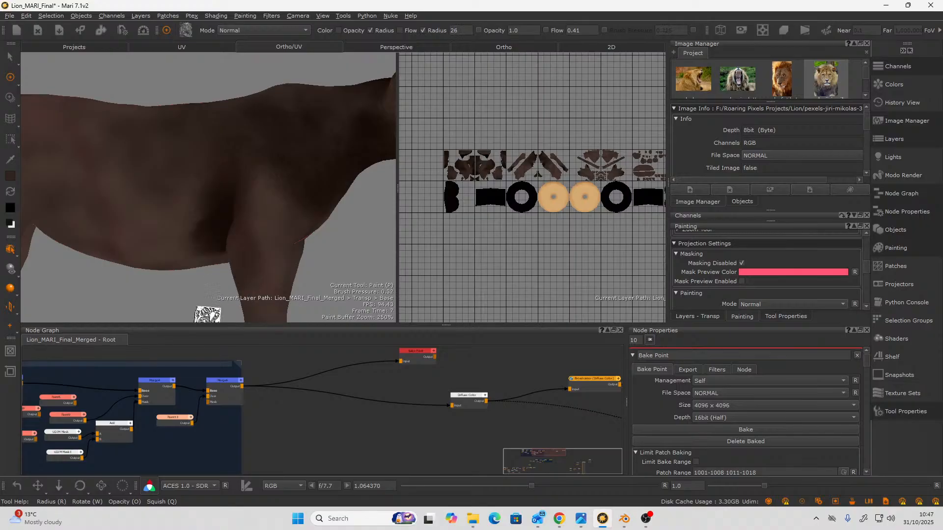
scroll(226, 221, "down", 6)
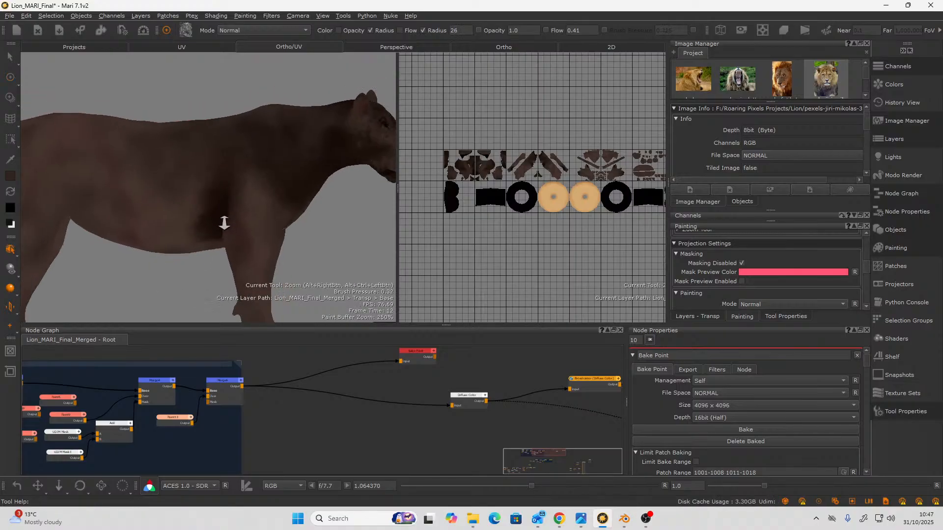
middle_click_drag(209, 220, 288, 220)
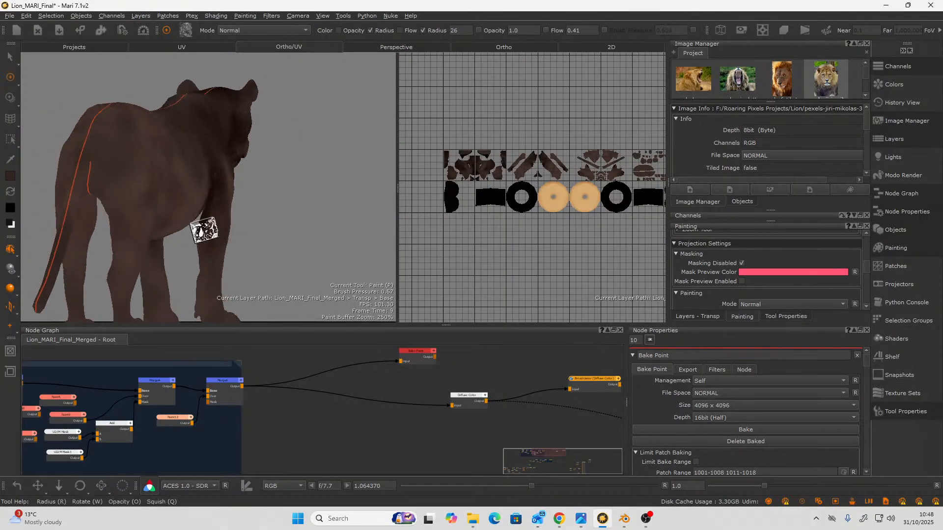
Set the brush radius to 43 and darken the flank fold in front of the hind thigh.
left_click_drag(301, 227, 156, 227, "alt")
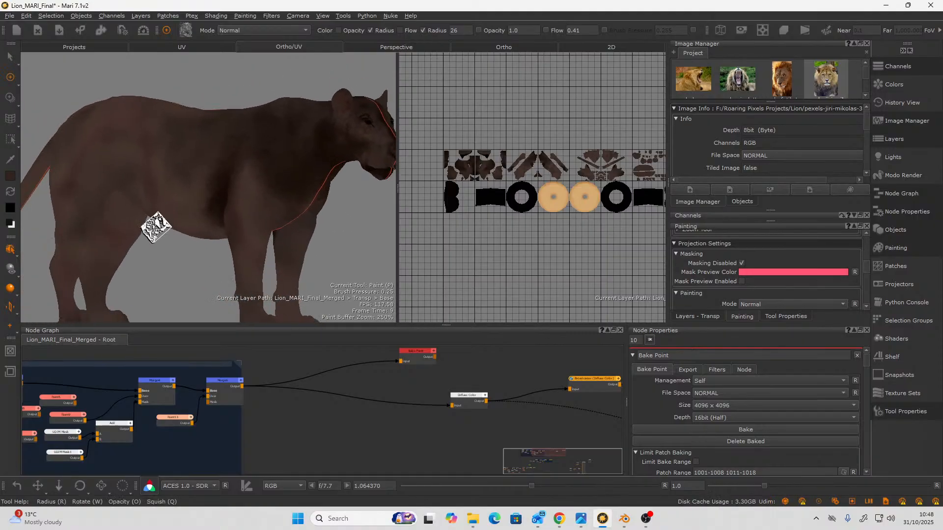
middle_click_drag(158, 229, 202, 224, "alt")
right_click_drag(273, 212, 251, 218, "alt")
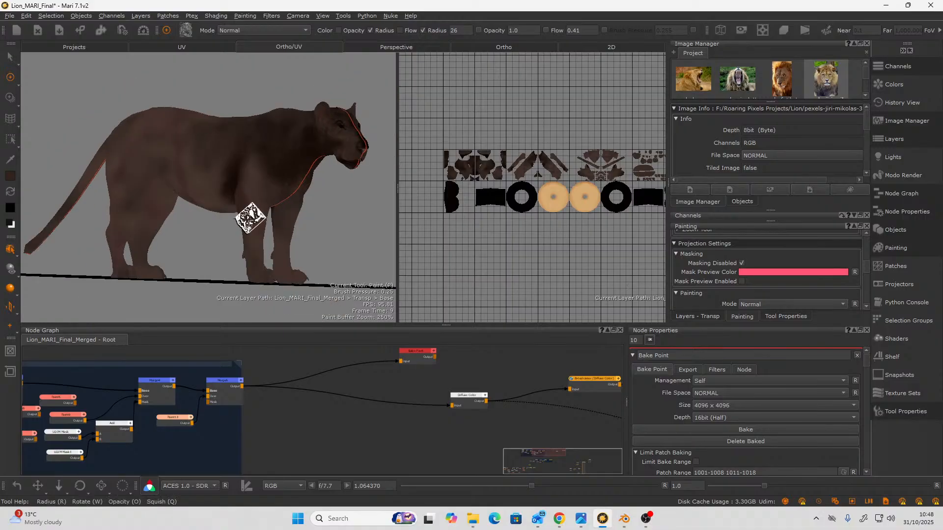
mouse_move(251, 218)
left_mouse_down("alt")
mouse_move(229, 229)
mouse_move(239, 222)
left_mouse_up("alt")
right_click_drag(238, 221, 254, 219, "alt")
left_click_drag(249, 221, 282, 221, "alt")
mouse_move(202, 235)
left_mouse_down("alt")
mouse_move(184, 236)
mouse_move(181, 222)
left_mouse_up("alt")
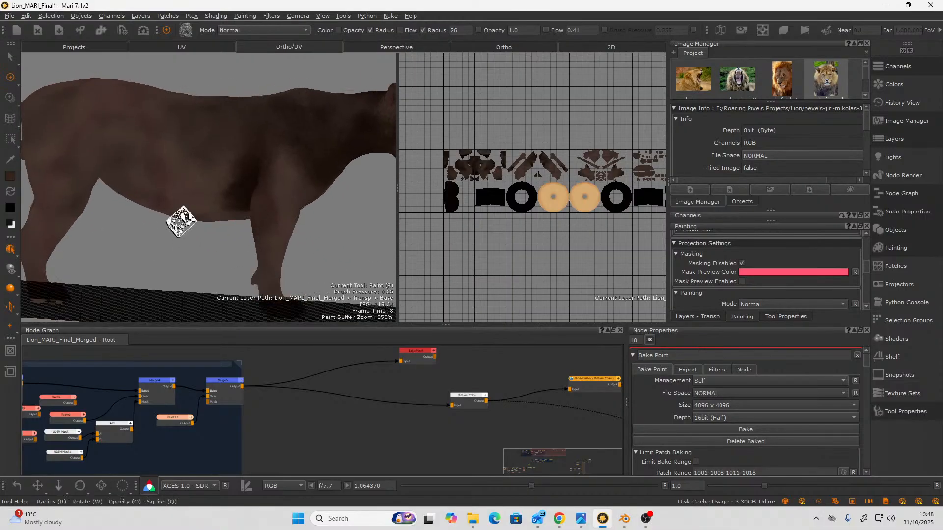
left_click_drag(129, 167, 126, 152)
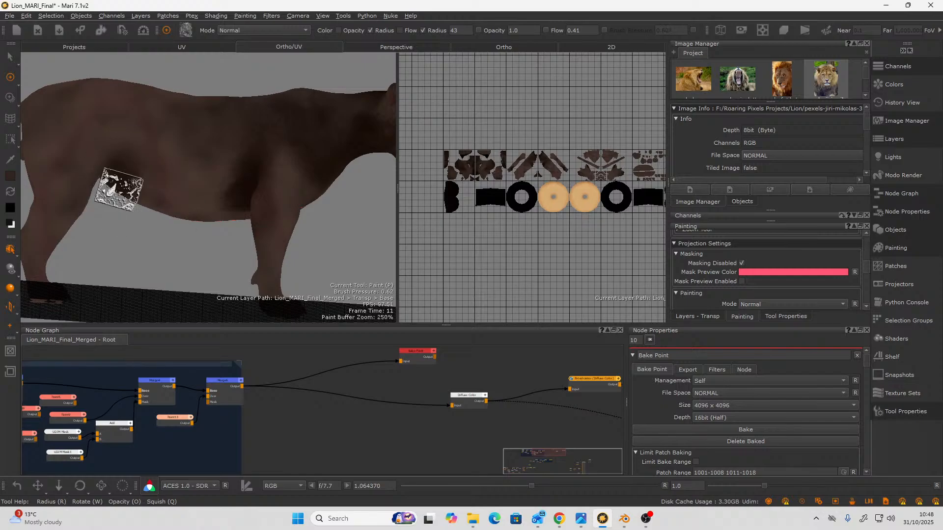
Paint dark dinoSkin texture along the belly's midline and between the hind legs with brush radius 43.
middle_click_drag(143, 244, 91, 226)
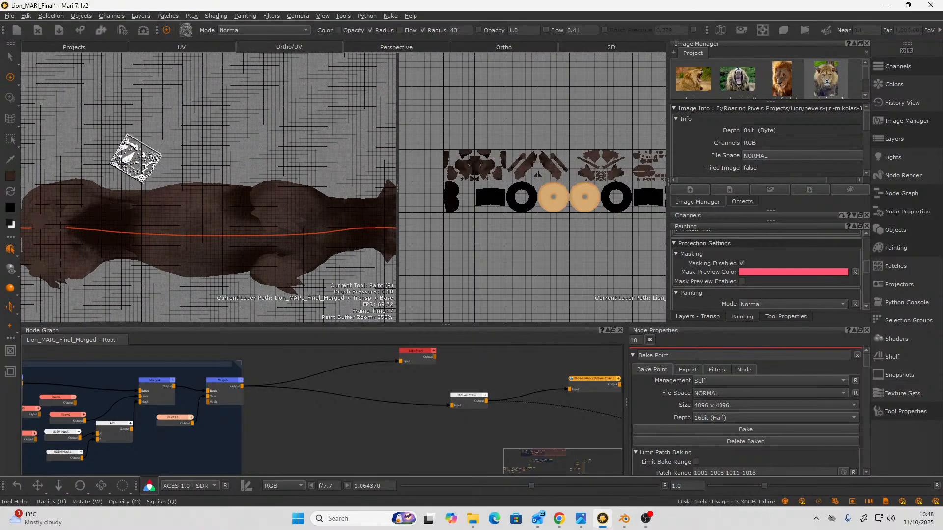
mouse_move(153, 139)
left_mouse_down("alt")
mouse_move(196, 152)
mouse_move(162, 147)
left_mouse_up("alt")
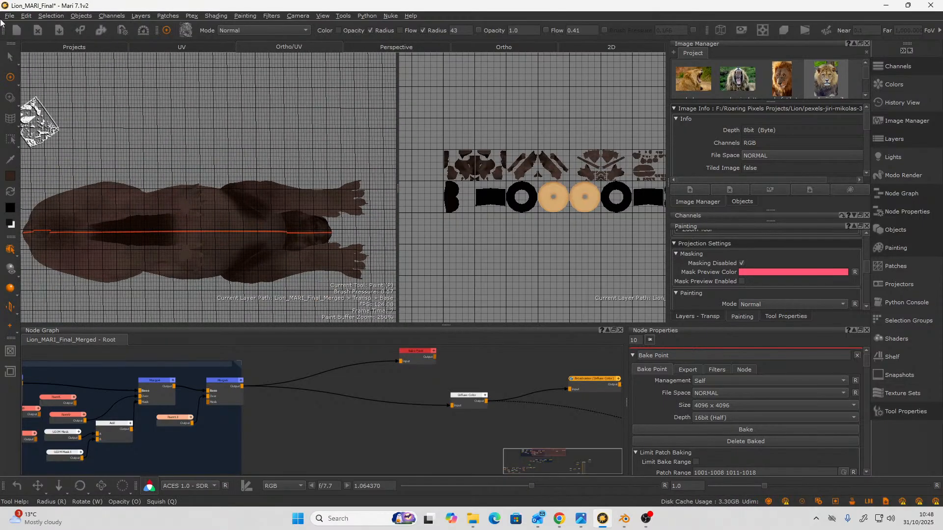
left_click_drag(131, 210, 315, 178, "alt")
left_click_drag(261, 109, 229, 116, "alt")
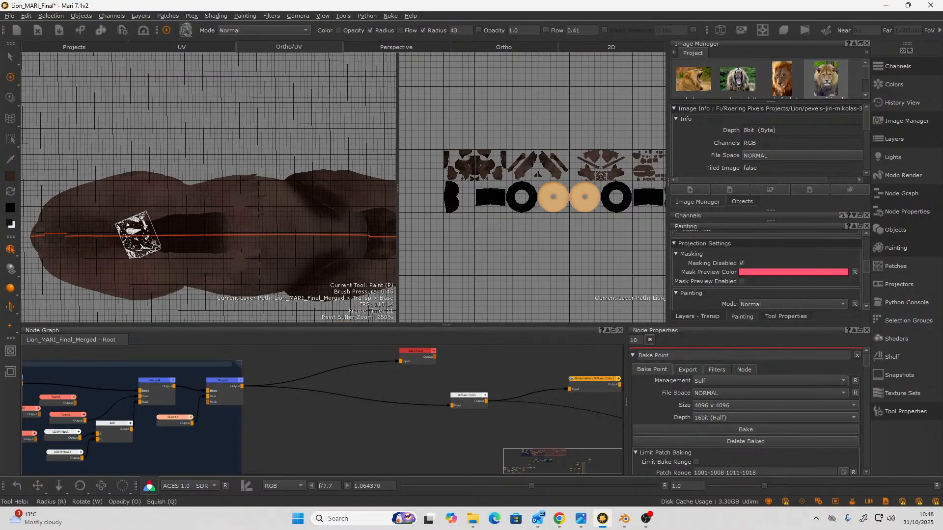
mouse_move(138, 236)
left_mouse_down("alt")
mouse_move(189, 152)
mouse_move(242, 185)
mouse_move(189, 202)
mouse_move(194, 210)
mouse_move(258, 259)
mouse_move(273, 201)
mouse_move(276, 259)
mouse_move(153, 211)
left_mouse_up("alt")
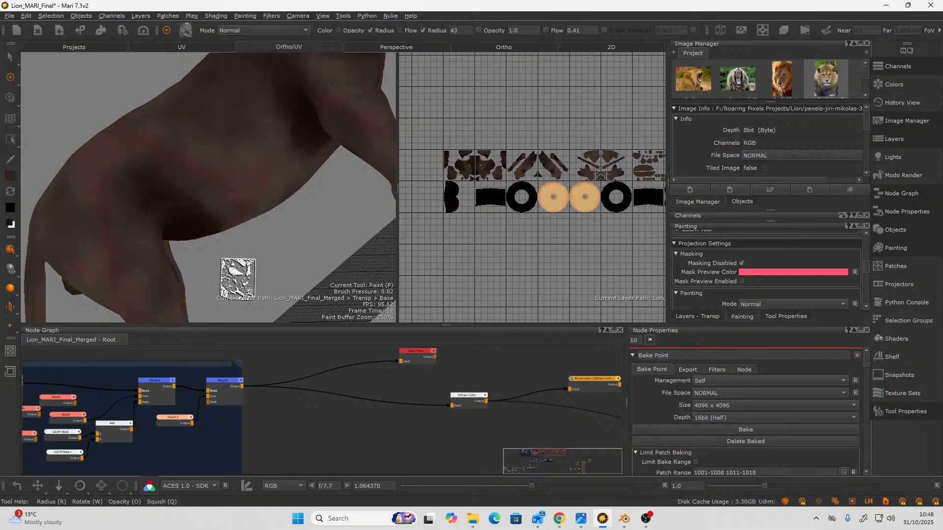
Paint dark texture over the rump beside the tail base and the upper thigh, enlarging the brush radius to 101.
mouse_move(246, 273)
left_mouse_down("alt")
mouse_move(354, 270)
mouse_move(134, 224)
left_mouse_up("alt")
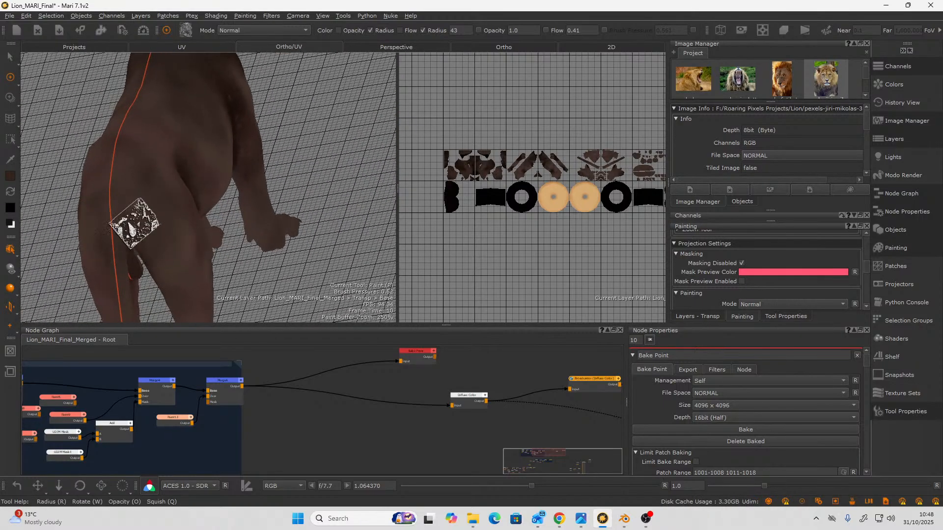
left_click_drag(280, 302, 131, 124, "alt")
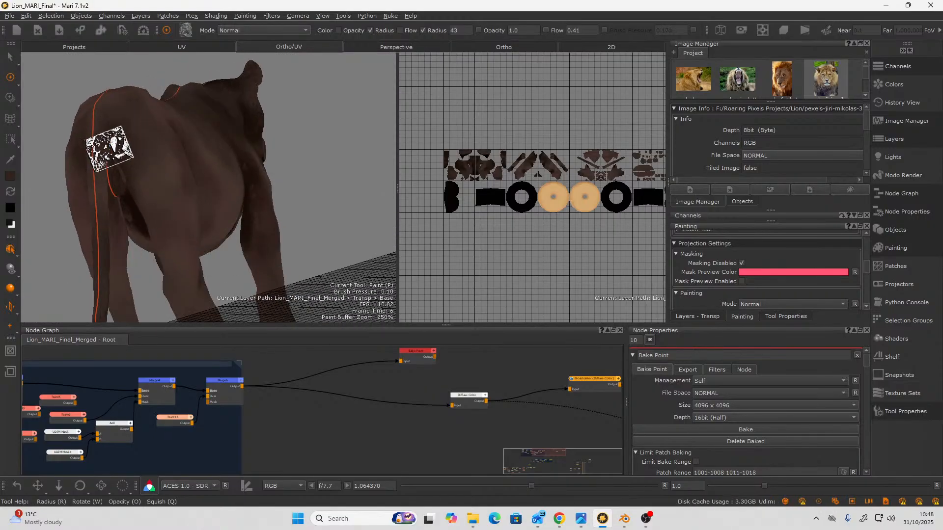
mouse_move(97, 151)
right_mouse_down("alt")
mouse_move(135, 177)
mouse_move(267, 226)
mouse_move(242, 200)
mouse_move(162, 164)
right_mouse_up("alt")
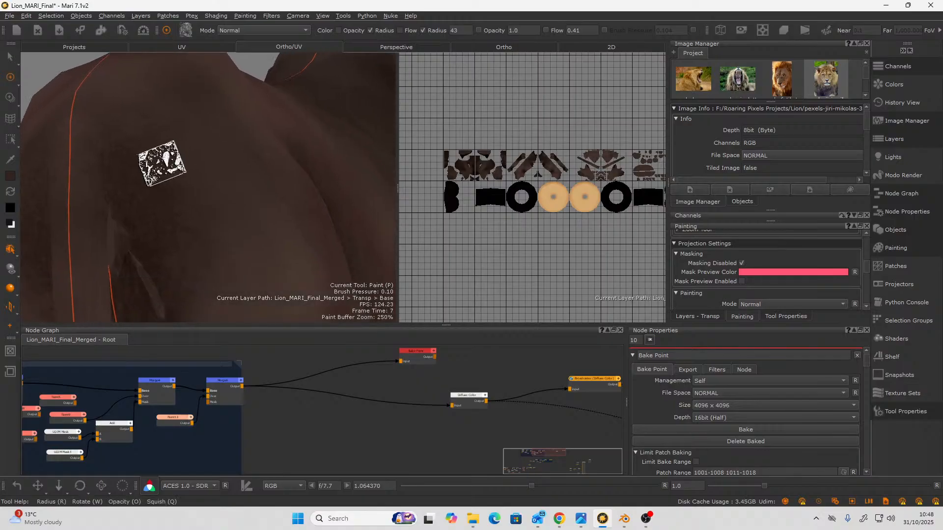
mouse_move(244, 190)
left_mouse_down()
mouse_move(227, 155)
mouse_move(224, 165)
mouse_move(155, 111)
left_mouse_up()
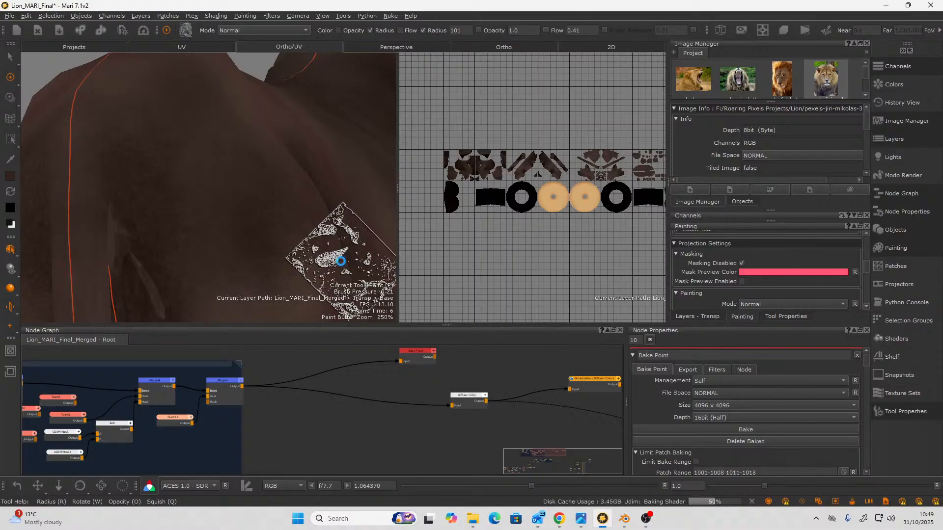
Reduce the brush radius to 44 and deepen the dark texture where the hind thigh meets the belly.
middle_click_drag(341, 260, 102, 232)
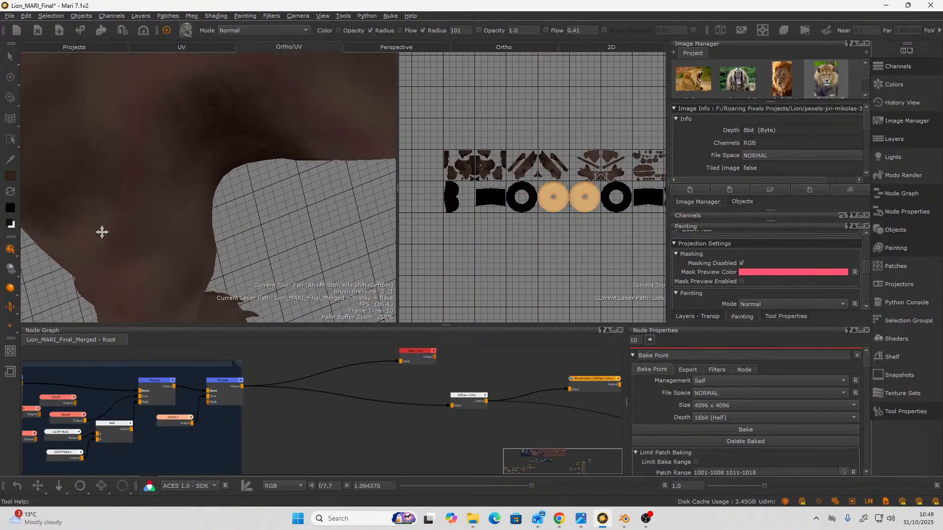
mouse_move(101, 232)
right_mouse_down("alt")
mouse_move(125, 196)
mouse_move(111, 209)
mouse_move(127, 219)
mouse_move(131, 206)
mouse_move(113, 278)
right_mouse_up("alt")
key("p")
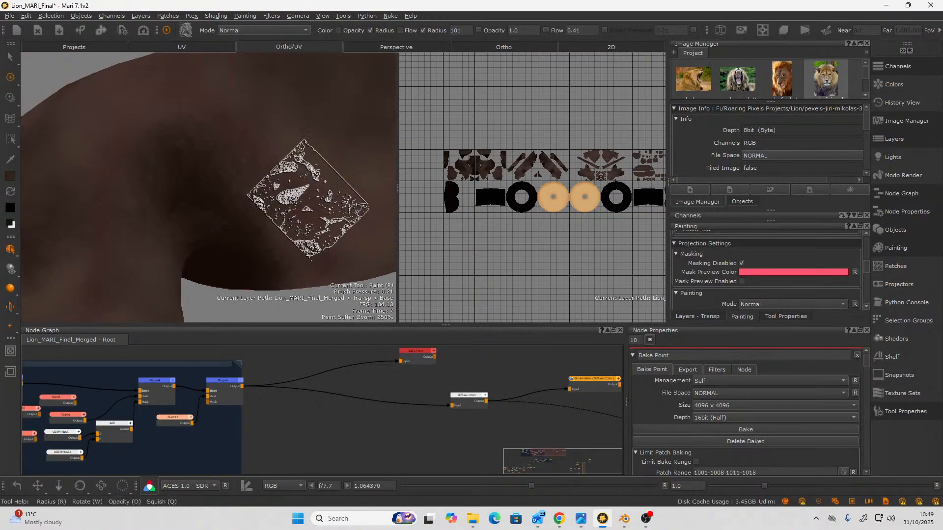
mouse_move(307, 199)
left_mouse_down()
mouse_move(261, 134)
mouse_move(135, 141)
mouse_move(111, 215)
mouse_move(101, 219)
mouse_move(102, 164)
mouse_move(88, 214)
mouse_move(138, 252)
mouse_move(84, 242)
mouse_move(80, 264)
mouse_move(293, 269)
mouse_move(261, 259)
mouse_move(293, 259)
mouse_move(347, 282)
mouse_move(380, 225)
mouse_move(346, 147)
mouse_move(219, 221)
left_mouse_up()
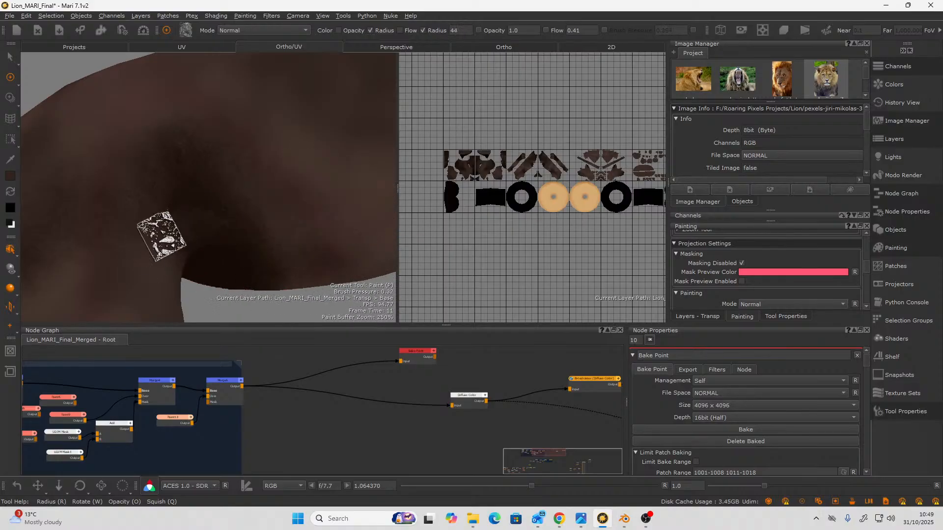
Set the brush radius to 52 and paint dark brown texture over the outer hind thigh and hip.
right_click_drag(24, 196, 105, 190, "alt")
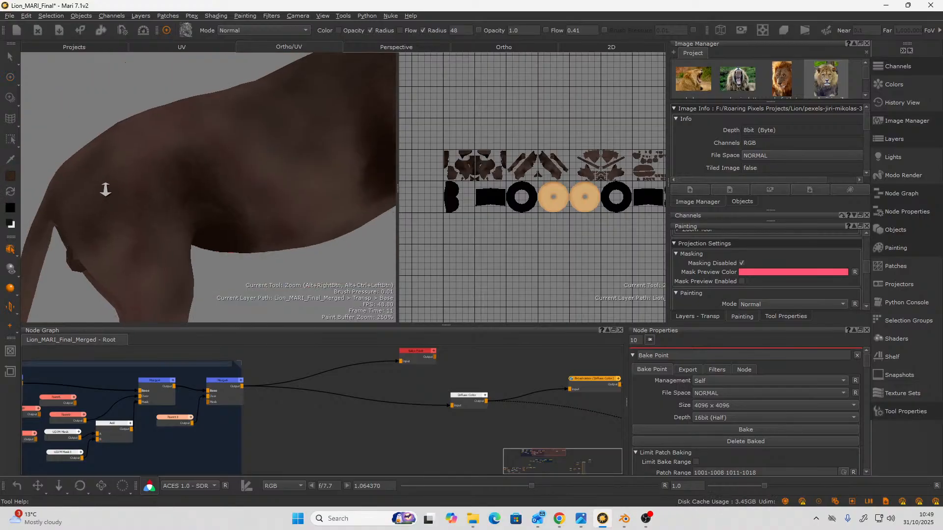
mouse_move(105, 189)
left_mouse_down("alt")
mouse_move(184, 268)
mouse_move(151, 237)
mouse_move(104, 215)
mouse_move(92, 230)
left_mouse_up("alt")
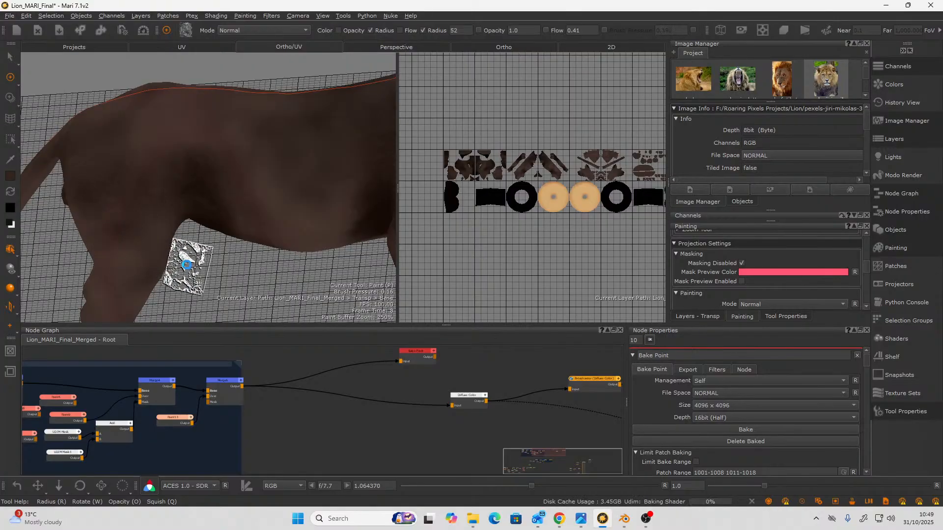
left_click_drag(187, 267, 181, 234, "alt")
mouse_move(157, 161)
left_mouse_down()
mouse_move(122, 276)
mouse_move(126, 221)
mouse_move(110, 205)
mouse_move(133, 248)
left_mouse_up()
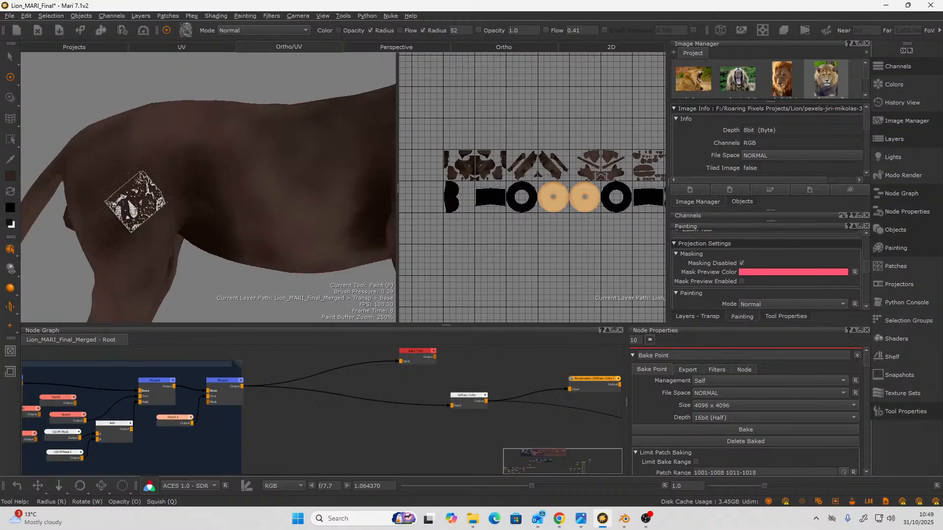
Reduce the brush radius to 34 and paint dark texture on the hindquarters below the tail.
mouse_move(200, 285)
left_mouse_down("alt")
mouse_move(294, 273)
mouse_move(339, 249)
mouse_move(308, 257)
mouse_move(290, 245)
left_mouse_up("alt")
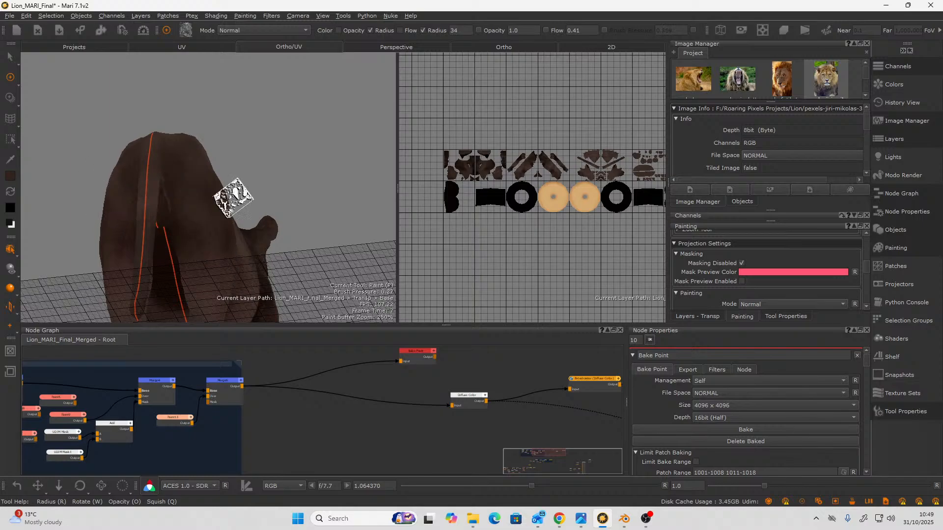
left_click_drag(260, 172, 327, 185, "alt")
right_click_drag(321, 186, 251, 187, "alt")
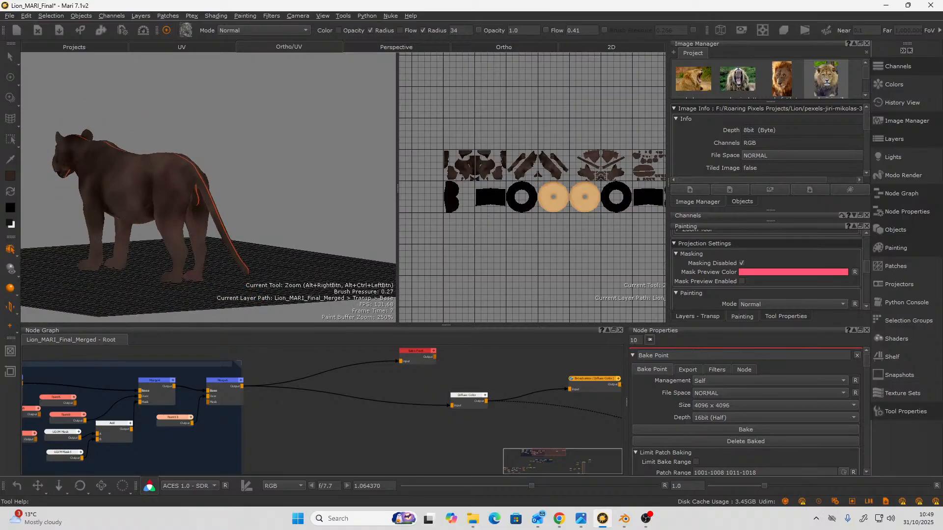
Paint a dark brown textured patch on the main pad underneath the front paw, using brush radius 34.
left_click_drag(251, 187, 270, 241, "alt")
right_click_drag(271, 241, 339, 253, "alt")
mouse_move(338, 253)
left_mouse_down("alt")
mouse_move(354, 267)
mouse_move(383, 259)
mouse_move(326, 189)
mouse_move(280, 199)
mouse_move(249, 187)
mouse_move(263, 125)
left_mouse_up("alt")
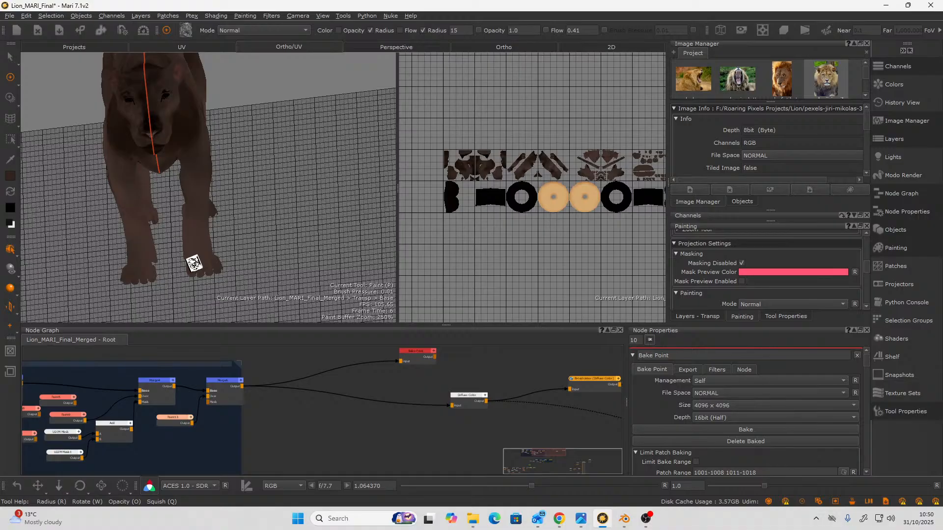
mouse_move(175, 260)
right_mouse_down("alt")
mouse_move(212, 274)
mouse_move(223, 202)
mouse_move(244, 255)
mouse_move(179, 244)
mouse_move(206, 293)
right_mouse_up("alt")
middle_click_drag(207, 293, 217, 208, "alt")
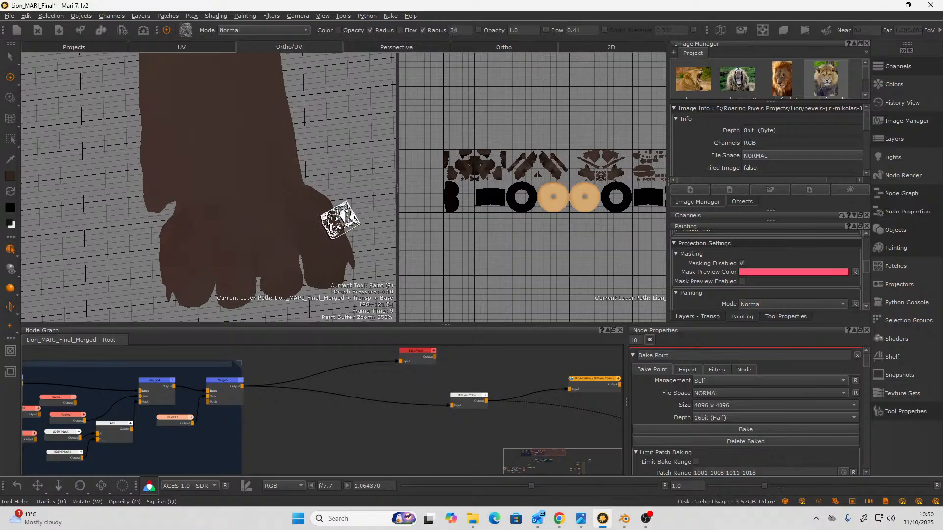
mouse_move(358, 203)
left_mouse_down("alt")
mouse_move(337, 134)
mouse_move(325, 153)
left_mouse_up("alt")
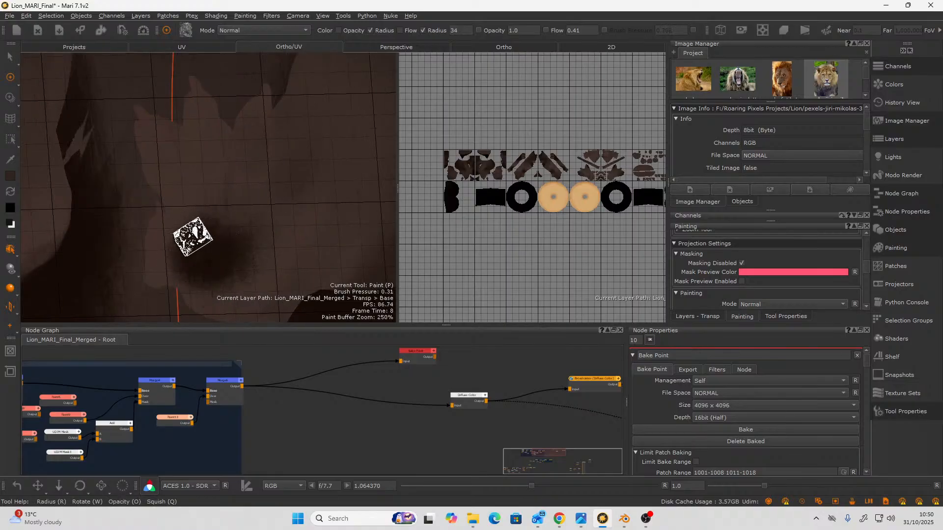
mouse_move(176, 260)
left_mouse_down("alt")
mouse_move(246, 205)
mouse_move(255, 258)
mouse_move(207, 235)
mouse_move(245, 229)
mouse_move(242, 251)
mouse_move(269, 259)
mouse_move(255, 256)
mouse_move(288, 248)
mouse_move(208, 238)
mouse_move(282, 248)
mouse_move(214, 223)
mouse_move(264, 262)
mouse_move(225, 189)
mouse_move(164, 179)
mouse_move(163, 143)
left_mouse_up("alt")
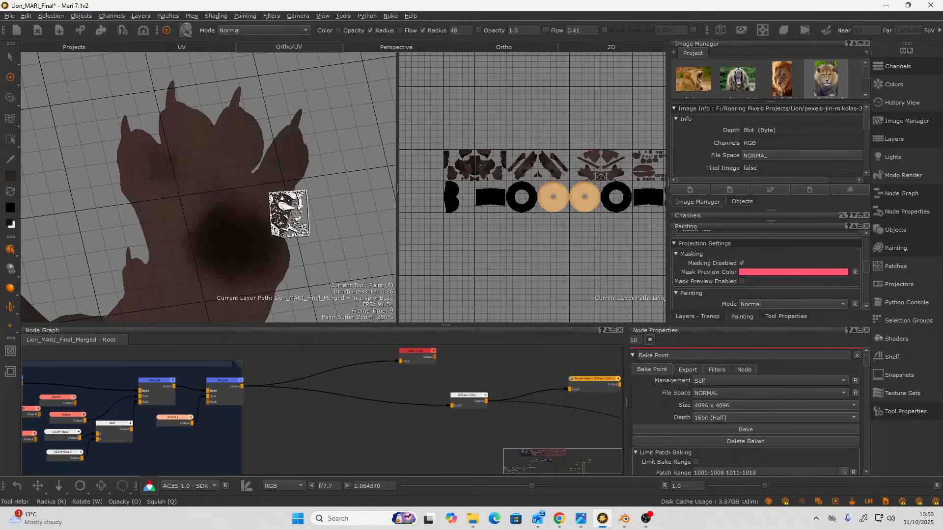
Set the brush radius to 48 and paint dark brown texture over the paw's toe undersides and main pad.
left_click_drag(327, 211, 304, 218, "alt")
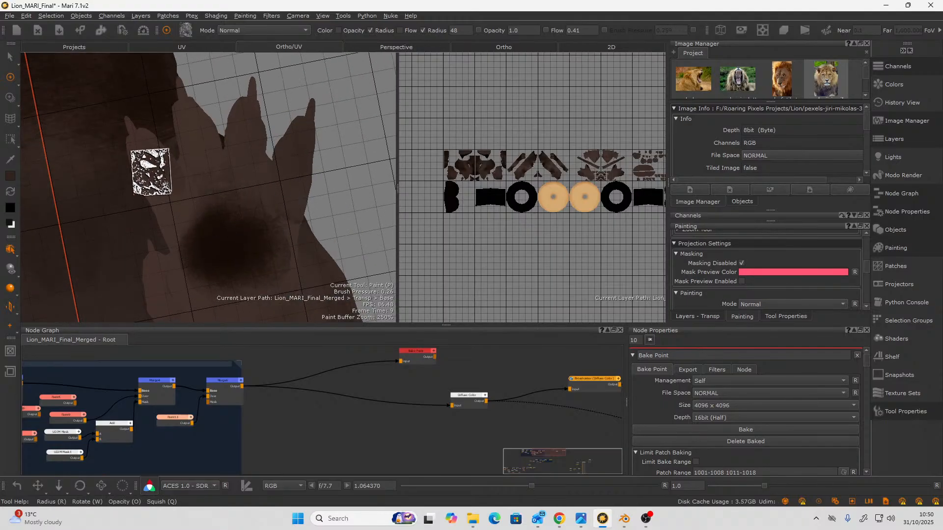
mouse_move(178, 187)
left_mouse_down()
mouse_move(157, 156)
mouse_move(199, 141)
mouse_move(212, 157)
mouse_move(273, 160)
mouse_move(253, 91)
mouse_move(301, 159)
mouse_move(256, 194)
mouse_move(193, 210)
mouse_move(246, 190)
mouse_move(168, 228)
mouse_move(285, 184)
mouse_move(273, 272)
mouse_move(229, 258)
left_mouse_up()
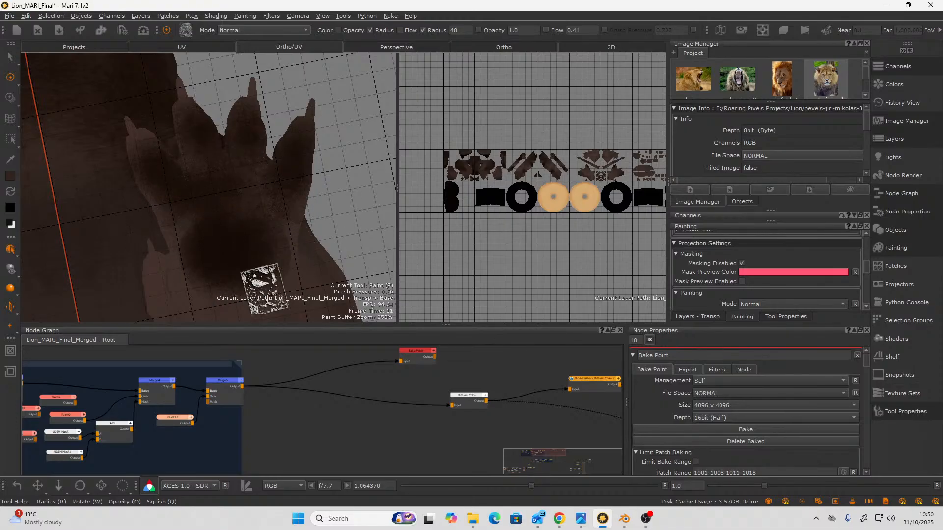
left_click_drag(268, 290, 240, 264)
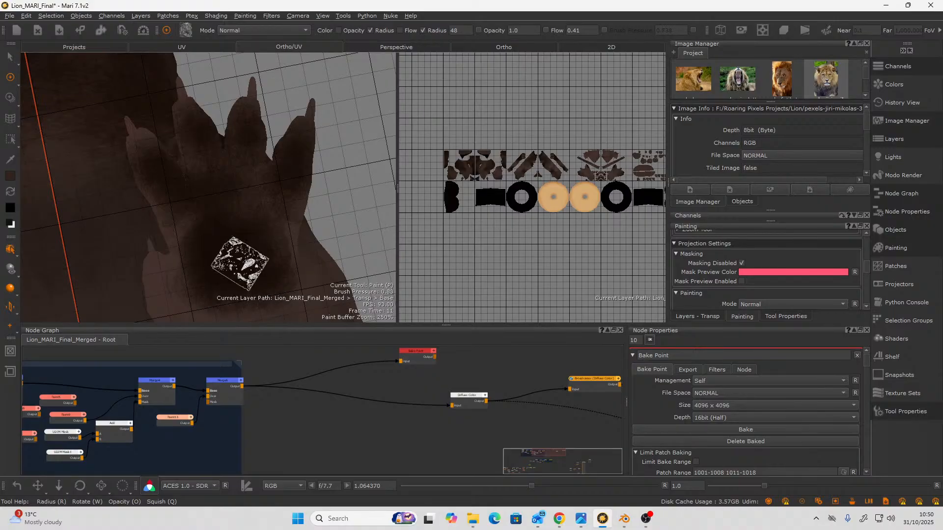
mouse_move(251, 220)
left_mouse_down()
mouse_move(278, 233)
mouse_move(294, 151)
mouse_move(166, 180)
mouse_move(202, 150)
mouse_move(243, 137)
mouse_move(294, 157)
mouse_move(164, 174)
mouse_move(202, 134)
mouse_move(251, 121)
mouse_move(284, 157)
mouse_move(221, 195)
mouse_move(144, 163)
mouse_move(211, 138)
mouse_move(232, 251)
mouse_move(188, 283)
mouse_move(243, 262)
mouse_move(282, 222)
mouse_move(379, 223)
mouse_move(362, 205)
mouse_move(368, 200)
mouse_move(369, 215)
left_mouse_up()
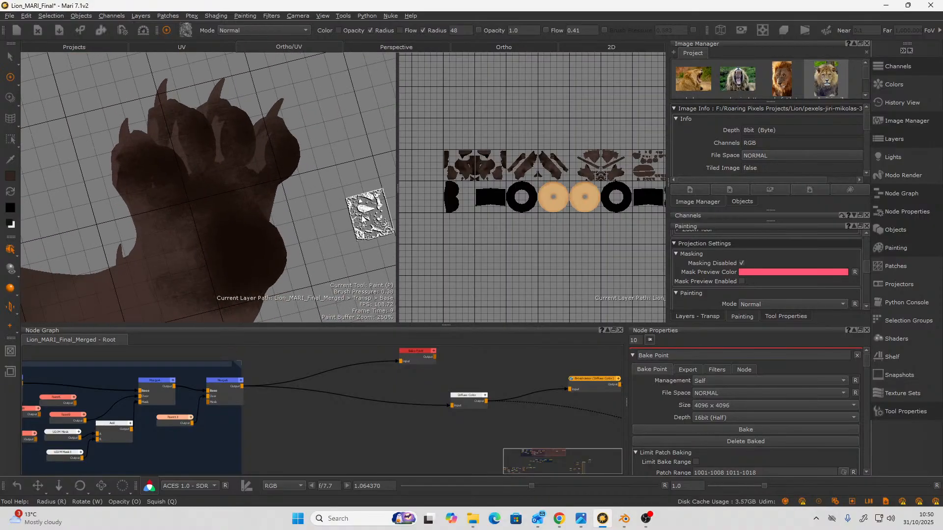
Set the brush radius to 52 and extend the dark texture over the heel of the pad and the adjoining lower leg.
middle_click_drag(350, 207, 394, 116, "alt")
left_click_drag(394, 115, 404, 117, "alt")
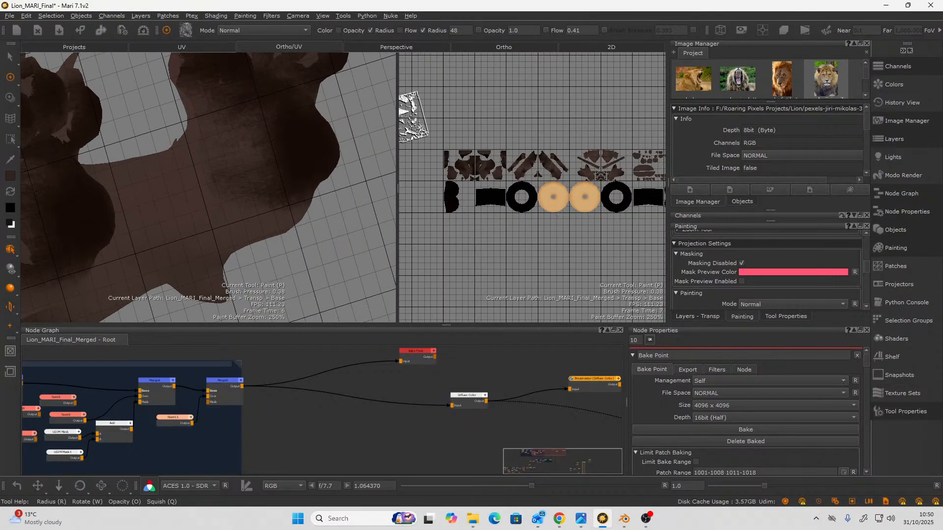
left_click_drag(245, 150, 241, 151)
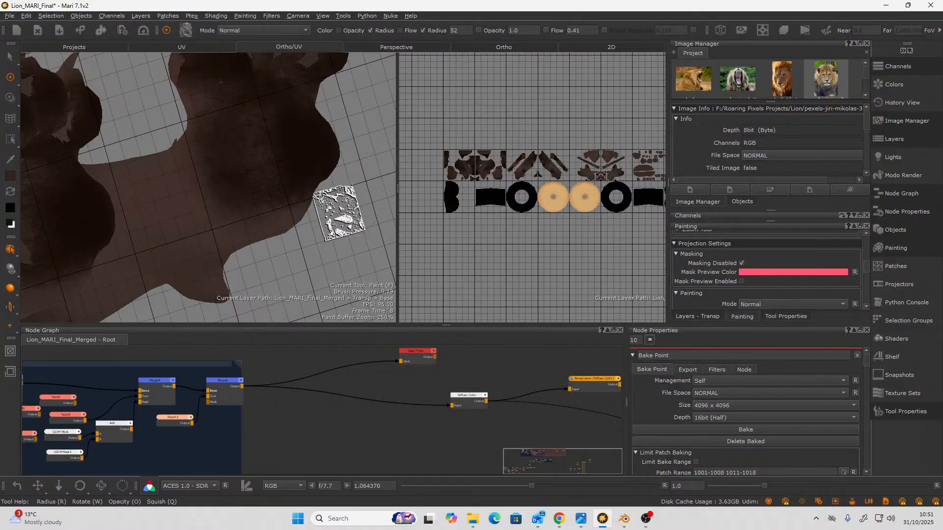
mouse_move(358, 221)
left_mouse_down("alt")
mouse_move(331, 210)
mouse_move(354, 164)
mouse_move(236, 151)
left_mouse_up("alt")
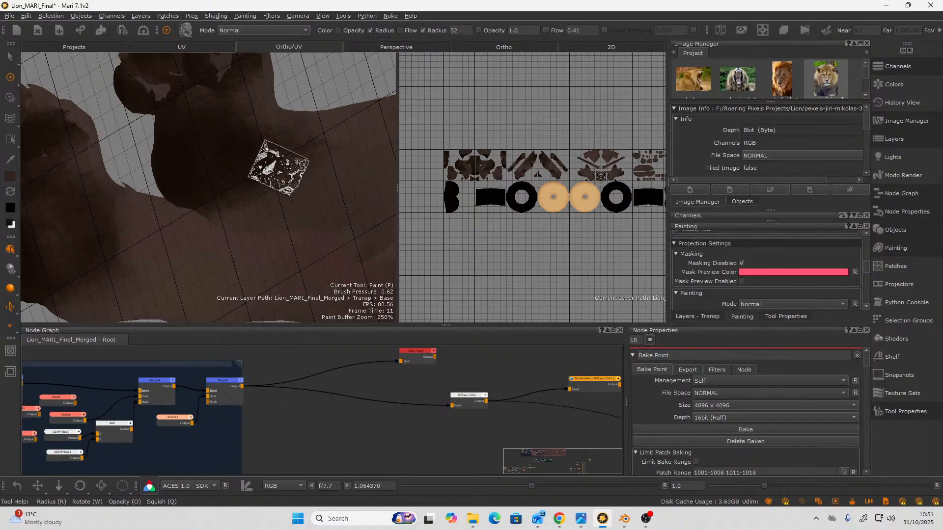
left_click_drag(334, 83, 317, 84, "alt")
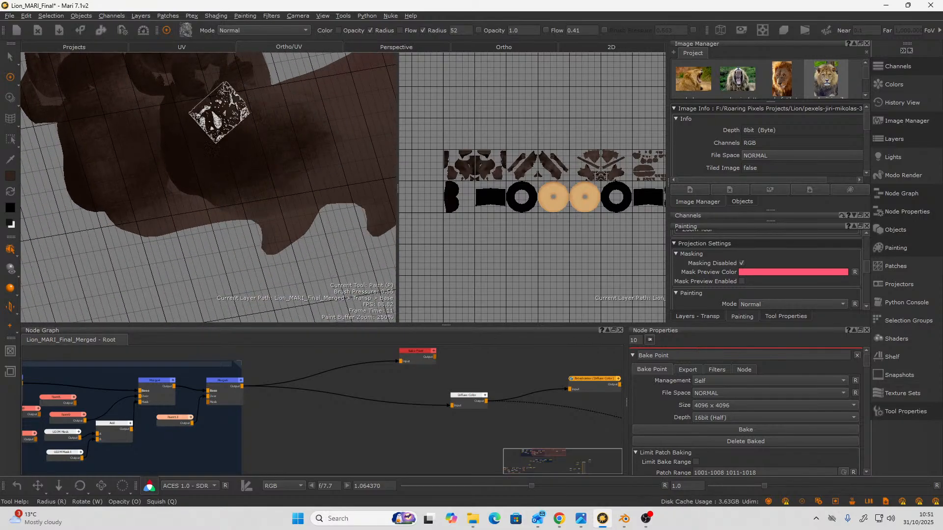
Paint dark brown texture around the sides of the toes and over the toe pads near the claws.
left_click_drag(227, 272, 210, 210, "alt")
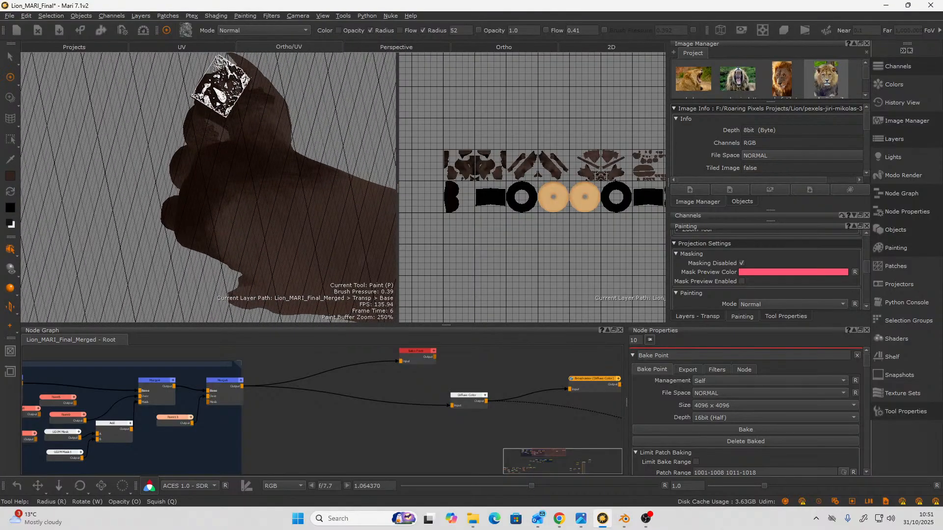
mouse_move(216, 92)
left_mouse_down("alt")
mouse_move(232, 101)
mouse_move(217, 211)
mouse_move(200, 185)
left_mouse_up("alt")
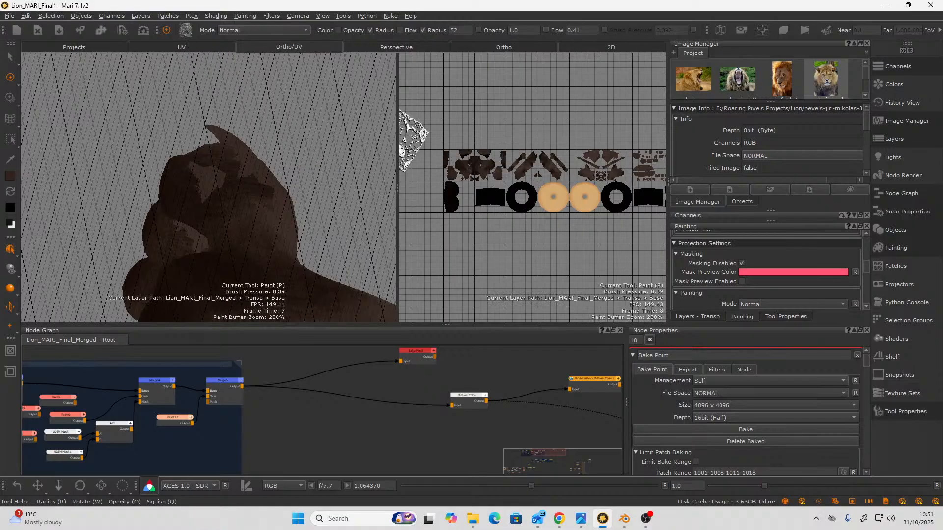
mouse_move(331, 155)
left_mouse_down("alt")
mouse_move(336, 187)
mouse_move(295, 172)
left_mouse_up("alt")
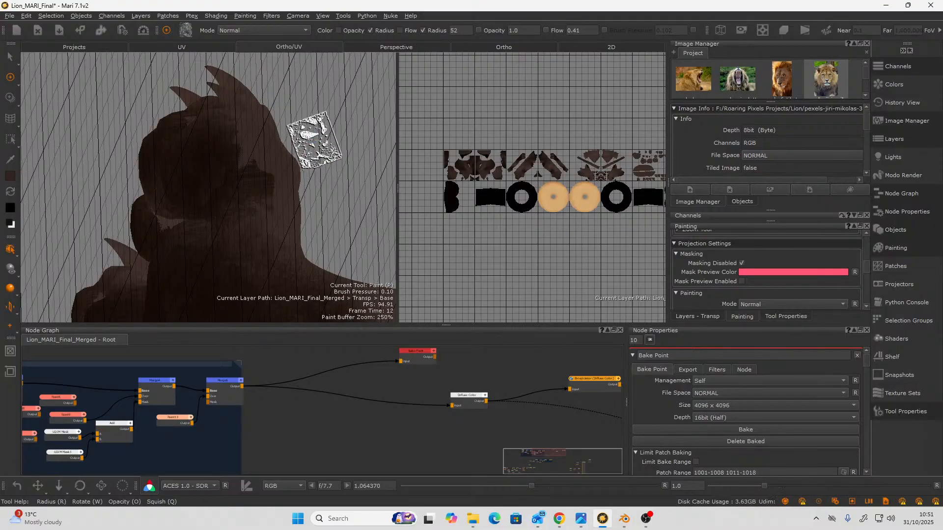
mouse_move(314, 140)
left_mouse_down("alt")
mouse_move(347, 135)
mouse_move(275, 152)
left_mouse_up("alt")
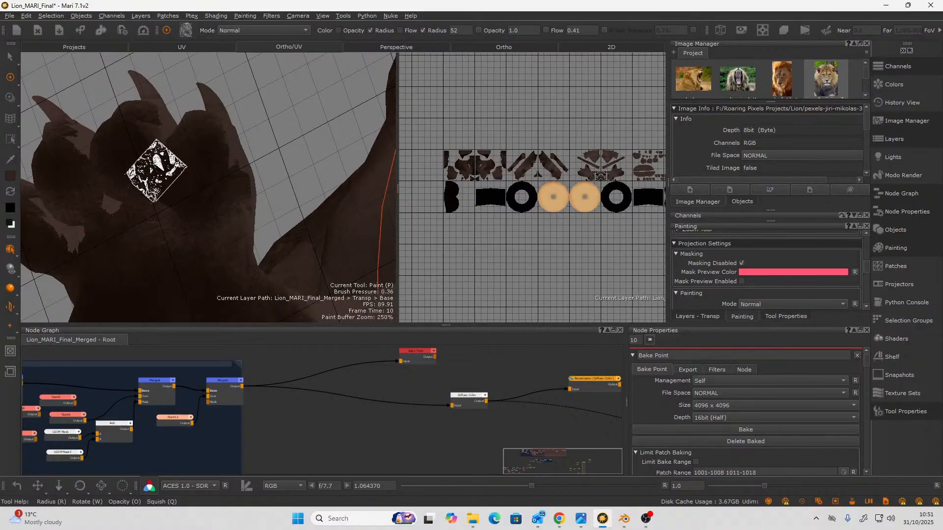
mouse_move(131, 151)
left_mouse_down("alt")
mouse_move(251, 158)
mouse_move(310, 191)
left_mouse_up("alt")
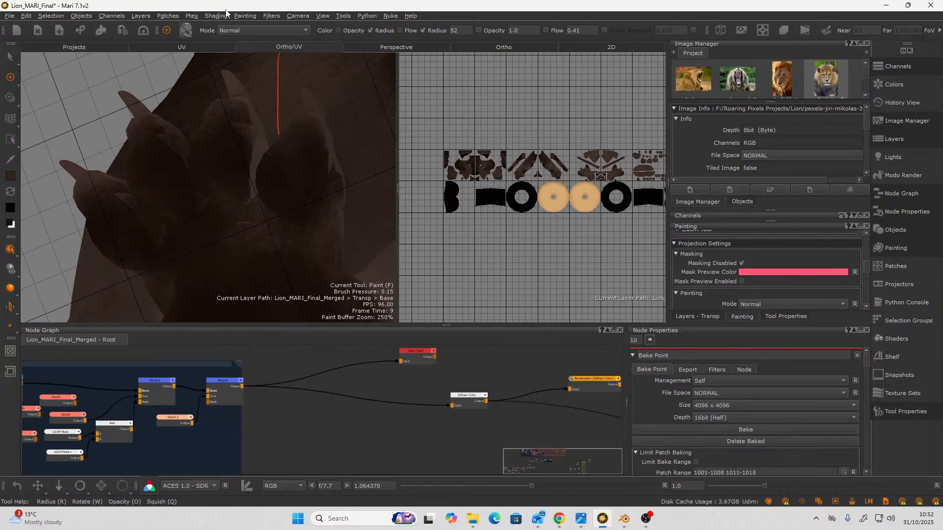
left_click(322, 16)
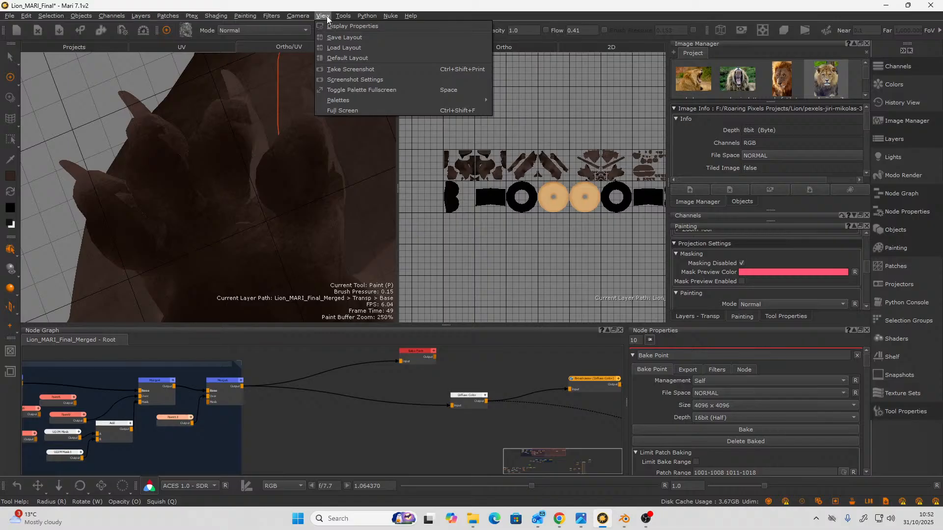
mouse_move(402, 101)
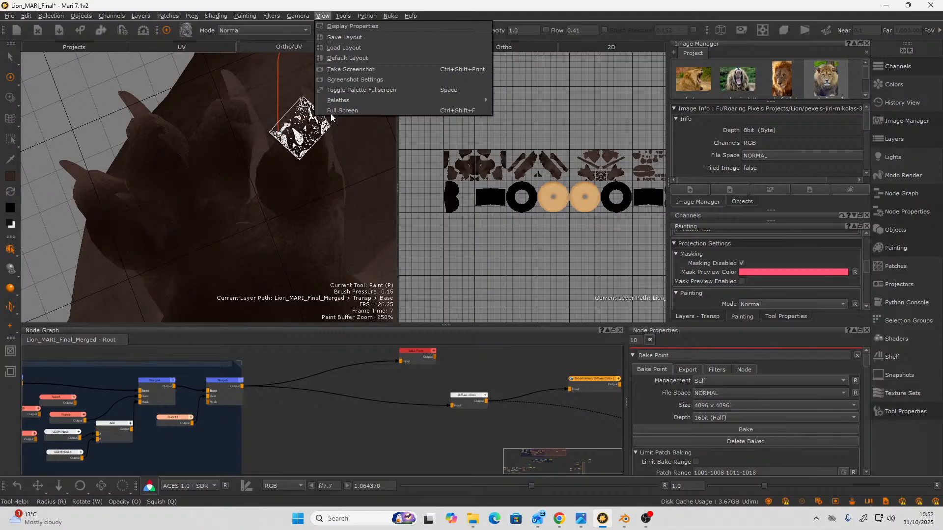
left_click(706, 11)
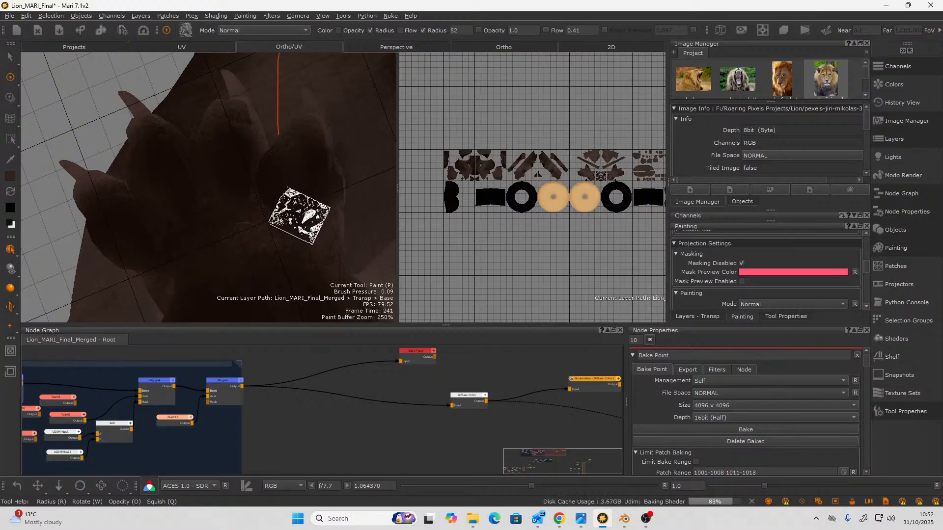
Paint dark texture over the side of the main pad and fill the lighter gaps between the toe pads.
left_click_drag(298, 219, 268, 158, "alt")
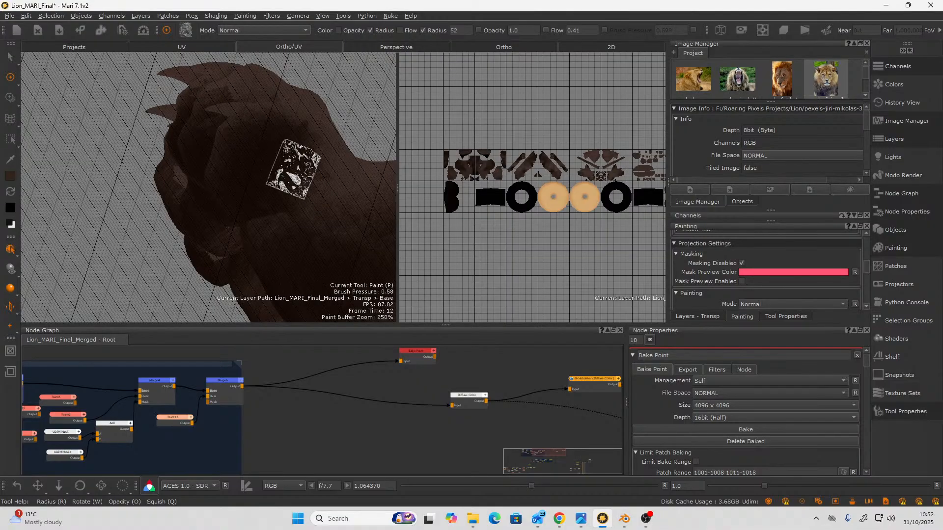
key("alt")
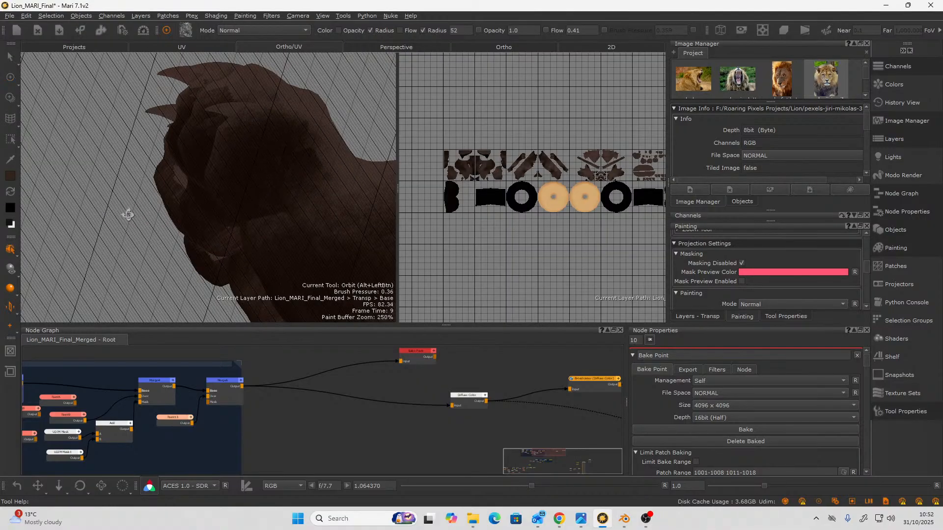
mouse_move(128, 215)
left_mouse_down("alt")
mouse_move(141, 204)
mouse_move(105, 192)
left_mouse_up("alt")
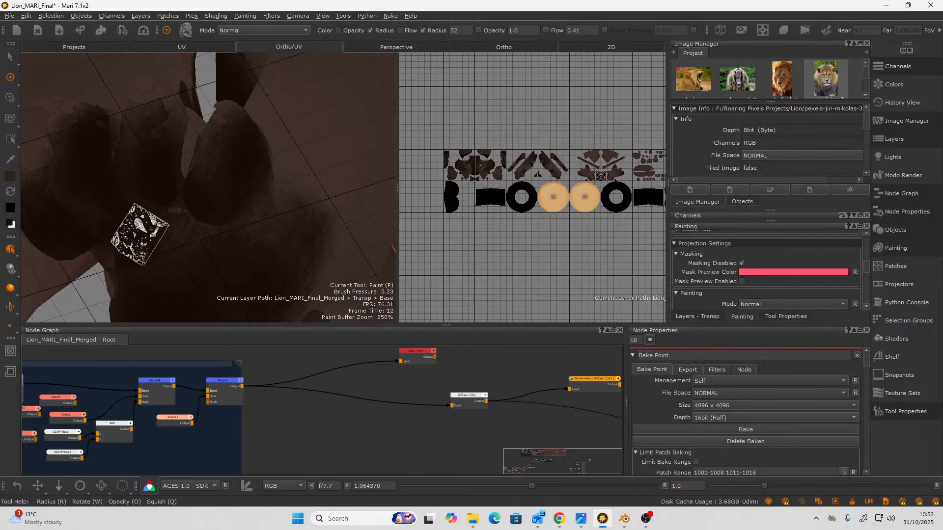
mouse_move(182, 175)
left_mouse_down()
mouse_move(181, 149)
mouse_move(163, 191)
mouse_move(153, 117)
mouse_move(161, 131)
mouse_move(145, 157)
mouse_move(148, 134)
mouse_move(128, 157)
mouse_move(135, 230)
mouse_move(175, 249)
mouse_move(215, 250)
left_mouse_up()
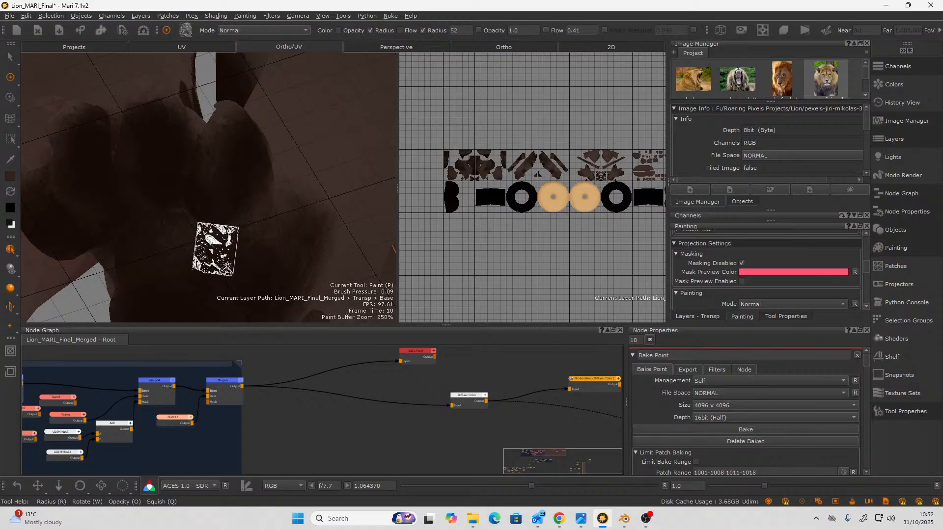
Darken the lower sides of the toes and the recesses where they join the pad.
right_click_drag(185, 255, 193, 226, "alt")
mouse_move(194, 226)
left_mouse_down("alt")
mouse_move(208, 263)
mouse_move(203, 255)
left_mouse_up("alt")
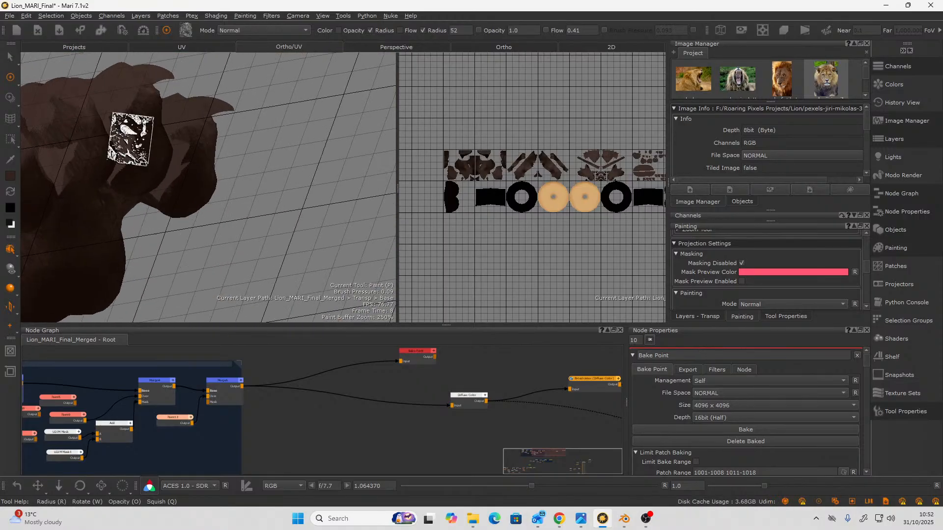
mouse_move(130, 139)
left_mouse_down()
mouse_move(164, 152)
mouse_move(189, 185)
mouse_move(172, 151)
mouse_move(162, 165)
mouse_move(117, 145)
mouse_move(114, 170)
mouse_move(63, 169)
mouse_move(43, 152)
mouse_move(38, 165)
mouse_move(116, 157)
mouse_move(132, 183)
left_mouse_up()
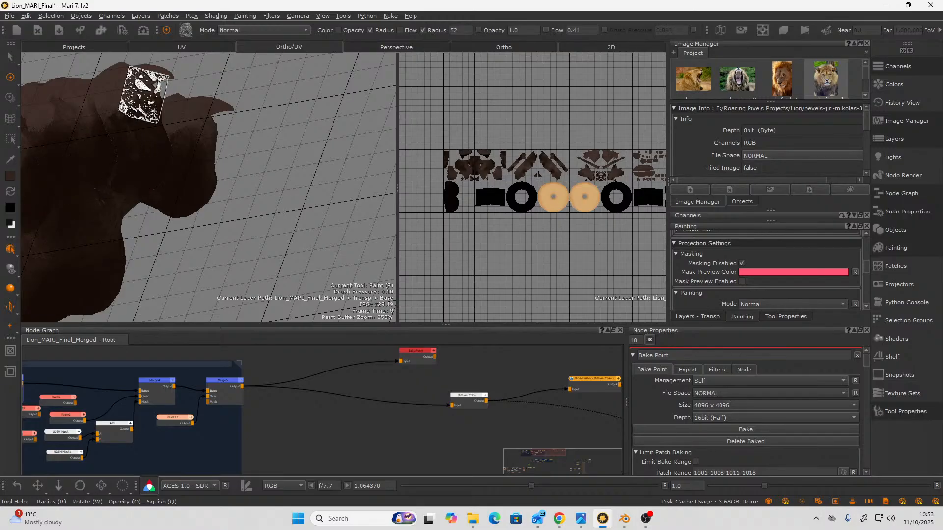
middle_click_drag(220, 205, 248, 198, "alt")
mouse_move(249, 198)
left_mouse_down("alt")
mouse_move(290, 204)
mouse_move(265, 201)
left_mouse_up("alt")
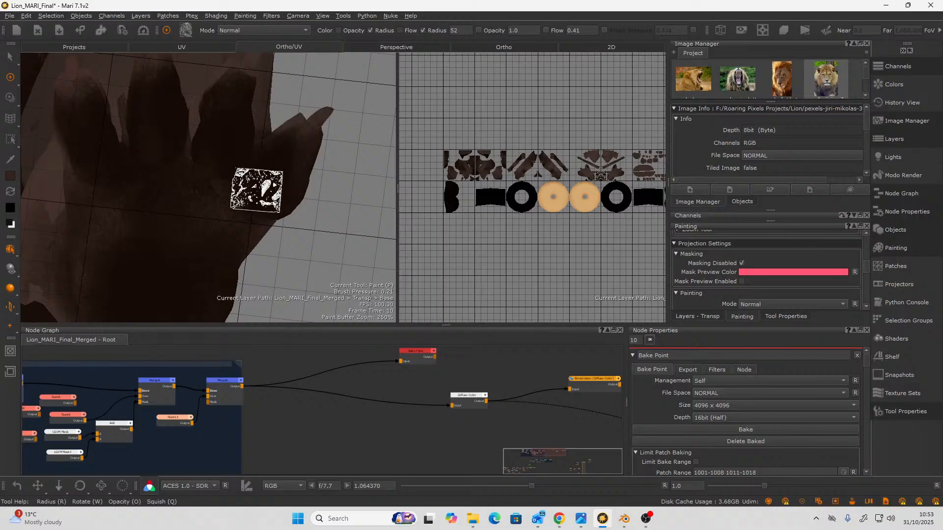
mouse_move(200, 205)
left_mouse_down("alt")
mouse_move(211, 229)
mouse_move(212, 214)
left_mouse_up("alt")
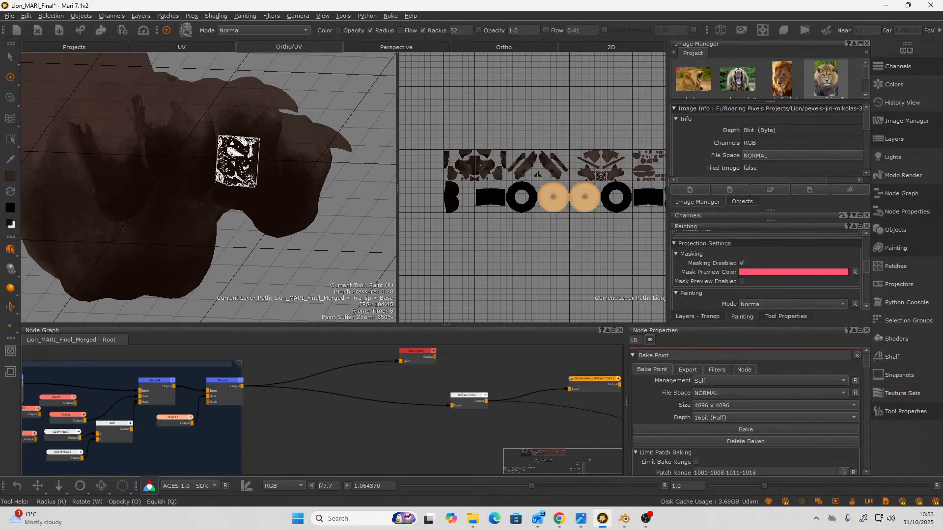
Deepen the dark brown texture across the toe undersides and the front of the main pad.
mouse_move(251, 170)
left_mouse_down("alt")
mouse_move(225, 172)
mouse_move(215, 132)
mouse_move(225, 154)
mouse_move(221, 114)
mouse_move(199, 226)
mouse_move(175, 212)
mouse_move(210, 138)
mouse_move(210, 147)
mouse_move(211, 94)
mouse_move(211, 185)
mouse_move(177, 180)
mouse_move(181, 163)
mouse_move(166, 169)
mouse_move(142, 146)
mouse_move(142, 159)
mouse_move(201, 218)
mouse_move(161, 185)
mouse_move(187, 181)
mouse_move(167, 142)
mouse_move(141, 151)
mouse_move(223, 201)
mouse_move(207, 237)
mouse_move(179, 198)
mouse_move(187, 206)
left_mouse_up("alt")
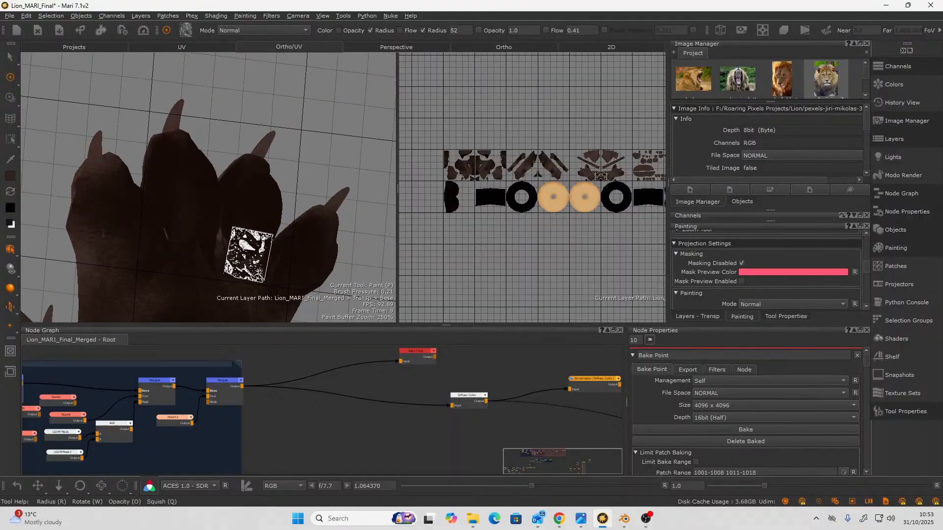
mouse_move(251, 252)
left_mouse_down()
mouse_move(232, 259)
mouse_move(273, 277)
mouse_move(252, 272)
left_mouse_up()
mouse_move(152, 236)
left_mouse_down()
mouse_move(96, 231)
mouse_move(147, 254)
mouse_move(160, 246)
mouse_move(173, 263)
mouse_move(120, 210)
mouse_move(78, 190)
mouse_move(89, 200)
mouse_move(114, 175)
mouse_move(102, 190)
mouse_move(131, 187)
mouse_move(75, 221)
mouse_move(107, 250)
mouse_move(148, 211)
mouse_move(129, 212)
mouse_move(129, 190)
mouse_move(176, 224)
mouse_move(270, 231)
mouse_move(212, 215)
mouse_move(246, 234)
mouse_move(293, 232)
mouse_move(240, 256)
mouse_move(264, 246)
left_mouse_up()
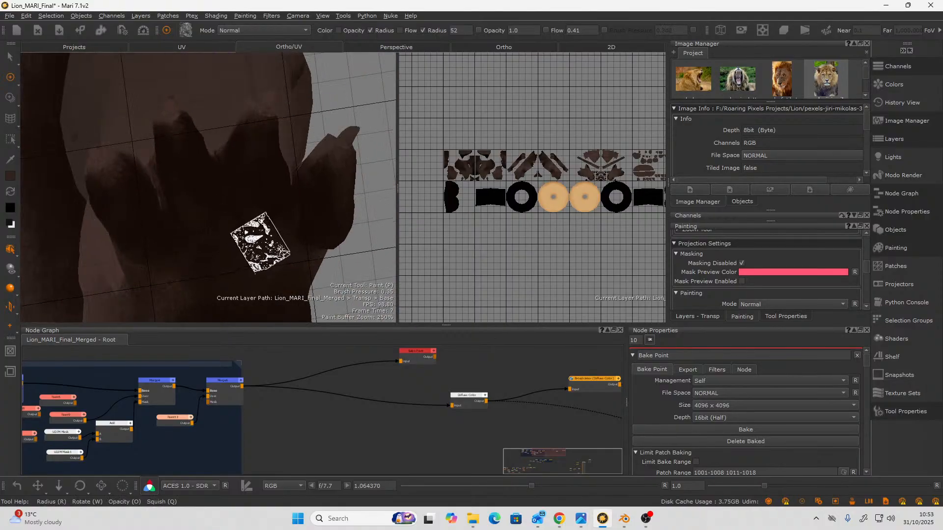
Open the front-facing lion reference photo and move its window clear of the paw being painted.
mouse_move(246, 211)
left_mouse_down("alt")
mouse_move(288, 252)
mouse_move(261, 210)
left_mouse_up("alt")
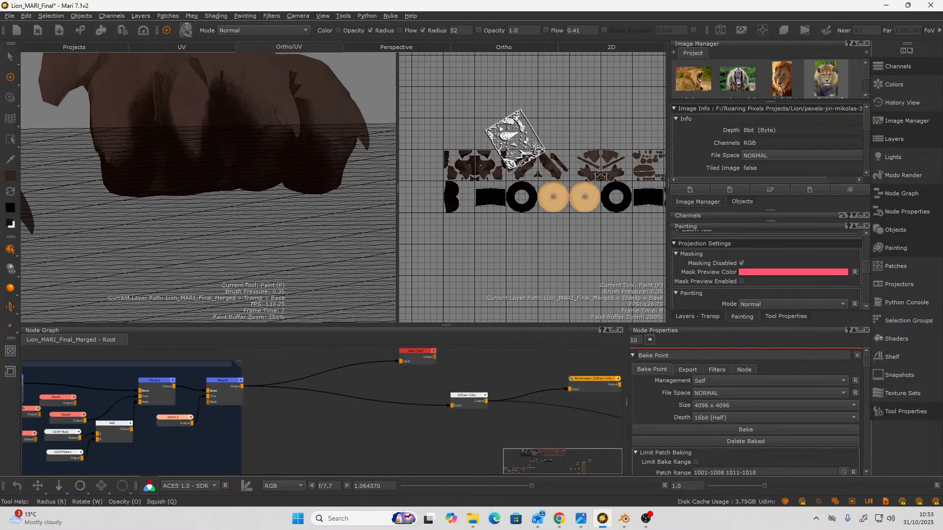
double_click(820, 89)
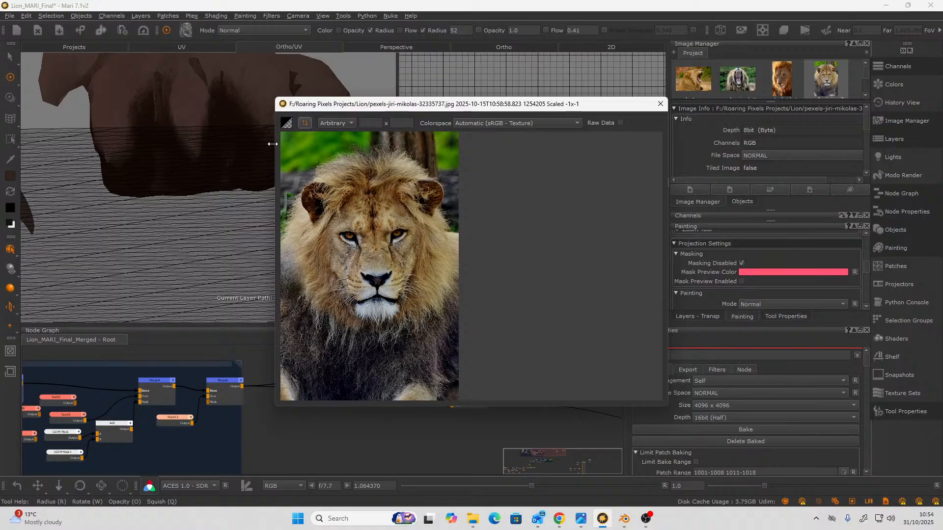
left_click_drag(516, 105, 631, 107)
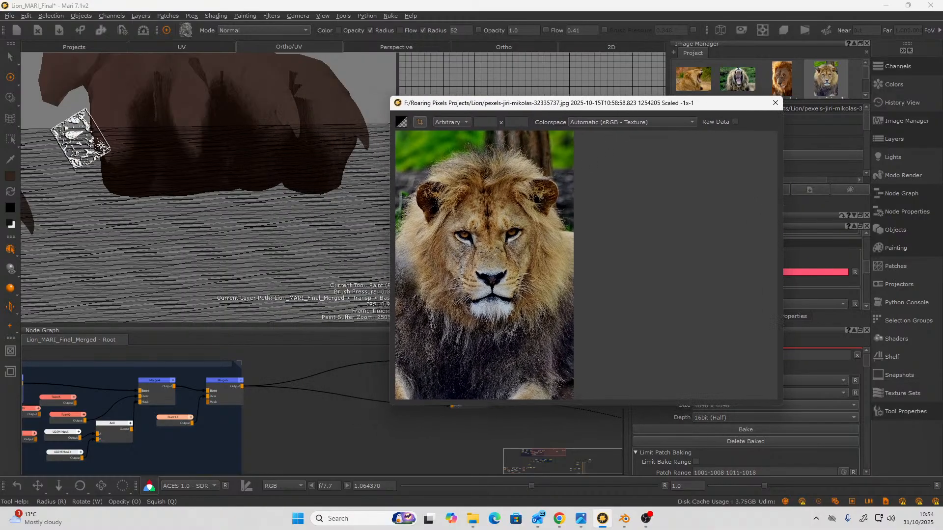
Reduce the brush radius to 34 and paint dark texture over the tops and outer sides of the toes.
mouse_move(238, 127)
left_mouse_down("alt")
mouse_move(240, 189)
mouse_move(227, 185)
mouse_move(195, 222)
mouse_move(238, 221)
mouse_move(166, 192)
left_mouse_up("alt")
key("p")
key("r")
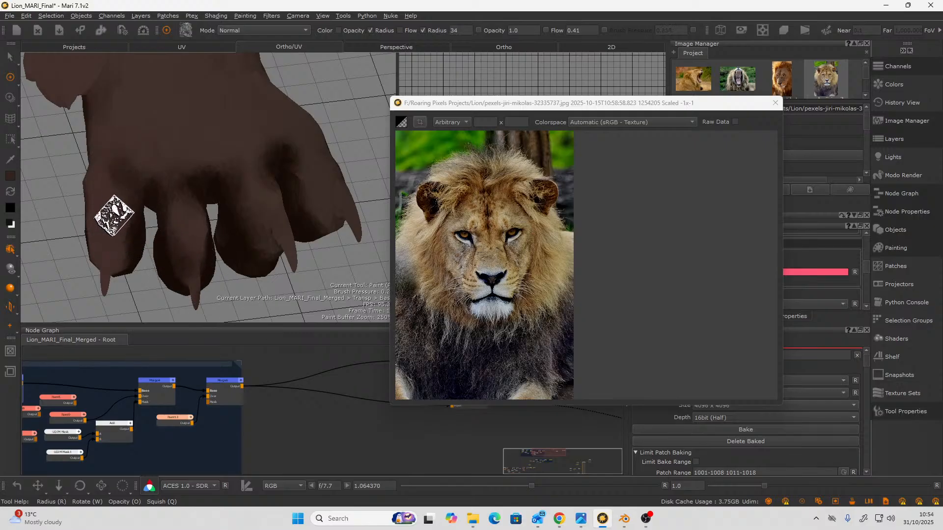
mouse_move(147, 200)
left_mouse_down("alt")
mouse_move(211, 194)
mouse_move(179, 164)
mouse_move(201, 156)
mouse_move(82, 188)
left_mouse_up("alt")
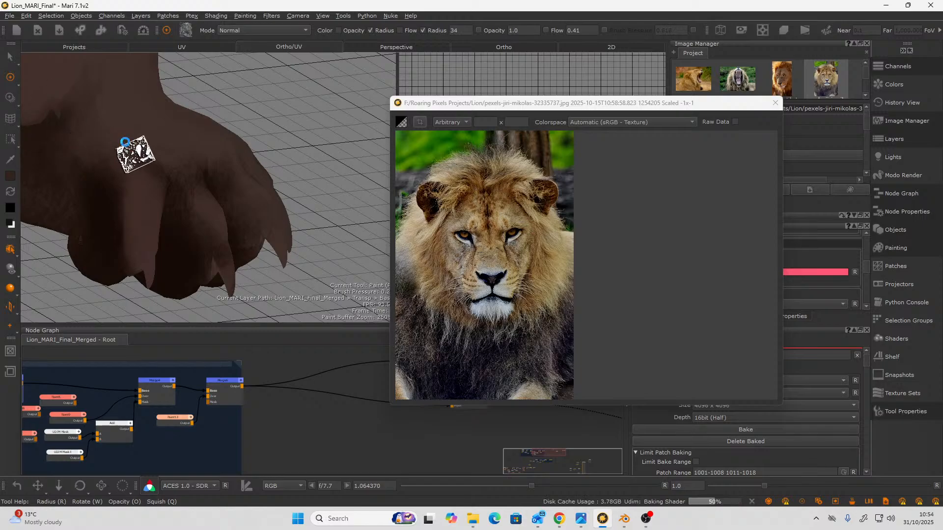
Paint dark brown texture over the lower foreleg, deepening the recess beneath the wrist pad.
mouse_move(131, 151)
left_mouse_down("alt")
mouse_move(151, 161)
mouse_move(139, 139)
mouse_move(102, 179)
mouse_move(128, 124)
mouse_move(119, 126)
left_mouse_up("alt")
left_click_drag(239, 233, 206, 221, "alt")
right_click_drag(206, 221, 172, 236, "alt")
left_click_drag(172, 236, 197, 246, "alt")
middle_click_drag(196, 246, 214, 287, "alt")
right_click_drag(214, 286, 255, 257, "alt")
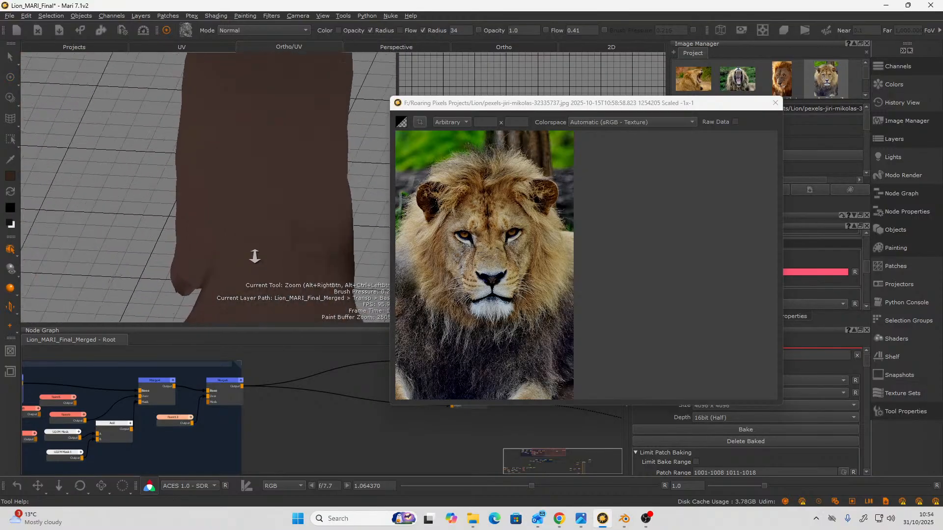
mouse_move(255, 257)
left_mouse_down("alt")
mouse_move(278, 272)
mouse_move(271, 249)
left_mouse_up("alt")
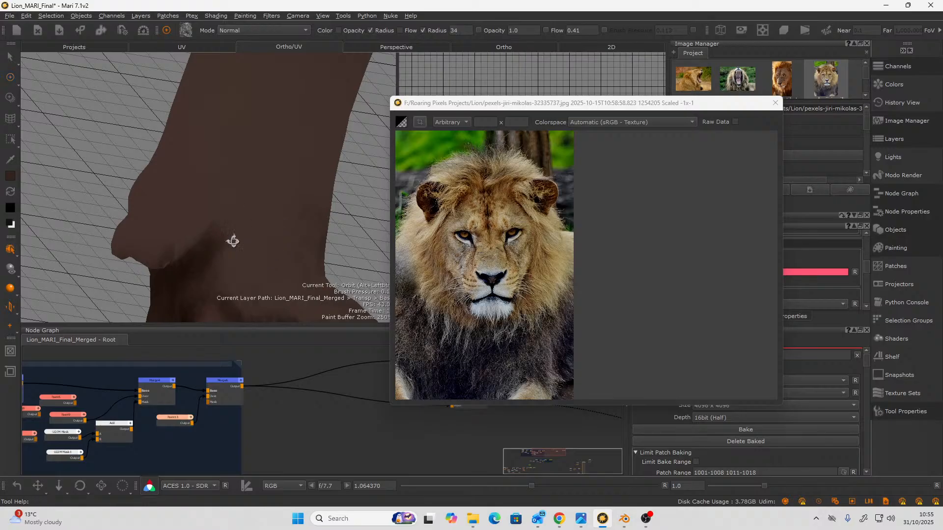
mouse_move(233, 241)
left_mouse_down("alt")
mouse_move(333, 235)
mouse_move(241, 258)
mouse_move(168, 211)
mouse_move(171, 236)
mouse_move(145, 234)
mouse_move(196, 254)
mouse_move(264, 248)
mouse_move(211, 249)
mouse_move(219, 234)
left_mouse_up("alt")
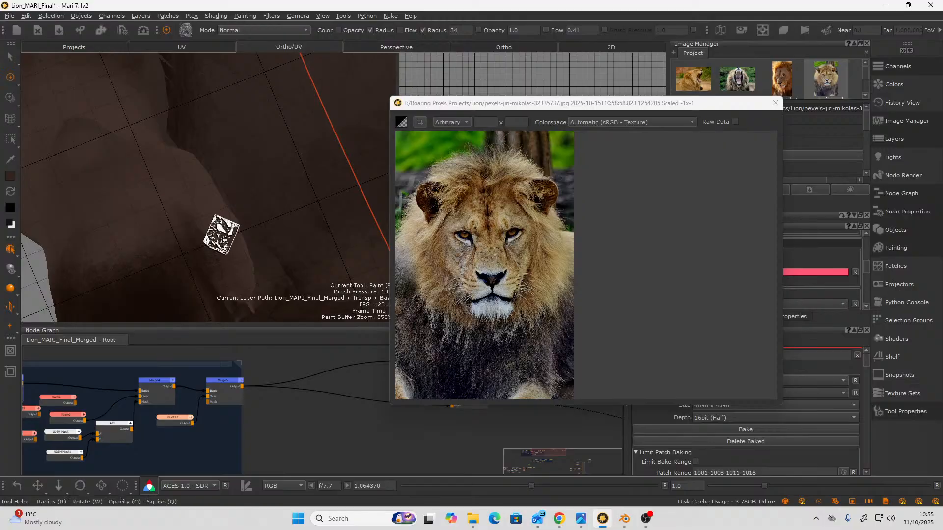
Darken the skin around the dewclaw and the wrist pad on the back of the foreleg.
left_click(210, 234)
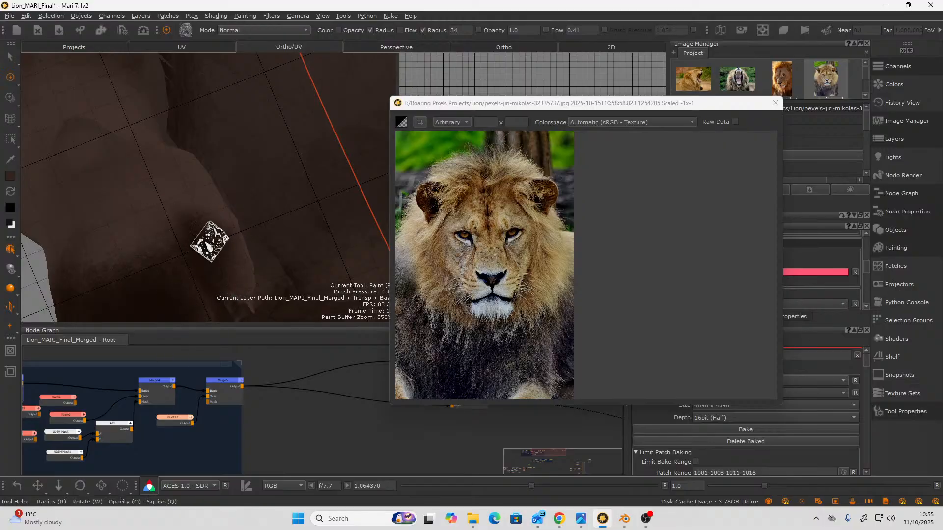
left_click_drag(219, 235, 184, 267, "alt")
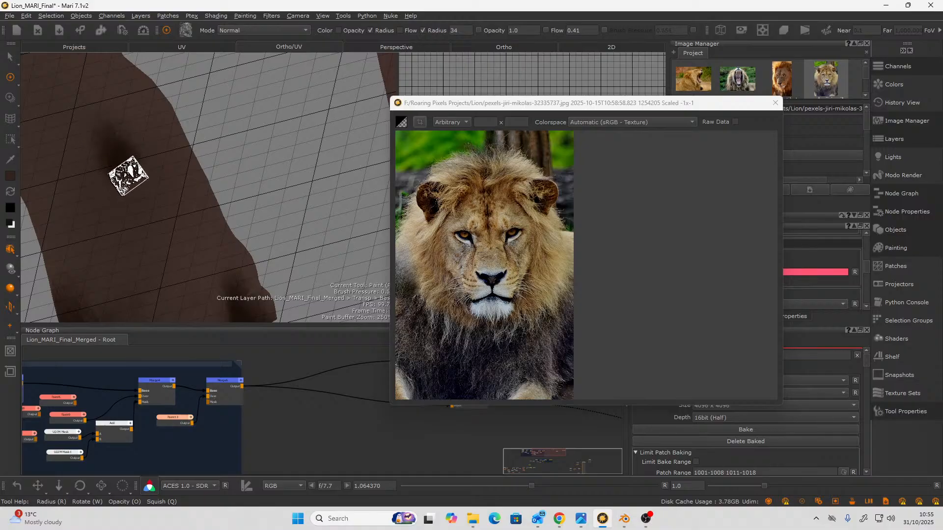
mouse_move(269, 173)
left_mouse_down("alt")
mouse_move(297, 221)
mouse_move(341, 220)
left_mouse_up("alt")
mouse_move(259, 247)
left_mouse_down("alt")
mouse_move(246, 236)
mouse_move(268, 231)
left_mouse_up("alt")
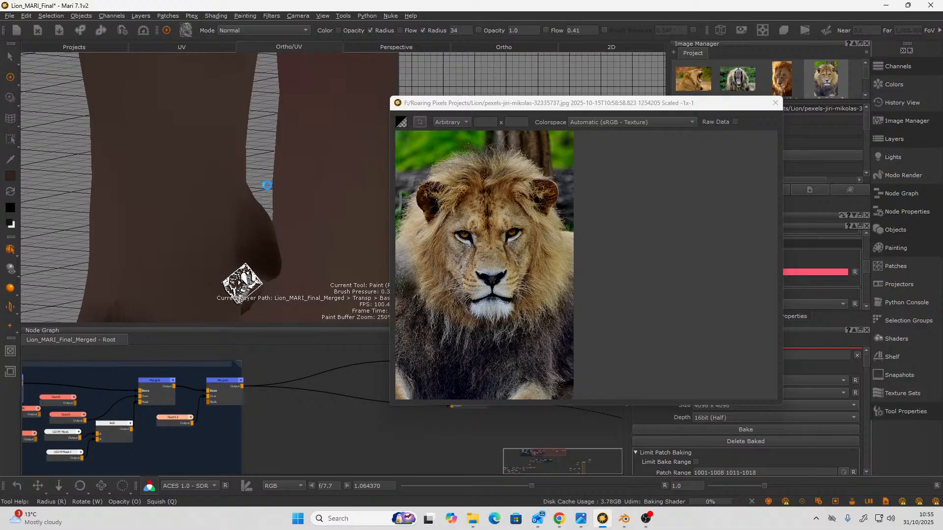
Paint dark shading down the back of the upper foreleg and around the elbow where it meets the belly.
right_click_drag(267, 185, 178, 229, "alt")
left_click_drag(180, 230, 216, 245, "alt")
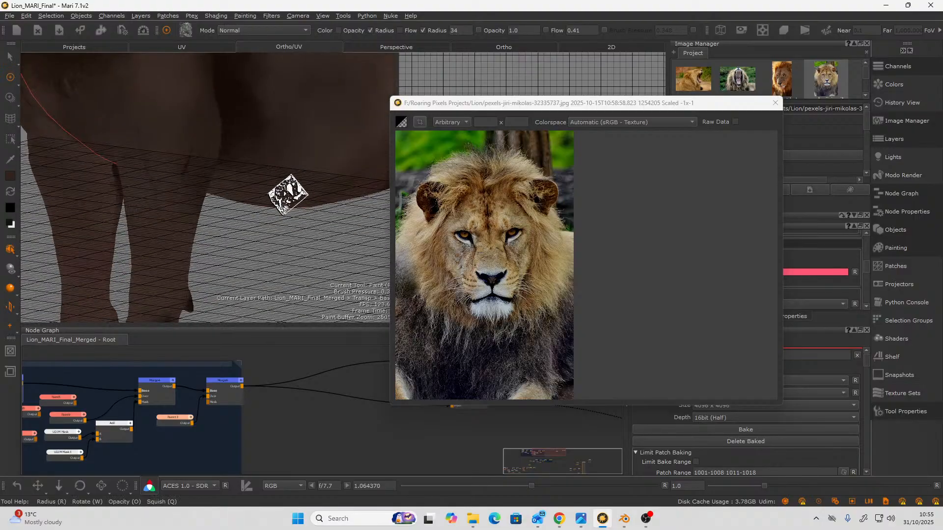
left_click_drag(196, 151, 204, 195, "alt")
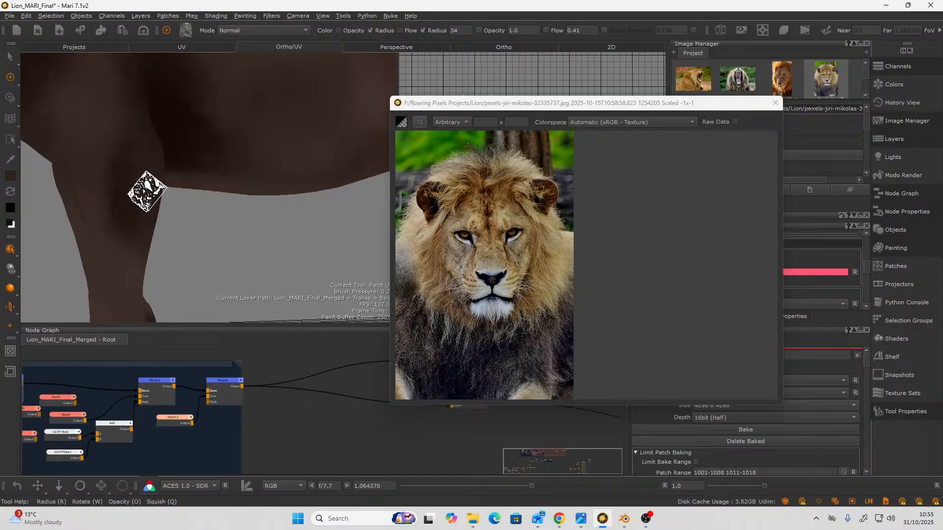
middle_click_drag(147, 192, 130, 202)
mouse_move(265, 205)
left_mouse_down("alt")
mouse_move(152, 206)
mouse_move(214, 203)
mouse_move(221, 237)
mouse_move(194, 198)
mouse_move(200, 186)
mouse_move(257, 190)
mouse_move(190, 202)
mouse_move(231, 193)
left_mouse_up("alt")
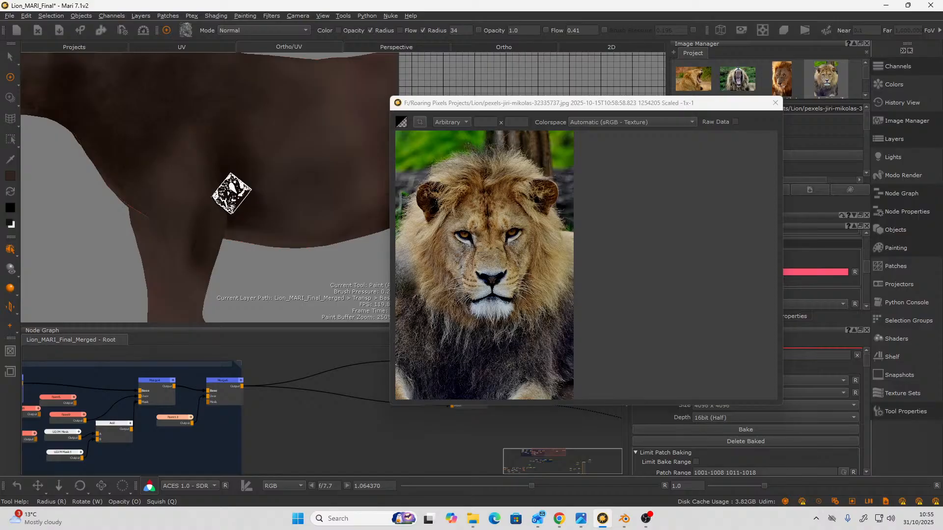
Increase the brush radius to 45 and paint dark texture across the shoulder and upper foreleg.
left_click_drag(184, 171, 182, 179)
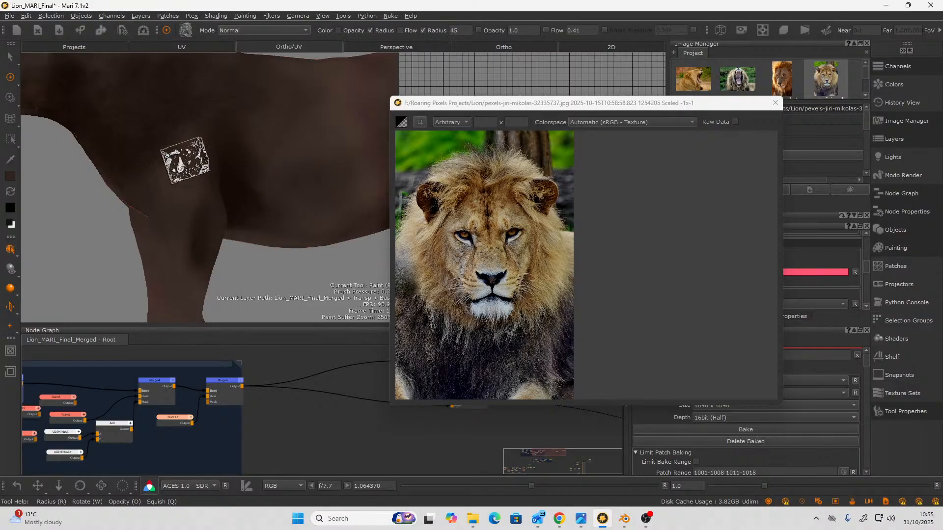
left_click_drag(180, 144, 156, 149)
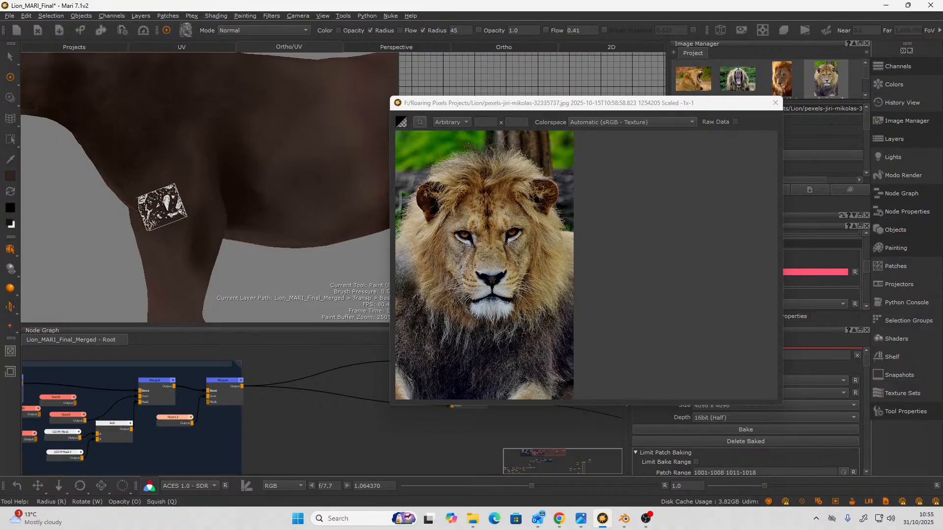
mouse_move(197, 234)
left_mouse_down()
mouse_move(181, 298)
mouse_move(236, 277)
mouse_move(275, 282)
mouse_move(226, 223)
left_mouse_up()
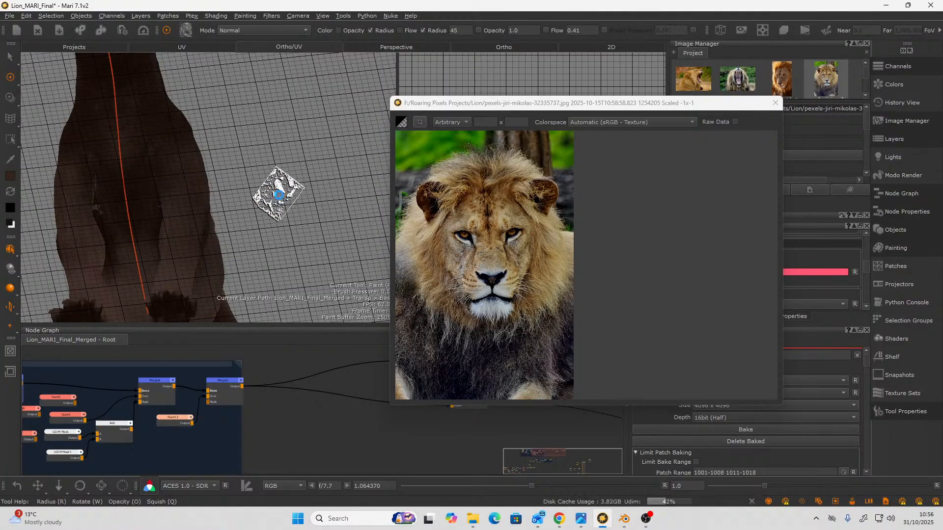
Extend the dark texture across the chest underside, the shoulder and the side of the body.
left_click_drag(279, 195, 276, 115, "alt")
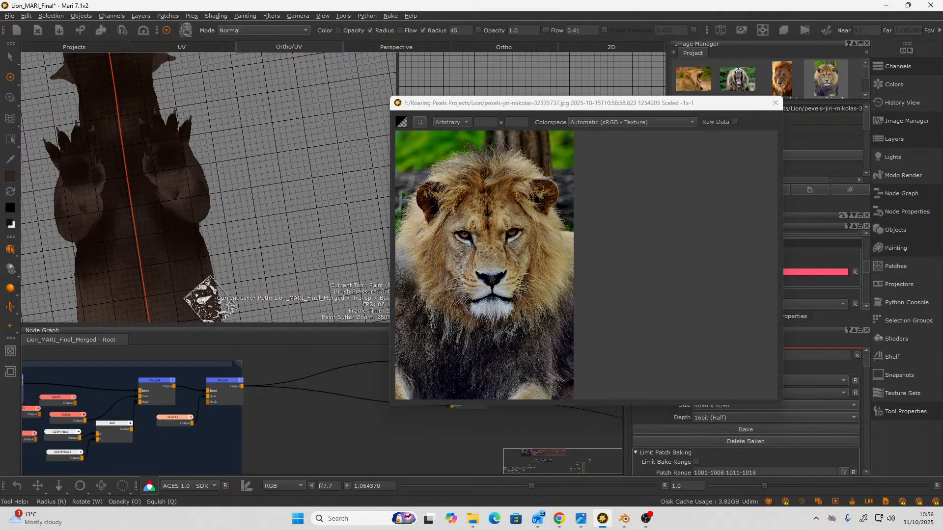
mouse_move(285, 206)
left_mouse_down("alt")
mouse_move(227, 226)
mouse_move(247, 238)
left_mouse_up("alt")
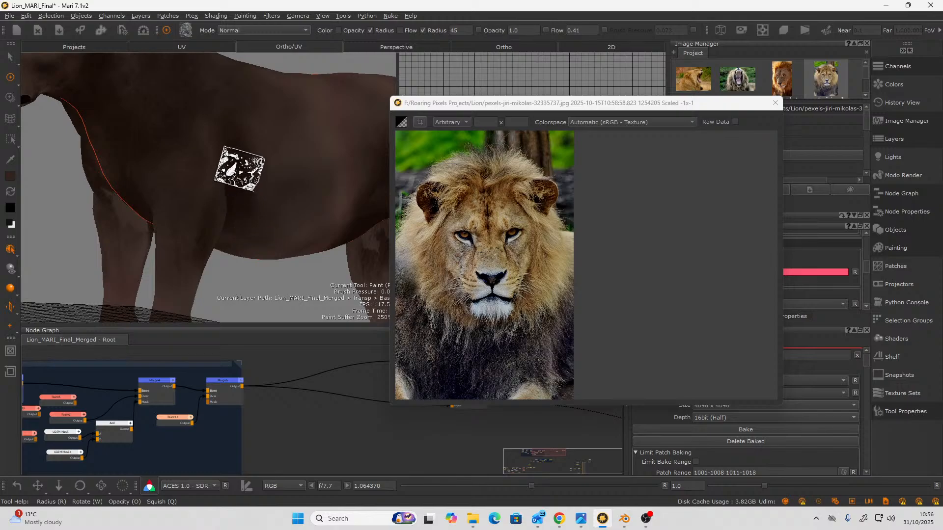
mouse_move(238, 164)
left_mouse_down("alt")
mouse_move(164, 216)
mouse_move(177, 195)
mouse_move(167, 205)
left_mouse_up("alt")
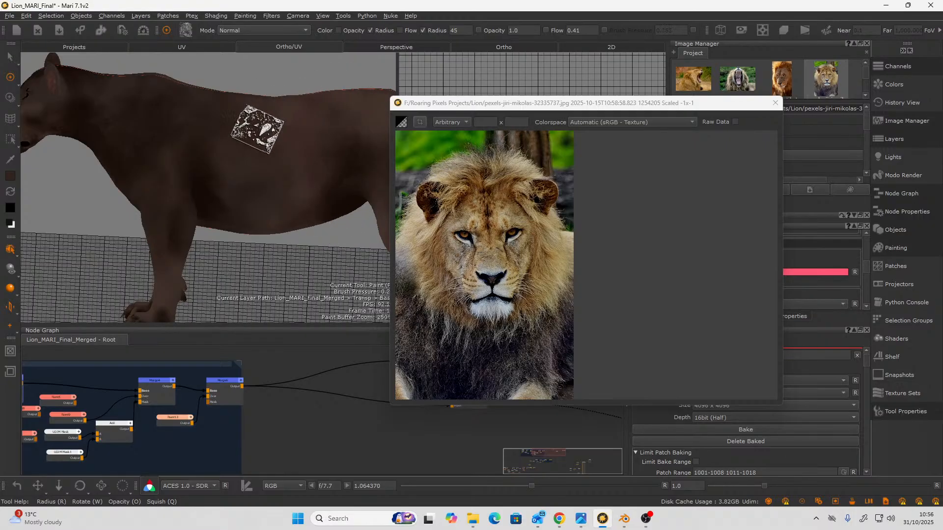
left_click_drag(275, 213, 234, 243, "alt")
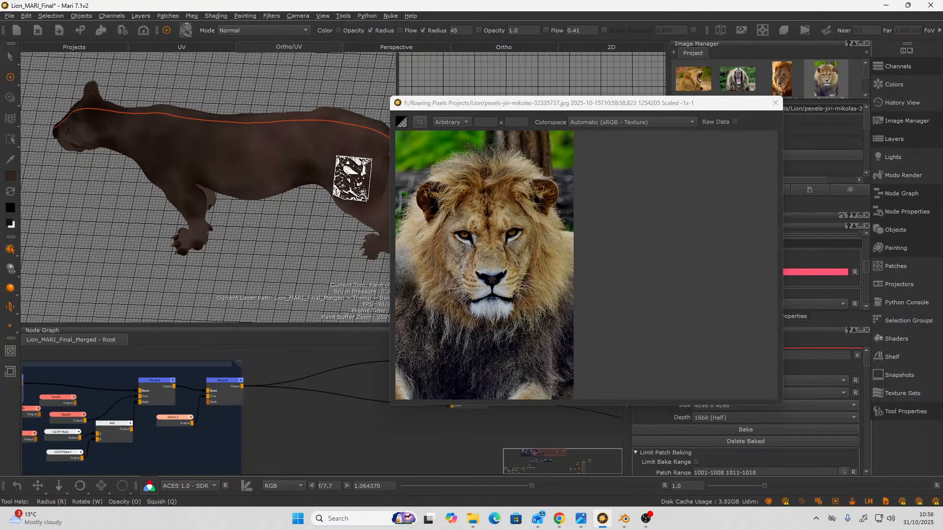
Paint dark brown texture over the rear underside of the belly and the inner hind legs.
mouse_move(266, 227)
left_mouse_down("alt")
mouse_move(212, 95)
mouse_move(164, 108)
mouse_move(111, 175)
left_mouse_up("alt")
right_click_drag(111, 175, 255, 242, "alt")
left_click_drag(254, 242, 283, 207, "alt")
middle_click_drag(284, 206, 22, 216, "alt")
mouse_move(21, 216)
left_mouse_down("alt")
mouse_move(87, 223)
mouse_move(82, 205)
mouse_move(99, 200)
mouse_move(166, 219)
mouse_move(139, 267)
mouse_move(154, 258)
left_mouse_up("alt")
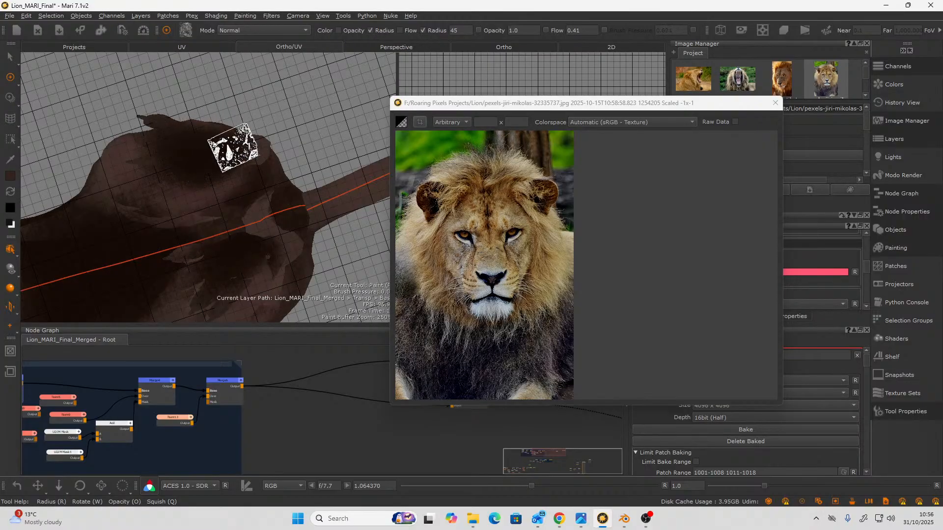
mouse_move(229, 149)
left_mouse_down("alt")
mouse_move(256, 117)
mouse_move(221, 172)
mouse_move(266, 146)
mouse_move(280, 156)
left_mouse_up("alt")
left_click_drag(284, 122, 272, 130, "alt")
mouse_move(324, 277)
left_mouse_down()
mouse_move(257, 299)
mouse_move(240, 267)
mouse_move(230, 280)
left_mouse_up()
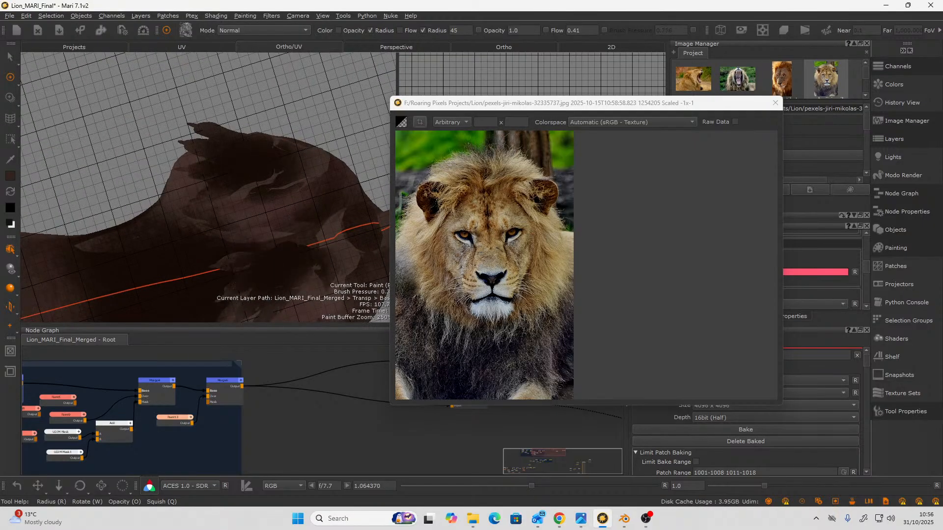
Darken the groin and blend the dark texture along the inner thighs and undersides of the hind legs.
mouse_move(174, 179)
left_mouse_down("alt")
mouse_move(158, 101)
mouse_move(165, 121)
left_mouse_up("alt")
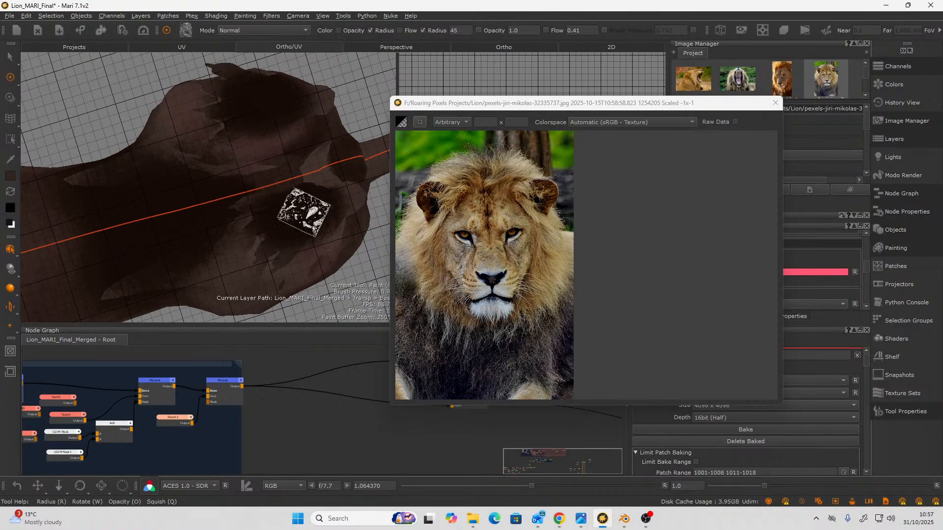
left_click_drag(133, 102, 179, 127, "alt")
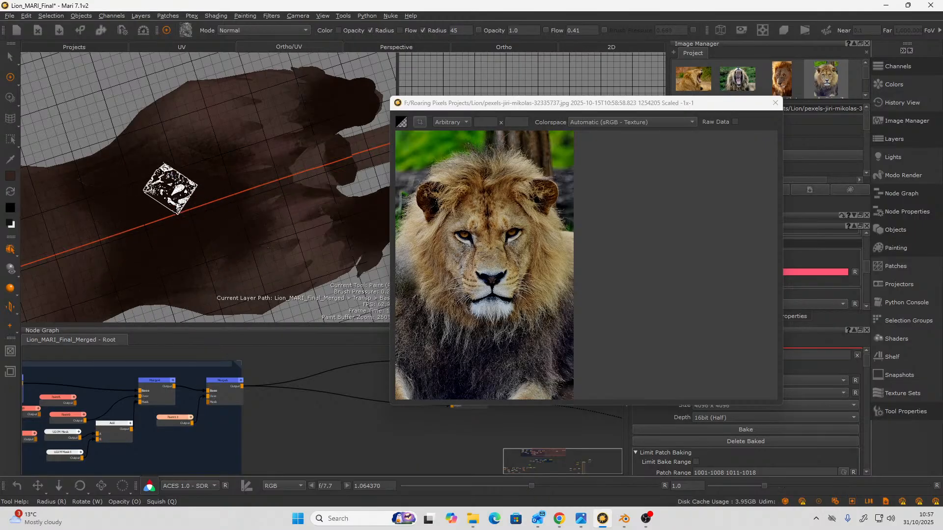
mouse_move(172, 189)
left_mouse_down("alt")
mouse_move(221, 193)
mouse_move(212, 196)
left_mouse_up("alt")
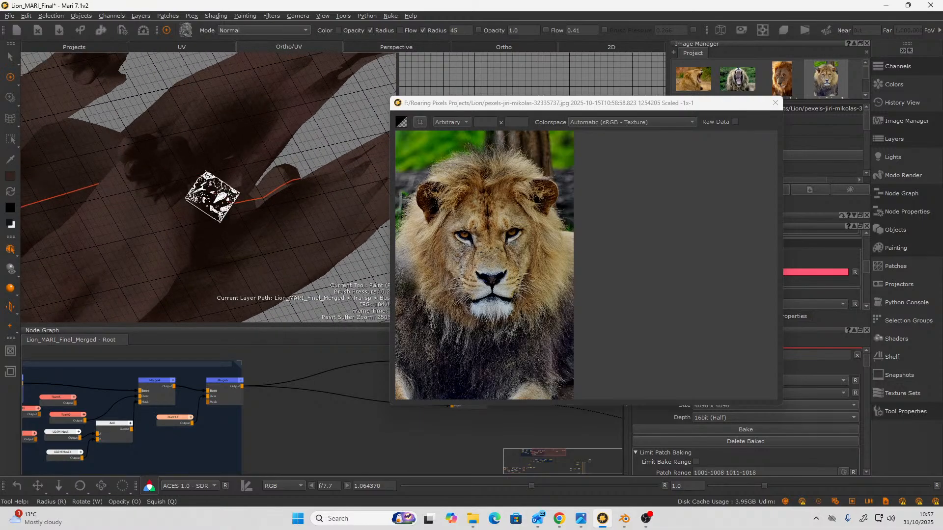
mouse_move(368, 195)
left_mouse_down("alt")
mouse_move(161, 195)
mouse_move(236, 201)
left_mouse_up("alt")
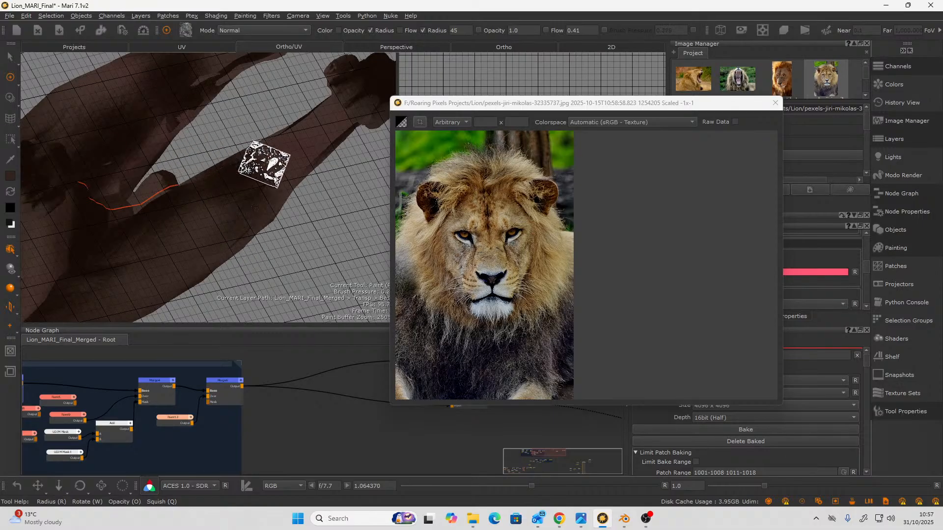
mouse_move(295, 263)
middle_mouse_down()
mouse_move(270, 244)
mouse_move(246, 198)
middle_mouse_up()
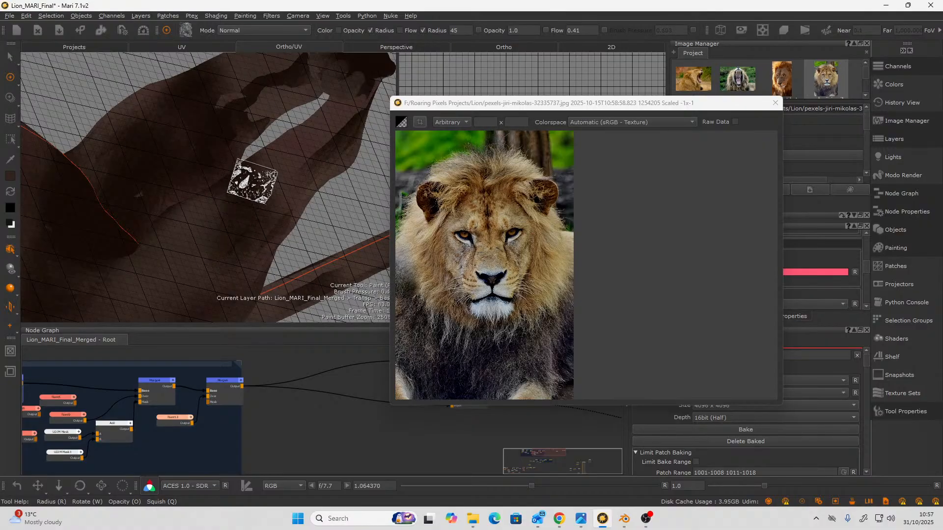
mouse_move(322, 216)
middle_mouse_down()
mouse_move(293, 202)
mouse_move(322, 145)
mouse_move(302, 152)
middle_mouse_up()
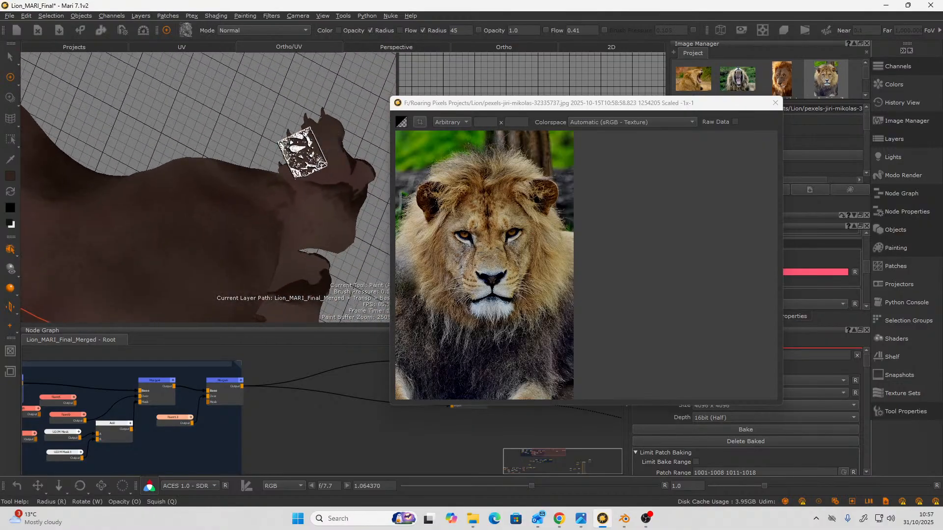
Increase the brush radius to 61 and paint over the light, hard-edged patches on the inner hind leg.
mouse_move(302, 152)
left_mouse_down("alt")
mouse_move(299, 95)
mouse_move(347, 211)
mouse_move(362, 172)
mouse_move(359, 187)
left_mouse_up("alt")
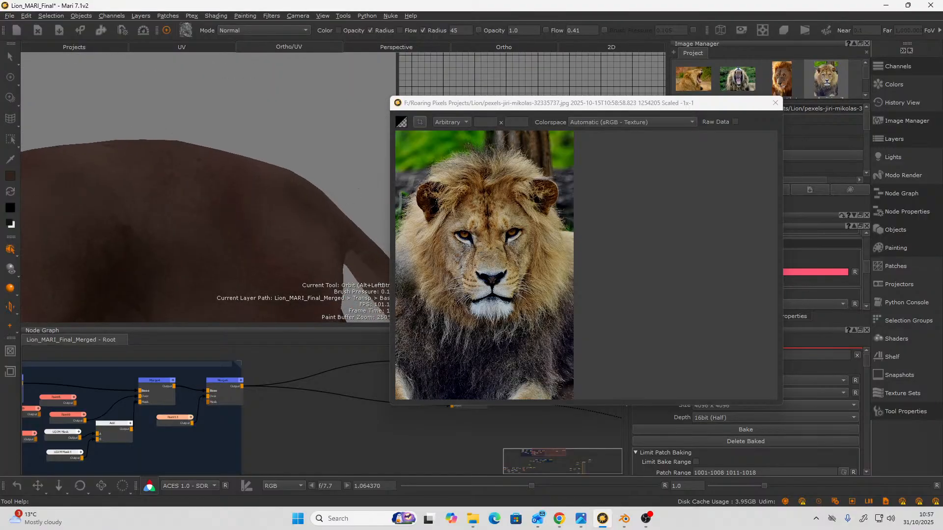
right_click_drag(297, 118, 259, 166, "alt")
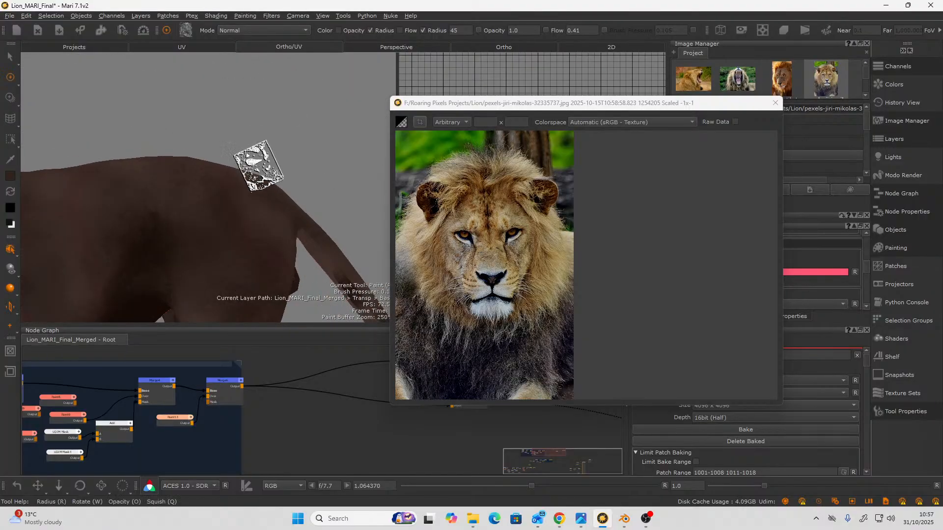
middle_click_drag(258, 166, 270, 5, "alt")
left_click_drag(242, 242, 267, 256, "alt")
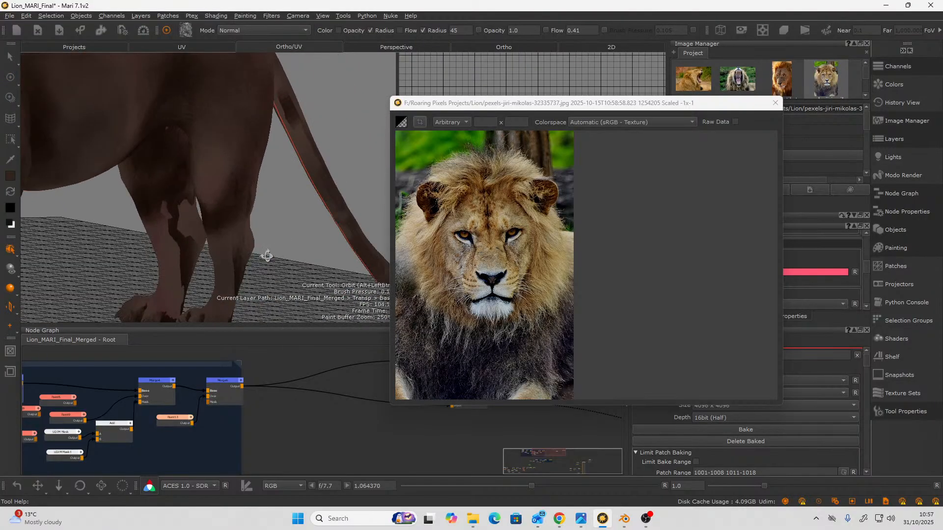
right_click_drag(261, 261, 283, 238, "alt")
middle_click_drag(275, 221, 288, 169, "alt")
scroll(185, 196, "up", 4)
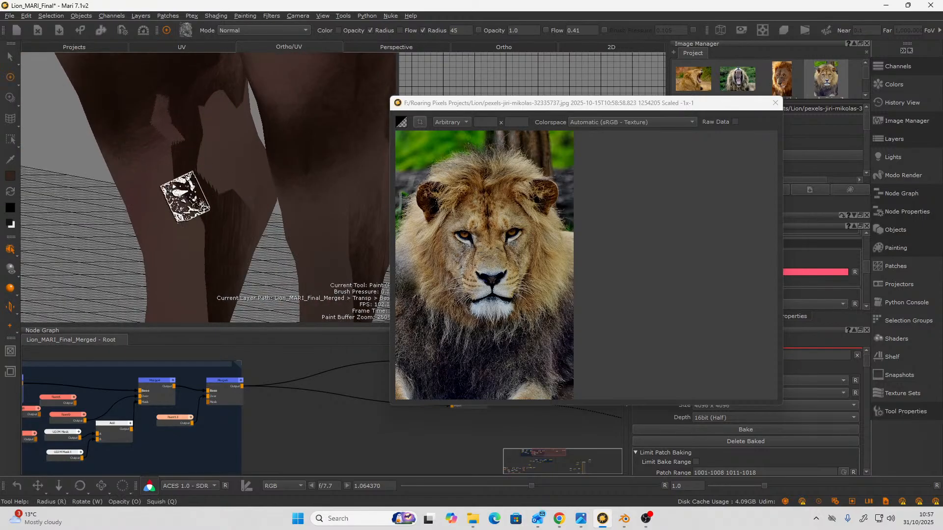
mouse_move(185, 196)
left_mouse_down("alt")
mouse_move(154, 191)
mouse_move(156, 200)
left_mouse_up("alt")
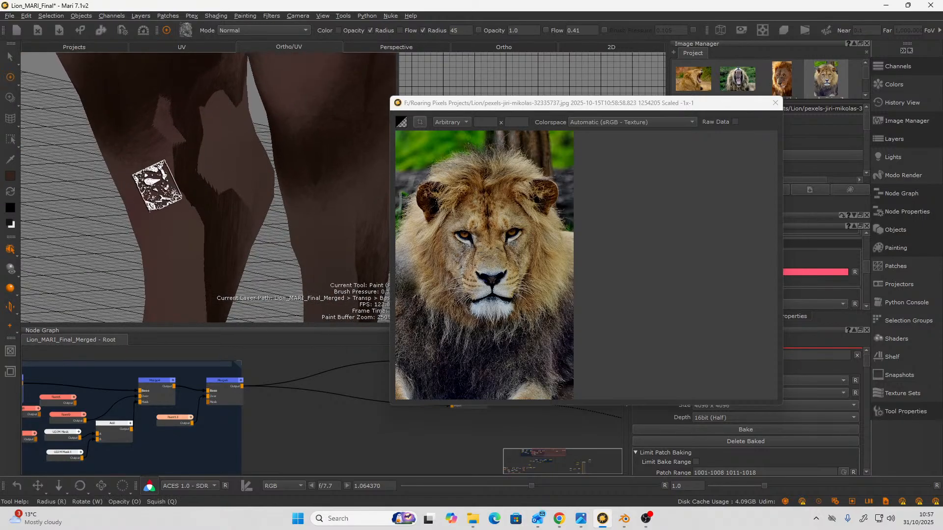
mouse_move(187, 112)
left_mouse_down()
mouse_move(182, 131)
mouse_move(208, 98)
mouse_move(164, 137)
left_mouse_up()
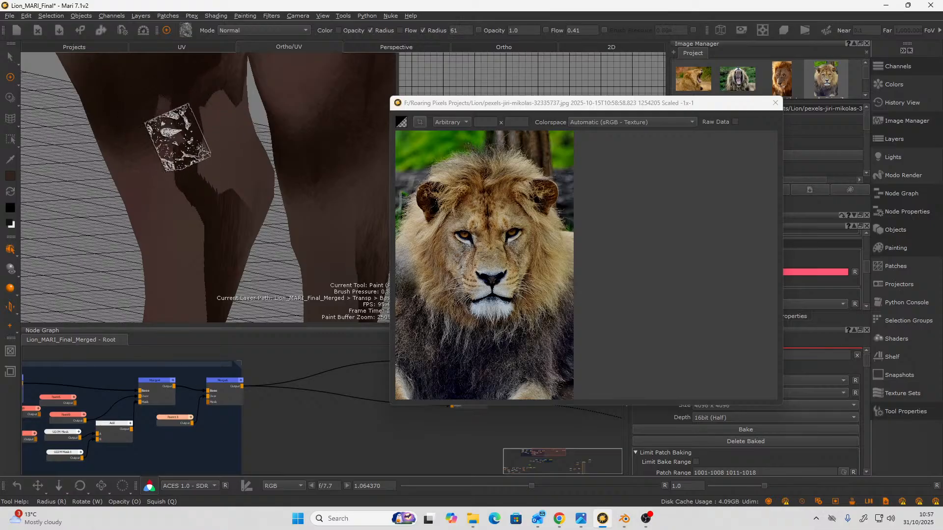
mouse_move(157, 157)
left_mouse_down()
mouse_move(248, 81)
mouse_move(116, 172)
mouse_move(172, 142)
mouse_move(208, 88)
mouse_move(213, 169)
mouse_move(183, 197)
mouse_move(297, 198)
mouse_move(234, 177)
mouse_move(189, 193)
mouse_move(194, 177)
left_mouse_up()
mouse_move(109, 284)
left_mouse_down()
mouse_move(135, 299)
mouse_move(97, 161)
mouse_move(150, 213)
mouse_move(164, 131)
mouse_move(151, 63)
mouse_move(201, 165)
left_mouse_up()
Darken the lower hind leg, then reduce the brush radius to 20 and texture the hock and back of the thigh.
mouse_move(160, 89)
left_mouse_down("alt")
mouse_move(185, 143)
mouse_move(124, 175)
left_mouse_up("alt")
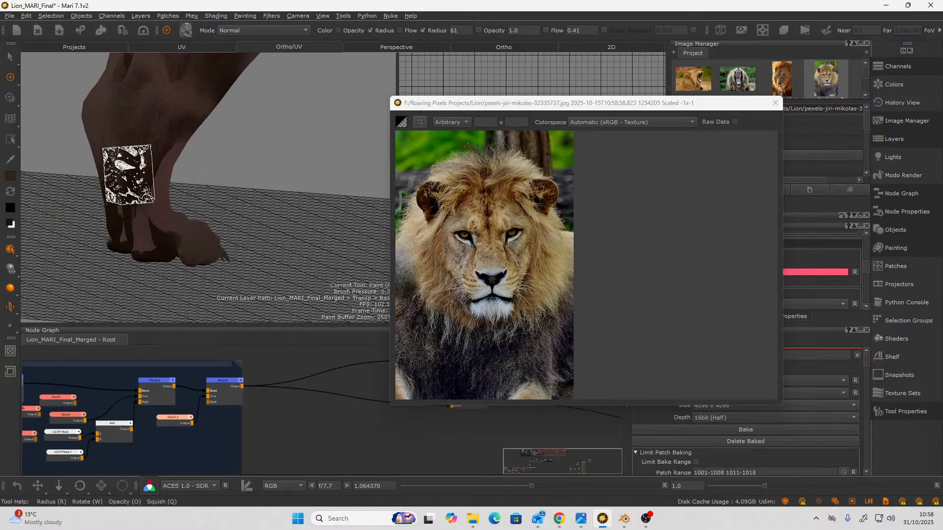
left_click_drag(155, 220, 161, 238)
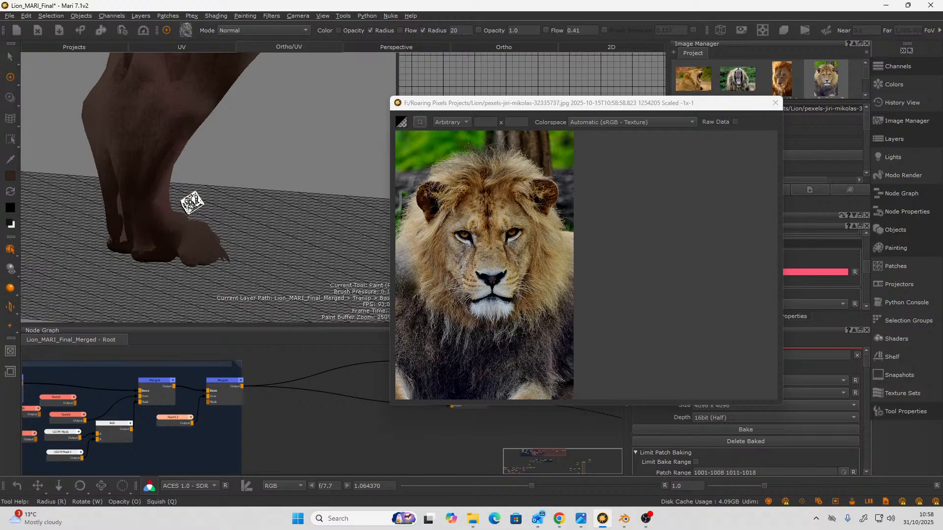
left_click_drag(218, 152, 224, 139, "alt")
right_click_drag(219, 132, 229, 262, "alt")
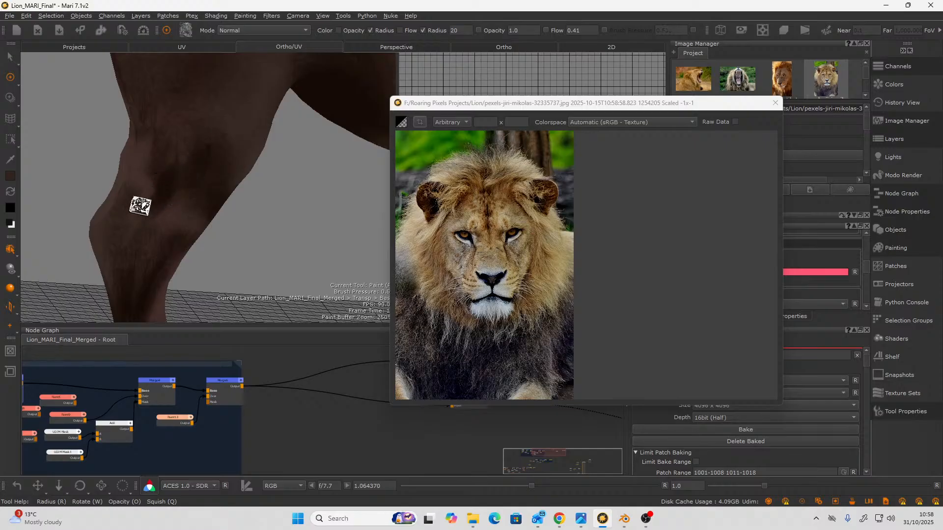
left_click_drag(69, 157, 177, 140, "alt")
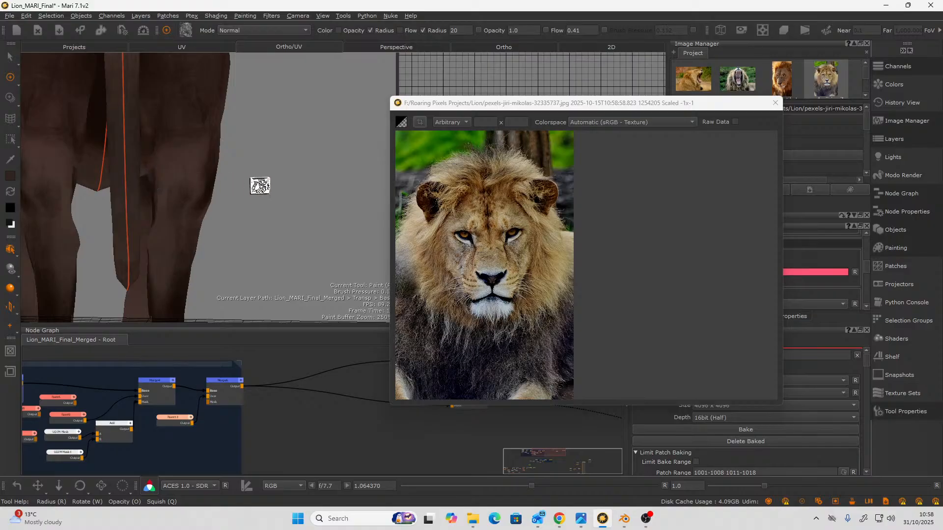
left_click_drag(254, 195, 282, 185, "alt")
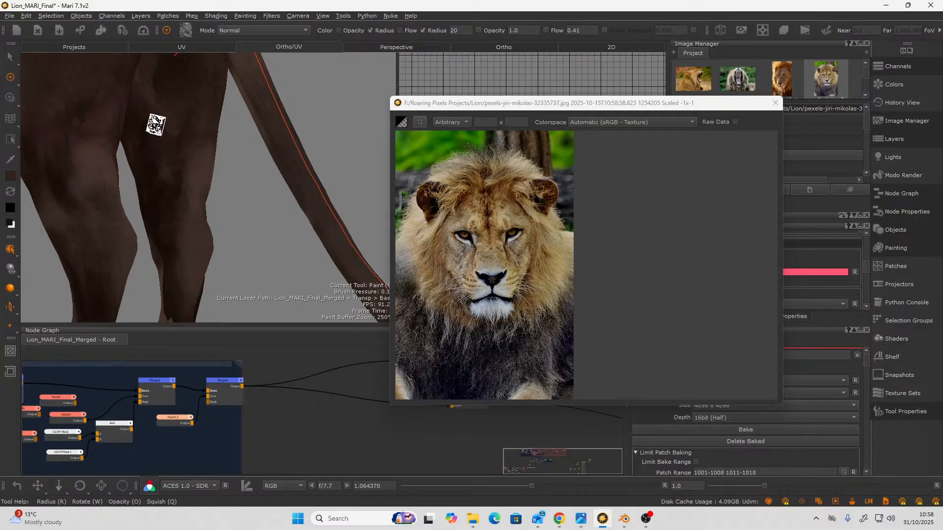
Enlarge the brush radius to 32 and paint dark brown over the light patches around the groin and inner thighs beneath the tail.
left_click_drag(263, 230, 241, 192, "alt")
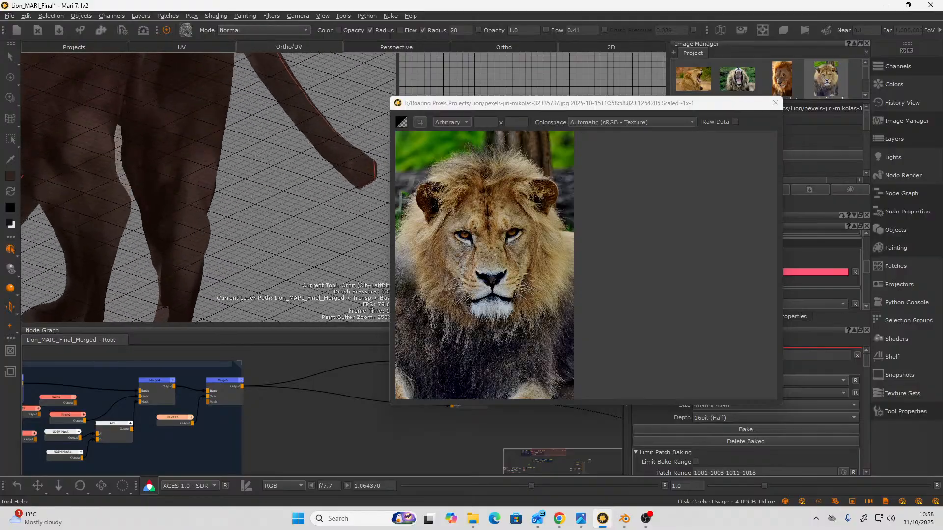
middle_click_drag(156, 137, 194, 304, "alt")
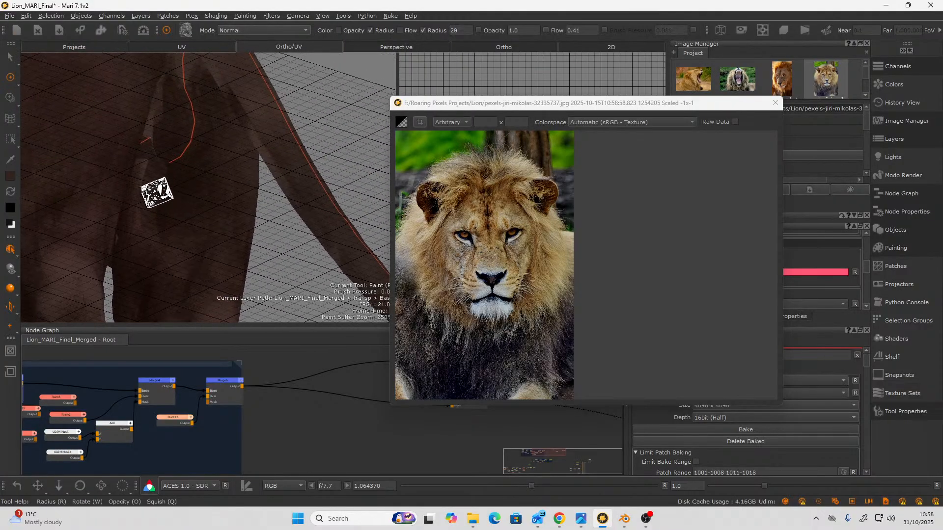
mouse_move(157, 192)
left_mouse_down()
mouse_move(162, 167)
mouse_move(135, 226)
mouse_move(181, 172)
left_mouse_up()
mouse_move(295, 190)
left_mouse_down("alt")
mouse_move(353, 164)
mouse_move(147, 187)
left_mouse_up("alt")
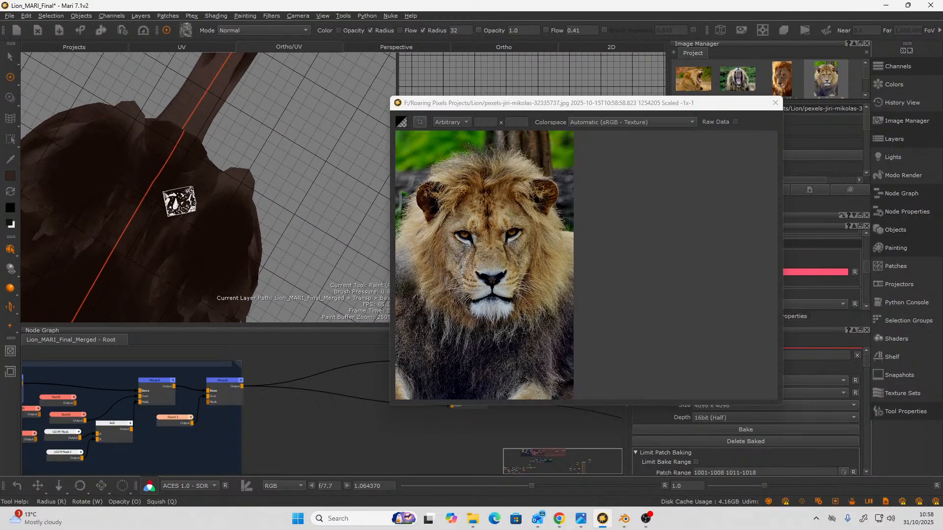
mouse_move(263, 147)
left_mouse_down("alt")
mouse_move(244, 164)
mouse_move(143, 197)
left_mouse_up("alt")
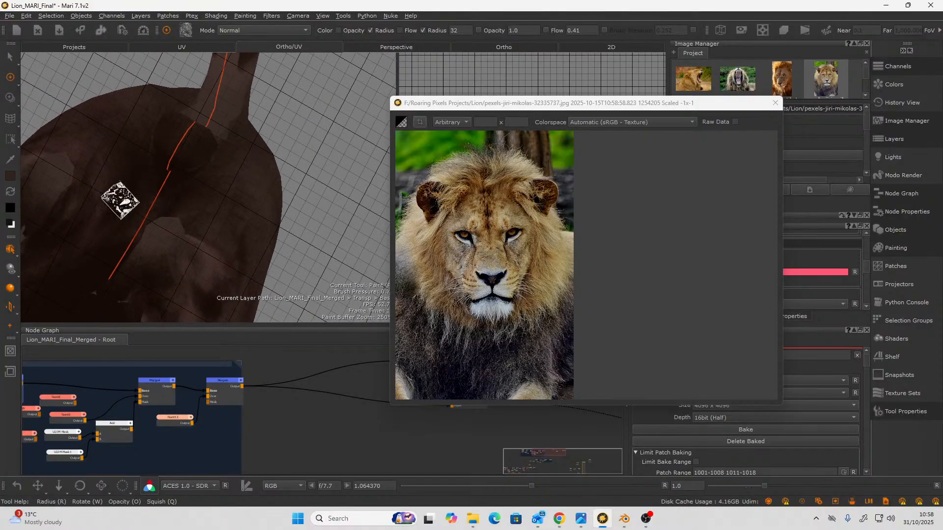
mouse_move(305, 169)
left_mouse_down("alt")
mouse_move(332, 174)
mouse_move(295, 200)
left_mouse_up("alt")
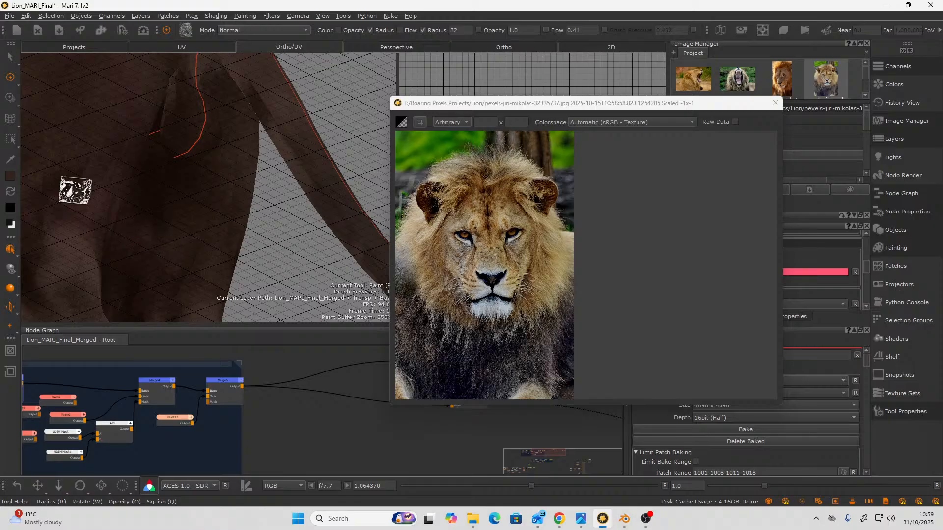
mouse_move(292, 278)
left_mouse_down("alt")
mouse_move(291, 287)
mouse_move(301, 280)
left_mouse_up("alt")
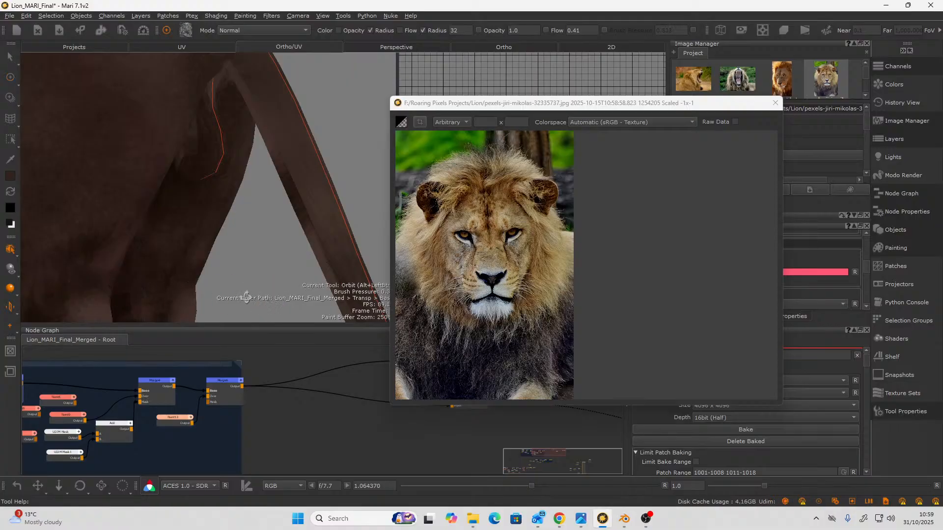
left_click_drag(245, 296, 191, 293, "alt")
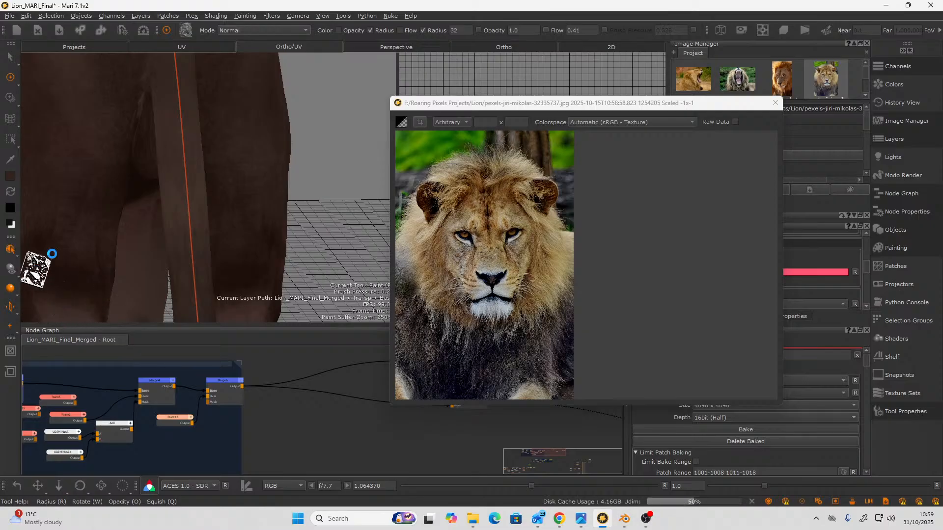
Paint dark brown texture over the hocks and inner sides of both hind legs.
left_click_drag(35, 263, 171, 185, "alt")
mouse_move(171, 185)
middle_mouse_down("alt")
mouse_move(177, 160)
mouse_move(193, 213)
mouse_move(185, 285)
middle_mouse_up("alt")
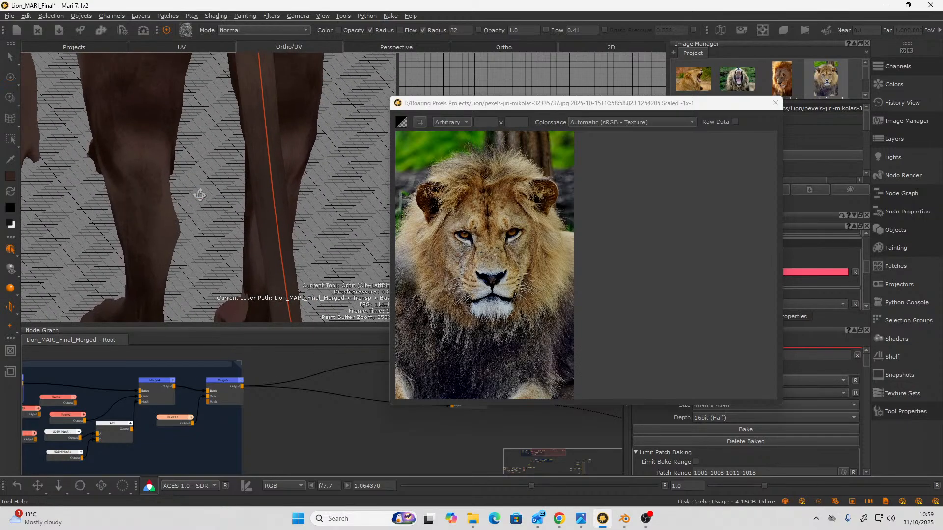
mouse_move(199, 195)
left_mouse_down("alt")
mouse_move(147, 189)
mouse_move(199, 174)
left_mouse_up("alt")
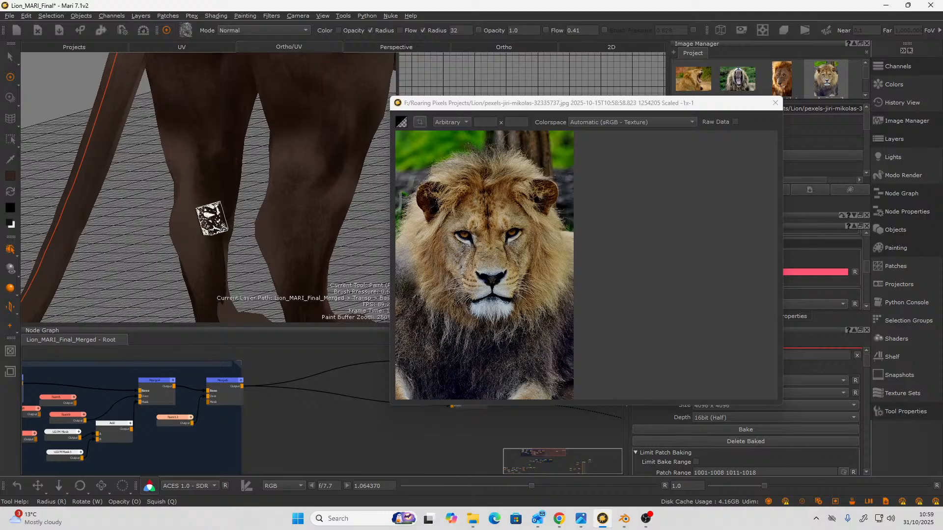
mouse_move(182, 253)
left_mouse_down("alt")
mouse_move(126, 252)
mouse_move(194, 248)
left_mouse_up("alt")
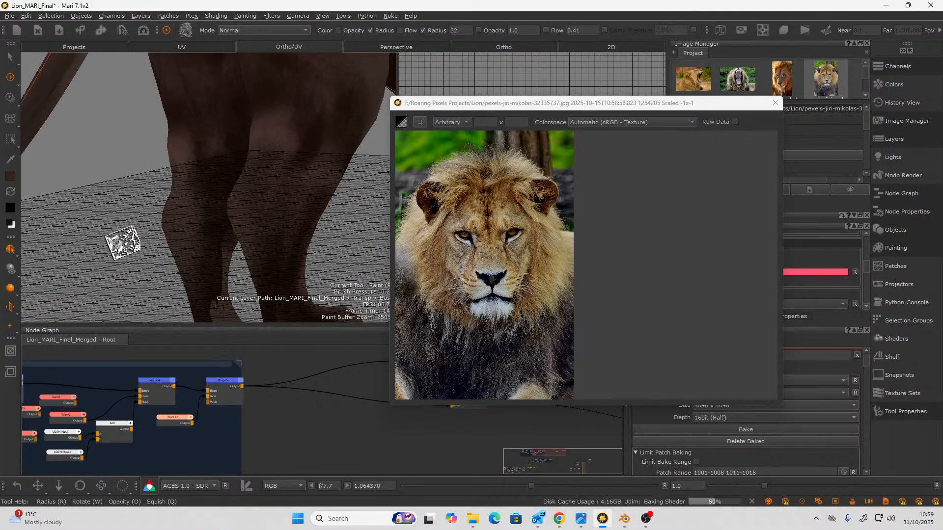
left_click_drag(123, 243, 181, 228, "alt")
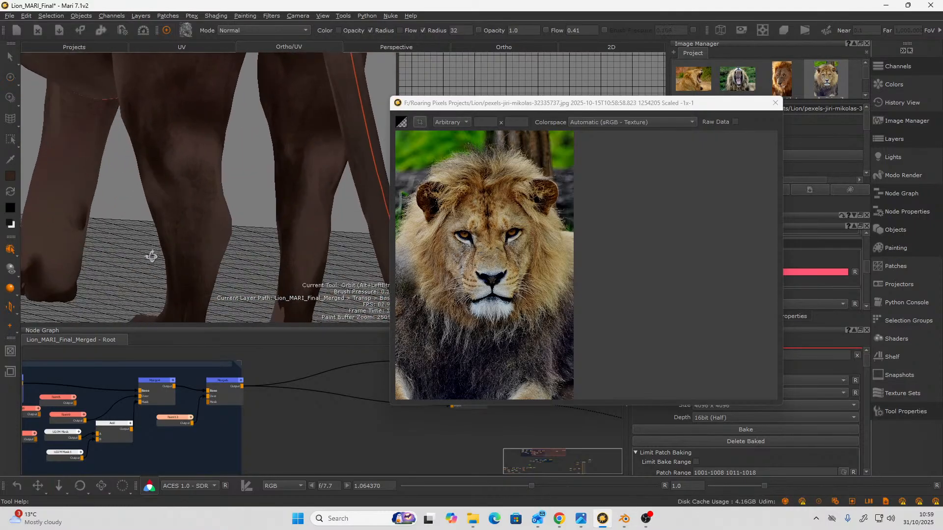
Darken the lower shins of the hind legs down towards the paws with brown brushwork.
left_click_drag(151, 256, 137, 199, "alt")
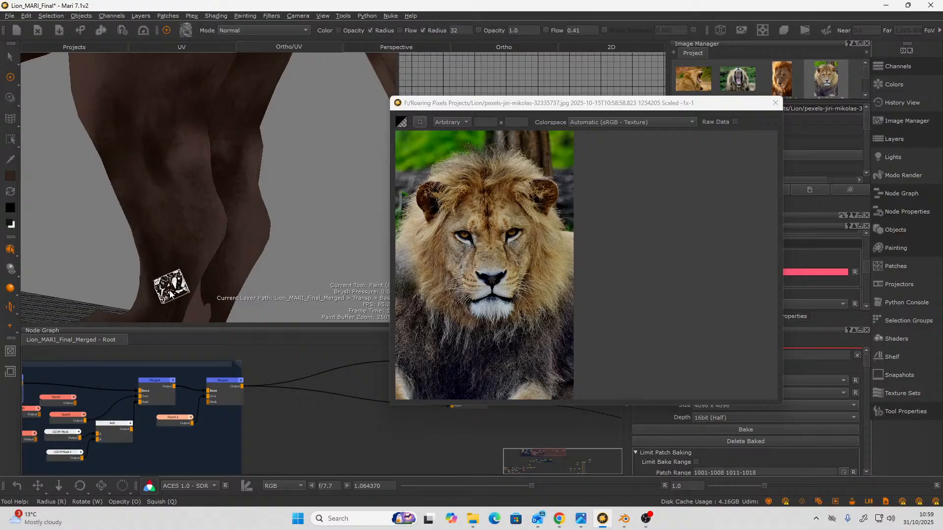
middle_click_drag(302, 238, 311, 66, "alt")
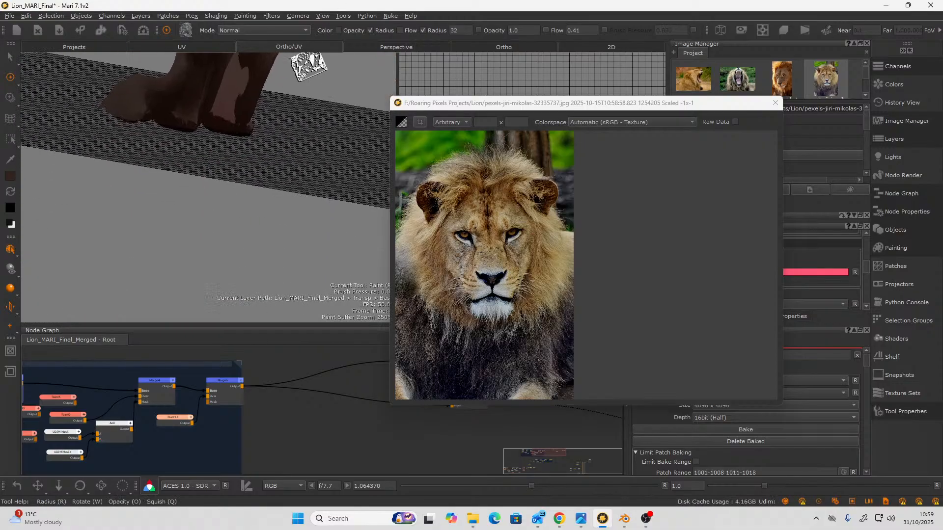
mouse_move(309, 66)
left_mouse_down("alt")
mouse_move(293, 126)
mouse_move(280, 122)
mouse_move(270, 140)
mouse_move(349, 129)
mouse_move(381, 137)
mouse_move(377, 119)
left_mouse_up("alt")
mouse_move(60, 138)
left_mouse_down("alt")
mouse_move(95, 214)
mouse_move(111, 191)
left_mouse_up("alt")
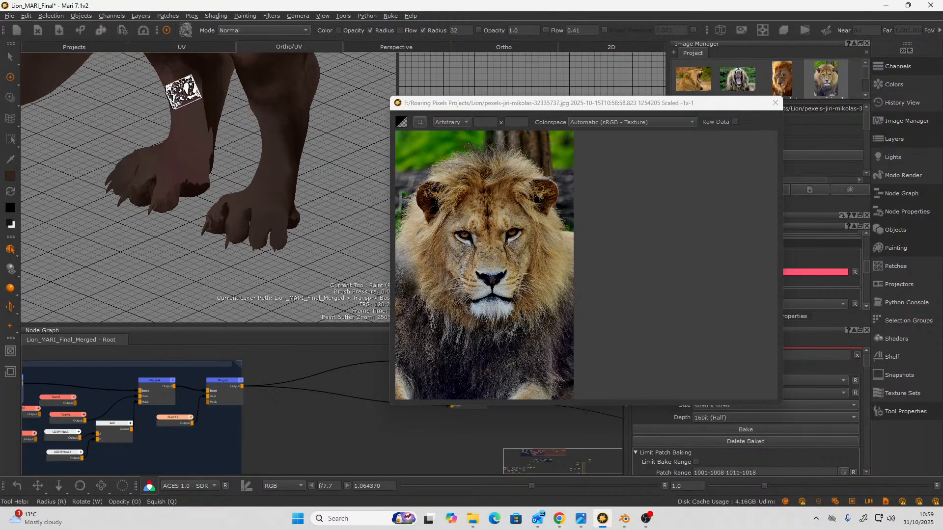
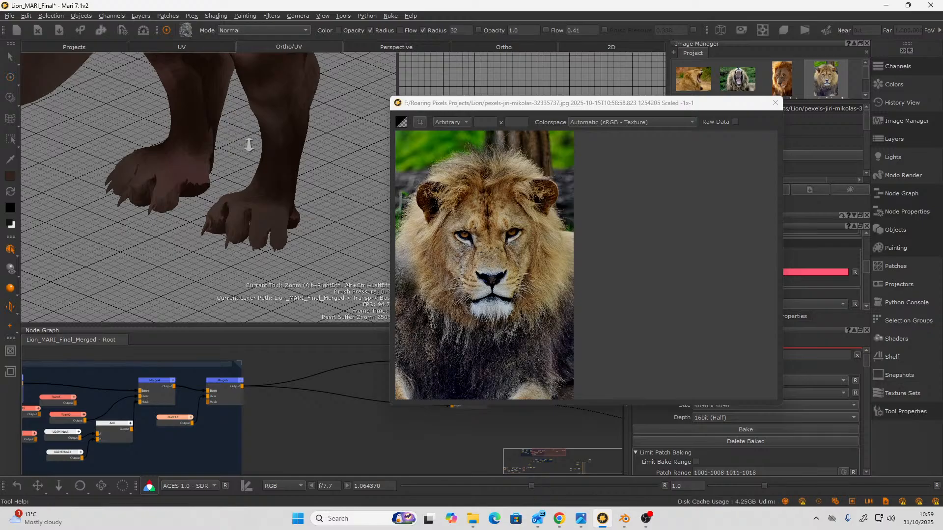
Examine the overall shading of the whole lion from the side, front and above.
mouse_move(249, 145)
right_mouse_down("alt")
mouse_move(211, 189)
mouse_move(190, 185)
right_mouse_up("alt")
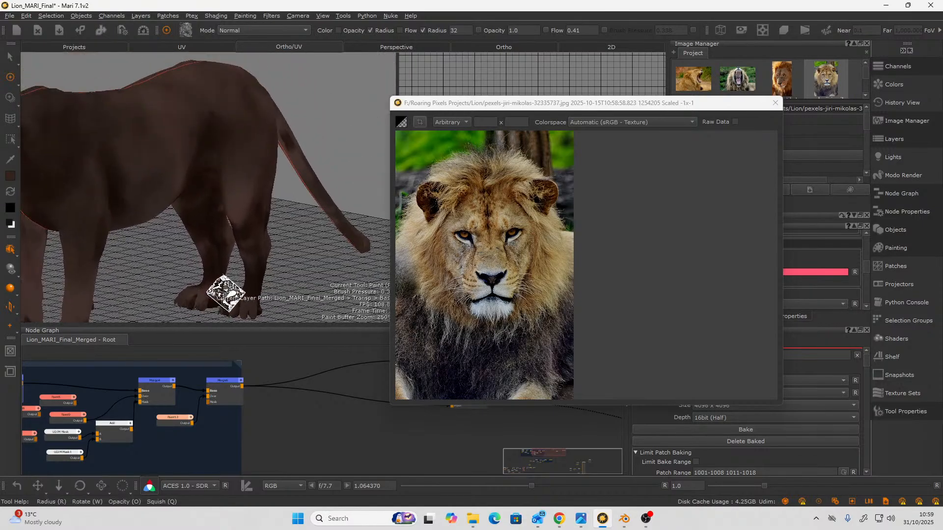
mouse_move(226, 293)
left_mouse_down("alt")
mouse_move(273, 242)
mouse_move(261, 248)
mouse_move(280, 200)
mouse_move(329, 197)
mouse_move(271, 208)
mouse_move(272, 183)
mouse_move(209, 172)
mouse_move(339, 251)
mouse_move(210, 206)
mouse_move(268, 205)
mouse_move(257, 187)
mouse_move(231, 234)
mouse_move(215, 219)
mouse_move(246, 230)
left_mouse_up("alt")
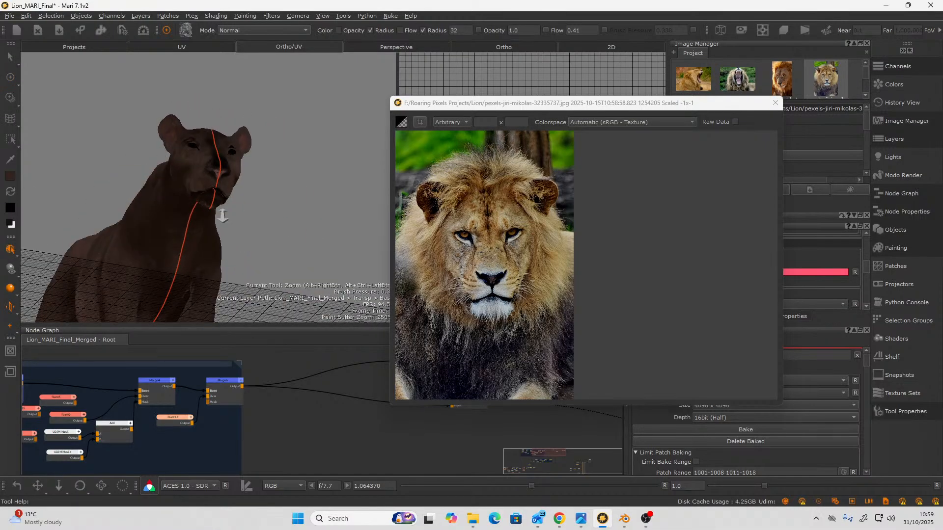
right_click_drag(222, 215, 267, 208, "alt")
mouse_move(267, 208)
left_mouse_down("alt")
mouse_move(209, 200)
mouse_move(238, 211)
mouse_move(225, 213)
left_mouse_up("alt")
right_click_drag(225, 213, 171, 227, "alt")
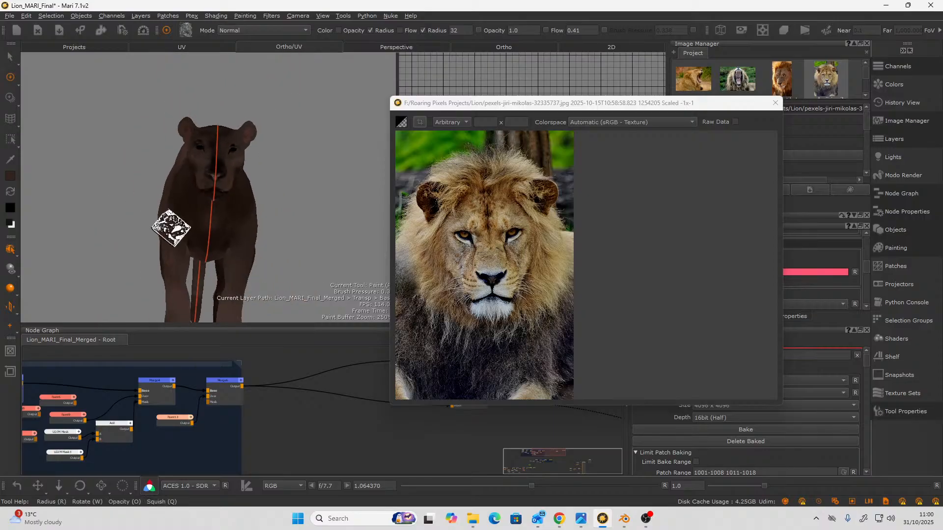
mouse_move(171, 228)
left_mouse_down("alt")
mouse_move(199, 228)
mouse_move(181, 232)
left_mouse_up("alt")
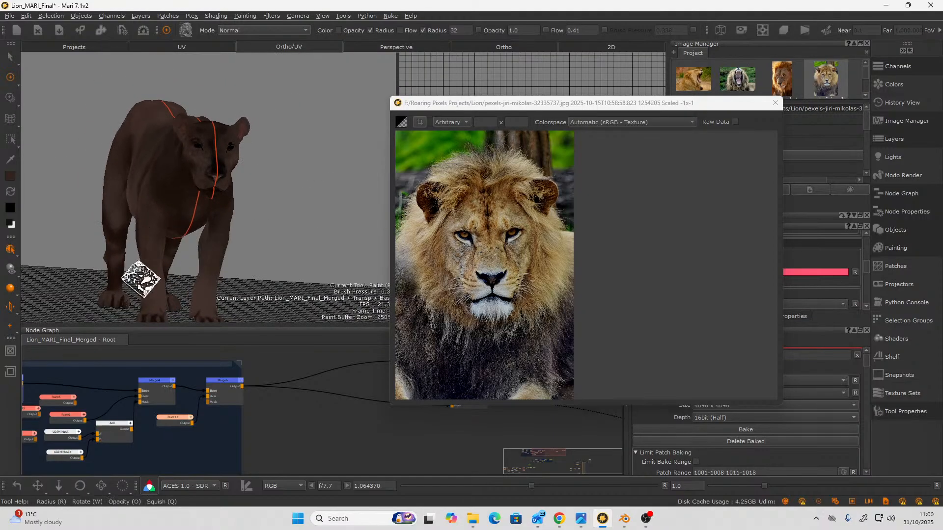
mouse_move(249, 254)
left_mouse_down("alt")
mouse_move(249, 265)
mouse_move(250, 253)
left_mouse_up("alt")
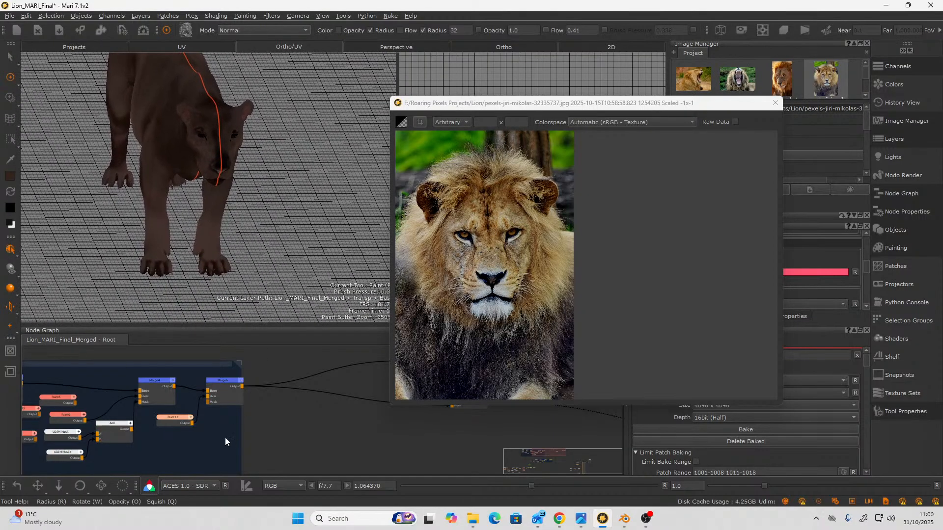
Insert a new Merge node after the last Merge in the node chain and position it at the end.
scroll(223, 420, "up", 1)
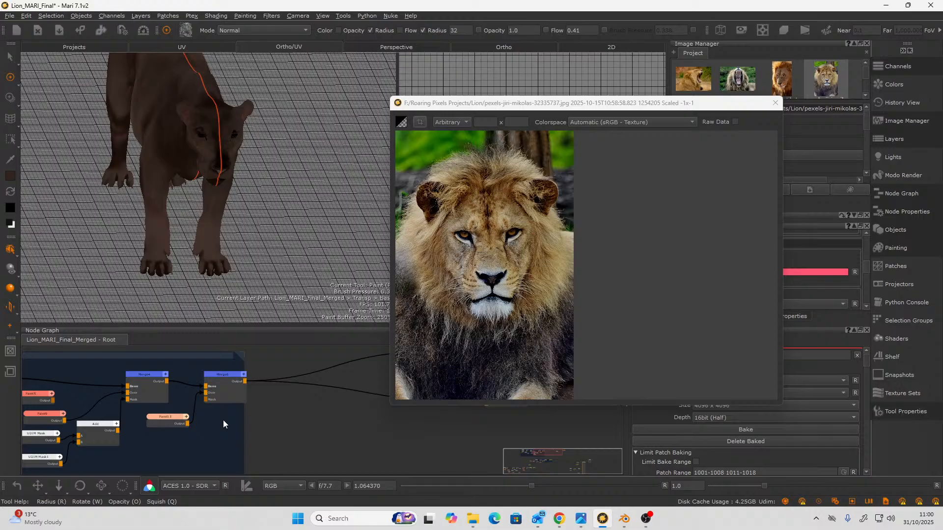
scroll(229, 379, "down", 2)
scroll(230, 374, "up", 2)
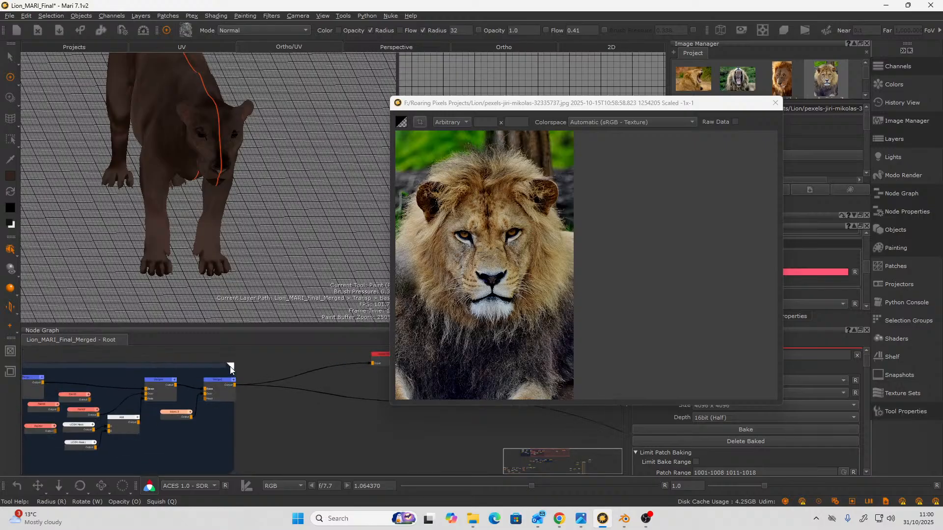
scroll(240, 386, "up", 2)
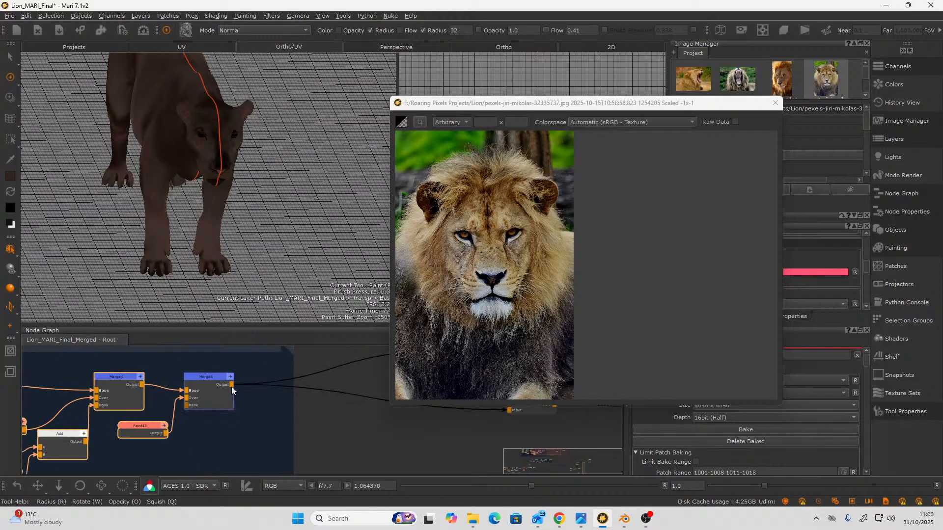
left_click(214, 383)
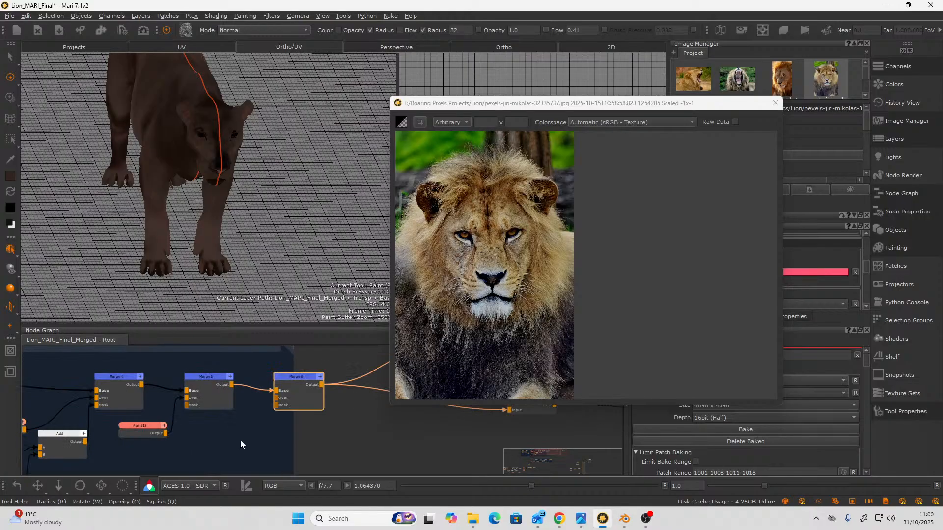
scroll(240, 440, "down", 1)
left_click_drag(286, 393, 266, 411)
scroll(232, 436, "down", 3)
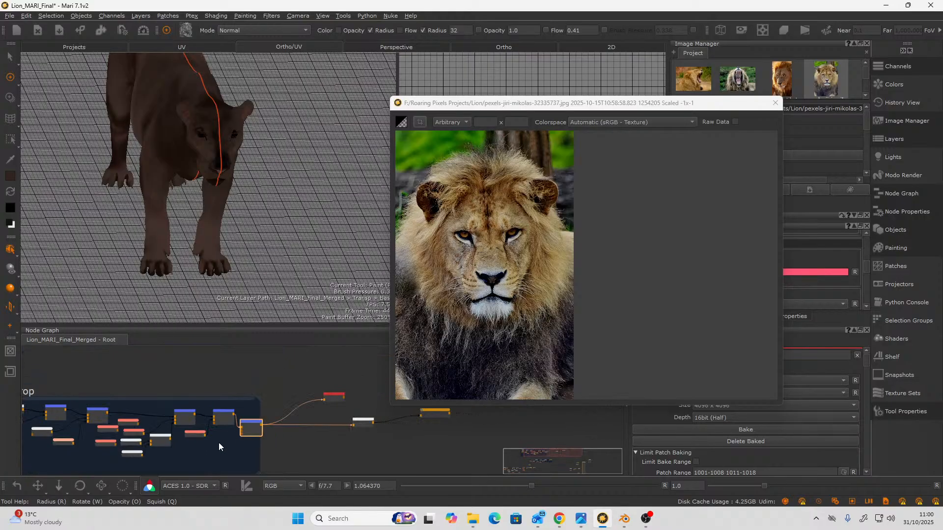
View the Paint node that feeds the Mask input of the Cloud layer's Merge node on the model.
middle_click_drag(219, 443, 284, 409)
scroll(243, 420, "up", 2)
mouse_move(92, 425)
middle_mouse_down()
mouse_move(192, 444)
mouse_move(193, 455)
mouse_move(148, 483)
mouse_move(199, 460)
middle_mouse_up()
scroll(179, 437, "up", 3)
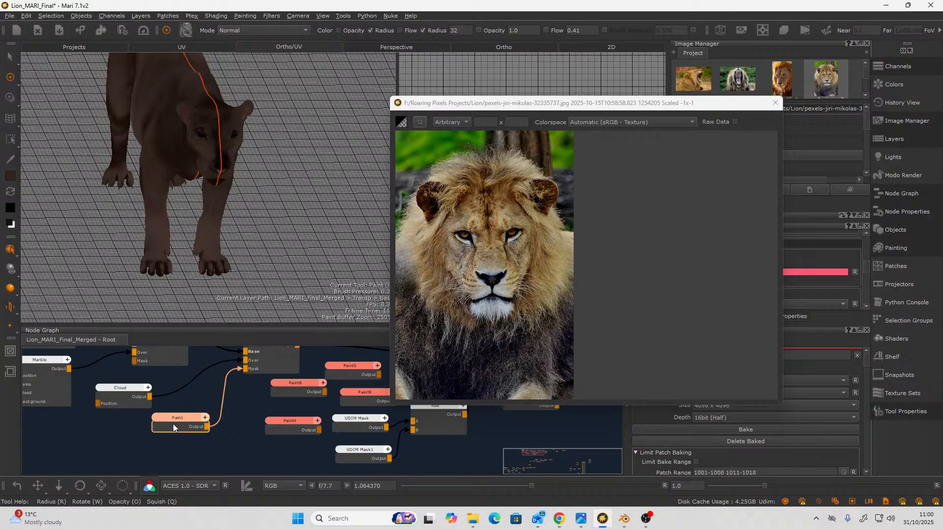
key("1")
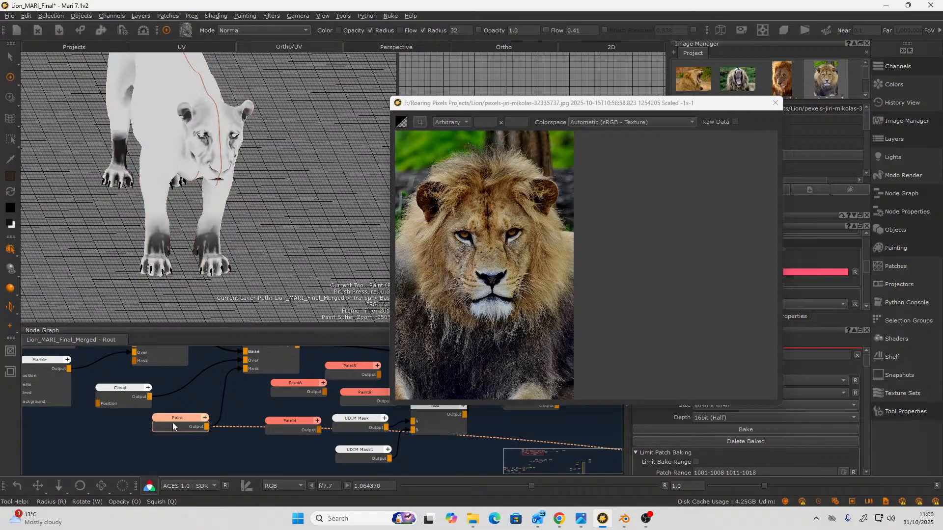
left_click(180, 413)
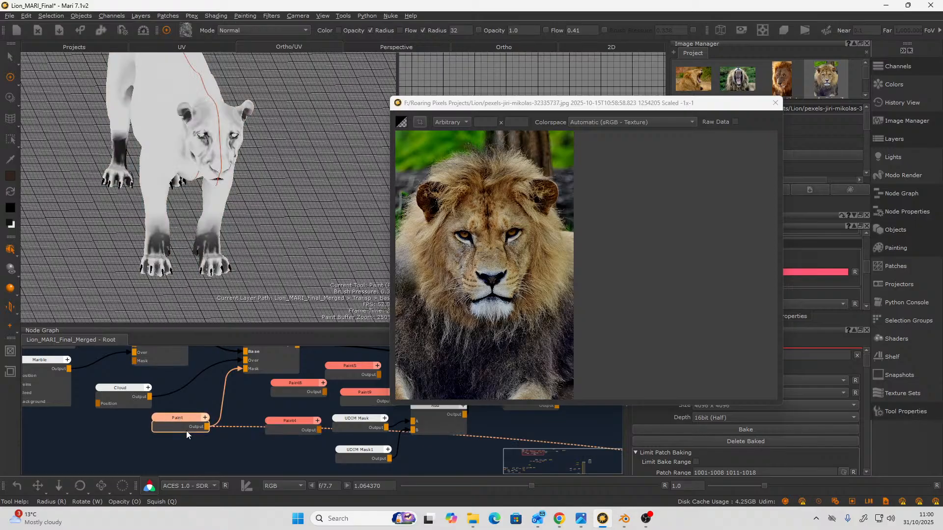
Add a Paint node beside the new Merge node and connect its output to the Merge's Over input.
scroll(187, 431, "down", 5)
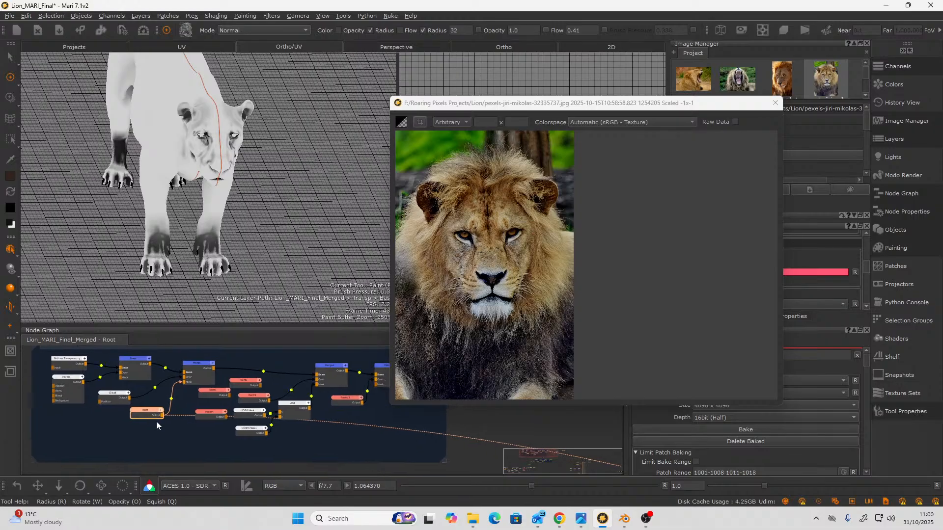
middle_click_drag(174, 443, 105, 431)
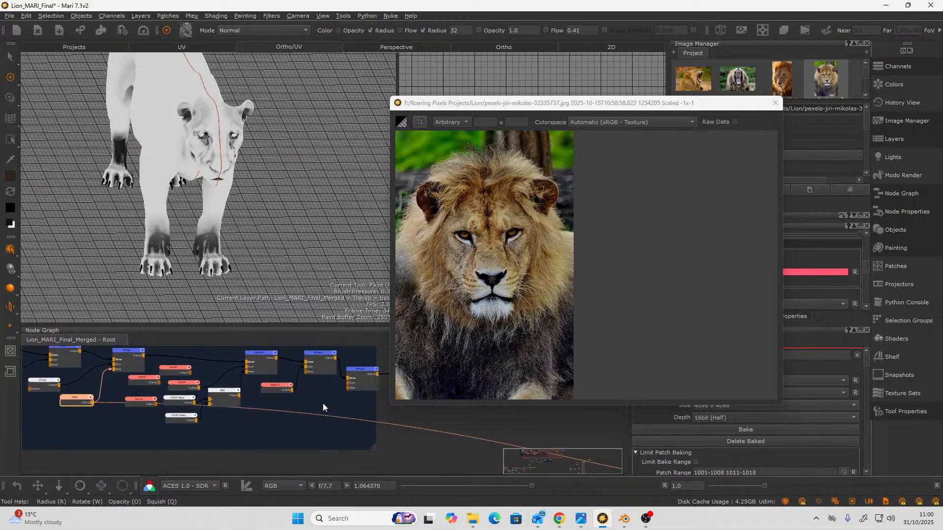
key("p")
scroll(314, 419, "up", 5)
middle_click_drag(313, 420, 190, 470)
scroll(230, 444, "up", 1)
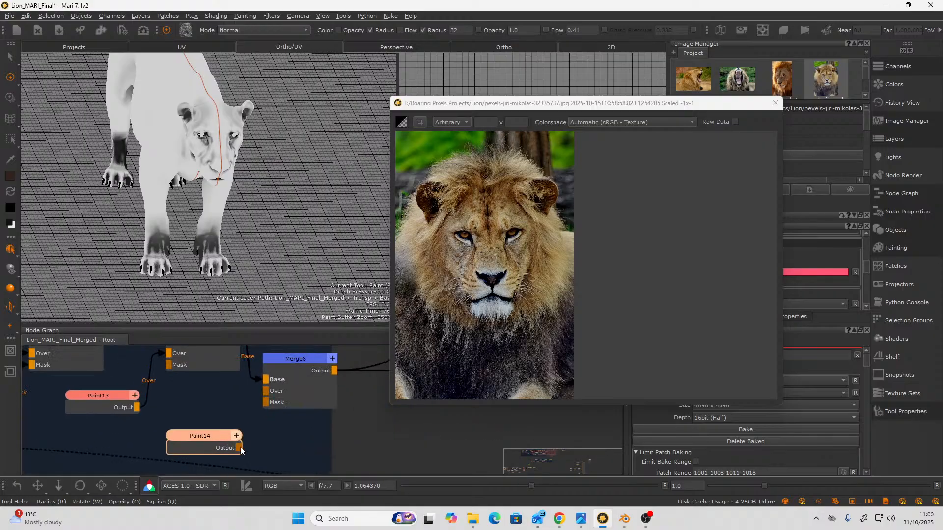
left_click_drag(251, 395, 266, 390)
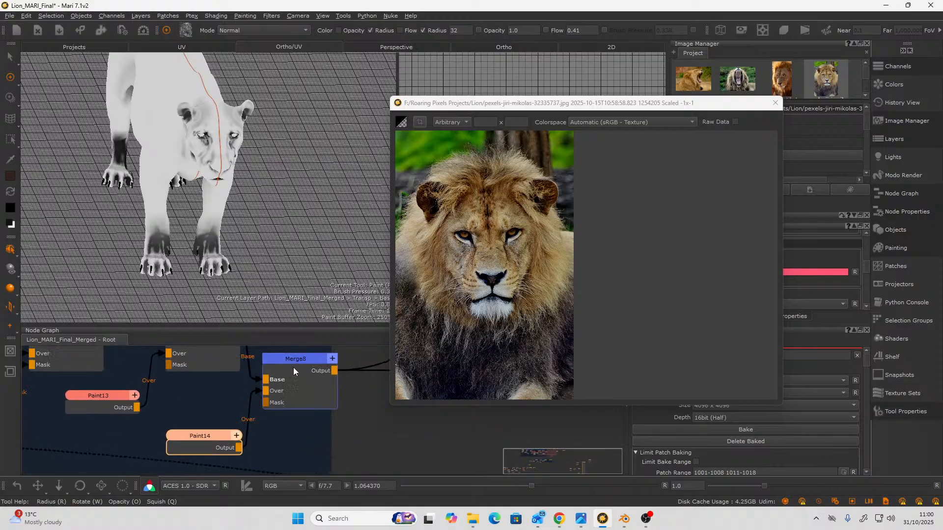
Close the lion reference photo and set the new Merge node's blend mode to Multiply.
left_click(296, 361)
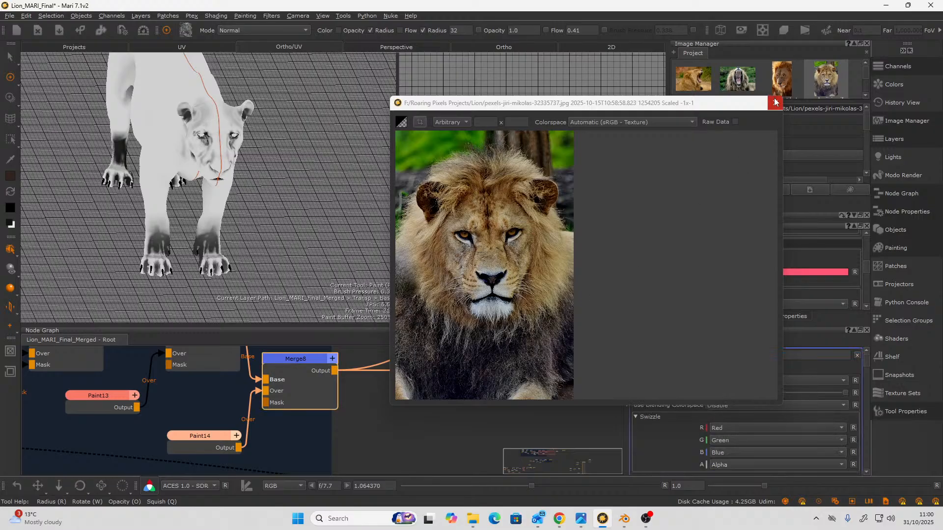
left_click(775, 102)
left_click(821, 381)
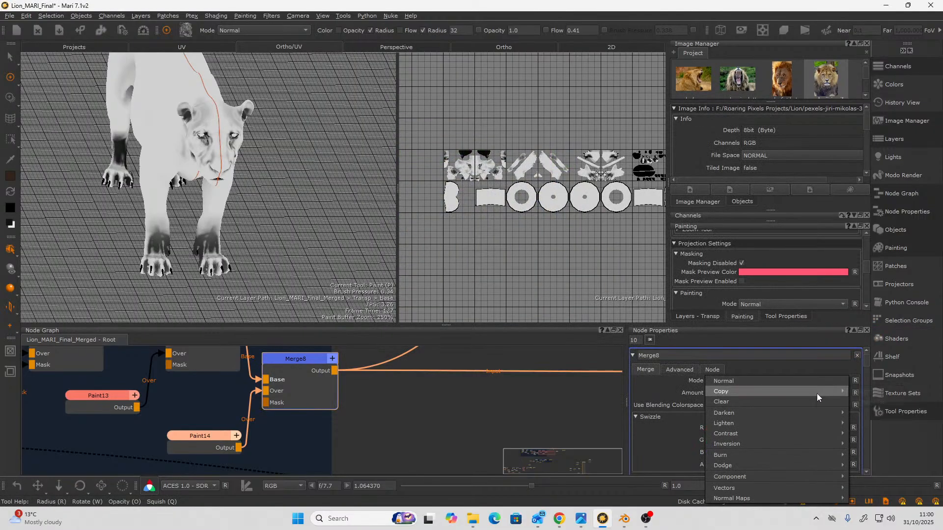
mouse_move(815, 412)
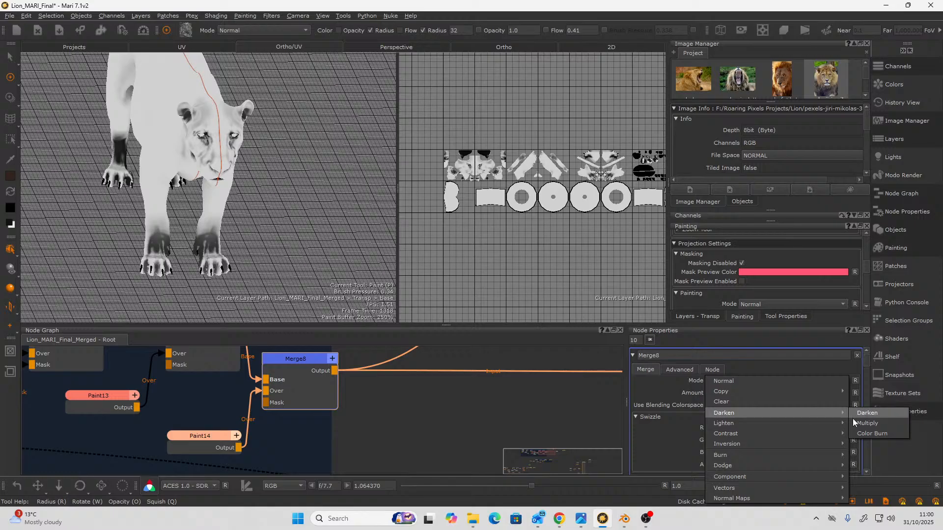
left_click(865, 423)
View the Diffuse Color broadcast node on the model and examine the lion's head, ears and back with it.
scroll(384, 412, "down", 3)
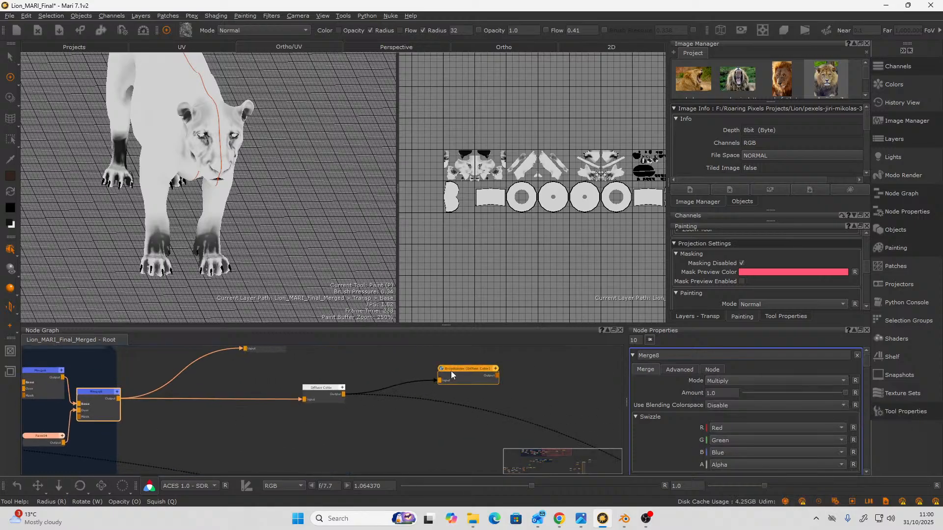
left_click(451, 370)
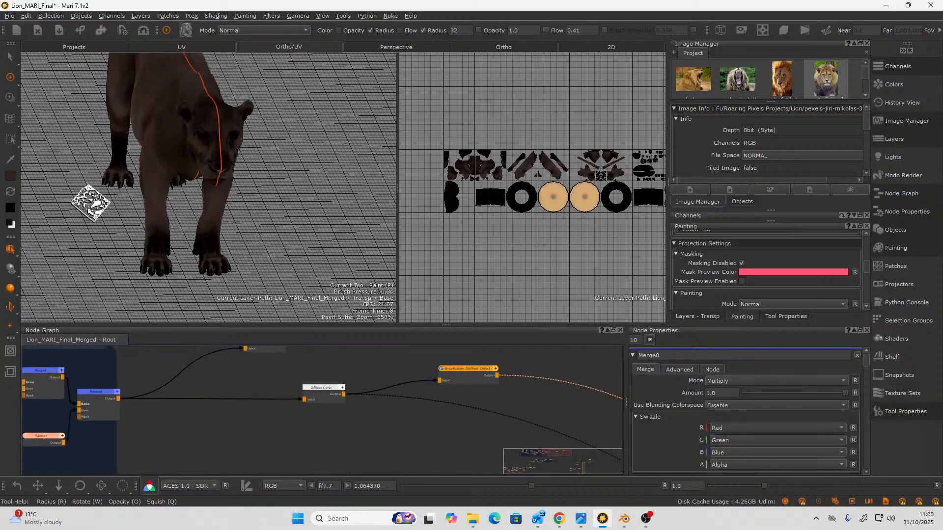
mouse_move(252, 250)
left_mouse_down("alt")
mouse_move(236, 230)
mouse_move(210, 256)
left_mouse_up("alt")
right_click_drag(211, 257, 221, 214, "alt")
middle_click_drag(221, 215, 162, 294, "alt")
right_click_drag(162, 294, 229, 254, "alt")
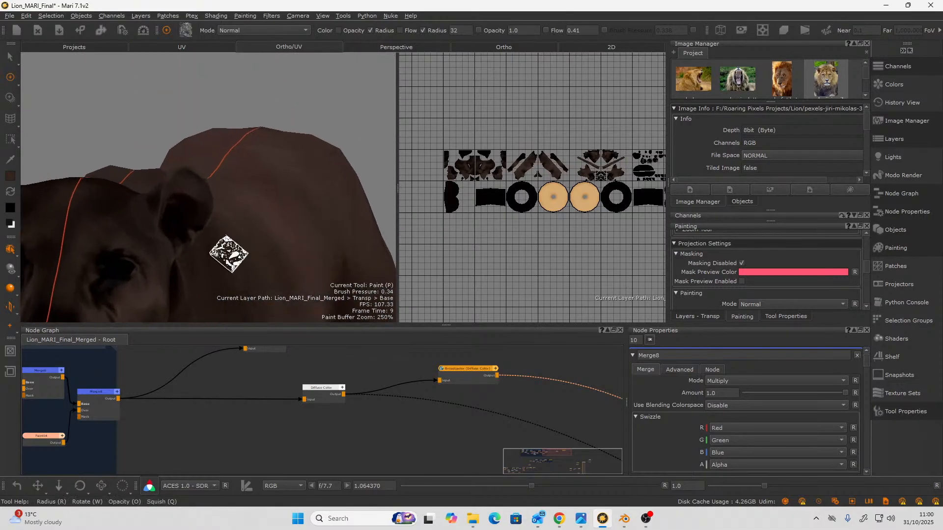
middle_click_drag(194, 271, 245, 192, "alt")
left_click_drag(172, 230, 248, 227, "alt")
right_click_drag(248, 228, 190, 246, "alt")
left_click_drag(189, 246, 94, 240, "alt")
Compare the model viewed from the previous Merge node with the new Multiply Merge node.
middle_click_drag(205, 442, 383, 435)
scroll(278, 408, "up", 2)
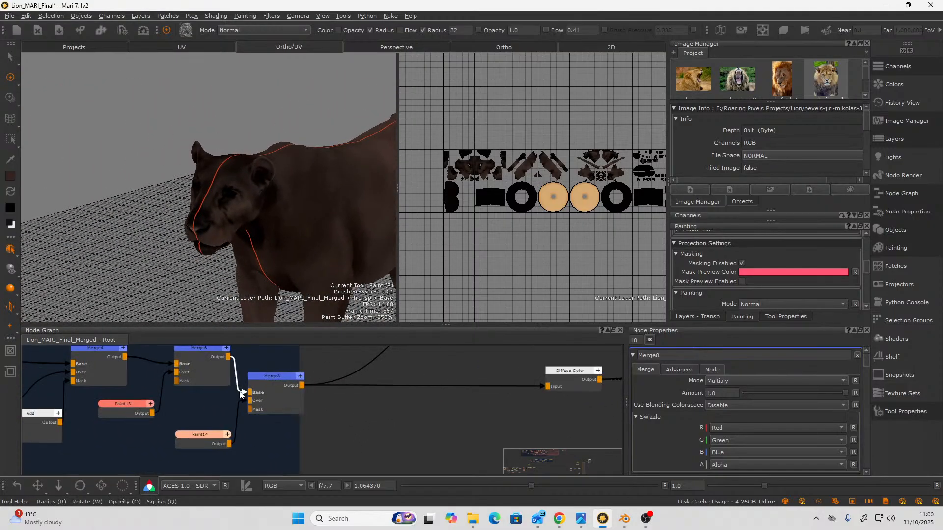
key("v")
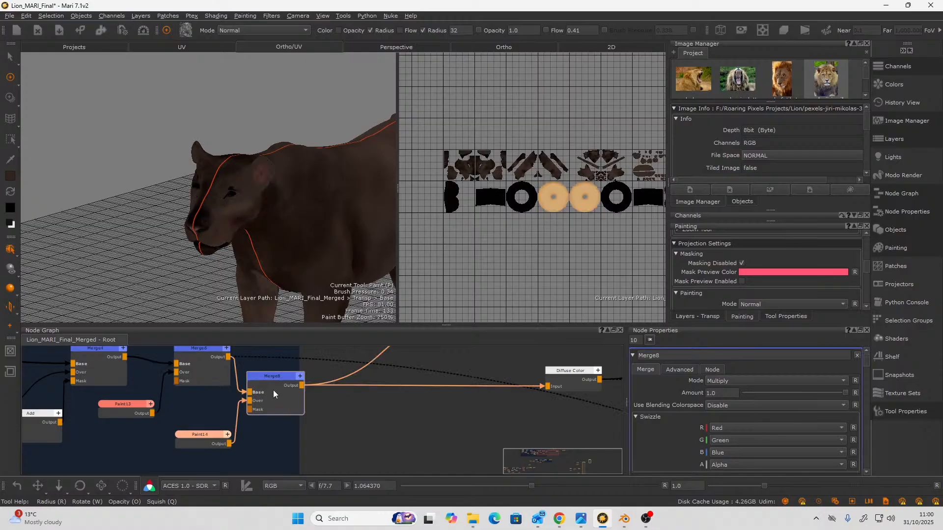
key("v")
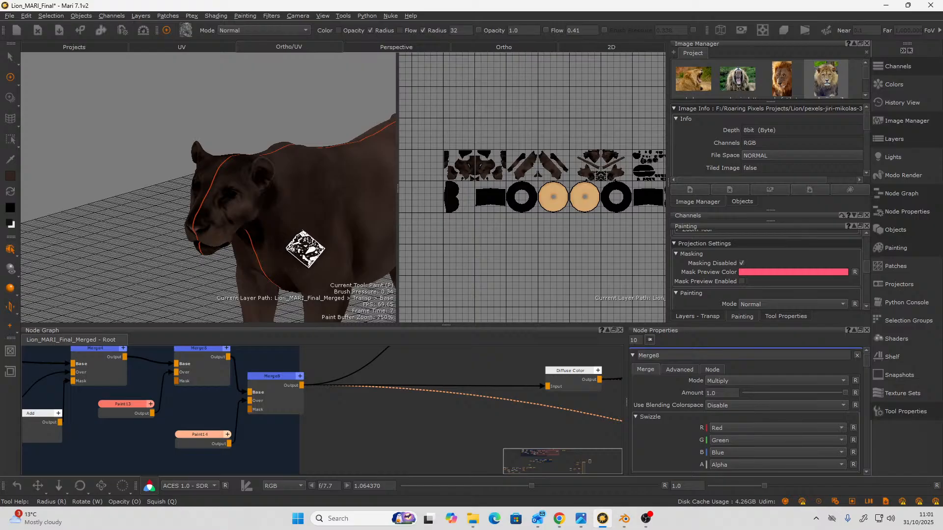
Examine the multiplied paint around the lion's eyes, face and chest from both sides.
scroll(305, 249, "up", 5)
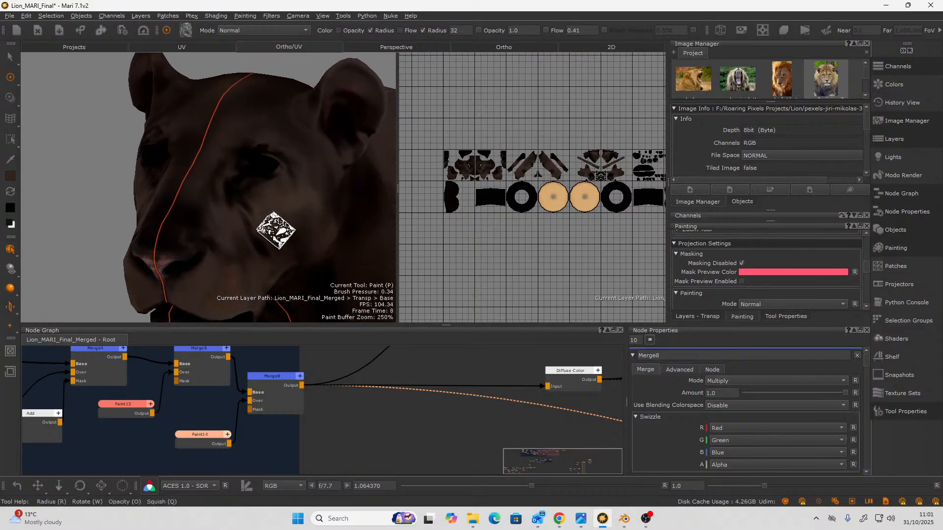
left_click_drag(158, 180, 183, 249, "alt")
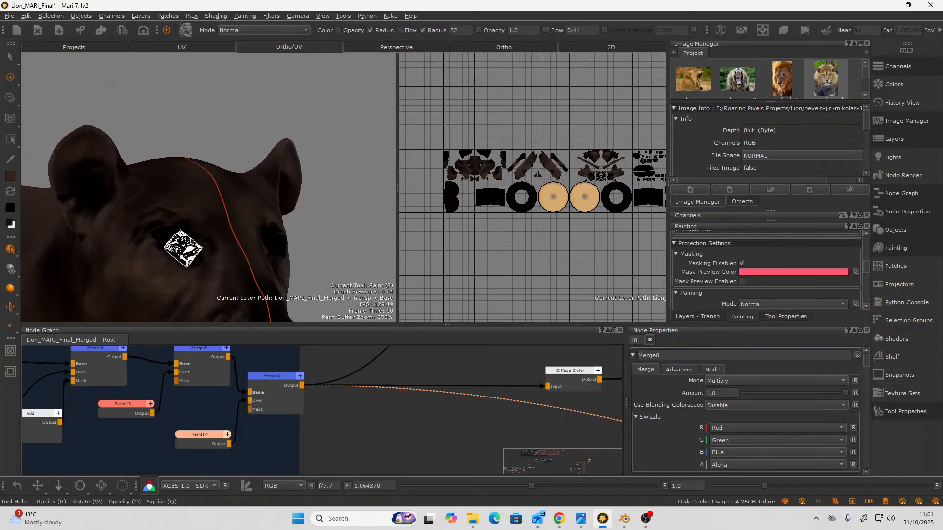
scroll(182, 249, "up", 5)
middle_click_drag(183, 249, 265, 153, "alt")
scroll(235, 196, "up", 2)
mouse_move(235, 196)
left_mouse_down("alt")
mouse_move(198, 214)
mouse_move(205, 200)
left_mouse_up("alt")
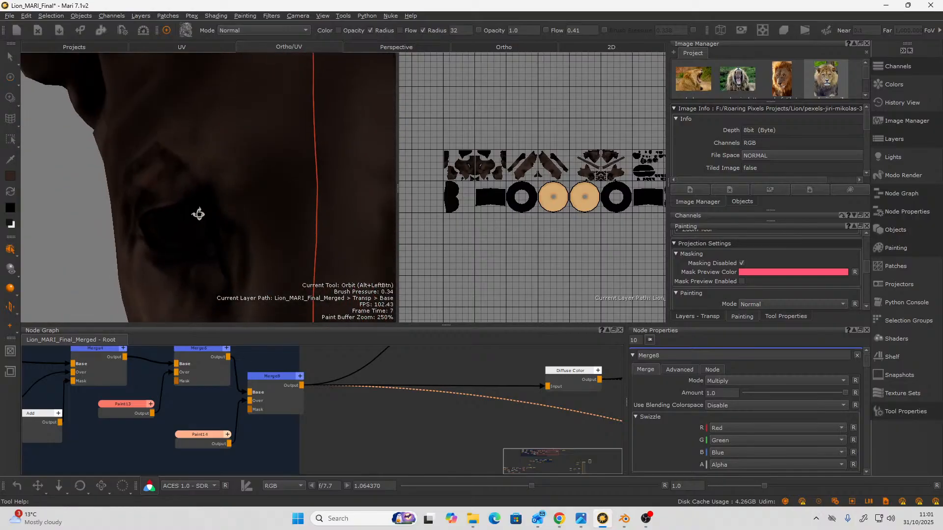
scroll(158, 242, "down", 4)
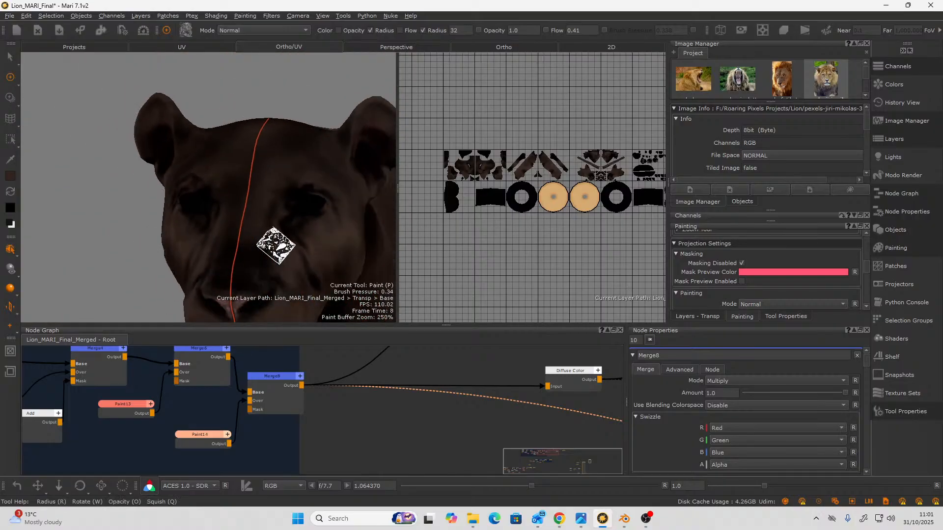
middle_click_drag(276, 246, 228, 164, "alt")
right_click_drag(249, 249, 160, 286, "alt")
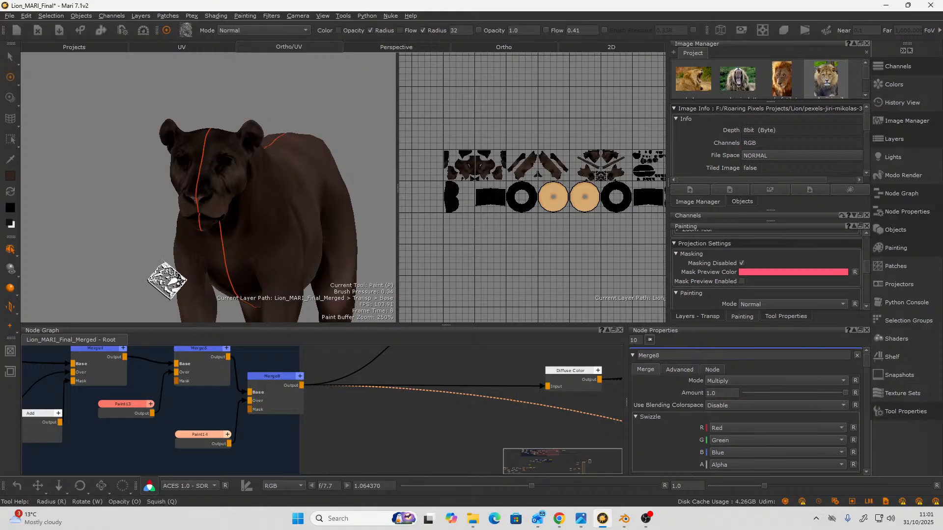
left_click_drag(167, 280, 246, 269, "alt")
Rebake the Bake Point node and connect its output to the Diffuse Color node's input.
scroll(437, 438, "down", 2)
middle_click_drag(438, 436, 402, 462)
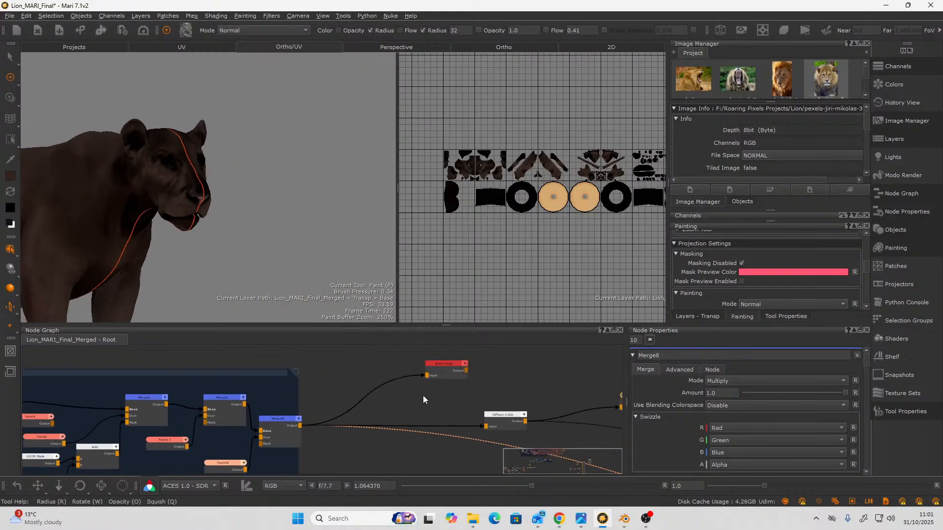
left_click(438, 364)
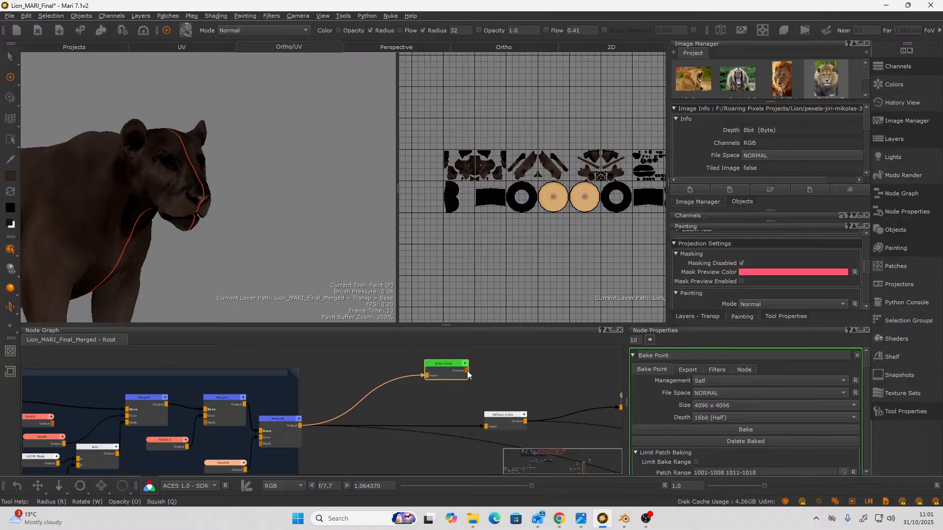
left_click_drag(467, 371, 488, 433)
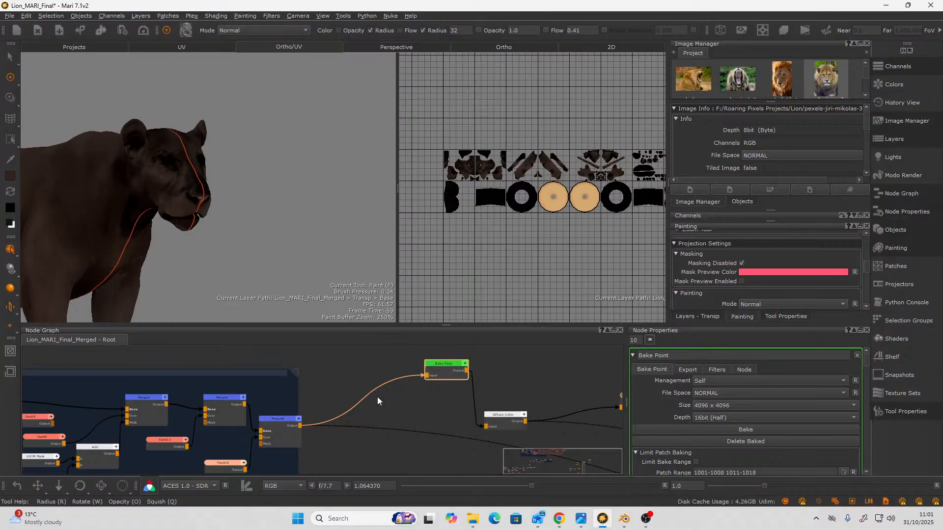
scroll(377, 397, "down", 3)
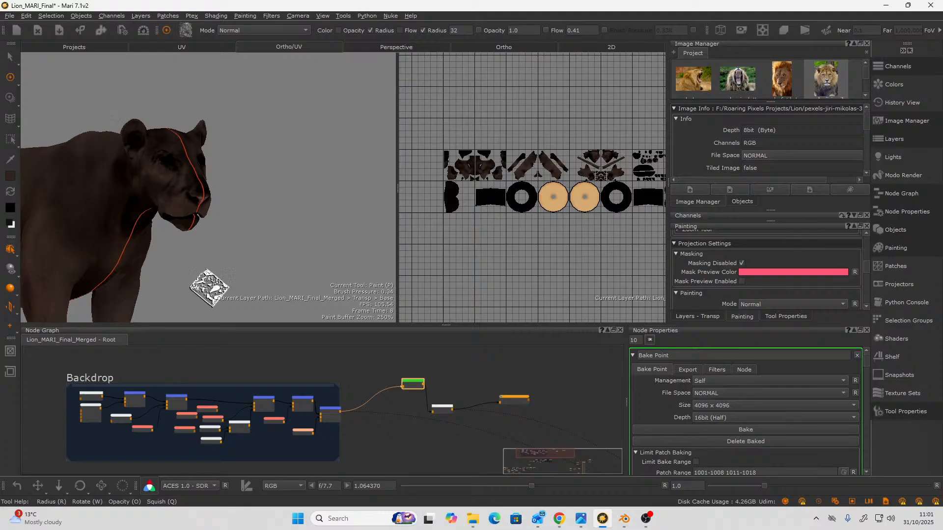
Export the Diffuse Color channel as 16-bit half EXR tiles to the MARI folder, overwriting the existing files.
left_click(123, 30)
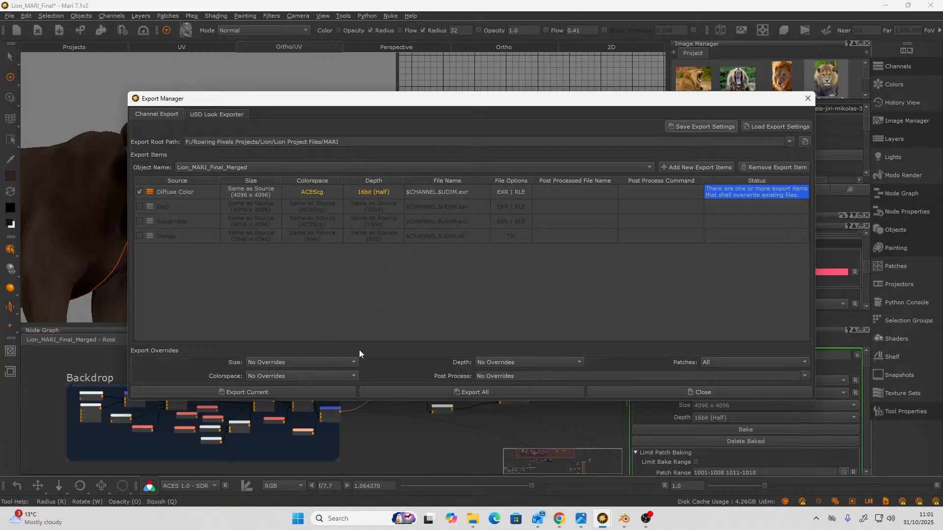
left_click(312, 392)
left_click(520, 264)
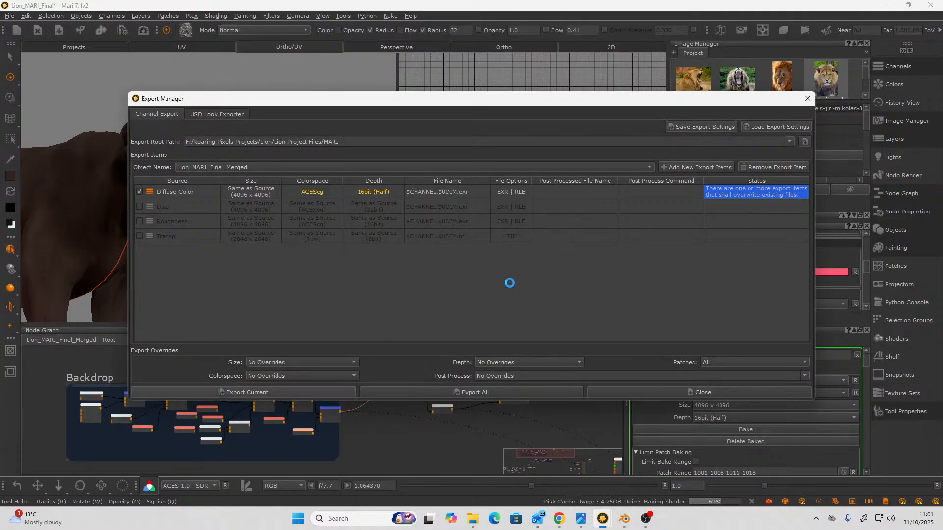
Switch to the TurnTable tests scene in Blender and select the lion's skin to show its material nodes.
mouse_move(621, 522)
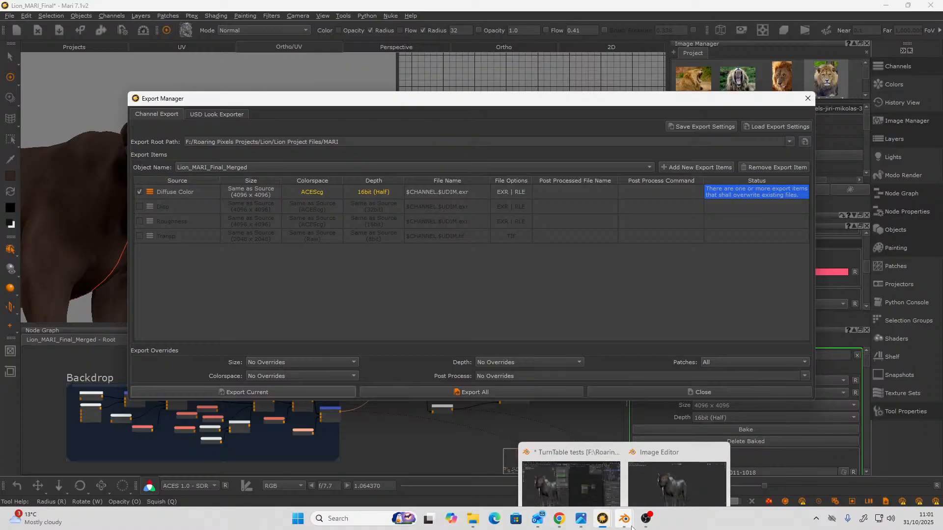
left_click(604, 486)
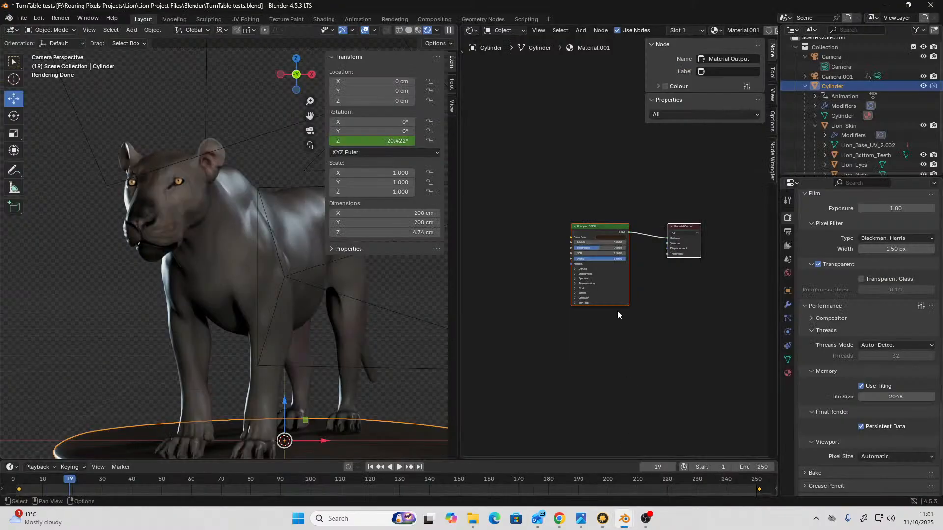
scroll(617, 310, "up", 1)
left_click(225, 240)
middle_click_drag(641, 376, 606, 387)
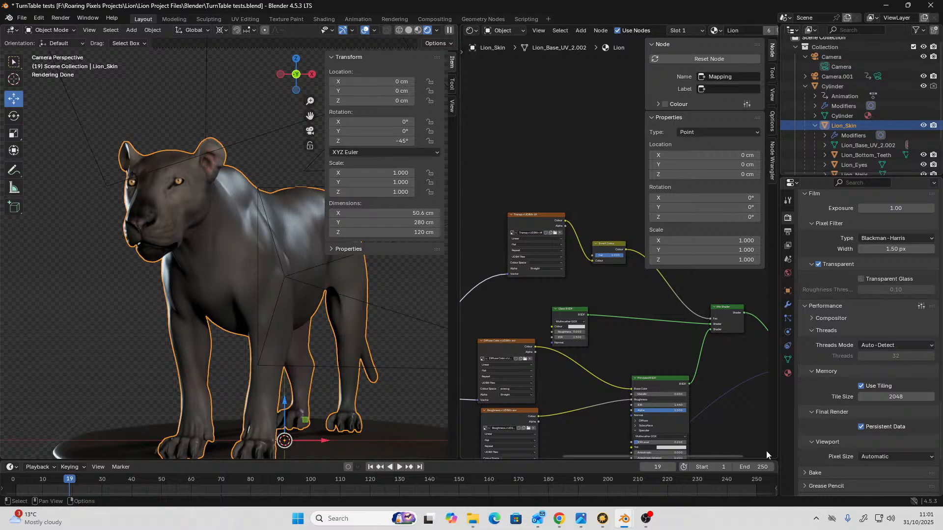
Reveal the render colour management settings and widen the shader editor beside the viewport.
scroll(866, 367, "down", 4)
scroll(866, 367, "down", 4)
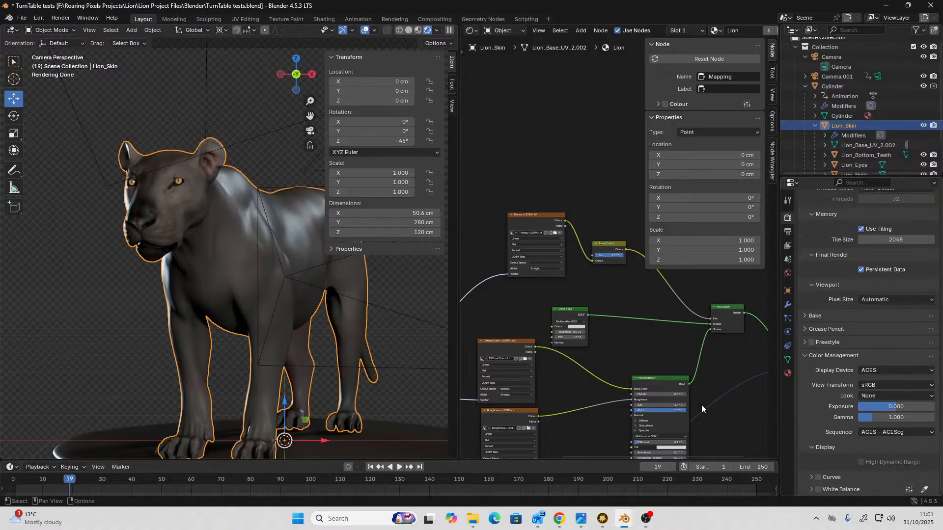
scroll(503, 336, "down", 2)
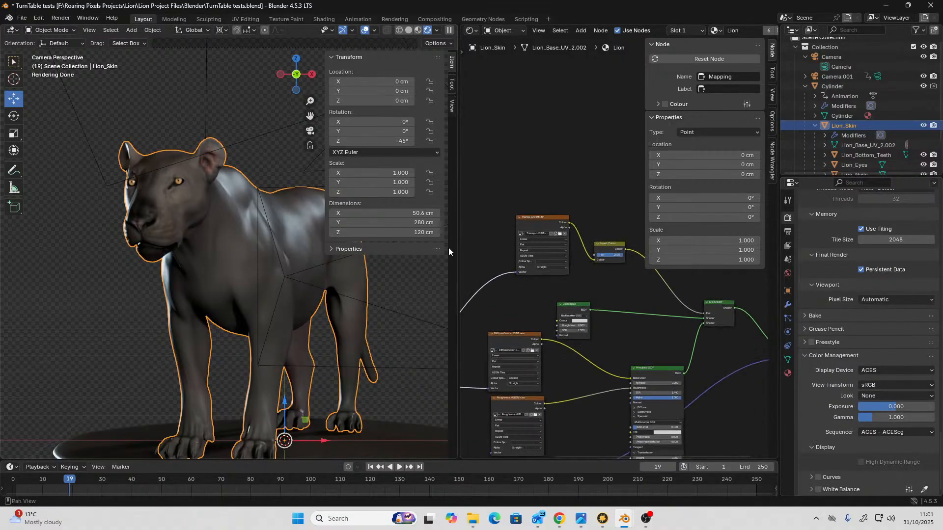
left_click_drag(459, 263, 425, 263)
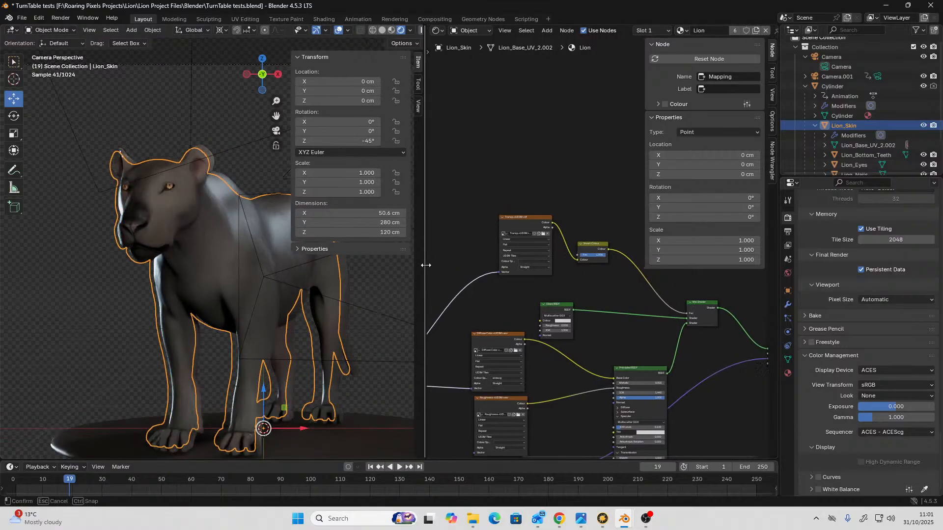
Examine the lion material's texture, displacement and Principled BSDF nodes.
scroll(588, 316, "down", 2)
middle_click_drag(719, 397, 687, 364)
scroll(663, 345, "up", 1)
middle_click_drag(663, 345, 701, 342)
middle_click_drag(700, 377, 759, 353)
scroll(734, 342, "up", 1)
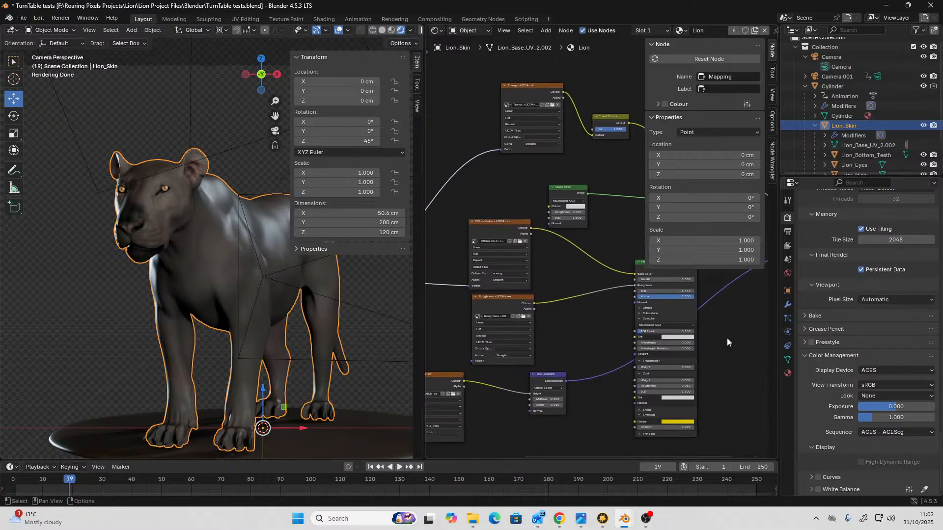
scroll(602, 420, "down", 3)
scroll(644, 307, "up", 3)
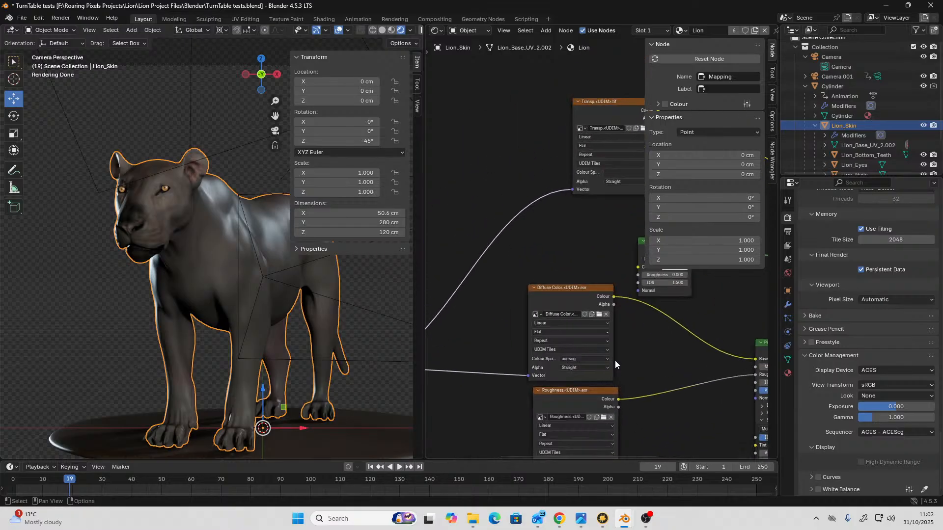
Reload the Diffuse Color image texture node from the newly exported Diffuse Color.1001.exr in the MARI folder.
scroll(615, 361, "up", 2)
scroll(591, 354, "up", 1)
left_click(597, 355)
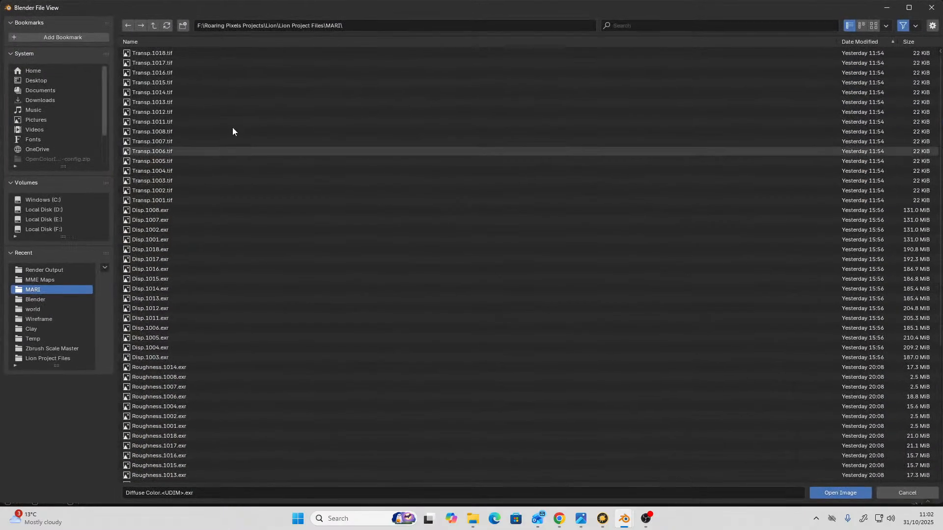
left_click(153, 25)
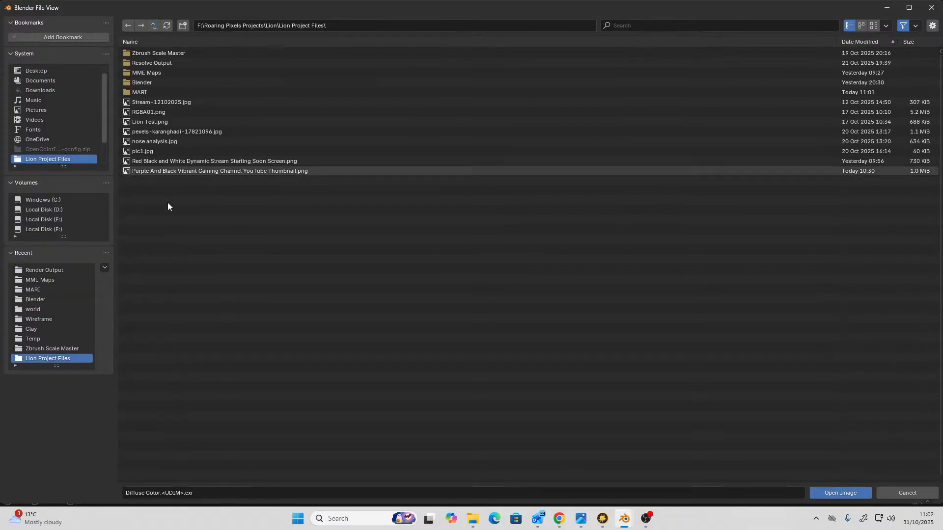
left_click(142, 92)
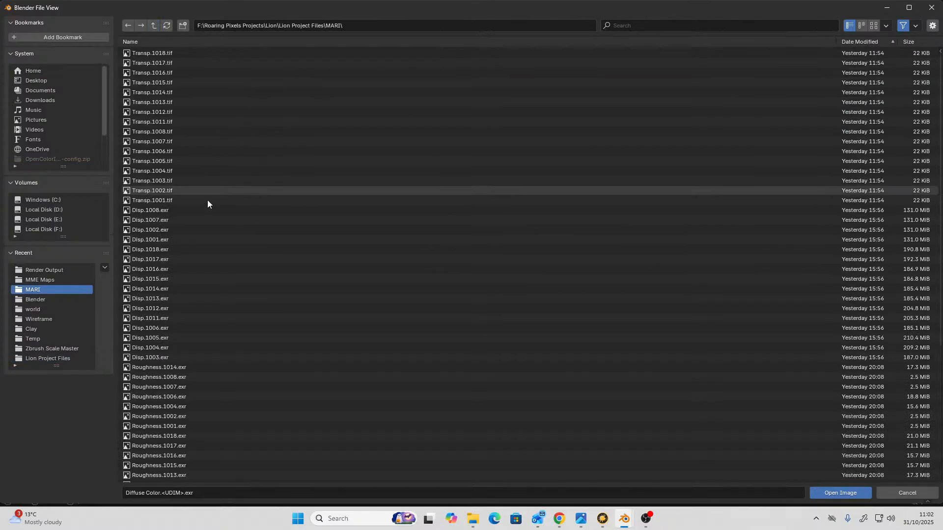
scroll(281, 278, "down", 3)
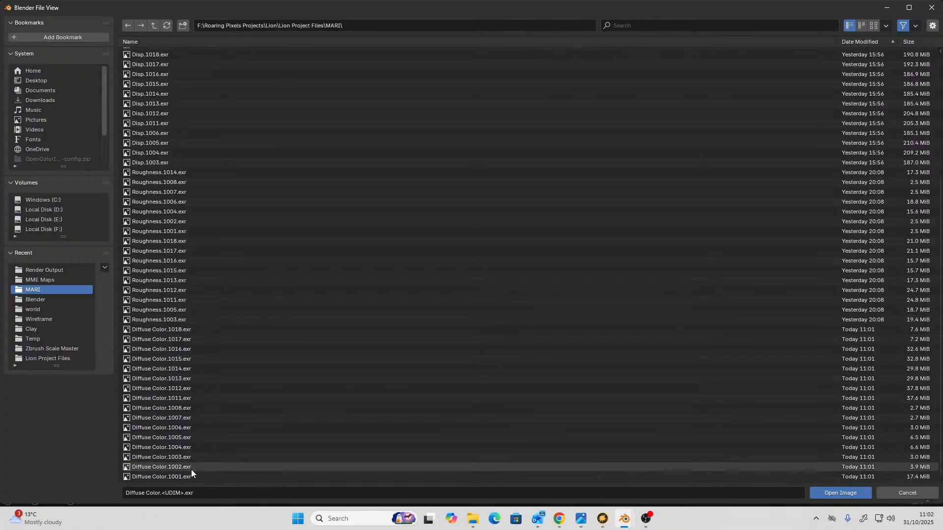
left_click(180, 476)
left_click(813, 493)
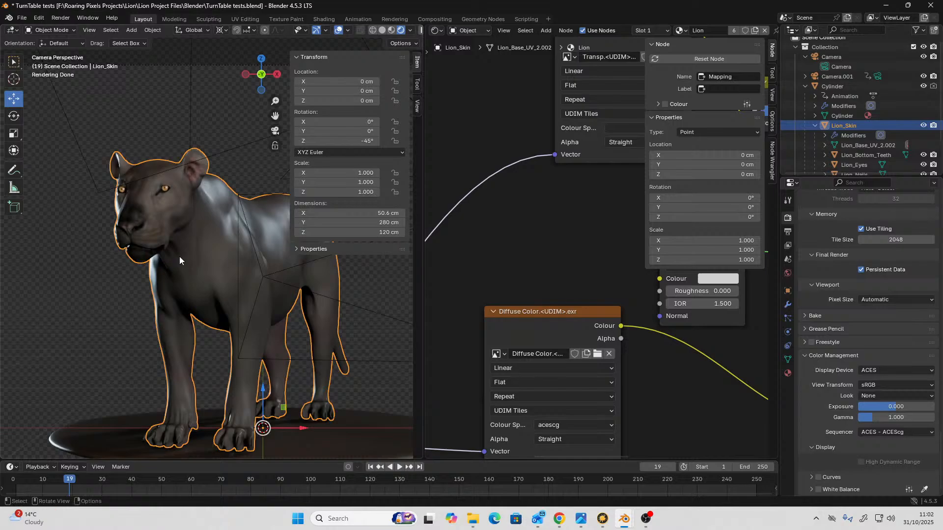
Check the reloaded diffuse colour on the rendered lion up close and from another angle.
scroll(169, 235, "up", 5)
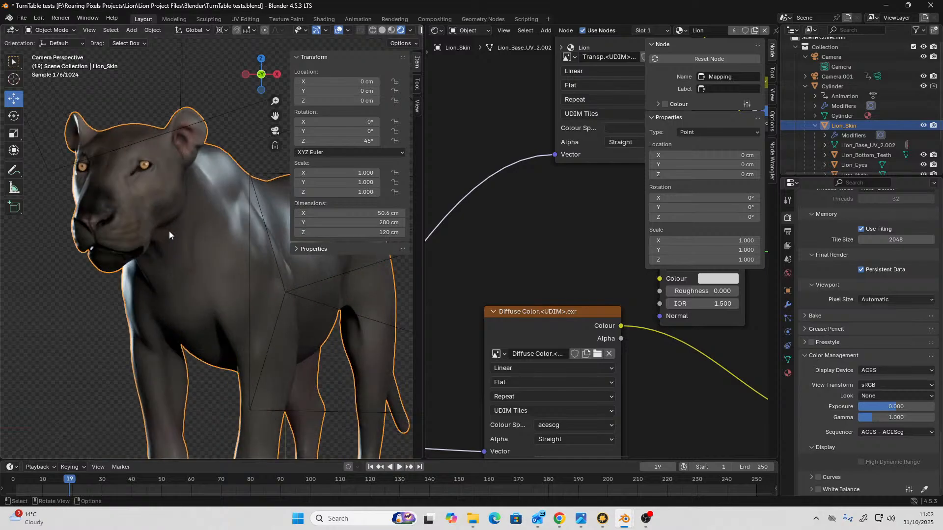
middle_click_drag(163, 246, 207, 240)
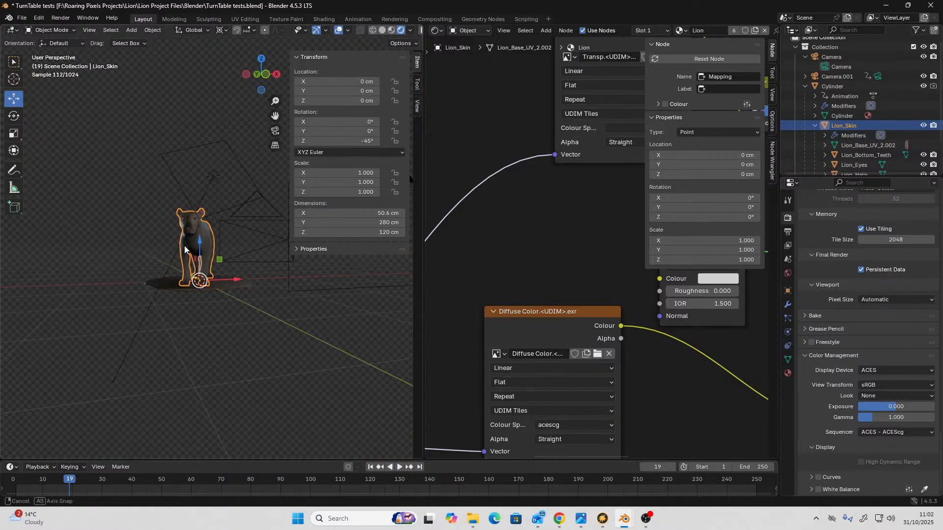
scroll(197, 246, "up", 8)
scroll(207, 242, "down", 2)
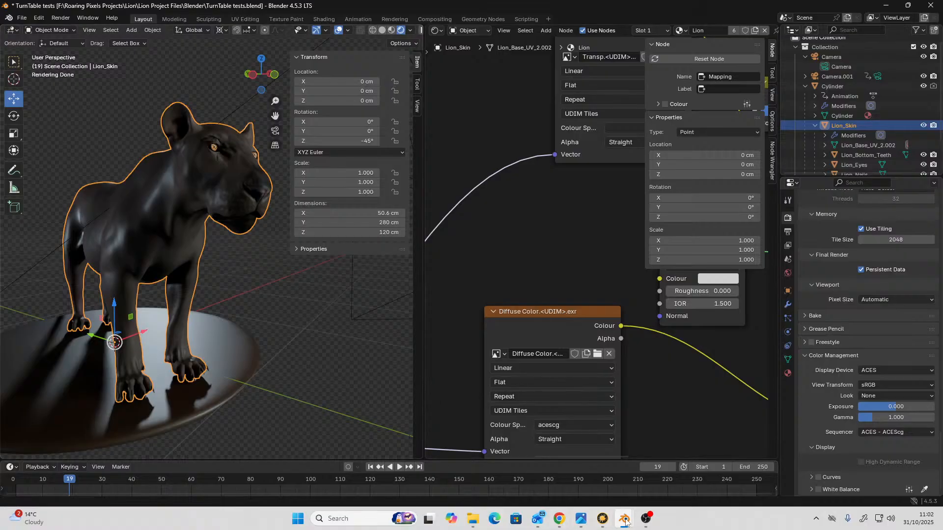
Switch to Mari to check the Diffuse Color settings in the Export Manager, and return to Blender.
mouse_move(603, 519)
left_click(597, 486)
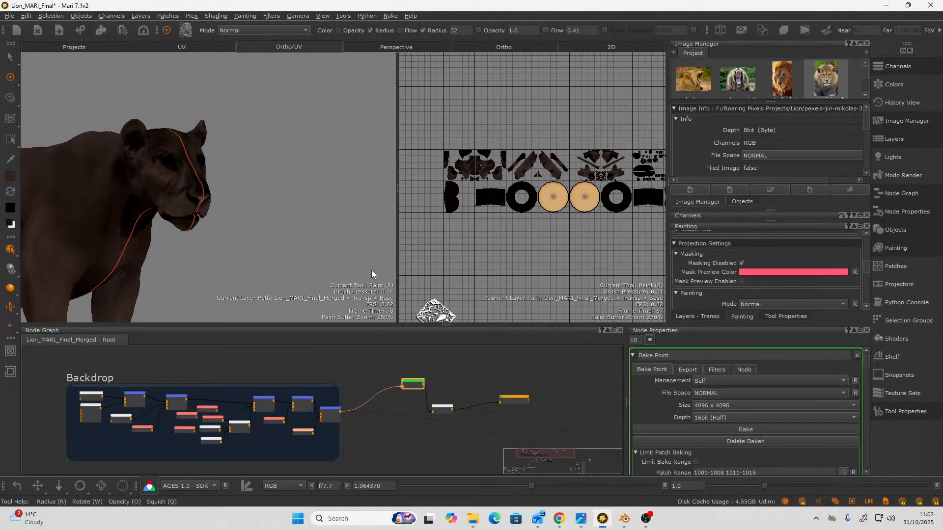
left_click(122, 30)
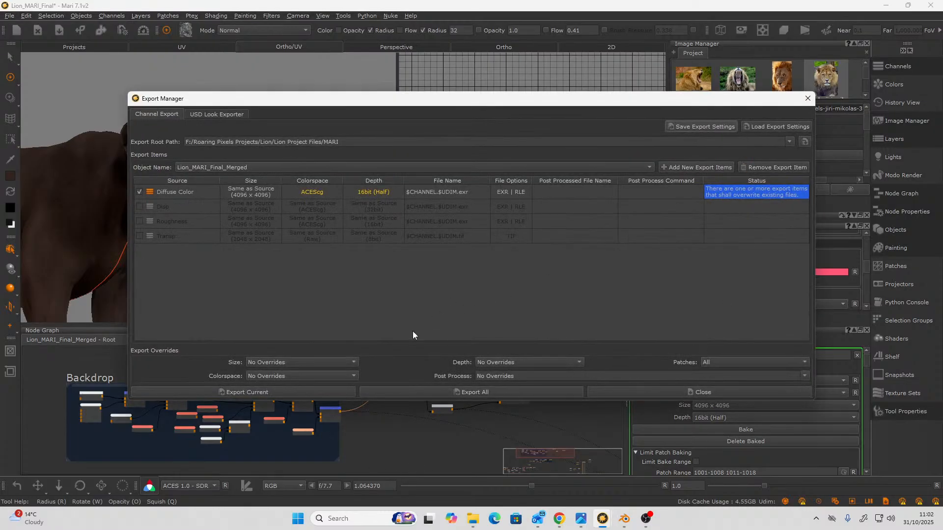
left_click(807, 99)
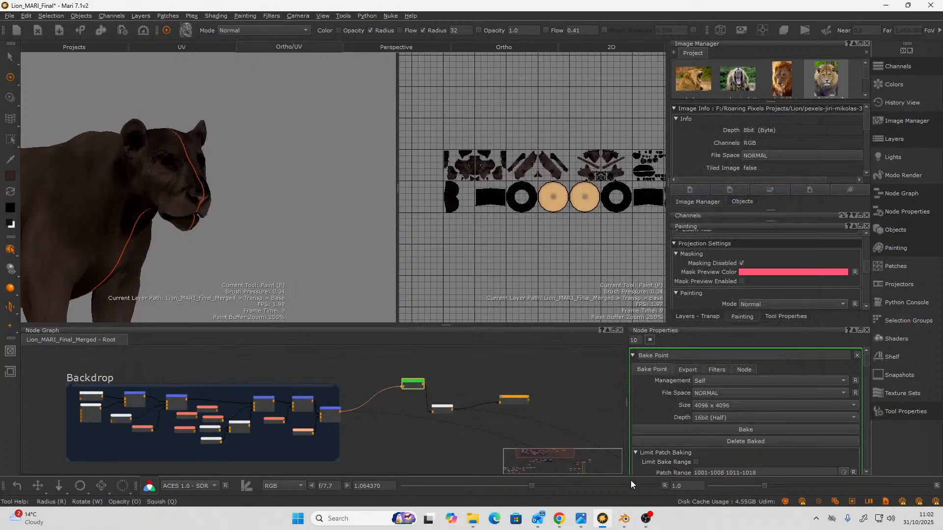
mouse_move(624, 519)
left_click(570, 468)
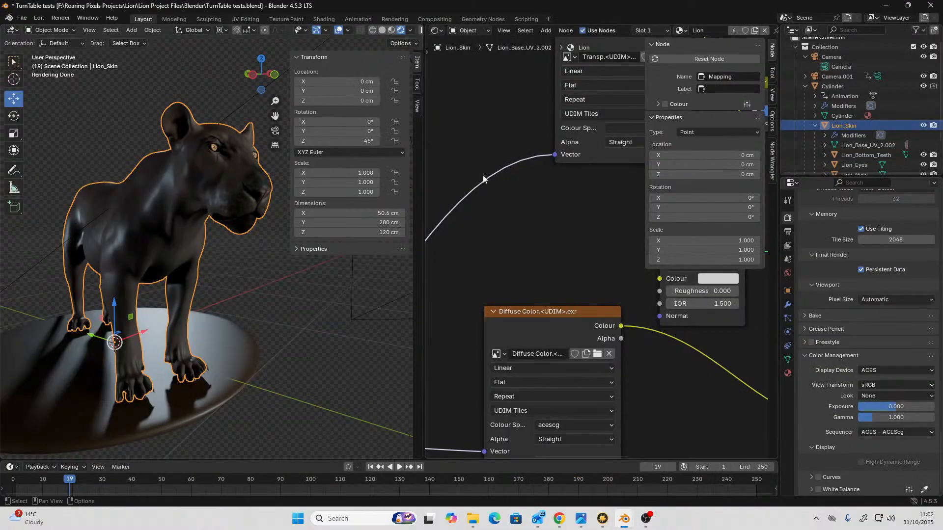
Change the Shader Editor area to a UV Editor and display the Diffuse Color.<UDIM>.exr image.
left_click(441, 33)
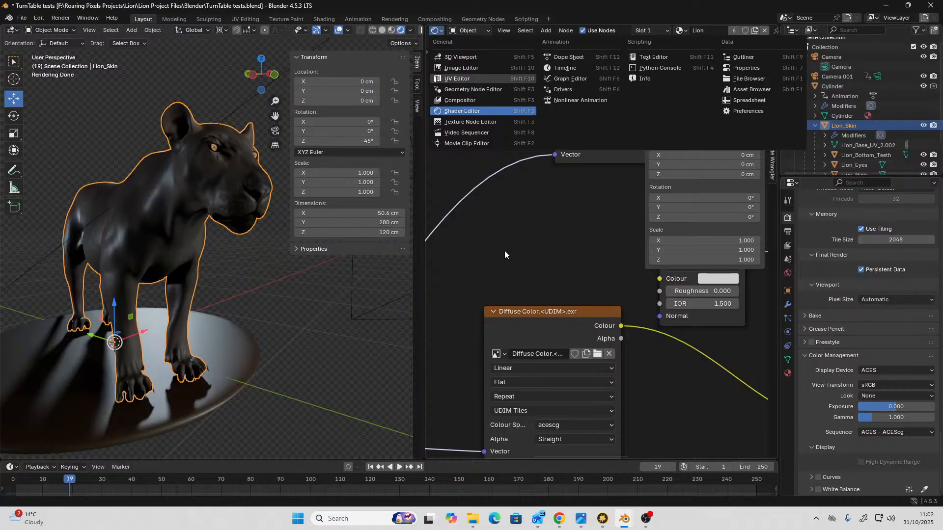
key("shift+F10")
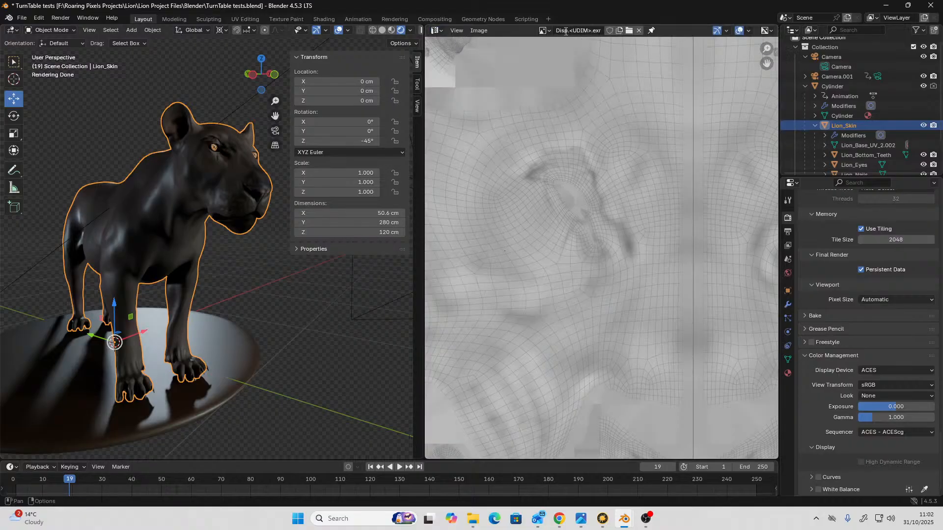
left_click(549, 31)
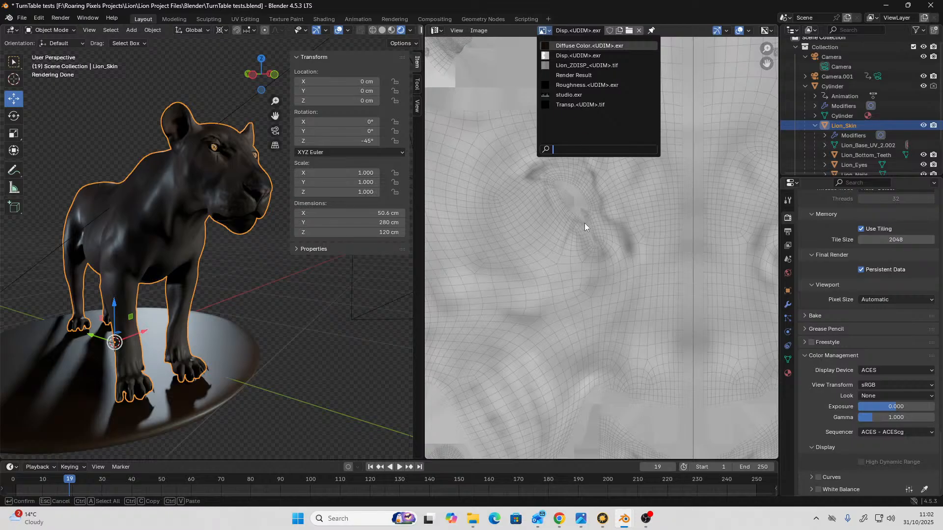
key("Return")
Examine the exported diffuse colour across the UDIM tiles, including close-ups of the paw UV shells.
scroll(583, 246, "down", 5)
scroll(652, 307, "up", 6)
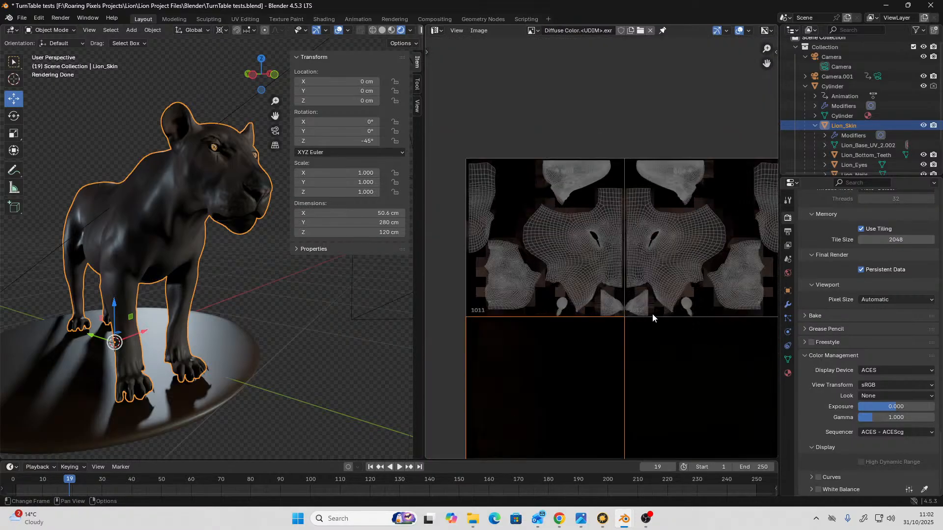
middle_click_drag(650, 299, 552, 230)
scroll(688, 334, "down", 5)
mouse_move(688, 335)
middle_mouse_down()
mouse_move(518, 269)
mouse_move(573, 307)
mouse_move(493, 308)
middle_mouse_up()
middle_click_drag(646, 267, 473, 297)
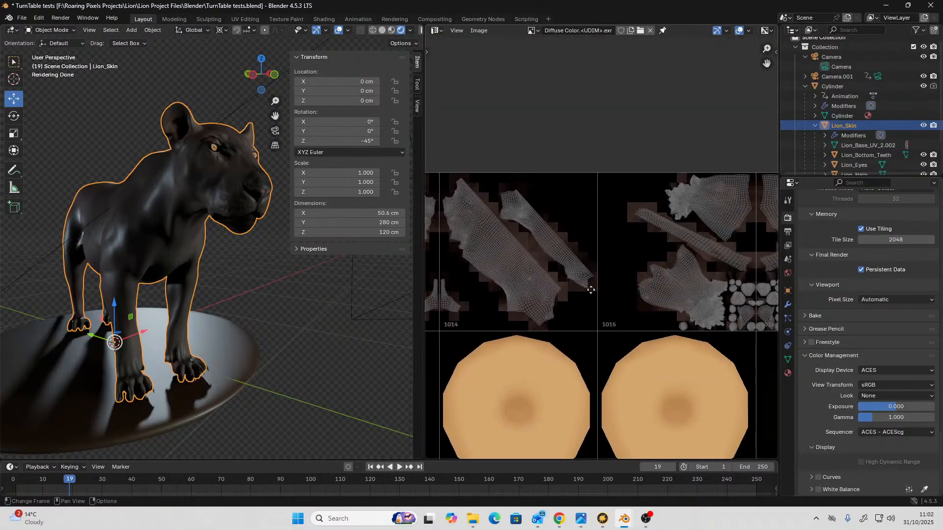
middle_click_drag(593, 290, 402, 282)
scroll(920, 278, "up", 3)
scroll(720, 278, "up", 3)
scroll(720, 278, "up", 6)
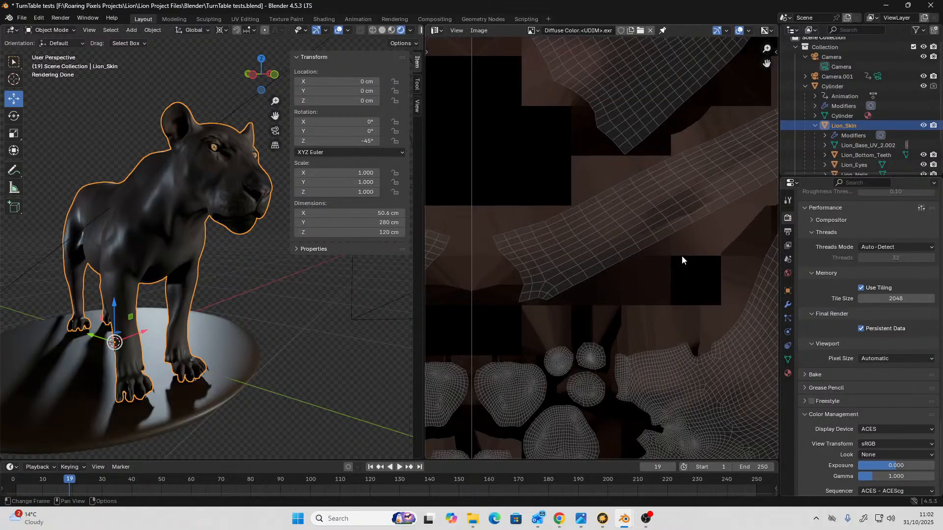
scroll(668, 254, "down", 4)
middle_click_drag(662, 383, 641, 237)
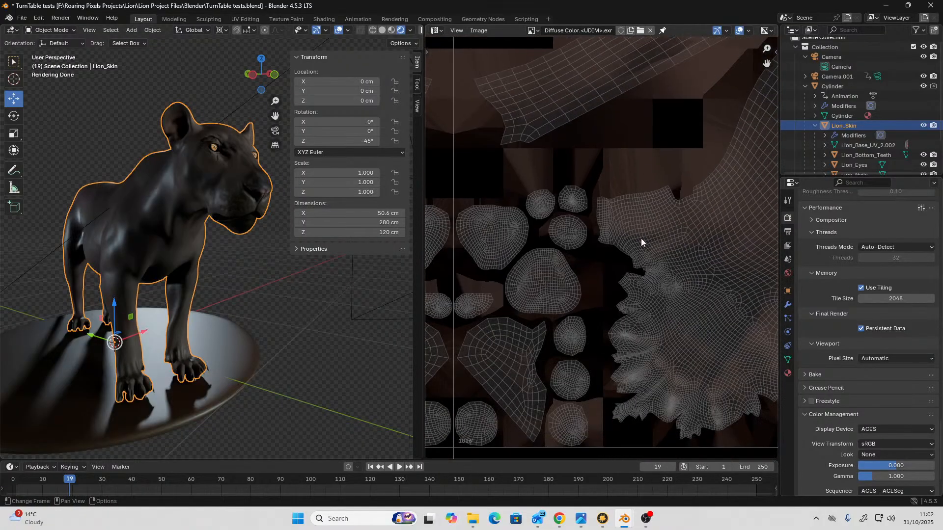
middle_click_drag(707, 358, 659, 291)
scroll(659, 291, "up", 4)
scroll(306, 349, "down", 3)
scroll(258, 353, "up", 5)
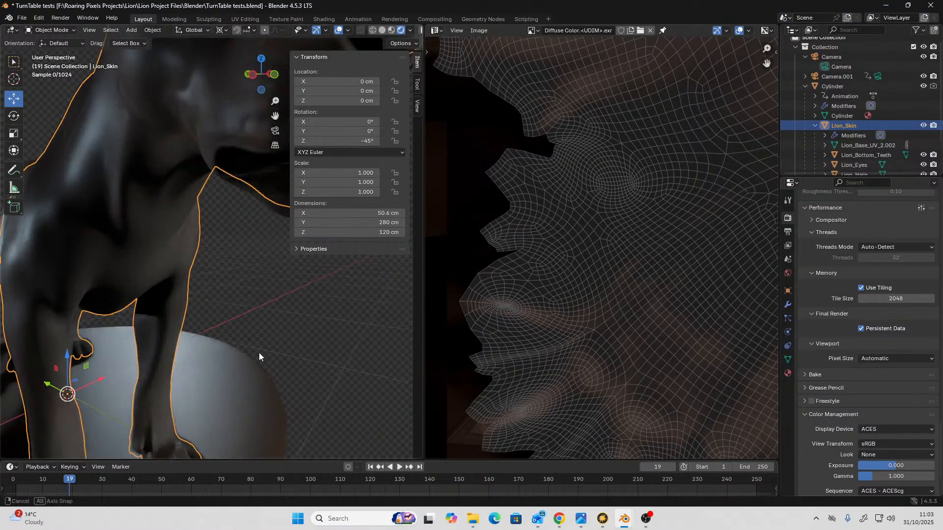
Hide the turntable Cylinder in the viewport and view the lion from the front.
middle_click_drag(258, 352, 352, 268)
scroll(277, 283, "down", 2)
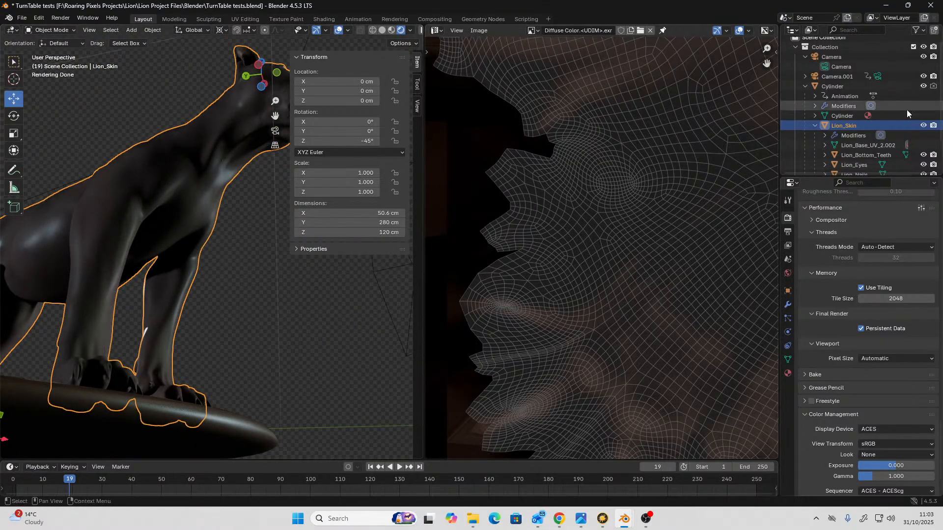
scroll(854, 121, "up", 1)
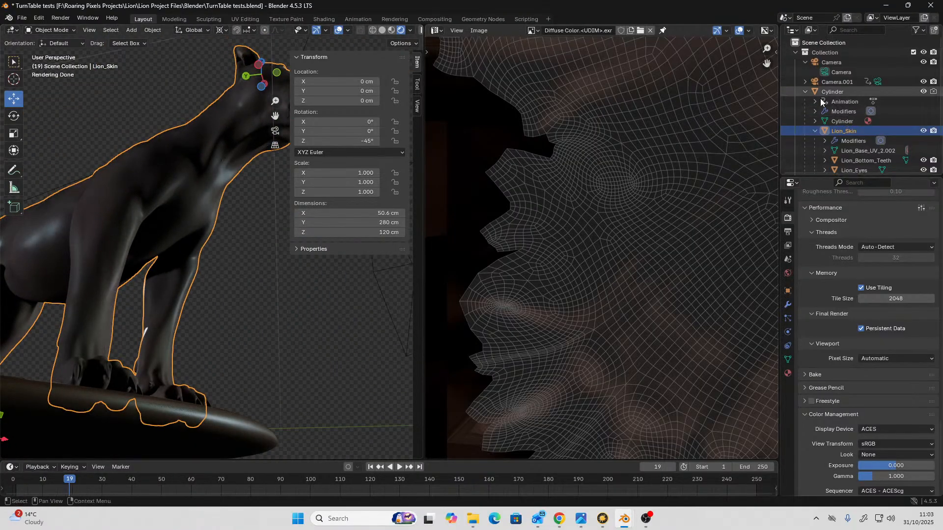
scroll(851, 122, "down", 3)
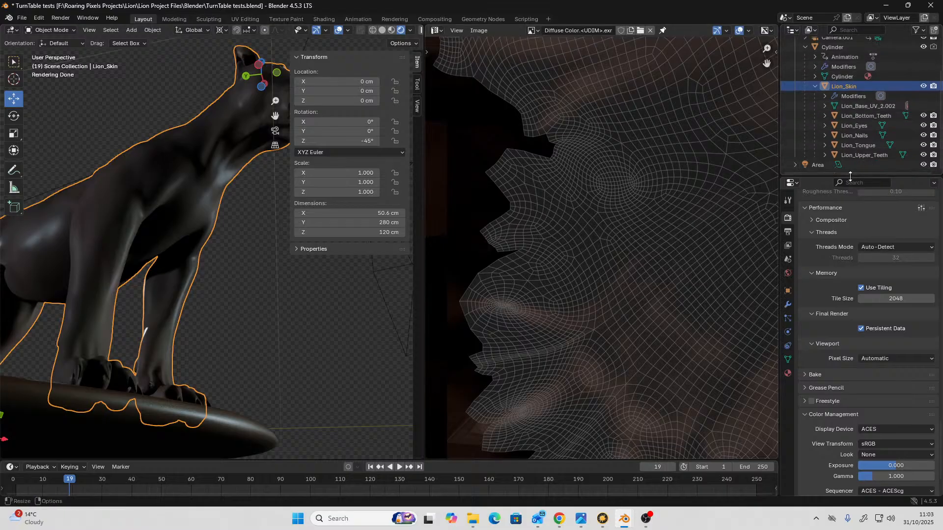
scroll(898, 87, "up", 3)
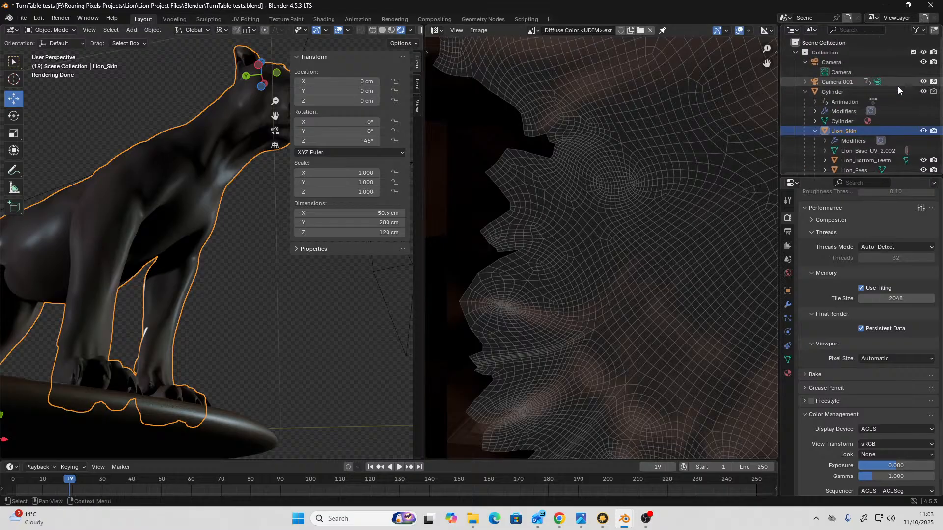
left_click(923, 92)
scroll(214, 376, "up", 2)
middle_click_drag(213, 375, 160, 402)
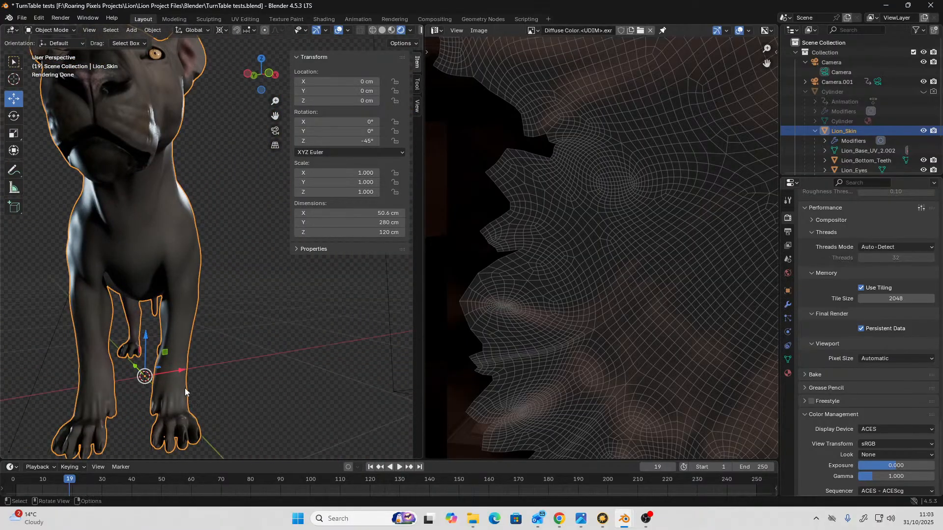
scroll(185, 392, "down", 3)
Change the UV Editor area back to the Shader Editor and check the Diffuse Color texture node's settings.
left_click(434, 30)
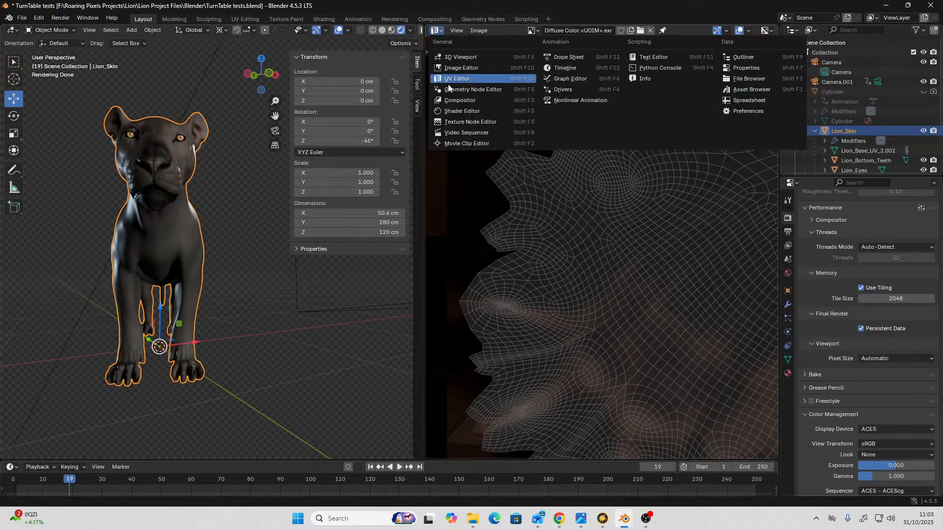
left_click(456, 111)
middle_click_drag(632, 367, 496, 389)
scroll(617, 365, "up", 1)
scroll(618, 365, "down", 3)
scroll(566, 368, "up", 3)
middle_click_drag(567, 368, 651, 370)
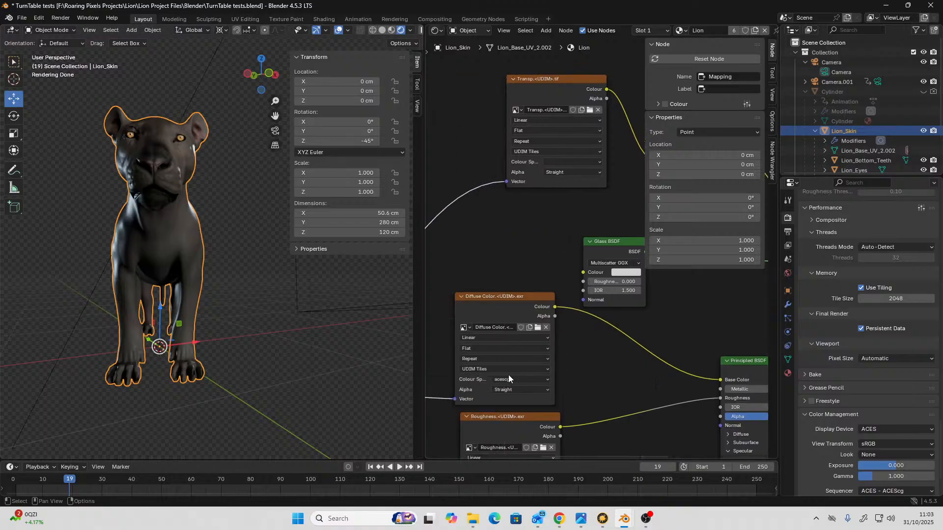
scroll(508, 375, "up", 3)
middle_click_drag(554, 374, 604, 365)
scroll(529, 411, "up", 1)
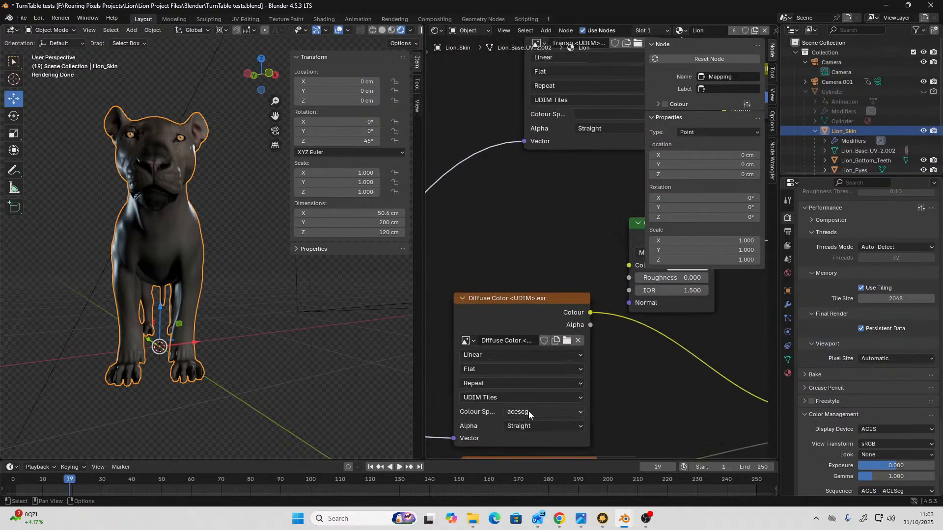
Reload the Diffuse Color texture node from Diffuse Color.1001.exr in the MARI folder and inspect the lion.
left_click(567, 340)
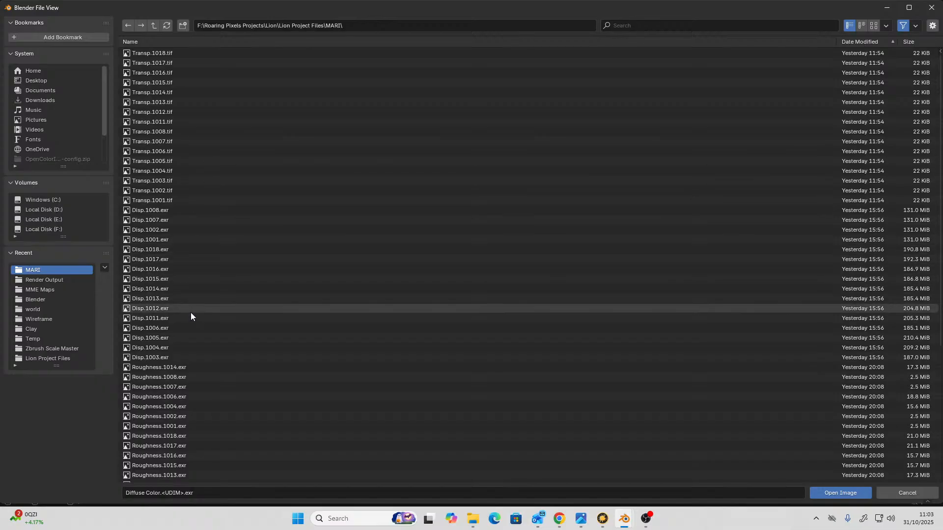
scroll(177, 377, "down", 5)
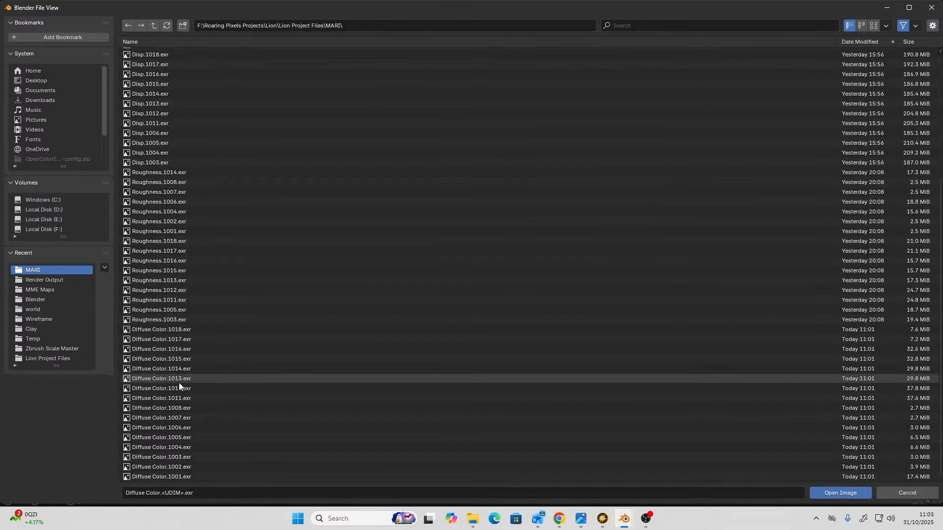
left_click(187, 478)
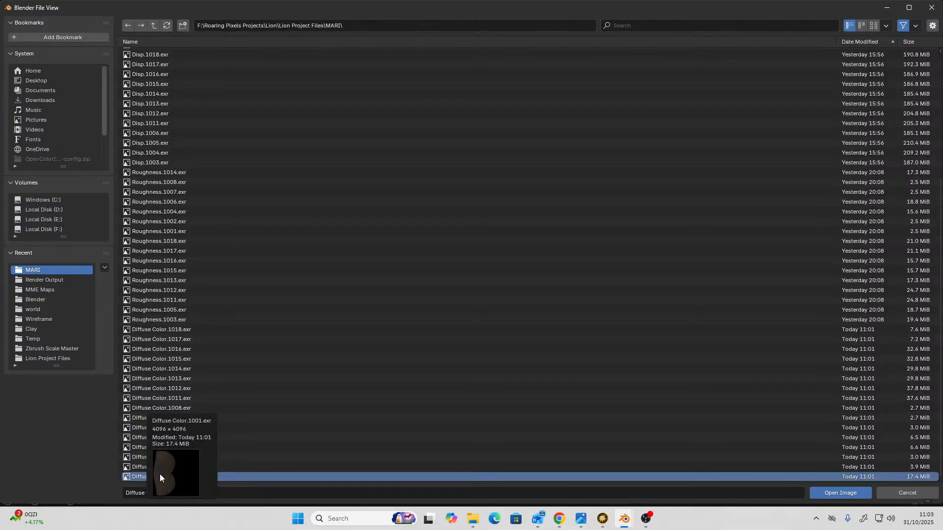
left_click(836, 494)
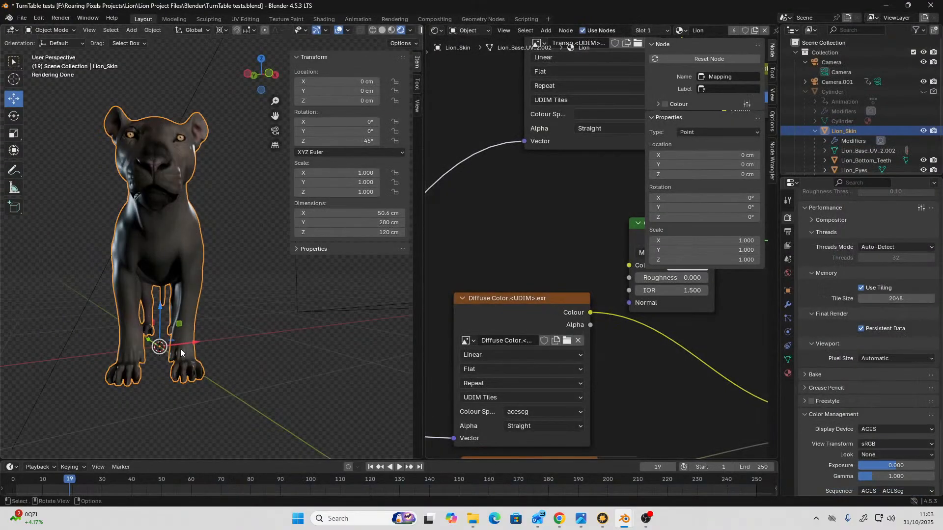
scroll(235, 396, "up", 3)
middle_click_drag(235, 398, 282, 368)
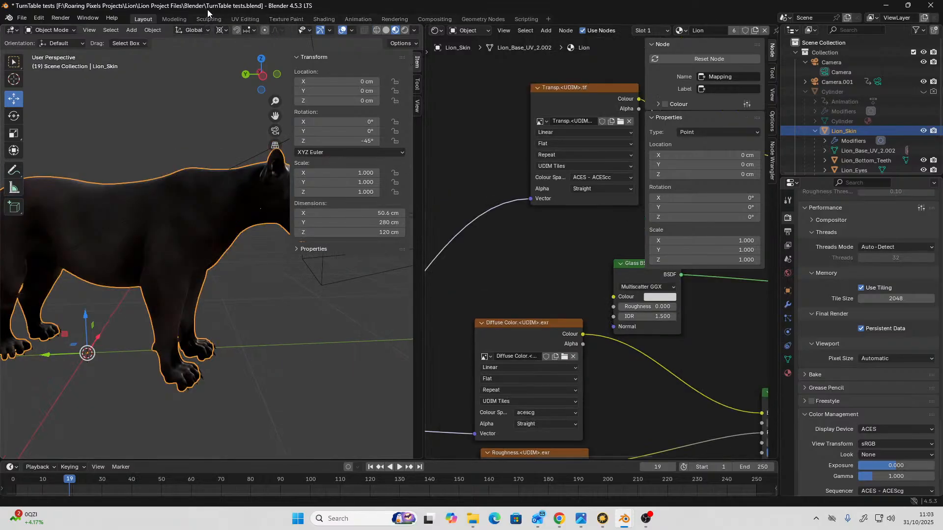
Open the Shading workspace and inspect the lion's body and face in Material Preview shading.
left_click(323, 20)
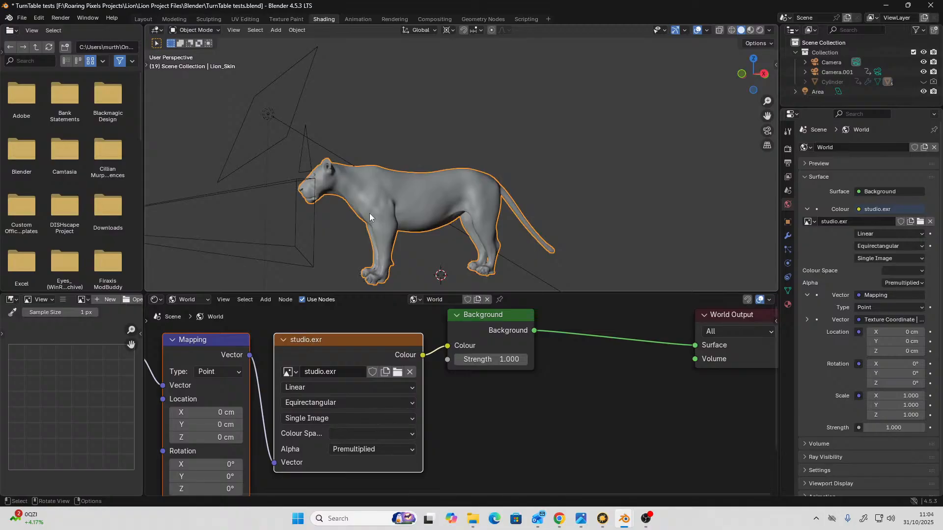
scroll(370, 213, "up", 3)
scroll(373, 211, "down", 2)
middle_click_drag(374, 210, 413, 198)
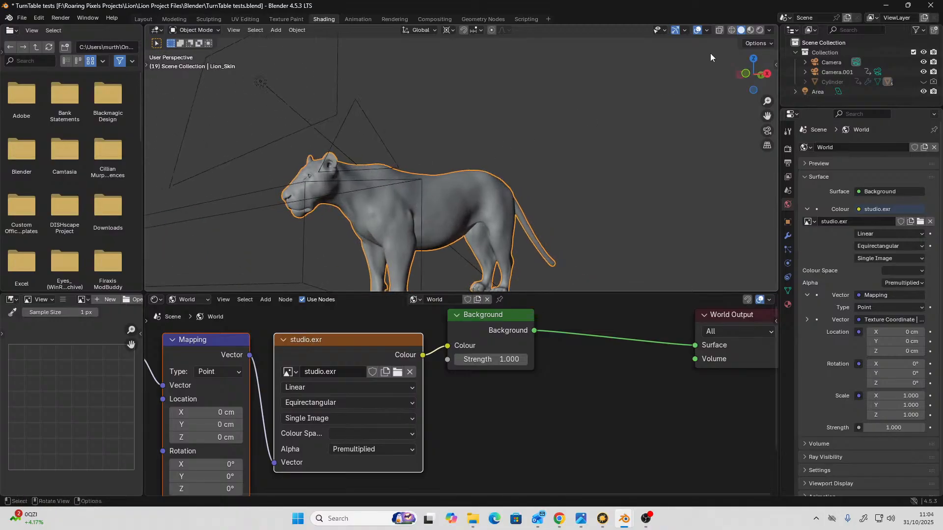
left_click(750, 30)
scroll(393, 197, "up", 4)
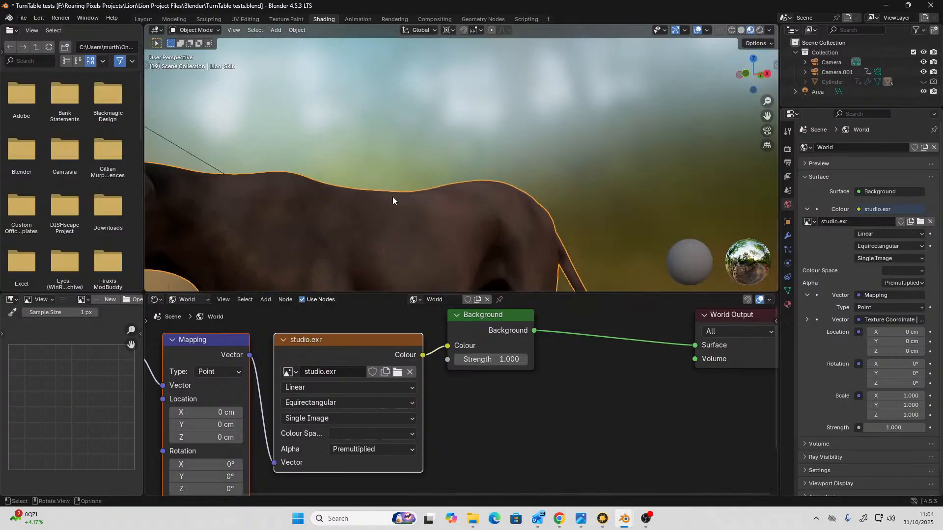
middle_click_drag(396, 199, 462, 128, "shift")
scroll(446, 185, "up", 2)
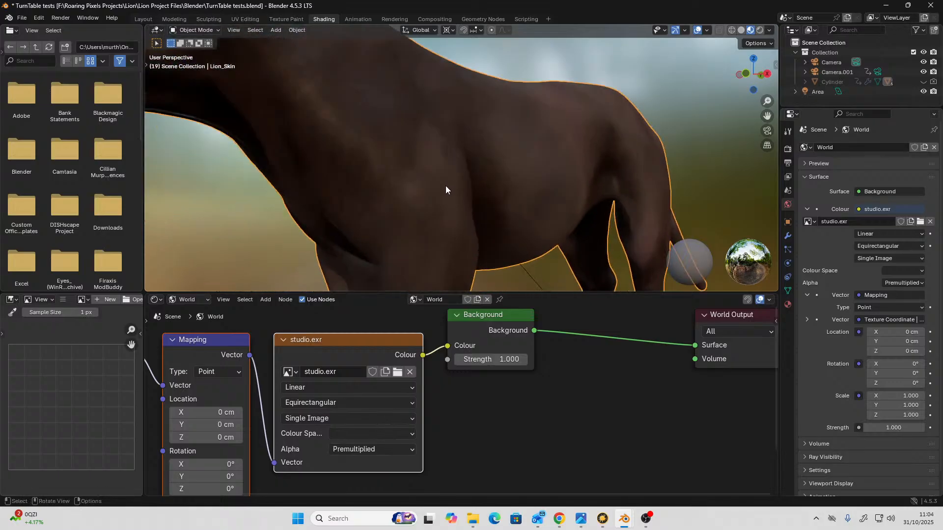
middle_click_drag(446, 185, 474, 218)
scroll(477, 228, "up", 6)
scroll(477, 230, "down", 4)
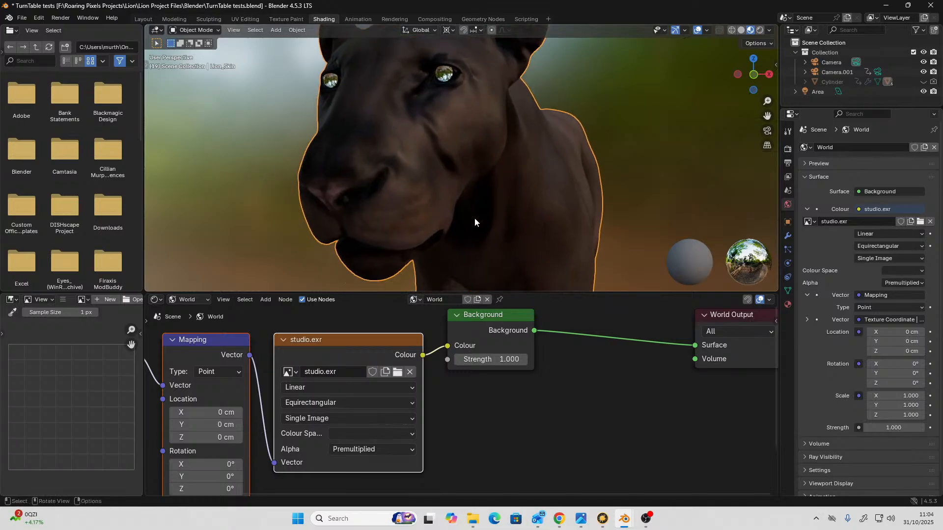
Set the Shading workspace's viewport to Rendered shading and bring the whole World node setup into view.
left_click(760, 30)
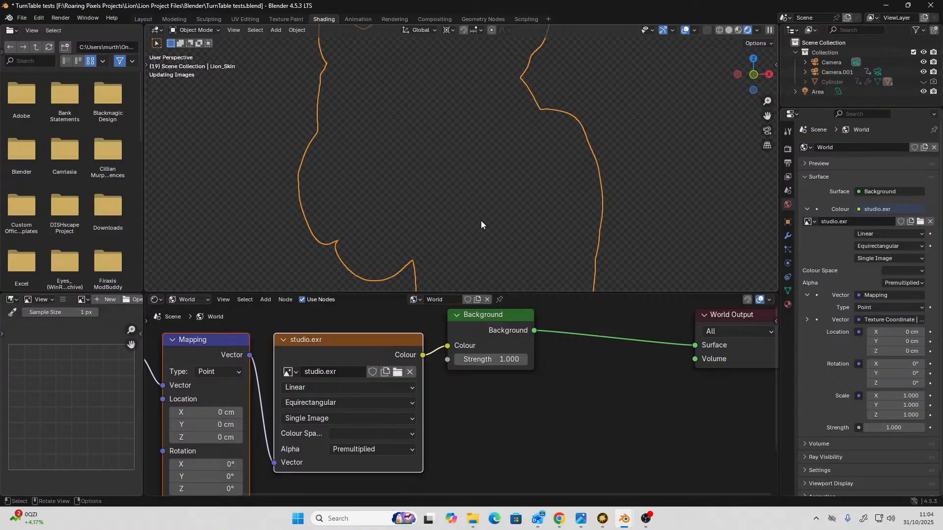
scroll(511, 427, "down", 4)
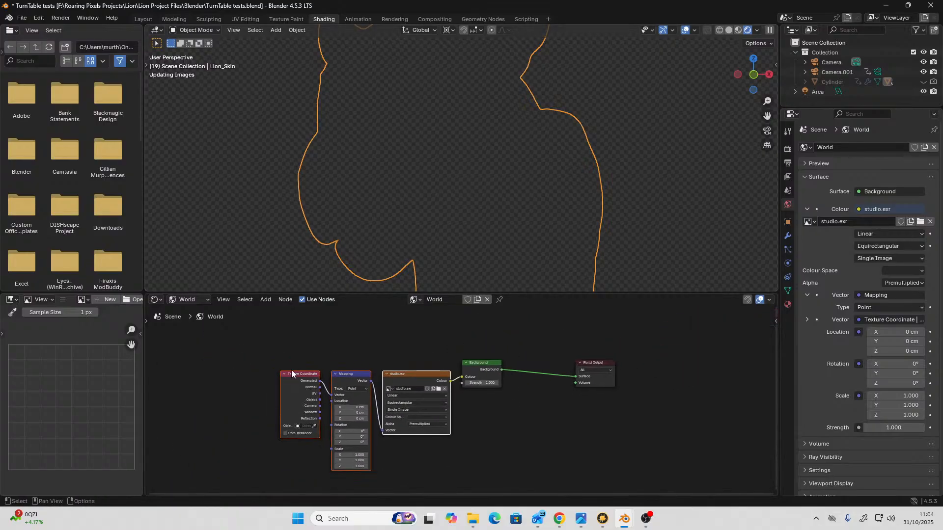
Switch the shader node editor from the World nodes to the lion skin's object material.
scroll(461, 403, "up", 2)
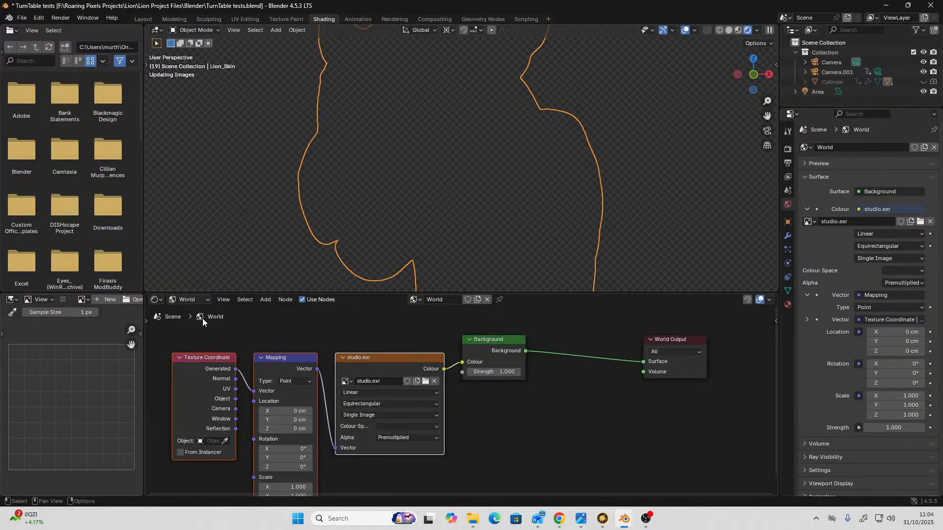
left_click(174, 303)
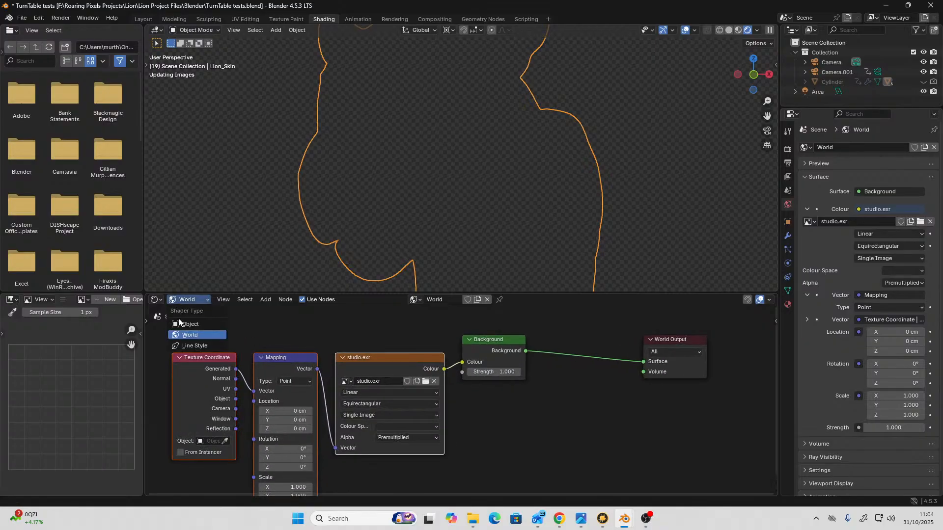
left_click(185, 324)
scroll(518, 431, "down", 1)
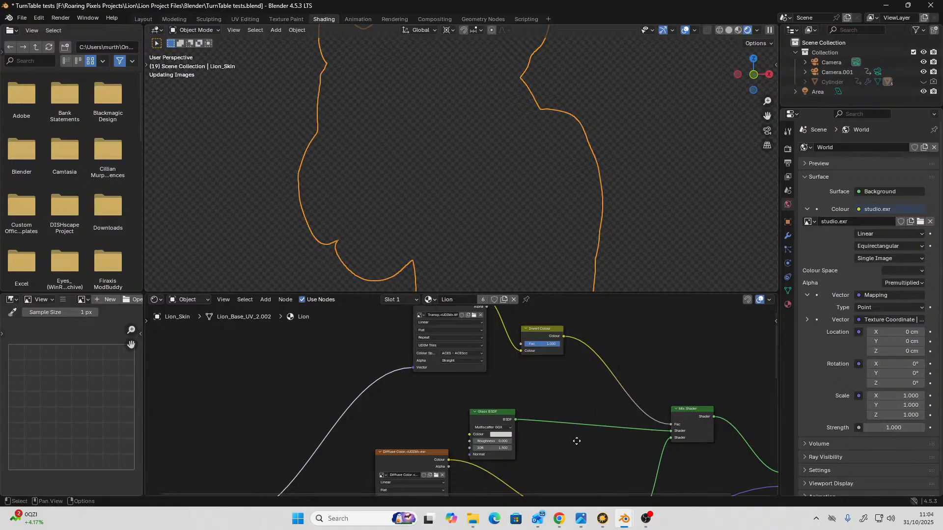
scroll(579, 431, "down", 1)
Set the colour space of the Transp.<UDIM>.tif texture node to role_data.
scroll(564, 412, "up", 2)
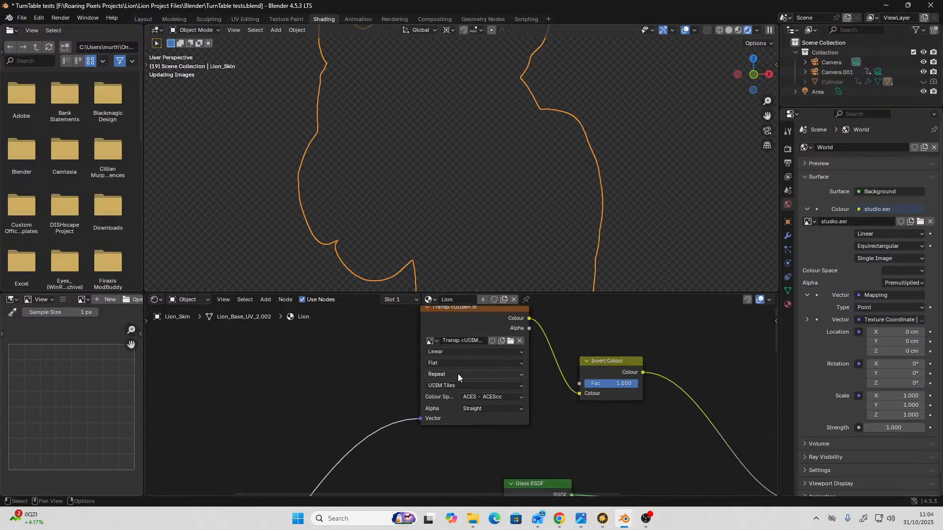
scroll(505, 393, "up", 1)
scroll(384, 386, "up", 2)
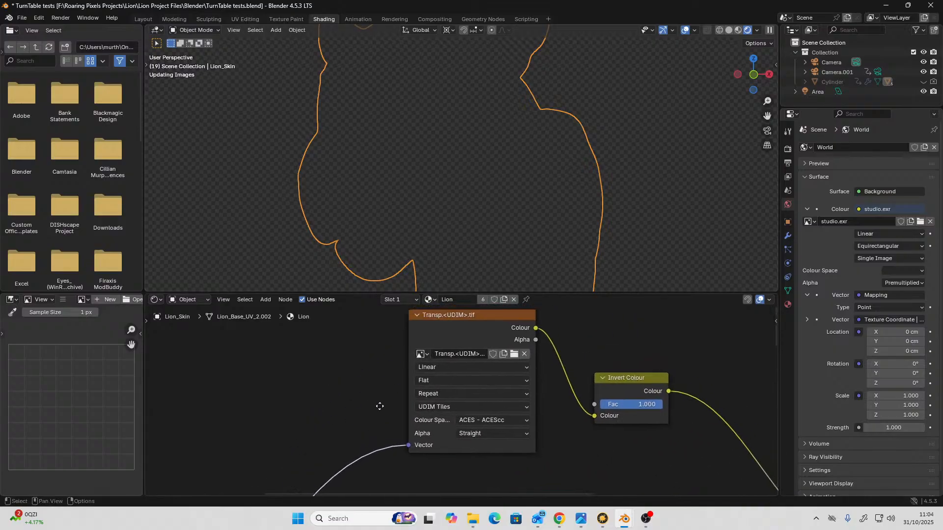
middle_click_drag(396, 378, 358, 391)
left_click(457, 434)
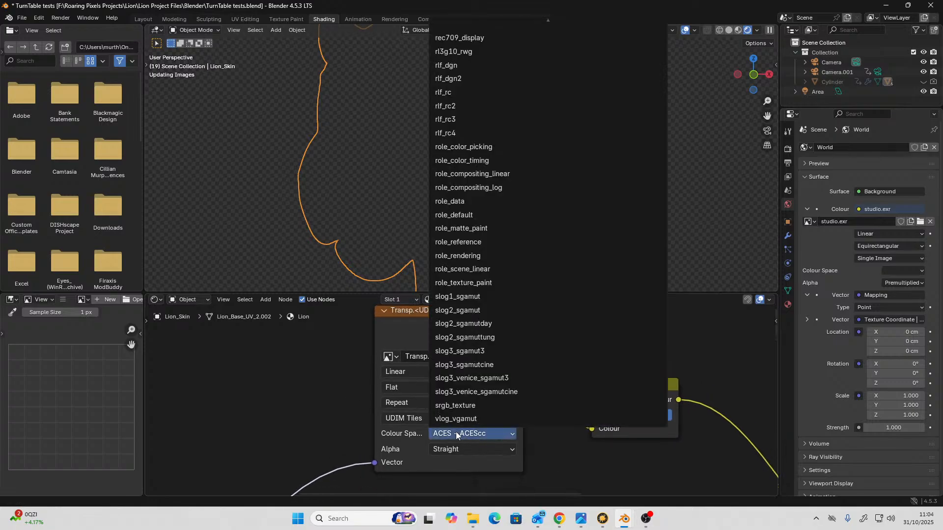
left_click(457, 201)
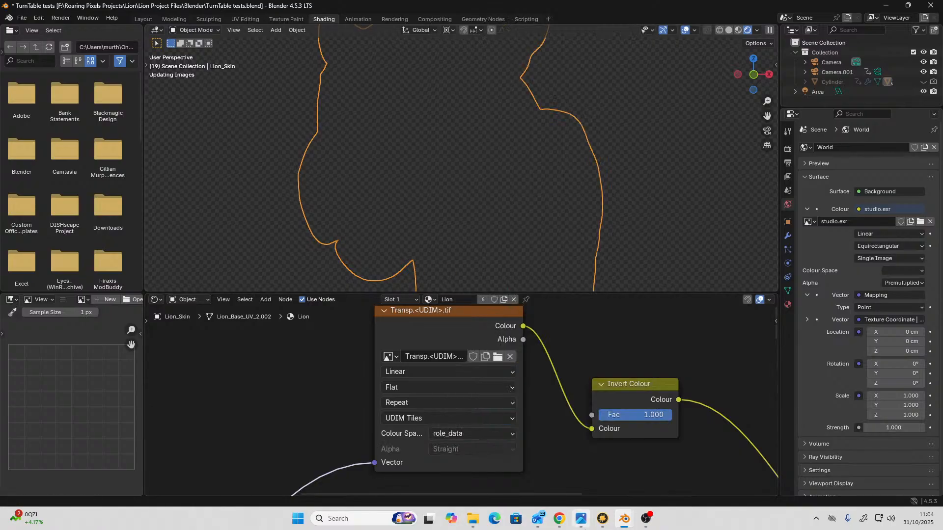
Set the colour space of the Roughness.<UDIM>.exr texture node to role_data.
scroll(555, 419, "down", 4)
middle_click_drag(550, 425, 543, 336)
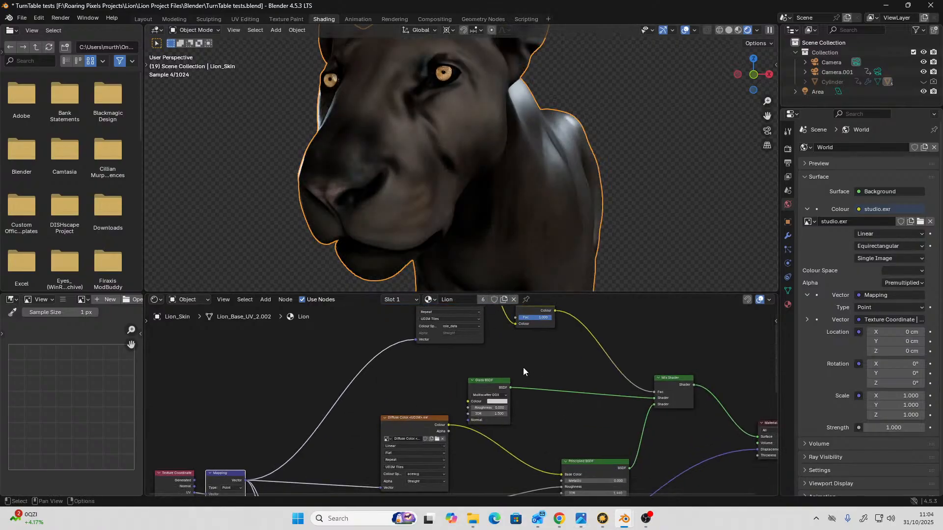
scroll(524, 372, "down", 3)
middle_click_drag(524, 374, 550, 330)
scroll(544, 432, "up", 4)
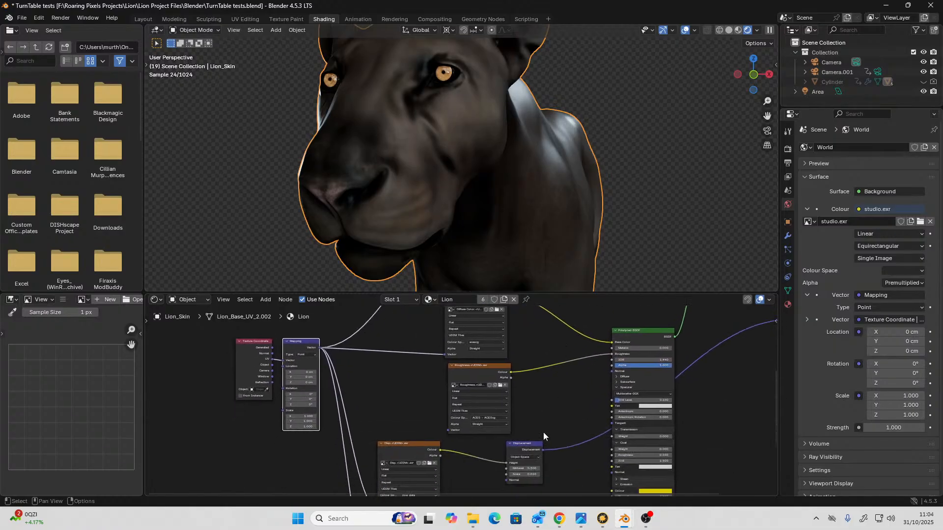
middle_click_drag(597, 403, 588, 382)
left_click(526, 413)
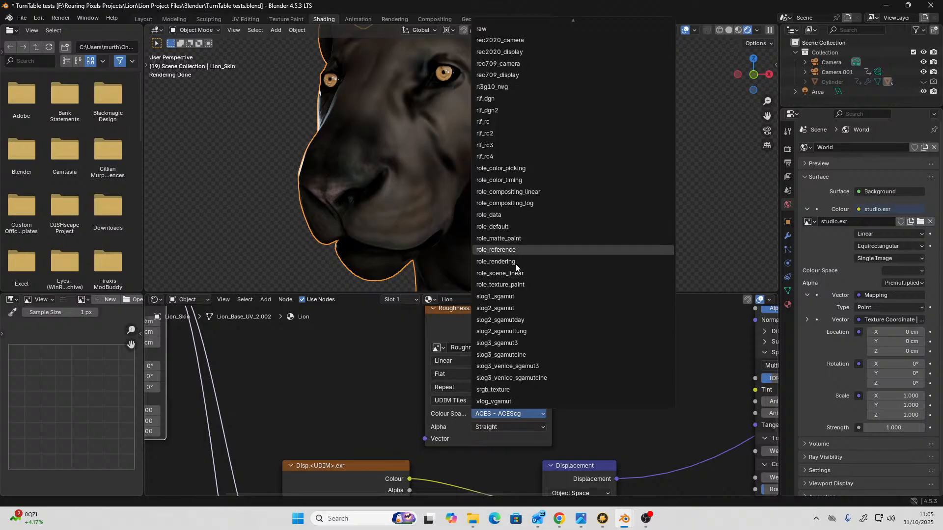
left_click(507, 216)
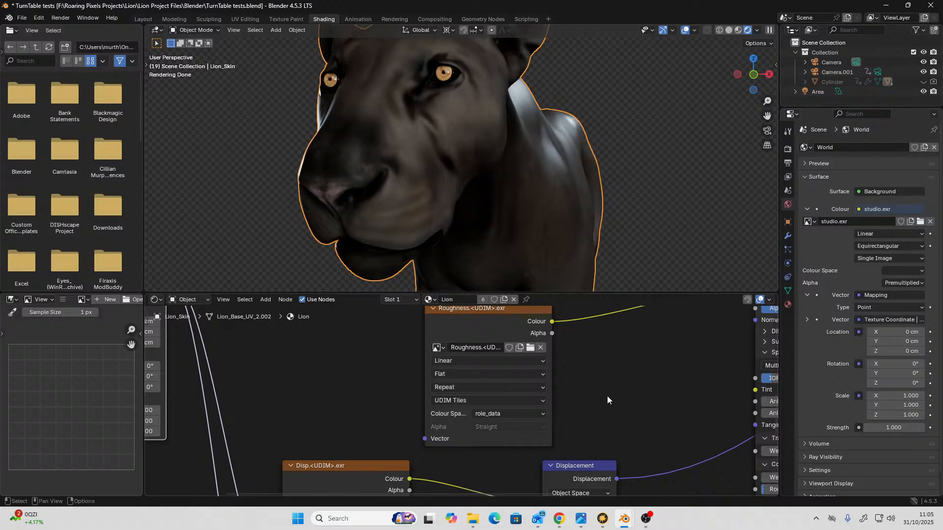
Check the colour space settings of the Disp, Diffuse Color and Roughness texture nodes in the Lion material.
scroll(607, 396, "down", 2)
middle_click_drag(607, 396, 583, 325)
scroll(593, 383, "up", 1)
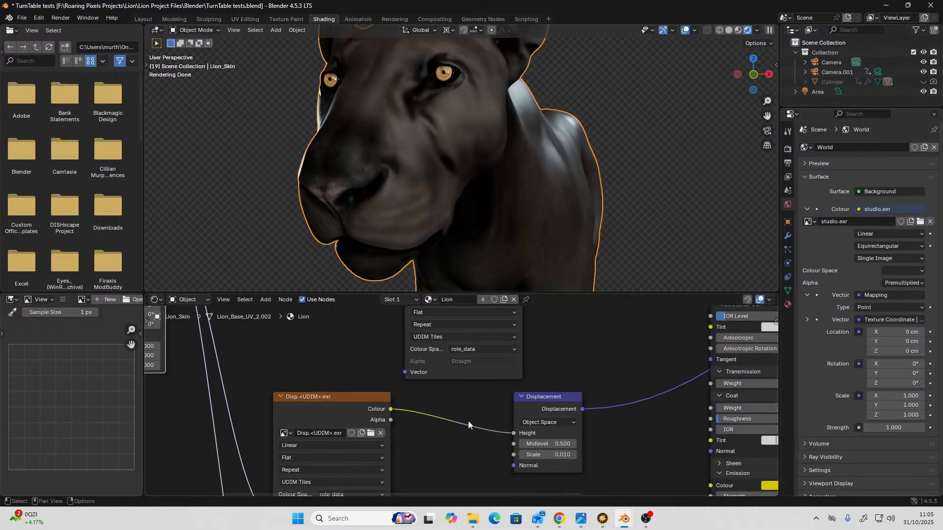
middle_click_drag(432, 438, 462, 496)
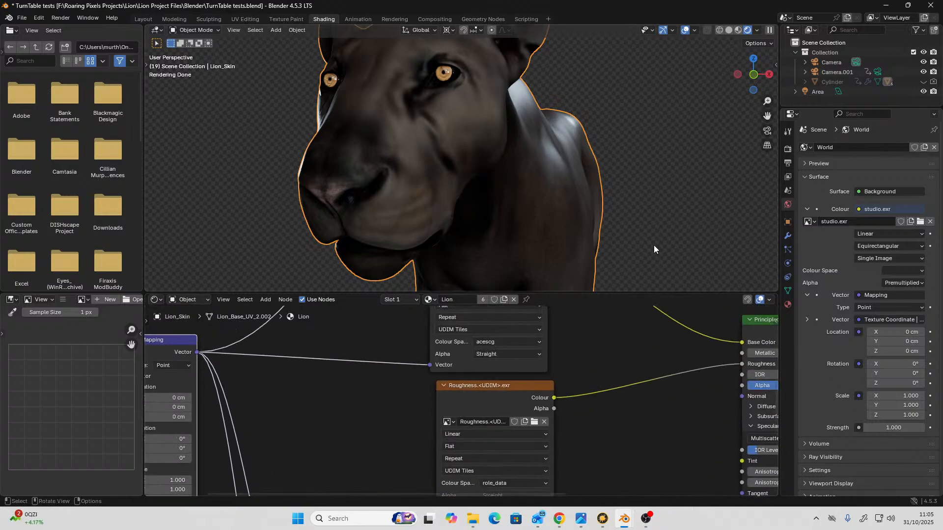
middle_click_drag(594, 338, 555, 390)
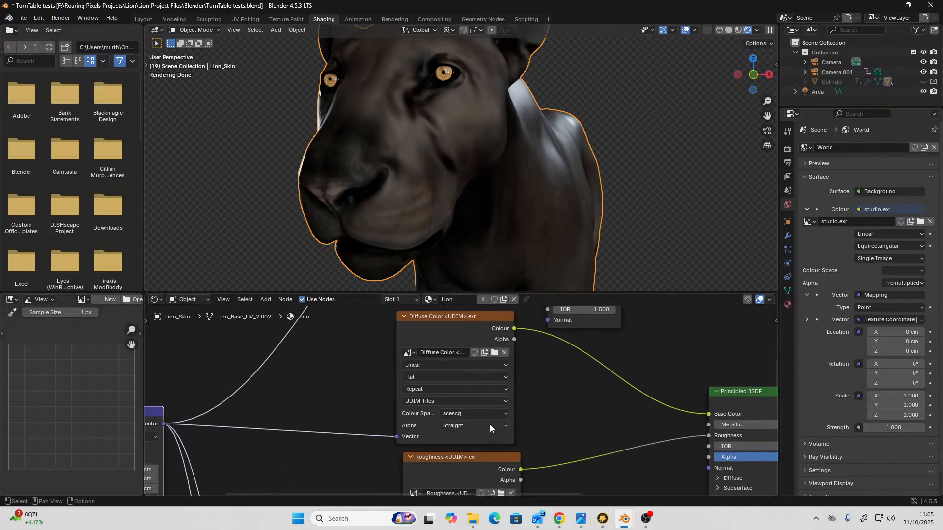
middle_click_drag(490, 424, 496, 375)
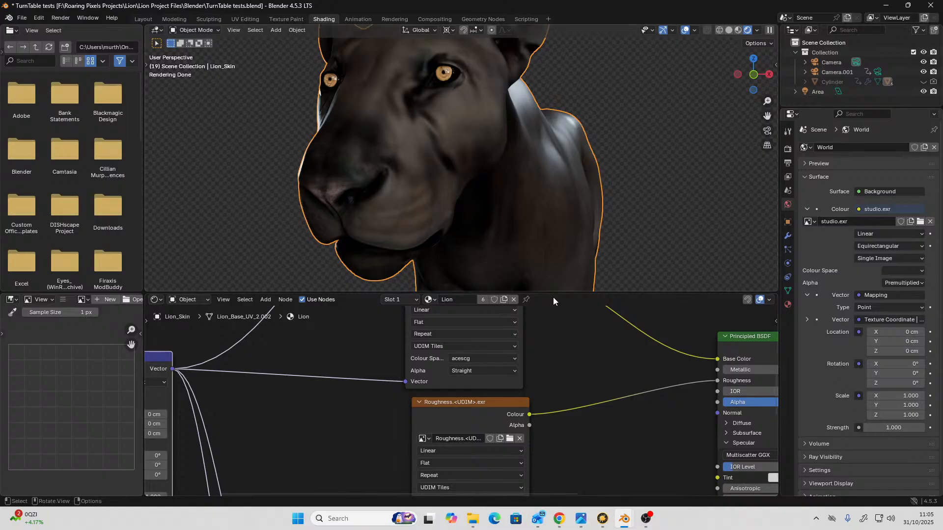
scroll(542, 454, "down", 3)
middle_click_drag(592, 456, 598, 325)
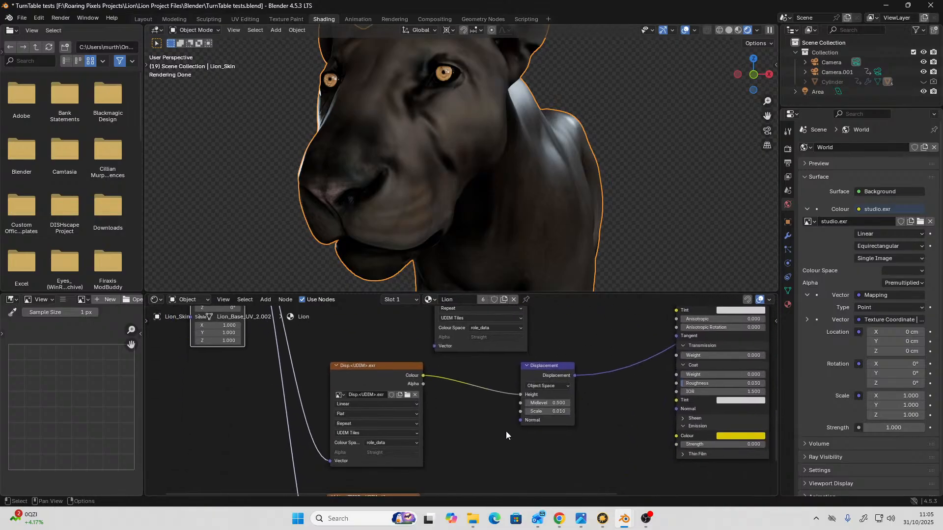
Set the colour space of the unconnected Lion_ZDISP_<UDIM>.tif texture node to Role - data.
scroll(506, 432, "up", 1)
middle_click_drag(470, 472, 527, 312)
scroll(506, 418, "up", 1)
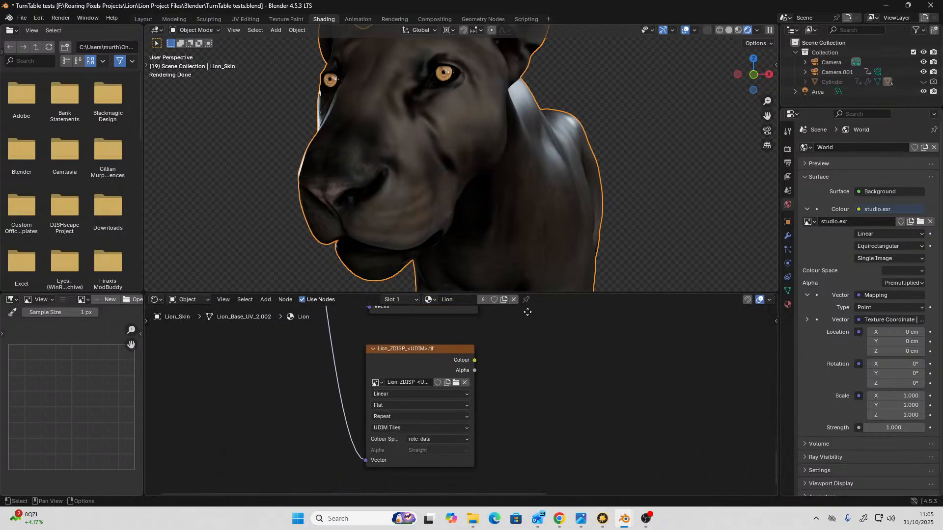
left_click(458, 440)
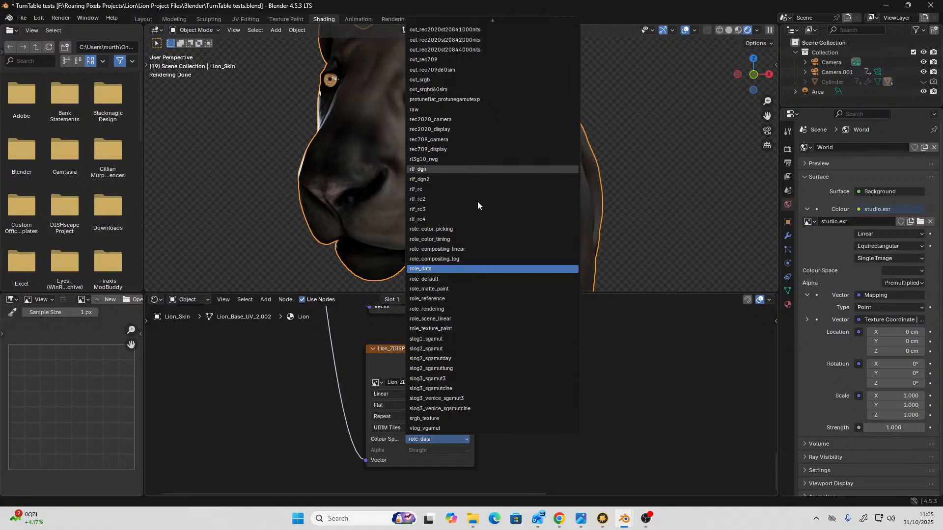
mouse_move(496, 21)
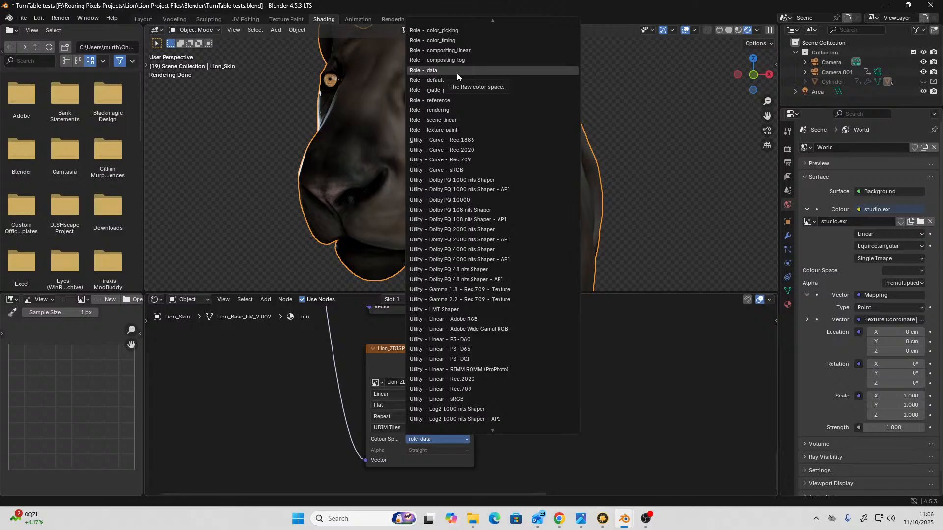
left_click(430, 74)
Set the colour space of the Disp.<UDIM>.exr texture node to Role - data.
middle_click_drag(524, 365, 545, 462)
left_click(477, 381)
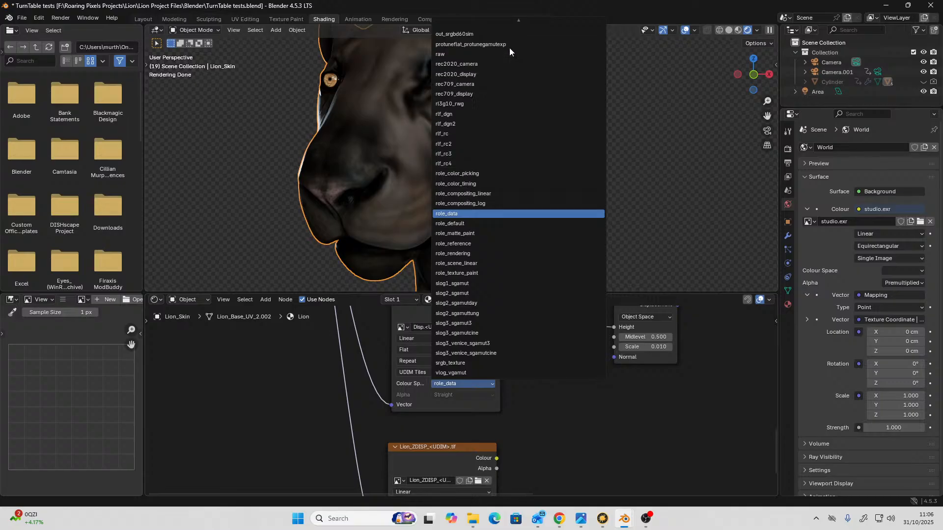
scroll(515, 45, "up", 10)
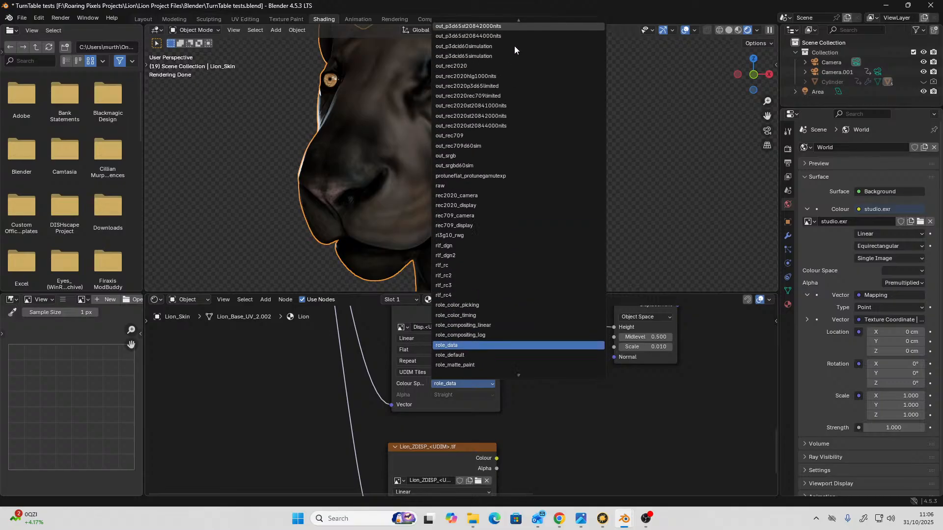
scroll(514, 49, "up", 10)
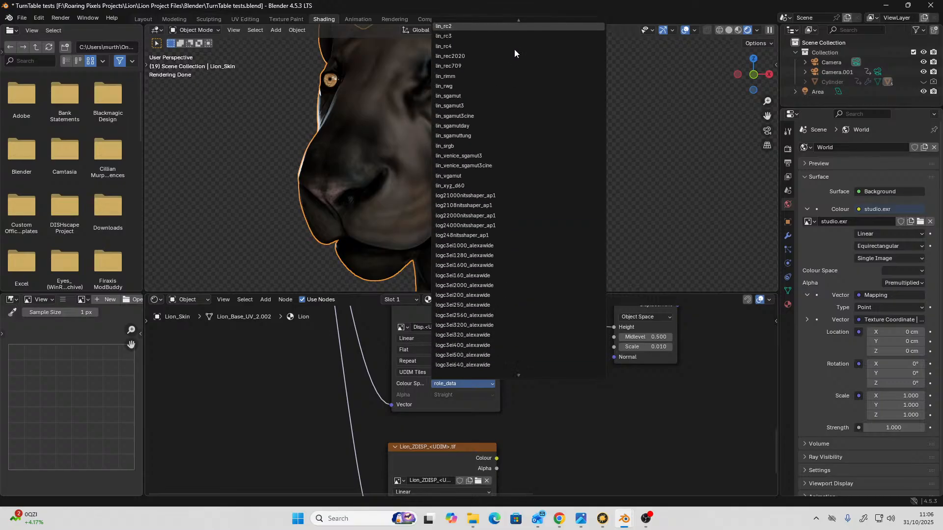
scroll(514, 49, "up", 10)
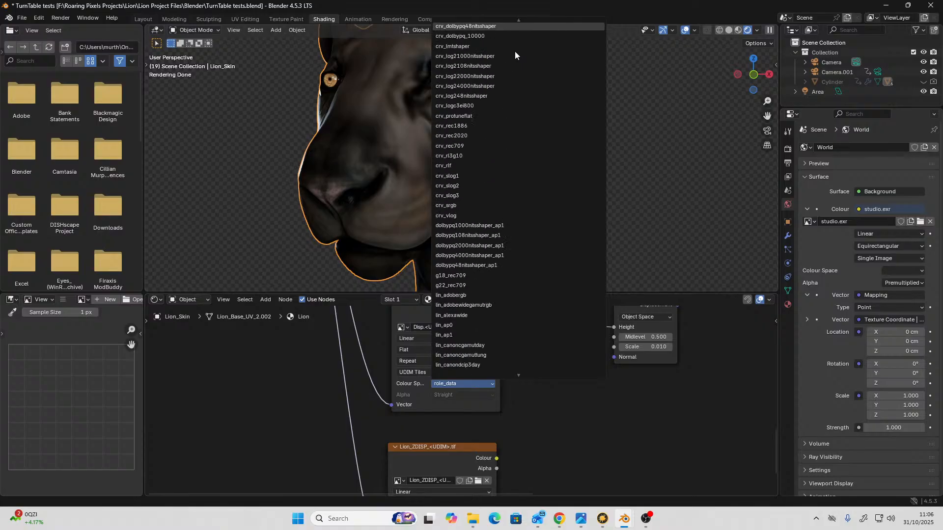
scroll(514, 52, "up", 10)
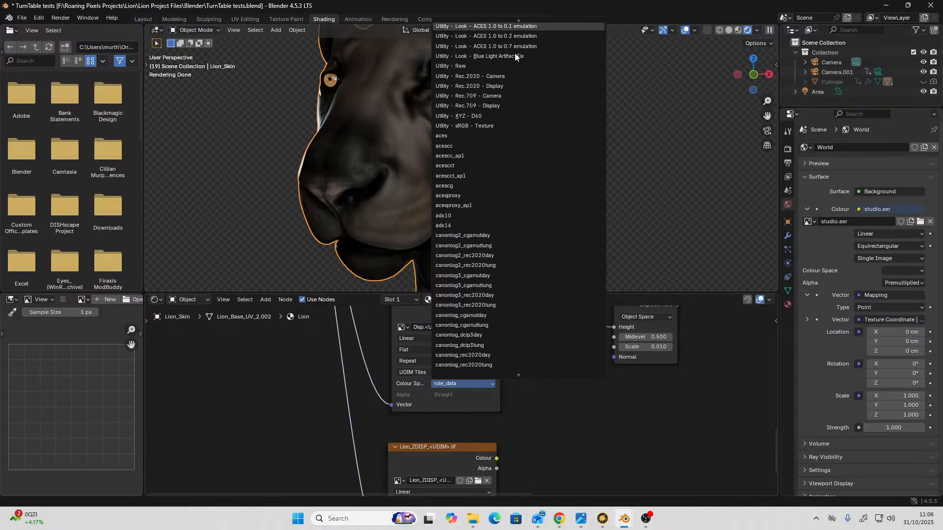
scroll(514, 53, "up", 10)
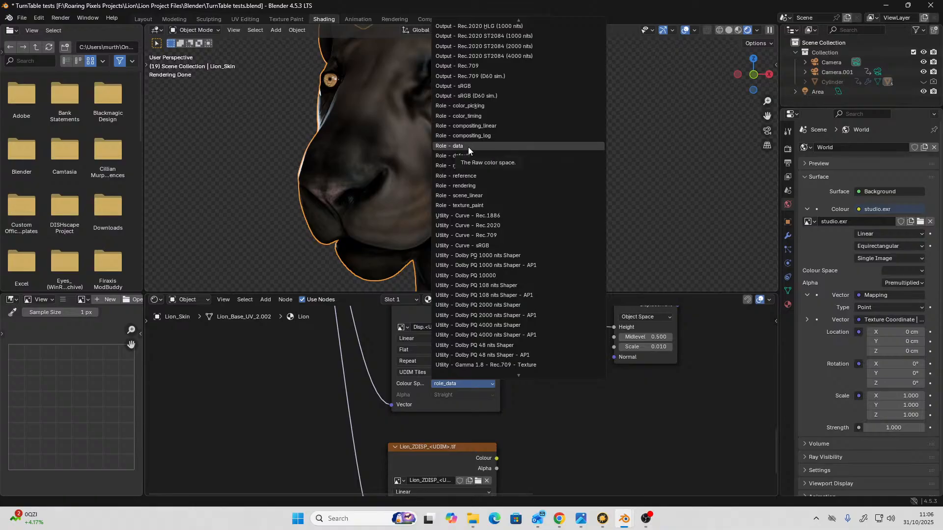
left_click(467, 146)
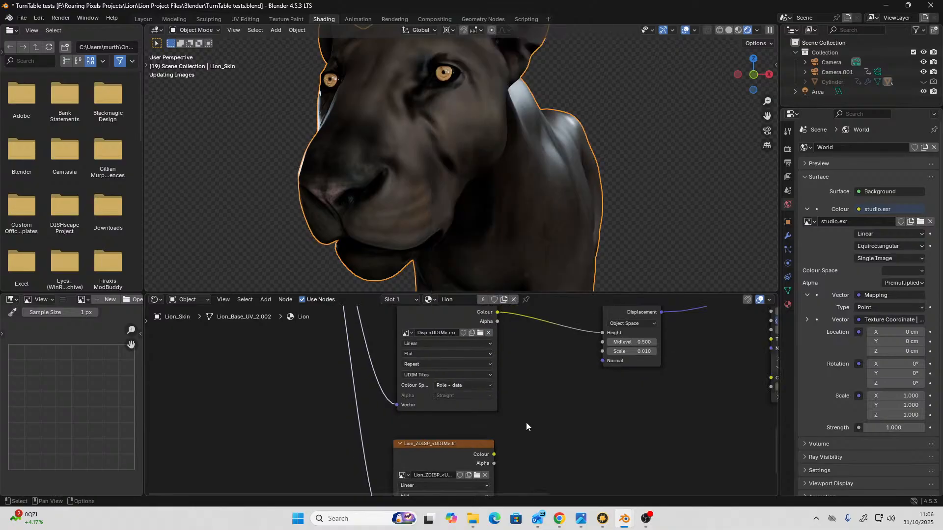
Bring the whole lion into view and render the current frame as a still image.
middle_click_drag(526, 426, 488, 445)
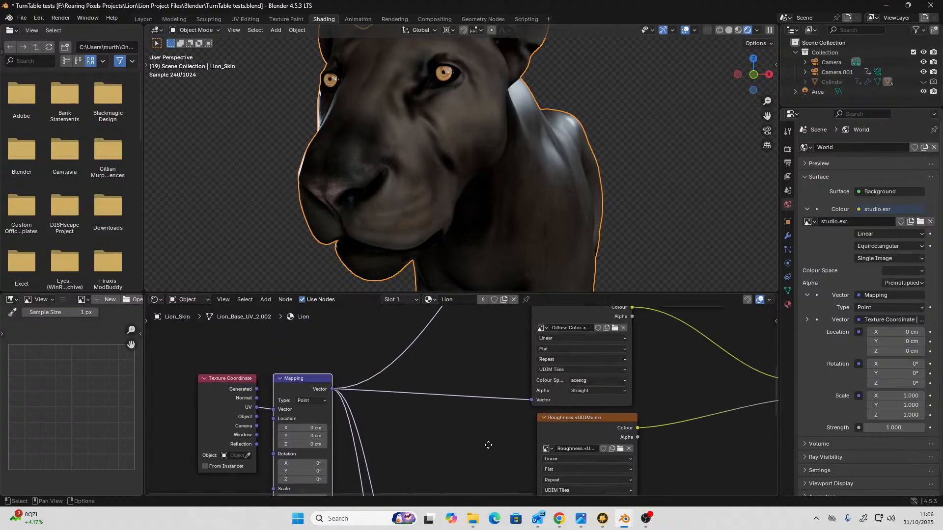
middle_click_drag(470, 362, 430, 386)
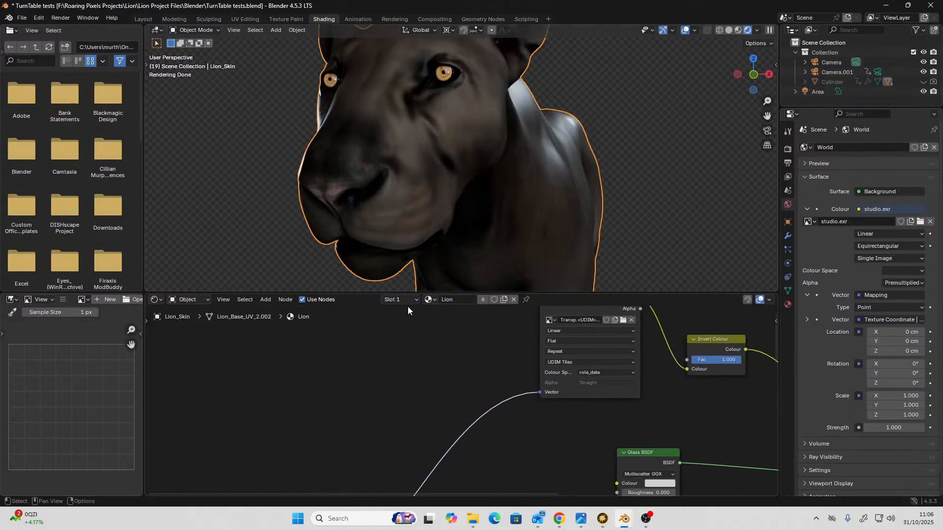
scroll(484, 178, "down", 5)
middle_click_drag(487, 181, 476, 226)
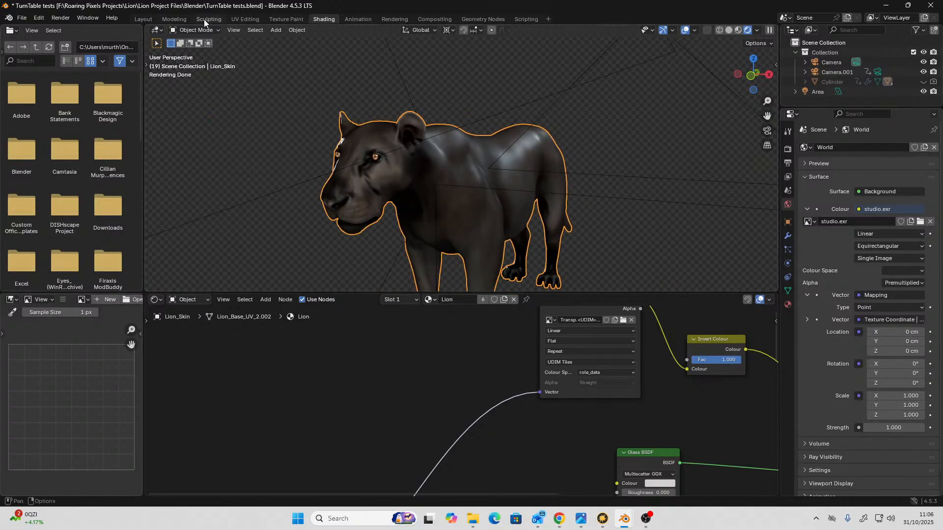
left_click(61, 18)
left_click(74, 36)
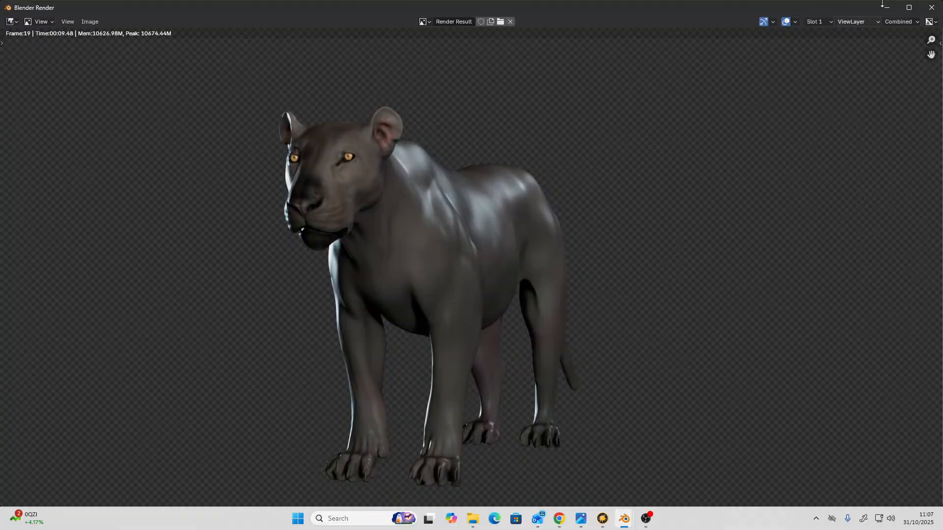
Close the render result, inspect the lion in the viewport, then return to the camera view and deselect the lion.
left_click(932, 7)
scroll(559, 246, "down", 3)
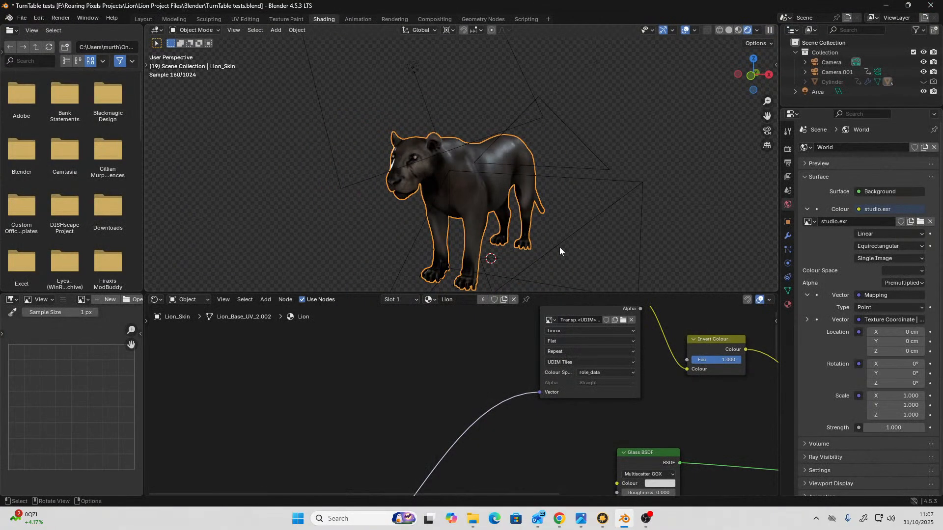
middle_click_drag(559, 246, 564, 231)
scroll(561, 231, "up", 3)
middle_click_drag(513, 270, 537, 252)
scroll(554, 261, "down", 3)
scroll(558, 246, "up", 1)
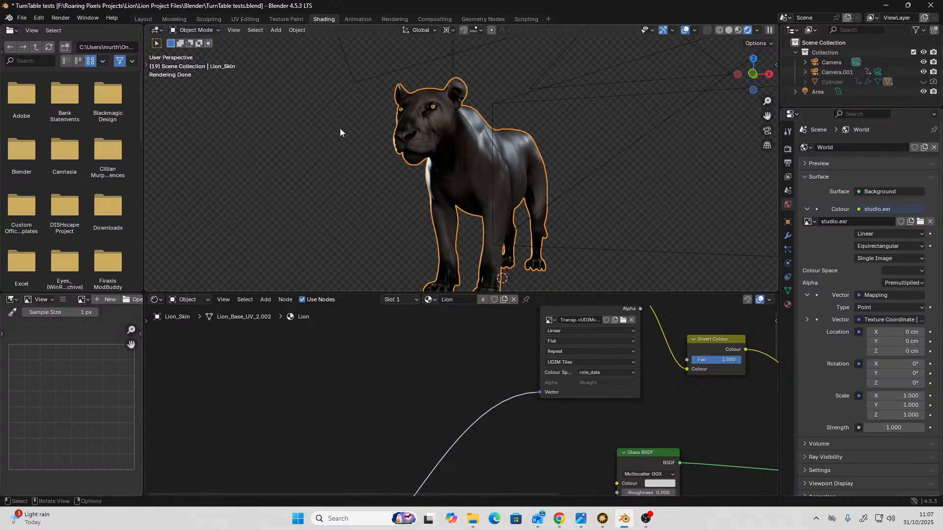
key("KP_0")
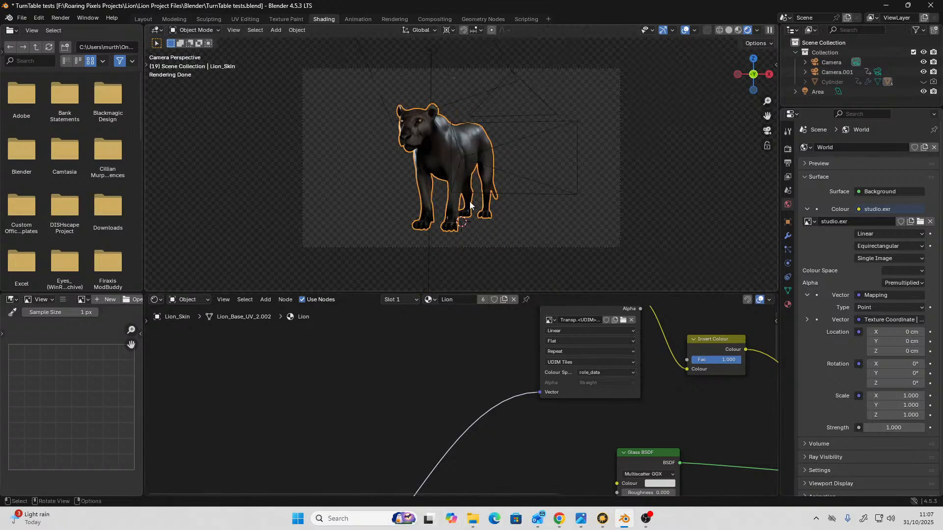
left_click(653, 187)
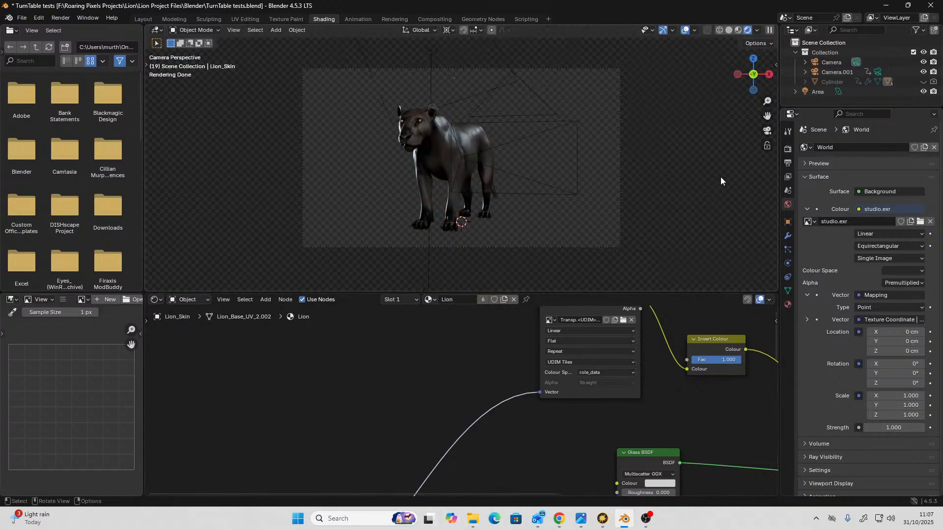
Turn off Persistent Data for the final render in the Cycles performance settings.
left_click(787, 150)
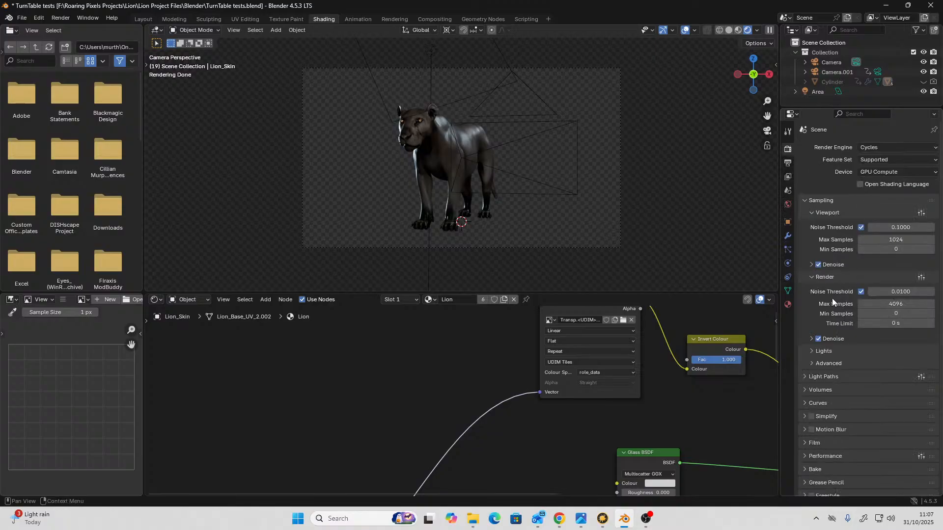
scroll(803, 397, "down", 1)
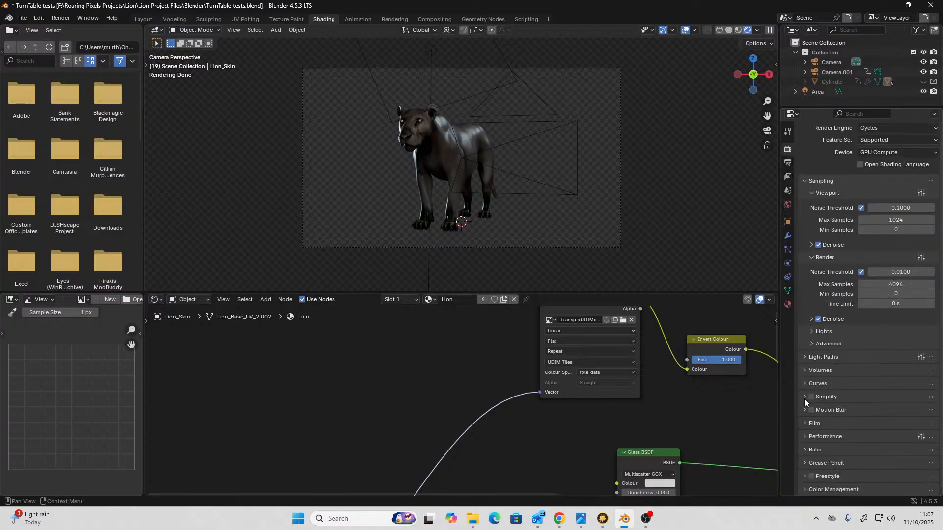
left_click(806, 476)
scroll(803, 480, "down", 2)
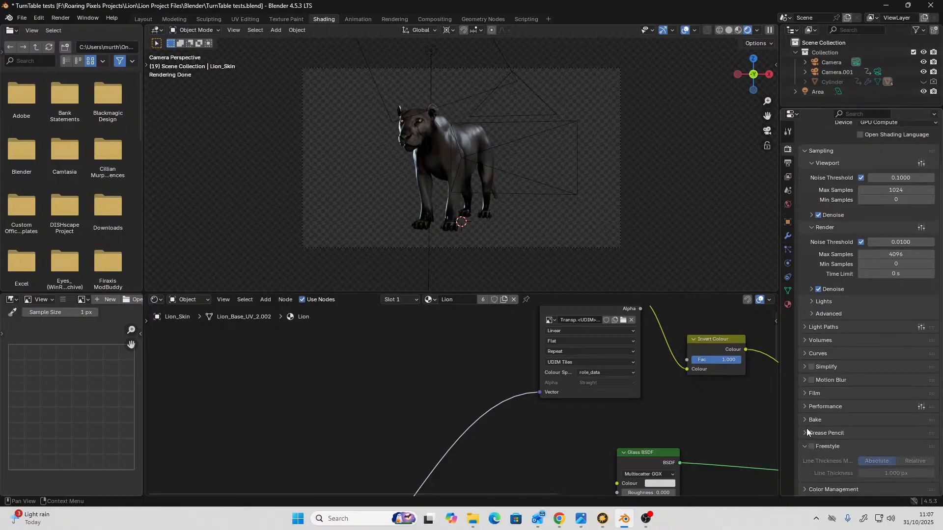
left_click(803, 411)
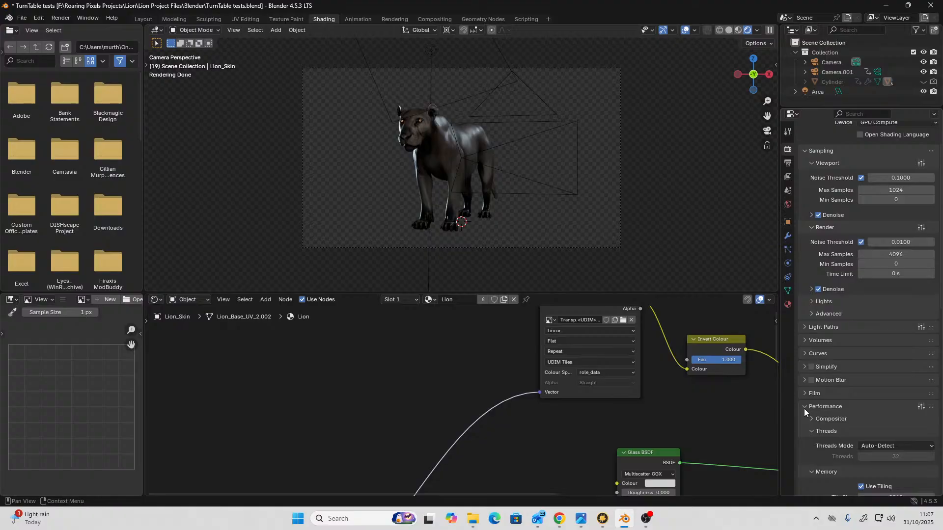
scroll(806, 411, "down", 4)
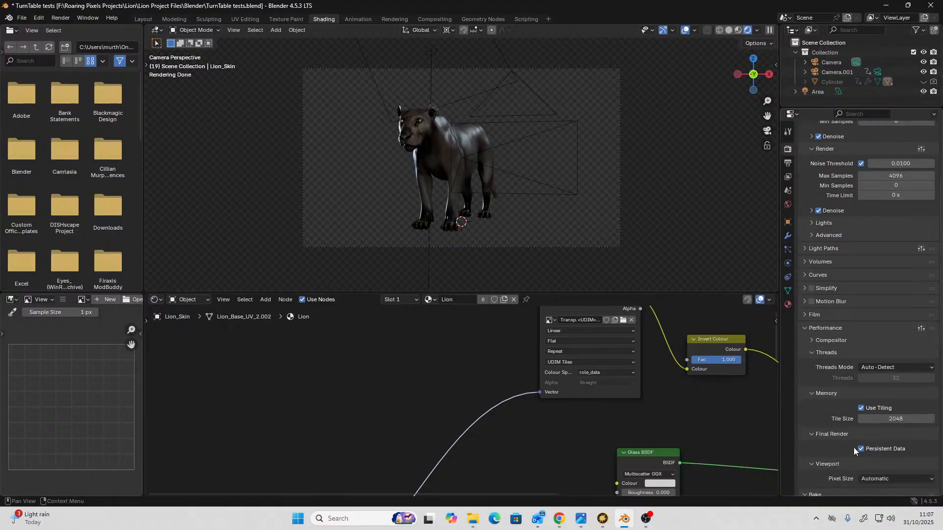
left_click(888, 449)
Render the current frame and inspect the lion's head and body up close in the render result.
left_click(60, 18)
left_click(68, 32)
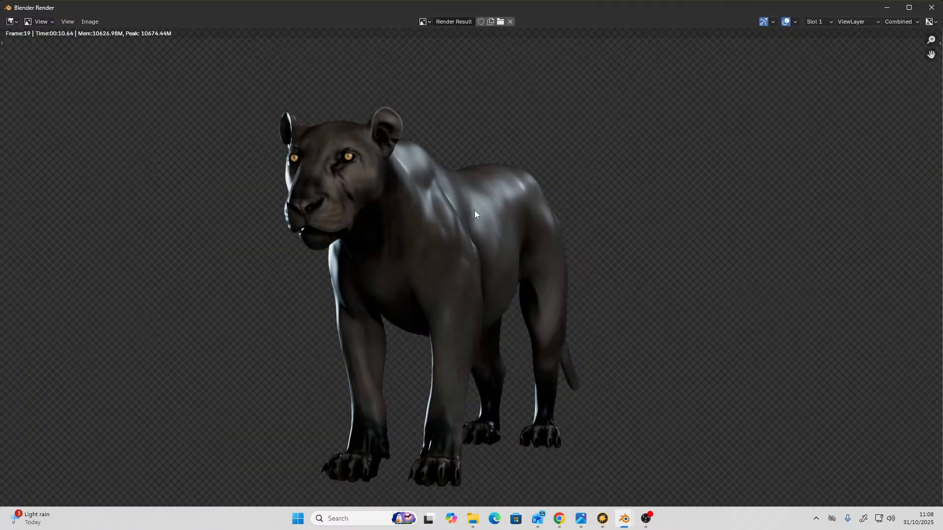
scroll(475, 214, "up", 1)
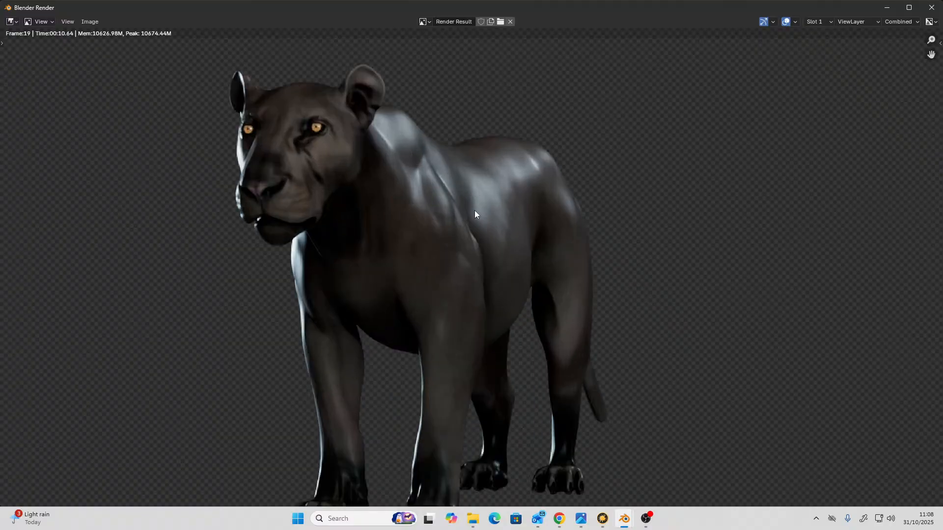
left_click(885, 9)
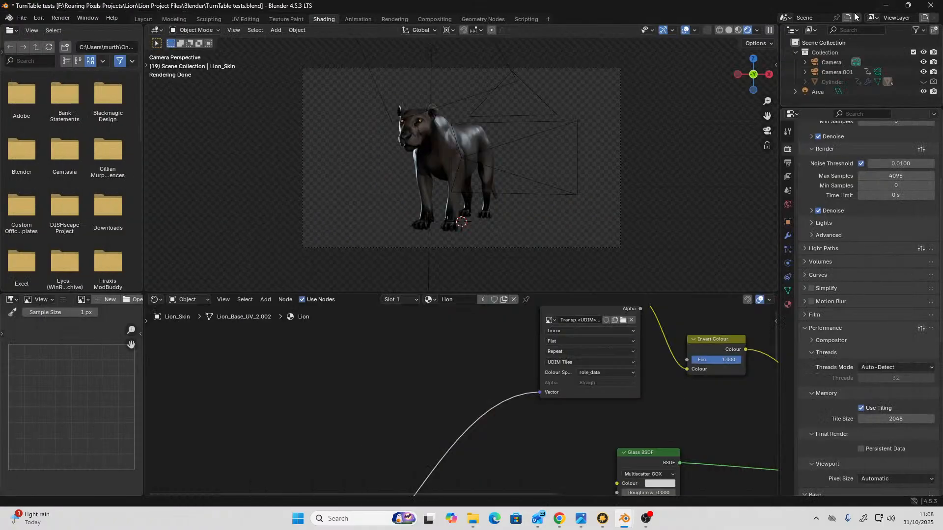
Switch to Mari and move the upper backdrop with its nodes up and away from the bake point in the node graph.
left_click(884, 6)
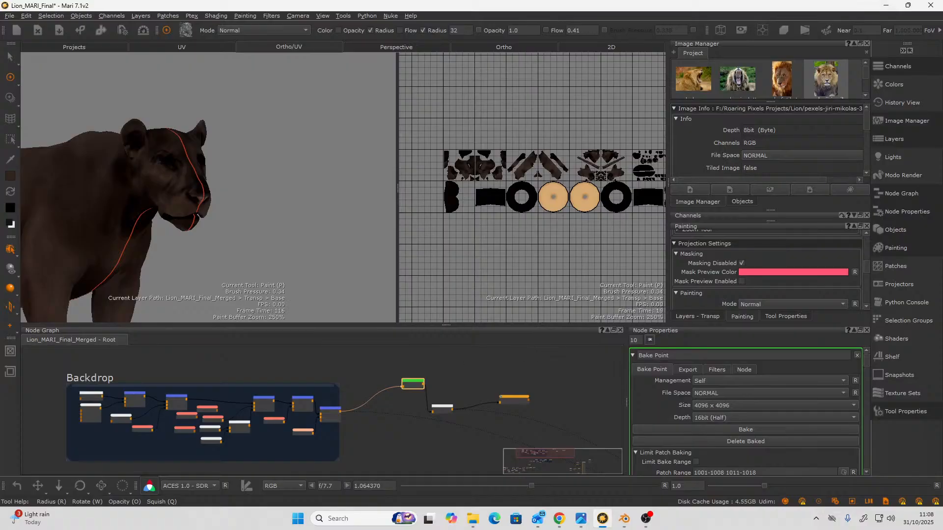
scroll(361, 452, "down", 3)
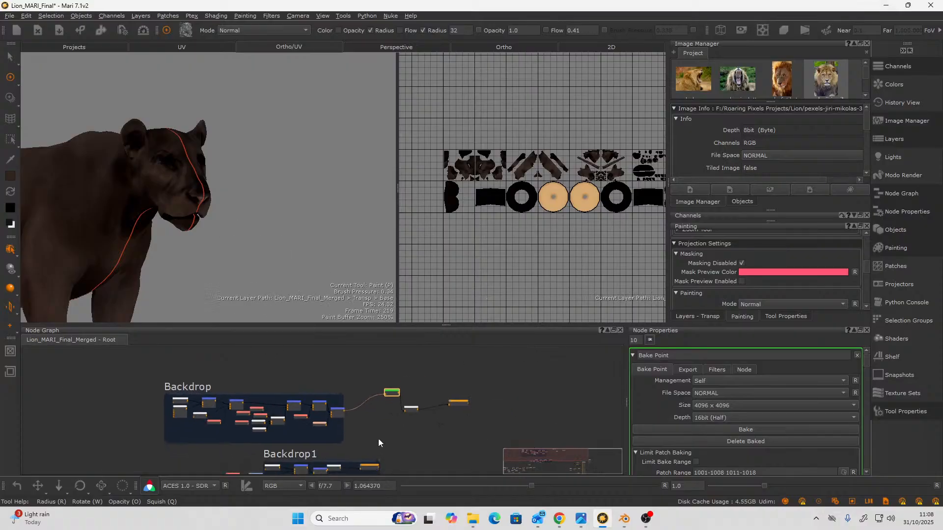
scroll(344, 432, "up", 3)
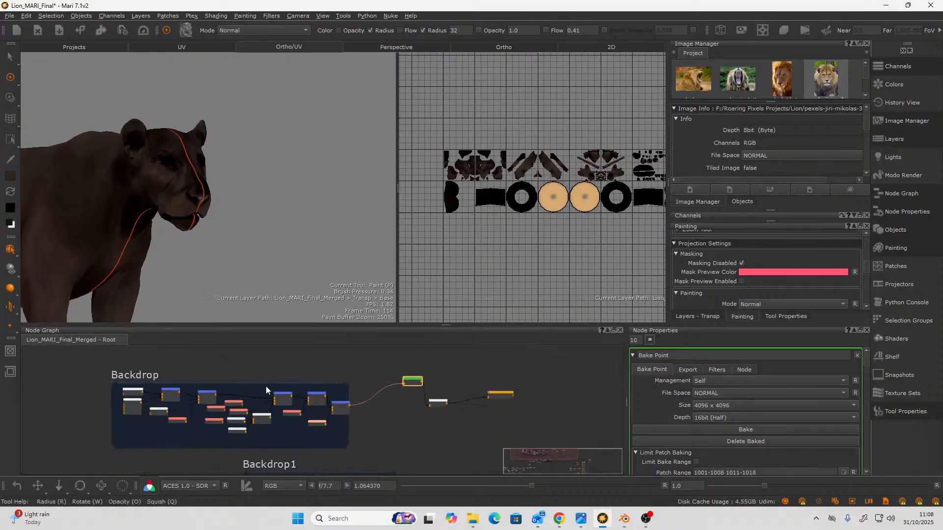
middle_click_drag(266, 386, 273, 379)
left_click_drag(265, 405, 194, 357)
scroll(229, 388, "up", 3)
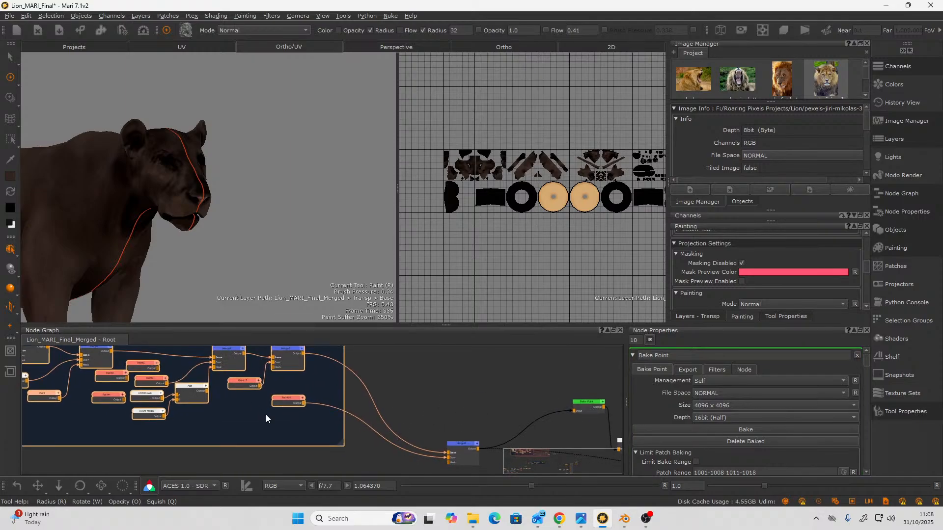
left_click(416, 417)
Move the final Merge node into the upper backdrop and widen the backdrop to enclose it with some room to spare.
left_click_drag(462, 448, 331, 376)
left_click_drag(339, 444, 456, 445)
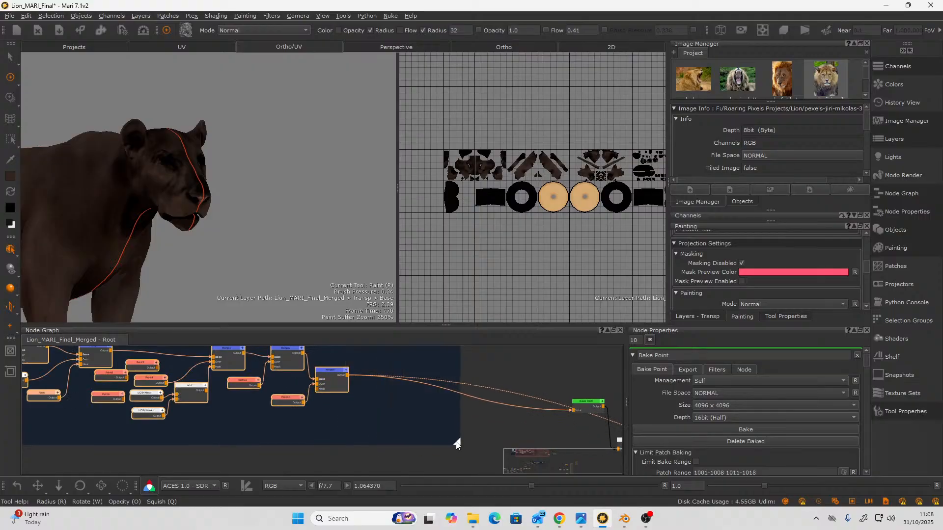
middle_click_drag(333, 373, 377, 424)
left_click(428, 418)
scroll(429, 418, "down", 1)
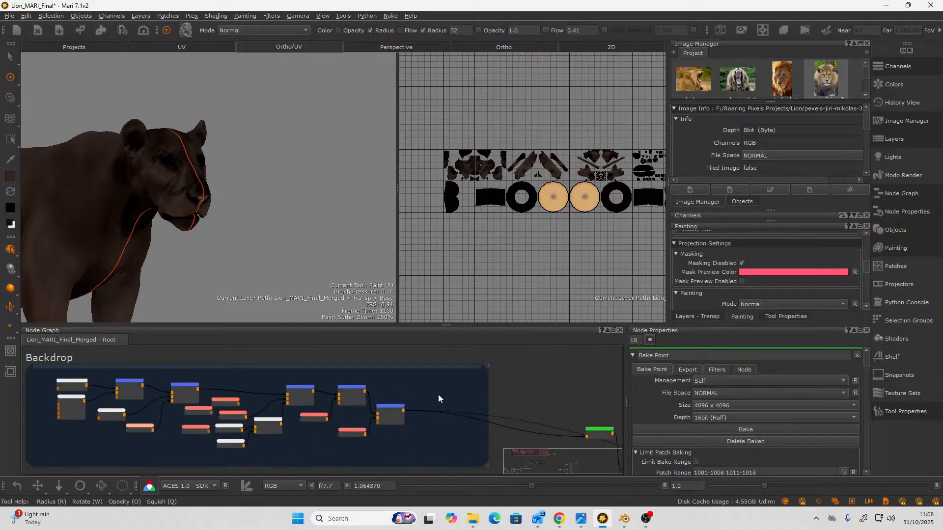
left_click_drag(394, 412, 425, 396)
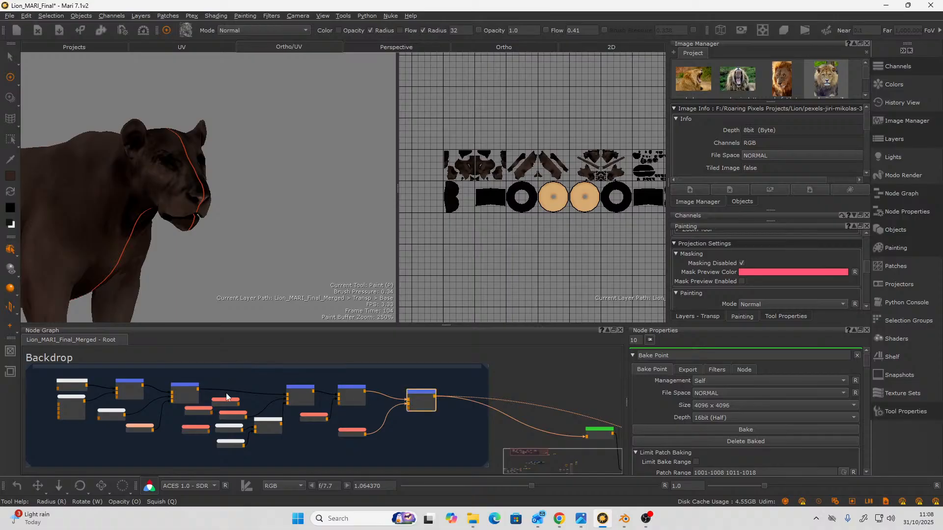
Select the whole upper backdrop with its nodes and move it further from the bake point.
scroll(226, 397, "up", 5)
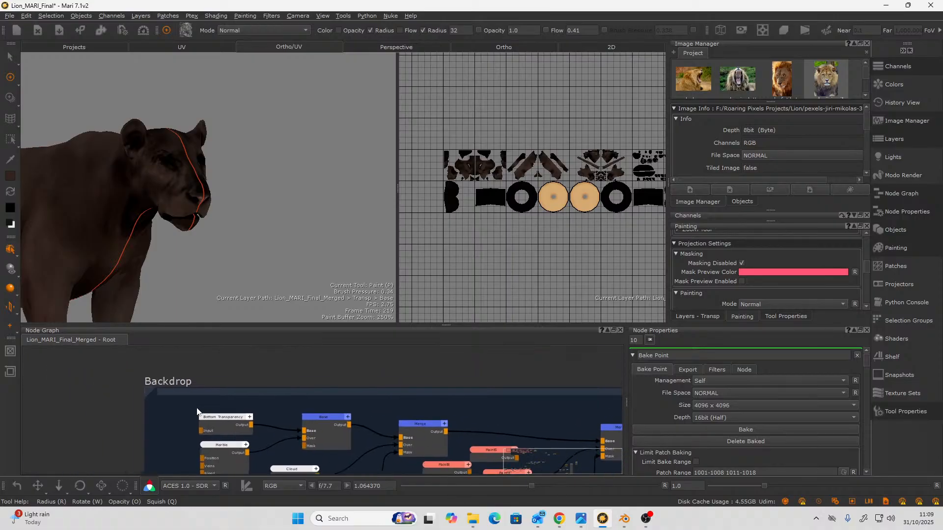
scroll(200, 459, "down", 3)
scroll(344, 417, "down", 2)
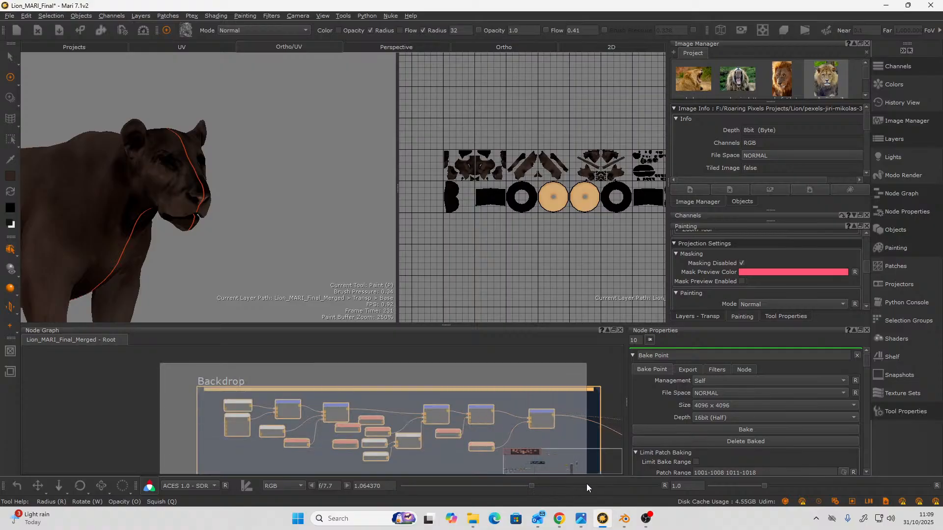
scroll(567, 423, "down", 1)
left_click_drag(537, 399, 438, 369)
scroll(402, 394, "up", 5)
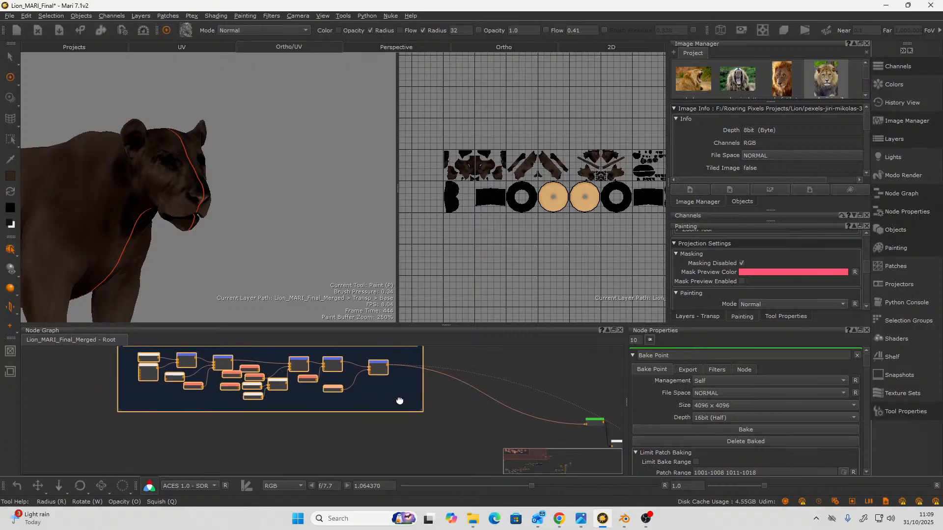
middle_click_drag(360, 424, 457, 413)
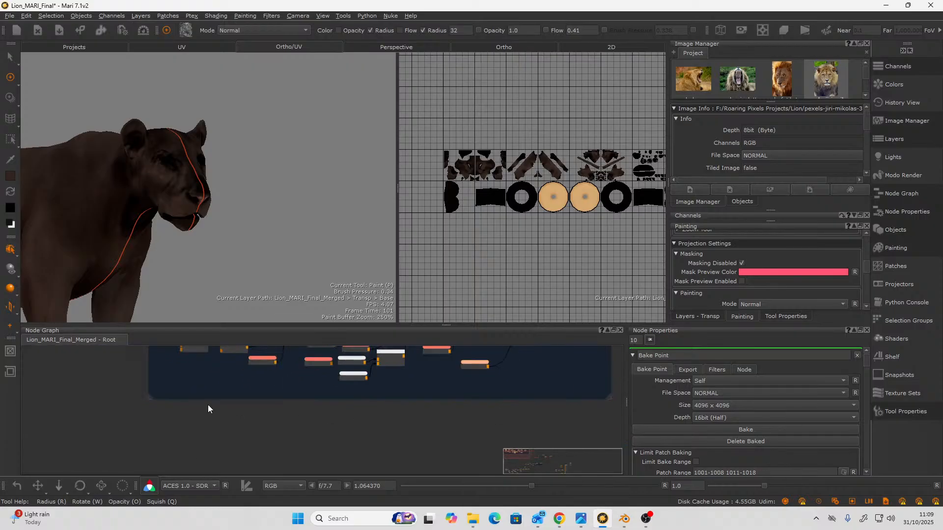
Start an import into a new 4096 x 4096, 16-bit half channel named UpperTeethMask with scalar data.
left_click(120, 15)
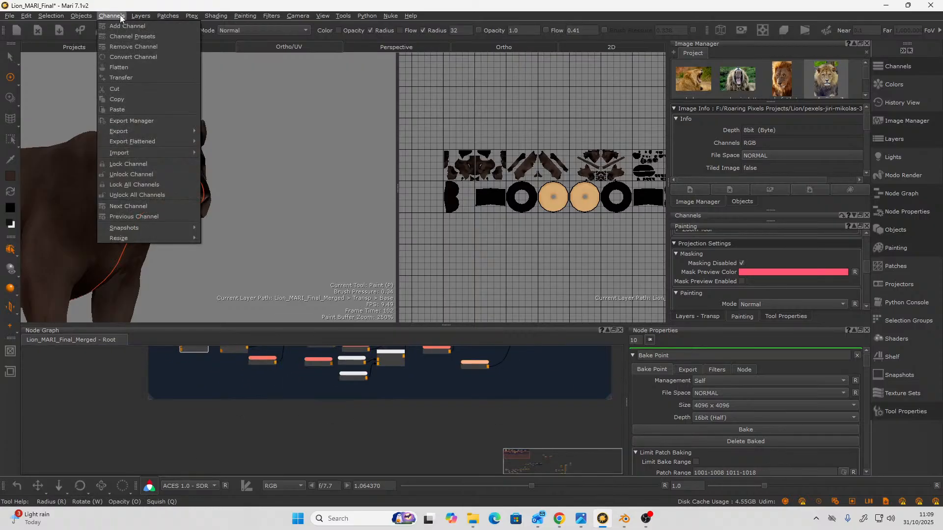
mouse_move(146, 151)
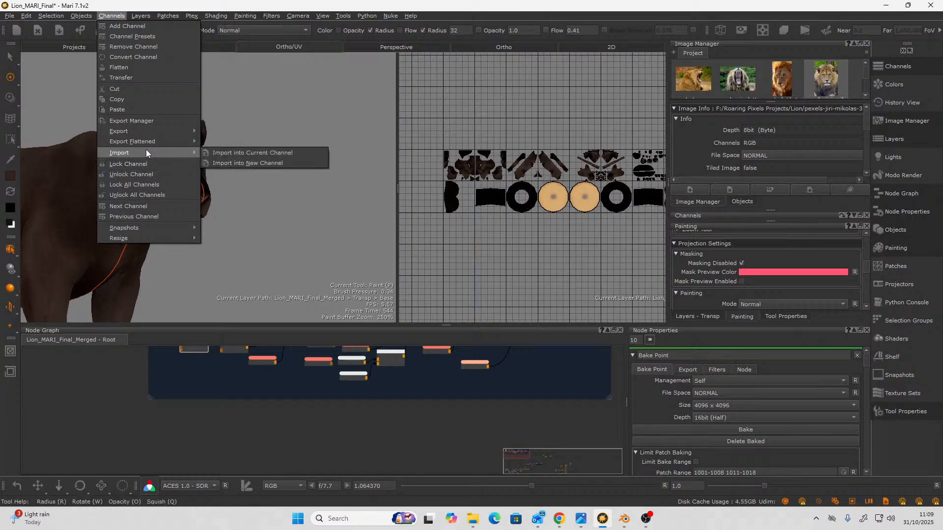
left_click(235, 162)
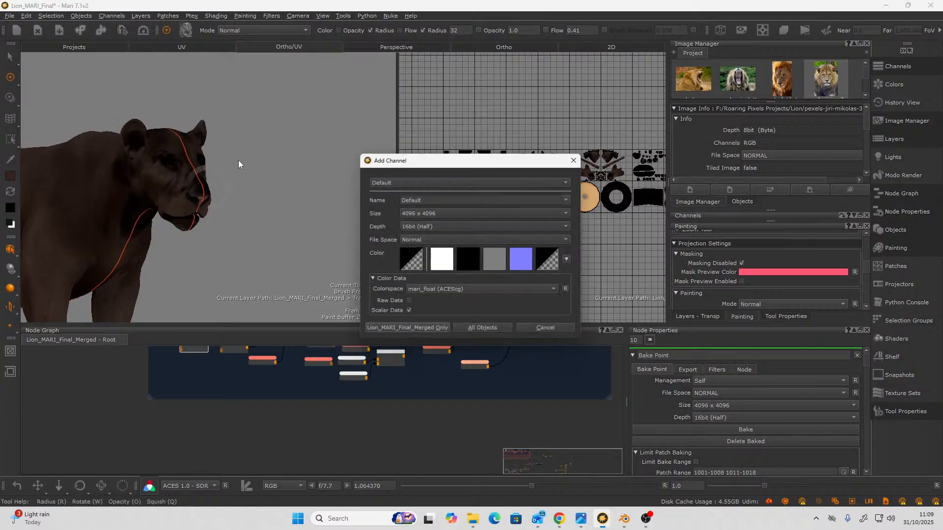
double_click(434, 198)
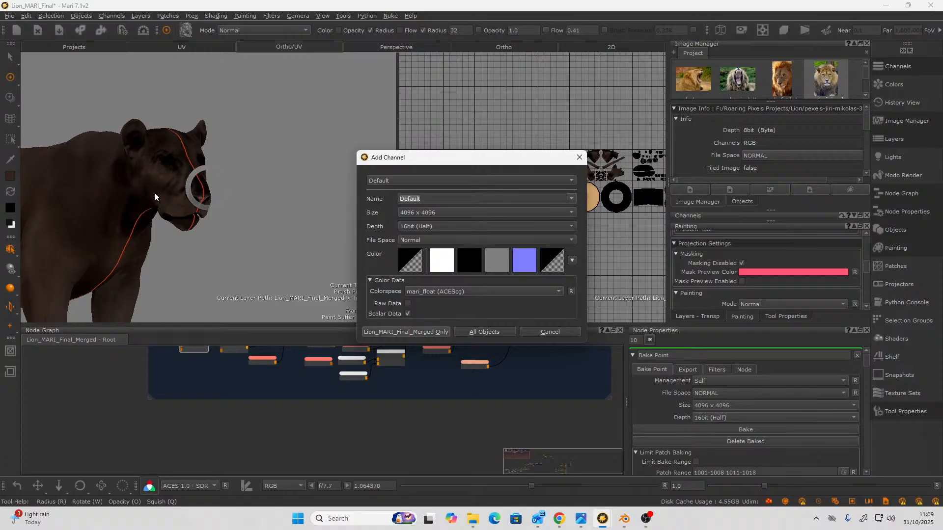
type("UpperTeethMask")
left_click(457, 333)
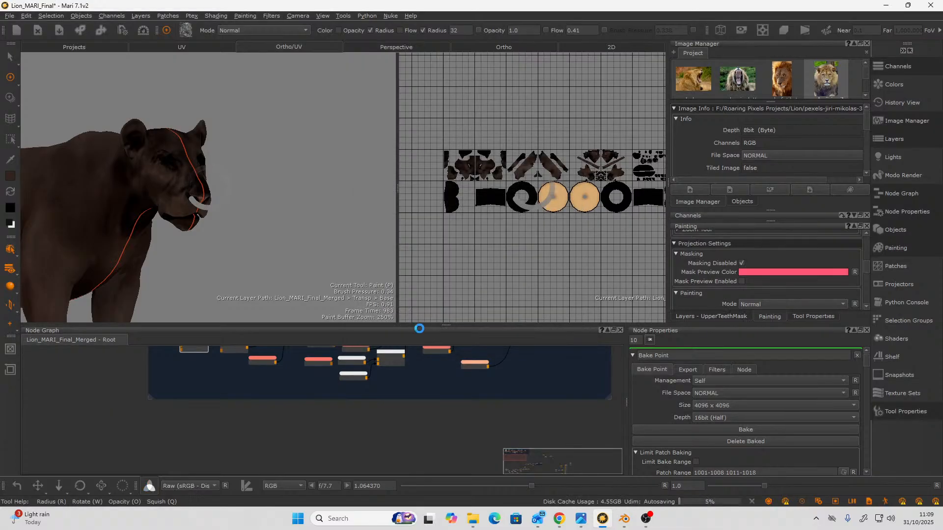
Import all patches of the Lion_UpperTeeth image sequence from the MME Maps folder into the UpperTeethMask channel.
key("ctrl+i")
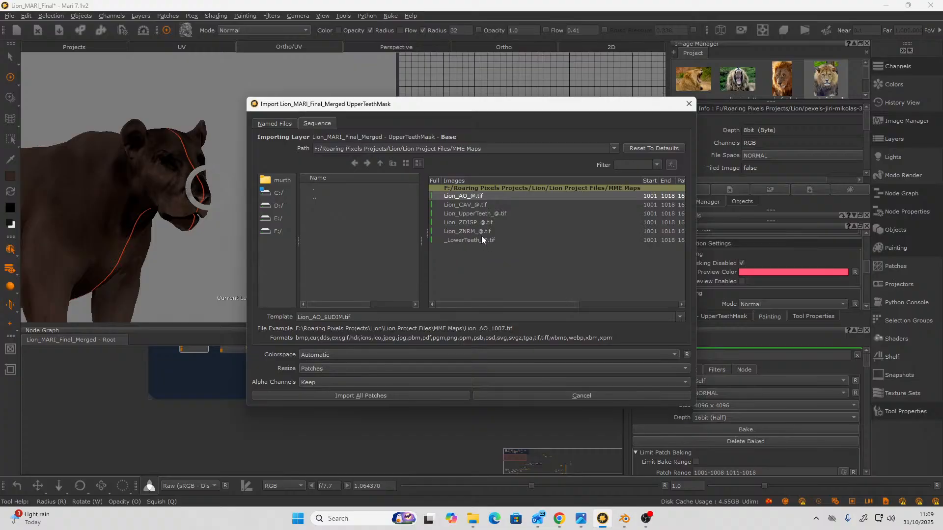
left_click(466, 216)
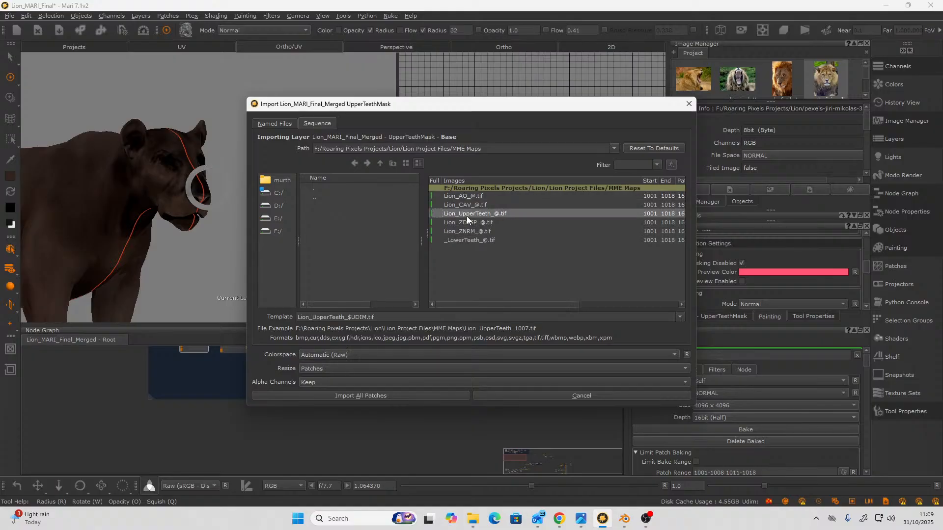
left_click(408, 396)
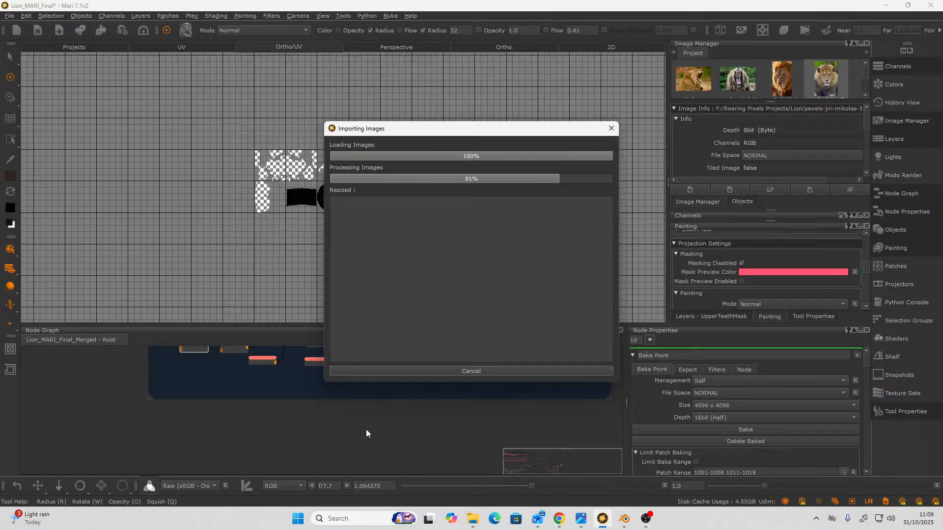
Move the UpperTeethMask channel's node group to the empty area below the upper backdrop.
scroll(408, 415, "down", 8)
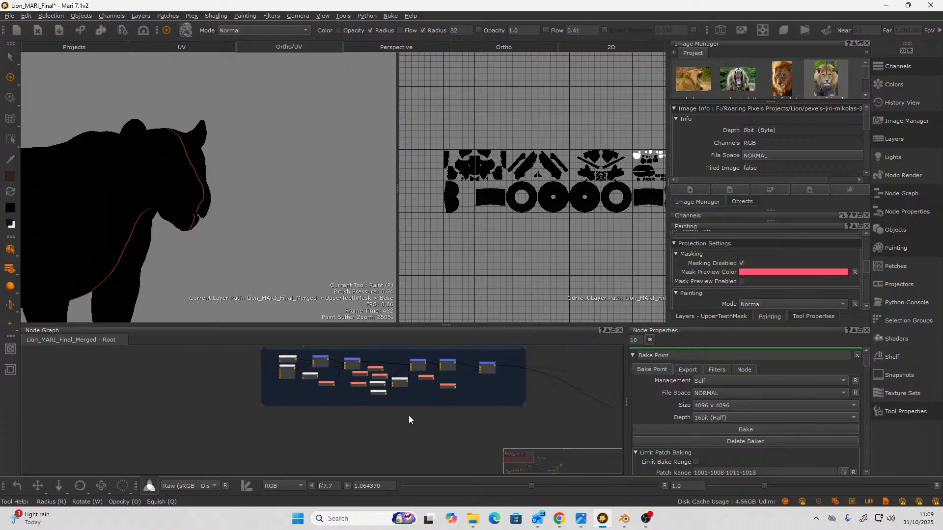
scroll(526, 389, "up", 1)
middle_click_drag(524, 390, 397, 405)
left_click_drag(430, 381, 236, 455)
scroll(237, 444, "up", 5)
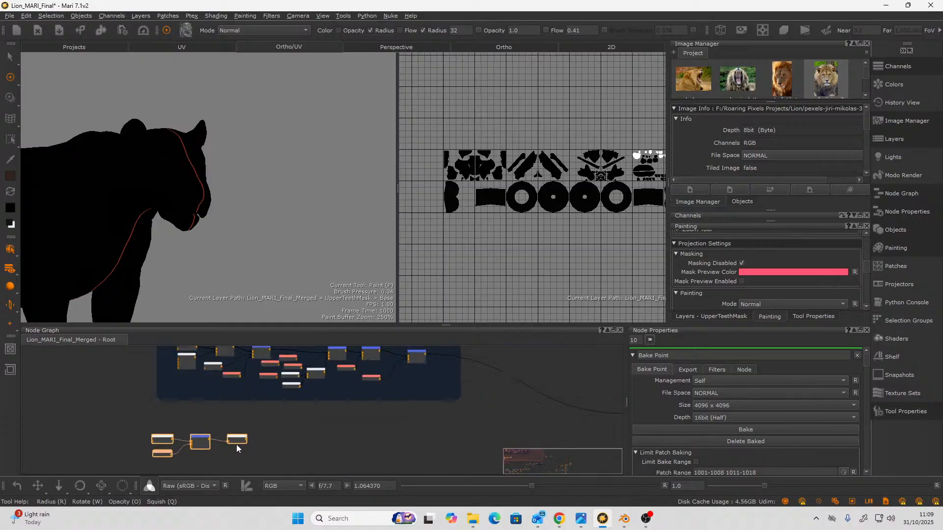
scroll(237, 445, "up", 3)
scroll(236, 444, "down", 3)
middle_click_drag(237, 444, 233, 425)
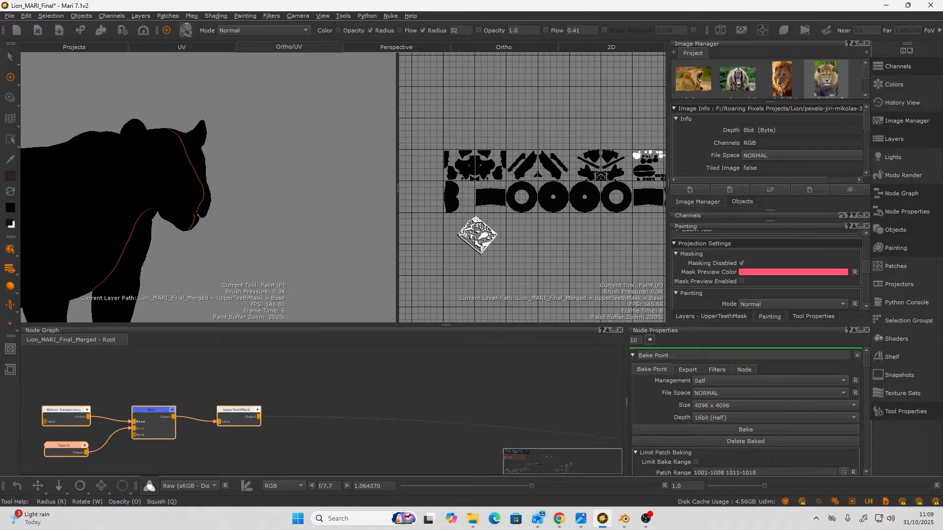
Import all patches of the _LowerTeeth image sequence from the MME Maps folder into a new LowerTeethMask channel for Lion_MARI_Final_Merged only.
middle_click_drag(541, 103, 447, 134, "alt")
right_click_drag(477, 163, 565, 174, "alt")
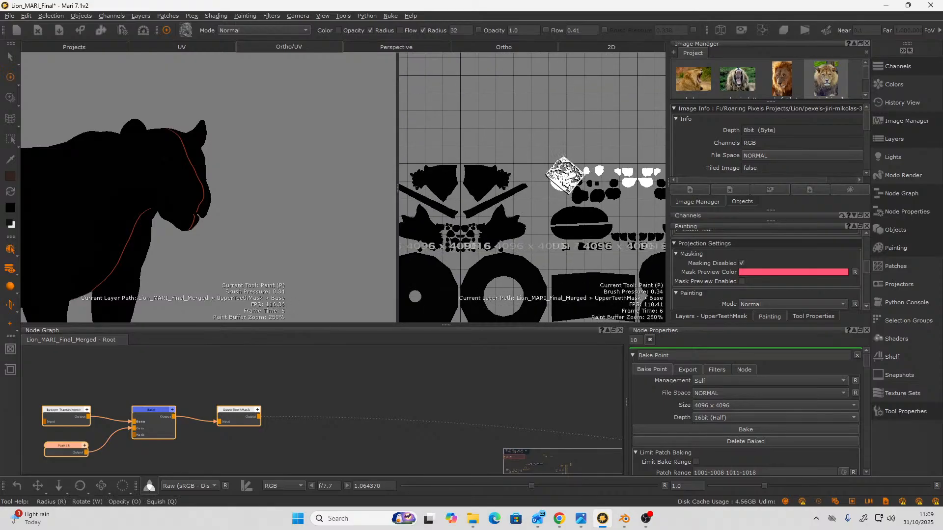
middle_click_drag(613, 145, 539, 157, "alt")
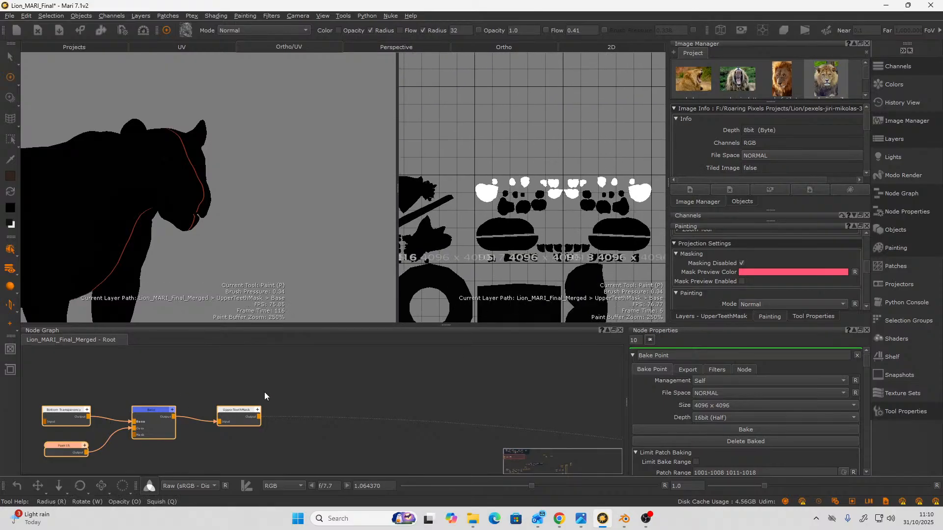
scroll(277, 381, "down", 3)
middle_click_drag(276, 381, 333, 378)
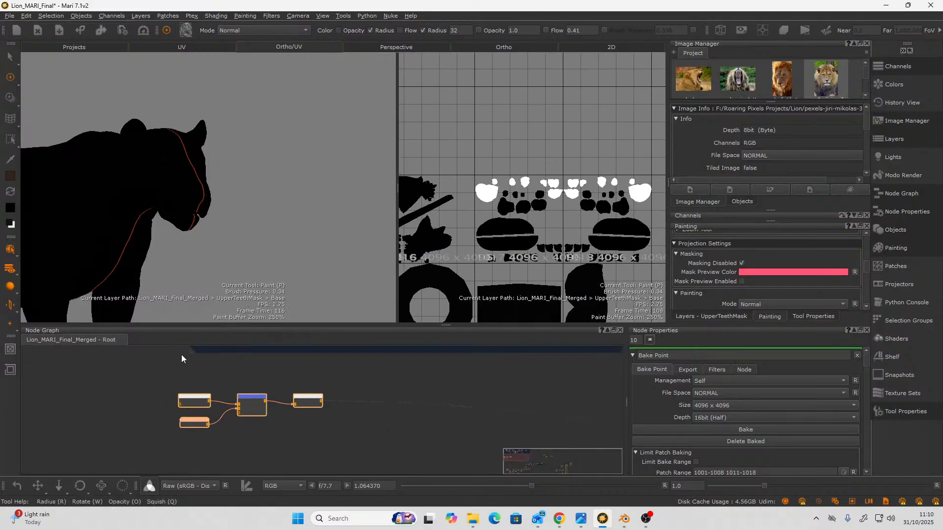
left_click(144, 15)
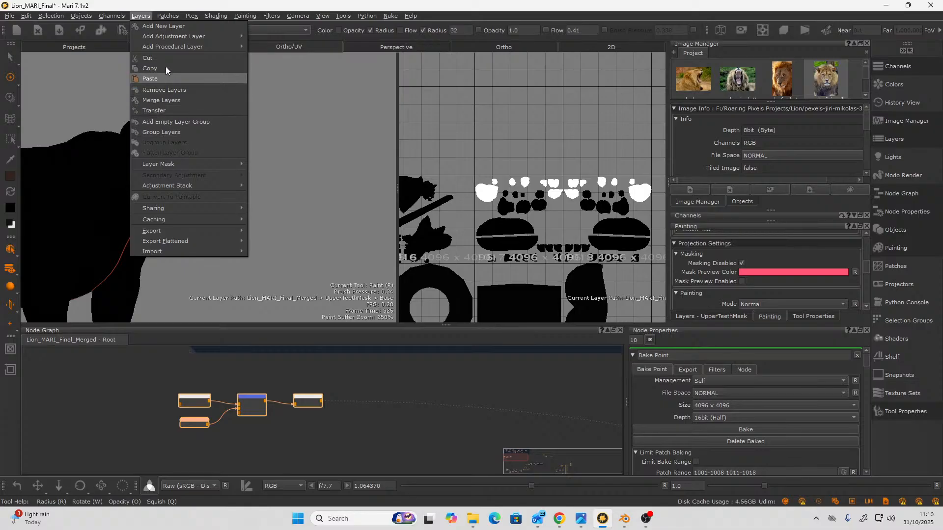
mouse_move(116, 17)
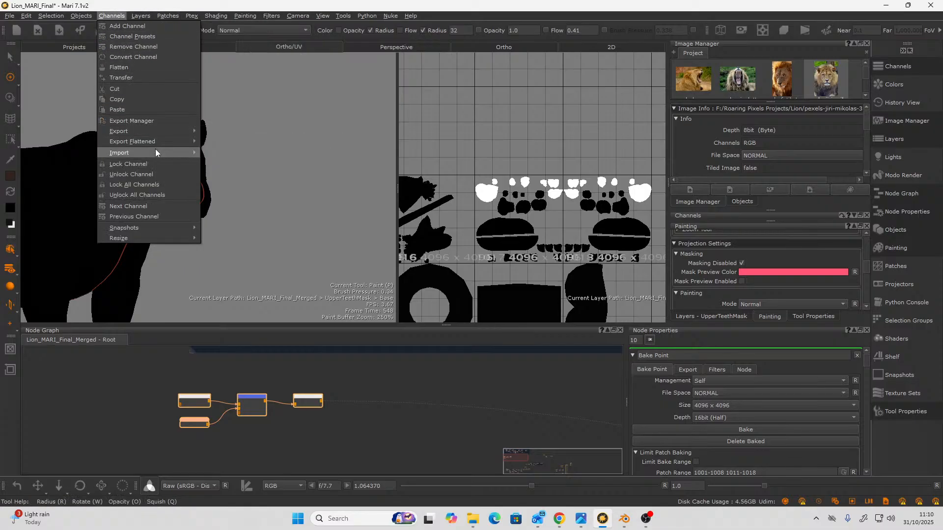
mouse_move(155, 150)
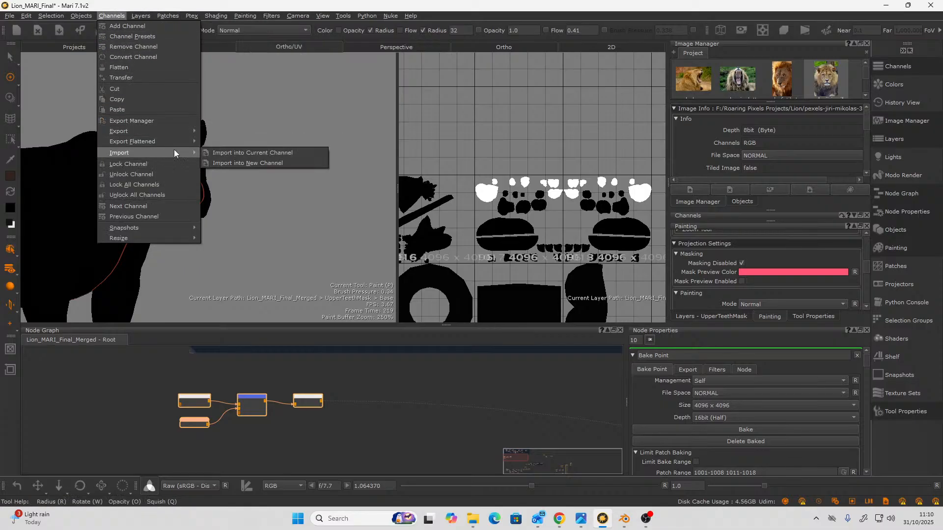
left_click(219, 164)
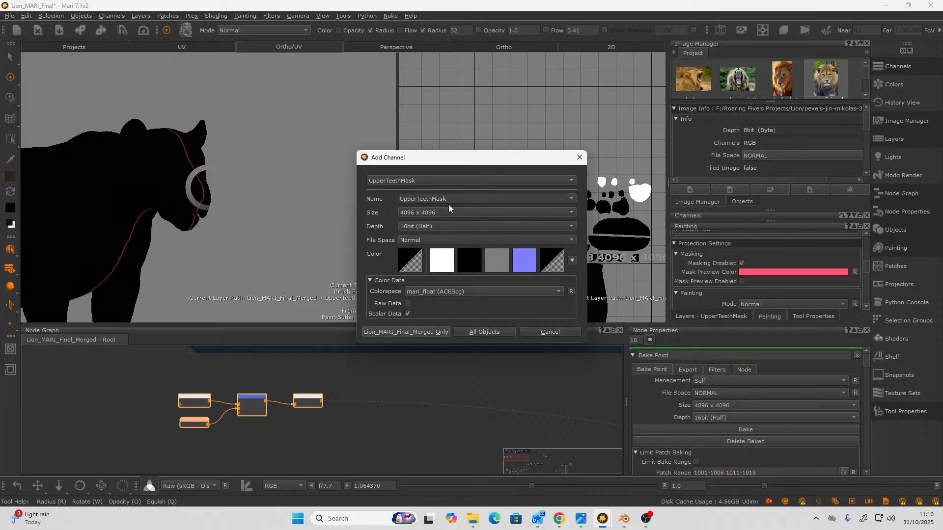
double_click(466, 199)
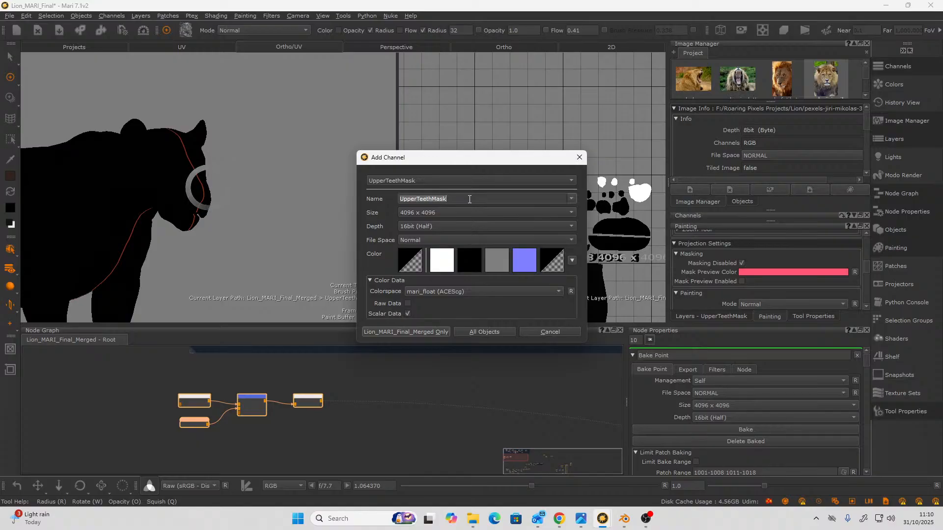
type("LowerTeethMask")
left_click(416, 331)
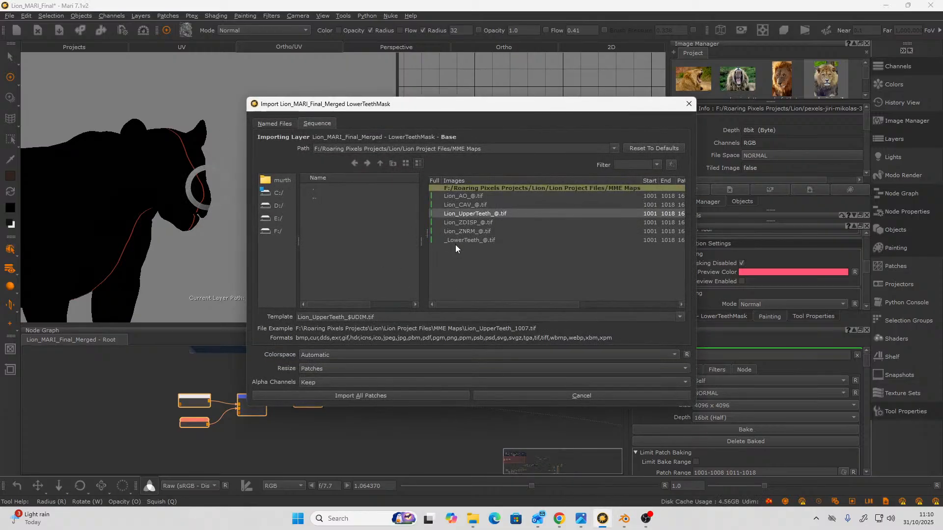
left_click(459, 242)
left_click(400, 396)
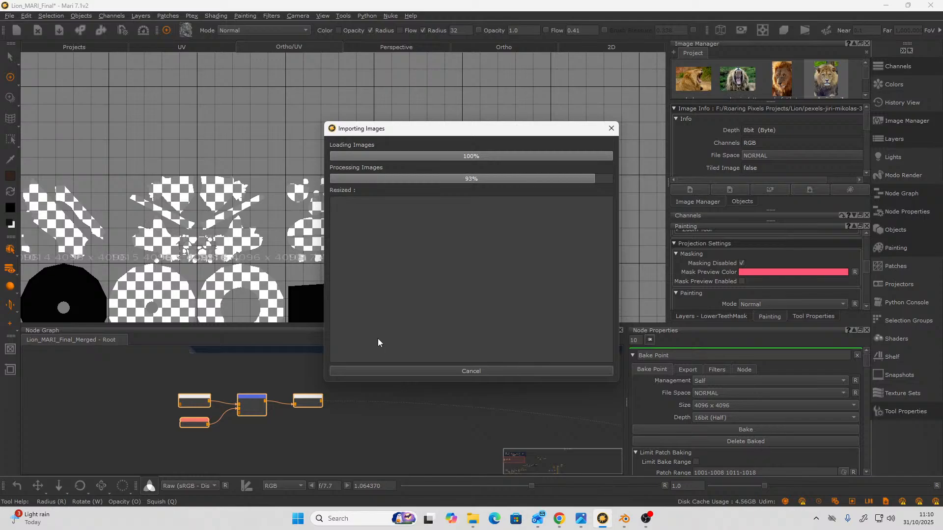
Move the LowerTeethMask channel's node group under the upper backdrop, directly below the UpperTeethMask group.
scroll(415, 385, "down", 3)
scroll(415, 385, "down", 5)
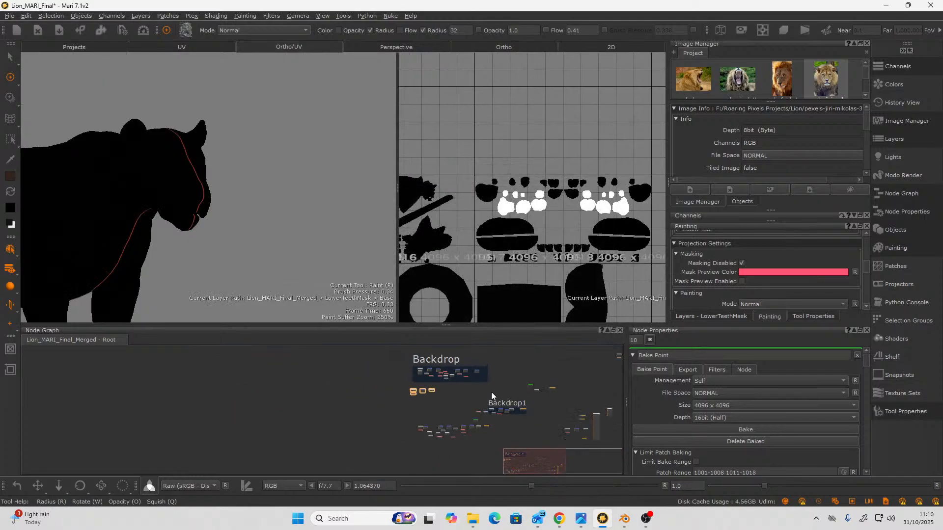
left_click_drag(481, 375, 190, 439)
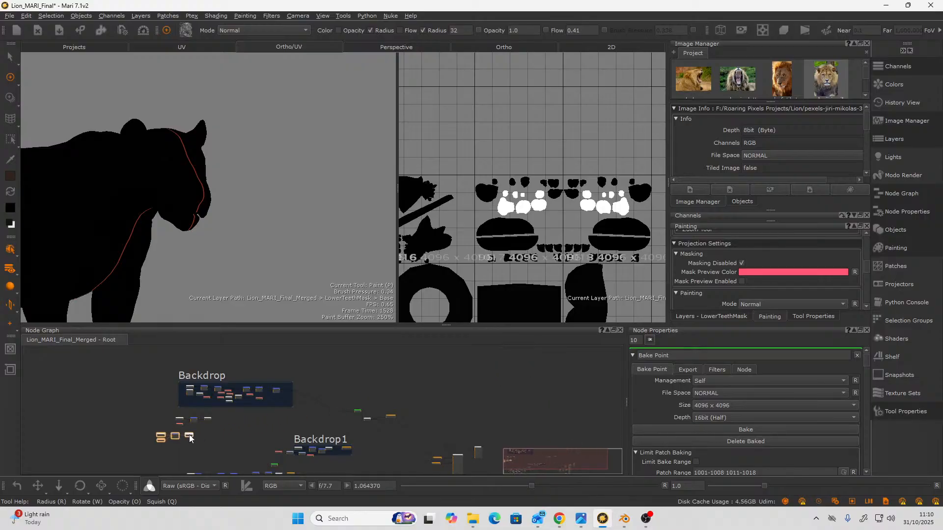
scroll(205, 437, "up", 8)
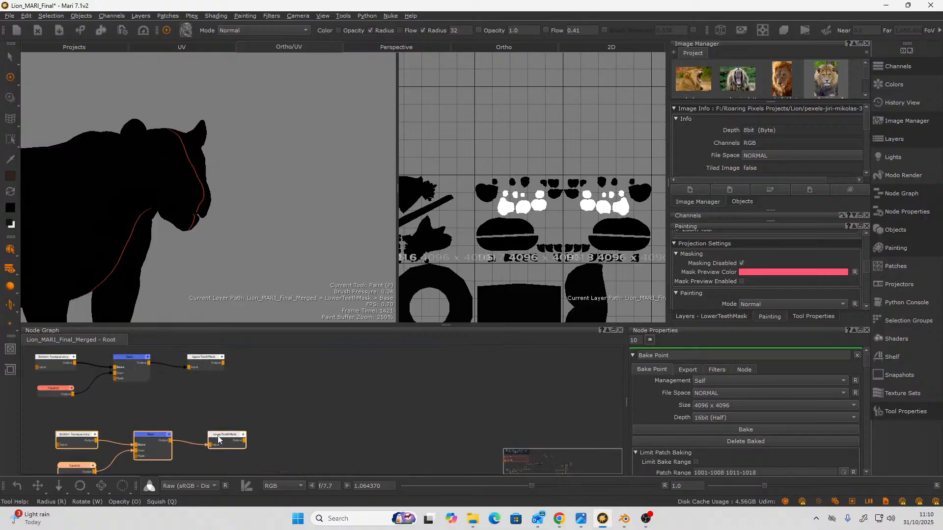
left_click(220, 393)
middle_click_drag(221, 394, 267, 419)
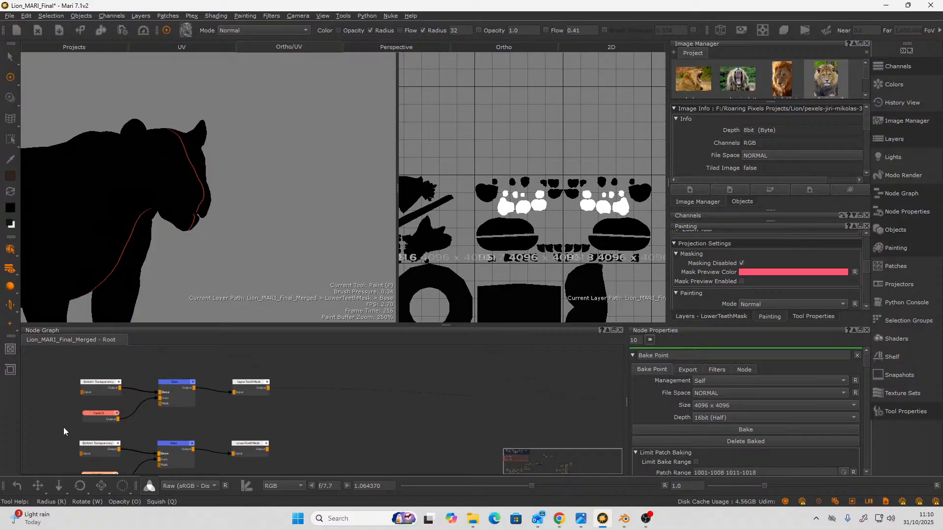
Delete the bottom transparency, merge and channel nodes of both teeth mask groups, keeping only their two paint nodes.
left_click_drag(87, 378, 295, 392)
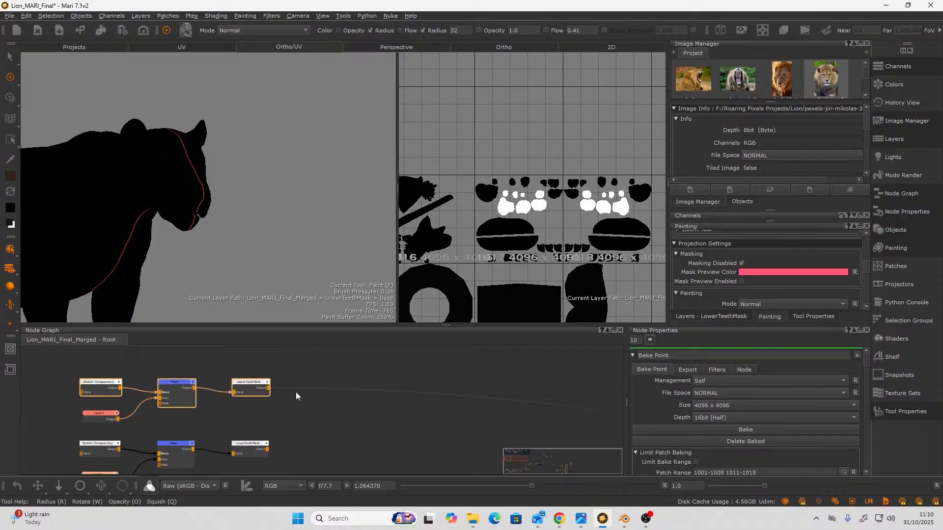
key("Delete")
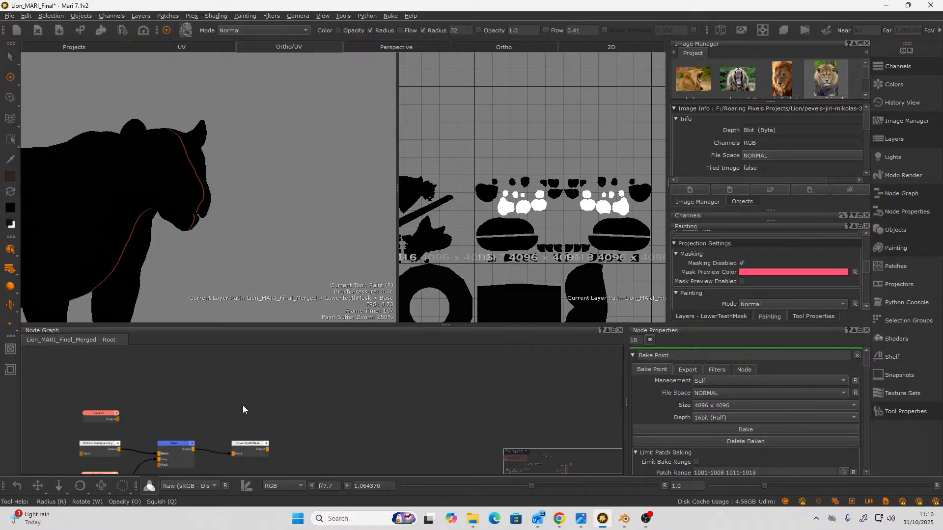
middle_click_drag(243, 405, 226, 338)
left_click_drag(71, 363, 239, 386)
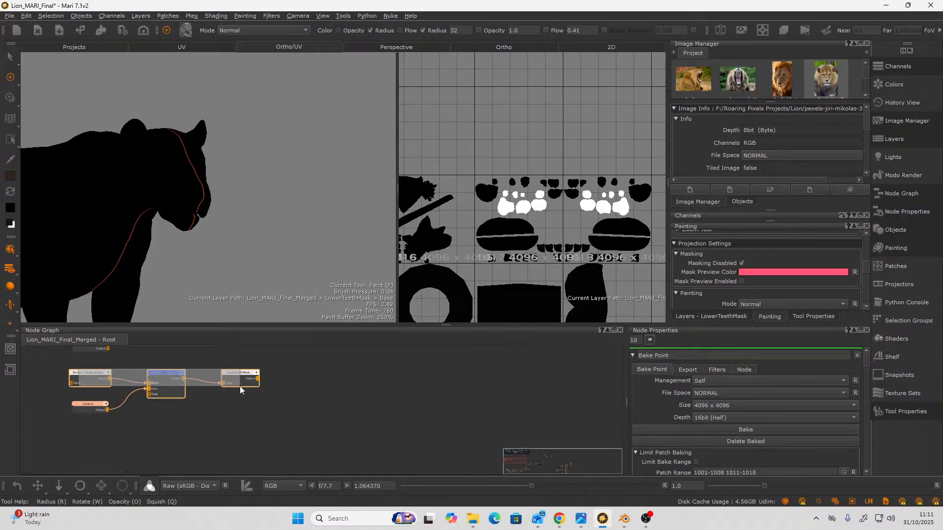
key("Delete")
middle_click_drag(240, 386, 258, 419)
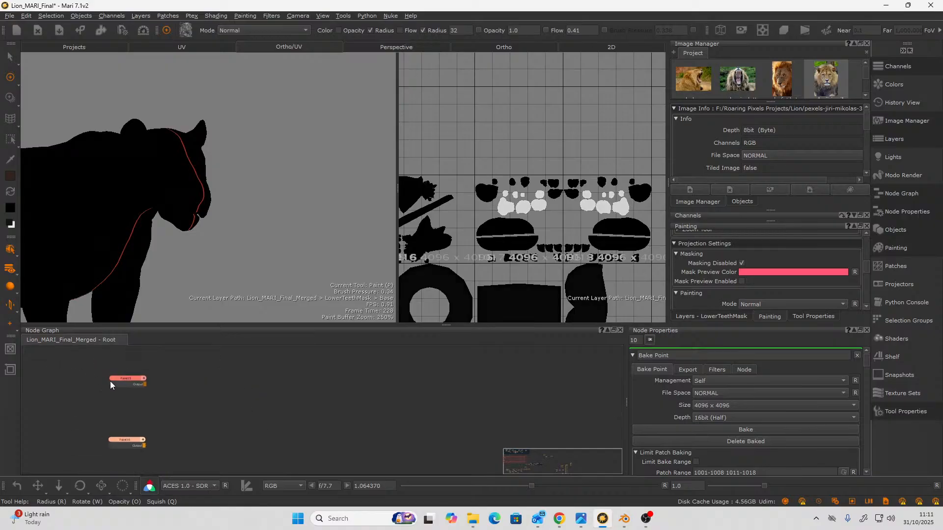
Move the lower teeth paint node up so it sits close beneath the upper teeth paint node.
left_click(125, 377)
middle_click_drag(177, 394, 195, 449)
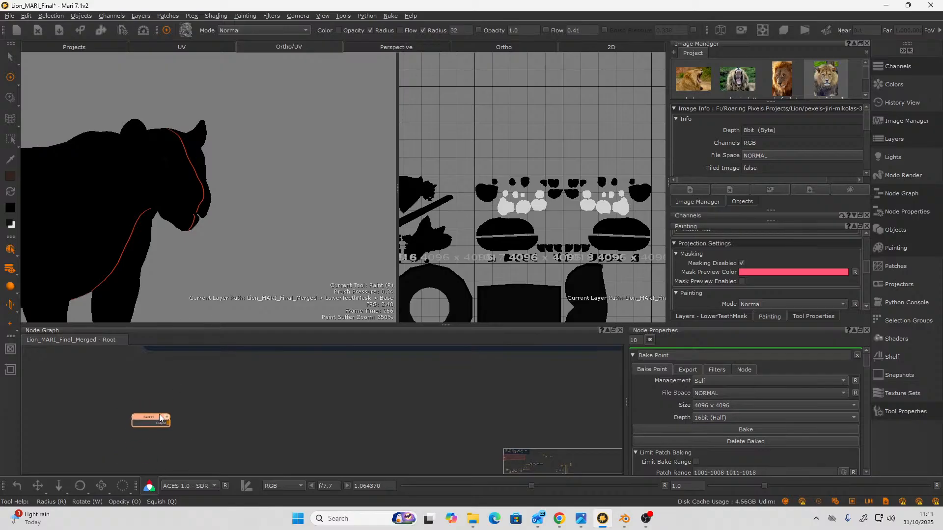
left_click_drag(159, 416, 158, 381)
middle_click_drag(177, 466, 183, 421)
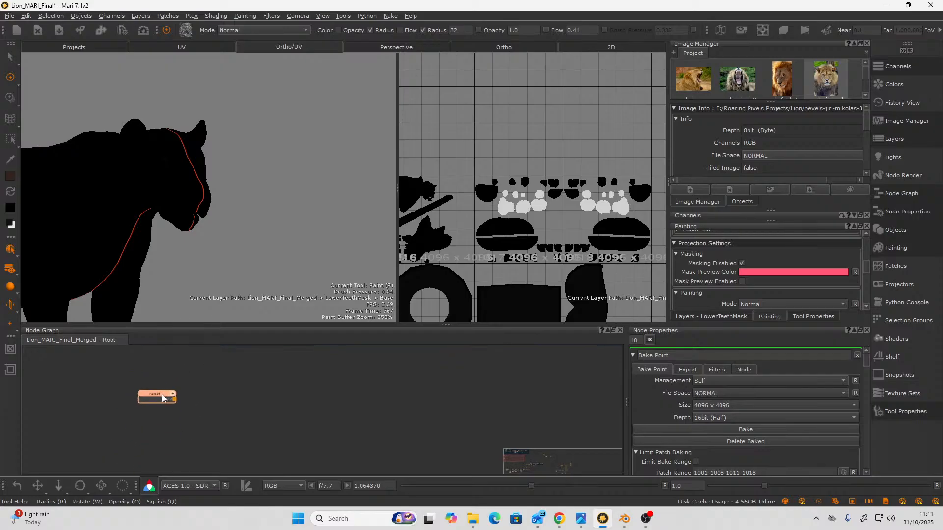
middle_click_drag(173, 374, 180, 426)
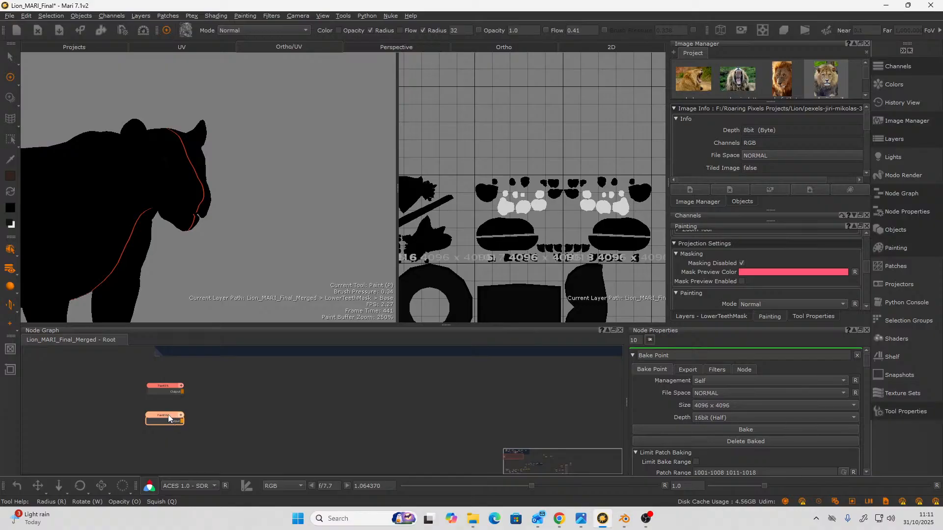
Merge Paint15 as the base with Paint16 over it, and display the merge node's output in the viewer.
scroll(138, 384, "up", 3)
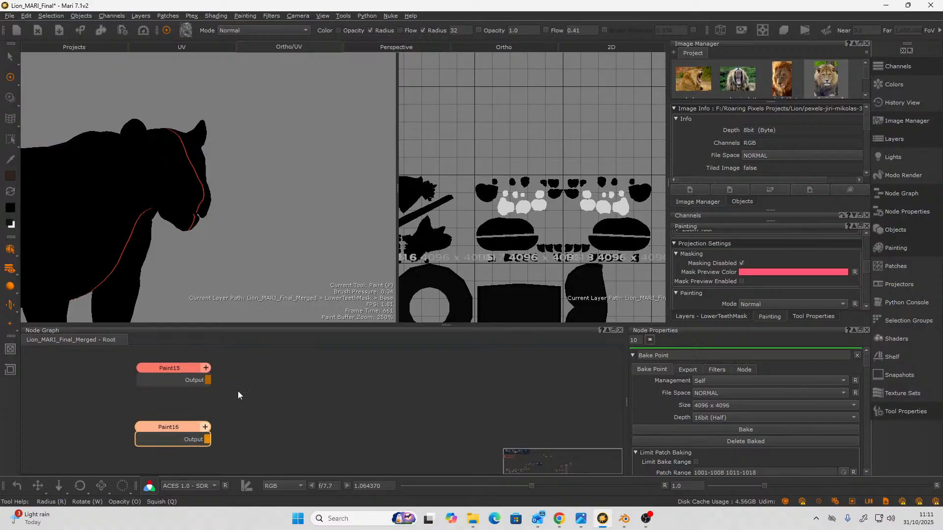
left_click(195, 377)
key("m")
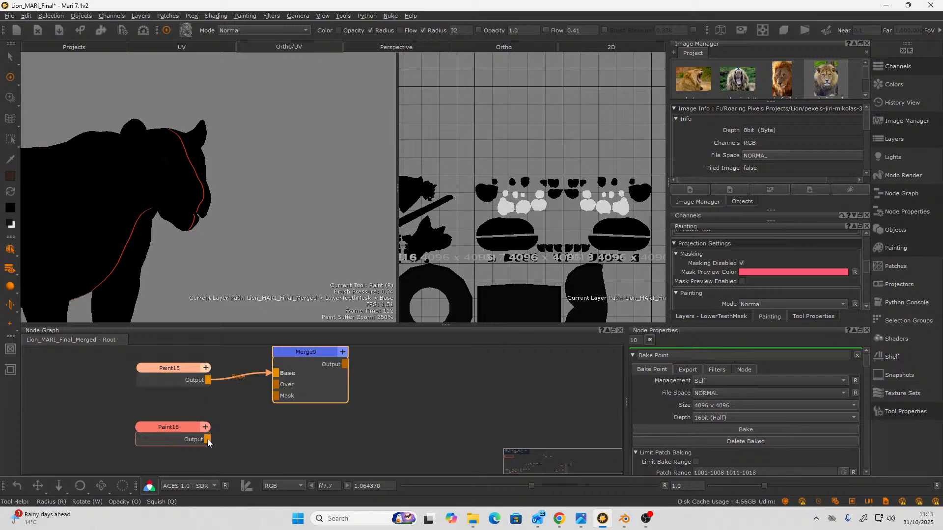
mouse_move(207, 439)
left_mouse_down()
mouse_move(298, 361)
mouse_move(298, 395)
left_mouse_up()
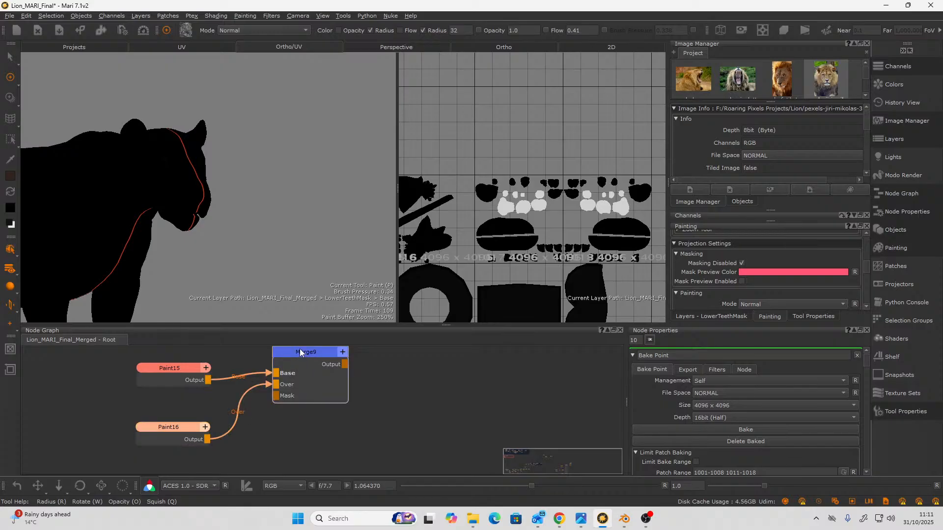
left_click_drag(345, 364, 621, 370)
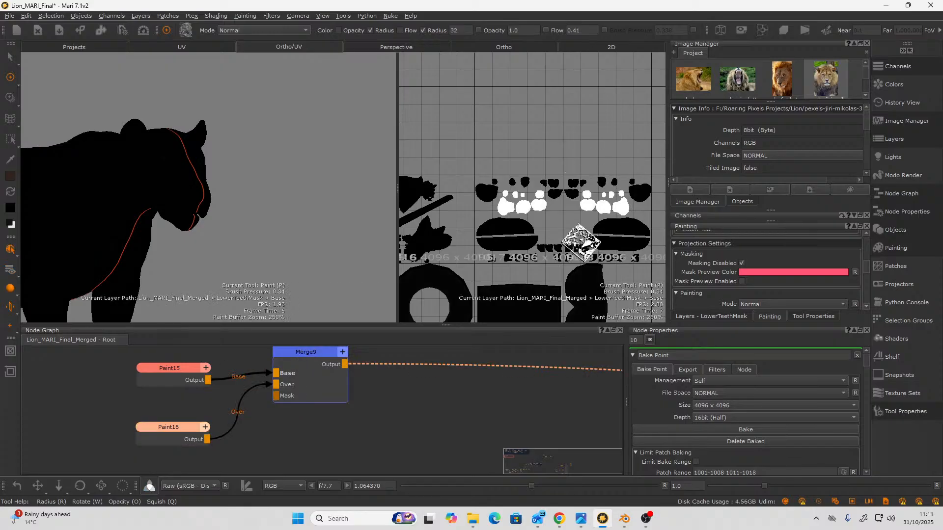
Examine the merged teeth mask in the UV view and on the lion's mouth, and open the merge node's properties.
right_click_drag(582, 231, 474, 270, "alt")
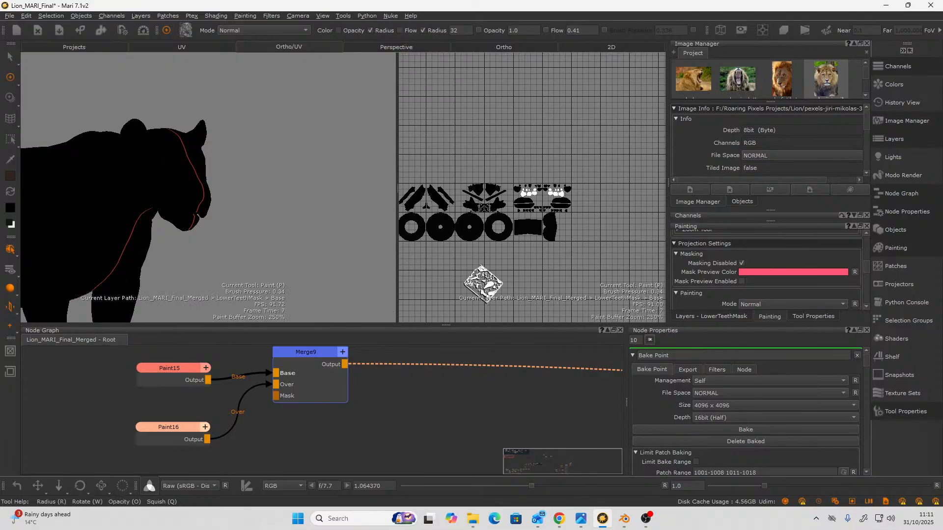
left_click_drag(366, 238, 305, 226, "alt")
right_click_drag(207, 201, 256, 224, "alt")
middle_click_drag(256, 223, 317, 217, "alt")
left_click_drag(319, 216, 305, 202, "alt")
right_click_drag(306, 202, 310, 253, "alt")
left_click_drag(310, 253, 315, 211, "alt")
middle_click_drag(314, 211, 288, 179, "alt")
right_click_drag(289, 196, 294, 273, "alt")
mouse_move(295, 273)
left_mouse_down("alt")
mouse_move(281, 258)
mouse_move(248, 250)
mouse_move(273, 225)
mouse_move(309, 275)
mouse_move(332, 238)
mouse_move(340, 244)
mouse_move(353, 354)
left_mouse_up("alt")
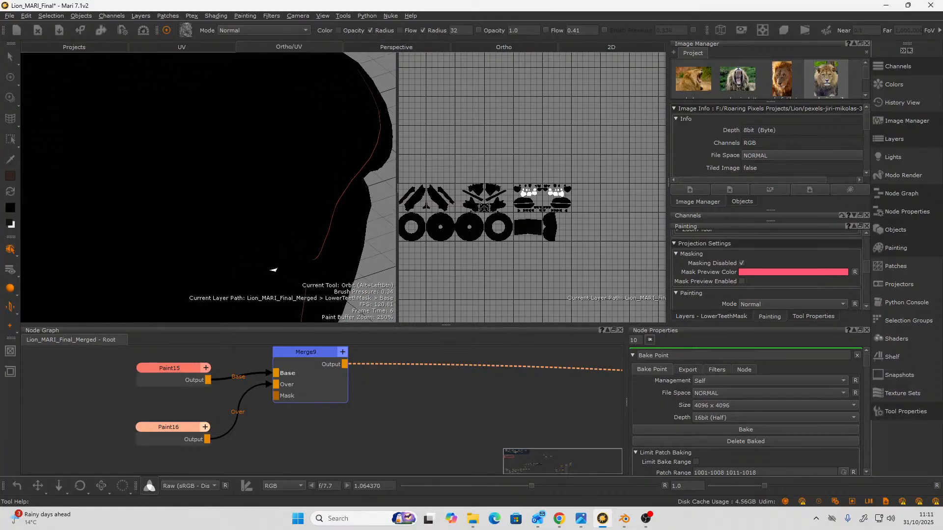
scroll(355, 398, "up", 2)
middle_click_drag(295, 410, 360, 429)
left_click(145, 388)
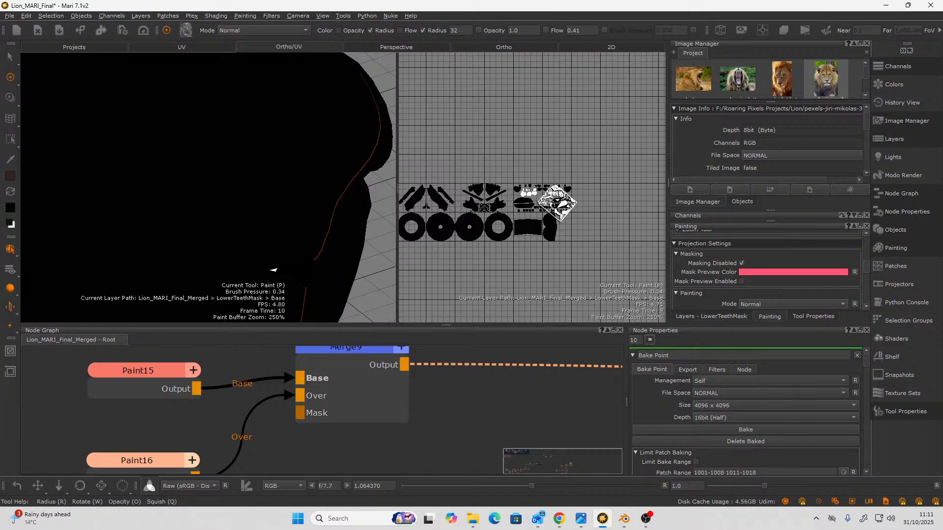
left_click(362, 363)
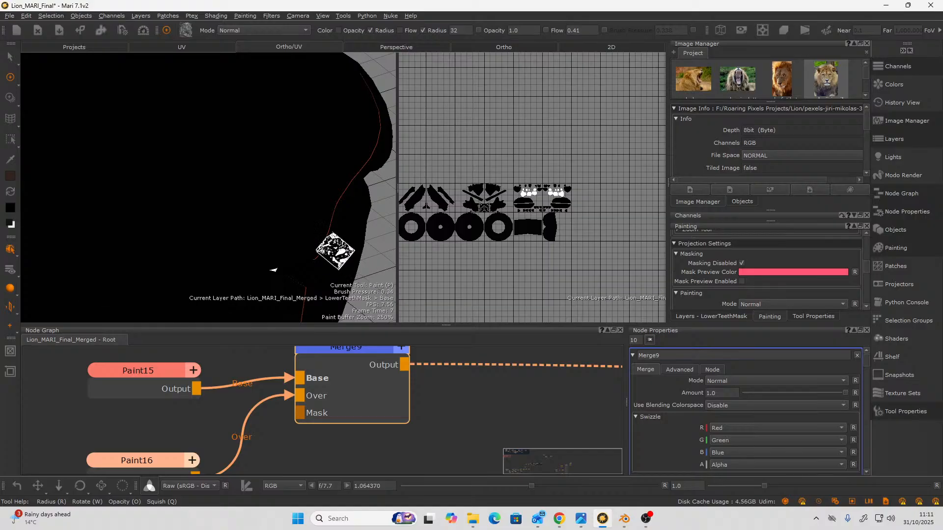
middle_click_drag(391, 248, 242, 189, "alt")
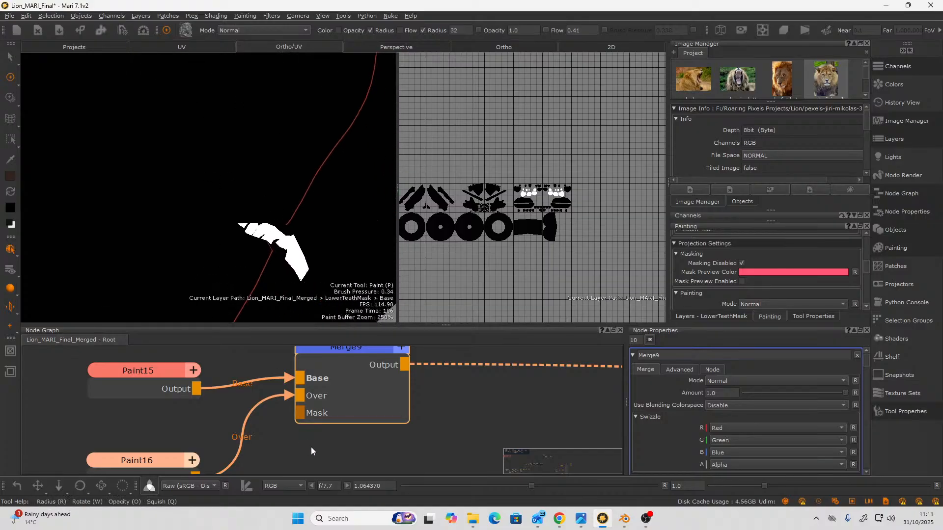
Tidy the graph by stacking Paint15 and Paint16 in line beside the merge node's inputs.
scroll(379, 426, "down", 2)
left_click_drag(210, 390, 205, 378)
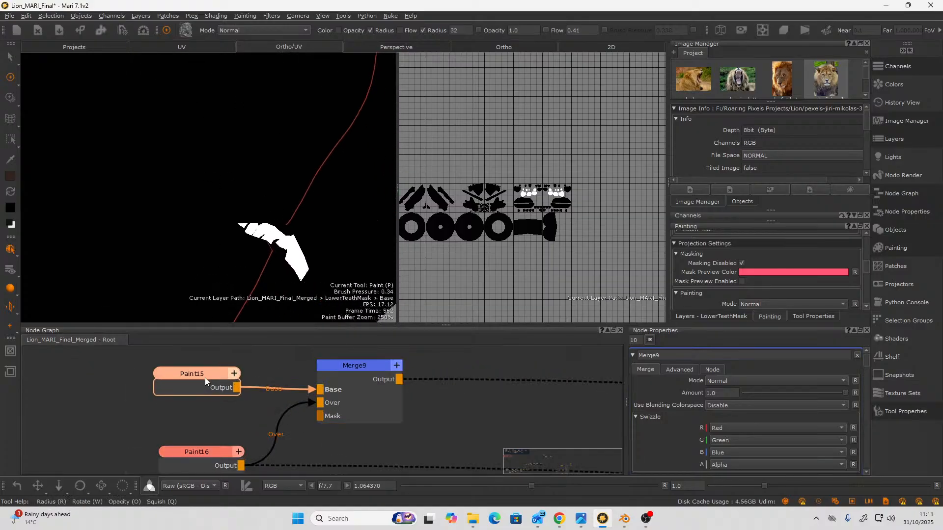
left_click_drag(203, 467, 198, 435)
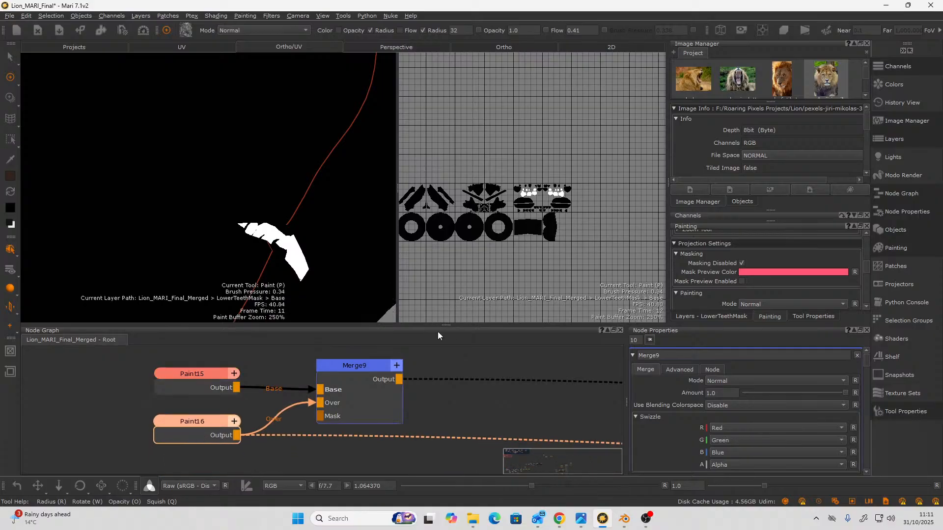
Set the blend mode of the teeth masks' merge node, Merge9, to Add and check the combined mask in the UV view.
left_click(361, 378)
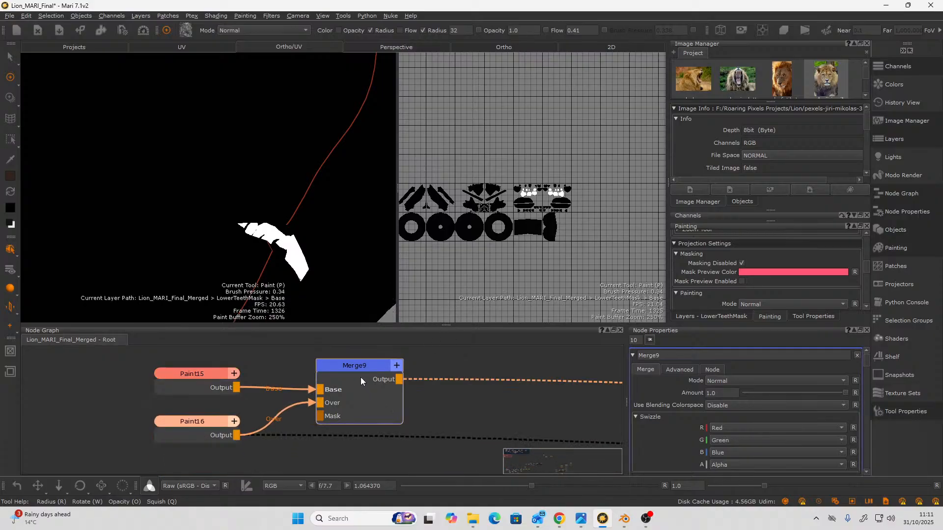
left_click(823, 383)
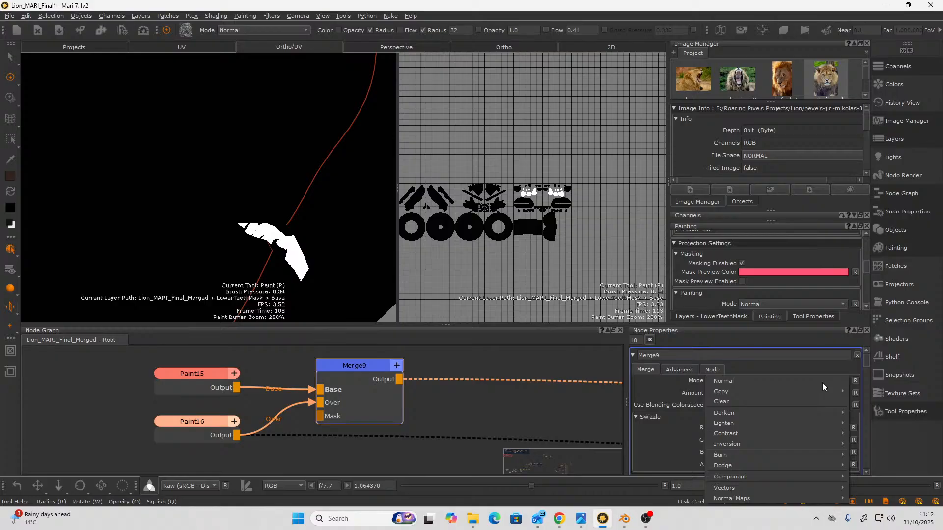
mouse_move(804, 437)
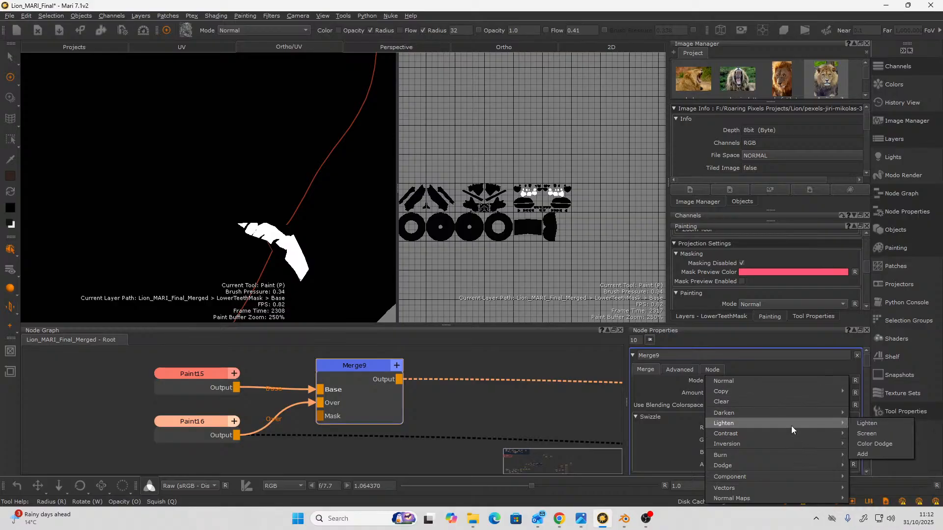
mouse_move(777, 444)
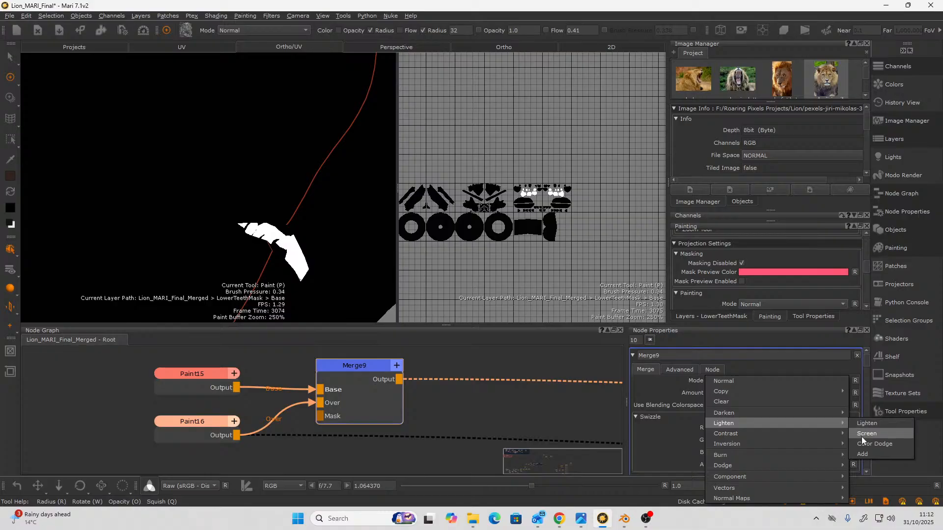
left_click(867, 452)
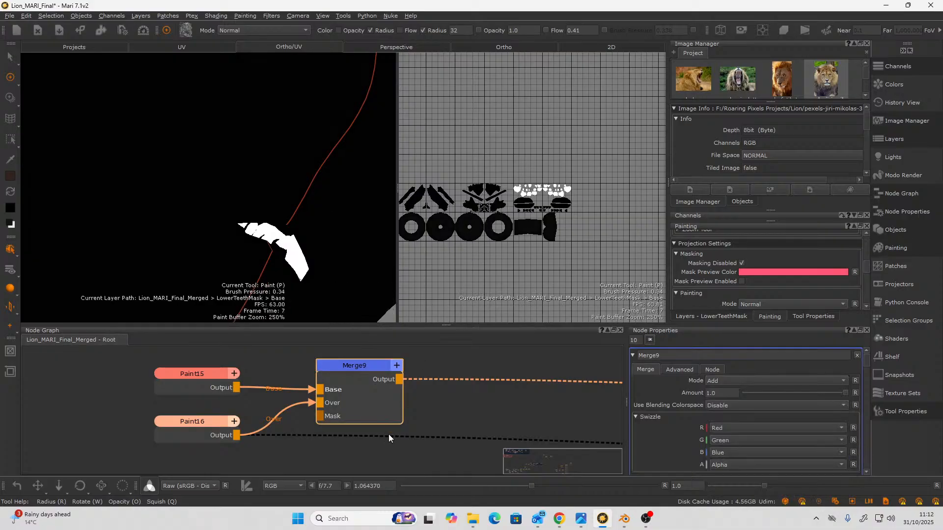
scroll(388, 434, "up", 5)
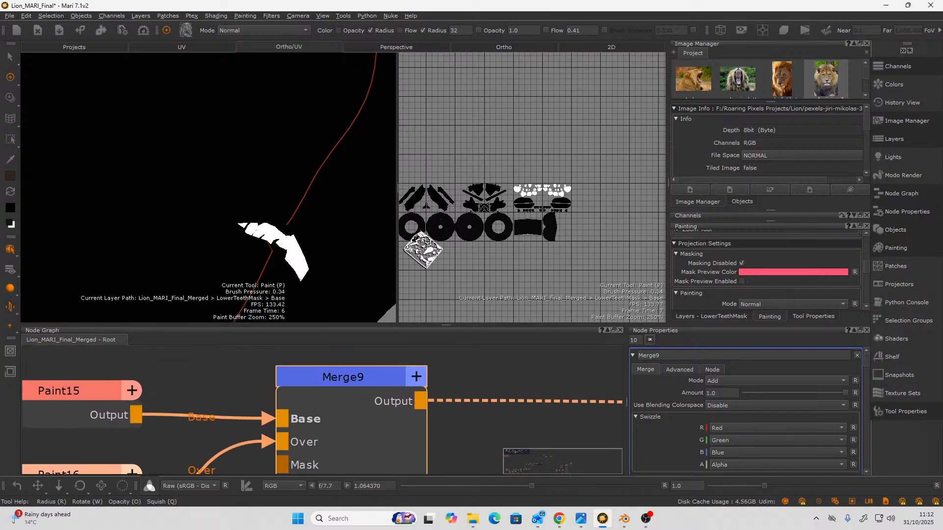
right_click_drag(493, 186, 516, 209, "alt")
Move Paint15, Paint16 and Merge9 together a little further down, away from the backdrop.
scroll(435, 417, "down", 6)
middle_click_drag(452, 427, 391, 426)
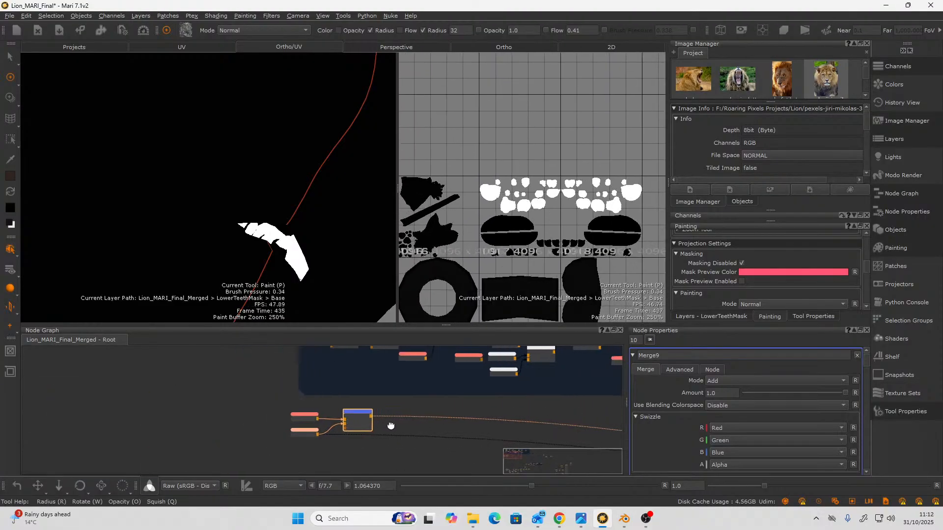
scroll(335, 391, "down", 3)
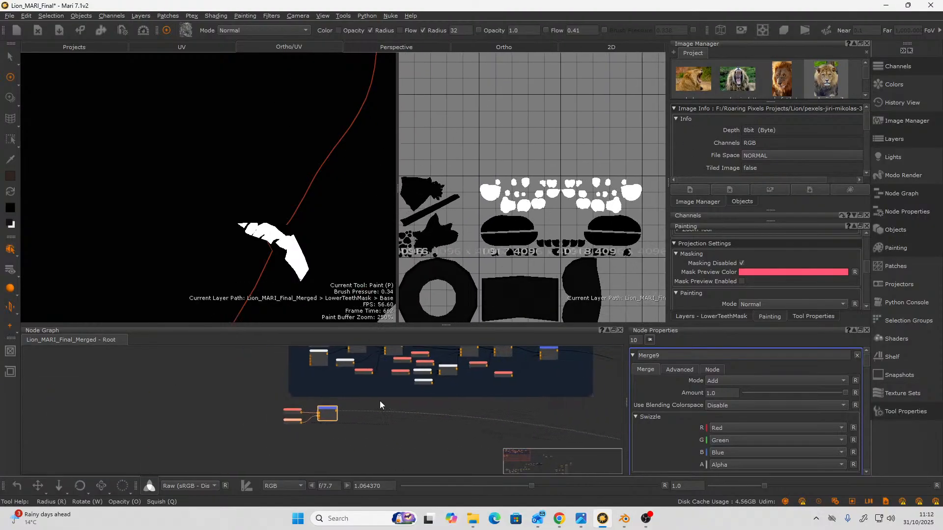
scroll(366, 434, "up", 3)
mouse_move(142, 372)
left_mouse_down()
mouse_move(221, 422)
mouse_move(278, 442)
left_mouse_up()
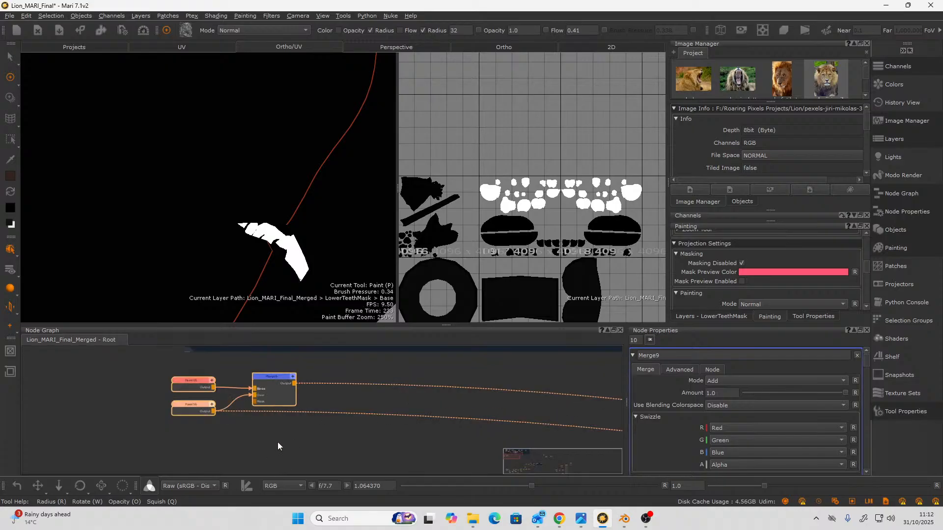
mouse_move(275, 392)
left_mouse_down()
mouse_move(258, 458)
mouse_move(275, 399)
mouse_move(267, 406)
left_mouse_up()
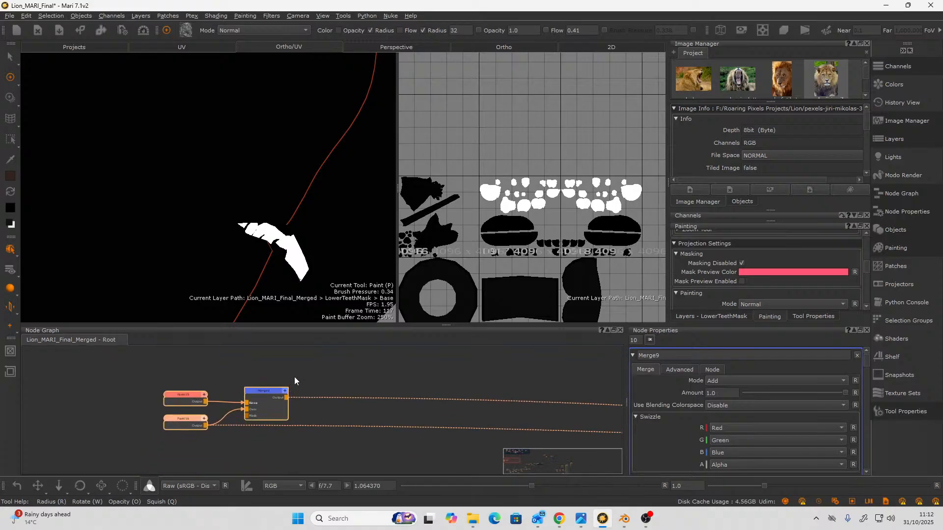
scroll(293, 393, "down", 5)
scroll(283, 398, "up", 4)
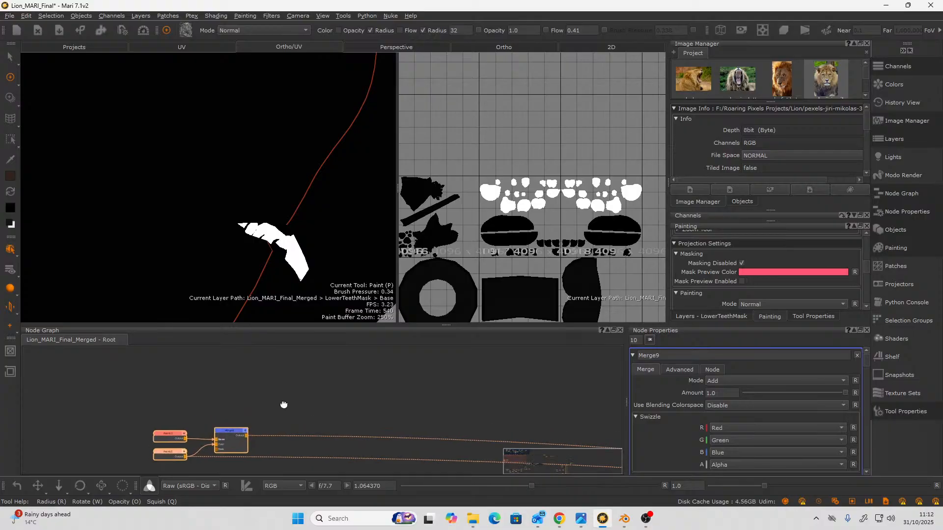
left_click(276, 397)
middle_click_drag(276, 398, 284, 403)
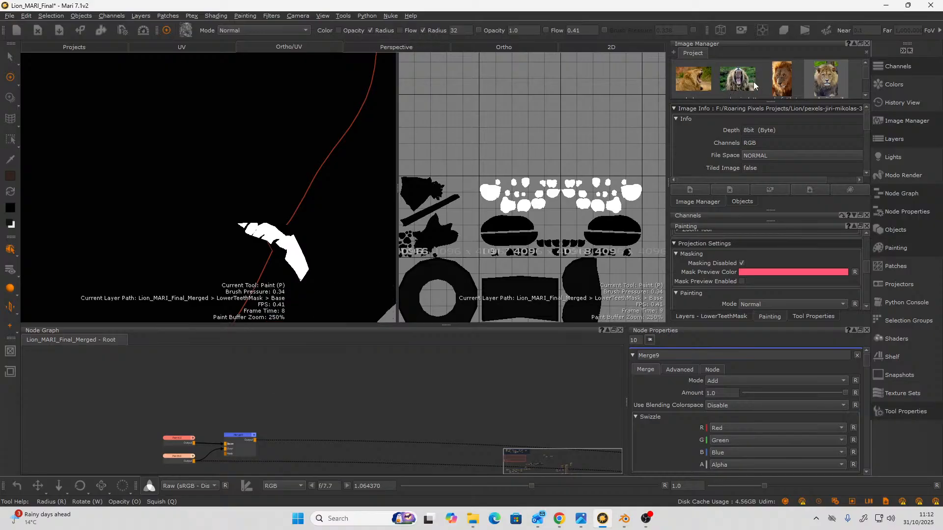
Examine the tooth colour in the enlarged reference photo of the yawning lion.
double_click(700, 77)
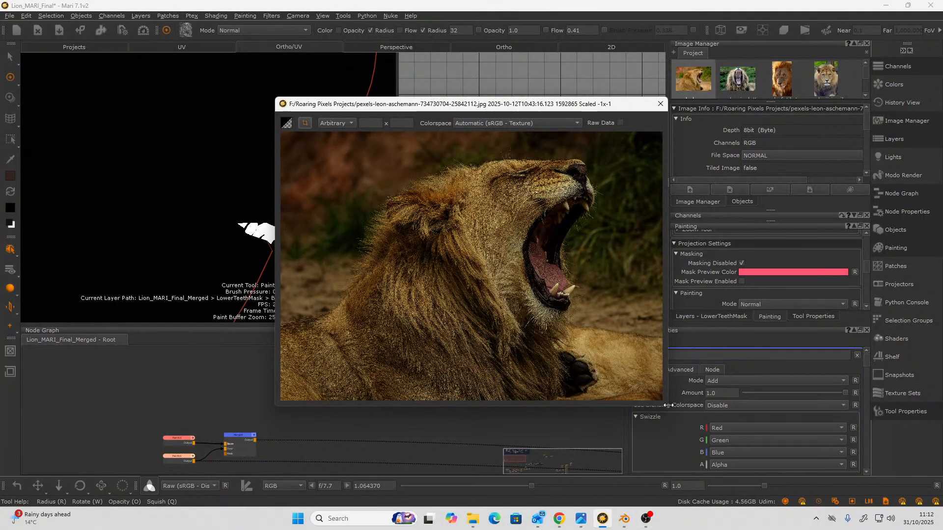
left_click_drag(665, 402, 720, 402)
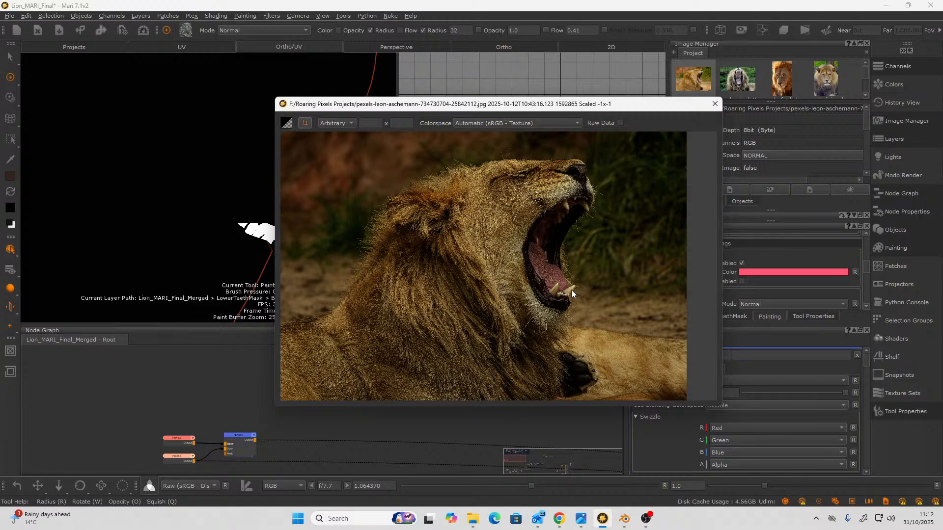
left_click(715, 104)
scroll(275, 440, "down", 3)
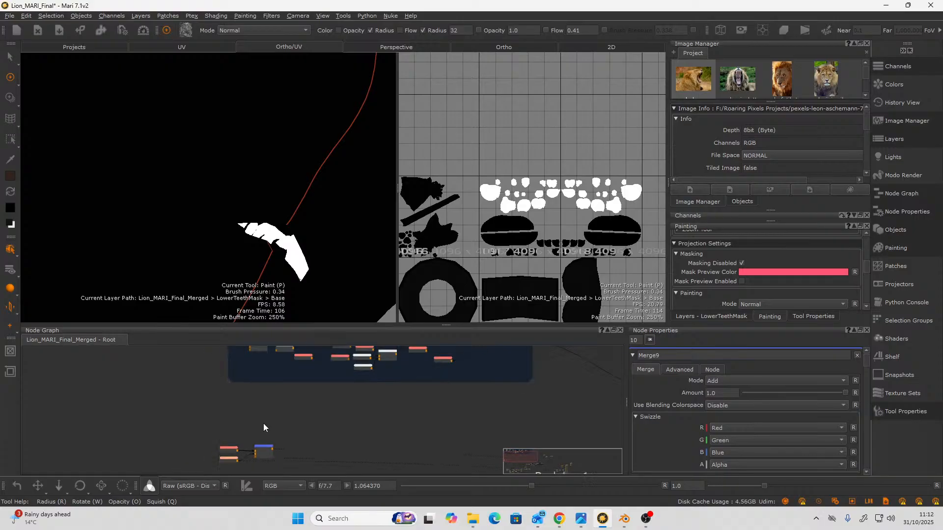
right_click(241, 408)
left_click(246, 411)
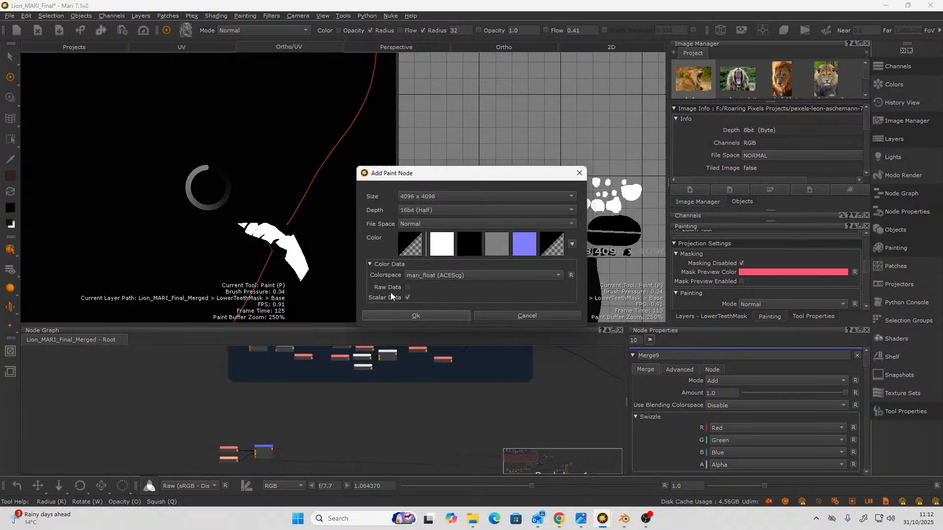
left_click(443, 248)
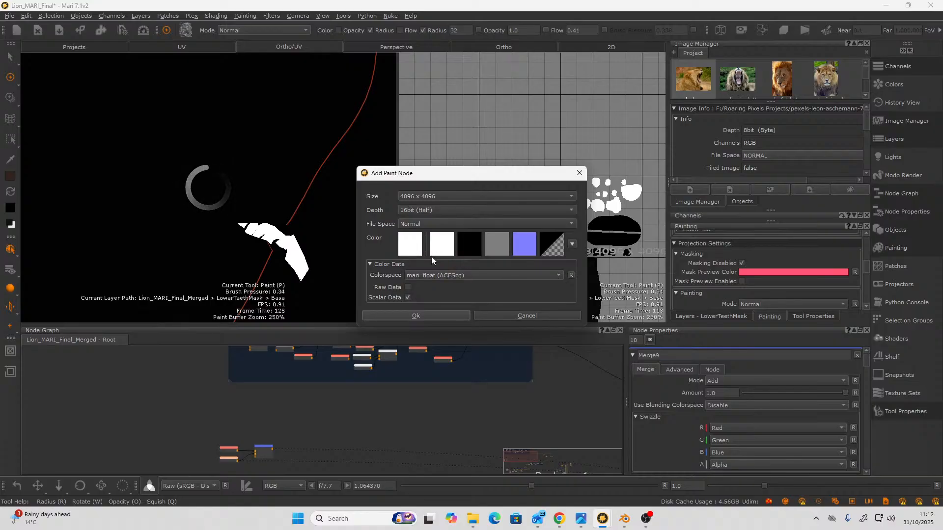
left_click(496, 315)
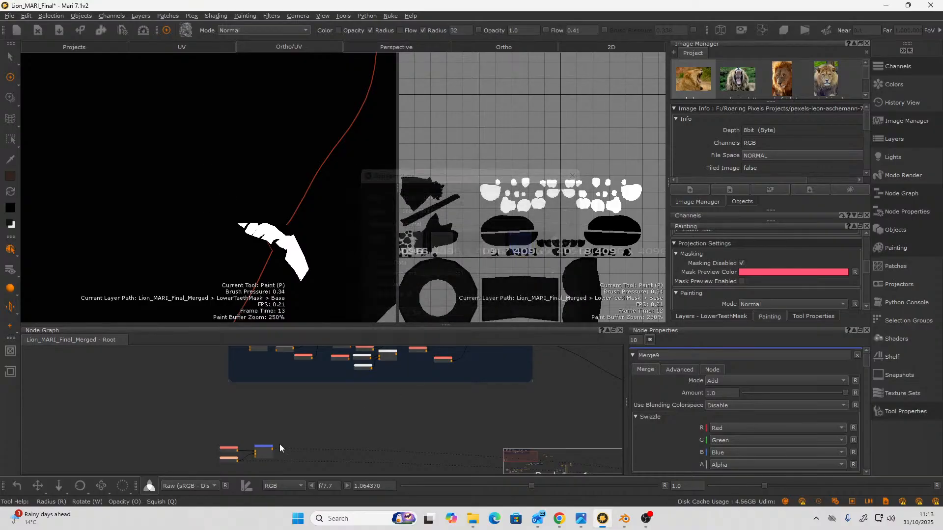
Create a Color node in the empty graph area above the teeth mask nodes.
key("Tab")
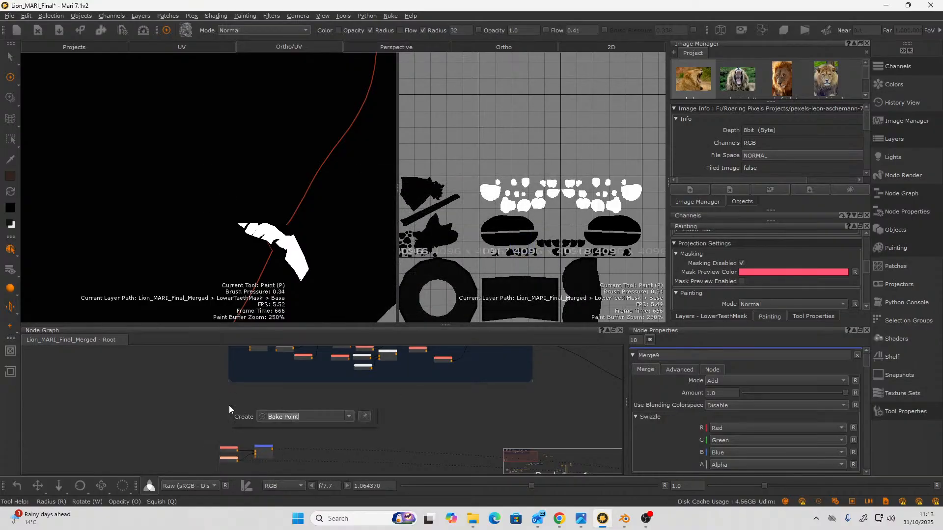
type("col")
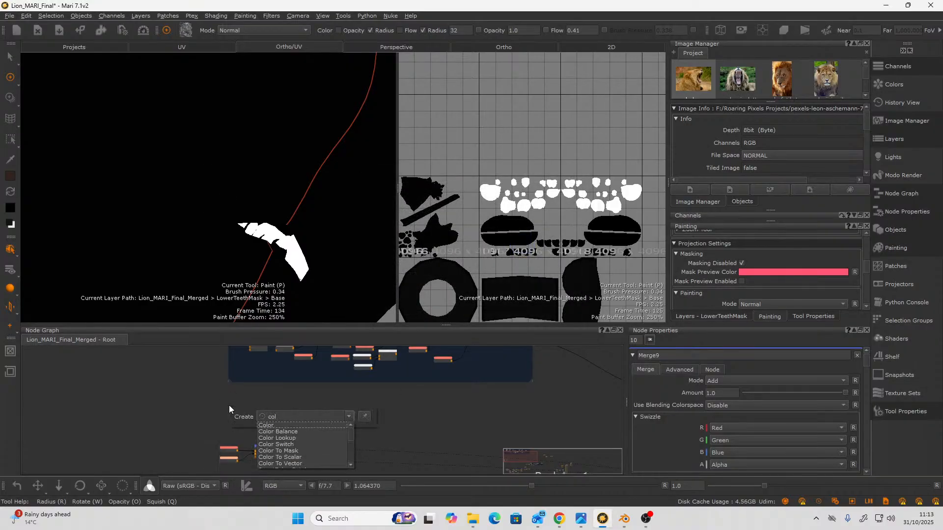
left_click(270, 426)
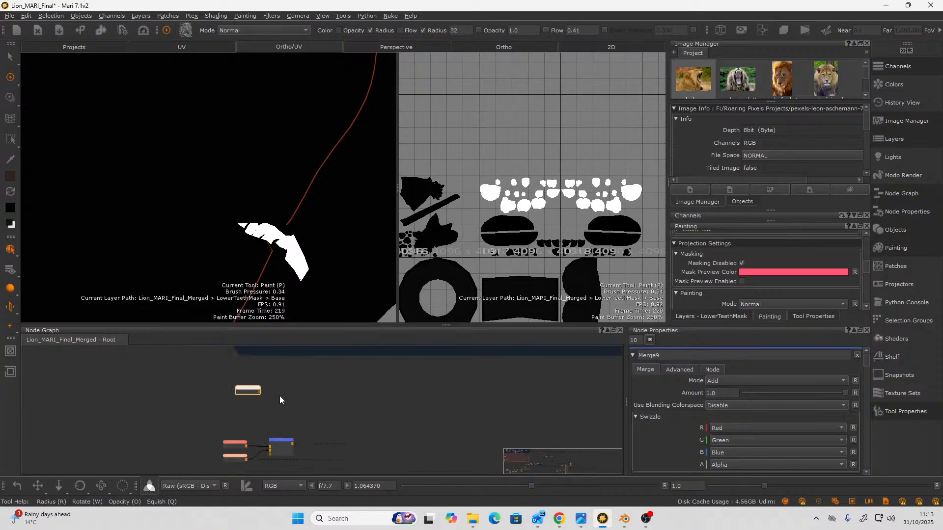
Move Paint15, Paint16 and Merge9 together up so they sit close beneath the Color node.
left_click(281, 445)
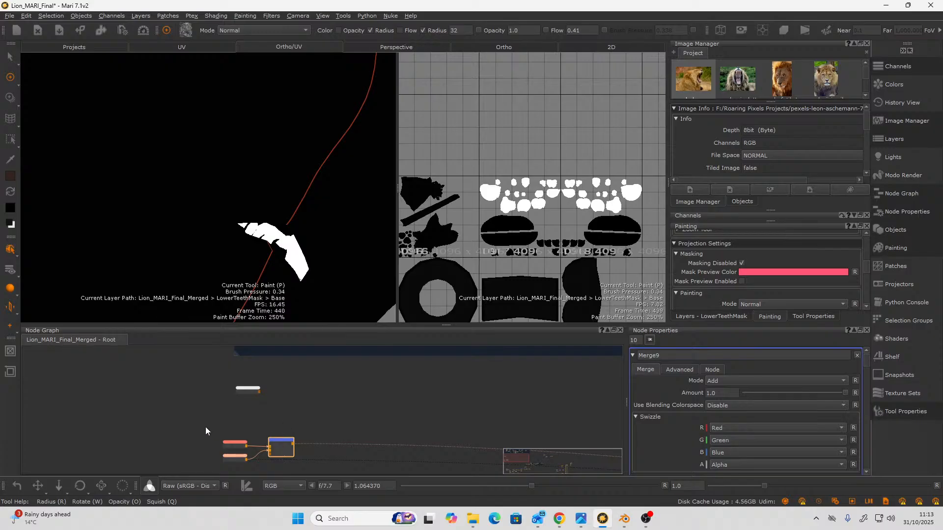
left_click_drag(205, 426, 298, 474)
scroll(280, 400, "up", 2)
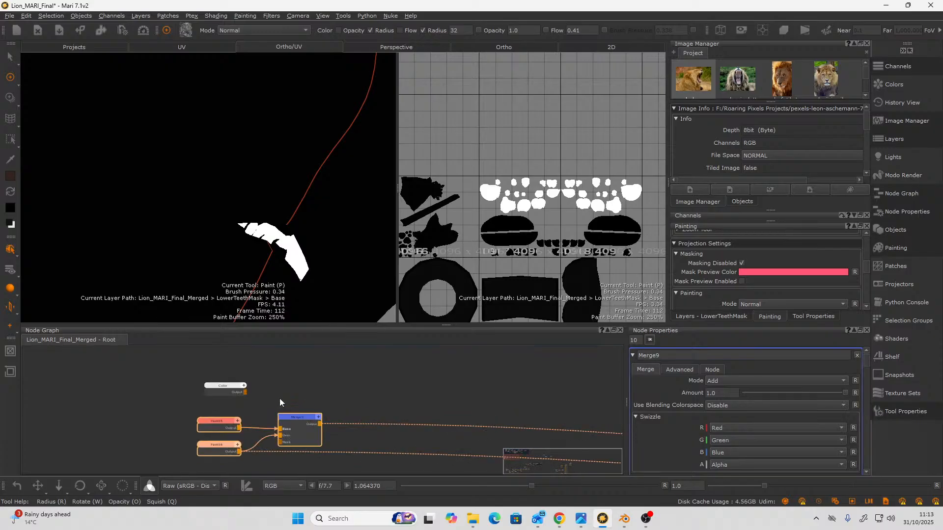
scroll(279, 400, "up", 2)
Set the Color node to a muted greyish beige with an orange-yellow hue and an intensity of 0.569.
left_click(195, 382)
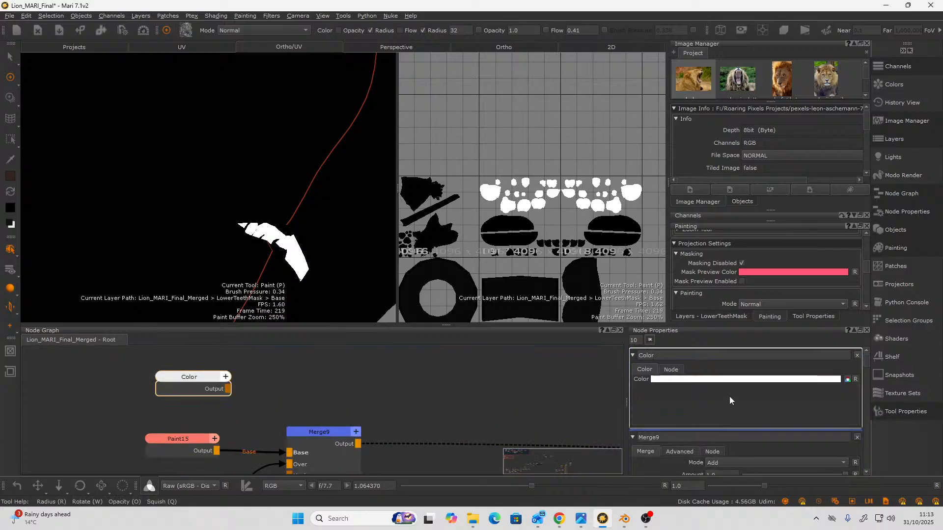
left_click(738, 379)
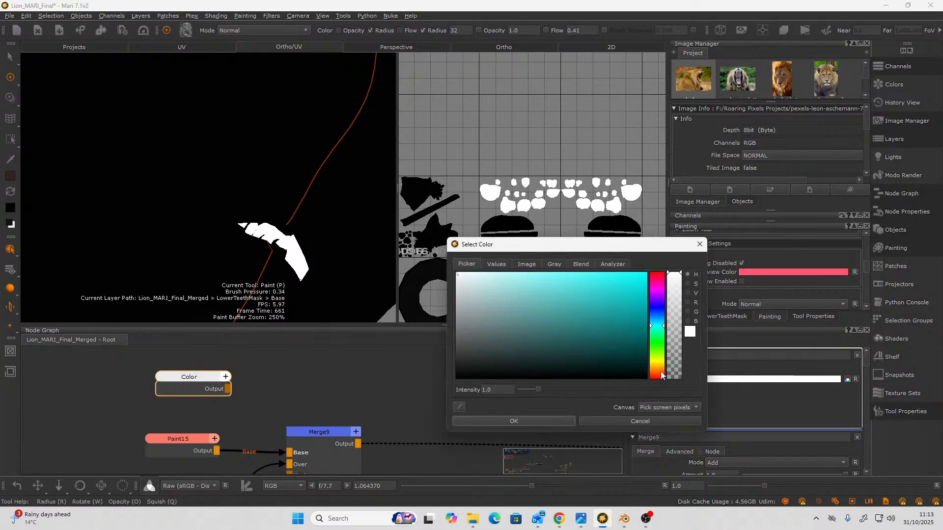
left_click_drag(661, 371, 661, 367)
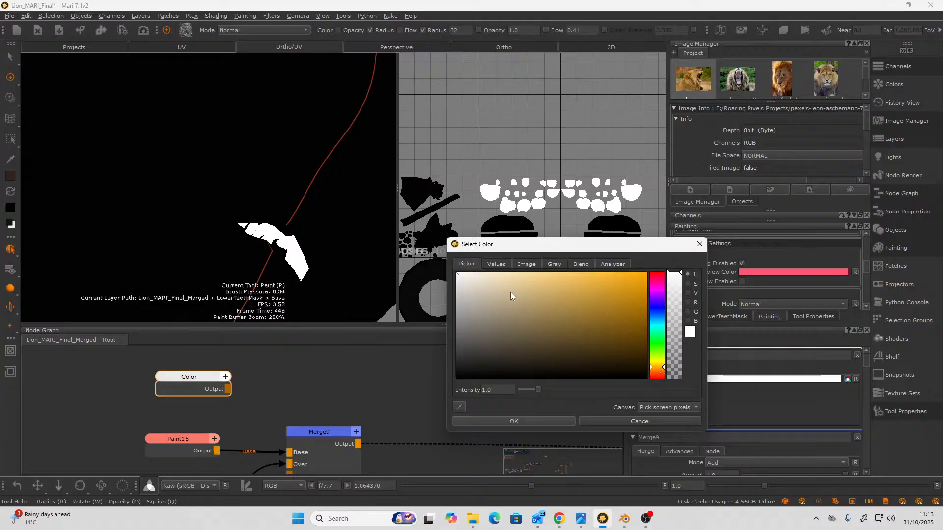
left_click(489, 303)
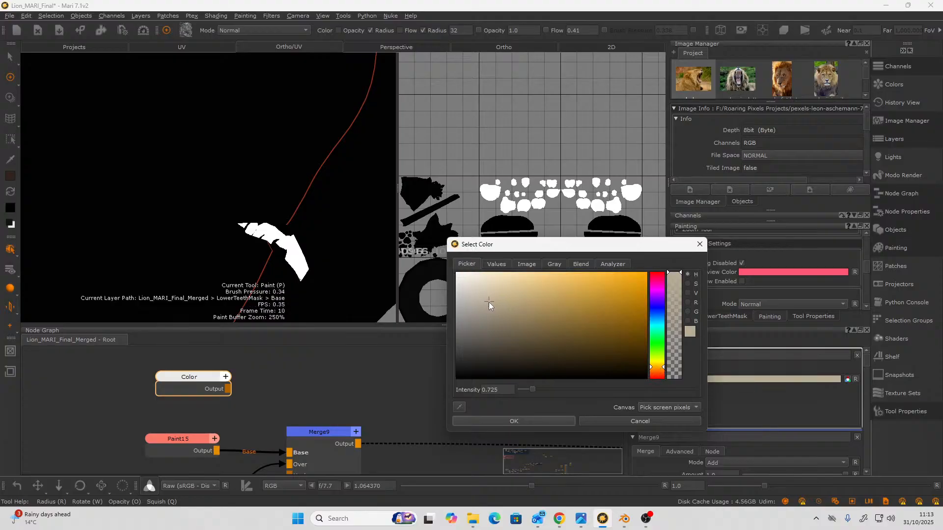
mouse_move(488, 302)
left_mouse_down()
mouse_move(485, 278)
mouse_move(484, 315)
left_mouse_up()
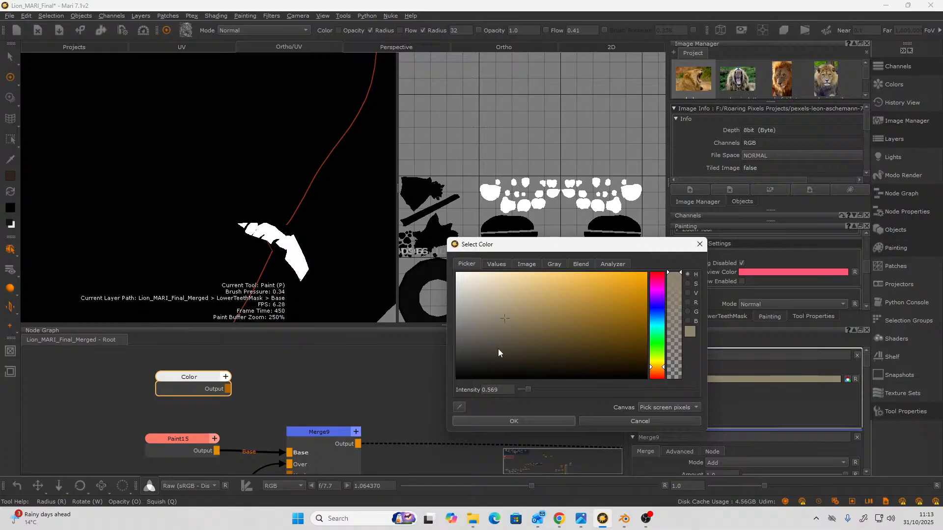
left_click(537, 425)
Move the Color node up and right so it sits directly above Merge9.
scroll(386, 453, "down", 2)
scroll(386, 452, "down", 1)
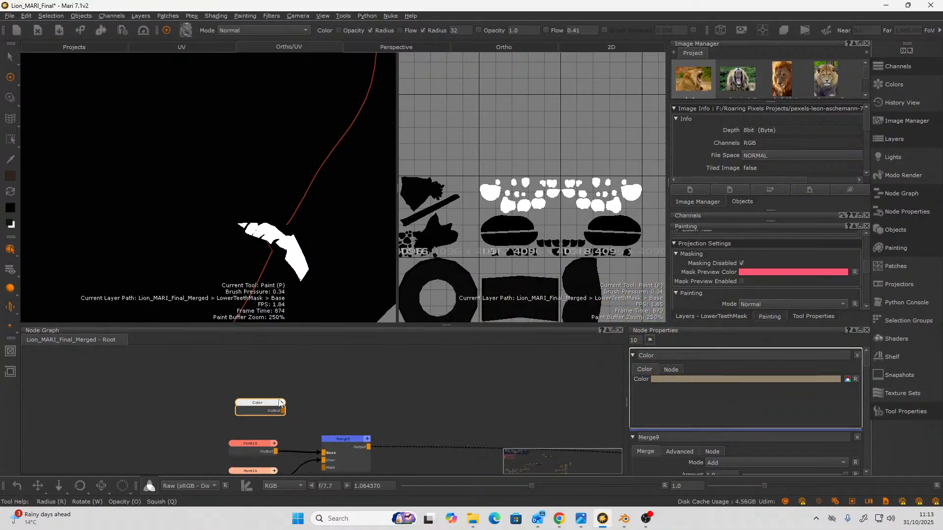
scroll(342, 399, "down", 3)
scroll(342, 399, "up", 3)
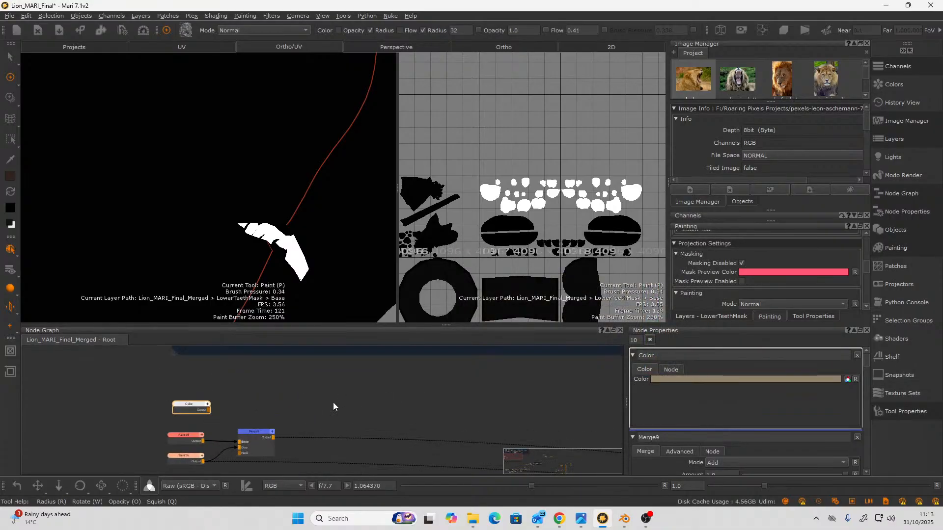
left_click_drag(184, 408, 246, 376)
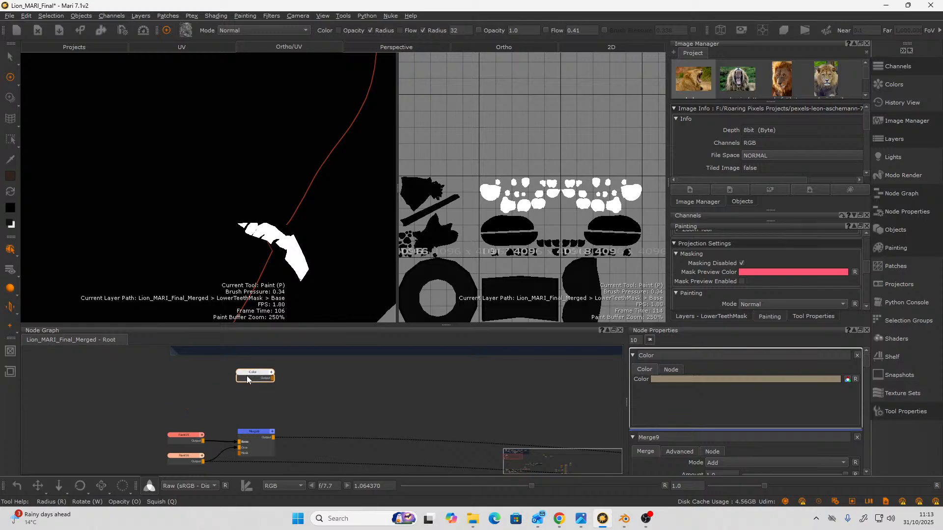
Move the teeth mask nodes right beneath the backdrop's lower edge, and shift the backdrop with its nodes up and left.
scroll(256, 385, "down", 3)
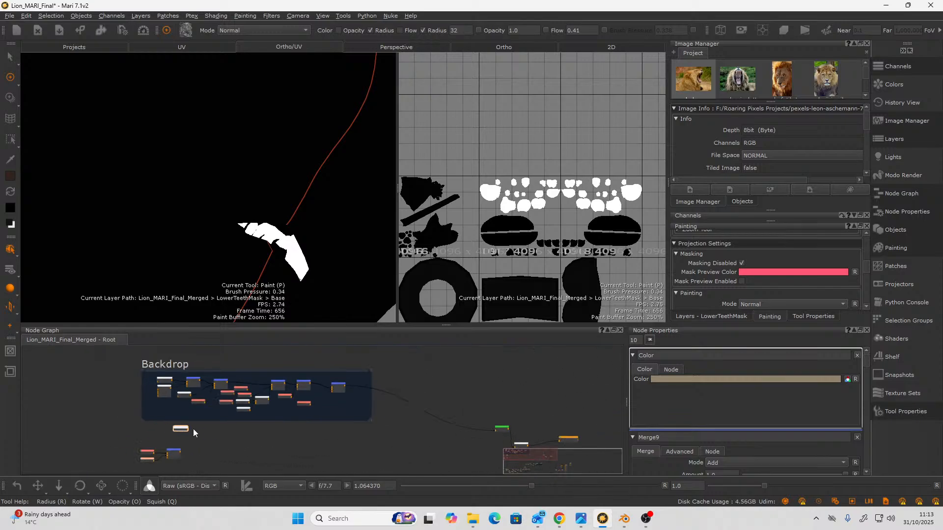
left_click_drag(94, 469, 302, 436)
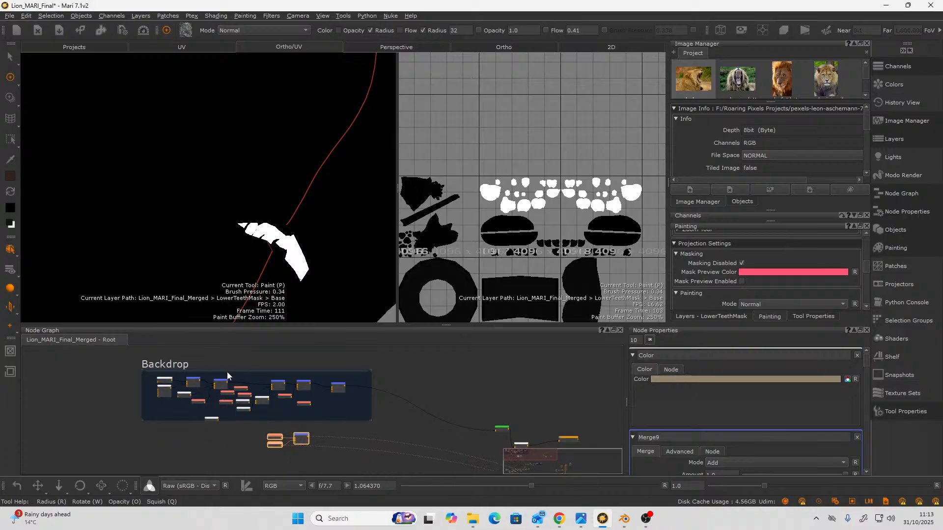
left_click_drag(227, 372, 176, 364)
scroll(193, 419, "up", 3)
scroll(193, 419, "up", 4)
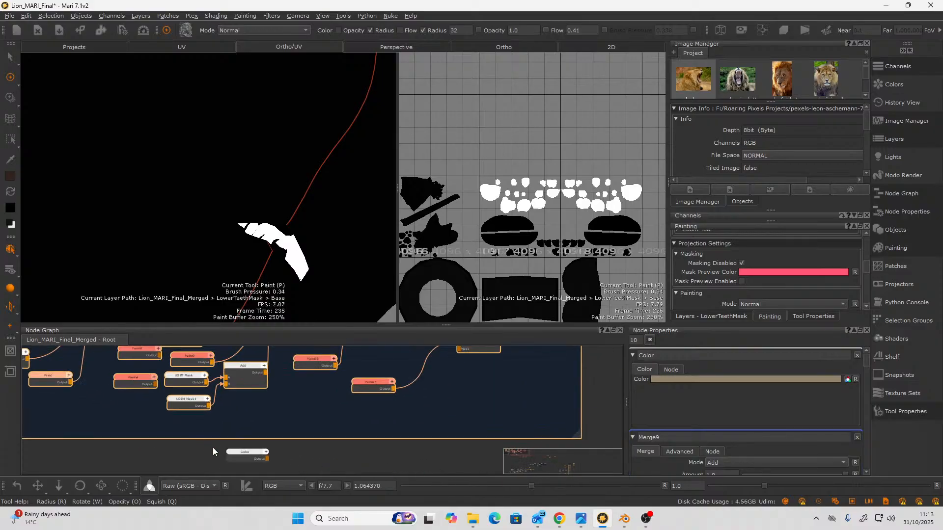
Move the Color node right so it sits just above Paint15, clear of the backdrop.
scroll(216, 453, "down", 3)
middle_click_drag(231, 457, 205, 426)
left_click_drag(205, 426, 325, 432)
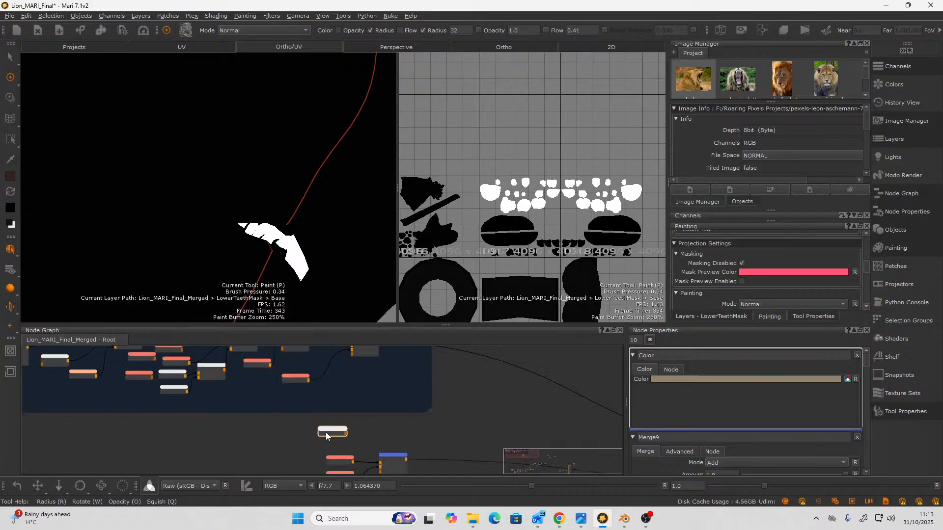
Add a Merge node after the last Merge in the backdrop's chain and place it outside the backdrop's lower right corner.
middle_click_drag(368, 436, 364, 473)
scroll(414, 373, "up", 3)
left_click(333, 383)
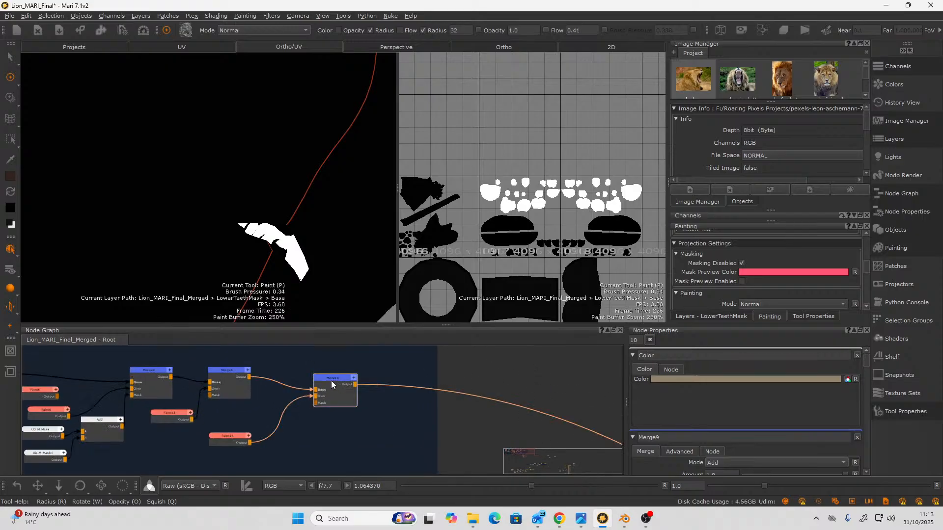
key("m")
scroll(384, 420, "down", 3)
middle_click_drag(390, 429, 369, 391)
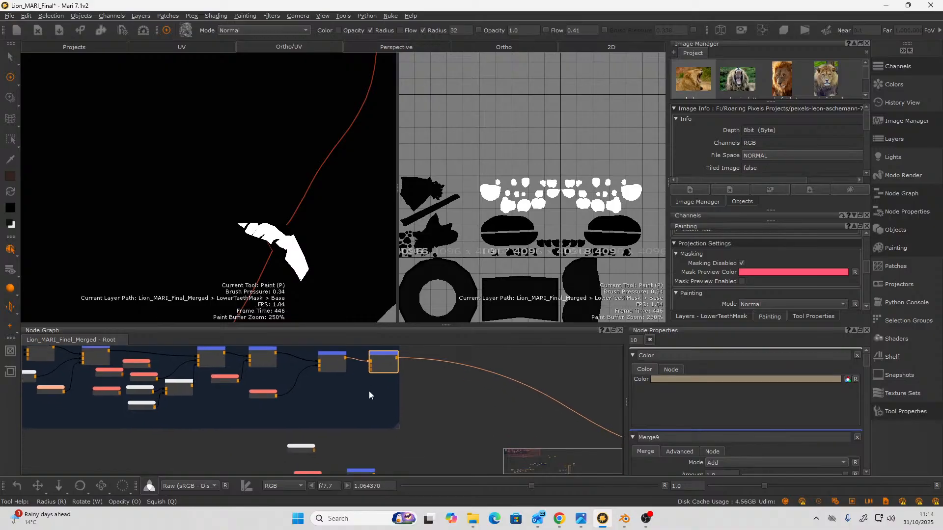
left_click_drag(383, 363, 462, 429)
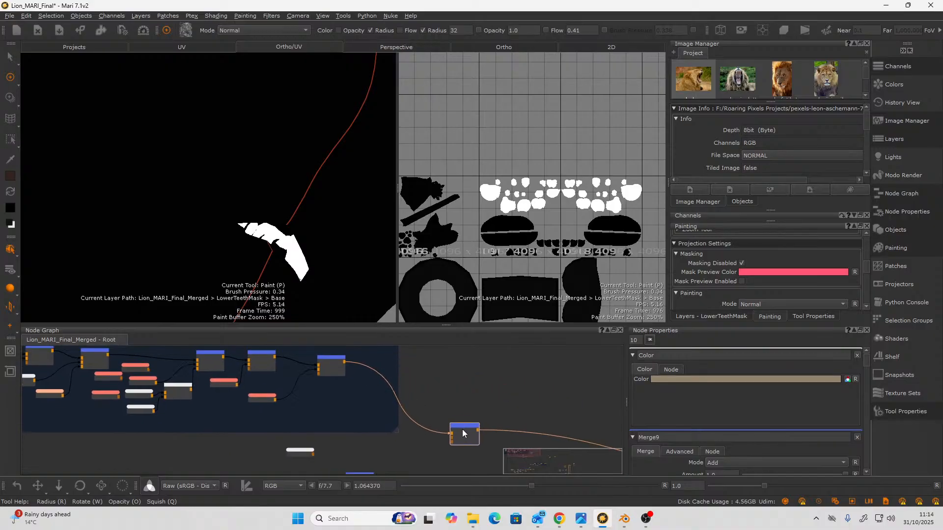
Connect the Color node to the new Merge node's Over input and Merge9's output to its Mask input.
middle_click_drag(451, 400, 446, 388)
scroll(429, 438, "up", 2)
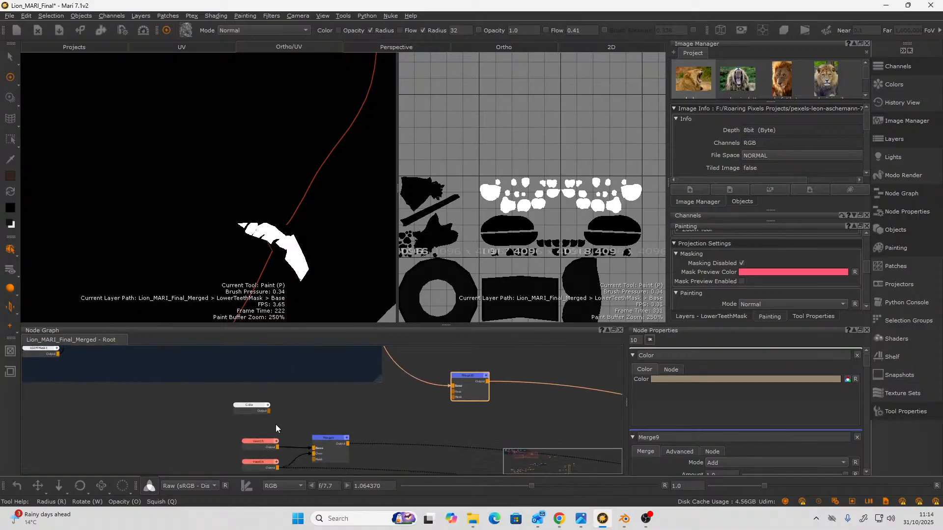
left_click_drag(267, 412, 453, 392)
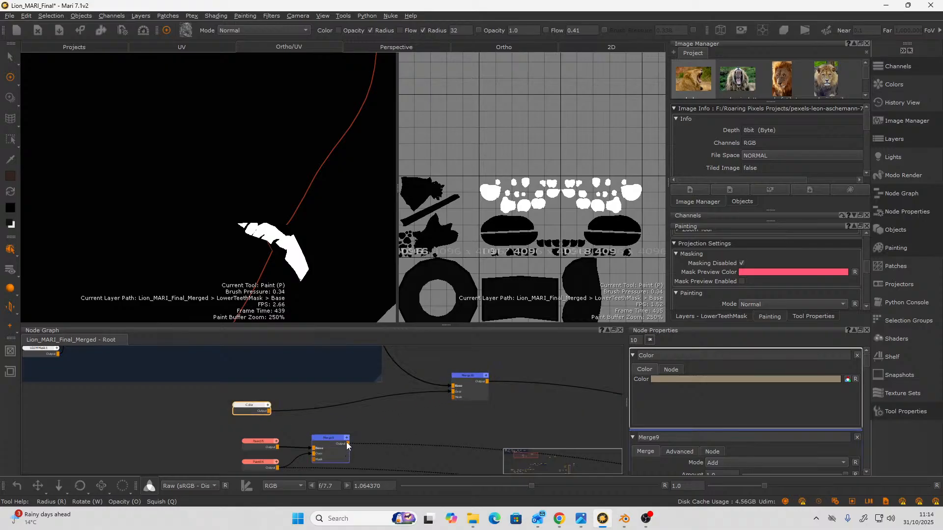
left_click_drag(347, 444, 456, 397)
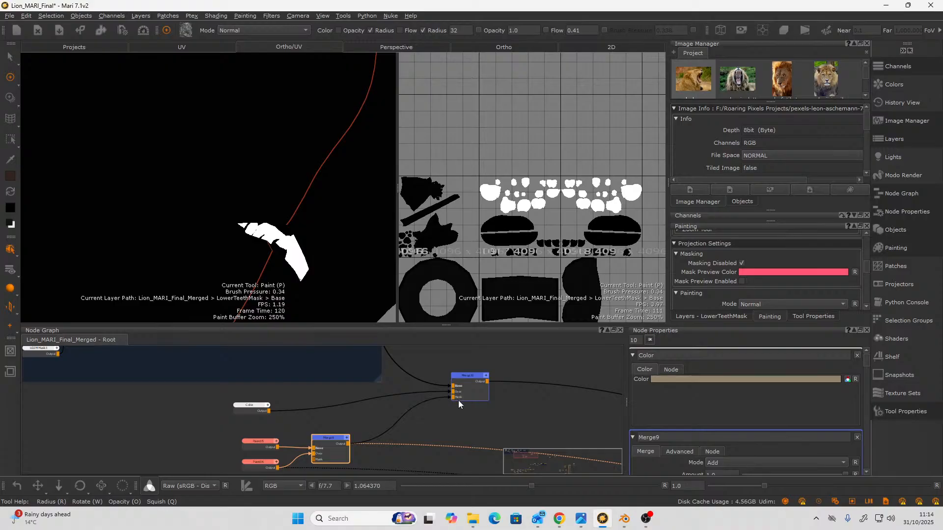
Display the new Merge node's output on the model and inspect the tooth colour around the lion's mouth.
scroll(458, 400, "down", 3)
middle_click_drag(449, 415, 280, 426)
middle_click_drag(442, 381, 326, 350)
scroll(399, 379, "up", 2)
scroll(399, 380, "up", 1)
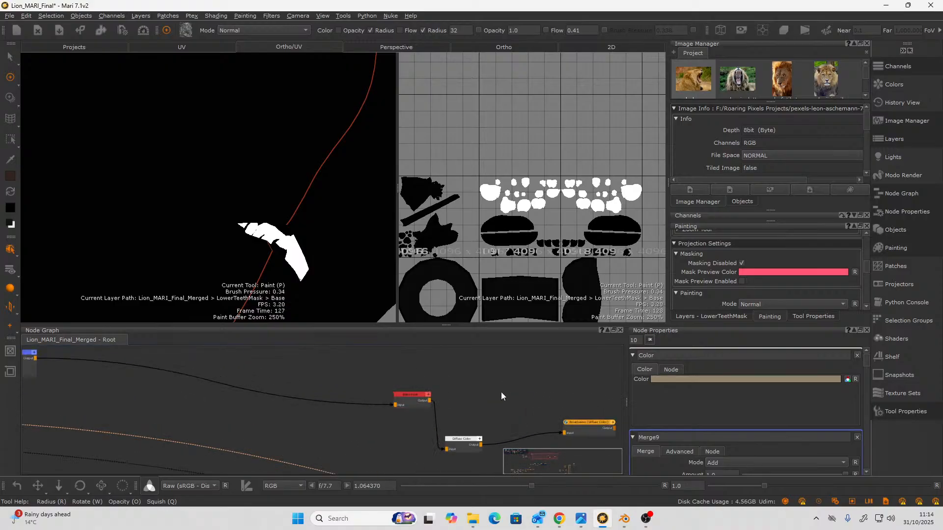
middle_click_drag(493, 402, 475, 393)
middle_click_drag(392, 422, 476, 433)
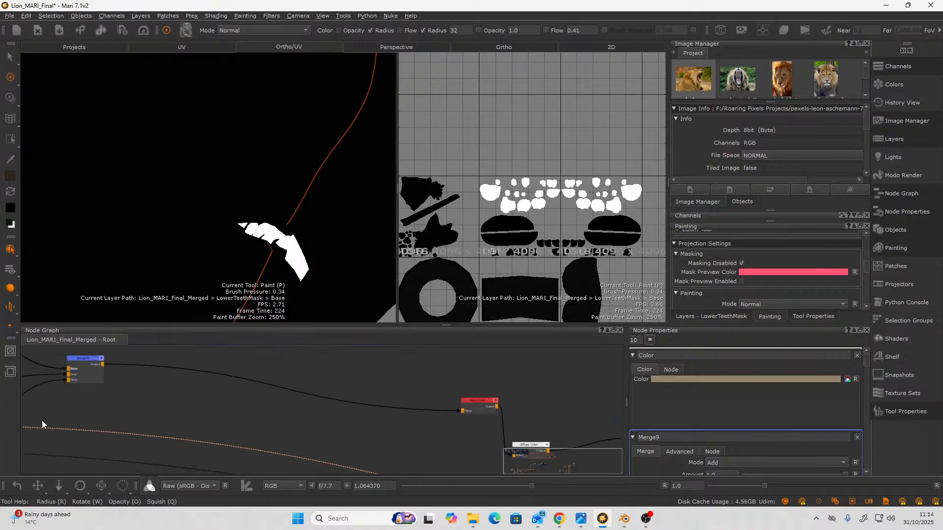
left_click(87, 381)
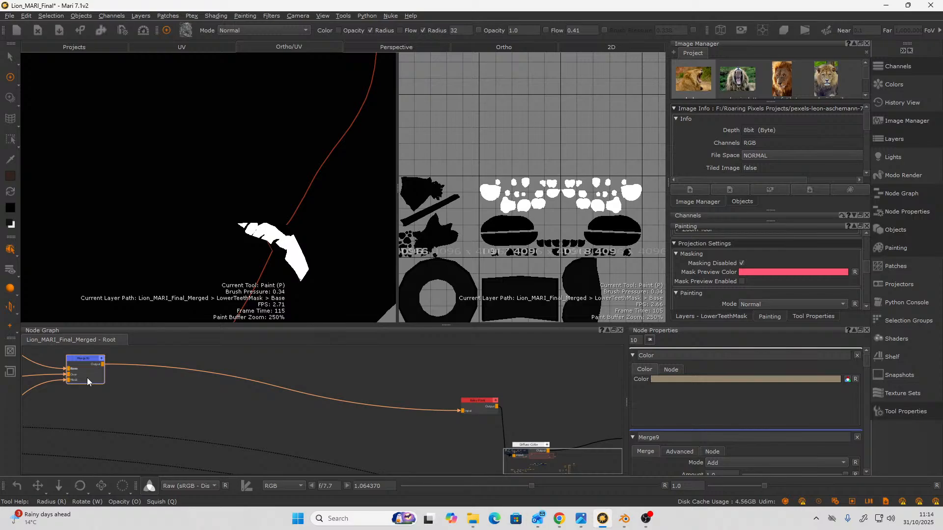
key("1")
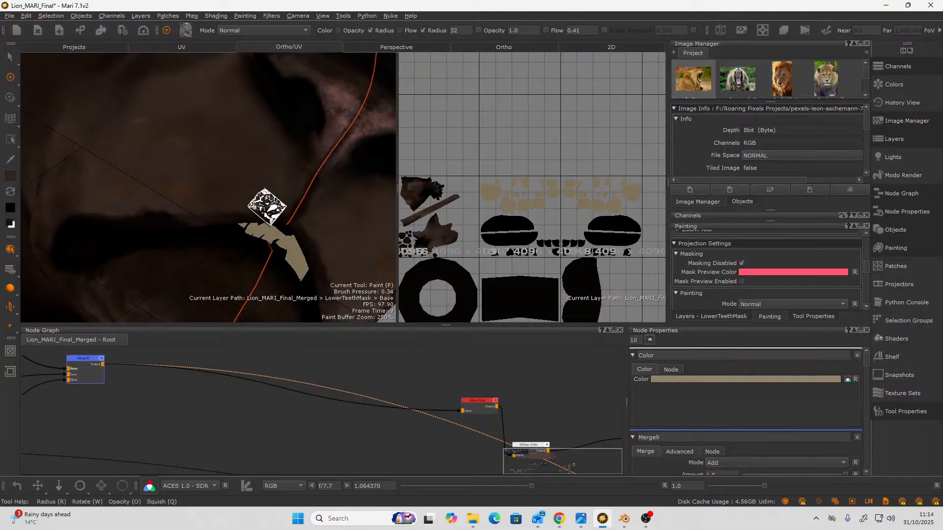
mouse_move(252, 183)
left_mouse_down("alt")
mouse_move(293, 185)
mouse_move(291, 167)
mouse_move(265, 166)
mouse_move(305, 194)
left_mouse_up("alt")
right_click_drag(305, 194, 216, 217, "alt")
mouse_move(217, 216)
left_mouse_down("alt")
mouse_move(120, 244)
mouse_move(238, 221)
left_mouse_up("alt")
mouse_move(237, 221)
right_mouse_down("alt")
mouse_move(275, 198)
mouse_move(293, 242)
right_mouse_up("alt")
mouse_move(288, 247)
left_mouse_down("alt")
mouse_move(274, 204)
mouse_move(270, 249)
mouse_move(317, 229)
left_mouse_up("alt")
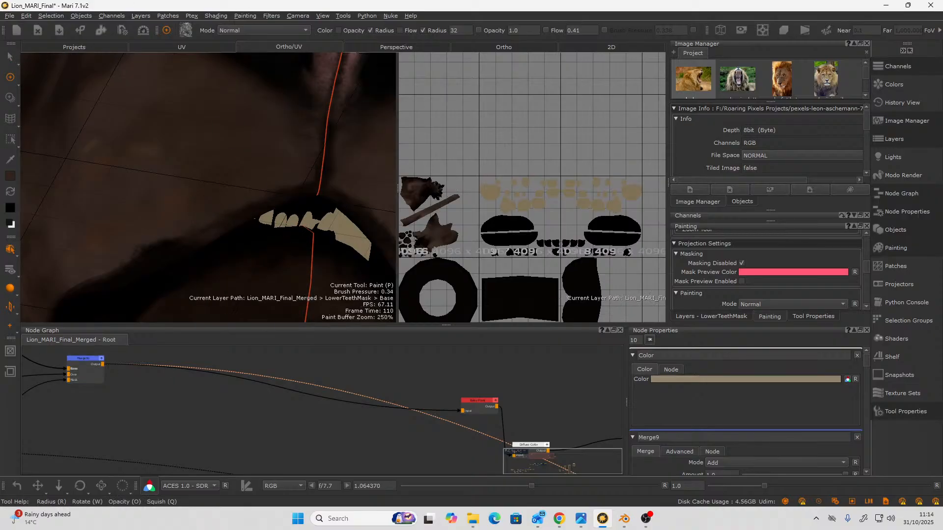
Select the teeth patches 1017 and 1018 in the UV view, and clear the selection.
left_click(10, 56)
left_click(273, 189)
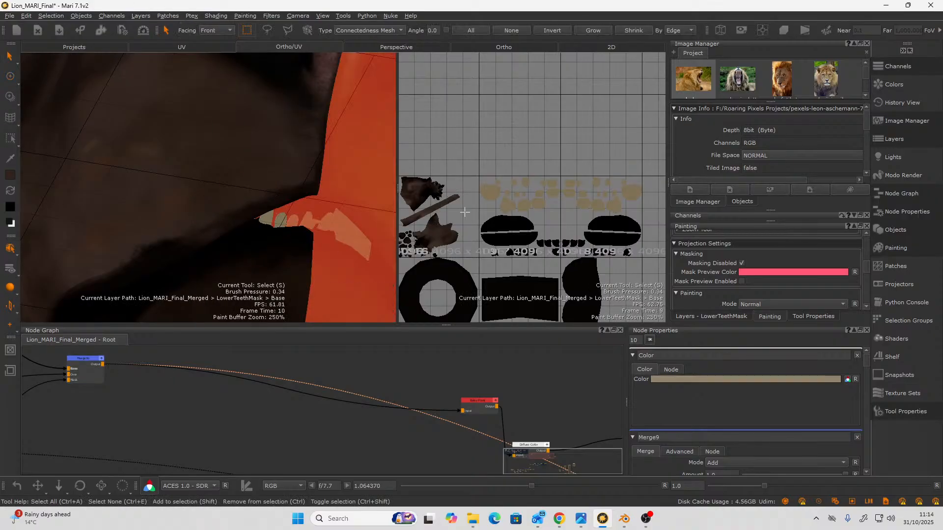
left_click(503, 193)
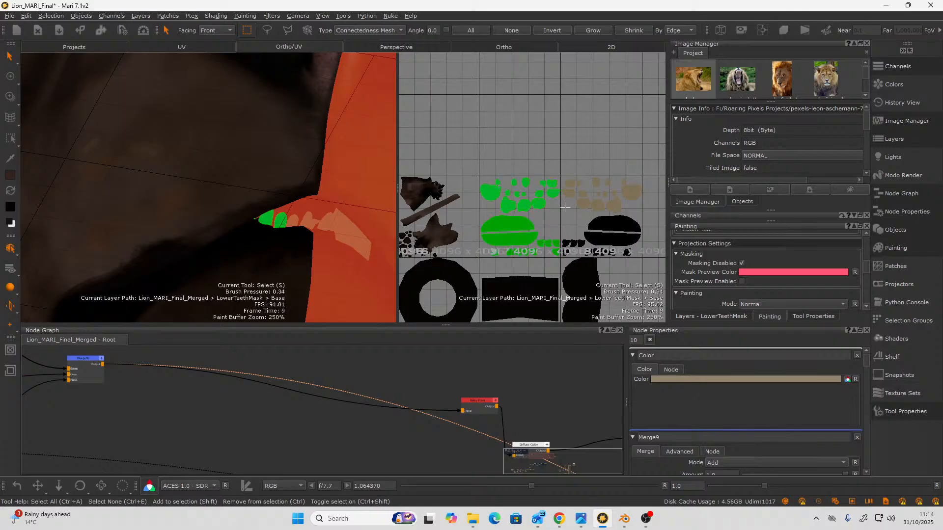
left_click(589, 202, "shift")
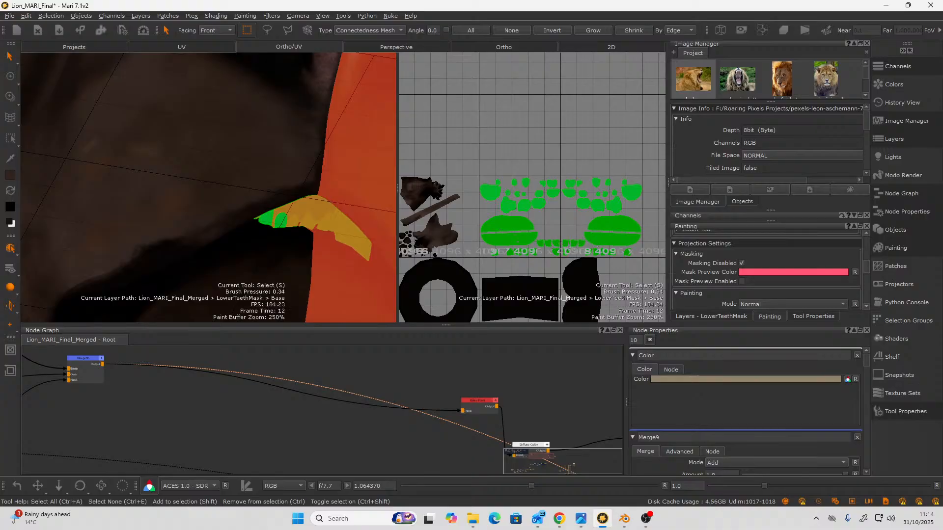
left_click(489, 156)
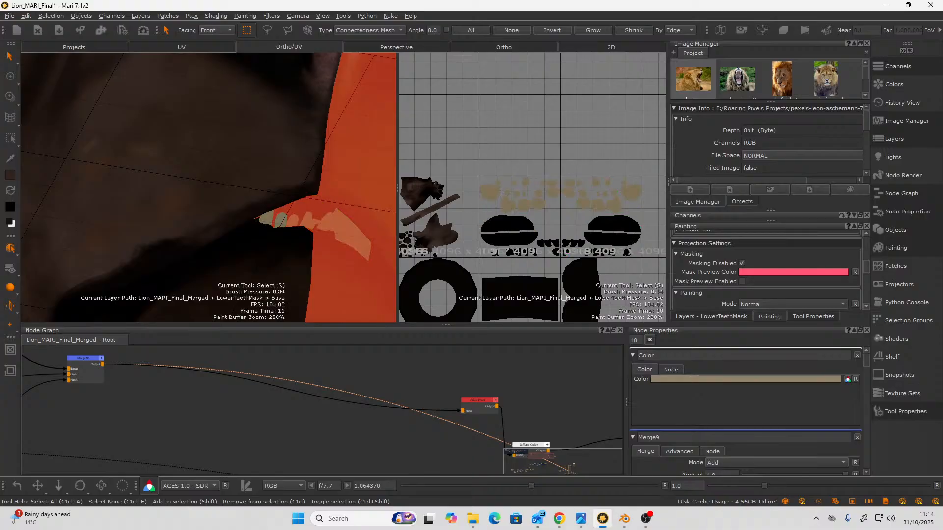
Switch the selection to Face Mode and select all the teeth faces across patches 1017 and 1018.
left_click(497, 196)
right_click(497, 195)
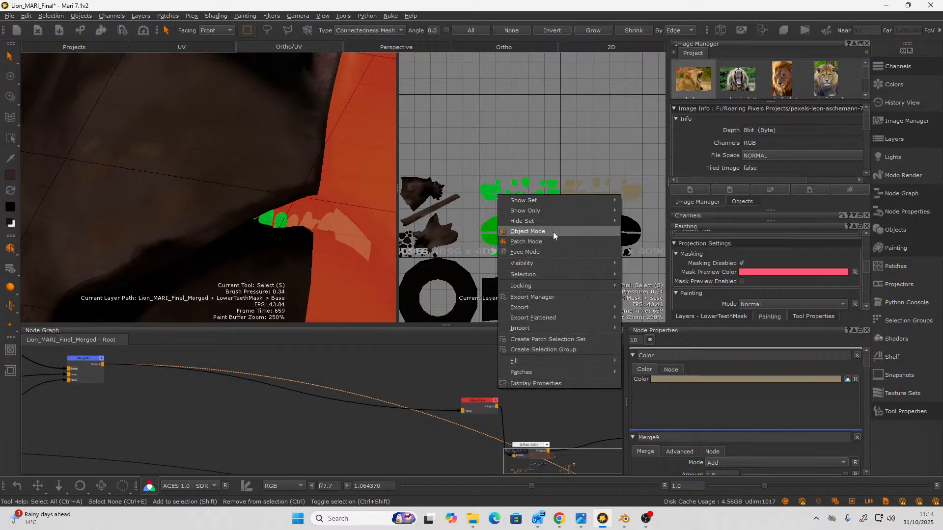
left_click(539, 253)
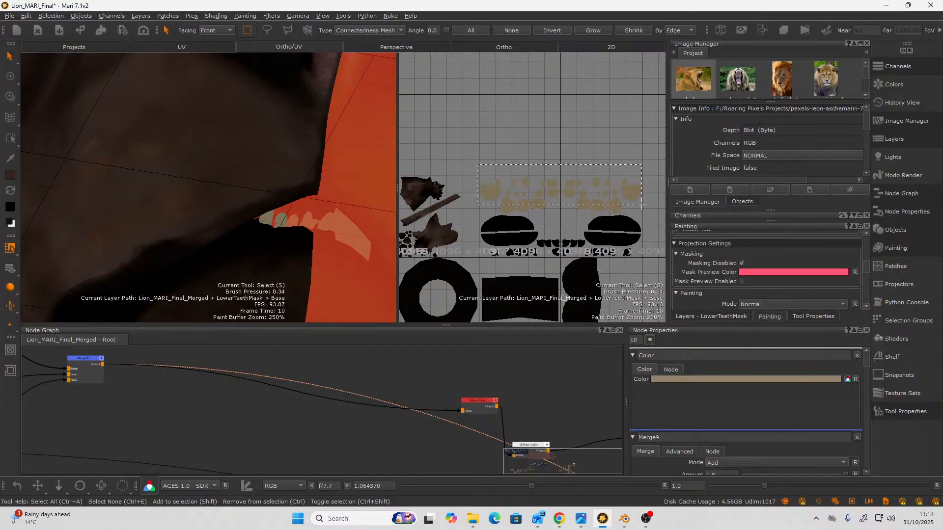
left_click_drag(641, 205, 649, 213)
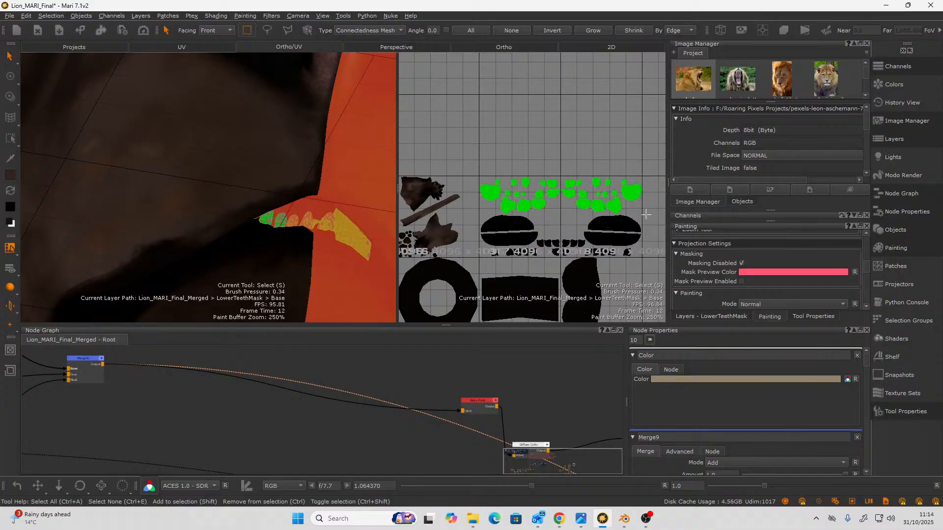
Hide all unselected faces so only the teeth are isolated.
right_click(487, 185)
mouse_move(585, 253)
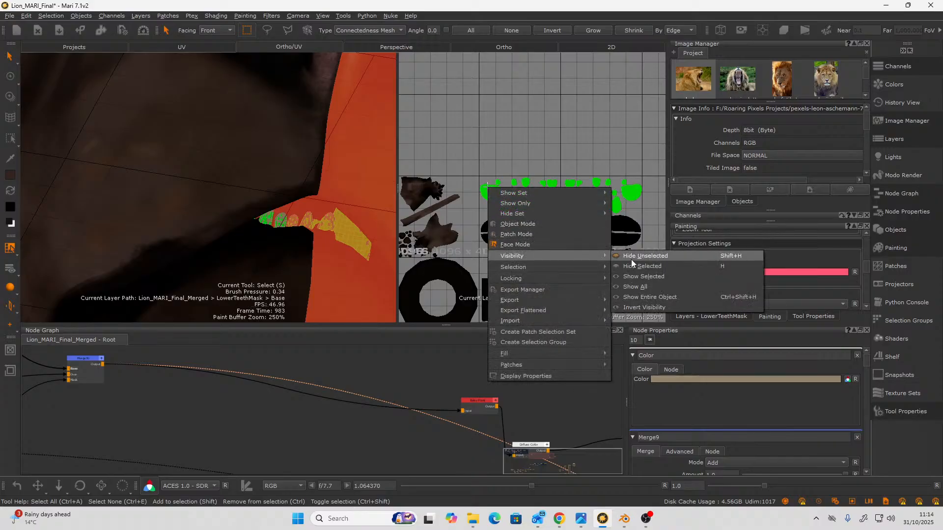
left_click(649, 256)
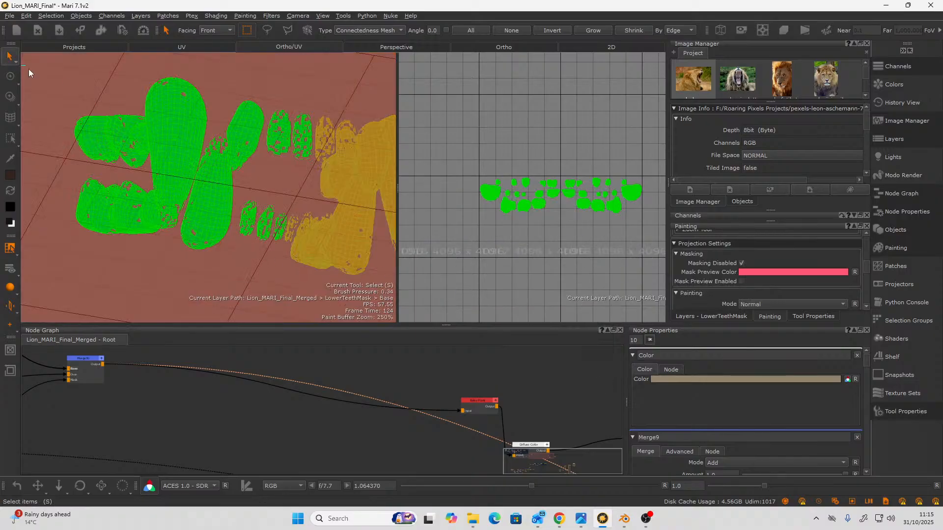
Examine the isolated teeth faces from the front and up close in both the 3D and UV views.
middle_click_drag(219, 160, 183, 220)
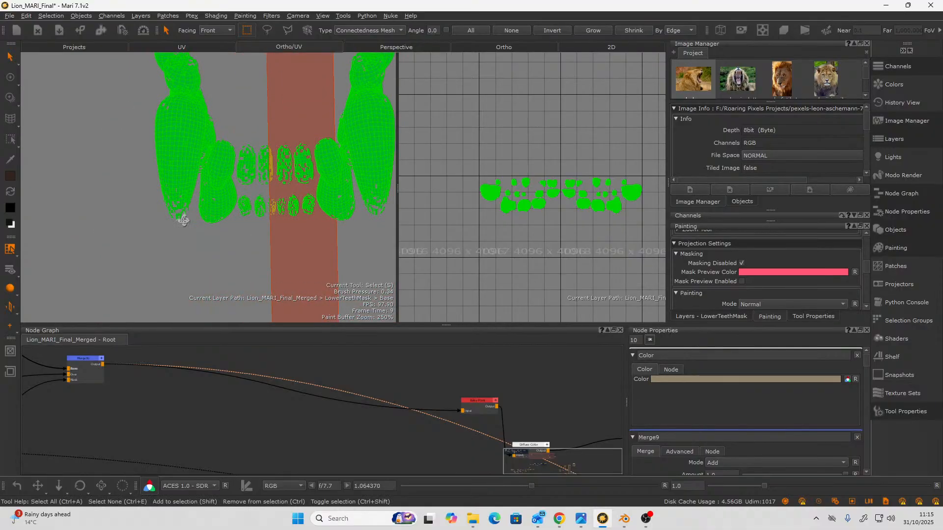
left_click_drag(183, 220, 197, 214, "alt")
right_click_drag(196, 213, 236, 187, "alt")
middle_click_drag(236, 187, 177, 225, "alt")
right_click_drag(177, 226, 257, 185, "alt")
right_click_drag(491, 196, 613, 301, "alt")
right_click_drag(557, 197, 455, 228, "alt")
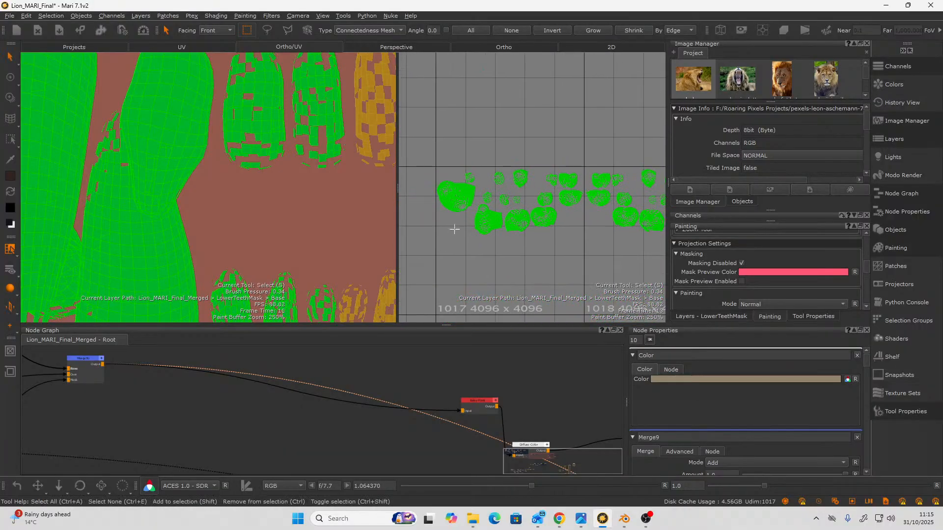
right_click_drag(475, 163, 472, 165, "alt")
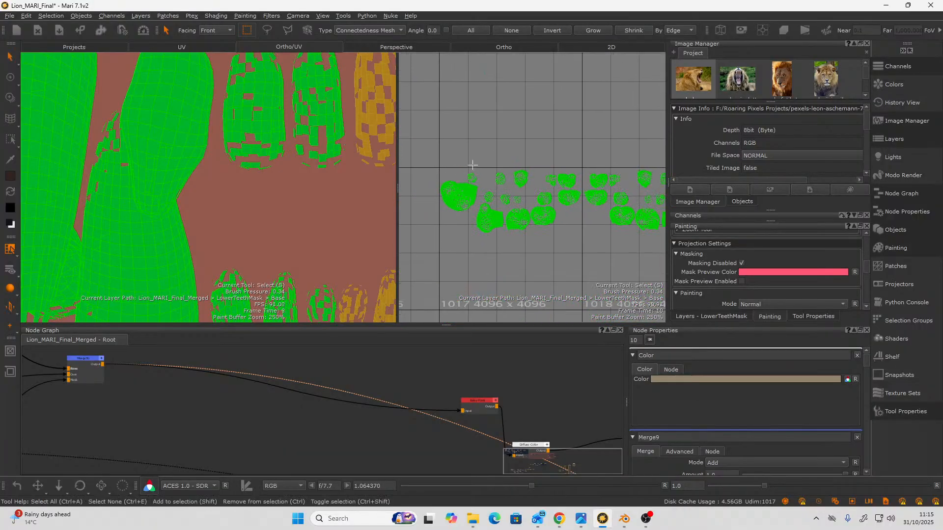
Show the entire object around the isolated teeth.
right_click(522, 186)
mouse_move(598, 266)
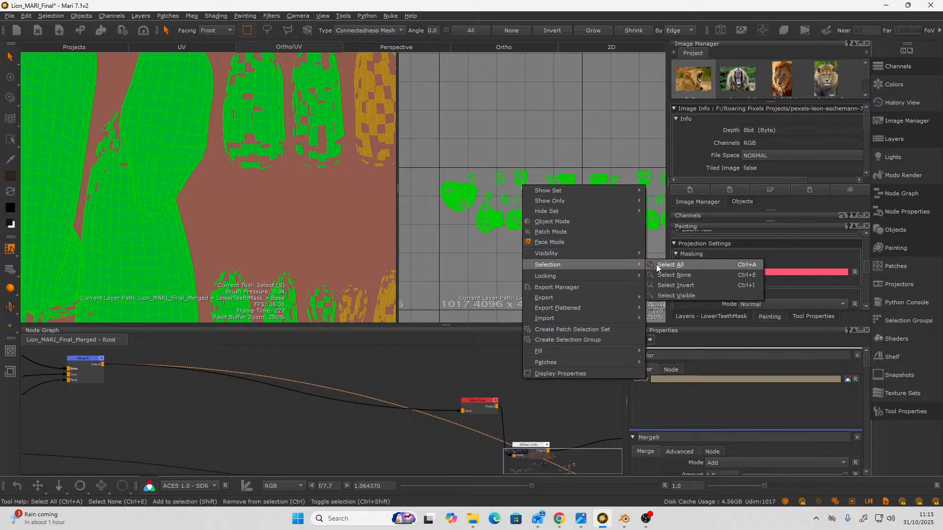
mouse_move(631, 253)
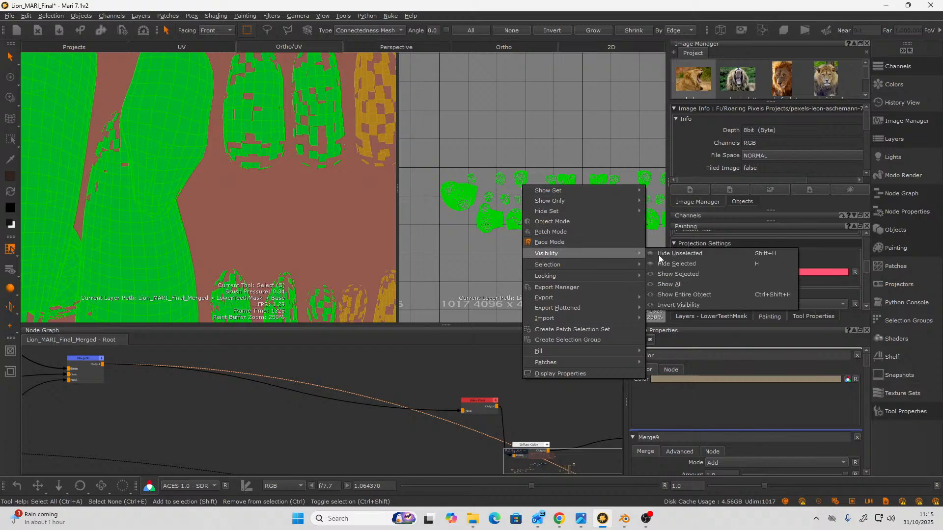
left_click(694, 293)
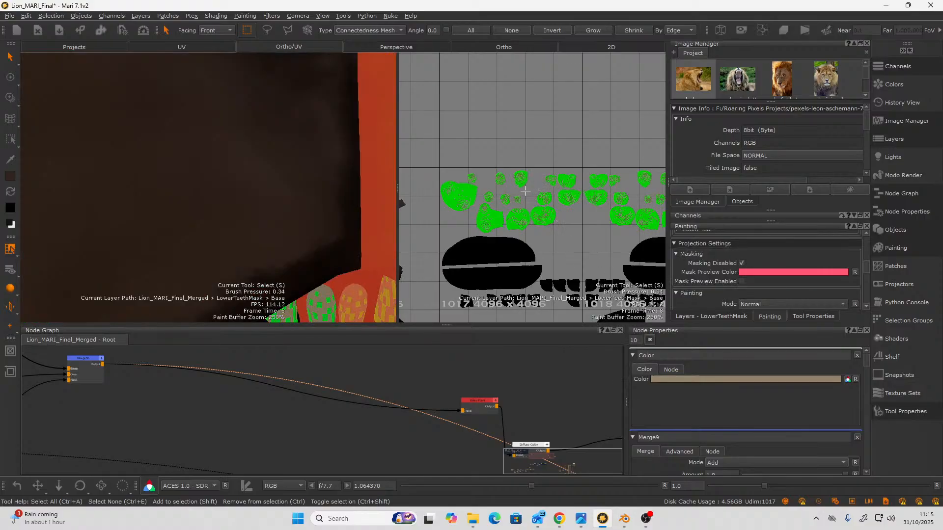
Clear the face selection and select only the teeth faces in patch 1017.
left_click(528, 194)
scroll(565, 226, "up", 5)
scroll(560, 226, "down", 5)
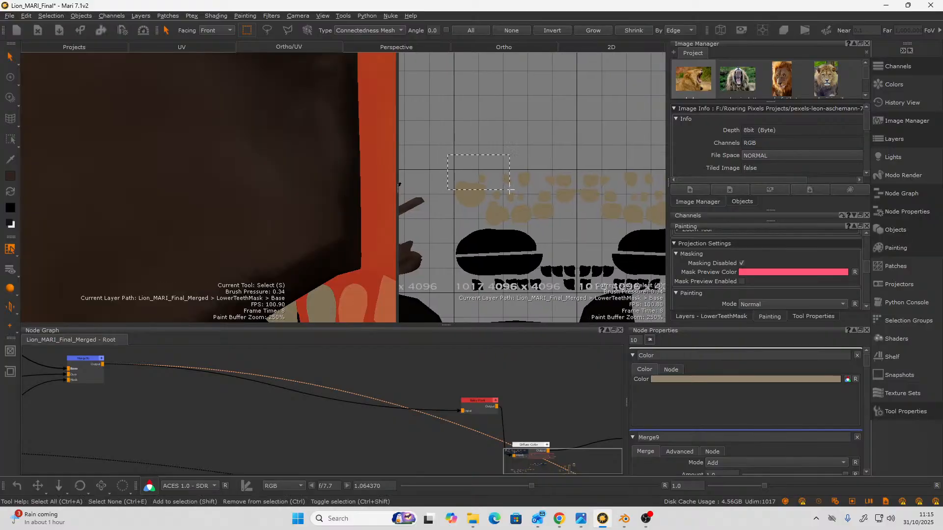
left_click_drag(597, 227, 577, 227)
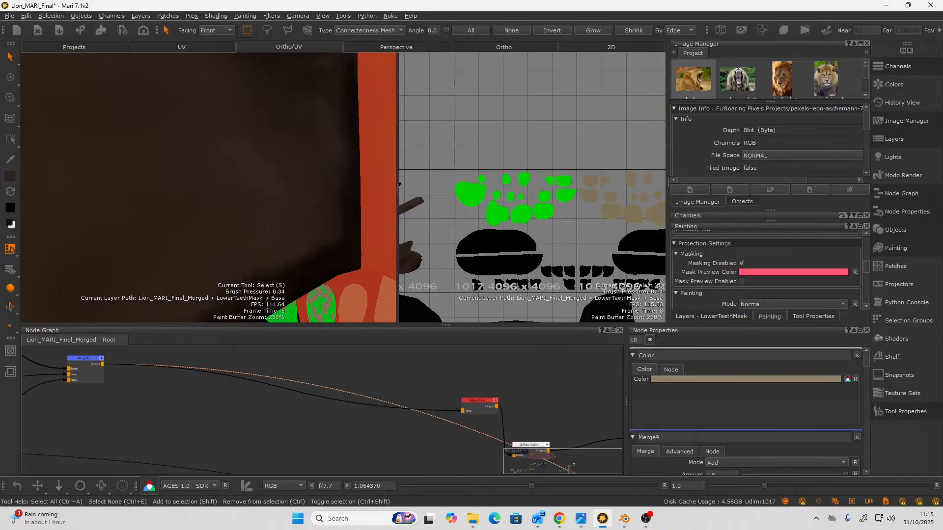
Select all the faces of one small tooth island in the top row of patch 1017.
scroll(520, 202, "up", 5)
key("backslash")
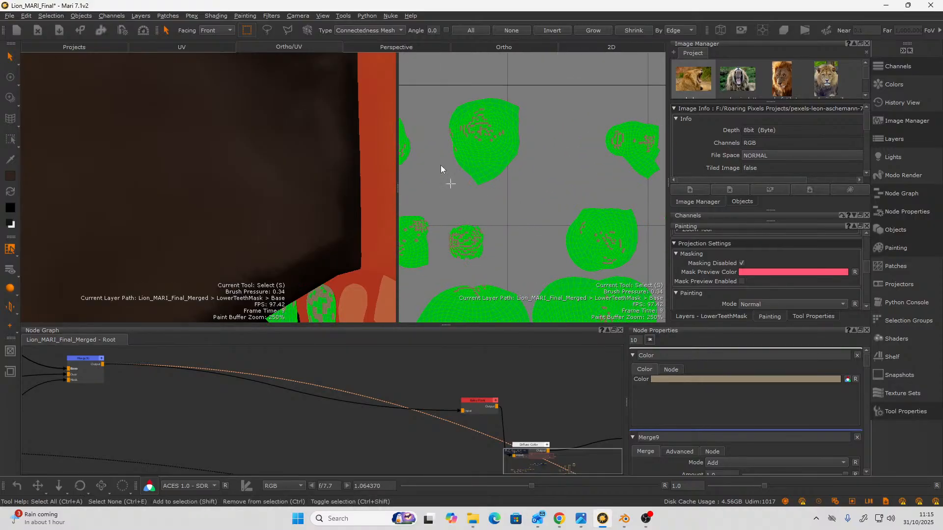
key("s")
left_click_drag(505, 144, 476, 136)
right_click(483, 147)
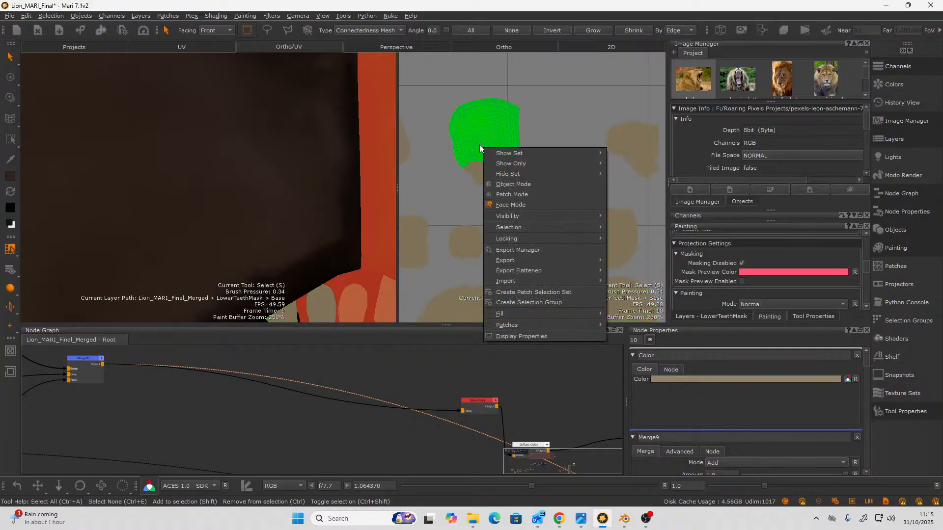
left_click(428, 95)
left_click_drag(435, 90, 511, 174)
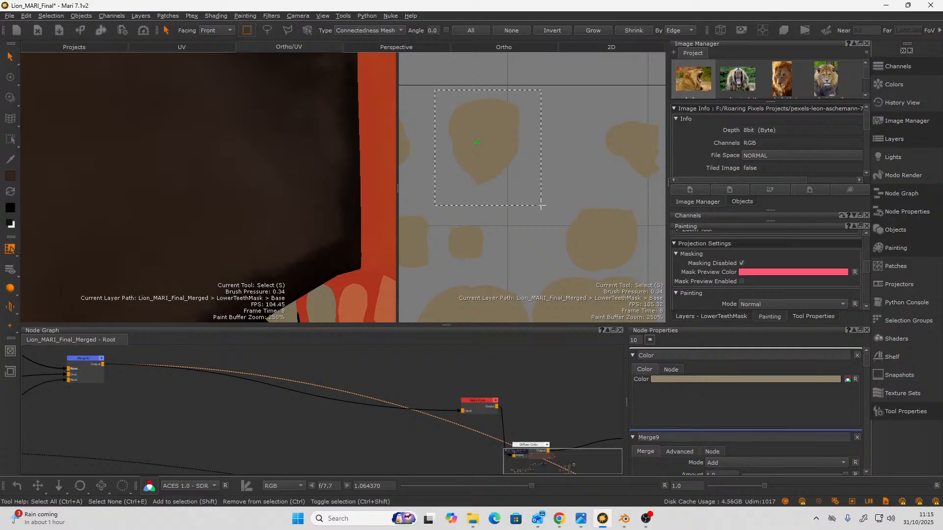
left_click_drag(541, 205, 541, 205)
Select the faces of the left-hand group of teeth in patch 1017, from the large canine to the middle lower tooth.
scroll(511, 200, "down", 3)
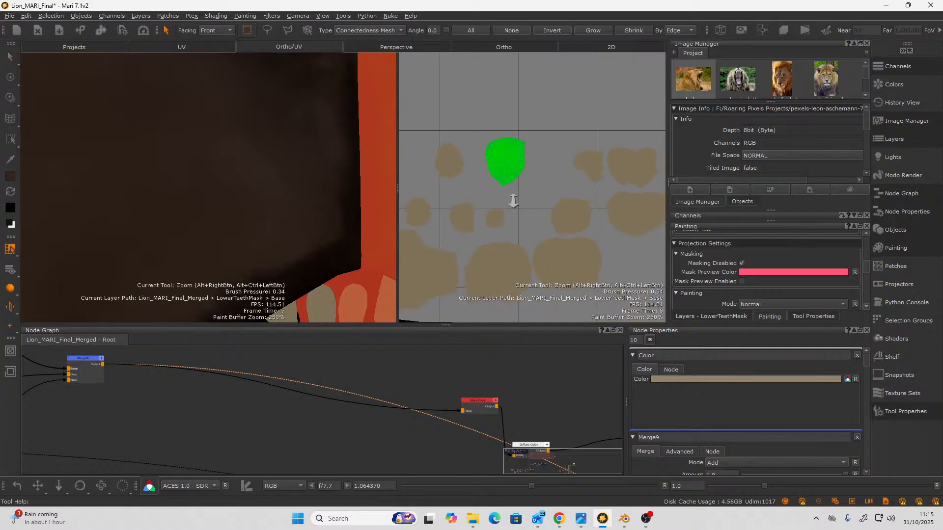
middle_click_drag(512, 200, 559, 208)
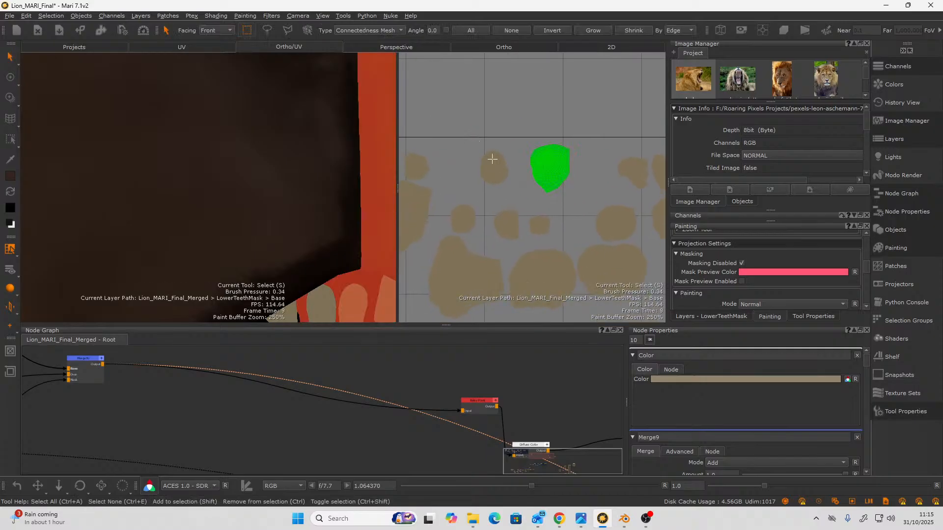
scroll(519, 172, "down", 2)
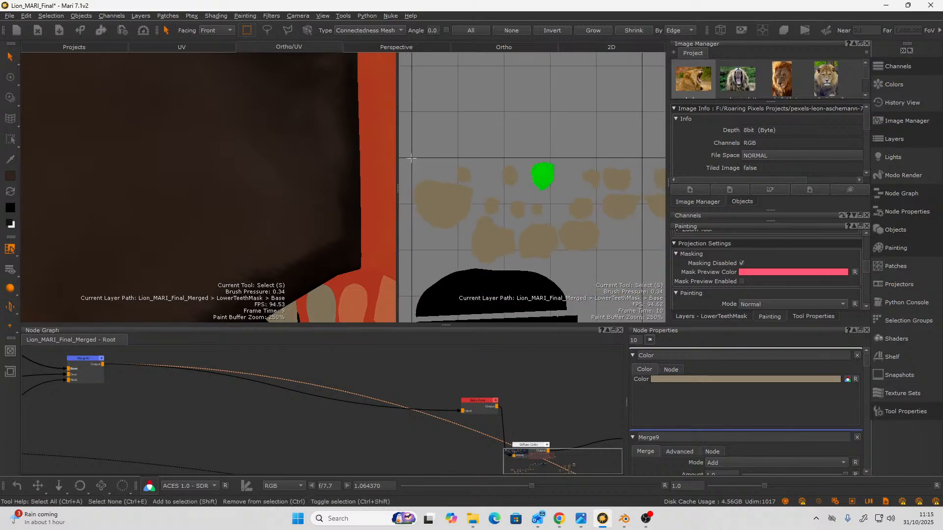
left_click_drag(409, 150, 559, 266)
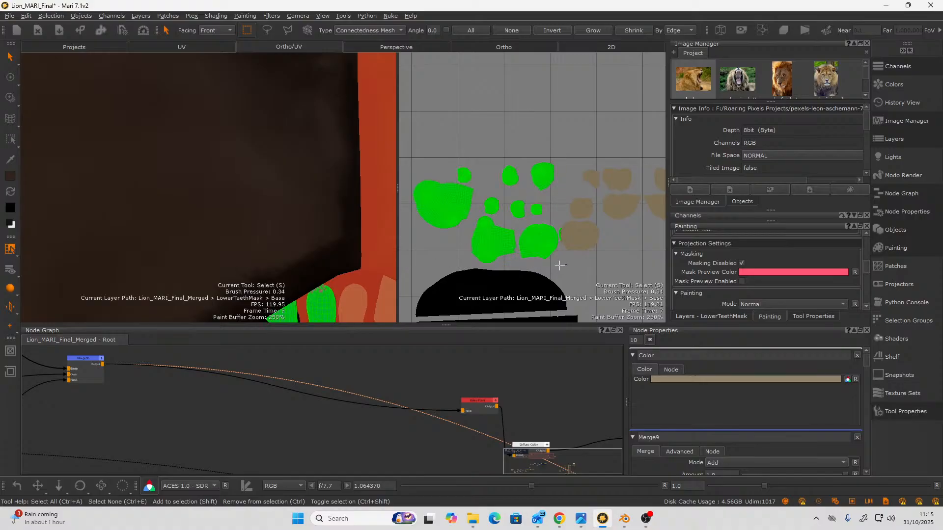
Add any missed faces on the left-hand group of teeth in patch 1017 to the selection.
right_click_drag(487, 154, 579, 250, "alt")
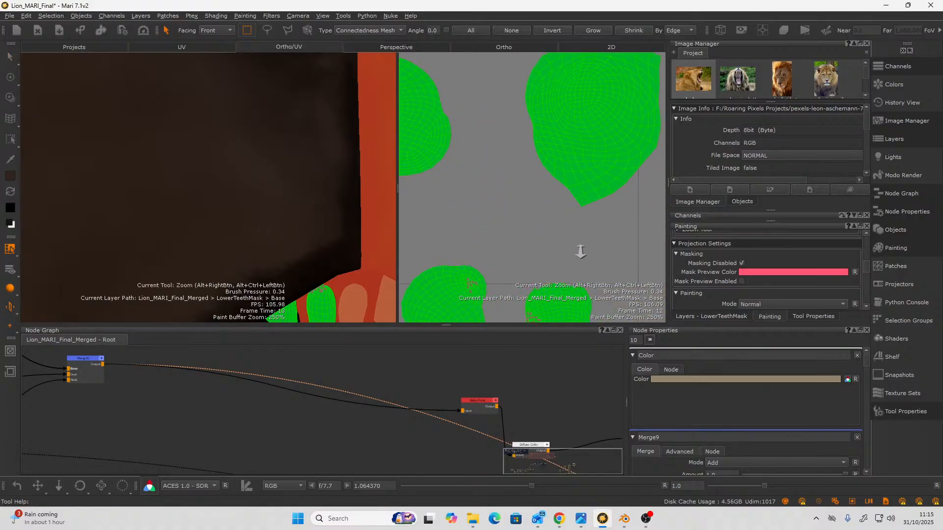
middle_click_drag(568, 220, 613, 179, "alt")
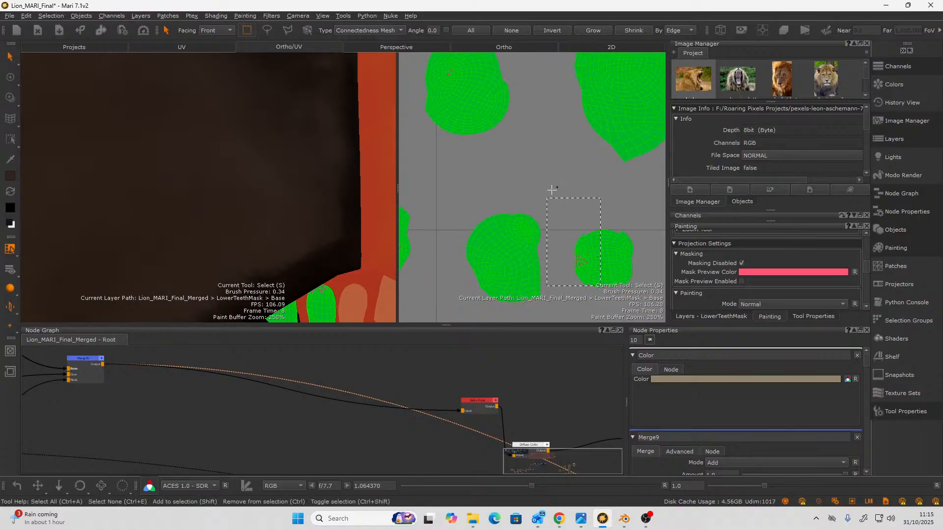
left_click_drag(552, 190, 540, 179)
left_click_drag(433, 64, 485, 104)
right_click_drag(492, 156, 533, 131)
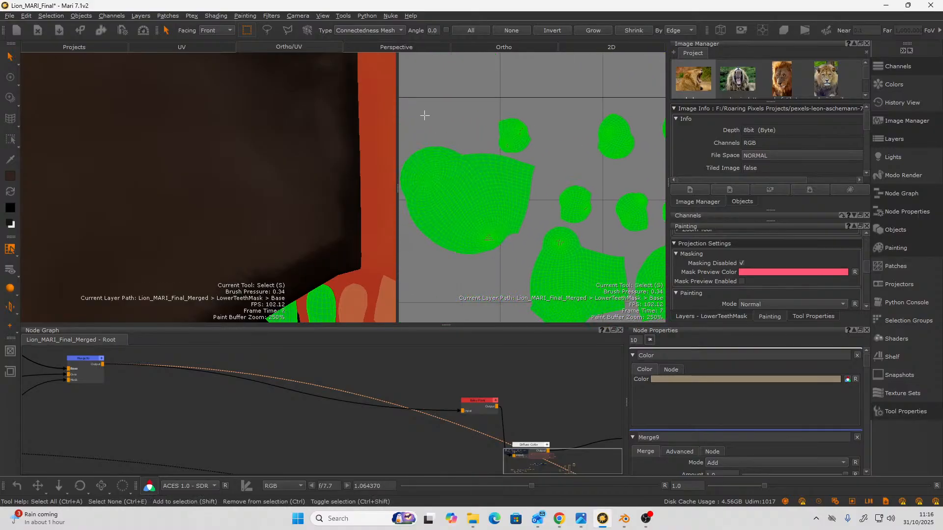
left_click_drag(456, 136, 577, 258)
right_click(493, 199)
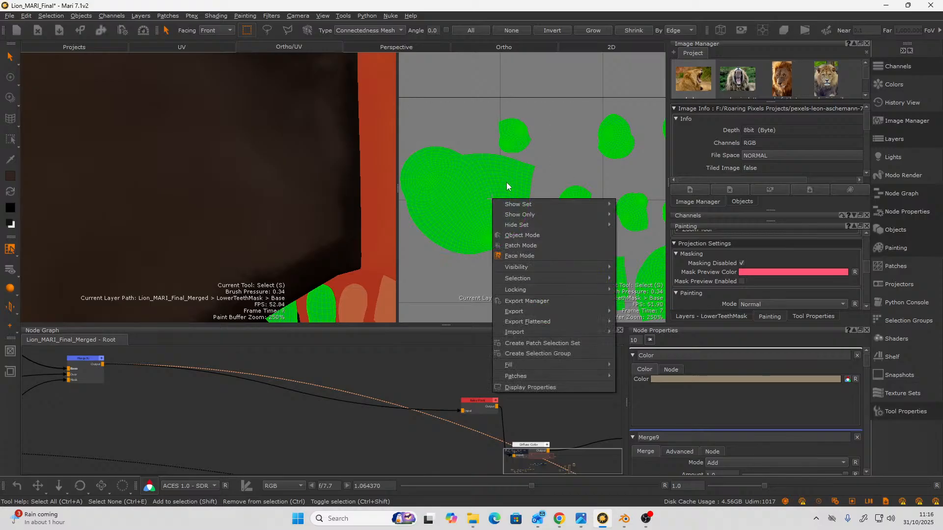
middle_click_drag(561, 147, 421, 141, "alt")
left_click_drag(447, 152, 497, 199)
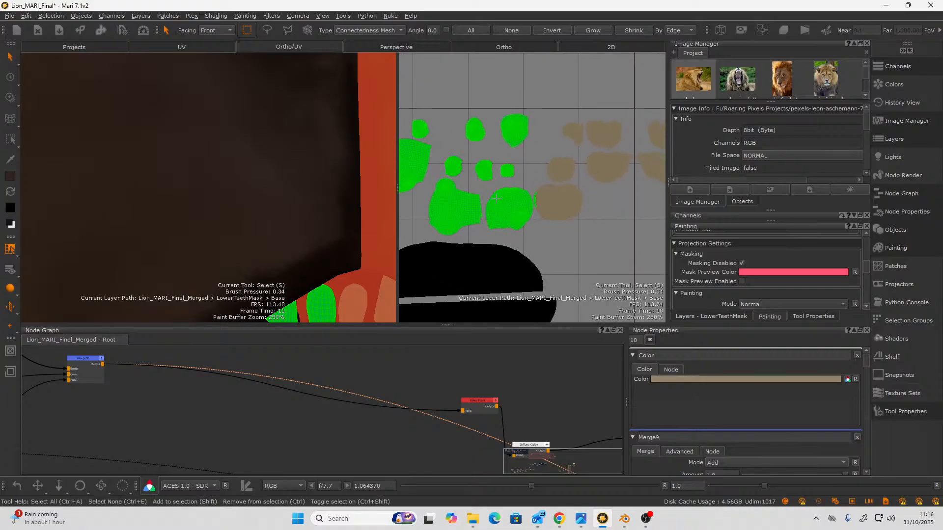
Add the remaining right-hand teeth of patch 1017 to the face selection.
left_click_drag(615, 243, 584, 234)
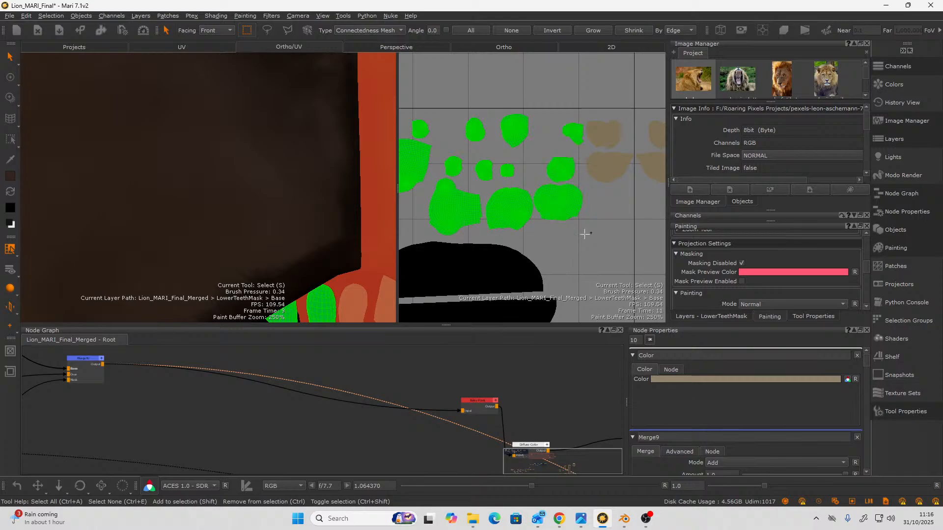
scroll(583, 232, "up", 3)
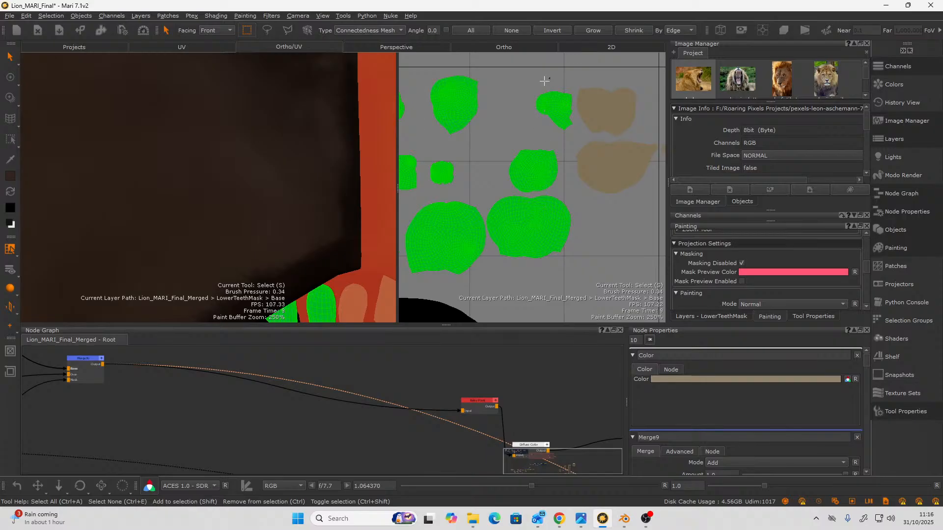
left_click_drag(532, 62, 639, 245)
scroll(636, 170, "down", 3)
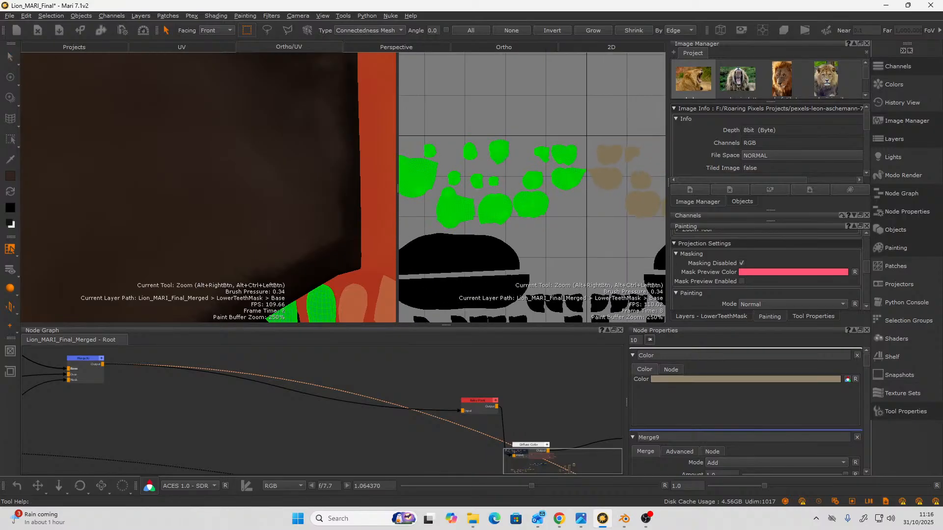
Add the teeth of patch 1018, including the large canine, to the face selection.
middle_click_drag(479, 276, 488, 225, "alt")
scroll(450, 169, "up", 2)
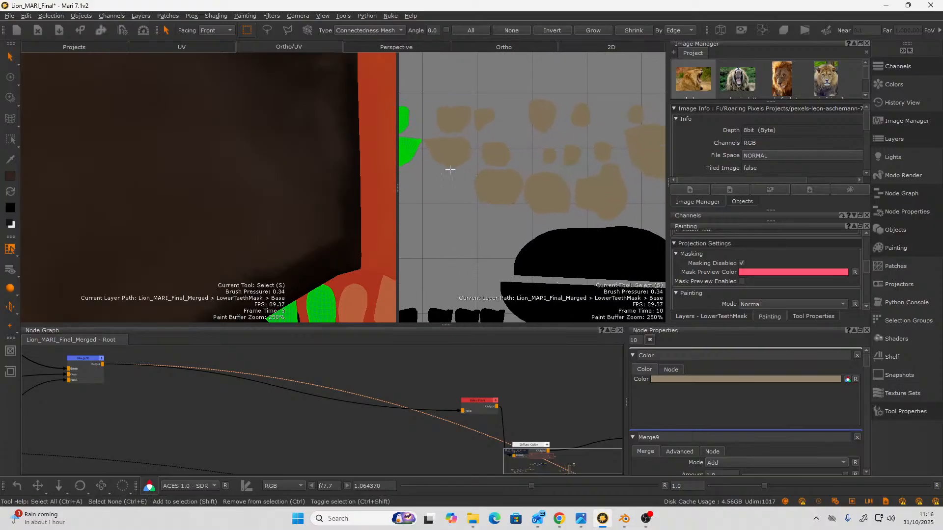
left_click_drag(593, 178, 647, 219)
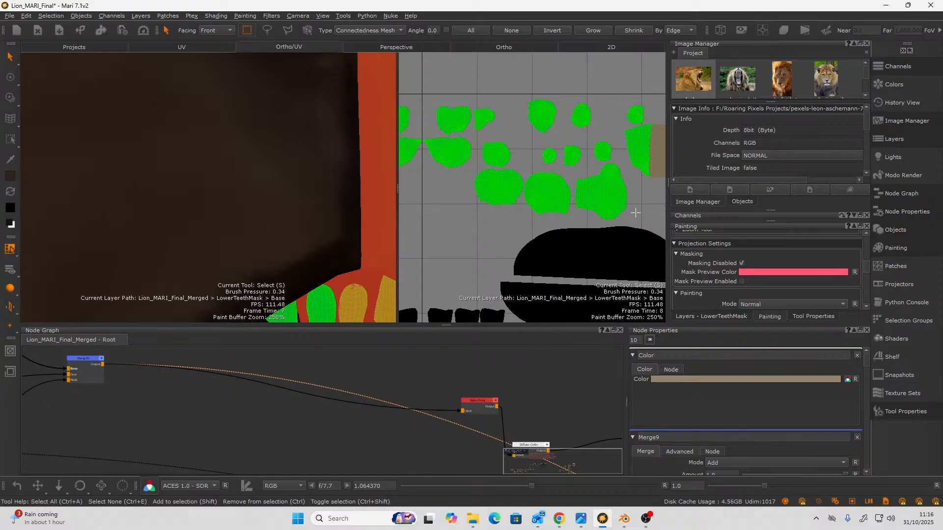
mouse_move(636, 213)
right_mouse_down("alt")
mouse_move(562, 197)
mouse_move(627, 209)
right_mouse_up("alt")
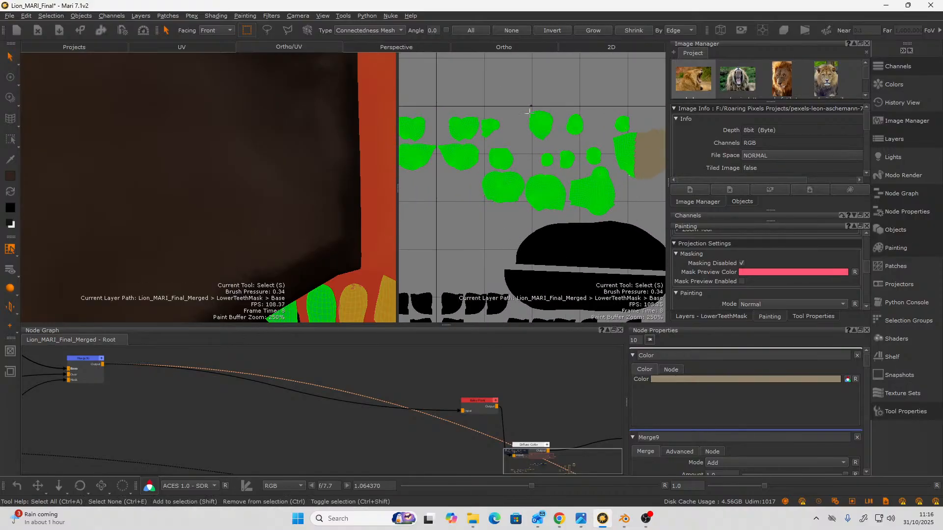
left_click_drag(671, 209, 643, 194, "shift")
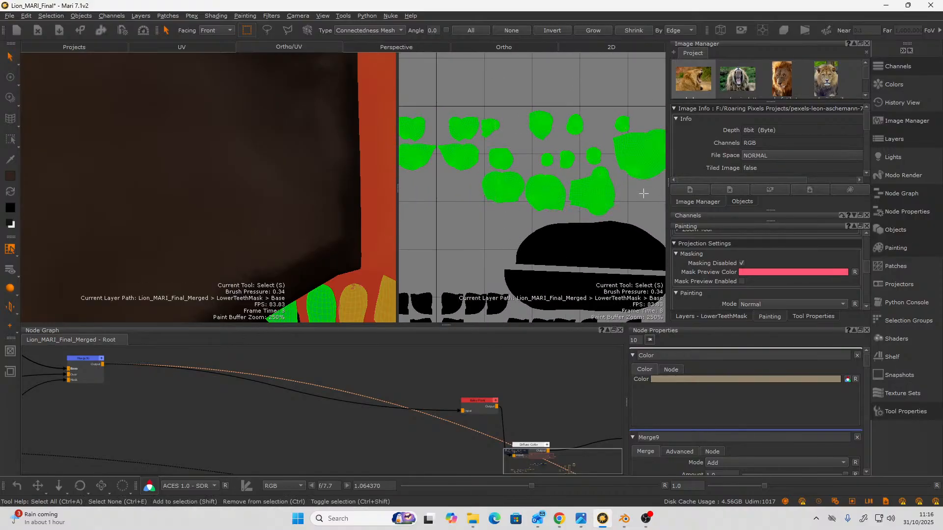
Add the missed outer-edge faces of the large canine in patch 1018 and reselect over its neighbouring teeth.
right_click_drag(556, 145, 587, 169, "alt")
middle_click_drag(587, 168, 515, 129, "alt")
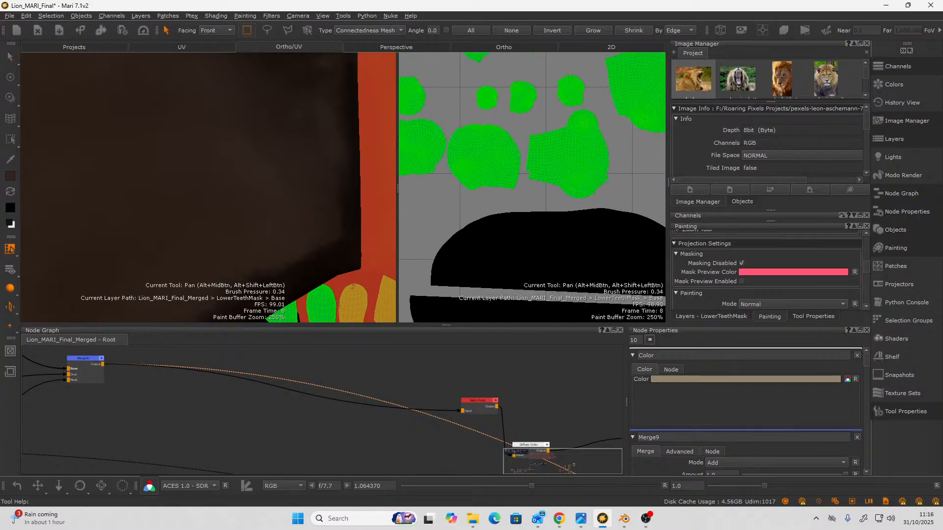
left_click_drag(489, 99, 606, 150, "shift")
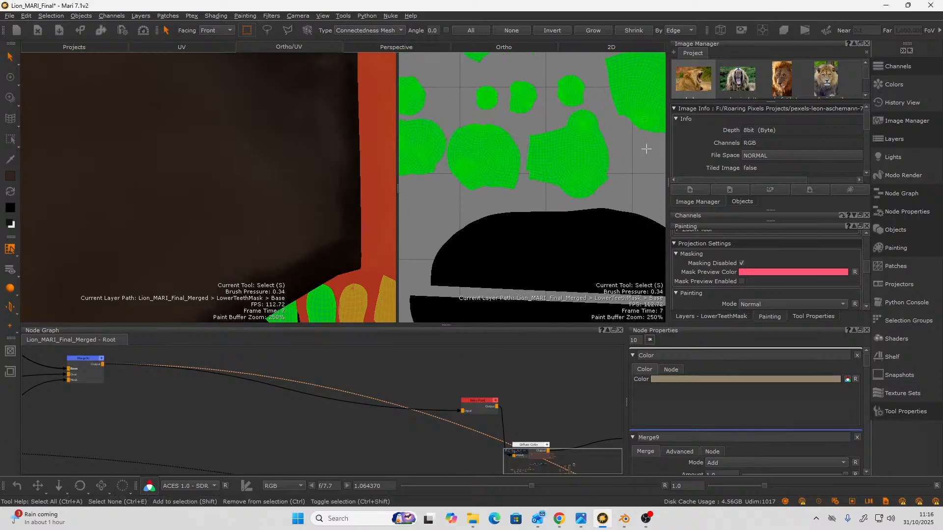
middle_click_drag(646, 149, 631, 163, "alt")
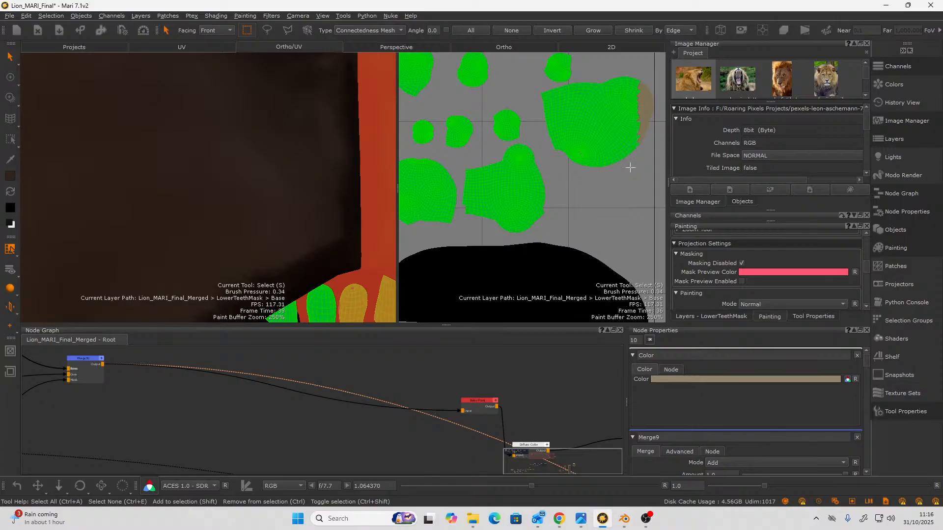
left_click_drag(579, 64, 655, 183)
left_click_drag(483, 154, 548, 183)
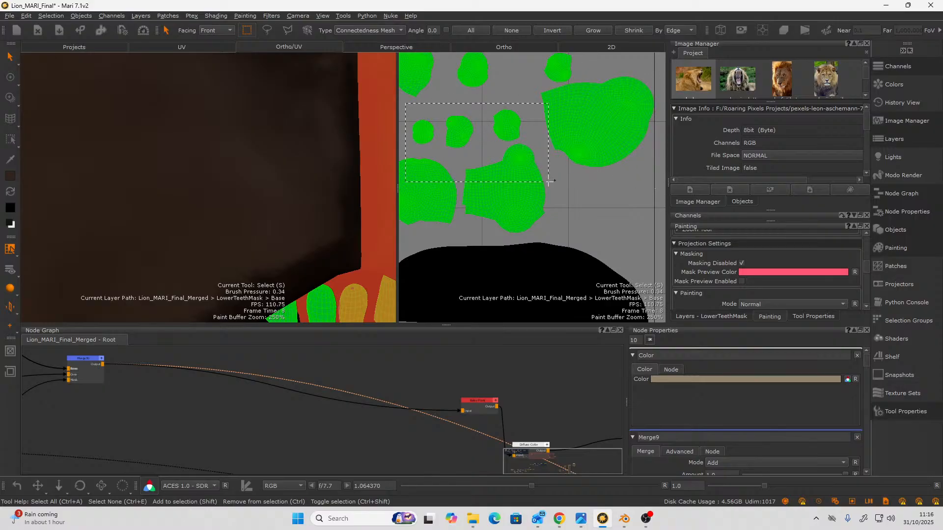
Reselect over the inner teeth of patches 1018 and 1017 to include any missed faces.
middle_click_drag(518, 166, 620, 253, "alt")
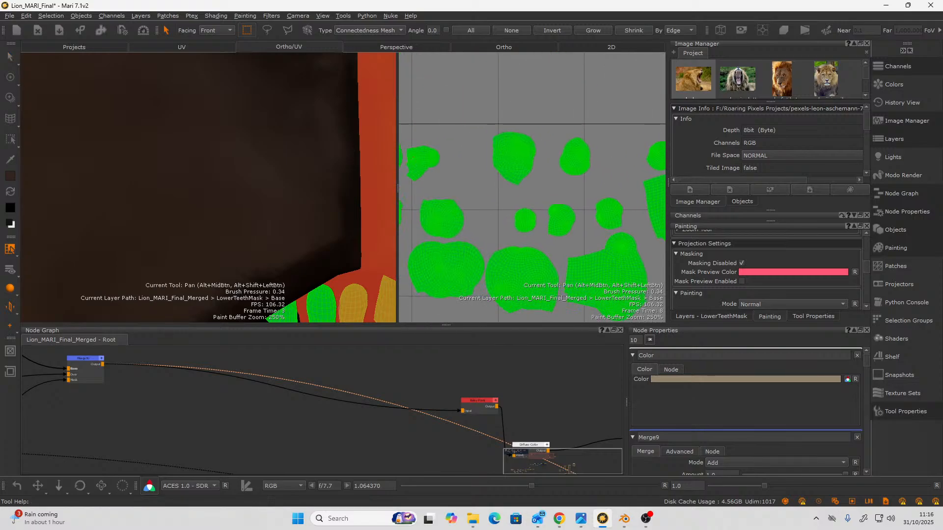
left_click_drag(485, 118, 705, 227)
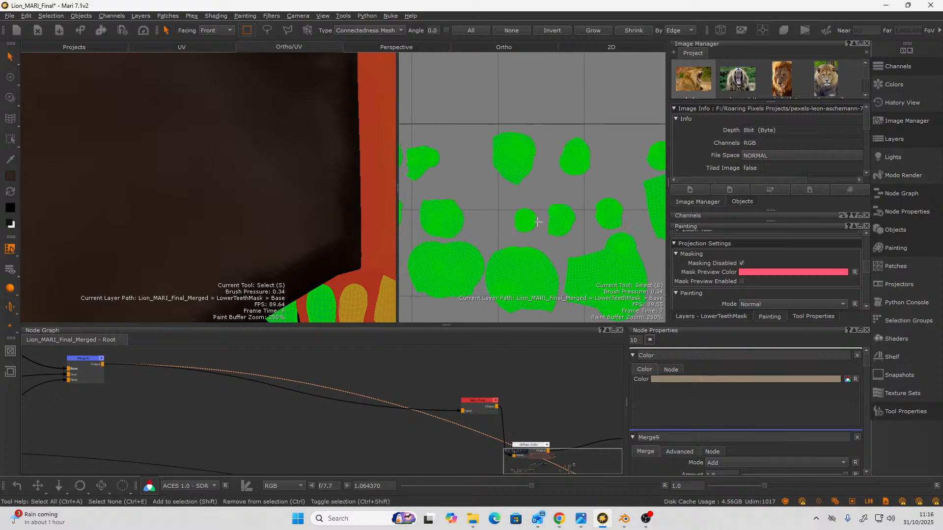
middle_click_drag(500, 215, 654, 218, "alt")
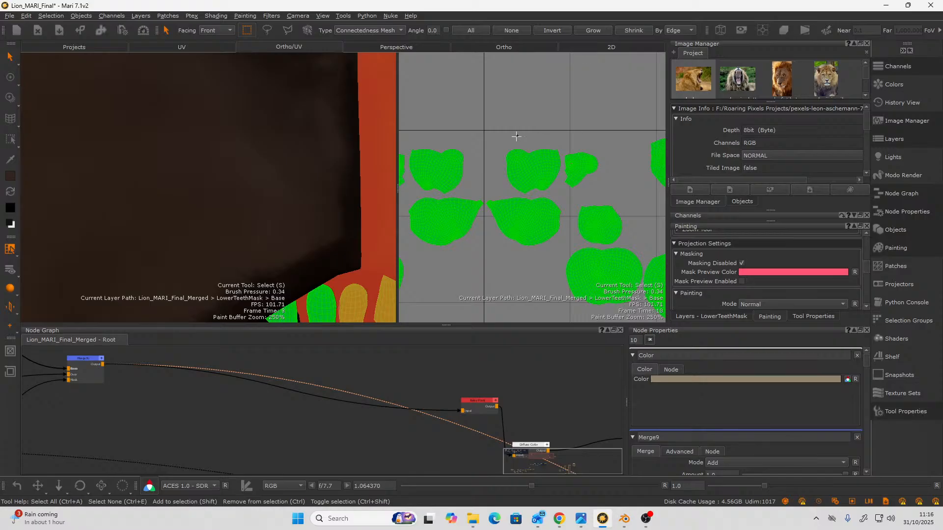
left_click_drag(589, 227, 635, 258)
middle_click_drag(623, 246, 599, 217, "alt")
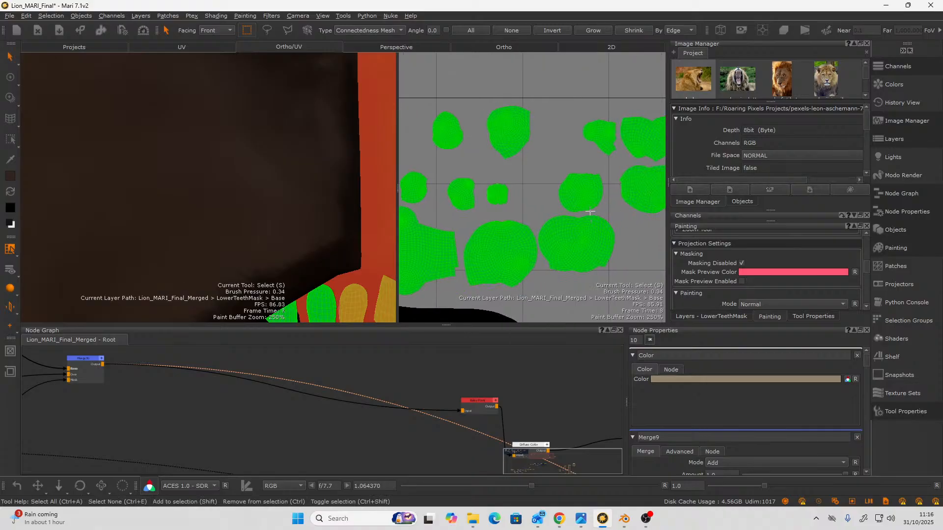
mouse_move(590, 212)
right_mouse_down("alt")
mouse_move(579, 223)
mouse_move(606, 217)
right_mouse_up("alt")
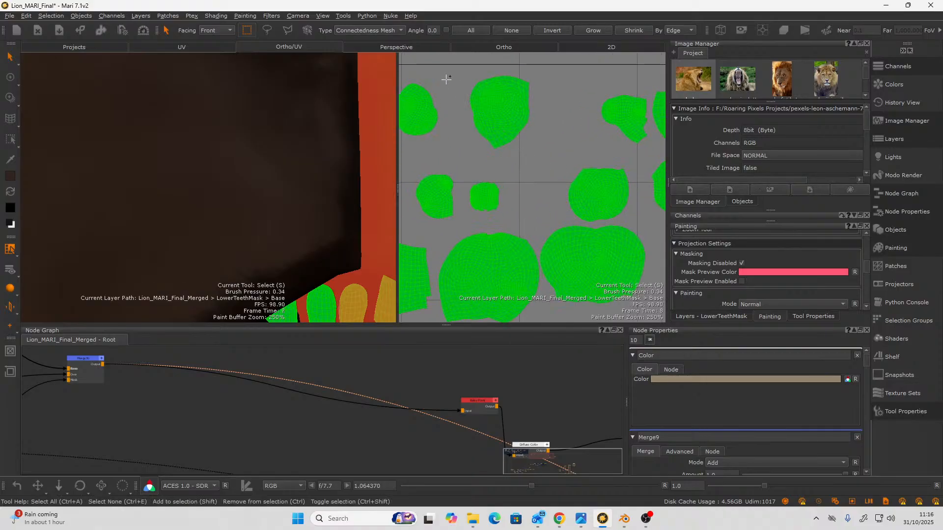
left_click_drag(442, 76, 668, 260)
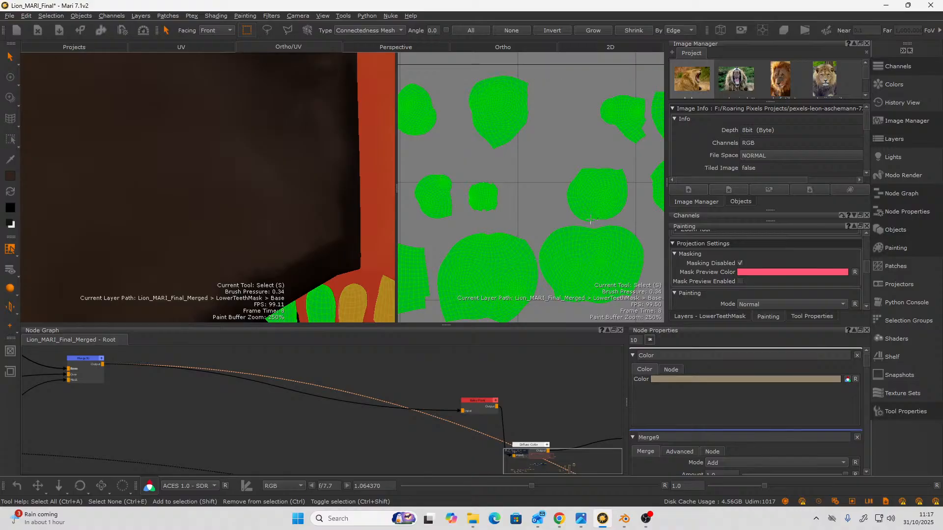
Examine the selected teeth in patches 1017 and 1018 for missed faces.
right_click_drag(585, 212, 525, 240, "alt")
middle_click_drag(546, 227, 505, 200, "alt")
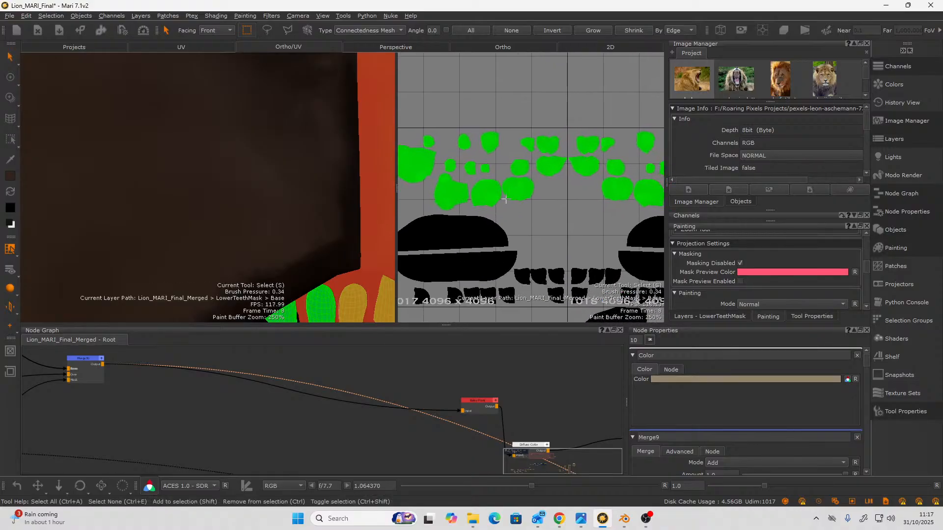
right_click_drag(534, 208, 632, 236, "alt")
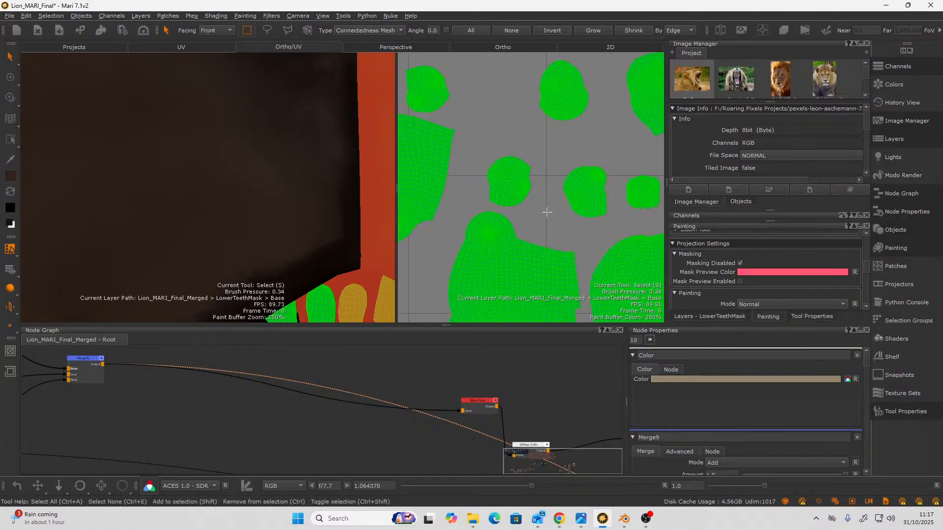
middle_click_drag(547, 210, 594, 219, "alt")
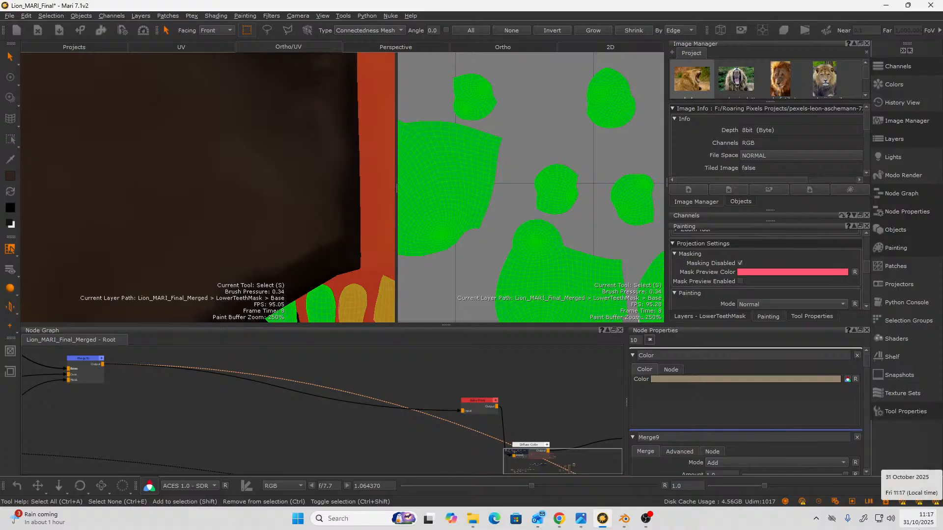
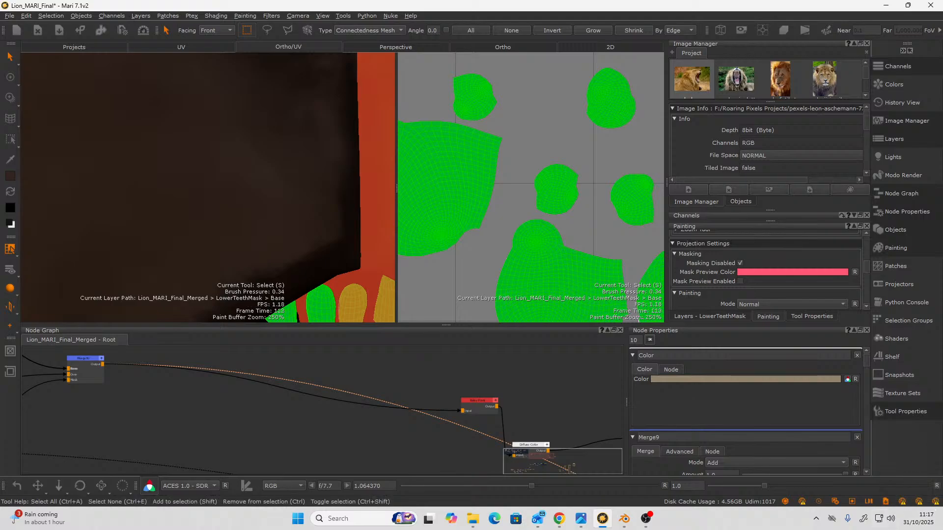
scroll(550, 219, "down", 5)
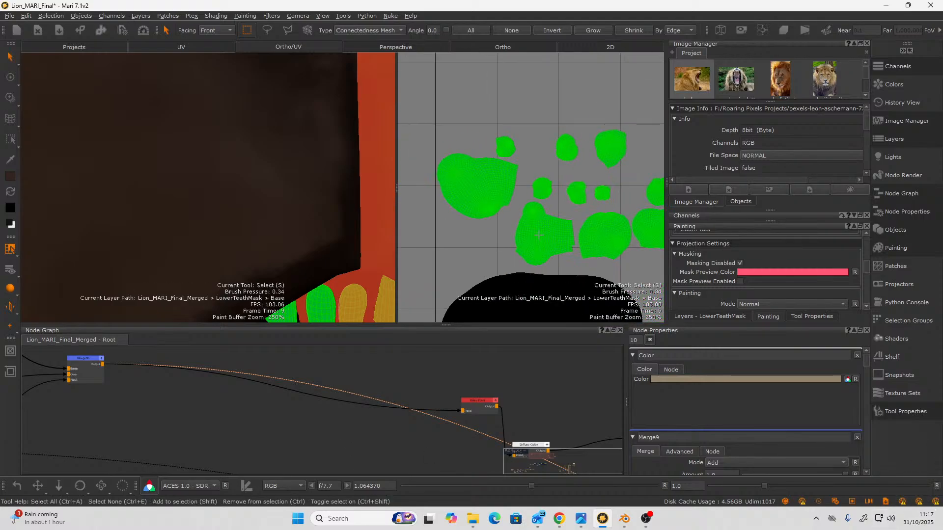
scroll(554, 198, "down", 5)
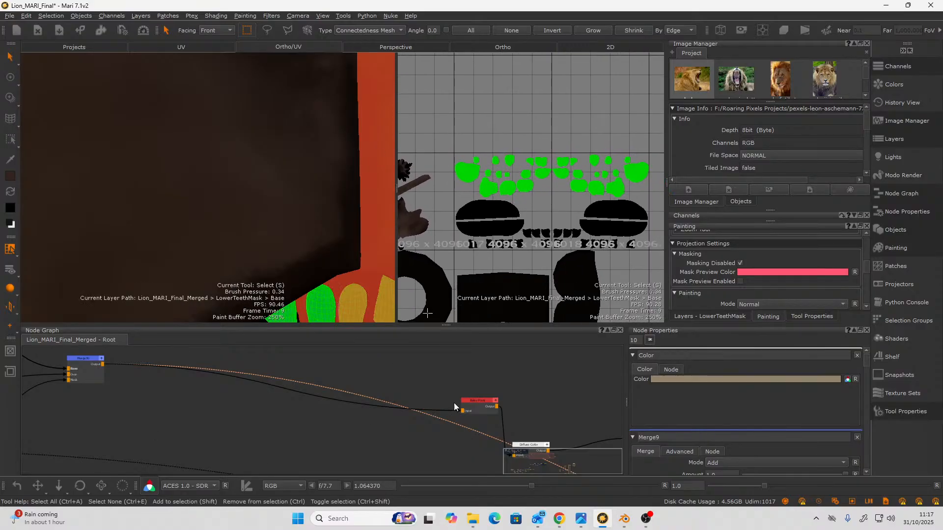
Create a patch selection set named Teeth from the selected teeth faces.
right_click_drag(511, 139, 540, 191, "alt")
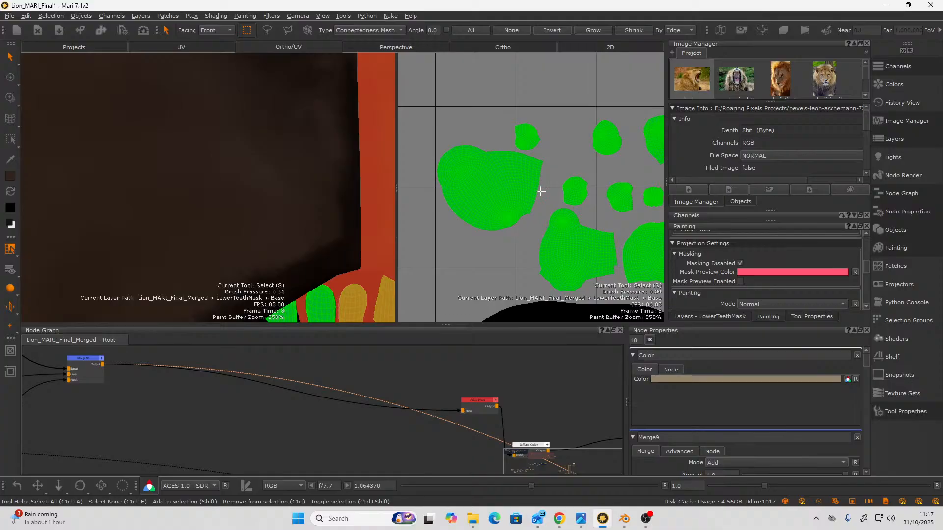
right_click(509, 178)
mouse_move(551, 253)
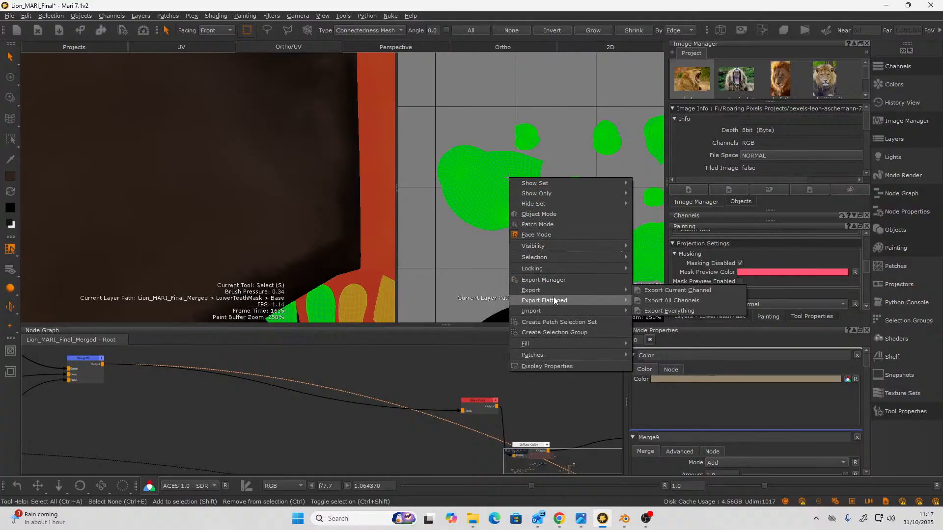
left_click(569, 323)
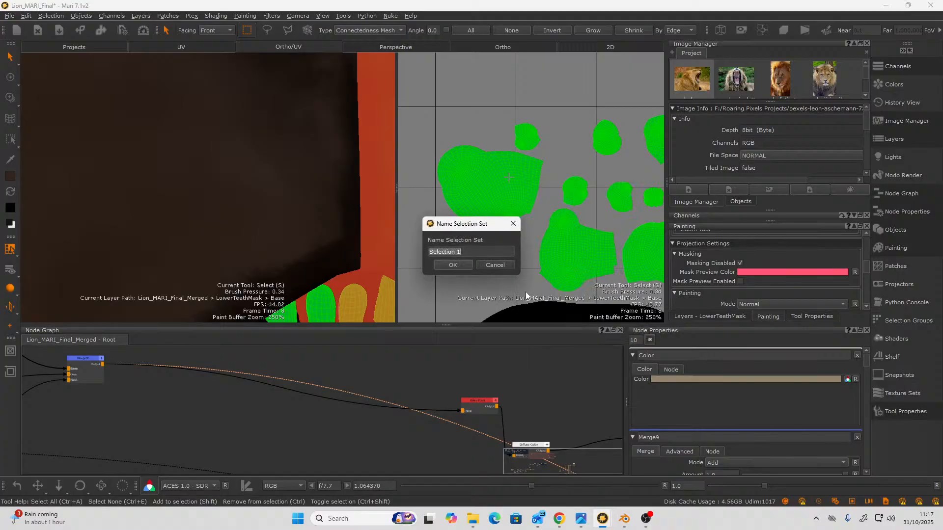
type("Teeth")
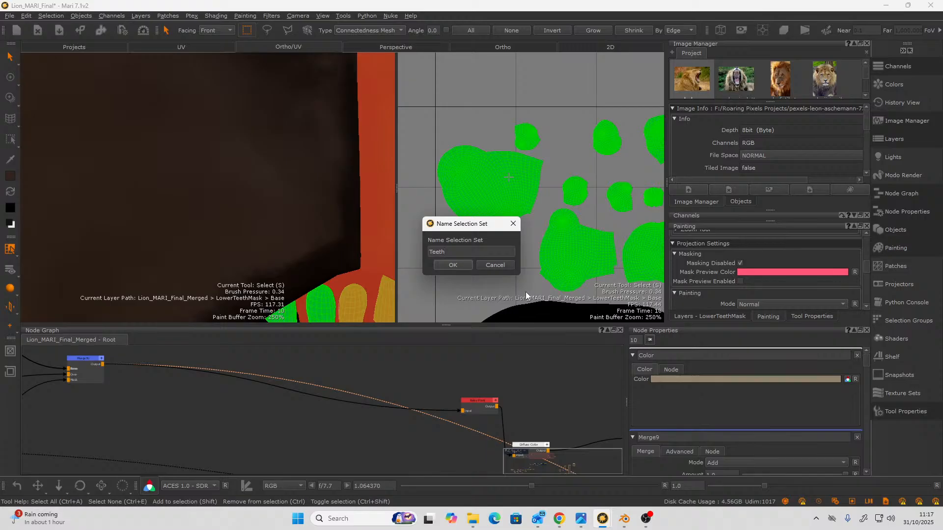
key("Return")
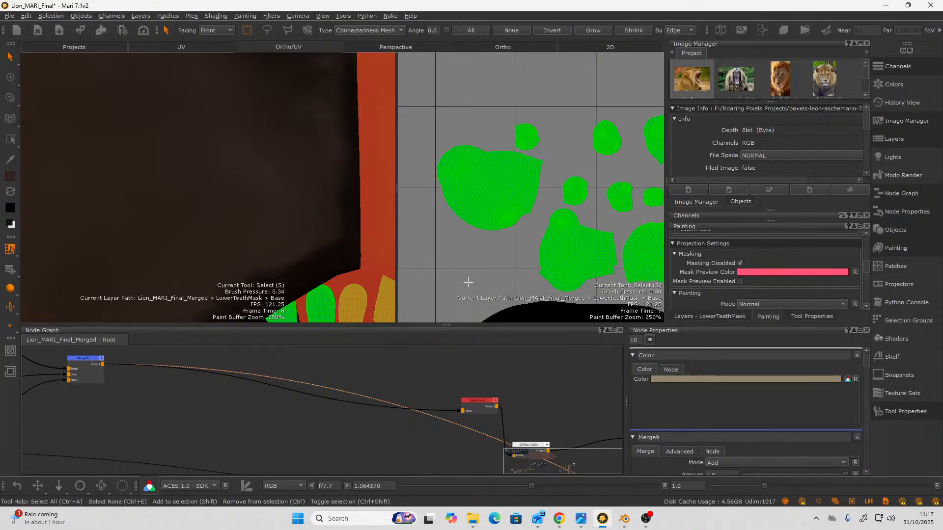
Hide all unselected faces so that only the selected teeth stay visible.
scroll(471, 265, "down", 3)
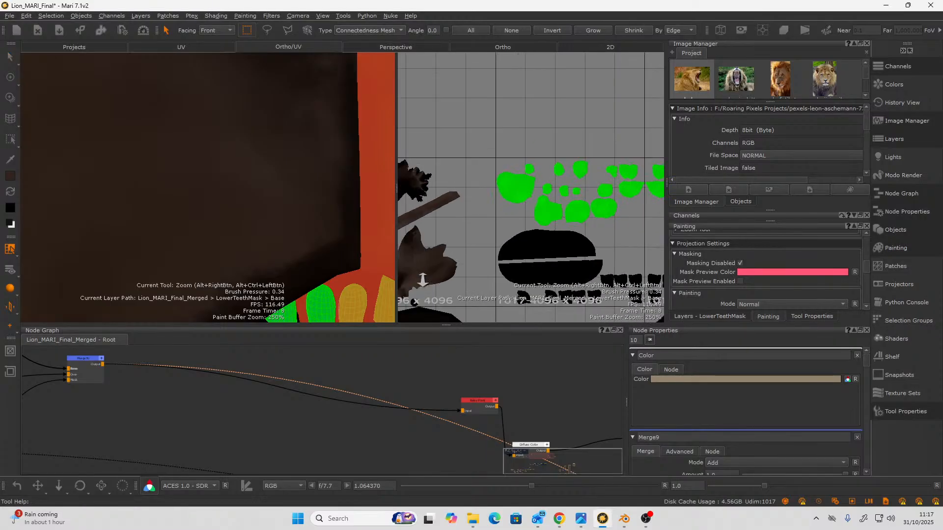
middle_click_drag(555, 194, 492, 221)
right_click(502, 221)
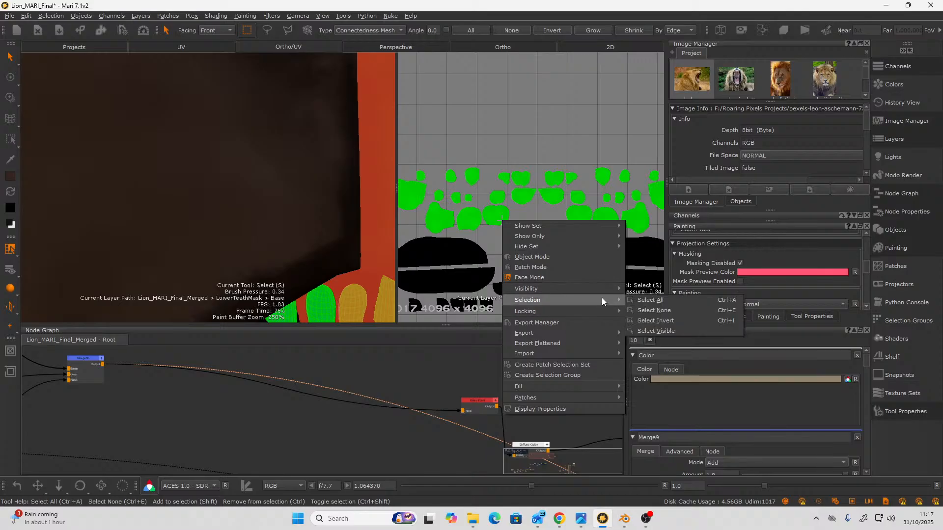
mouse_move(600, 290)
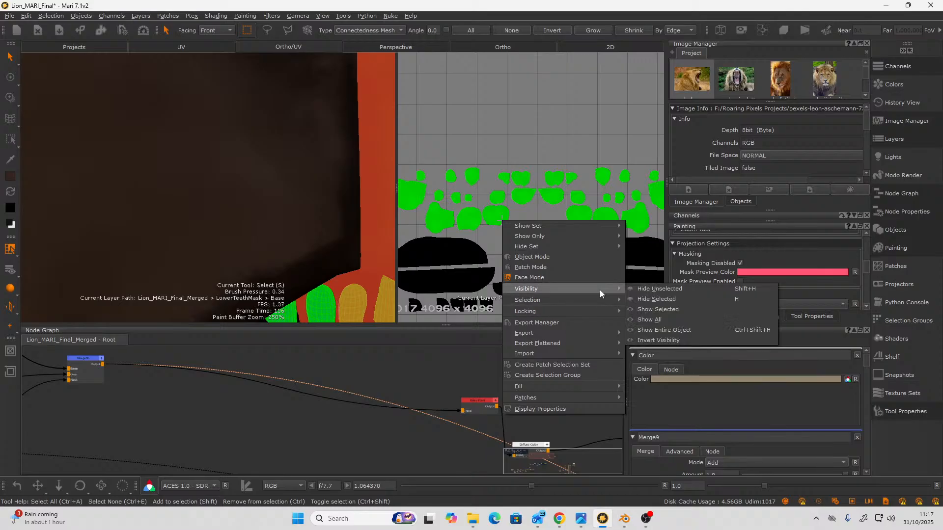
left_click(653, 288)
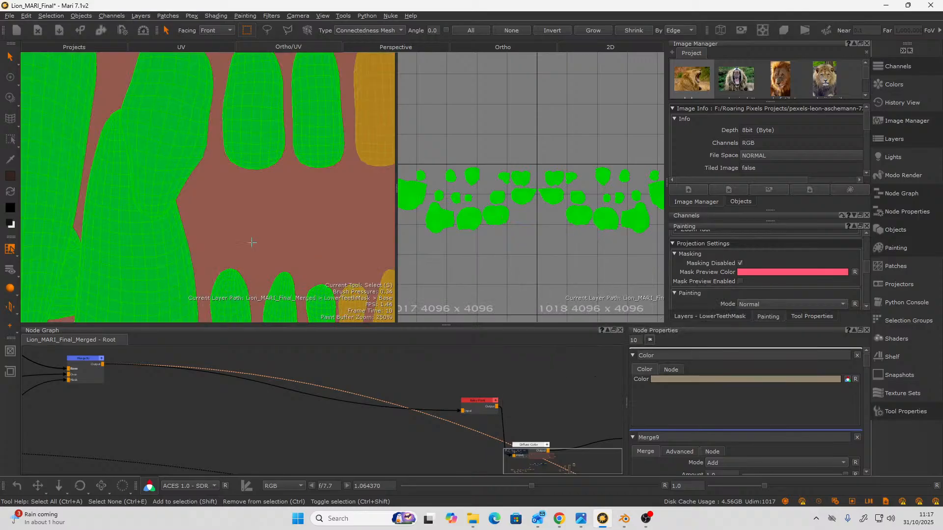
Activate the Paint tool and frame the isolated teeth closely in the 3D view.
right_click_drag(286, 203, 211, 241, "alt")
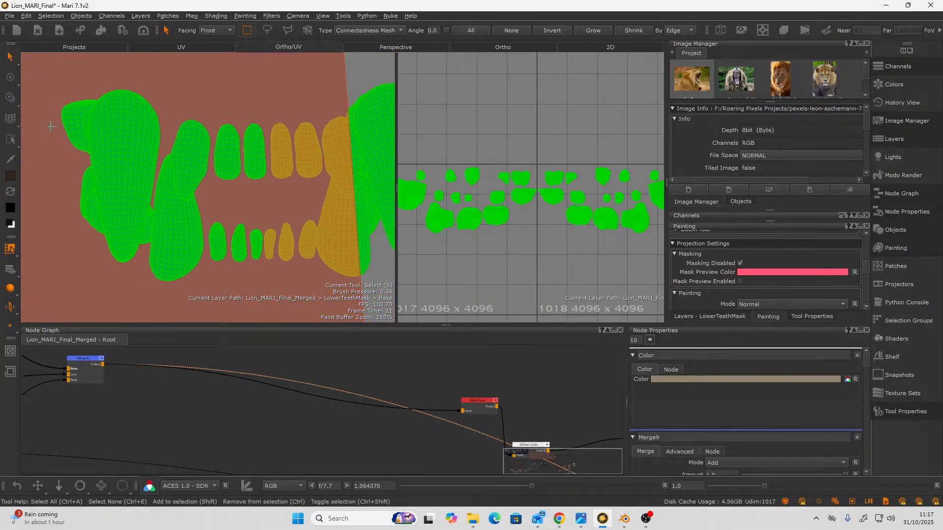
left_click(11, 56)
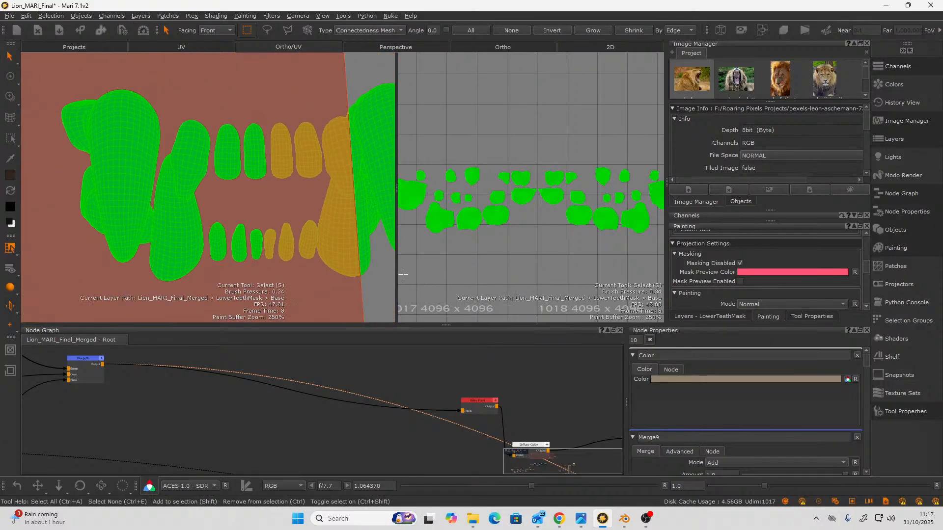
key("p")
scroll(282, 226, "down", 2)
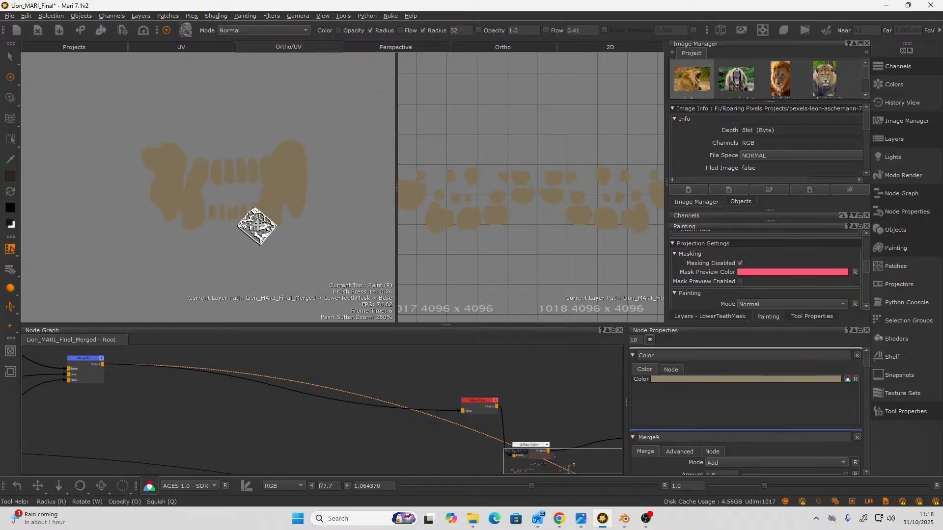
right_click_drag(257, 226, 310, 228, "alt")
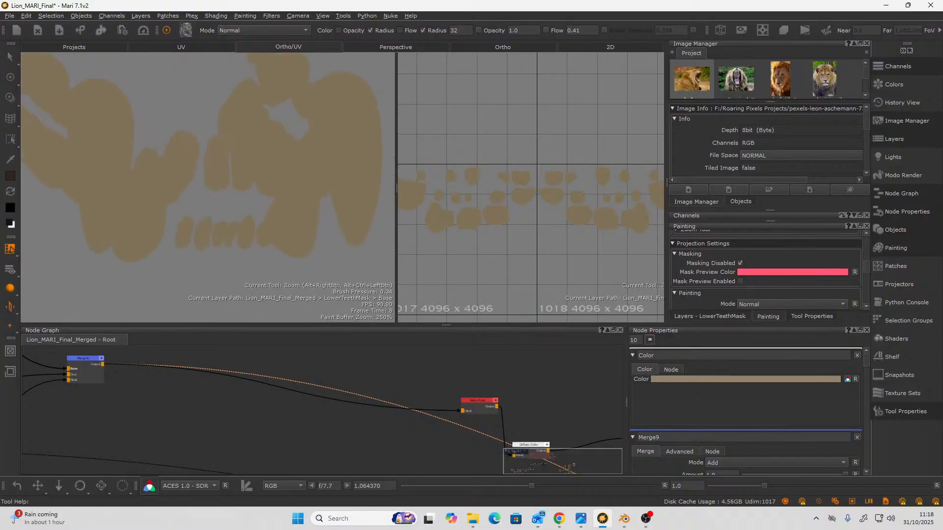
left_click_drag(298, 187, 272, 177, "alt")
right_click_drag(272, 178, 285, 176, "alt")
mouse_move(284, 177)
left_mouse_down("alt")
mouse_move(317, 178)
mouse_move(267, 194)
left_mouse_up("alt")
right_click_drag(267, 193, 270, 193, "alt")
middle_click_drag(270, 192, 195, 192, "alt")
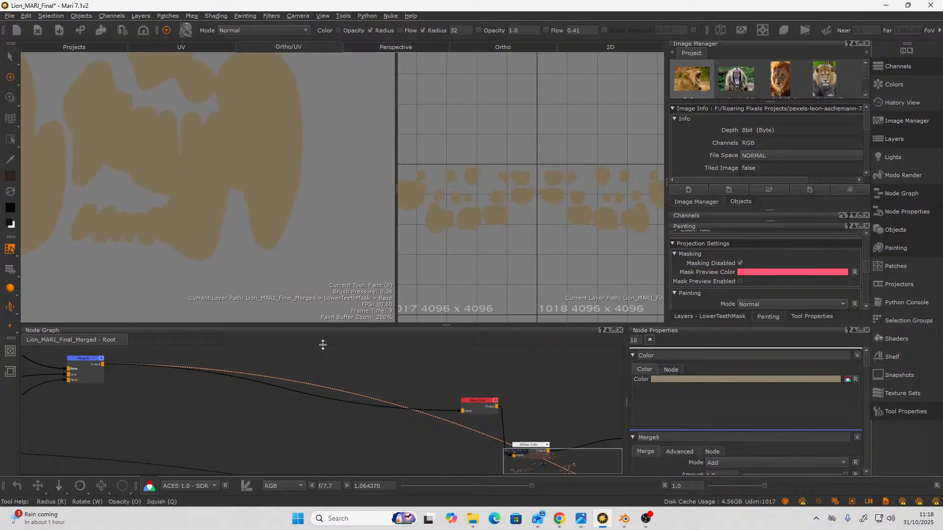
Copy the paint node feeding the last merge inside the Backdrop and paste it below Merge10.
scroll(417, 456, "down", 5)
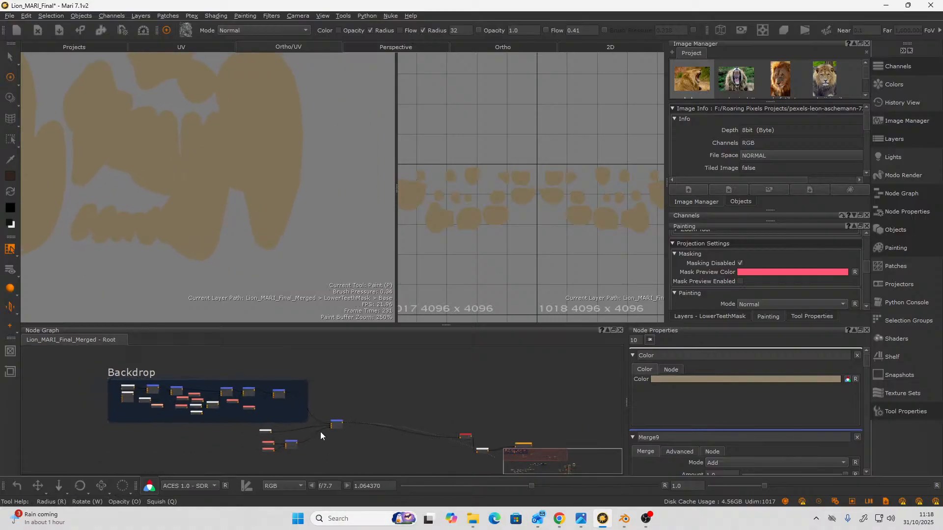
scroll(320, 432, "up", 2)
scroll(320, 431, "up", 1)
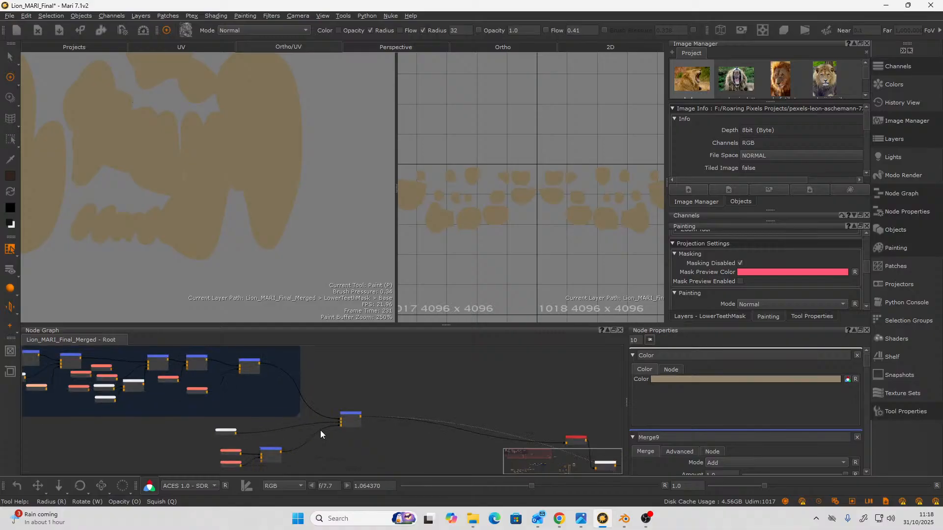
scroll(328, 441, "up", 1)
middle_click_drag(340, 441, 368, 455)
left_click(183, 392)
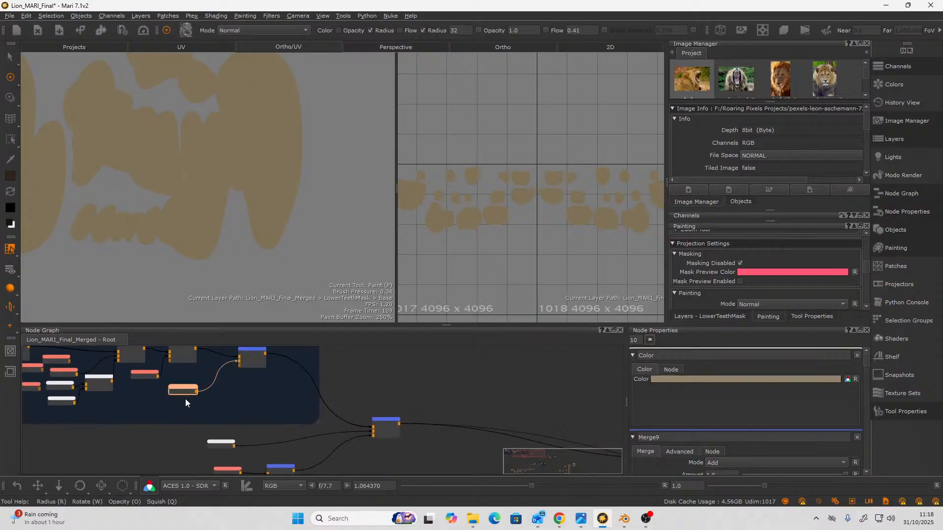
scroll(184, 399, "up", 2)
mouse_move(193, 405)
middle_mouse_down()
mouse_move(181, 393)
mouse_move(191, 392)
middle_mouse_up()
scroll(184, 390, "down", 2)
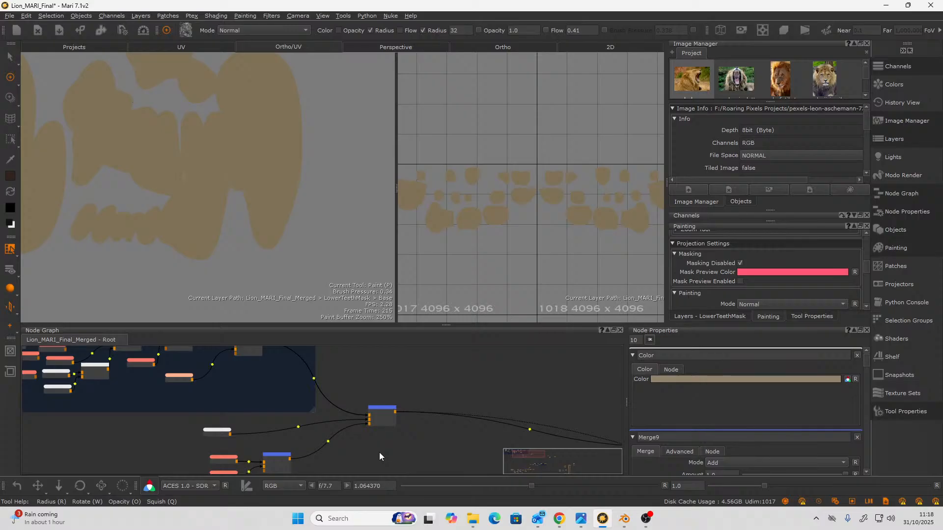
key("ctrl+v")
Insert a Merge node after Merge10 and connect the pasted paint node to its Over input.
scroll(379, 453, "up", 3)
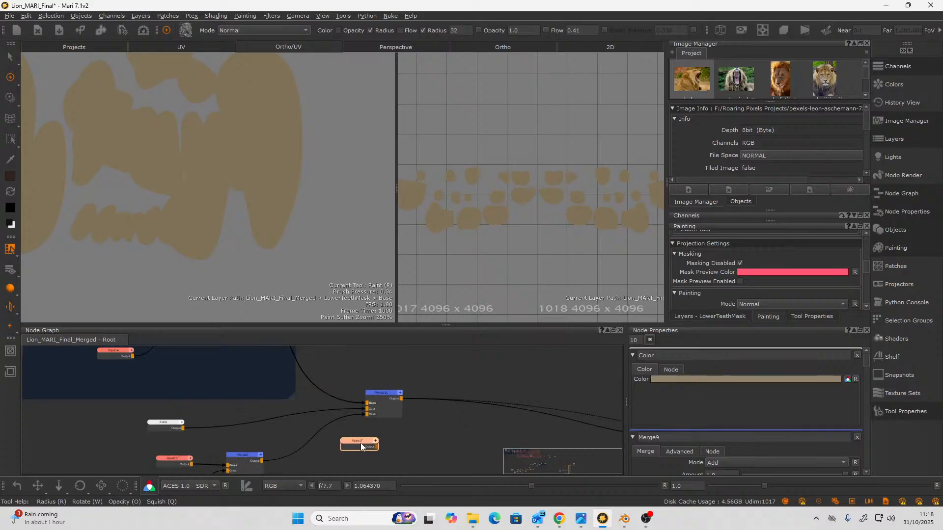
scroll(361, 443, "up", 2)
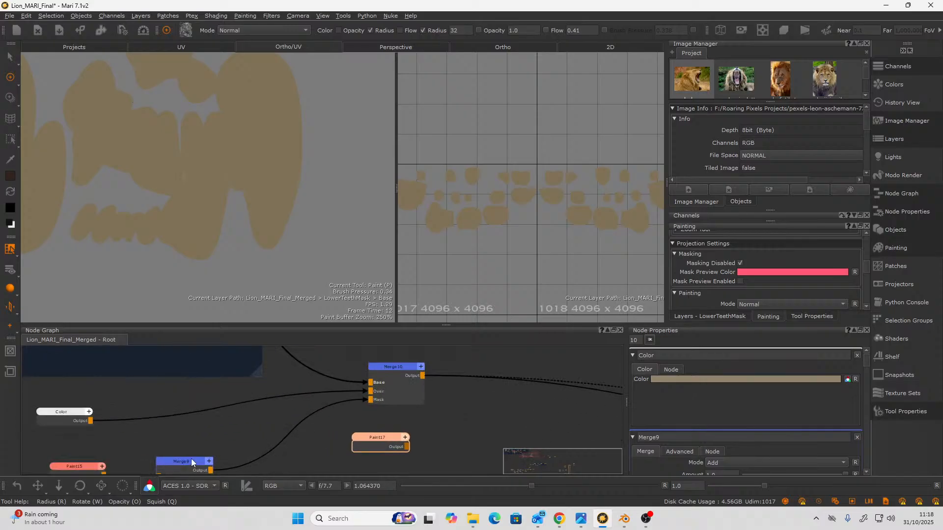
middle_click_drag(226, 442, 169, 449)
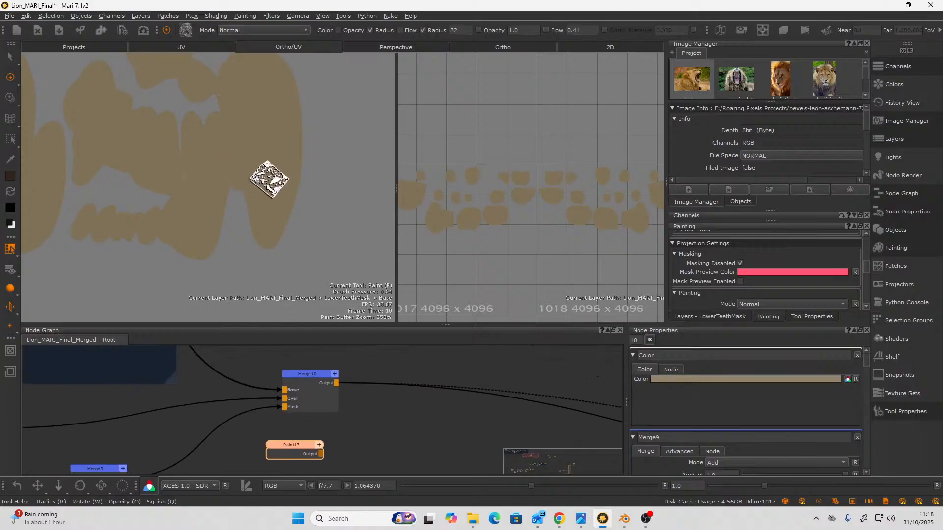
middle_click_drag(333, 376, 319, 367)
left_click(301, 384)
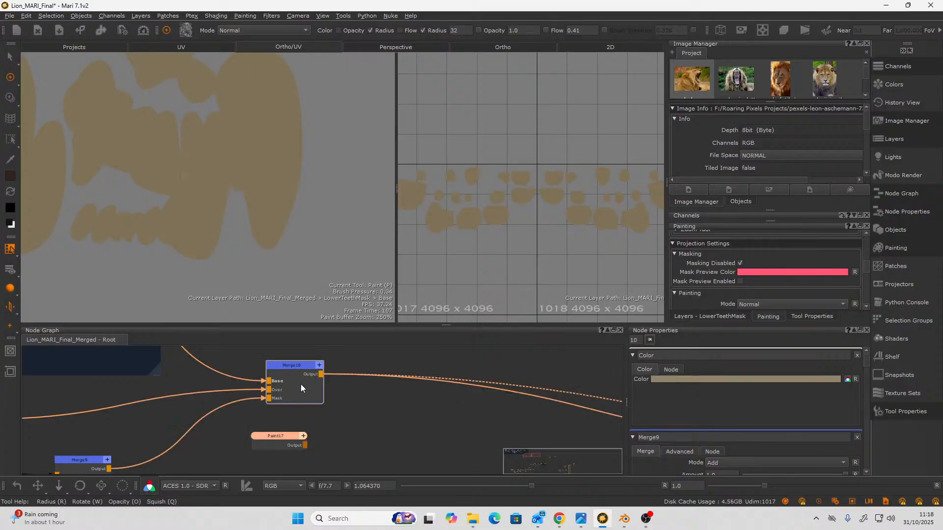
left_click_drag(301, 384, 290, 381)
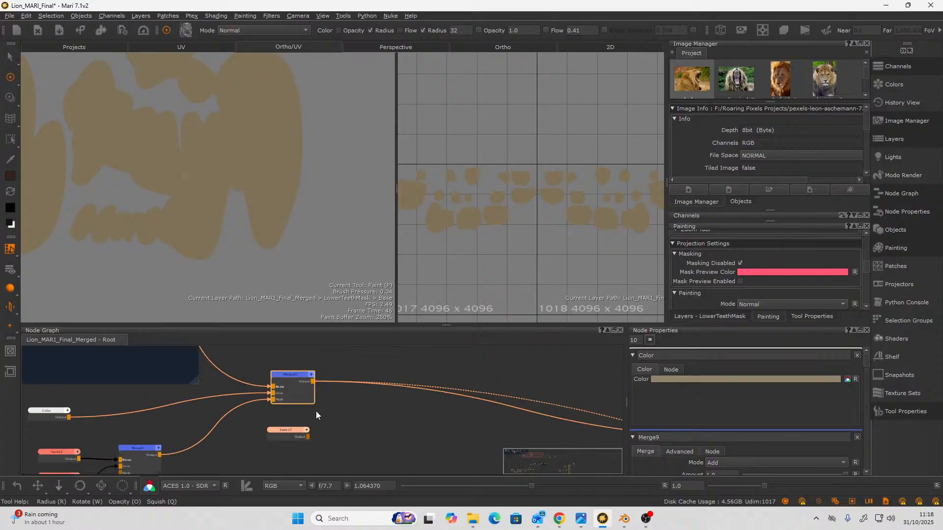
middle_click_drag(316, 411, 293, 405)
scroll(292, 405, "down", 2)
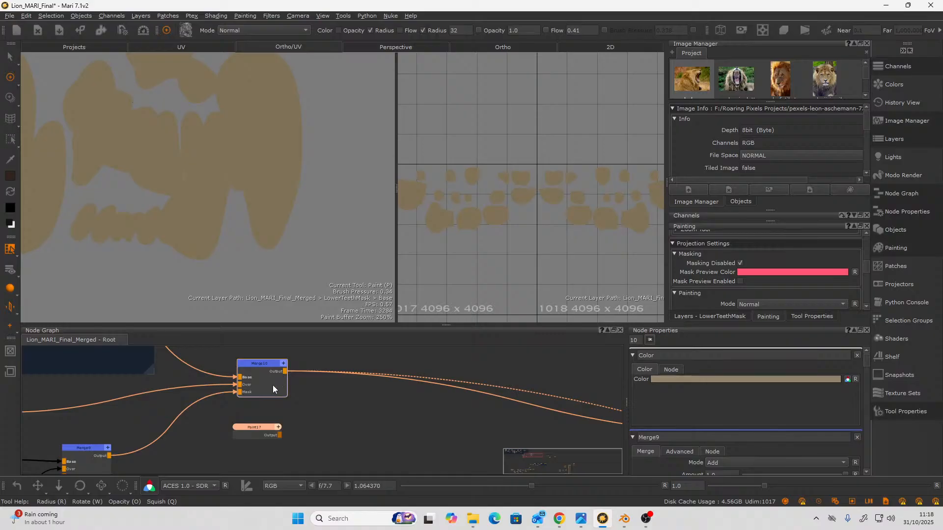
key("m")
left_click_drag(344, 380, 346, 408)
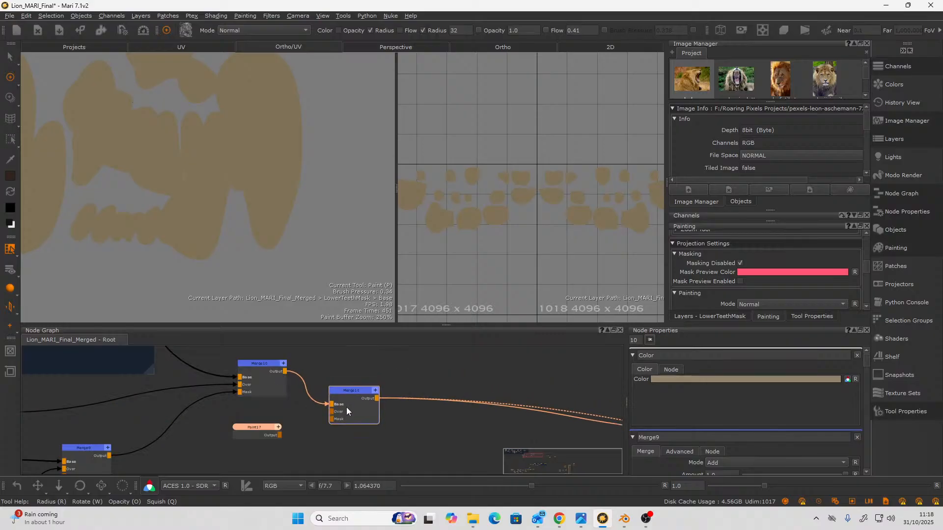
left_click(261, 436)
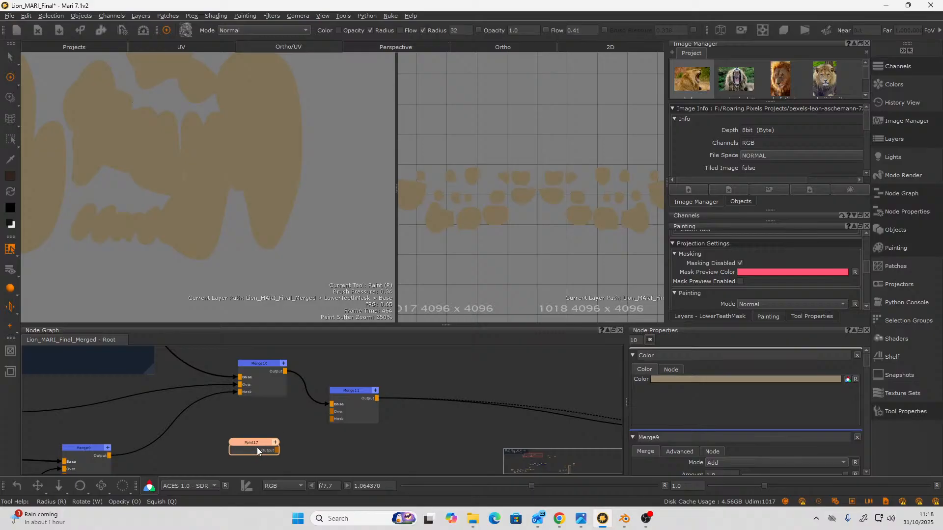
mouse_move(276, 451)
left_mouse_down()
mouse_move(308, 413)
mouse_move(334, 414)
left_mouse_up()
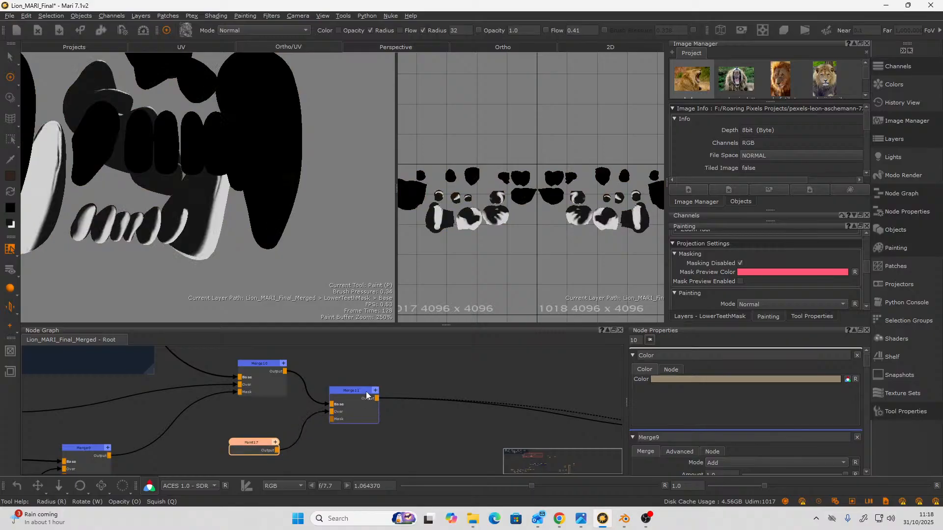
Set the new merge node's mode to Multiply and reduce its amount to 0.229.
left_click(361, 390)
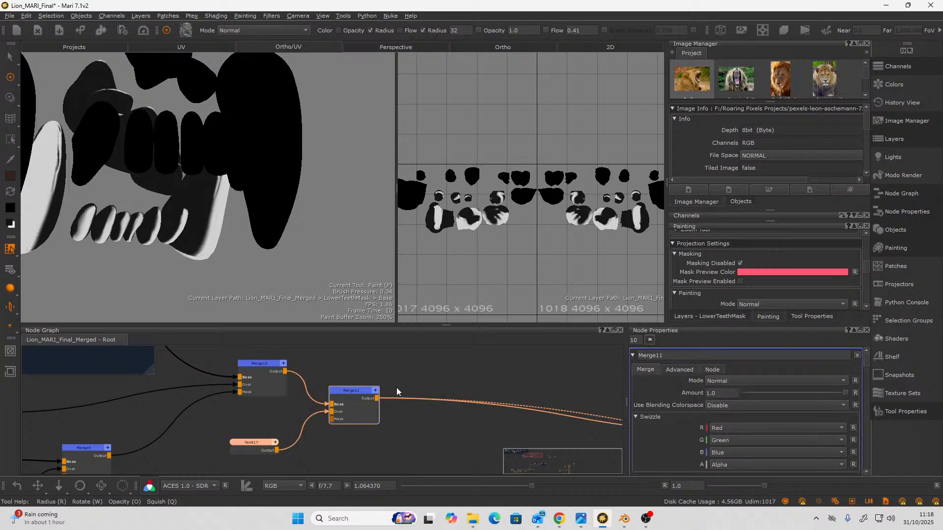
left_click(757, 379)
mouse_move(789, 413)
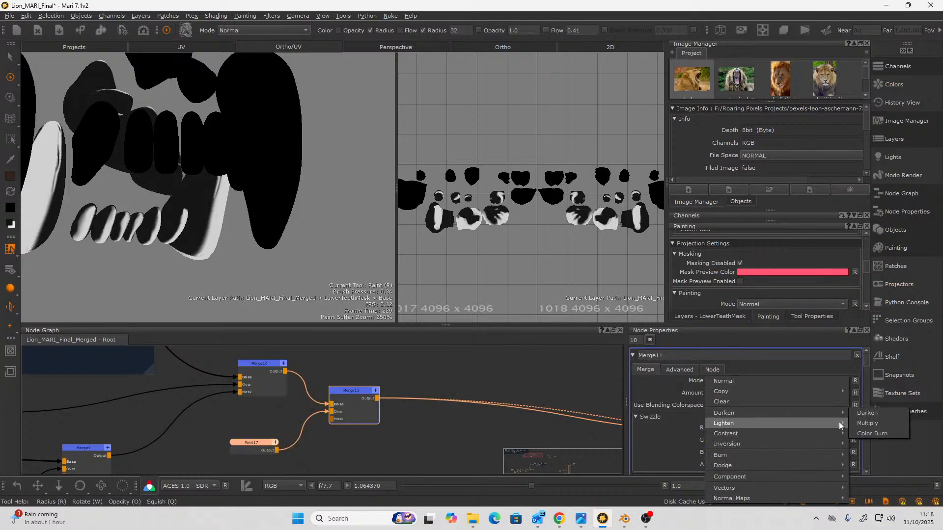
left_click(869, 423)
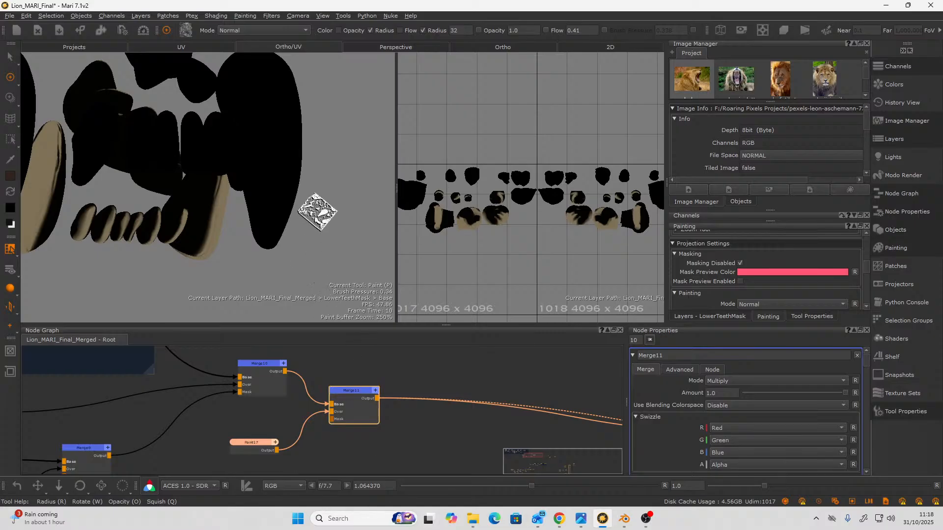
mouse_move(315, 211)
left_mouse_down("alt")
mouse_move(196, 208)
mouse_move(258, 257)
mouse_move(226, 198)
mouse_move(284, 171)
mouse_move(329, 216)
mouse_move(302, 222)
left_mouse_up("alt")
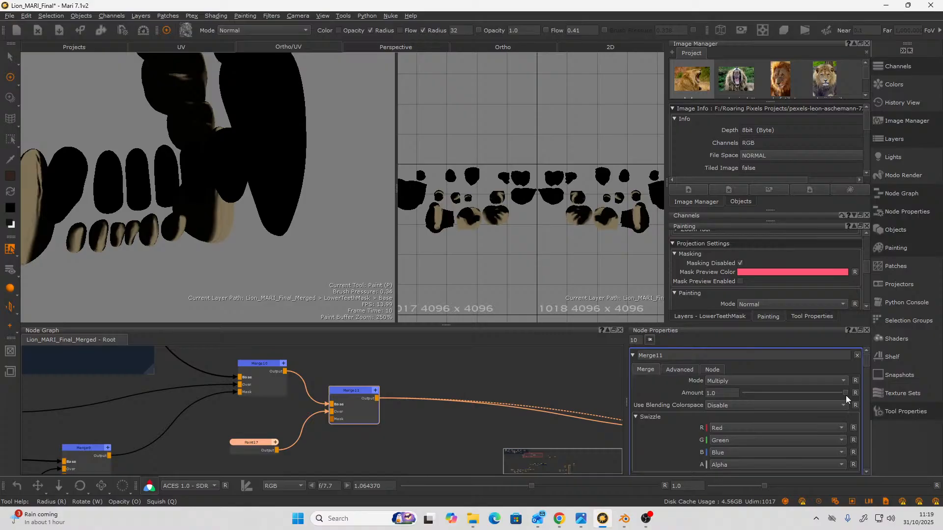
left_click_drag(846, 393, 768, 393)
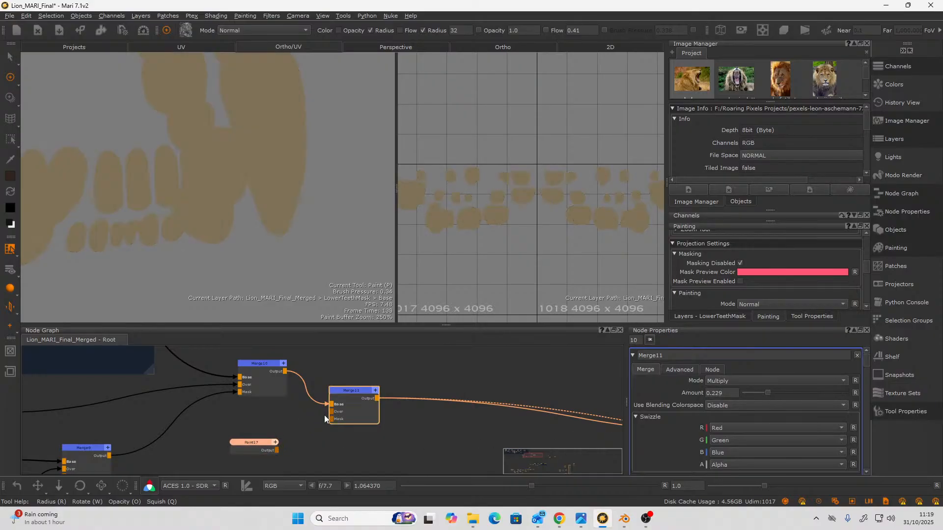
Undo the Multiply merge's settings, connection and insertion, along with the pasted paint node.
scroll(324, 415, "down", 3)
key("ctrl+z")
key("ctrl+z")
key("ctrl+z")
key("ctrl+z")
key("ctrl+z")
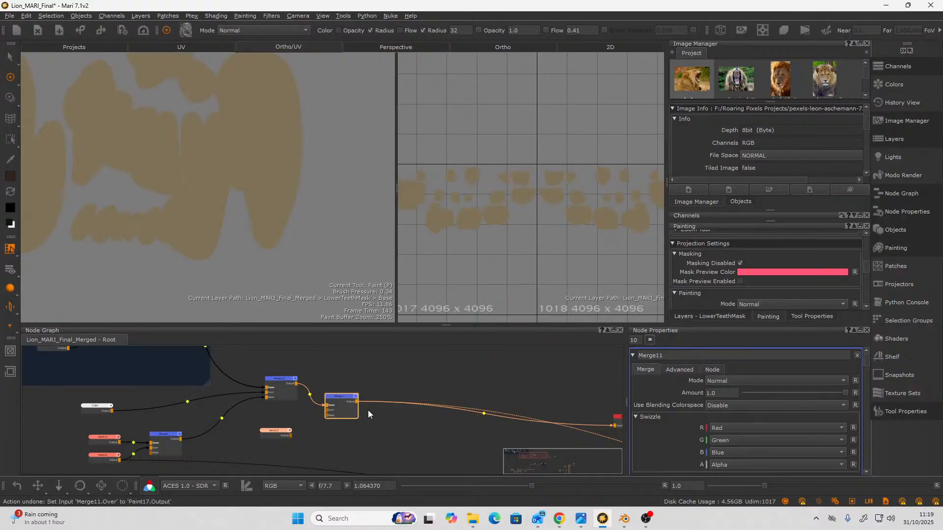
scroll(367, 412, "up", 2)
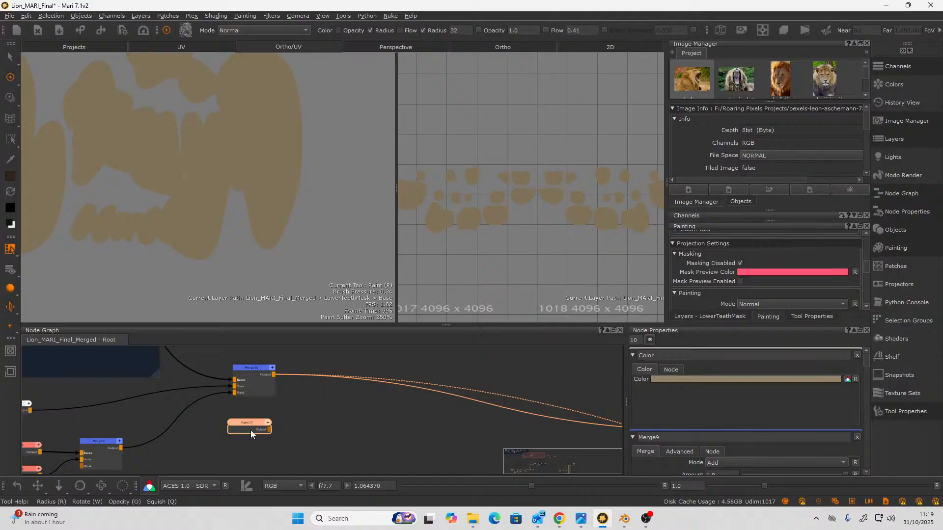
key("ctrl+z")
Create a 4096 x 4096, 16bit (Half) paint node with a transparent base, Automatic (ACEScg) colorspace and Scalar Data turned off.
right_click(256, 432)
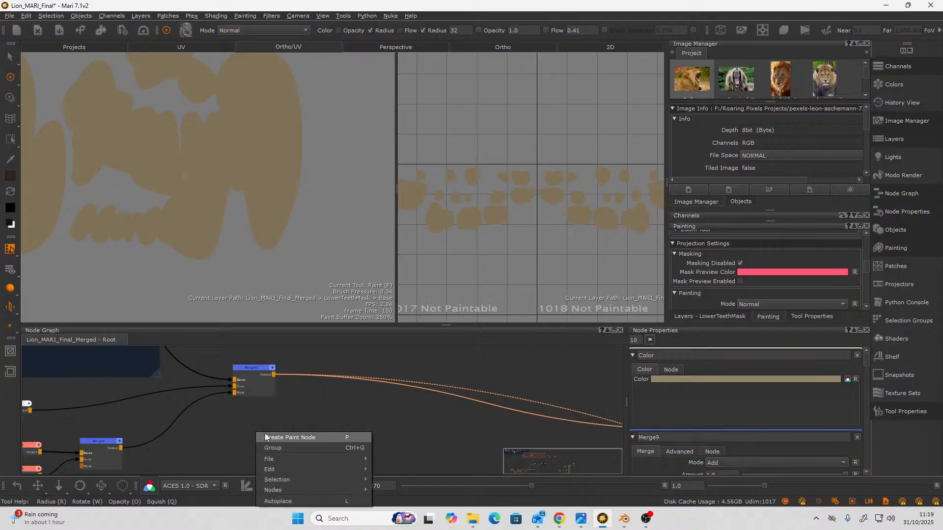
left_click(266, 437)
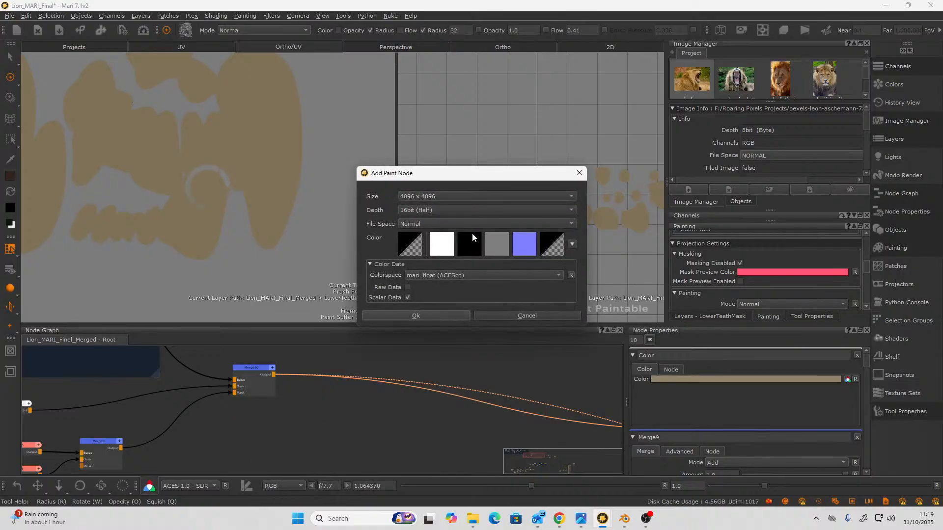
left_click(416, 243)
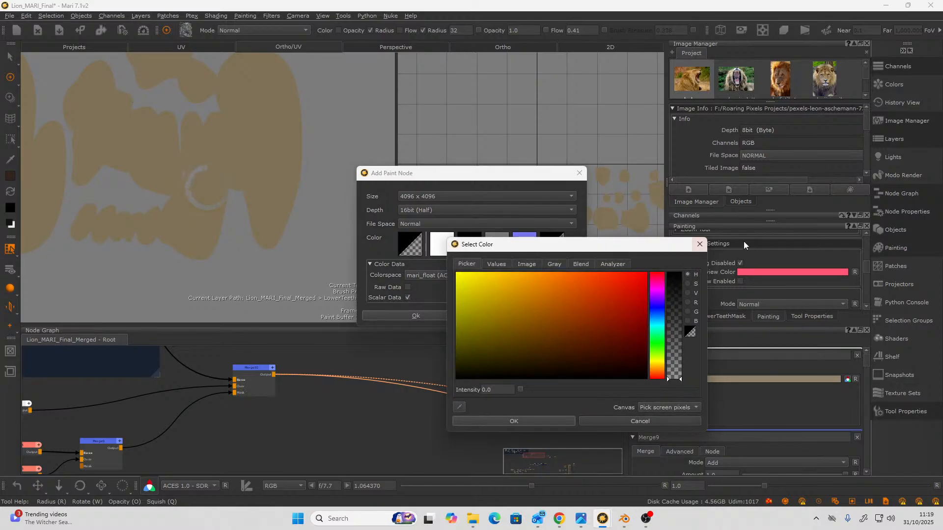
left_click(700, 244)
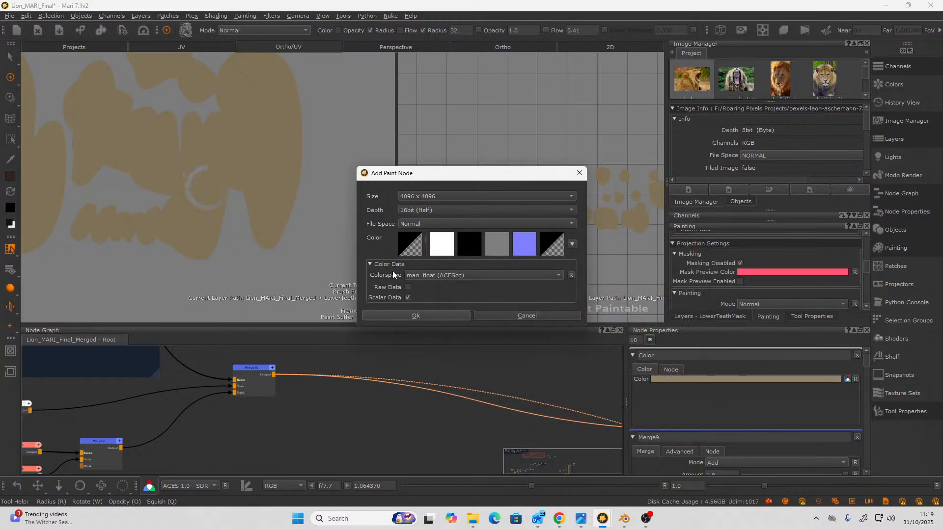
left_click(420, 277)
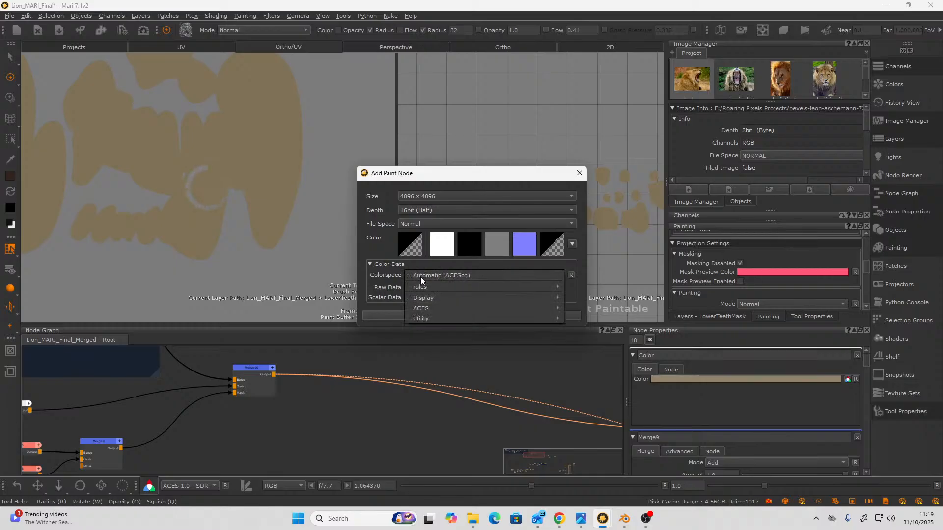
left_click(420, 276)
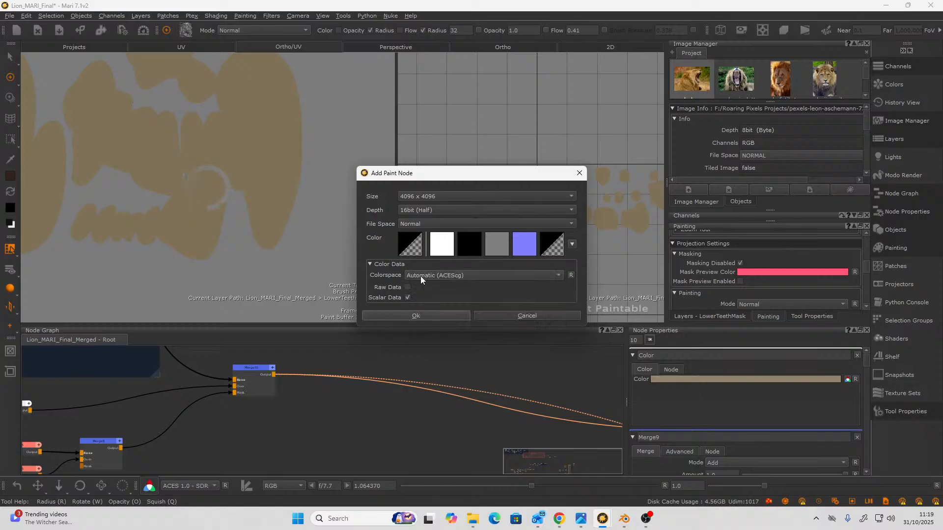
left_click(408, 297)
left_click(411, 316)
Place the new paint node below Merge10 and add a Merge node that combines it over Merge10's output.
scroll(334, 434, "up", 1)
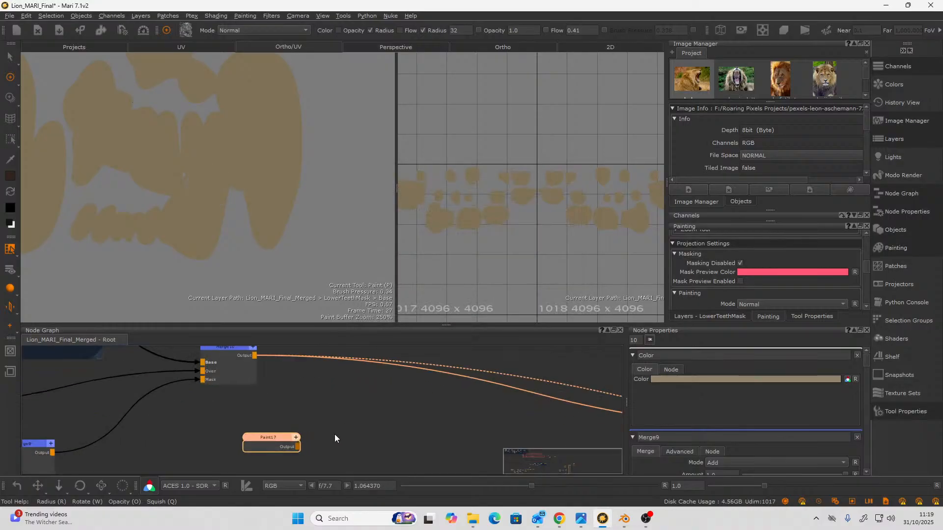
middle_click_drag(269, 423, 312, 437)
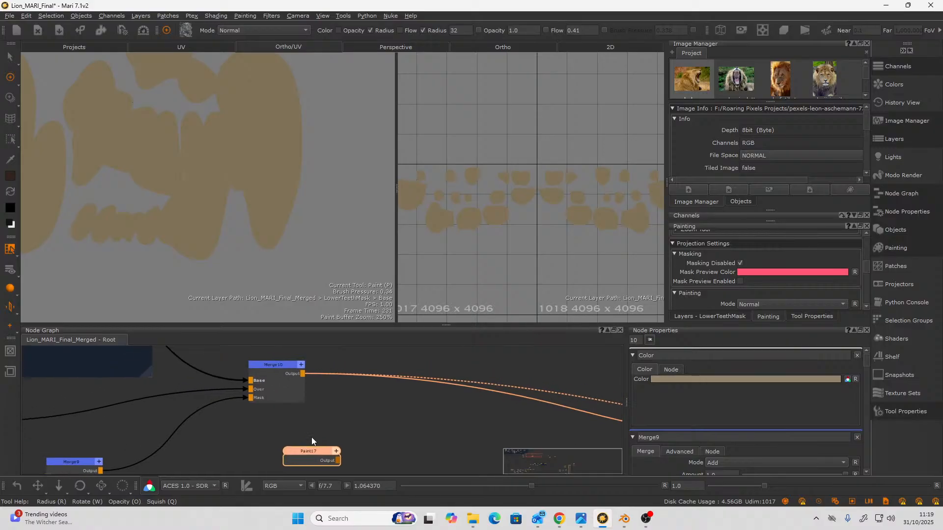
scroll(264, 372, "up", 2)
scroll(284, 430, "down", 2)
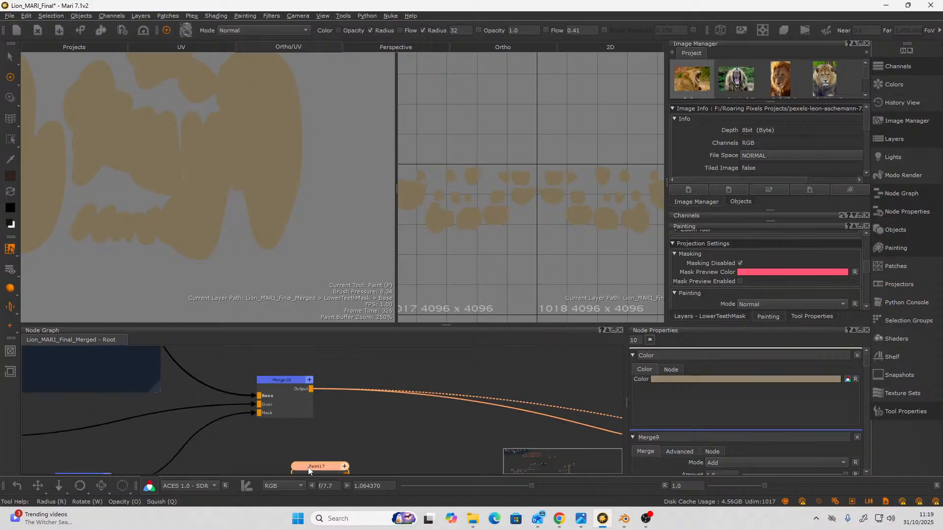
mouse_move(309, 468)
left_mouse_down()
mouse_move(284, 443)
mouse_move(293, 429)
left_mouse_up()
scroll(314, 440, "up", 2)
mouse_move(354, 418)
middle_mouse_down()
mouse_move(320, 440)
mouse_move(308, 415)
middle_mouse_up()
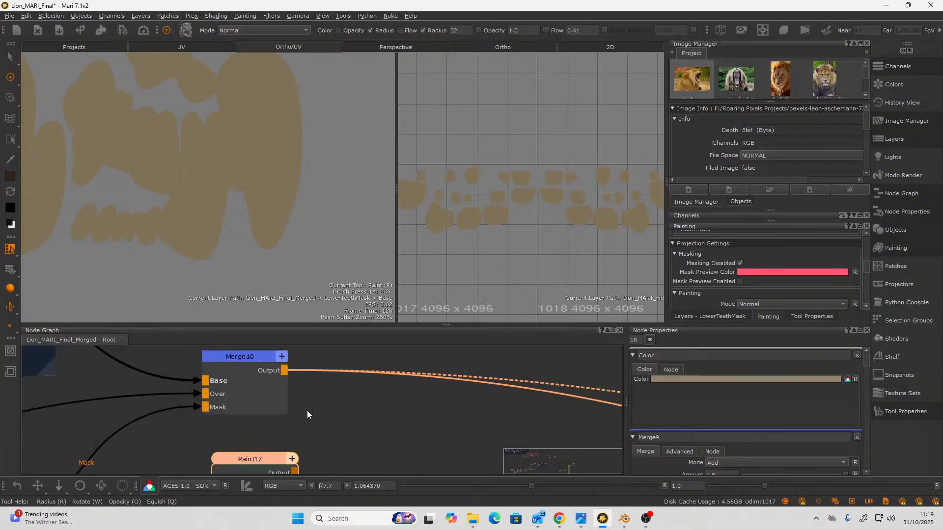
scroll(304, 411, "down", 1)
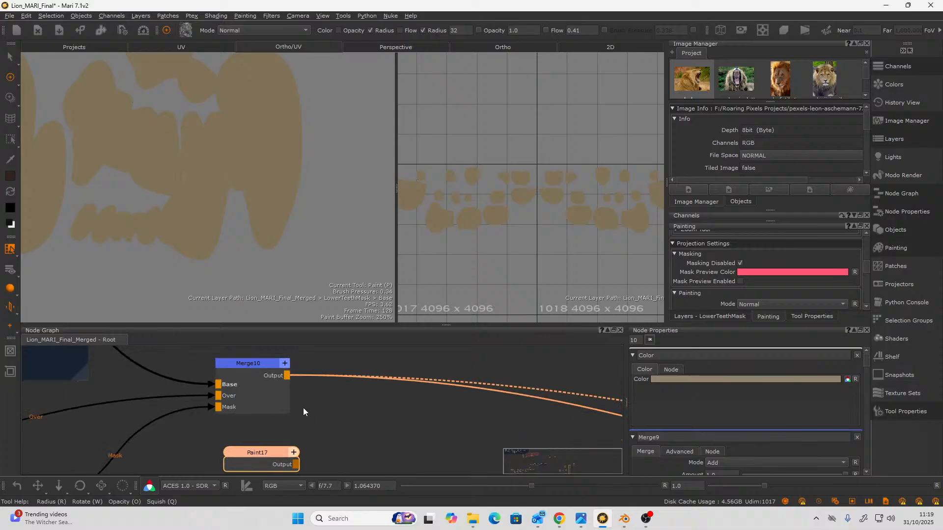
left_click(284, 387)
scroll(281, 389, "down", 2)
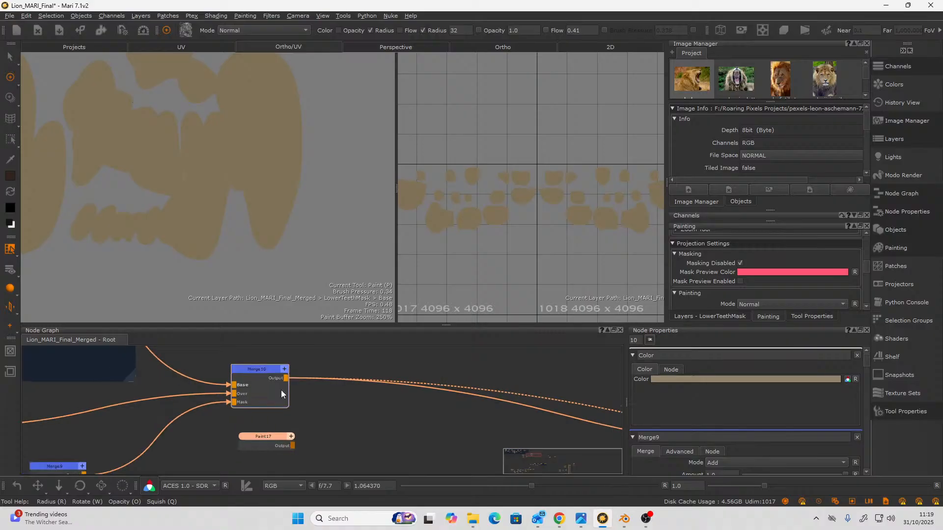
mouse_move(277, 438)
left_mouse_down()
mouse_move(267, 432)
mouse_move(338, 393)
left_mouse_up()
left_click(269, 392)
key("m")
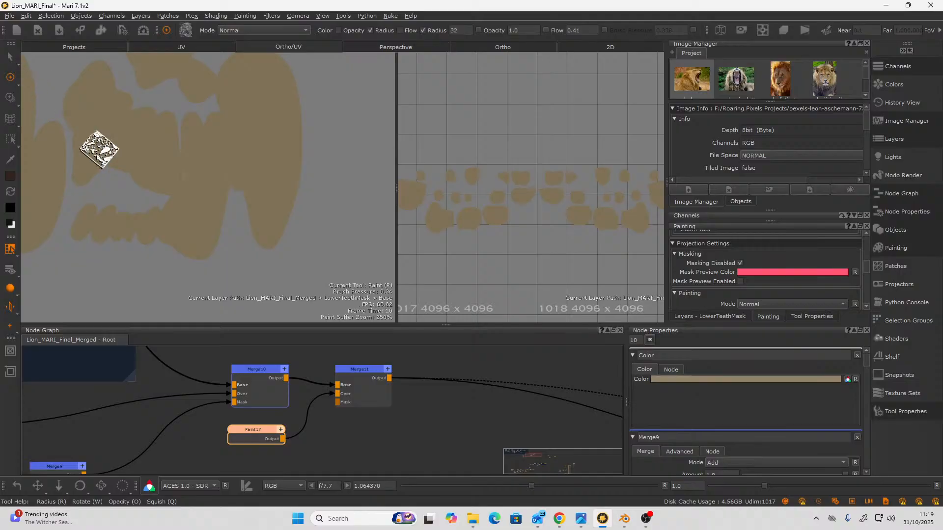
Choose the SUPERsoftie brush and bring the front teeth and large upper canine into view.
key("k")
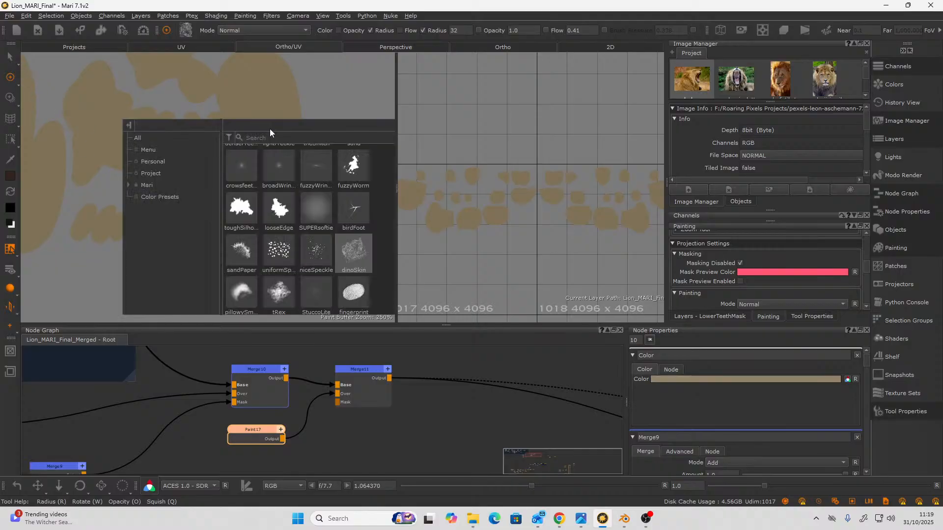
left_click(315, 211)
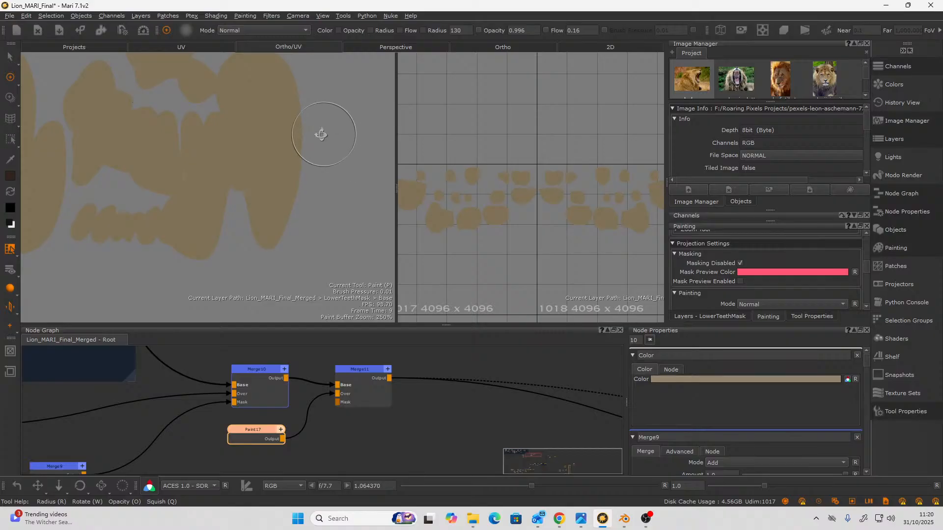
left_click_drag(322, 134, 289, 136, "alt")
middle_click_drag(289, 136, 291, 174, "alt")
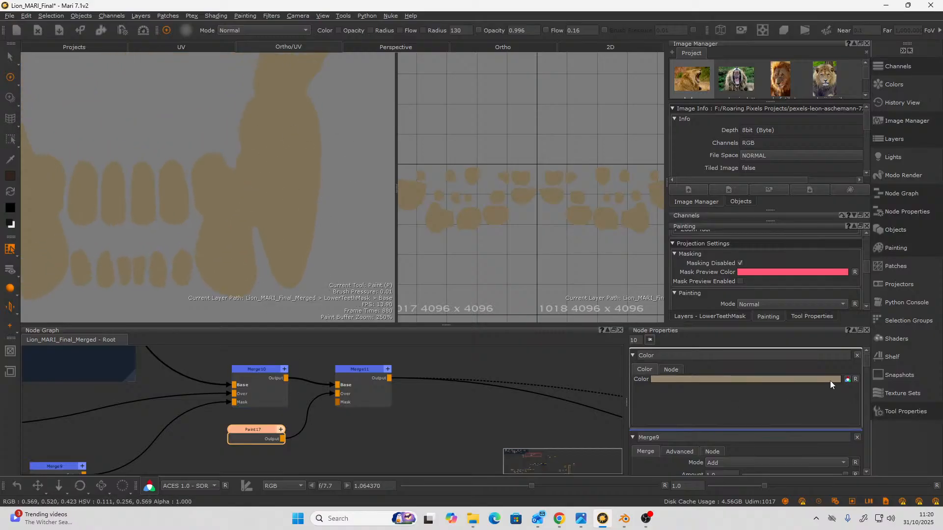
Select Paint17 and set the foreground colour by sampling the tooth colour, darkening it to intensity 0.353 and shifting its hue toward orange.
left_click(264, 437)
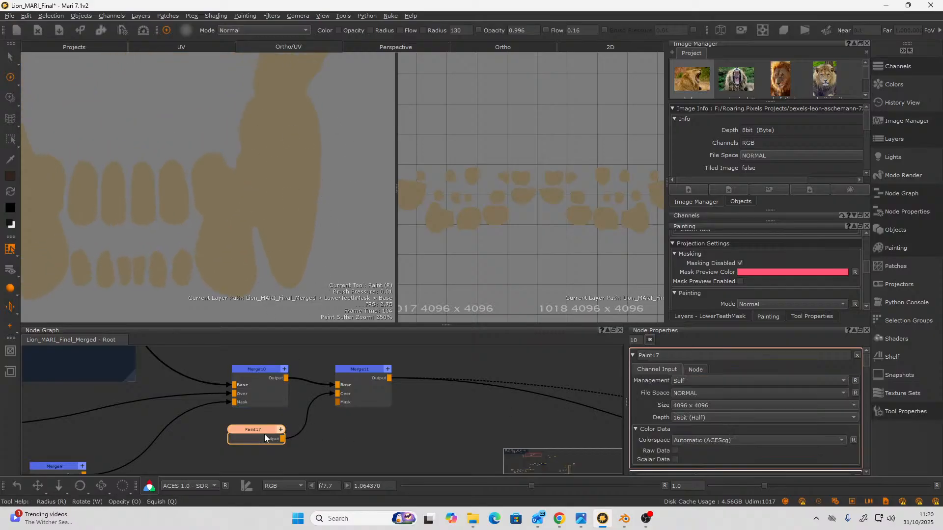
left_click(10, 176)
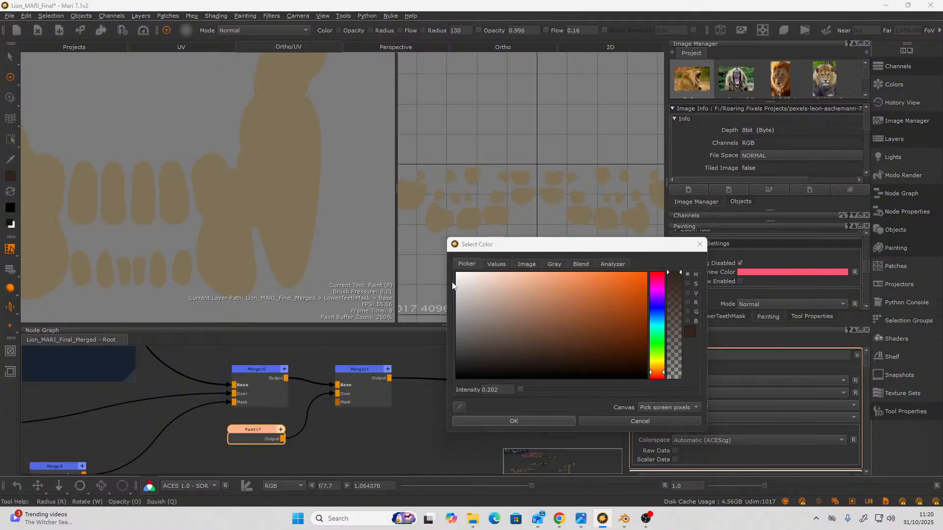
left_click(459, 406)
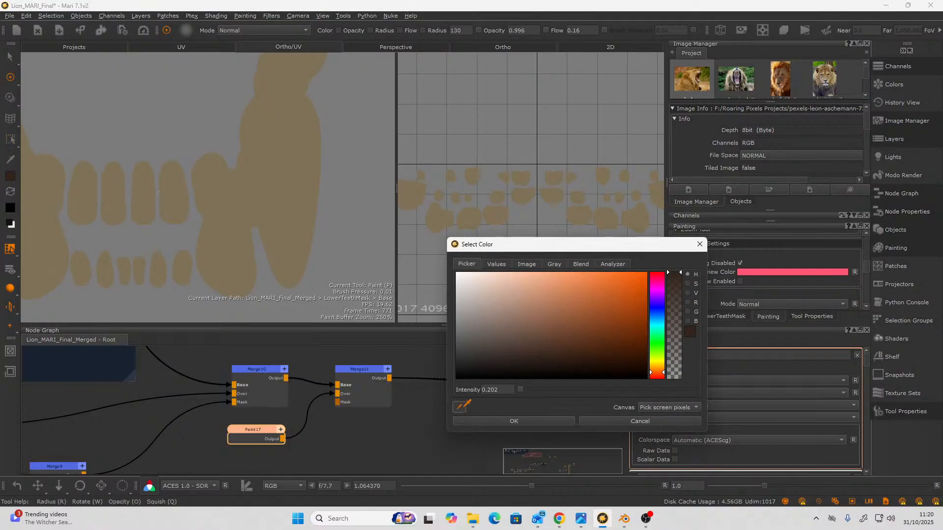
left_click(301, 177)
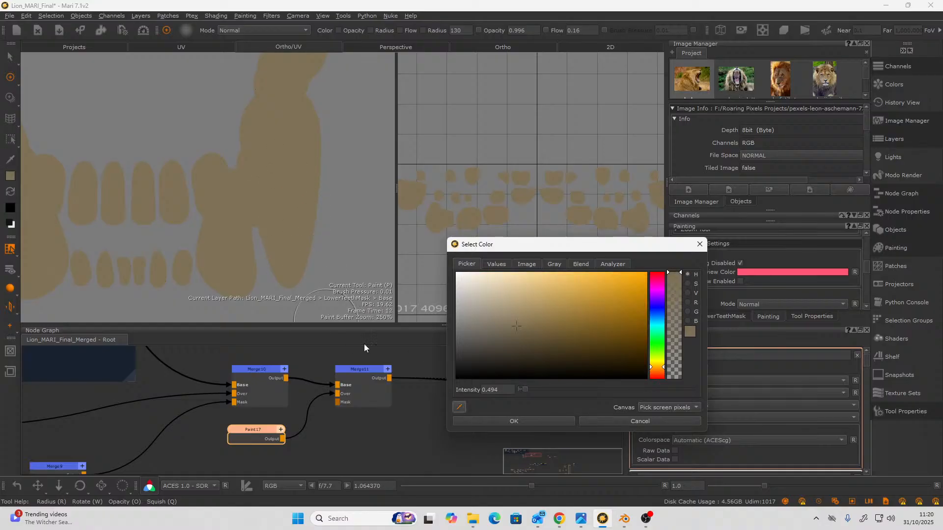
left_click(517, 341)
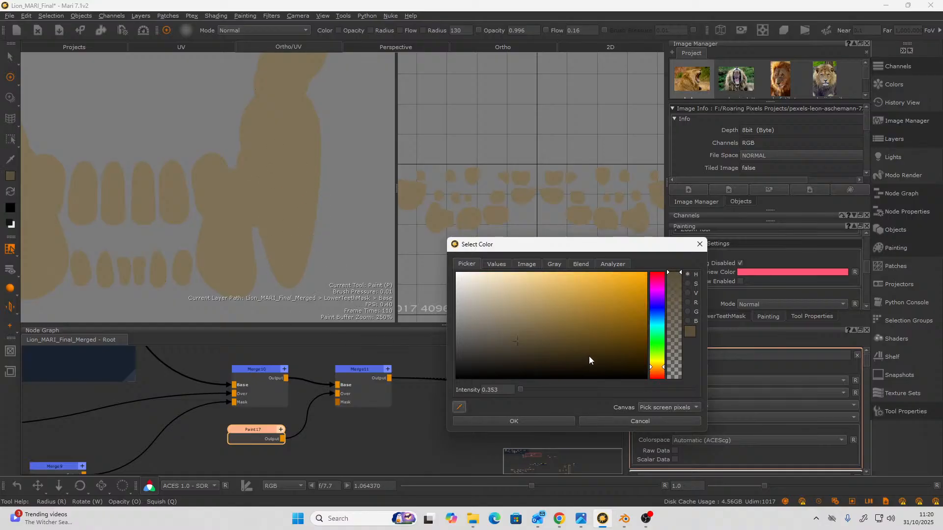
left_click(657, 373)
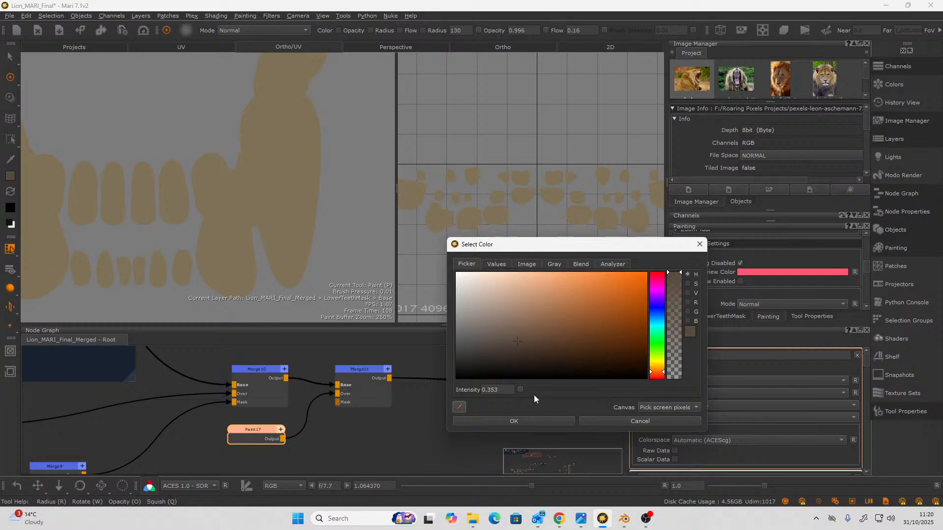
left_click(559, 423)
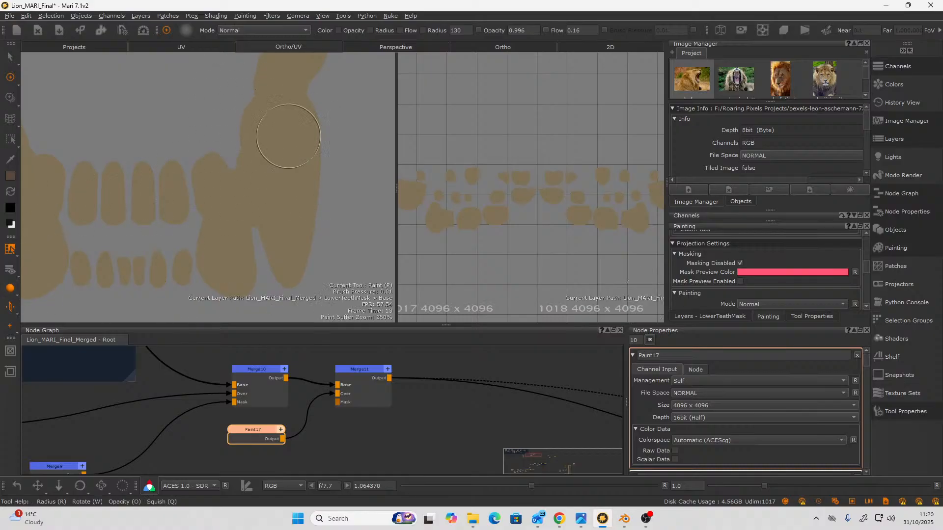
Paint soft dark brown over the root of the large upper canine on its front and outer faces, fading toward the tip.
mouse_move(267, 129)
left_mouse_down()
mouse_move(290, 118)
mouse_move(263, 137)
mouse_move(281, 123)
mouse_move(284, 213)
left_mouse_up()
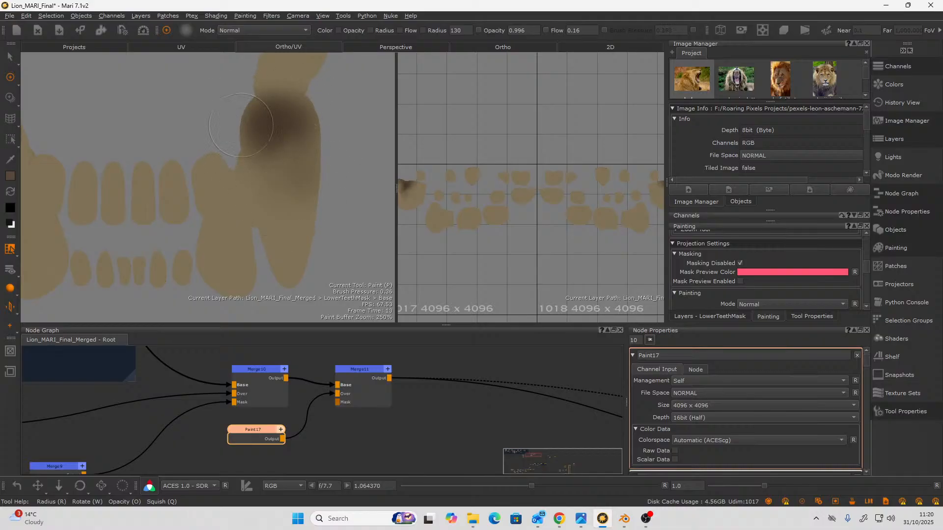
mouse_move(241, 126)
left_mouse_down()
mouse_move(272, 128)
mouse_move(268, 157)
mouse_move(275, 115)
mouse_move(250, 203)
mouse_move(216, 172)
mouse_move(268, 135)
mouse_move(282, 167)
mouse_move(324, 200)
mouse_move(294, 171)
mouse_move(360, 146)
mouse_move(348, 172)
left_mouse_up()
mouse_move(221, 116)
left_mouse_down("alt")
mouse_move(162, 108)
mouse_move(246, 118)
mouse_move(215, 130)
mouse_move(248, 164)
left_mouse_up("alt")
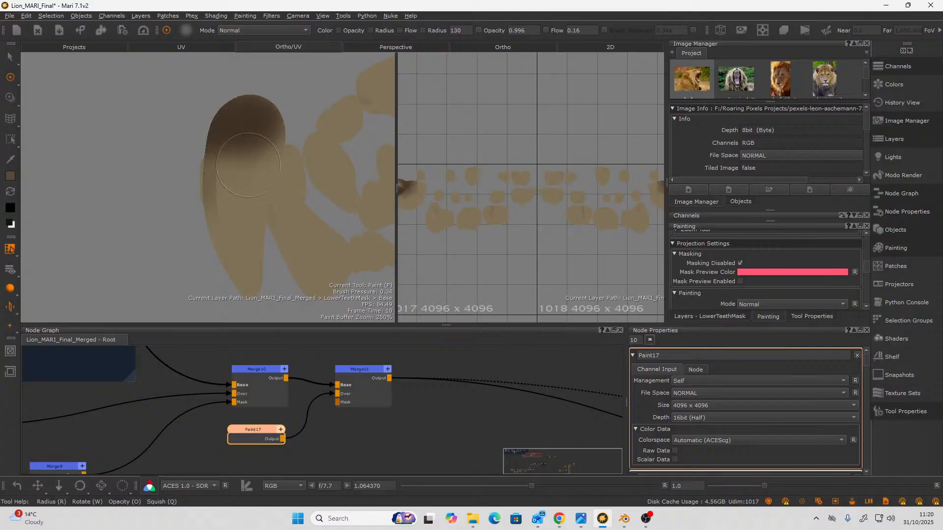
left_click_drag(270, 119, 243, 128)
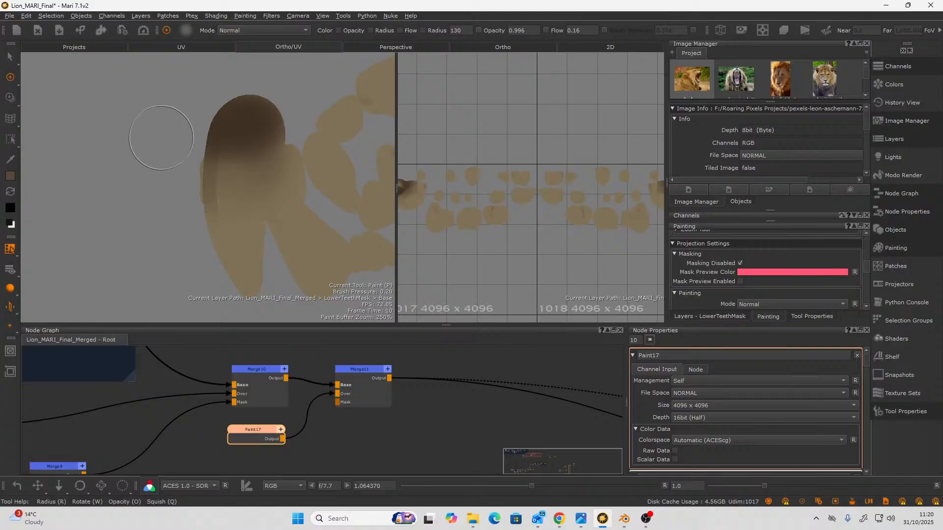
Continue the dark brown root shading around the remaining sides and top of the upper canine, covering the unpainted patches.
left_click_drag(157, 135, 299, 126, "alt")
mouse_move(166, 132)
left_mouse_down()
mouse_move(184, 102)
mouse_move(160, 111)
left_mouse_up()
left_click_drag(264, 122, 254, 152, "alt")
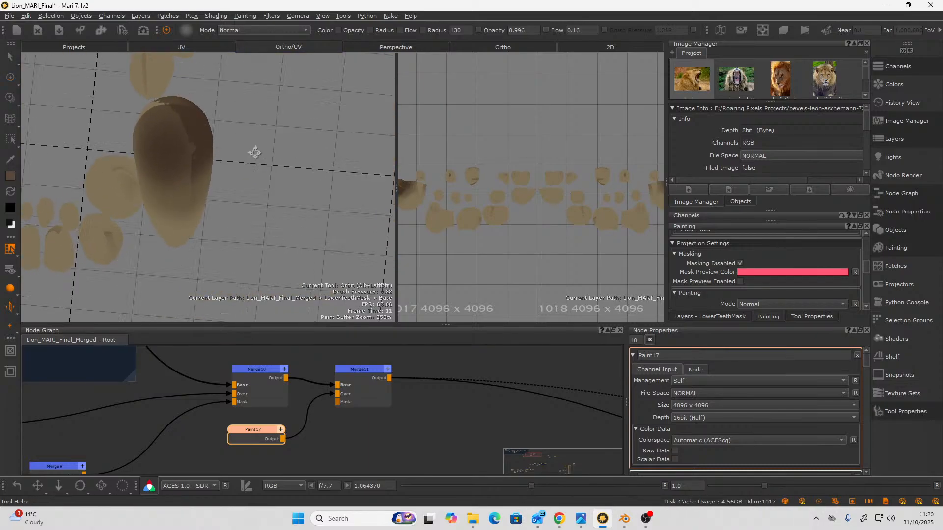
mouse_move(152, 153)
left_mouse_down()
mouse_move(157, 129)
mouse_move(167, 135)
left_mouse_up()
left_click_drag(260, 129, 292, 150, "alt")
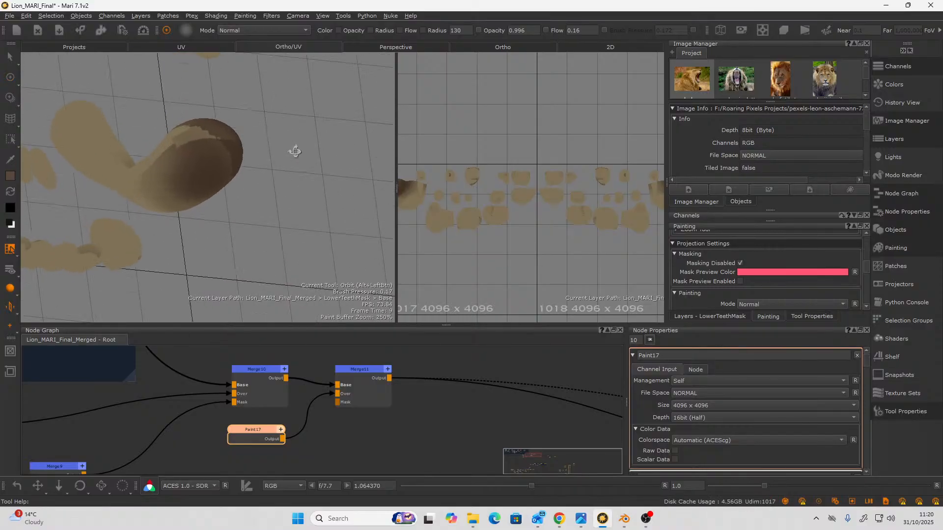
left_click_drag(216, 156, 199, 148)
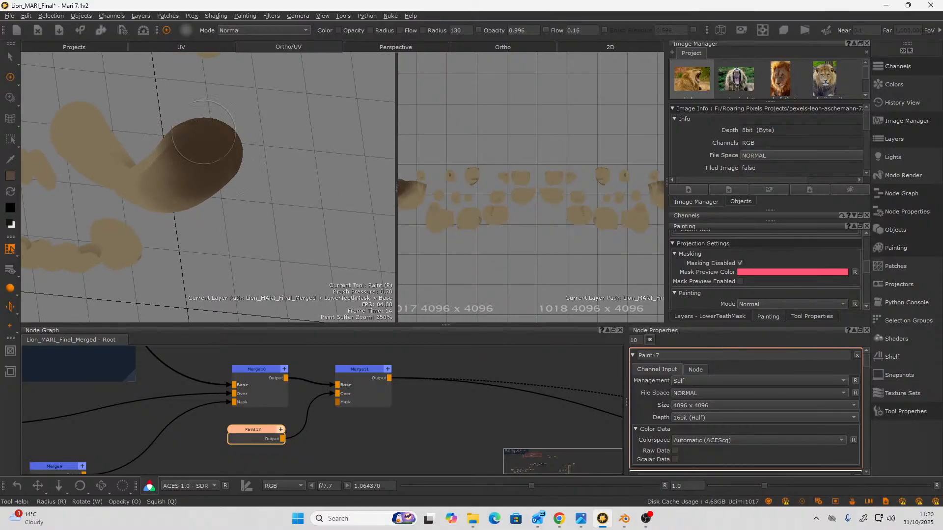
mouse_move(295, 150)
left_mouse_down("alt")
mouse_move(263, 116)
mouse_move(231, 152)
mouse_move(211, 207)
left_mouse_up("alt")
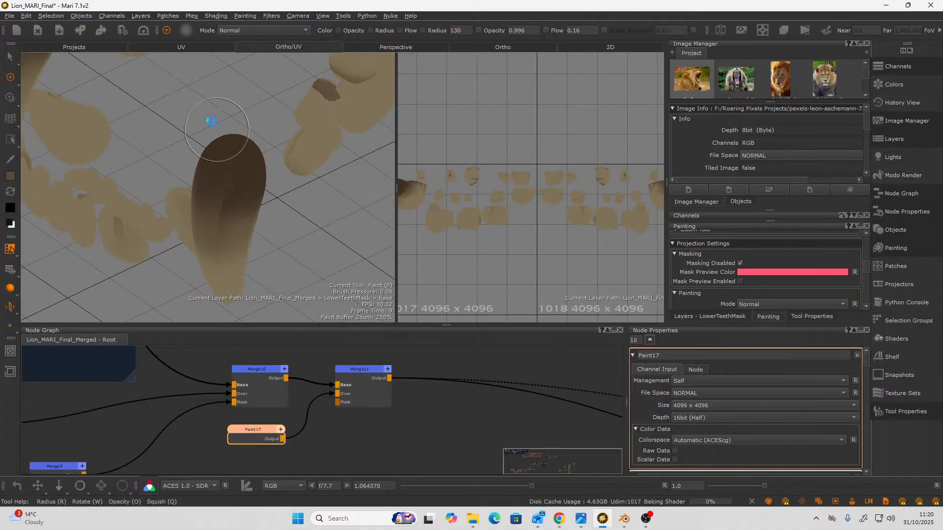
mouse_move(223, 133)
left_mouse_down("alt")
mouse_move(234, 101)
mouse_move(246, 105)
left_mouse_up("alt")
left_click_drag(301, 256, 328, 245, "alt")
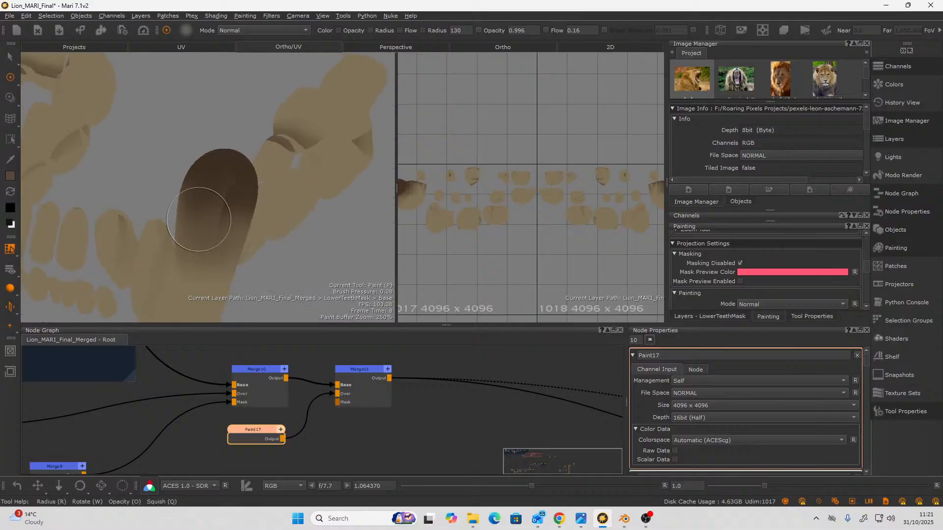
Paint soft dark brown over the root ends of the lower canines, carrying the shading onto their inner faces.
right_click_drag(200, 217, 231, 227, "alt")
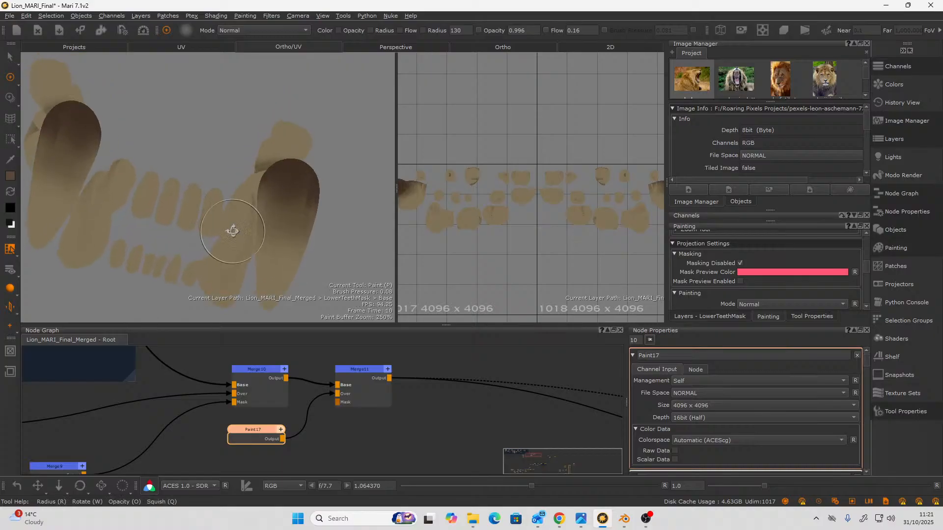
left_click_drag(231, 227, 232, 164, "alt")
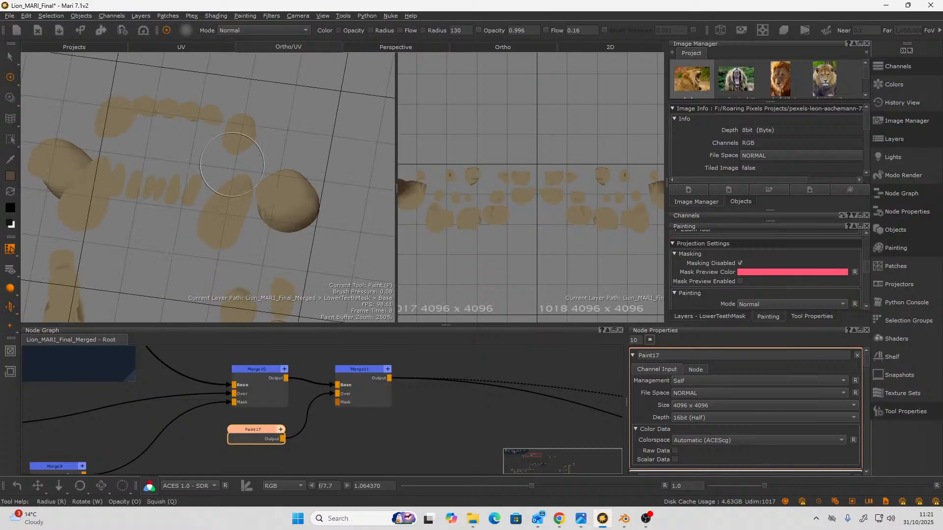
left_click_drag(219, 234, 216, 237)
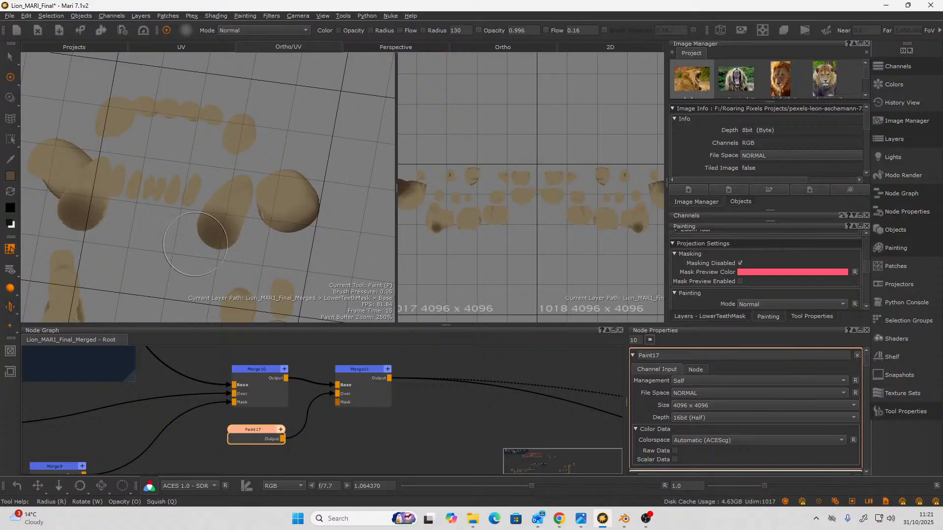
left_click_drag(211, 229, 208, 196, "alt")
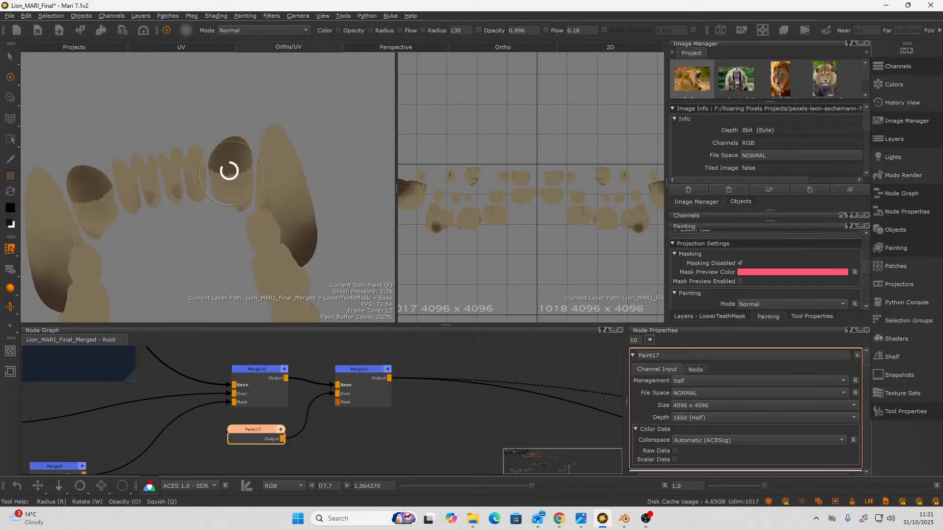
right_click(224, 173)
left_click(224, 162)
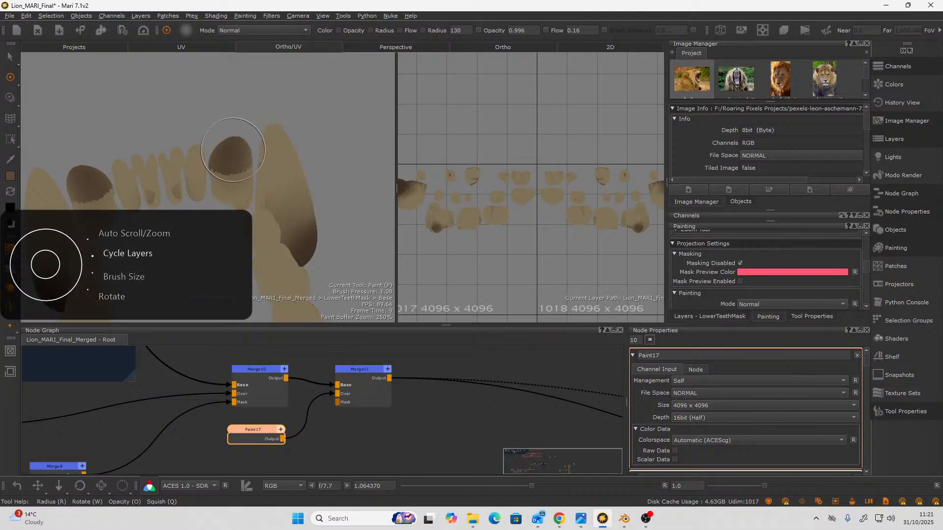
Reduce the brush radius to 62 and blend the brown's hard edge on the lower canine's inner face toward the tip.
key("bracketleft")
key("bracketleft")
key("bracketleft")
key("bracketleft")
key("bracketleft")
key("bracketleft")
key("bracketleft")
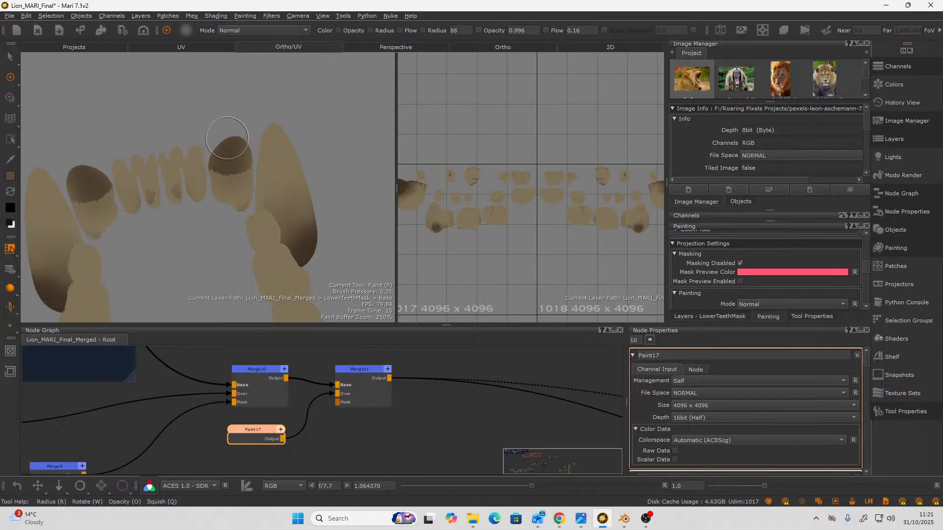
left_click_drag(229, 180, 238, 156)
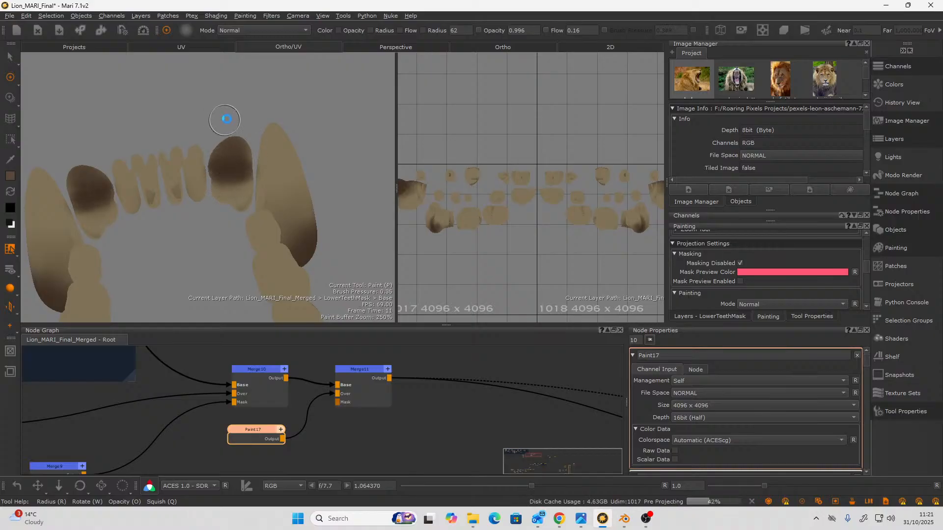
Continue the soft brown root shading around the remaining sides of the lower canine, filling its unpainted patches.
mouse_move(227, 120)
left_mouse_down("alt")
mouse_move(202, 160)
mouse_move(201, 197)
mouse_move(224, 196)
left_mouse_up("alt")
left_click_drag(245, 225, 238, 203, "alt")
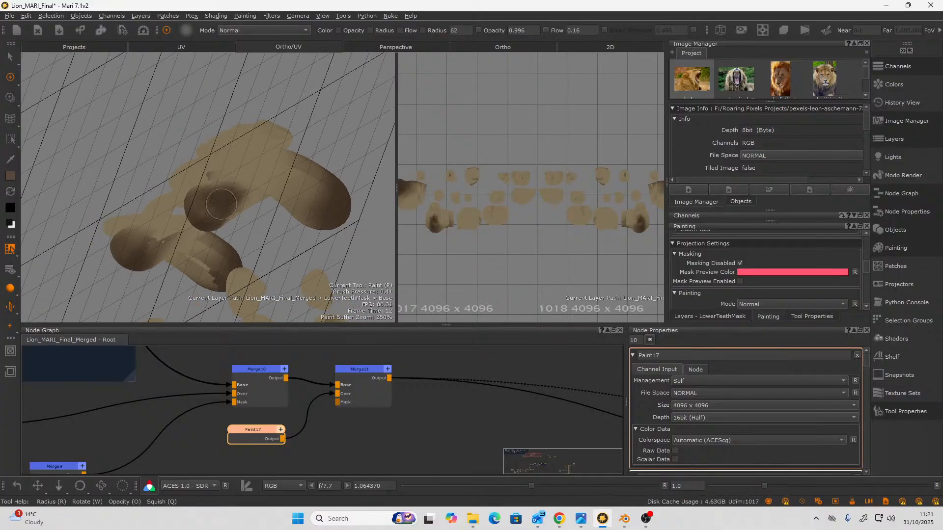
mouse_move(324, 142)
left_mouse_down("alt")
mouse_move(343, 211)
mouse_move(288, 244)
mouse_move(241, 231)
left_mouse_up("alt")
left_click_drag(198, 159, 194, 150)
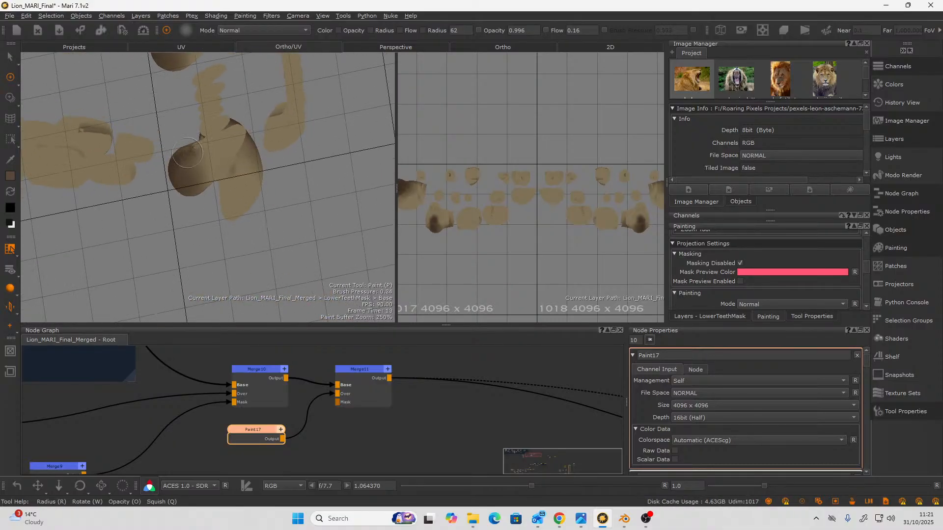
left_click_drag(248, 237, 190, 285, "alt")
left_click_drag(212, 278, 211, 273, "alt")
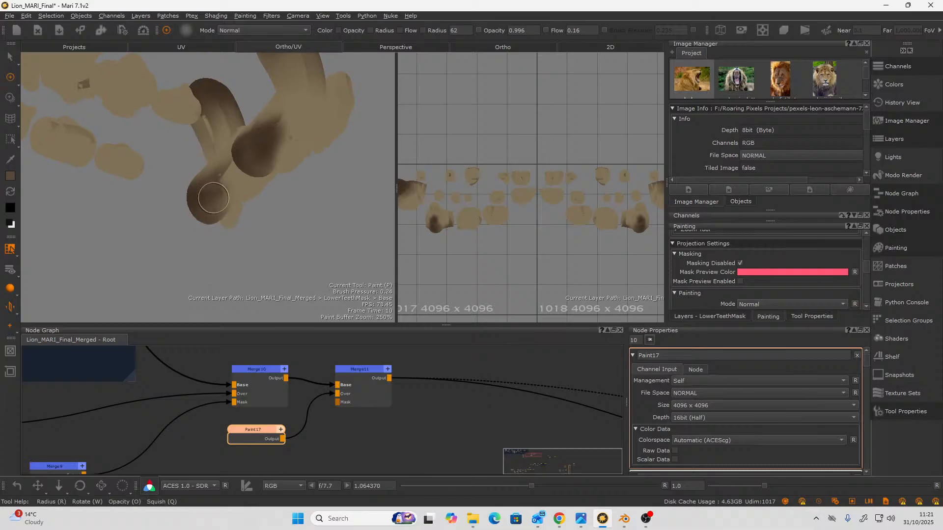
mouse_move(222, 169)
left_mouse_down()
mouse_move(216, 180)
mouse_move(203, 176)
mouse_move(207, 198)
mouse_move(223, 181)
mouse_move(216, 183)
left_mouse_up()
mouse_move(205, 238)
left_mouse_down("alt")
mouse_move(197, 265)
mouse_move(232, 261)
mouse_move(217, 227)
mouse_move(269, 231)
mouse_move(258, 202)
mouse_move(305, 238)
mouse_move(311, 232)
mouse_move(305, 244)
mouse_move(231, 258)
mouse_move(216, 248)
mouse_move(237, 262)
mouse_move(291, 234)
mouse_move(225, 150)
mouse_move(264, 202)
mouse_move(243, 250)
left_mouse_up("alt")
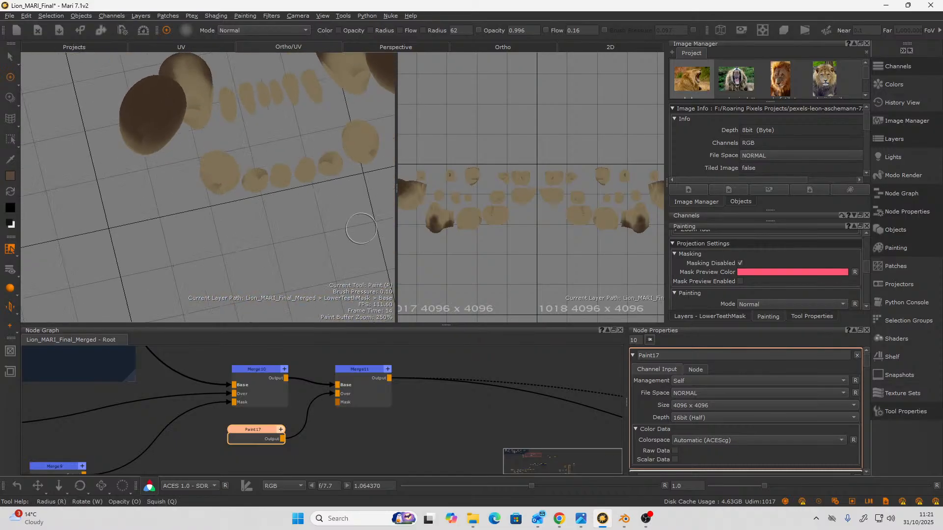
Paint soft dark brown over the roots of the row of upper incisors, fading toward their tips.
right_click(258, 181)
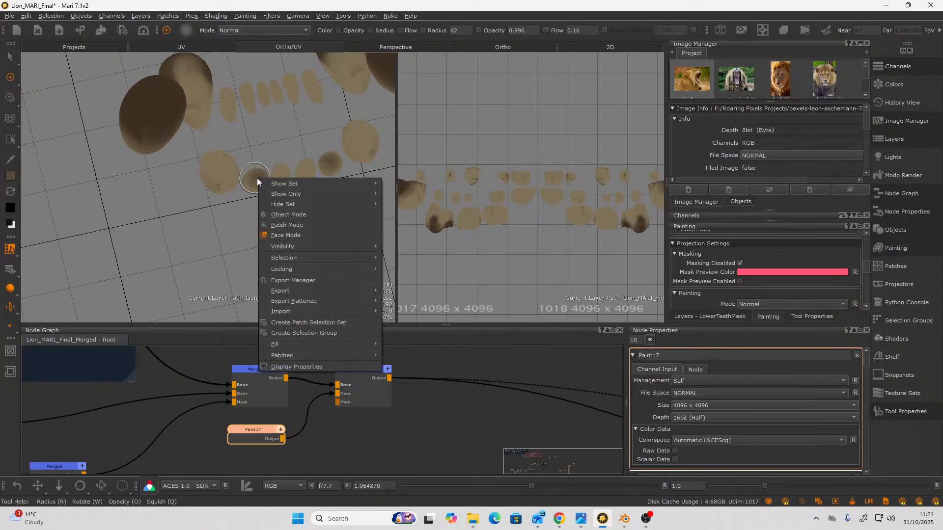
mouse_move(219, 180)
left_mouse_down()
mouse_move(298, 173)
mouse_move(264, 163)
mouse_move(310, 169)
mouse_move(264, 171)
left_mouse_up()
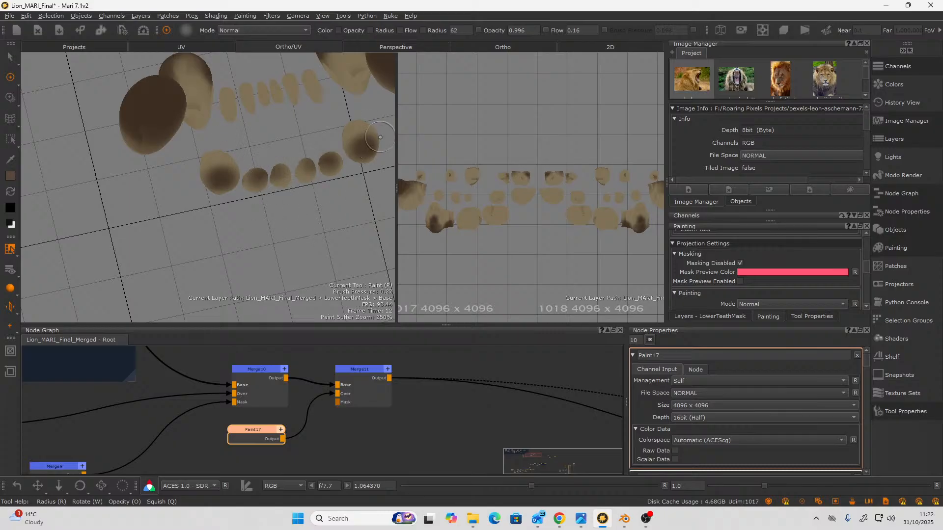
mouse_move(293, 236)
left_mouse_down("alt")
mouse_move(301, 176)
mouse_move(285, 166)
mouse_move(279, 187)
left_mouse_up("alt")
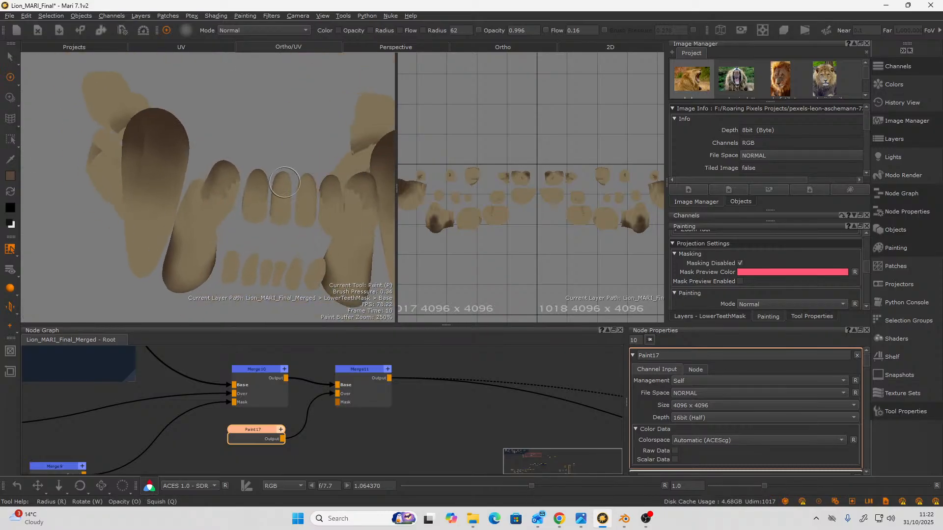
Paint brown root shading on the small lower incisors and smooth the patchy shading at the base of the neighbouring lower canine.
right_click(224, 286)
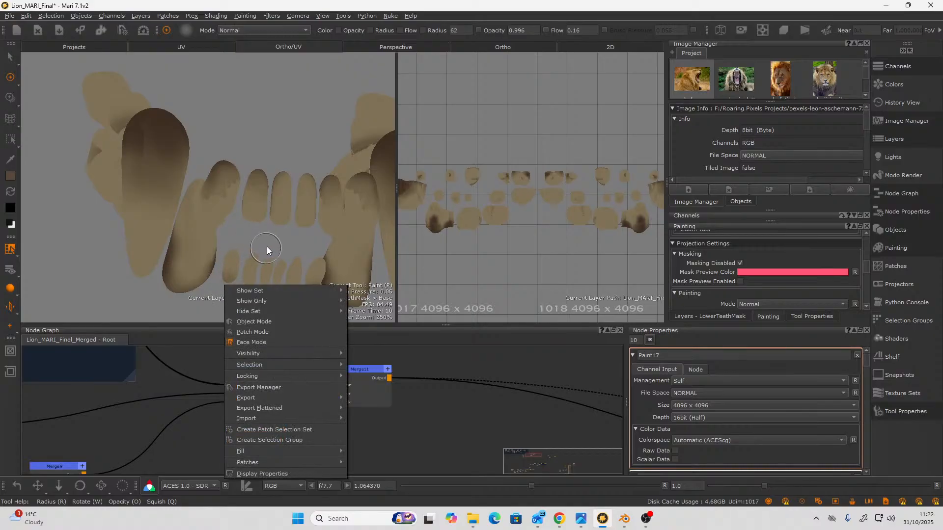
mouse_move(271, 238)
left_mouse_down("alt")
mouse_move(250, 218)
mouse_move(216, 248)
left_mouse_up("alt")
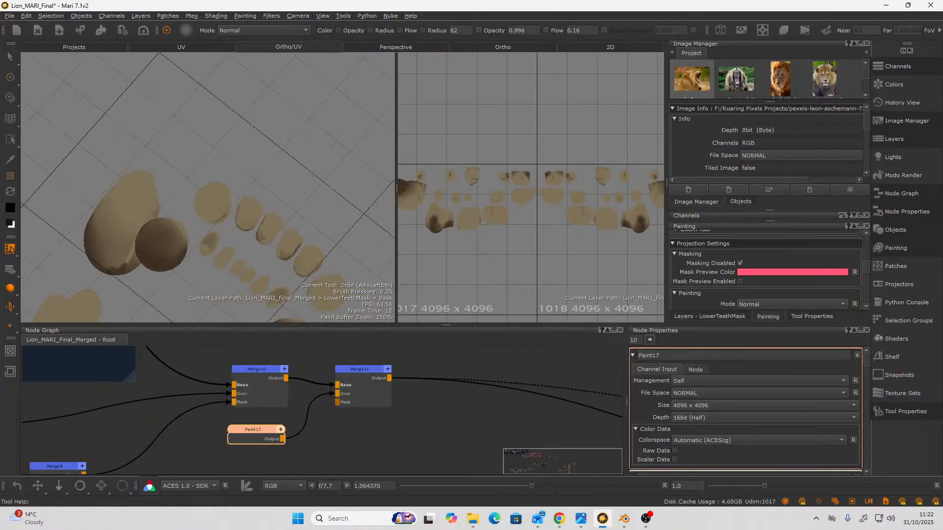
right_click(204, 245)
mouse_move(215, 262)
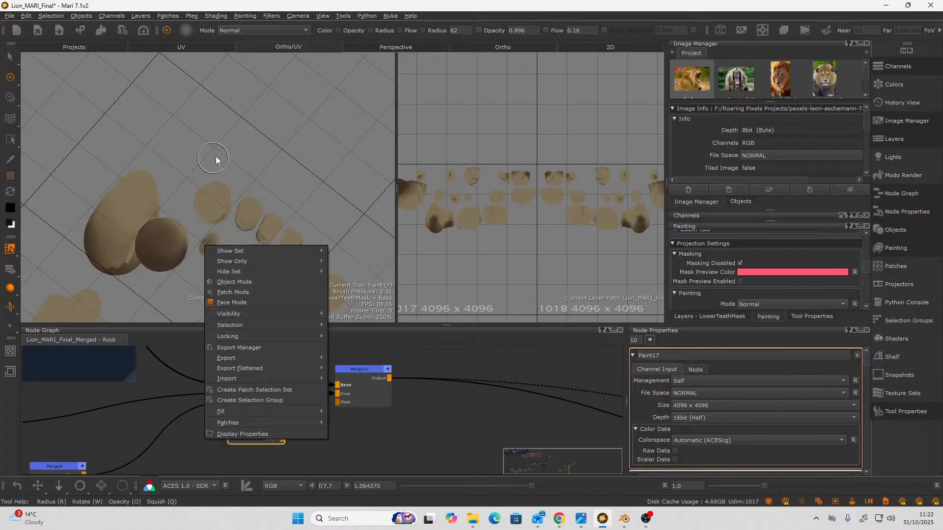
left_click(215, 157)
right_click(204, 249)
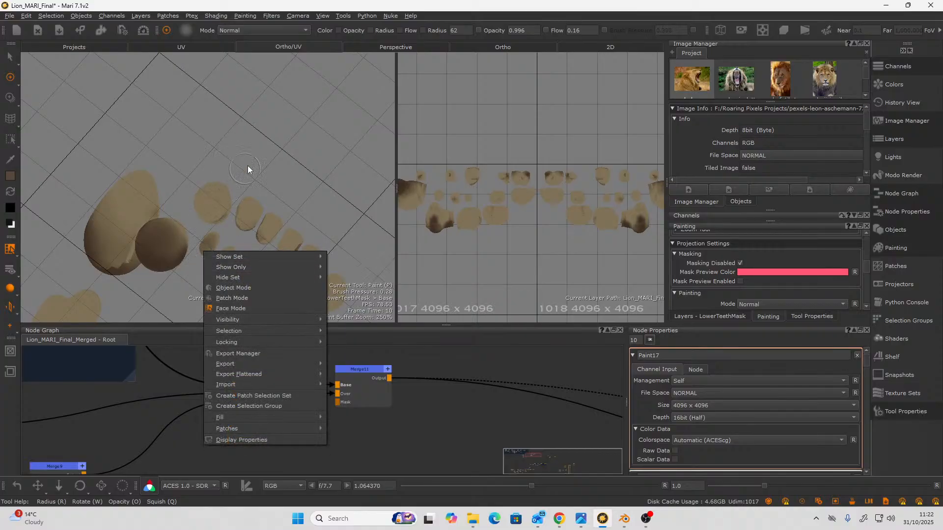
left_click(247, 166)
right_click(206, 249)
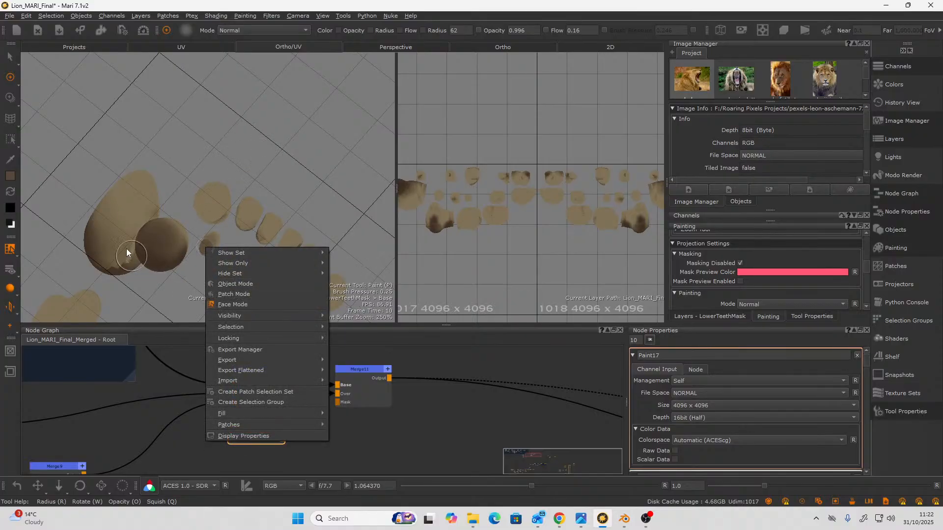
left_click(260, 138)
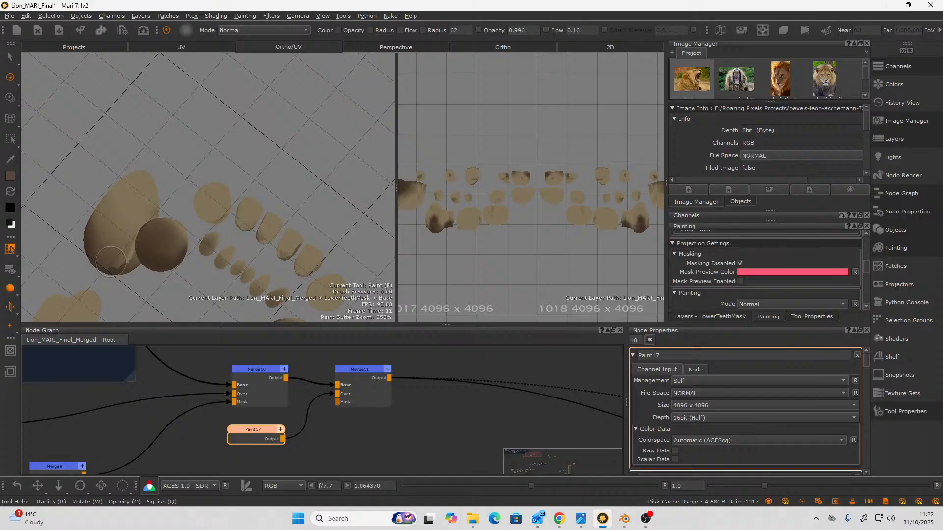
mouse_move(119, 253)
left_mouse_down()
mouse_move(87, 259)
mouse_move(128, 251)
mouse_move(118, 254)
left_mouse_up()
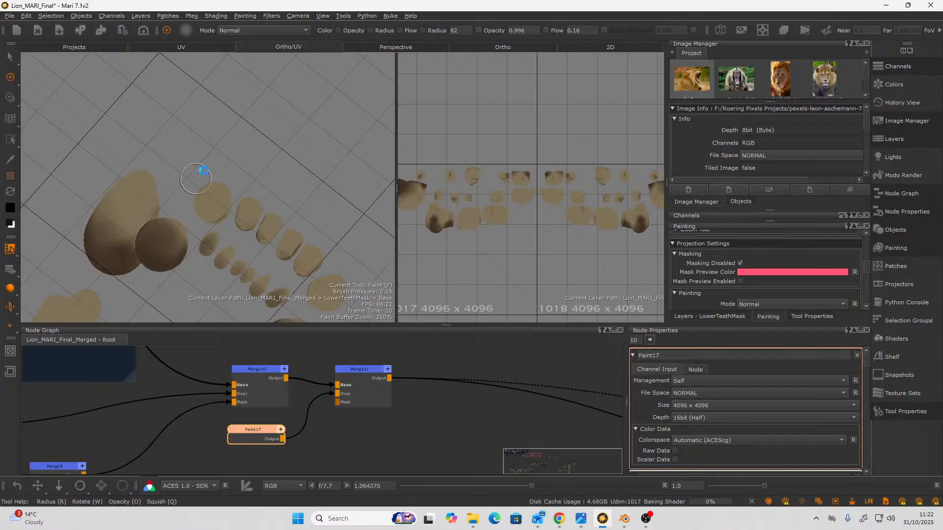
Extend the brown root shading over the remaining faces of the upper and lower incisors.
mouse_move(216, 147)
left_mouse_down("alt")
mouse_move(213, 209)
mouse_move(213, 168)
left_mouse_up("alt")
mouse_move(255, 108)
left_mouse_down("alt")
mouse_move(219, 184)
mouse_move(201, 126)
mouse_move(210, 131)
mouse_move(202, 76)
mouse_move(205, 118)
mouse_move(250, 146)
left_mouse_up("alt")
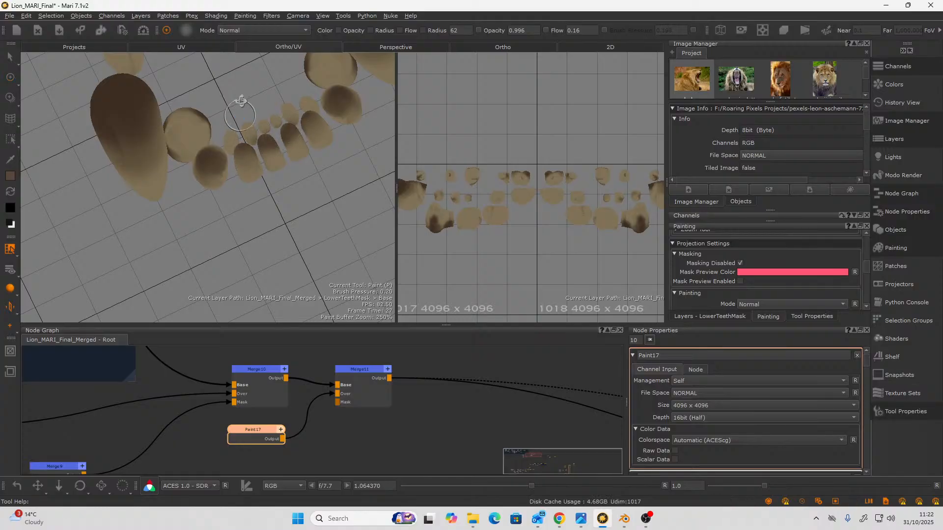
mouse_move(242, 99)
left_mouse_down("alt")
mouse_move(224, 51)
mouse_move(220, 182)
left_mouse_up("alt")
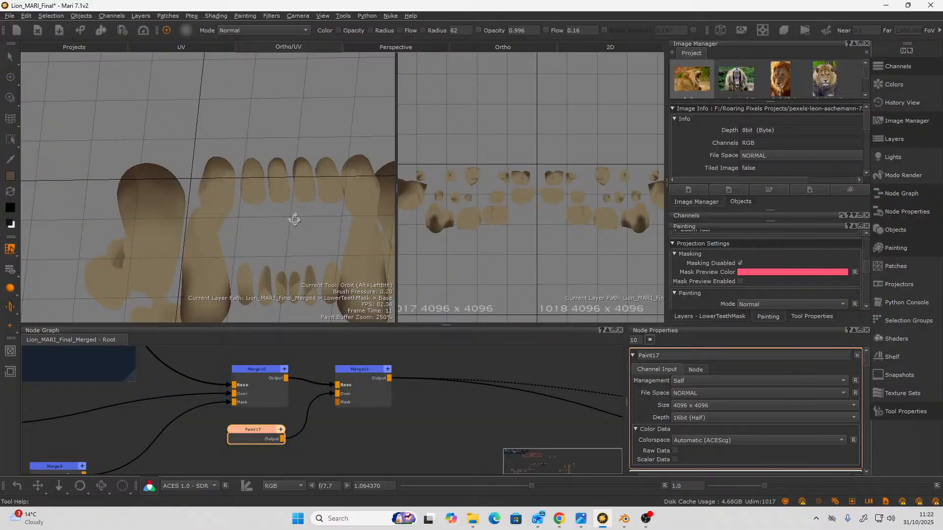
mouse_move(294, 216)
left_mouse_down("alt")
mouse_move(295, 185)
mouse_move(274, 298)
mouse_move(295, 284)
left_mouse_up("alt")
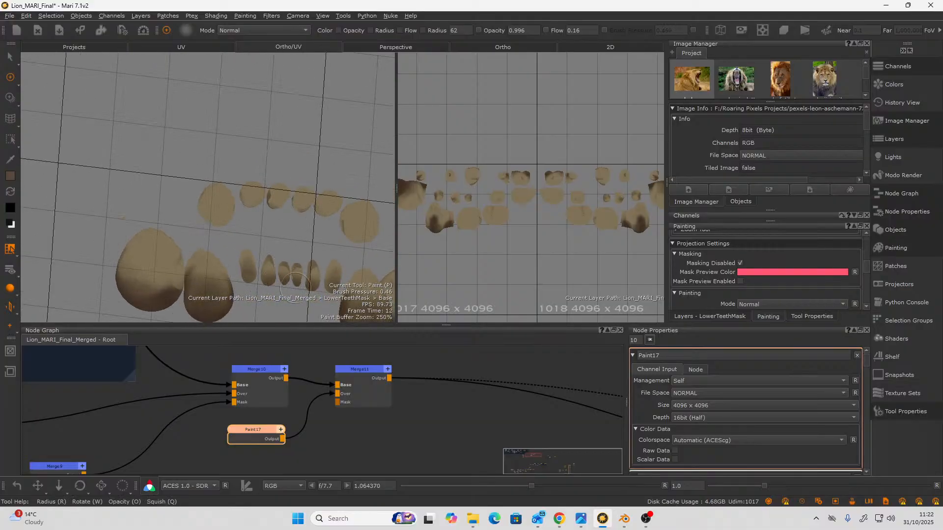
mouse_move(329, 128)
left_mouse_down("alt")
mouse_move(300, 210)
mouse_move(330, 196)
mouse_move(337, 205)
left_mouse_up("alt")
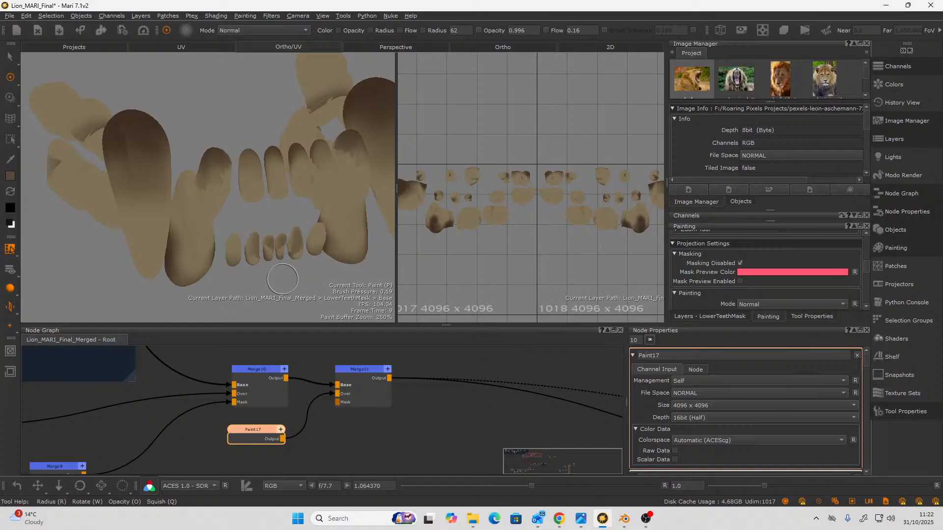
Sample the light tooth colour as the foreground colour for retouching the lower incisors with the Paint tool.
right_click_drag(282, 279, 226, 197, "alt")
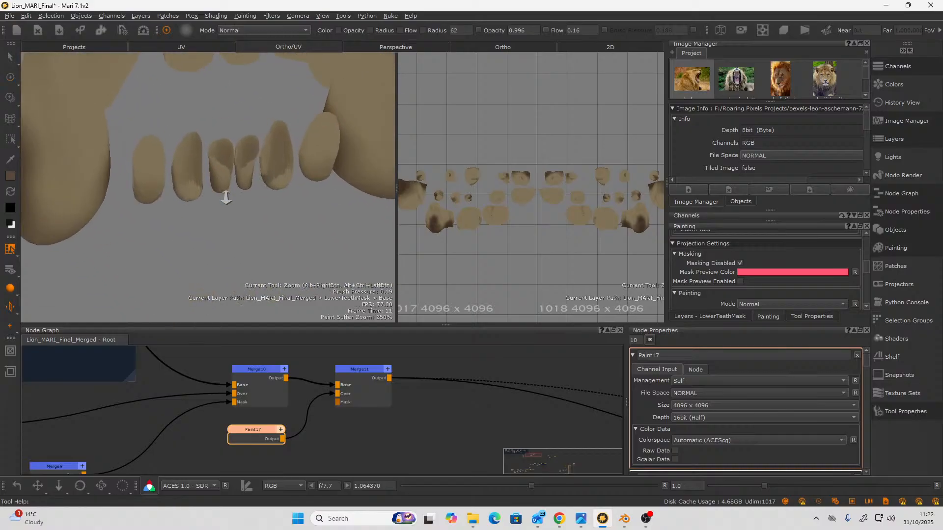
mouse_move(226, 197)
left_mouse_down("alt")
mouse_move(225, 185)
mouse_move(228, 217)
mouse_move(216, 205)
mouse_move(238, 233)
left_mouse_up("alt")
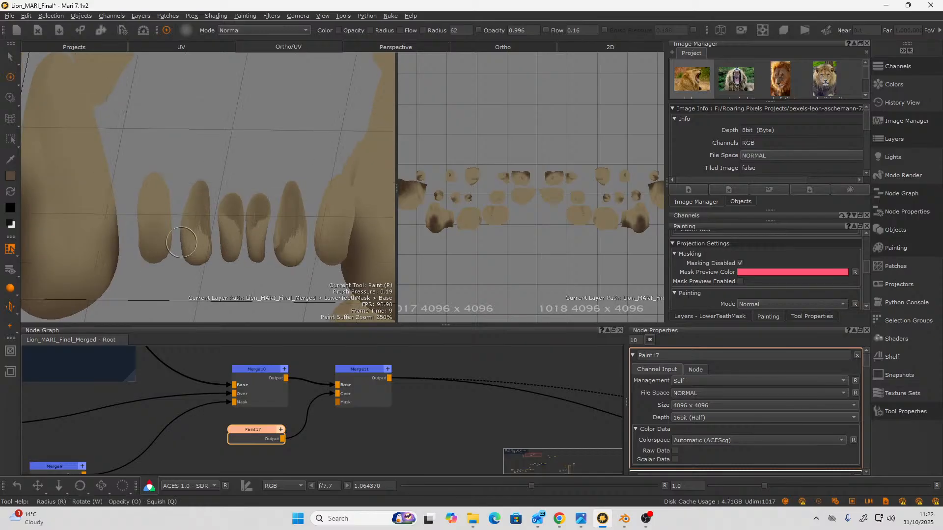
key("c")
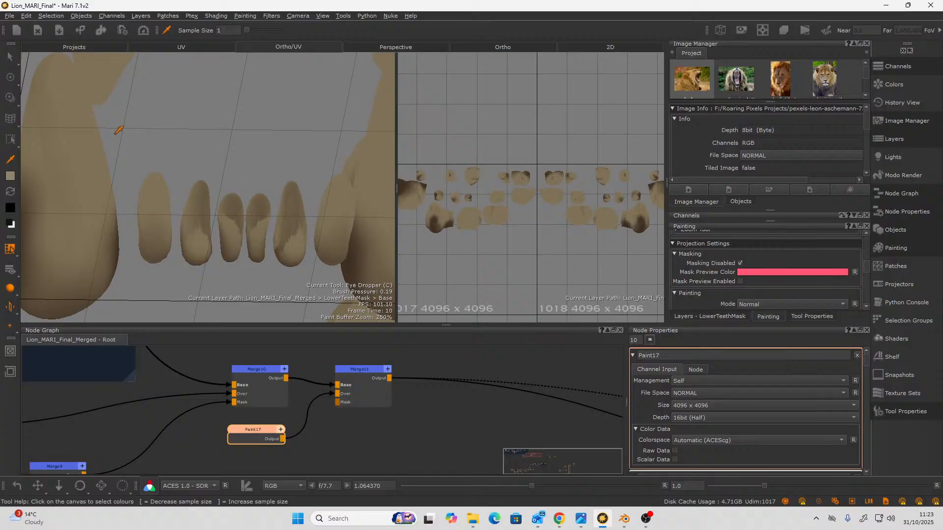
left_click(10, 79)
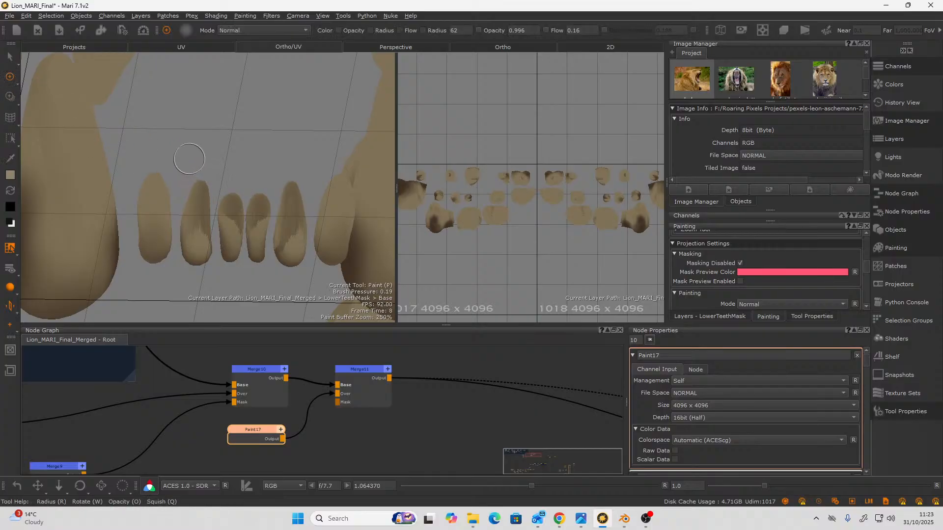
Choose a freckle brush and dab the light tooth colour over the lower incisors to break up the hard shading edges.
key("k")
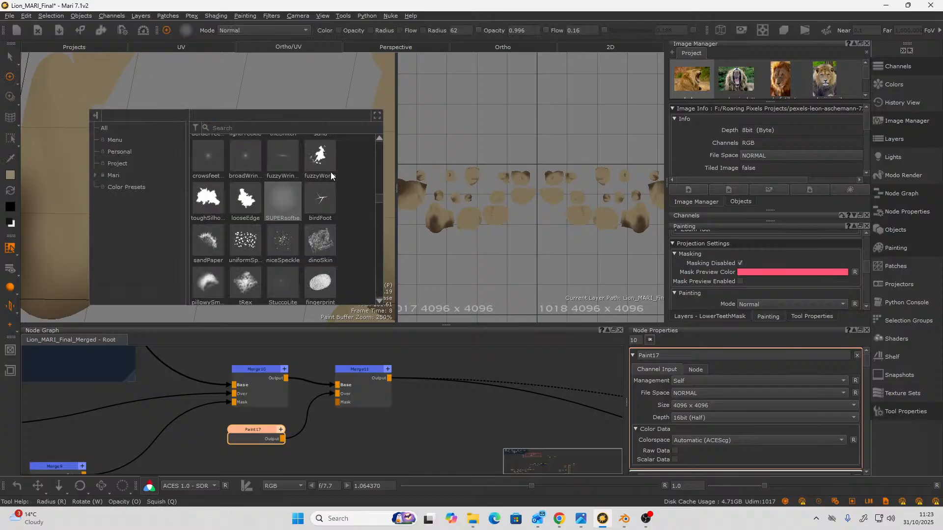
right_click(379, 198)
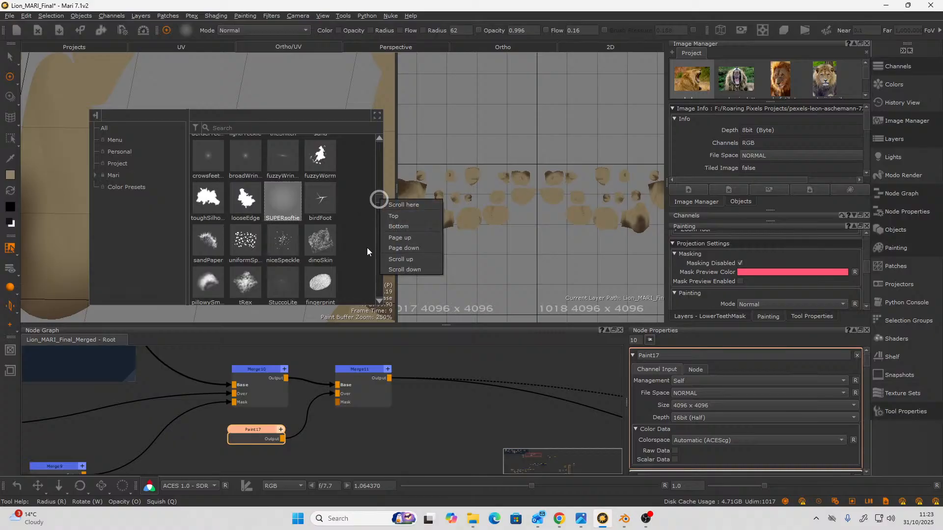
left_click(377, 169)
scroll(353, 228, "up", 8)
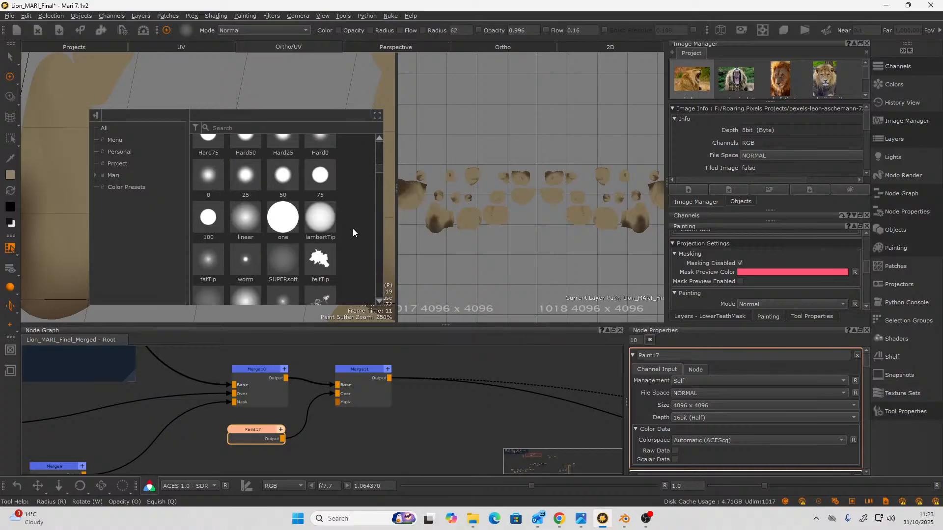
scroll(381, 196, "down", 5)
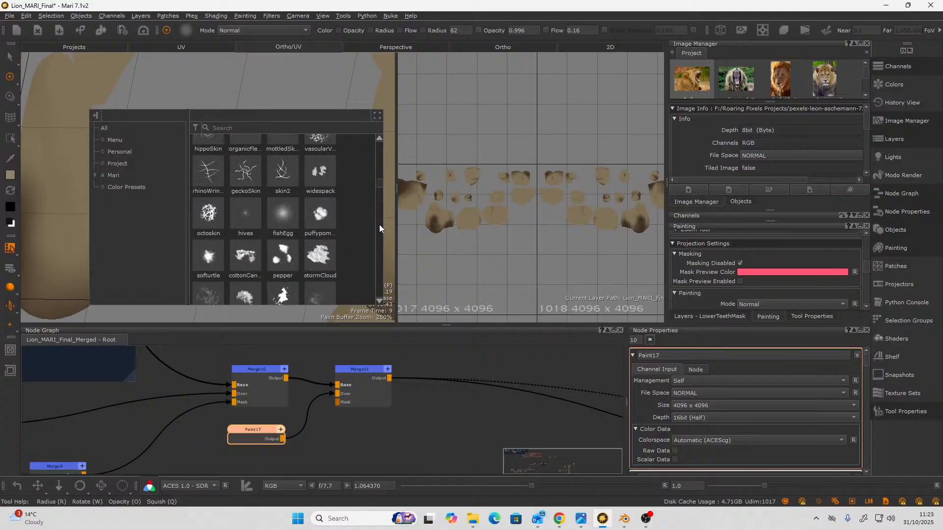
scroll(377, 225, "down", 3)
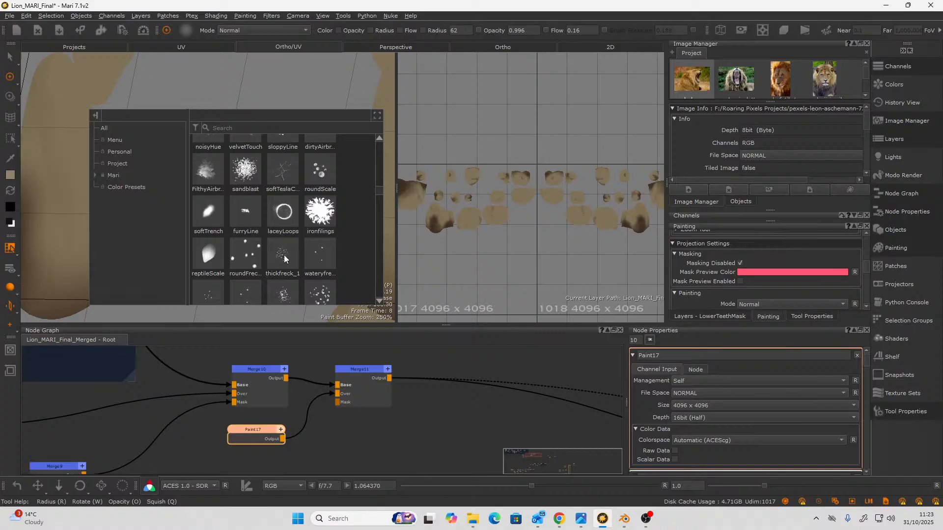
left_click(320, 259)
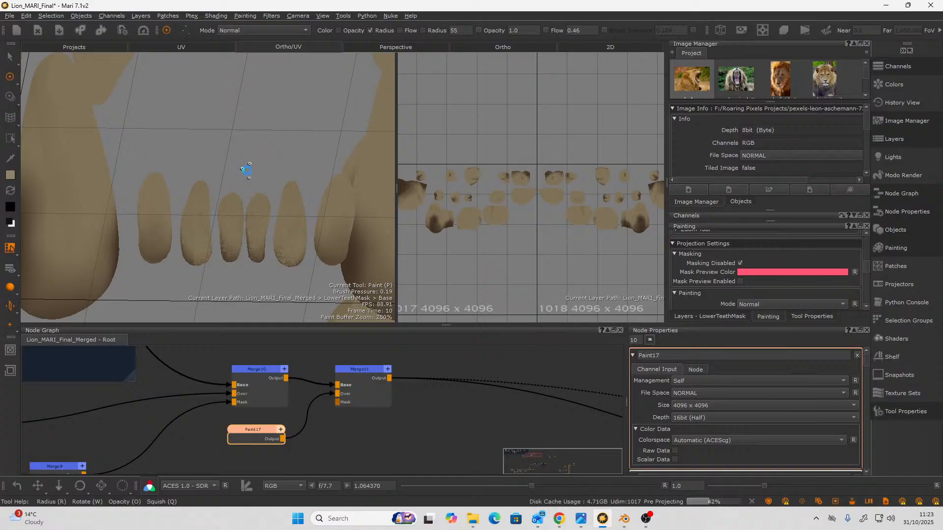
Dab the light tooth colour over the remaining hard shading edges on the front and side faces of the lower incisors.
left_click_drag(244, 162, 256, 181, "alt")
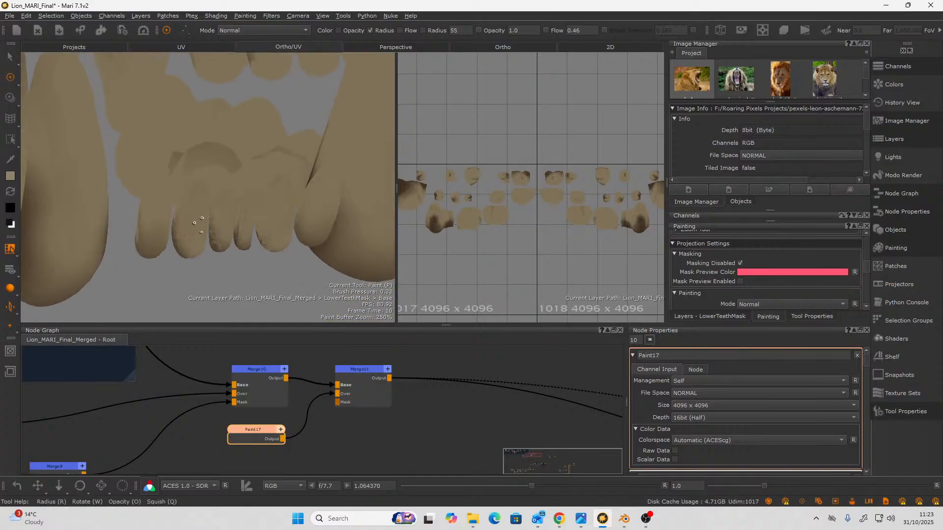
left_click_drag(193, 211, 140, 233, "alt")
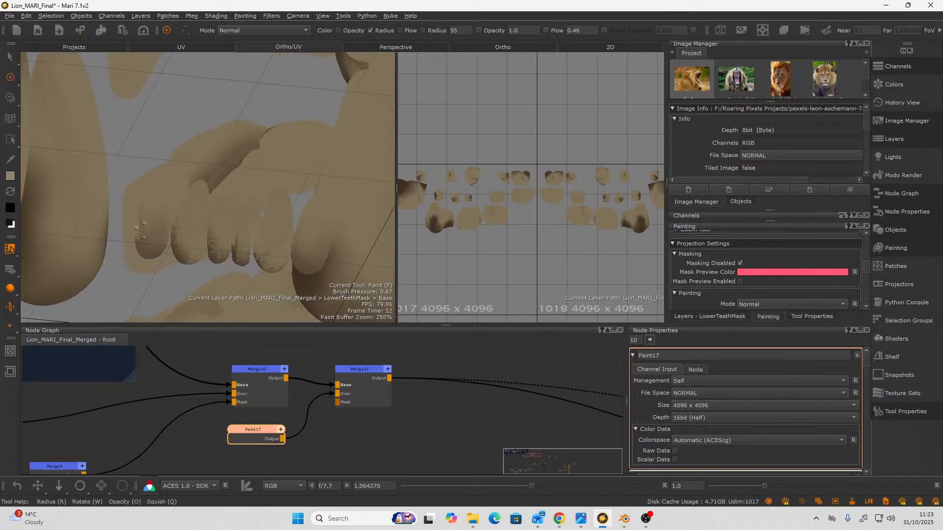
left_click_drag(210, 118, 177, 126, "alt")
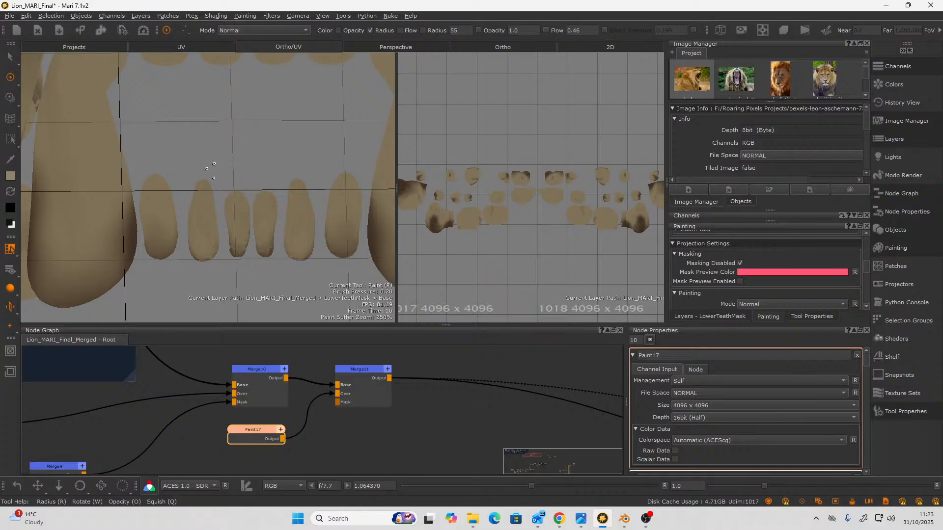
Choose the watercolor brush from the brush presets for tinting the teeth.
key("k")
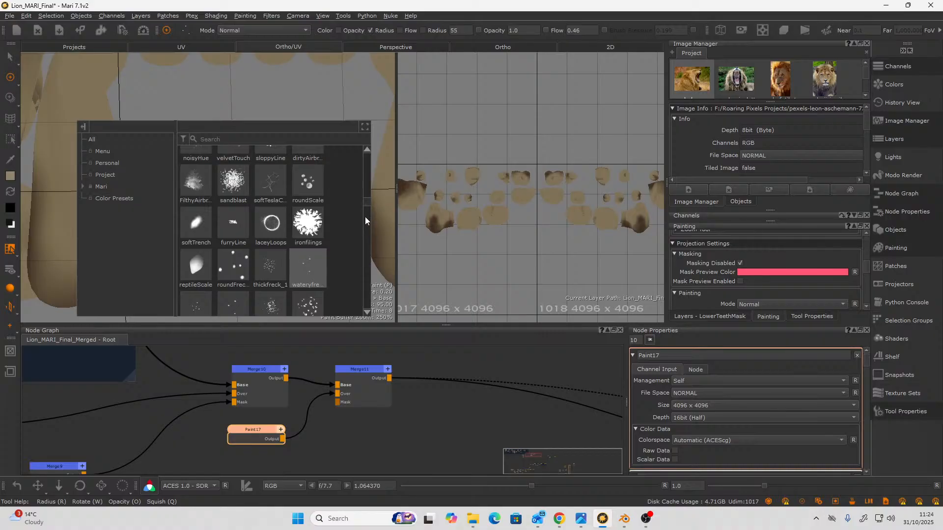
right_click(368, 202)
left_click_drag(366, 202, 364, 184)
left_click(366, 238)
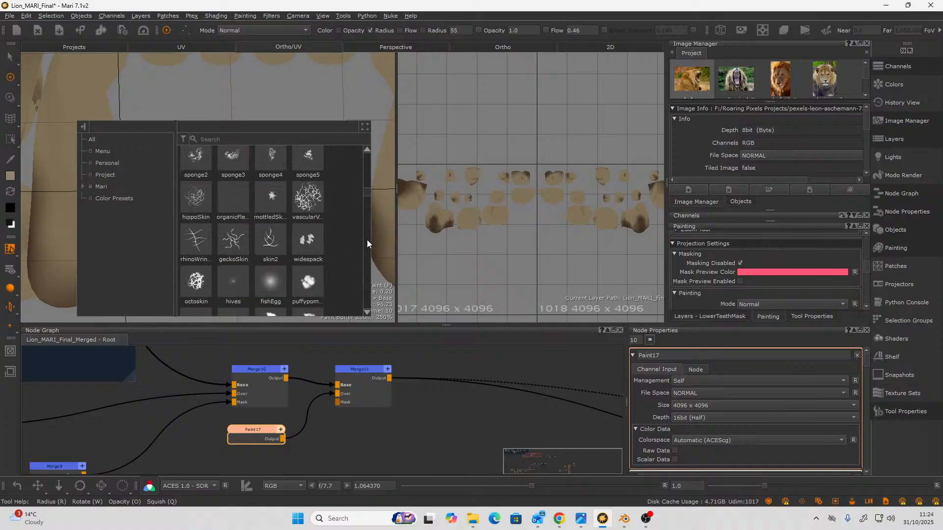
left_click(365, 245)
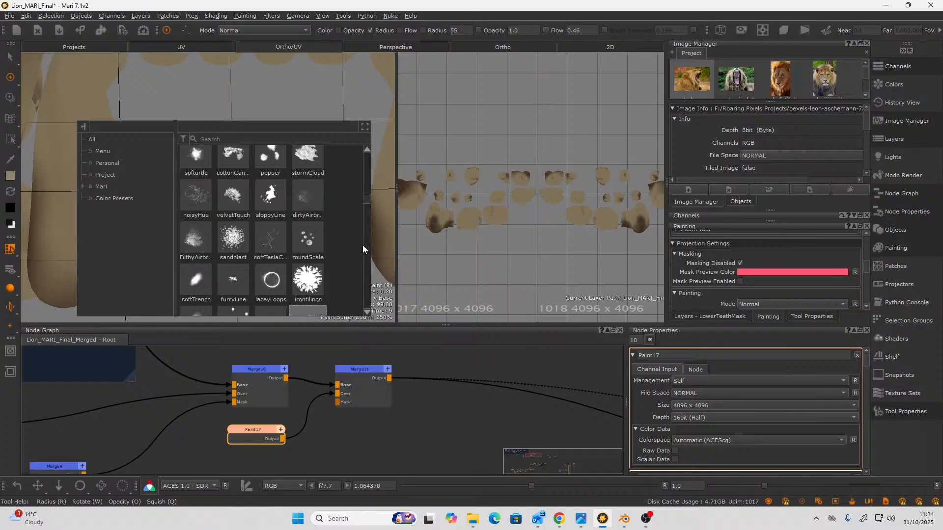
left_click(365, 246)
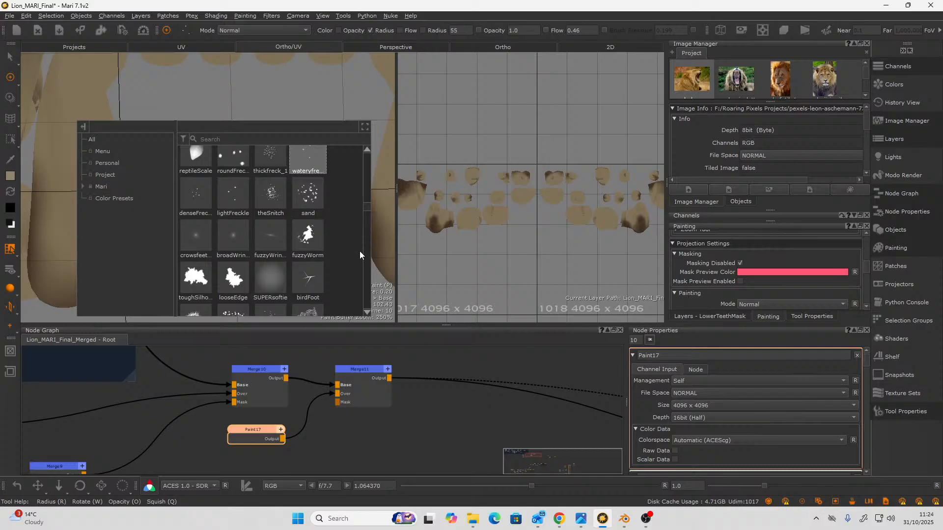
left_click(364, 252)
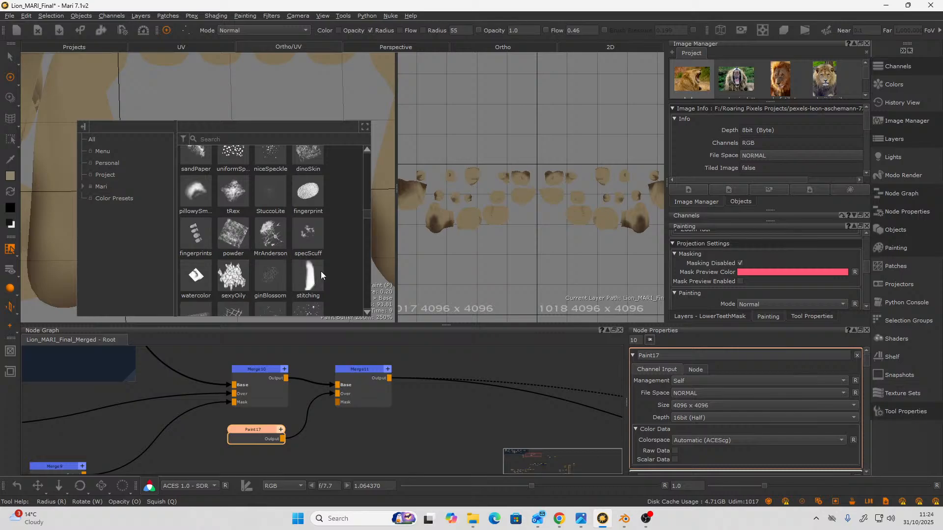
left_click(196, 276)
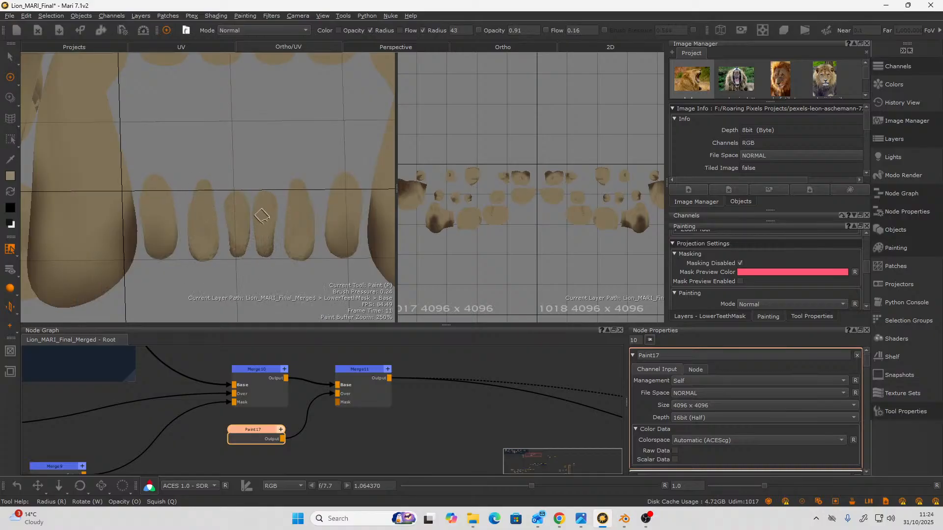
Shift the hue of the foreground paint colour to red for a muted pinkish tone.
left_click(14, 177)
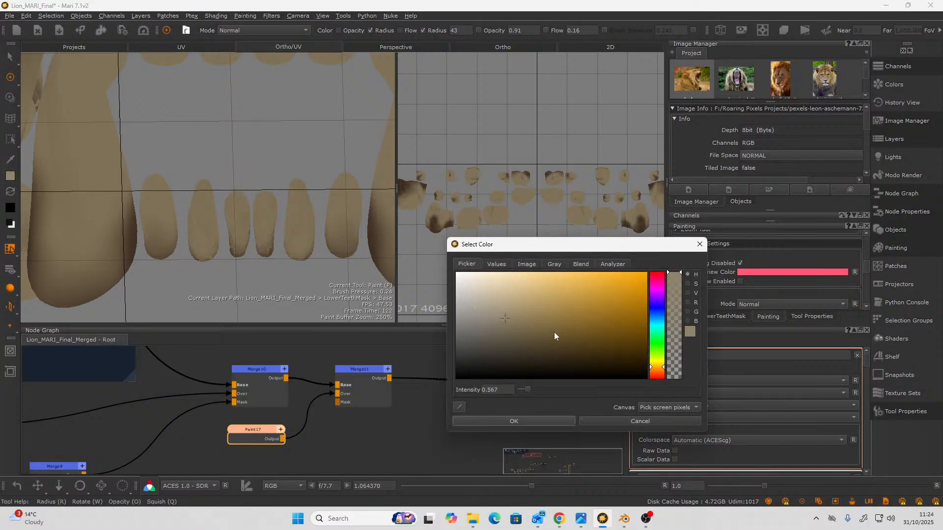
left_click_drag(651, 368, 657, 376)
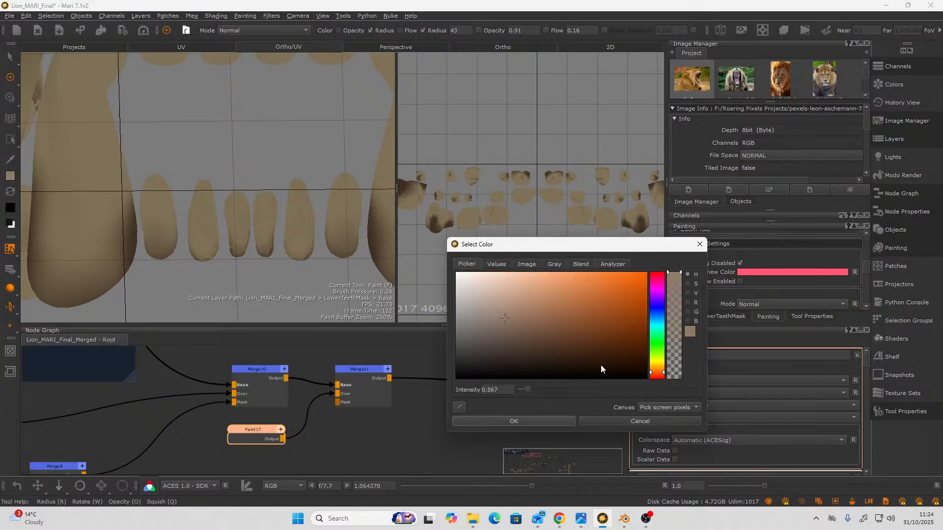
left_click(658, 379)
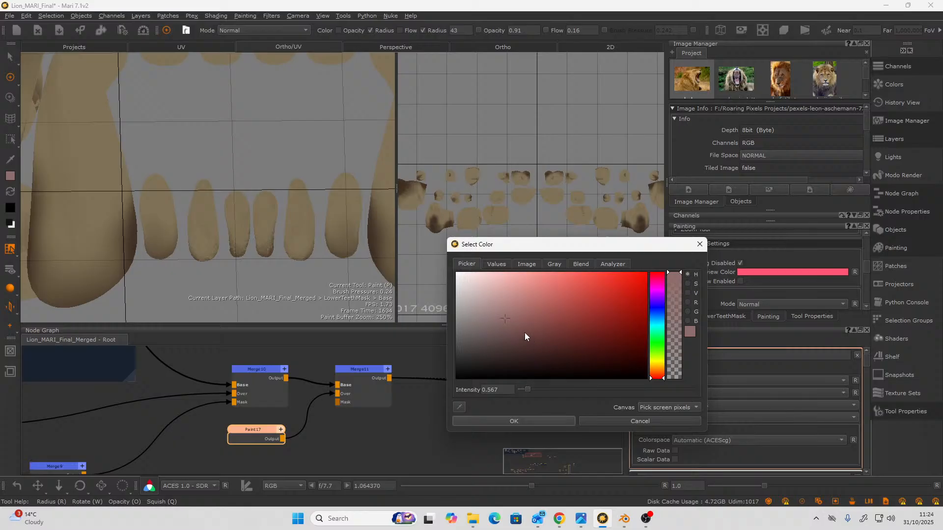
left_click(490, 422)
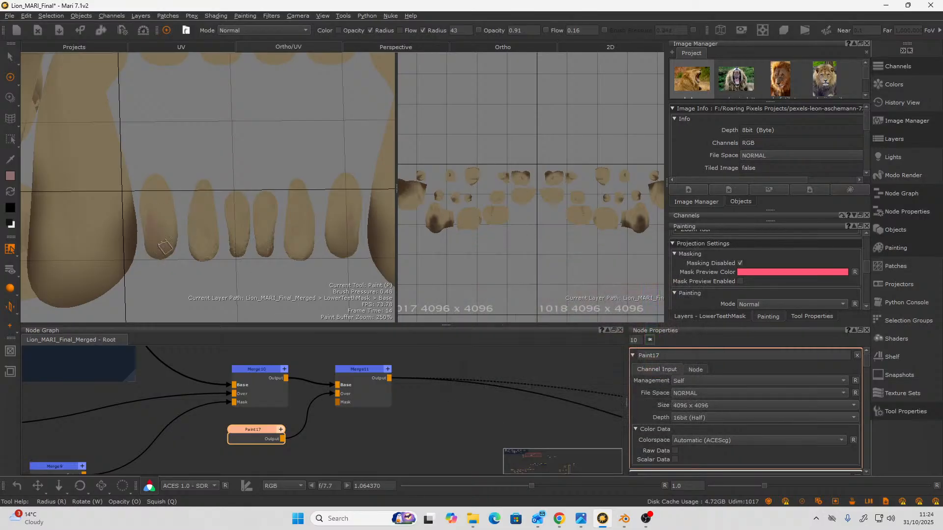
Paint the muted pink tint over the root ends of the lower incisors from the front and both sides.
mouse_move(212, 265)
left_mouse_down()
mouse_move(194, 226)
mouse_move(211, 231)
mouse_move(200, 243)
mouse_move(190, 231)
mouse_move(235, 233)
mouse_move(247, 209)
mouse_move(277, 257)
mouse_move(216, 231)
left_mouse_up()
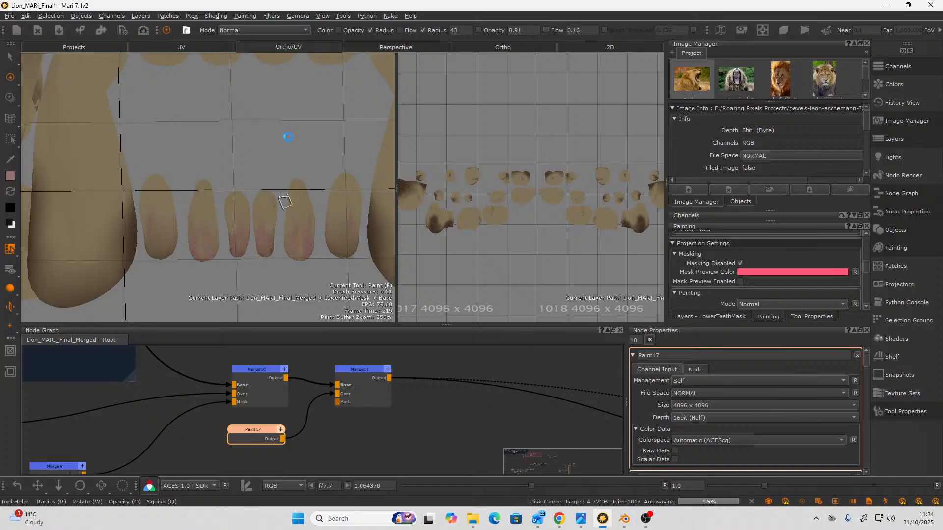
left_click_drag(301, 162, 323, 164, "alt")
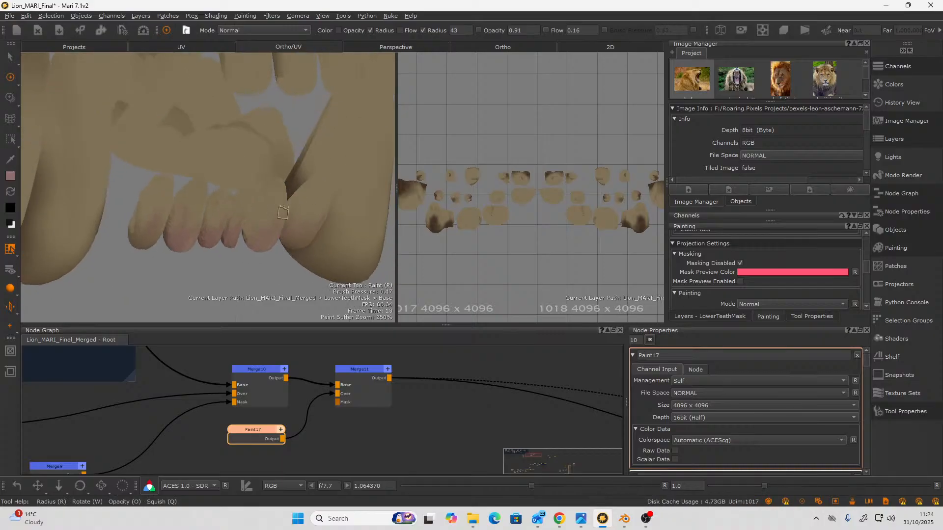
mouse_move(304, 206)
left_mouse_down("alt")
mouse_move(283, 244)
mouse_move(244, 269)
mouse_move(301, 249)
left_mouse_up("alt")
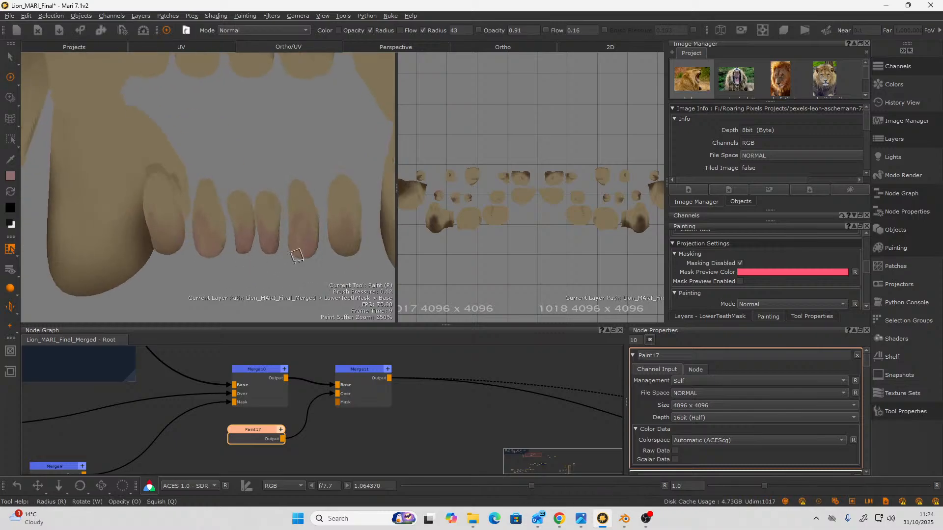
mouse_move(310, 254)
right_mouse_down("alt")
mouse_move(270, 200)
mouse_move(266, 231)
right_mouse_up("alt")
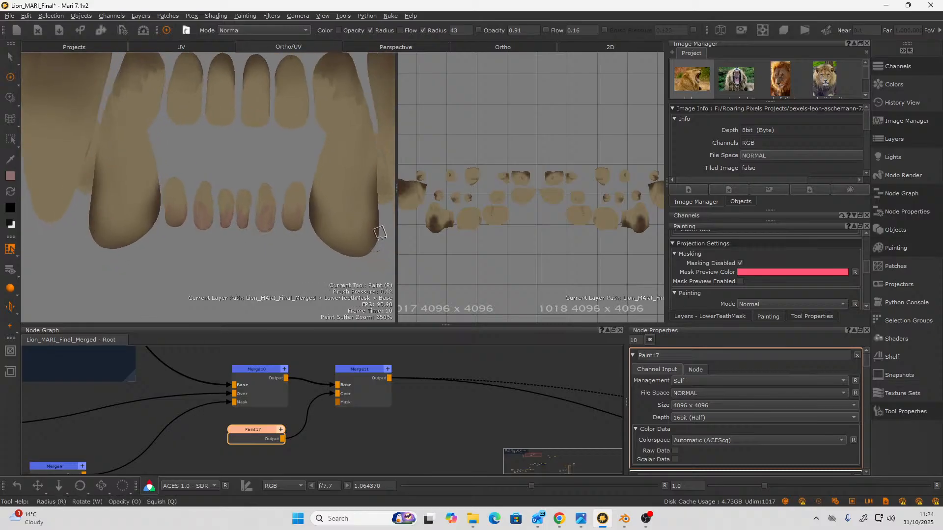
Enlarge the brush to radius 57 and paint pinkish streaks around the bases of both lower canines.
mouse_move(334, 199)
left_mouse_down()
mouse_move(314, 234)
mouse_move(324, 226)
mouse_move(322, 211)
left_mouse_up()
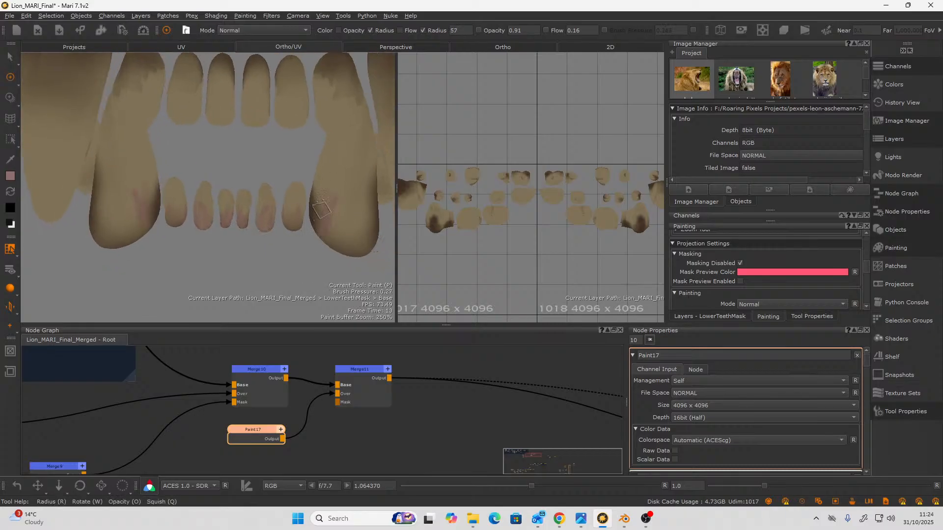
mouse_move(331, 250)
left_mouse_down()
mouse_move(349, 225)
mouse_move(357, 246)
mouse_move(363, 206)
mouse_move(344, 230)
mouse_move(350, 210)
left_mouse_up()
middle_click_drag(347, 212, 348, 151)
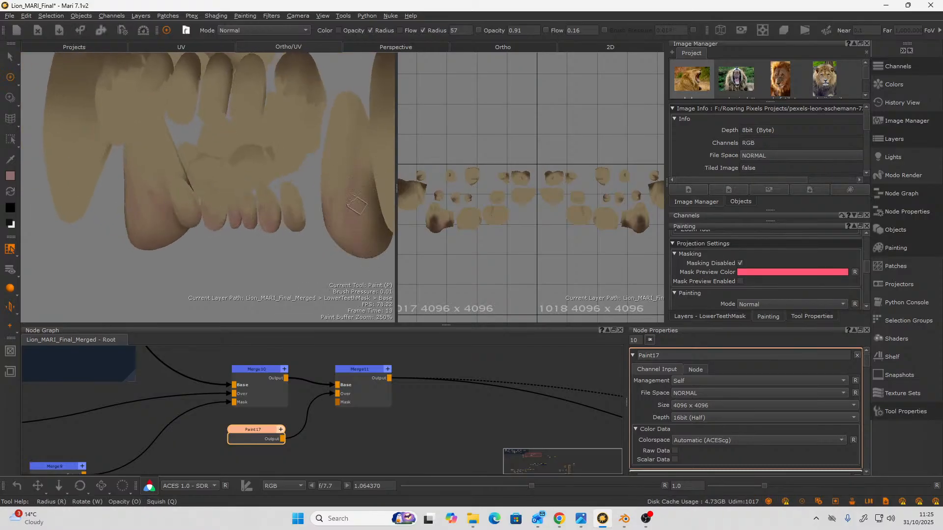
mouse_move(334, 253)
middle_mouse_down()
mouse_move(274, 263)
mouse_move(291, 248)
middle_mouse_up()
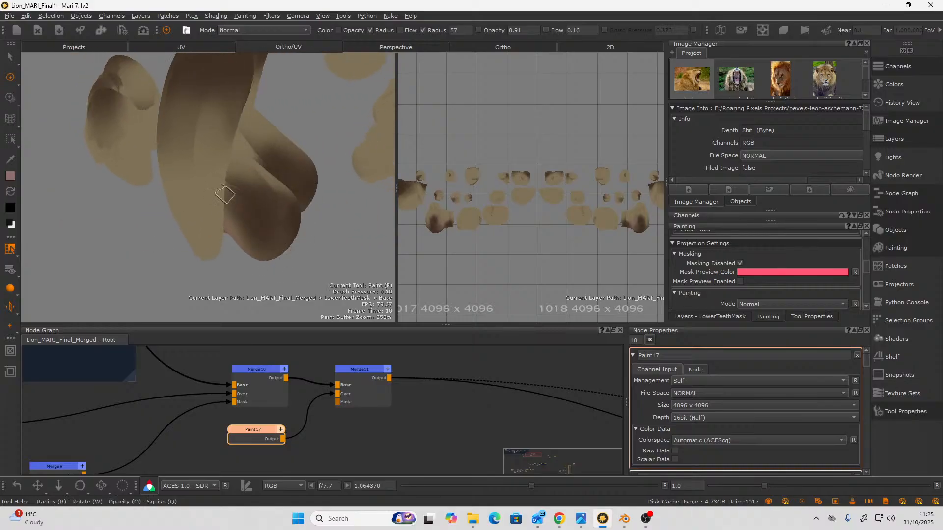
middle_click_drag(322, 278, 378, 264)
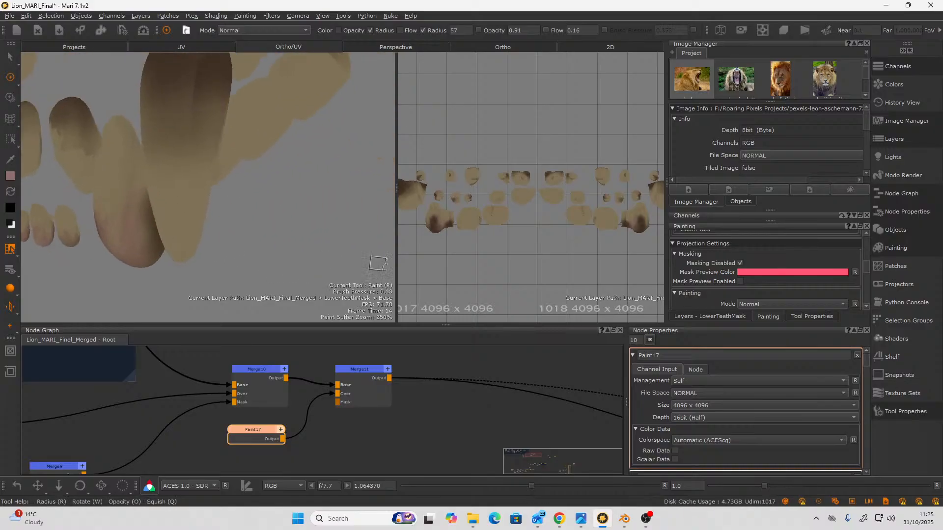
middle_click_drag(235, 286, 244, 264)
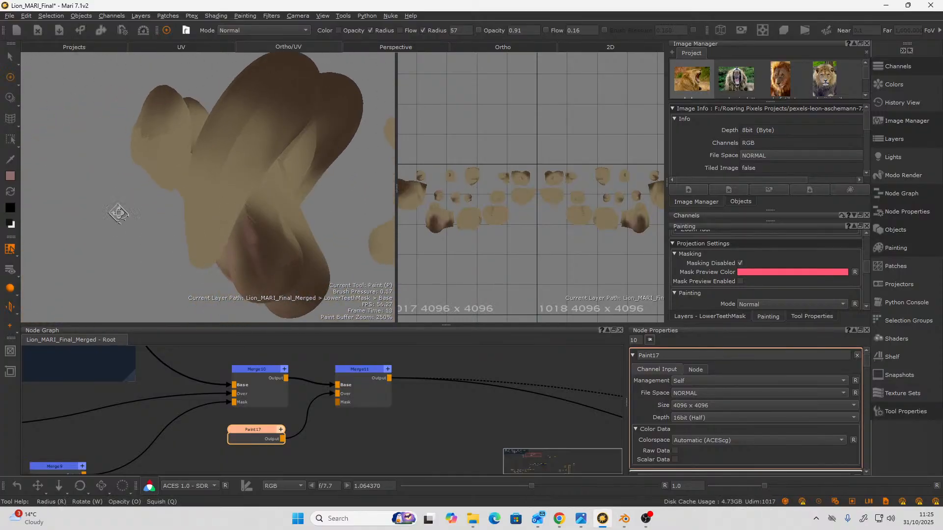
Continue the pink tint around the lower canine's remaining faces and add pinkish streaks to the root of the upper canine.
middle_click_drag(120, 216, 310, 209)
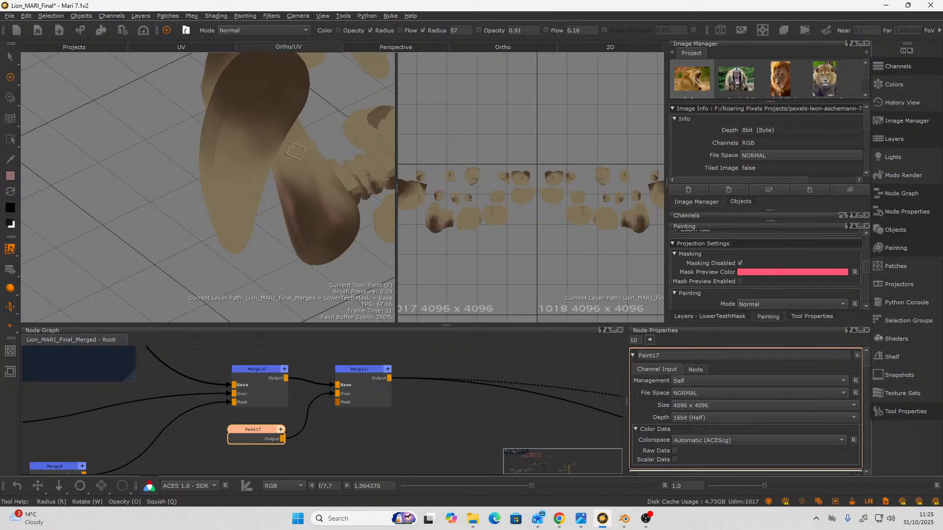
middle_click_drag(197, 238, 210, 212)
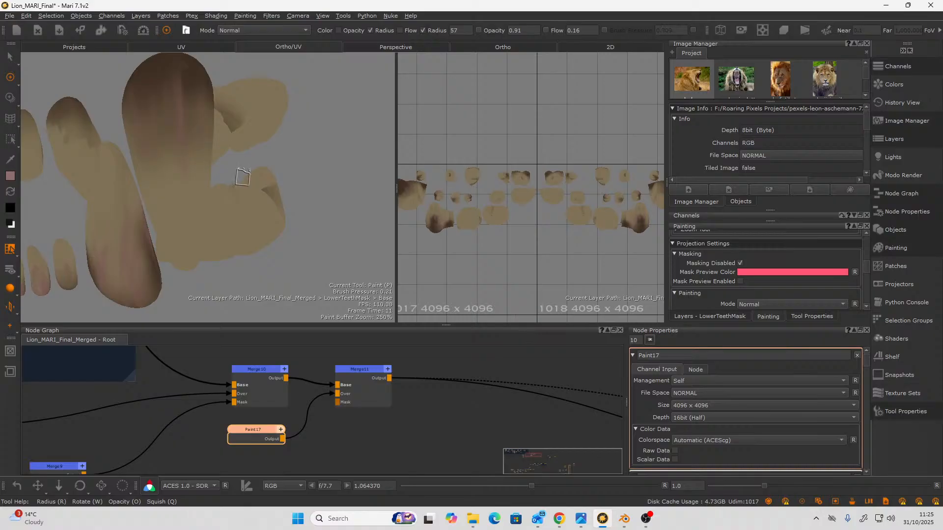
right_click_drag(242, 178, 242, 175, "alt")
mouse_move(242, 176)
left_mouse_down("alt")
mouse_move(284, 172)
mouse_move(185, 261)
mouse_move(207, 276)
left_mouse_up("alt")
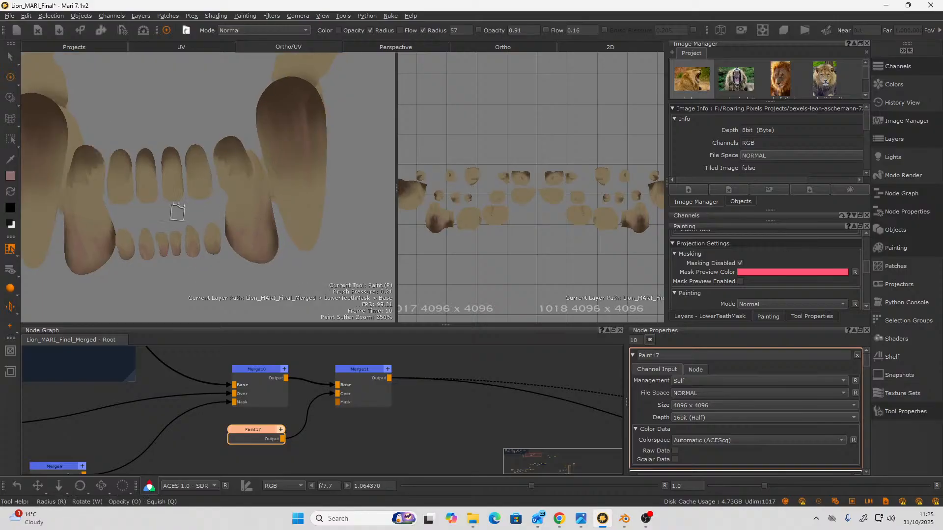
Darken the foreground paint colour to a deep reddish brown with an intensity of 0.294.
left_click(9, 176)
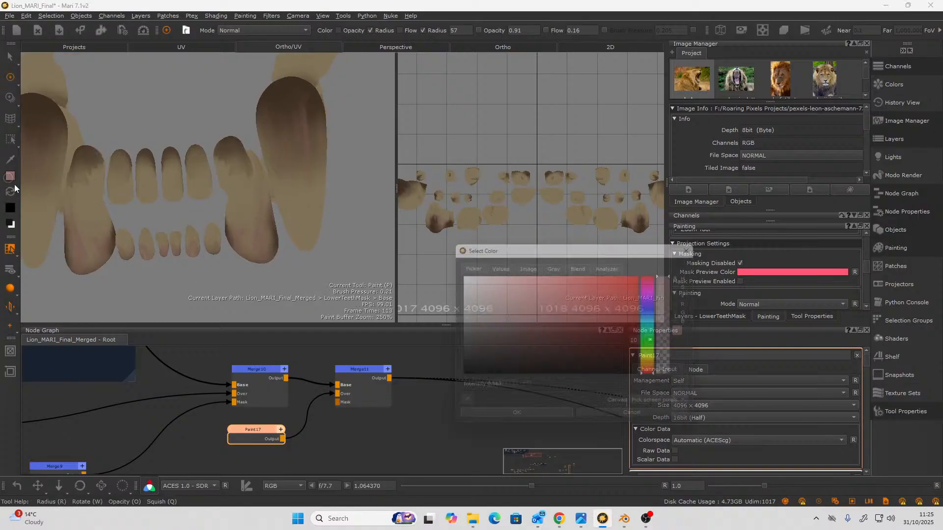
left_click(530, 349)
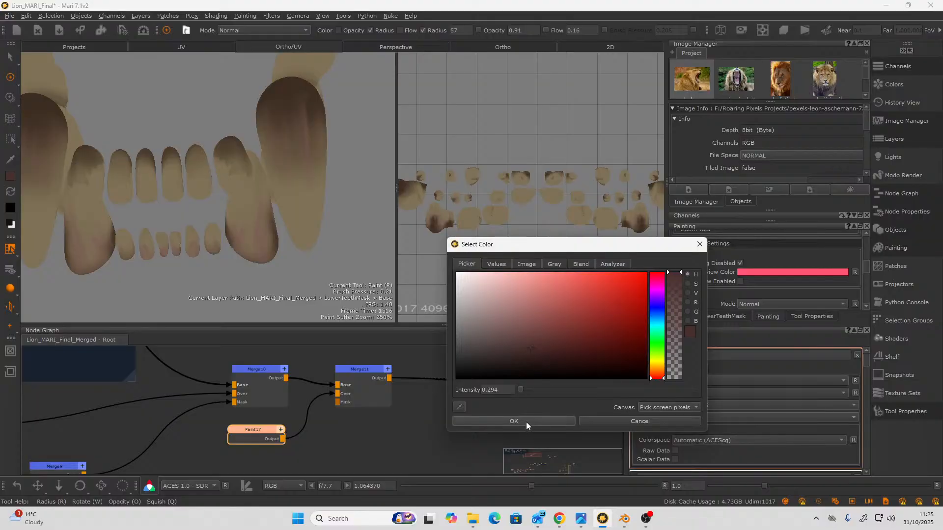
left_click(513, 422)
Paint dark reddish-brown vertical streaks over the roots of the lower and upper canines.
mouse_move(260, 259)
left_mouse_down()
mouse_move(256, 248)
mouse_move(246, 263)
mouse_move(262, 212)
mouse_move(245, 217)
left_mouse_up()
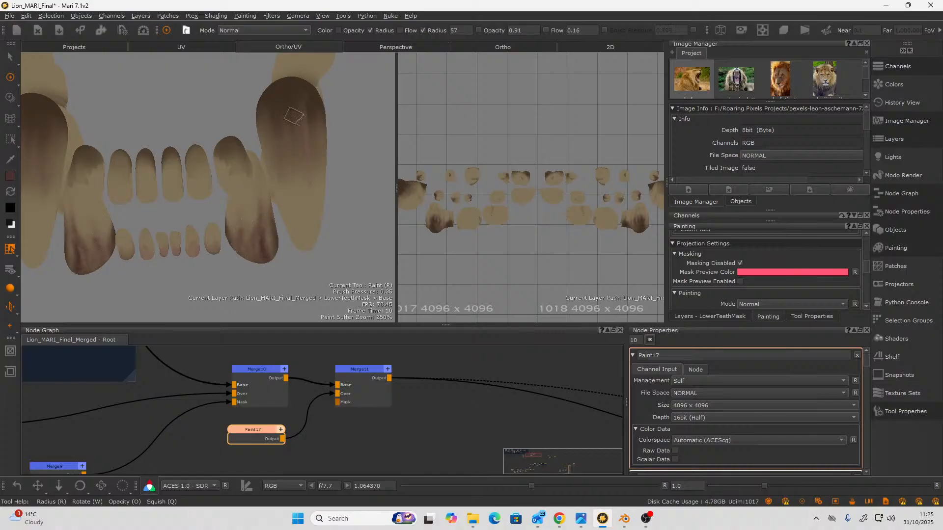
left_click_drag(293, 116, 311, 130)
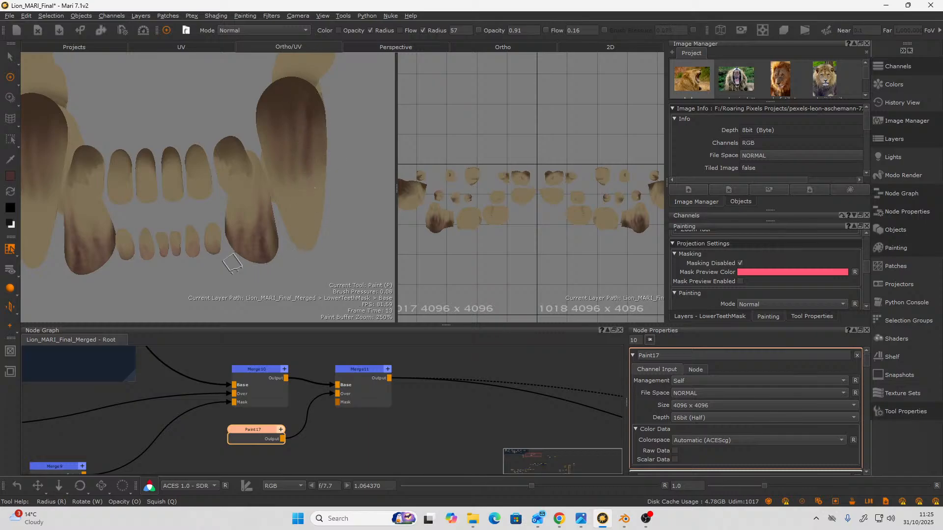
mouse_move(254, 255)
left_mouse_down("alt")
mouse_move(228, 280)
mouse_move(339, 91)
left_mouse_up("alt")
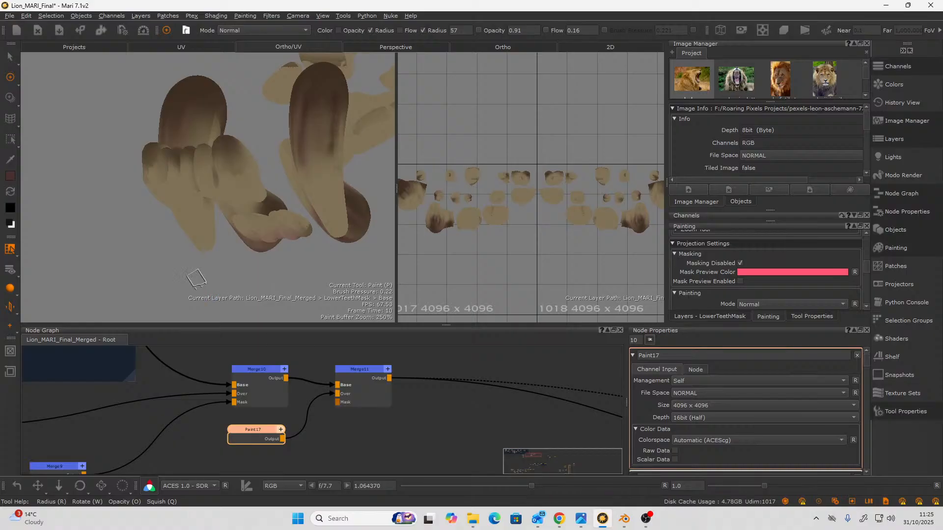
left_click_drag(190, 275, 137, 270, "alt")
mouse_move(271, 118)
left_mouse_down()
mouse_move(245, 121)
mouse_move(270, 129)
left_mouse_up()
mouse_move(172, 248)
left_mouse_down("alt")
mouse_move(244, 242)
mouse_move(301, 221)
mouse_move(258, 210)
left_mouse_up("alt")
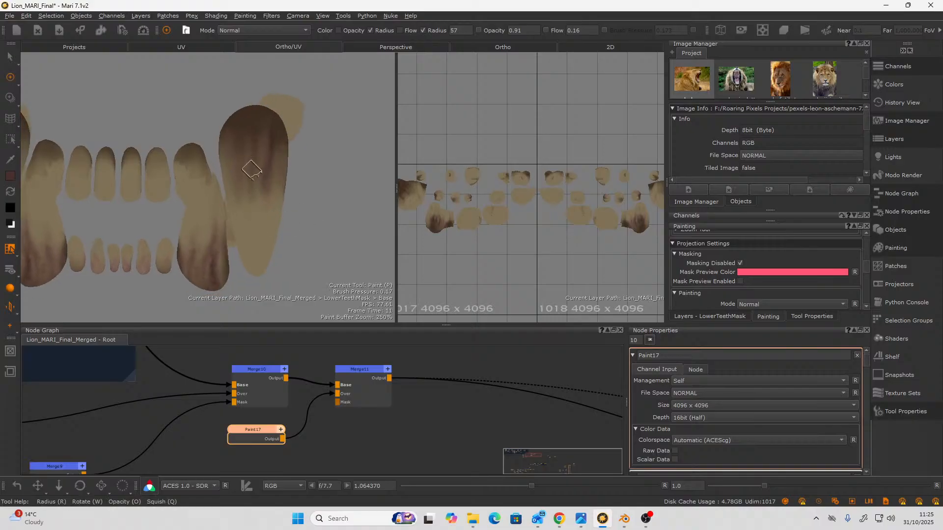
key("k")
mouse_move(393, 250)
left_mouse_down()
mouse_move(399, 303)
mouse_move(417, 332)
left_mouse_up()
key("k")
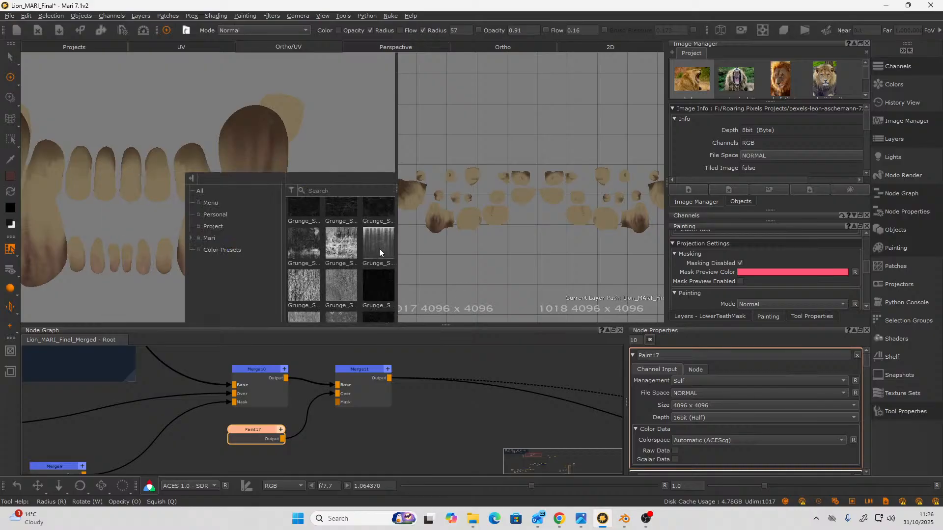
left_click(379, 248)
Enlarge the streaky grunge brush to radius 84 and paint dark reddish-brown streaks over the upper canine's root and the front incisors' roots.
left_click_drag(250, 185, 263, 178)
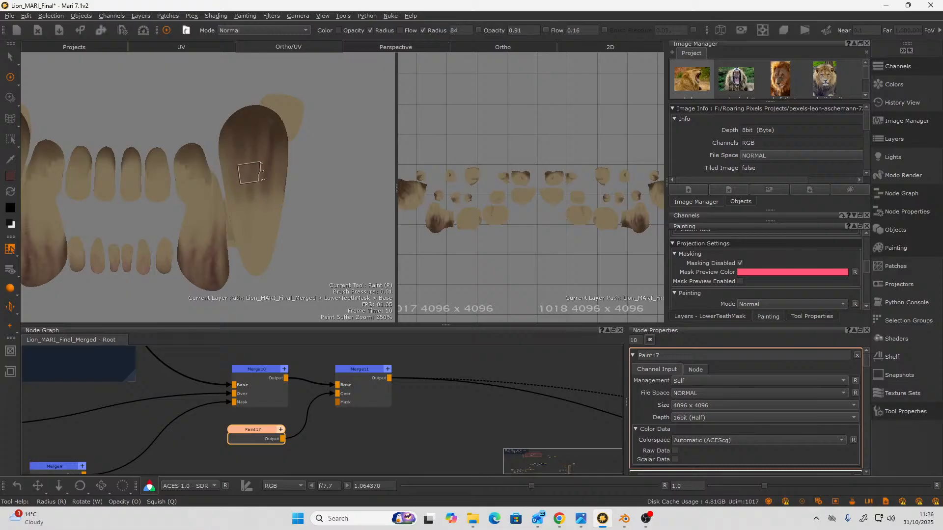
mouse_move(242, 137)
left_mouse_down()
mouse_move(270, 170)
mouse_move(256, 209)
left_mouse_up()
mouse_move(254, 152)
left_mouse_down()
mouse_move(227, 122)
mouse_move(189, 202)
left_mouse_up()
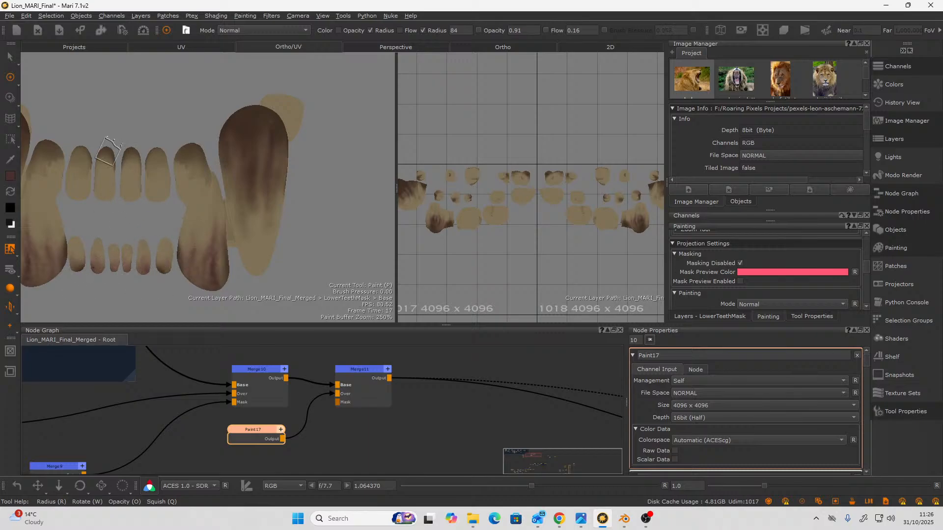
mouse_move(102, 168)
left_mouse_down()
mouse_move(79, 135)
mouse_move(96, 127)
left_mouse_up()
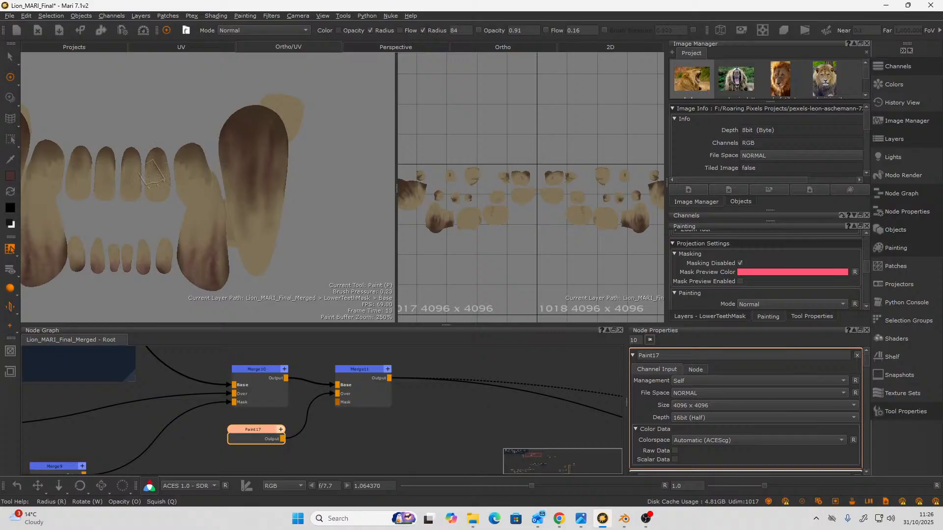
left_click_drag(187, 171, 187, 180)
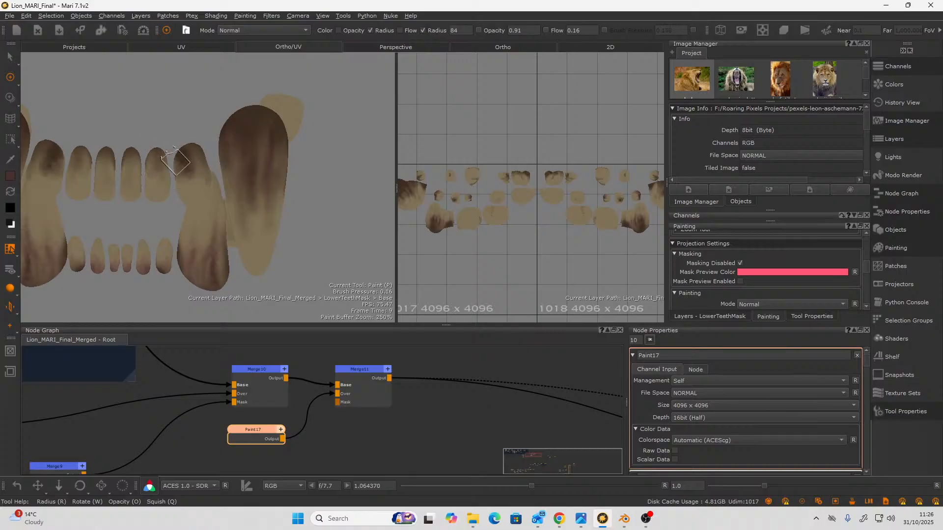
Continue the dark reddish-brown shading around the sides of the upper outer incisor and the opposite upper canine.
mouse_move(179, 158)
middle_mouse_down()
mouse_move(196, 123)
mouse_move(217, 137)
mouse_move(236, 126)
middle_mouse_up()
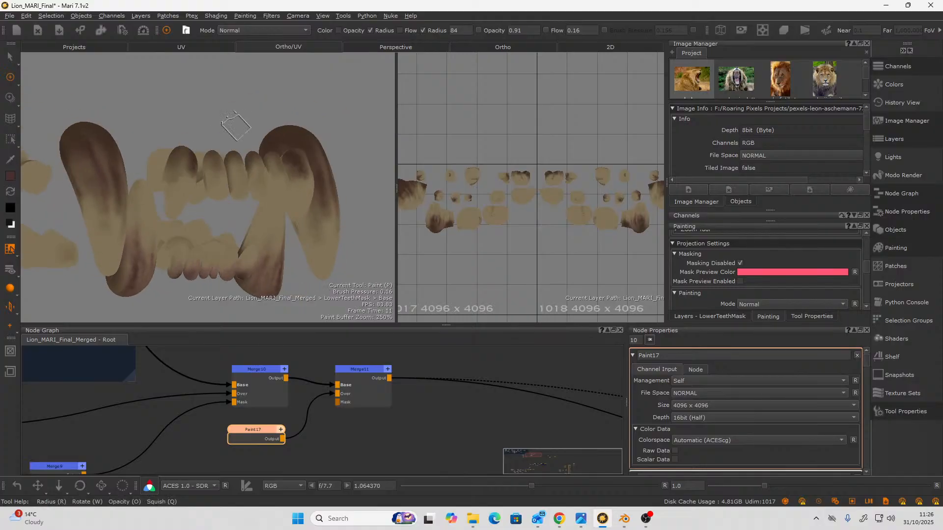
left_click_drag(192, 169, 182, 190)
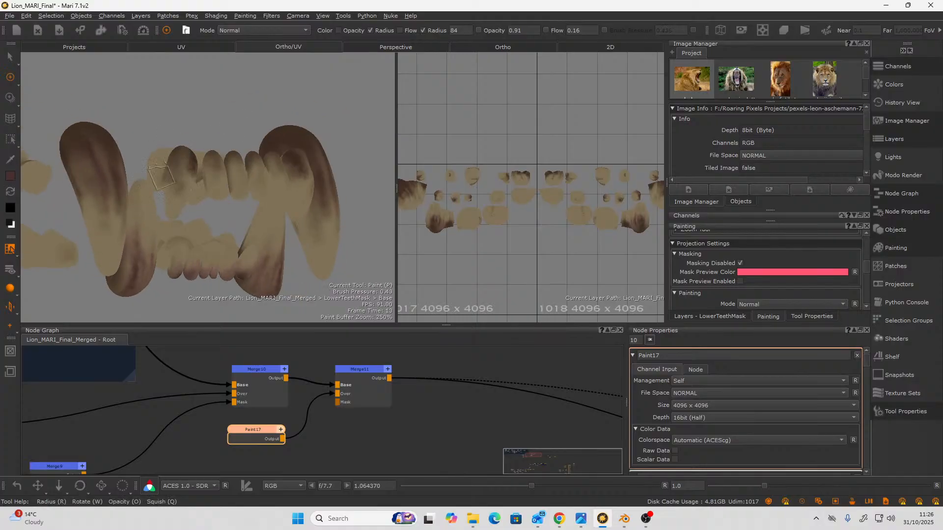
mouse_move(208, 119)
middle_mouse_down()
mouse_move(158, 122)
mouse_move(195, 178)
middle_mouse_up()
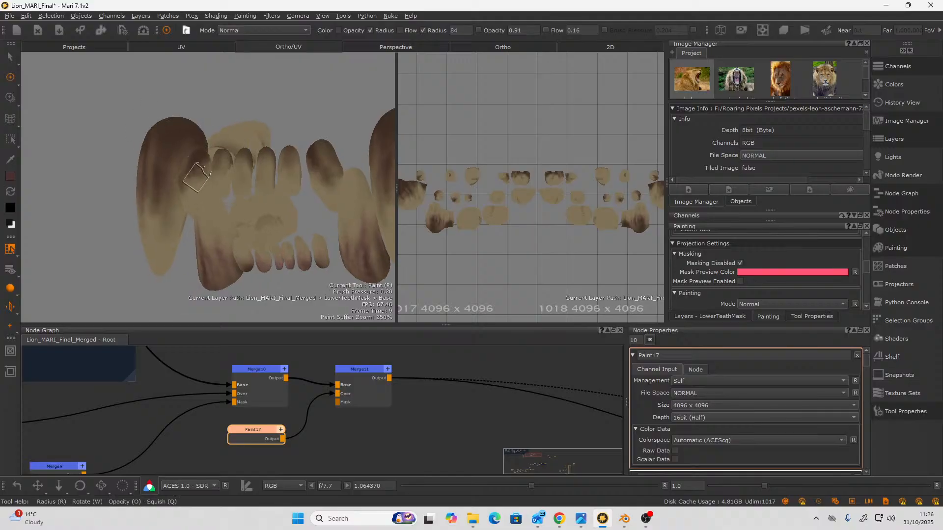
mouse_move(195, 177)
left_mouse_down()
mouse_move(180, 190)
mouse_move(219, 172)
mouse_move(287, 165)
mouse_move(279, 122)
left_mouse_up()
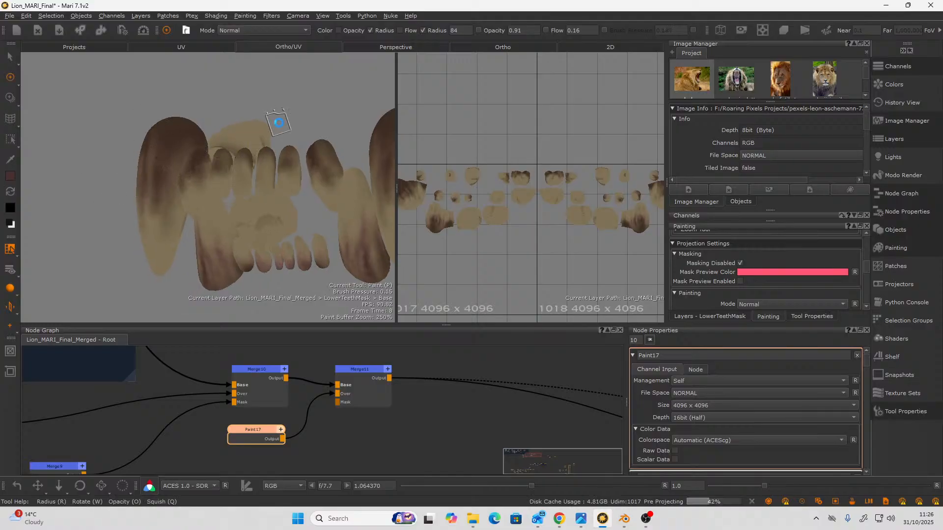
Paint dark reddish-brown patches on the root ends of the upper molars behind the canine.
mouse_move(284, 118)
middle_mouse_down()
mouse_move(308, 116)
mouse_move(231, 122)
mouse_move(219, 94)
mouse_move(213, 106)
mouse_move(274, 118)
mouse_move(242, 124)
mouse_move(1, 275)
mouse_move(143, 256)
mouse_move(160, 272)
mouse_move(151, 287)
middle_mouse_up()
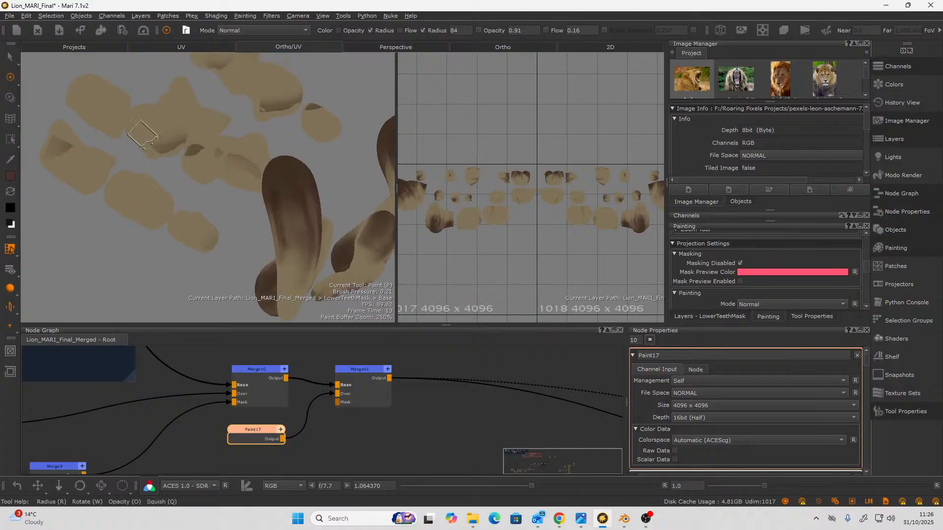
mouse_move(145, 129)
left_mouse_down()
mouse_move(150, 117)
mouse_move(167, 129)
left_mouse_up()
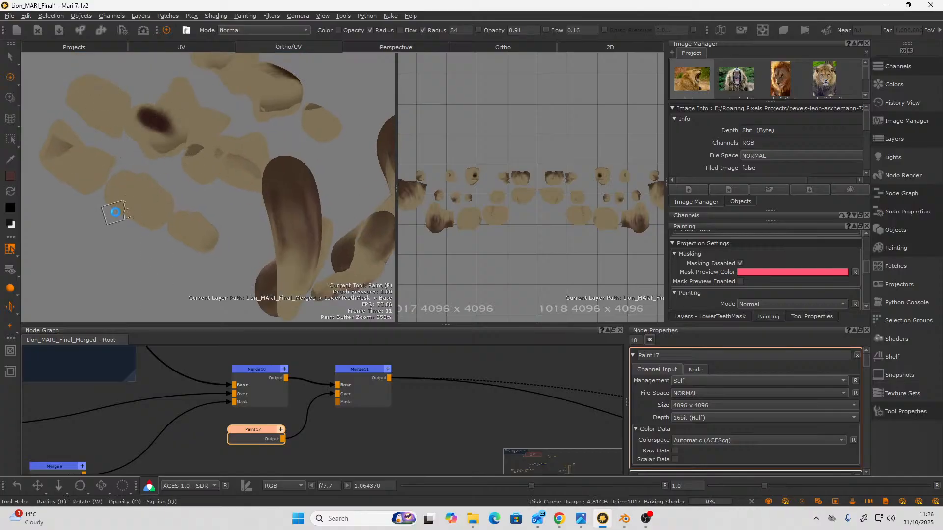
left_click_drag(113, 210, 87, 246, "alt")
left_click_drag(134, 146, 126, 152)
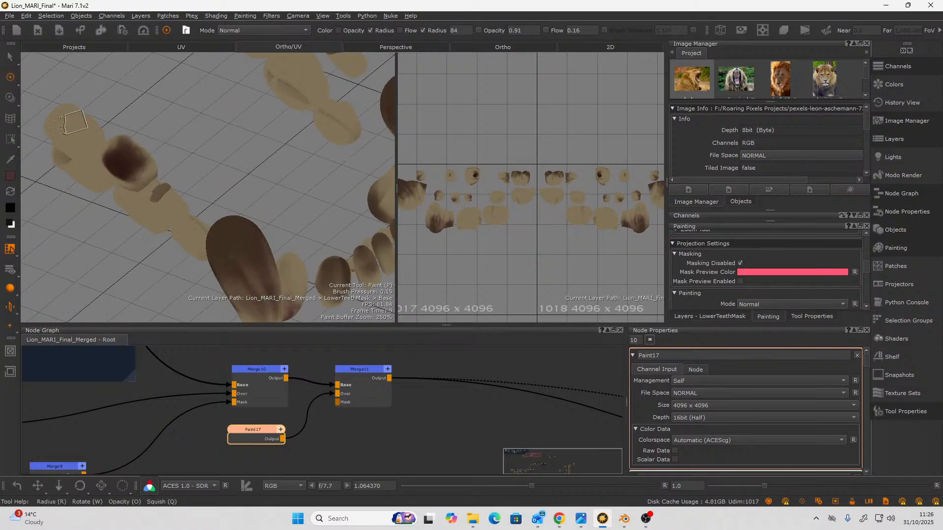
mouse_move(83, 119)
left_mouse_down()
mouse_move(63, 118)
mouse_move(76, 132)
left_mouse_up()
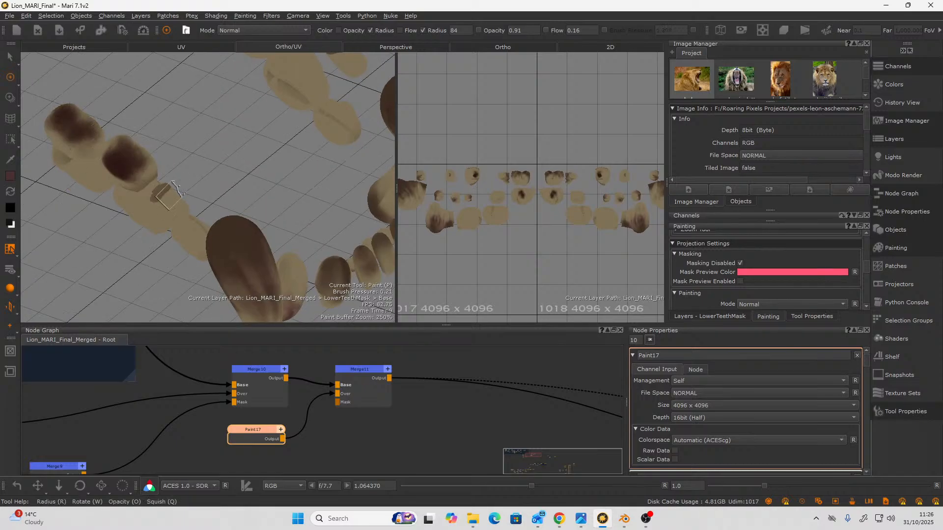
Paint dark reddish-brown patches across the undersides of the lower molars and blend them up over the root edges.
mouse_move(206, 162)
left_mouse_down("alt")
mouse_move(186, 197)
mouse_move(198, 131)
mouse_move(227, 109)
mouse_move(277, 105)
left_mouse_up("alt")
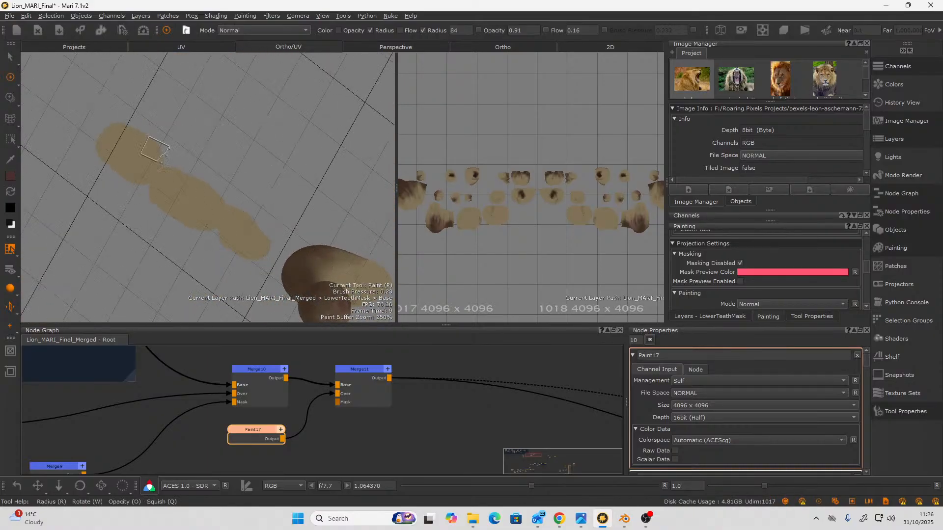
mouse_move(111, 147)
left_mouse_down()
mouse_move(143, 165)
mouse_move(114, 141)
mouse_move(131, 172)
mouse_move(156, 158)
mouse_move(171, 210)
mouse_move(177, 194)
mouse_move(220, 210)
mouse_move(202, 221)
left_mouse_up()
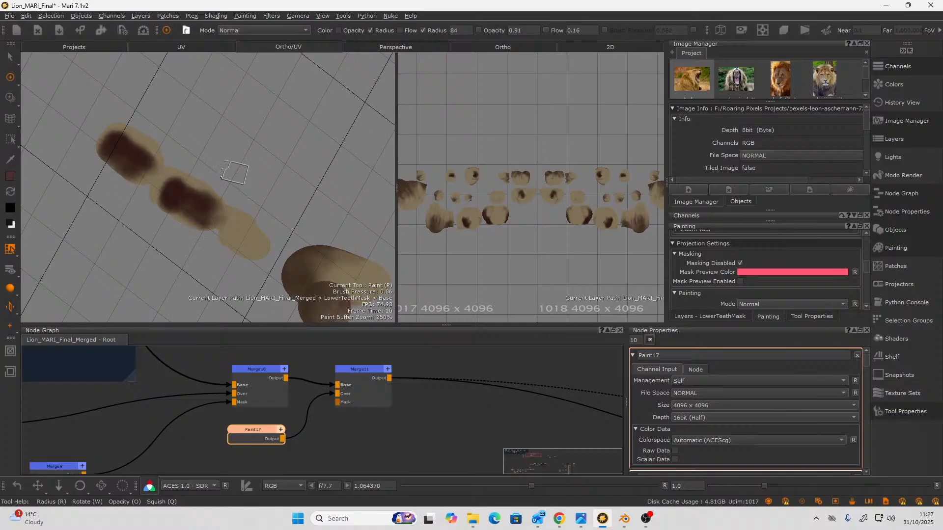
left_click_drag(233, 169, 257, 135, "alt")
mouse_move(196, 192)
left_mouse_down()
mouse_move(240, 198)
mouse_move(254, 176)
mouse_move(259, 189)
mouse_move(238, 228)
mouse_move(249, 241)
mouse_move(204, 175)
mouse_move(229, 186)
mouse_move(201, 183)
left_mouse_up()
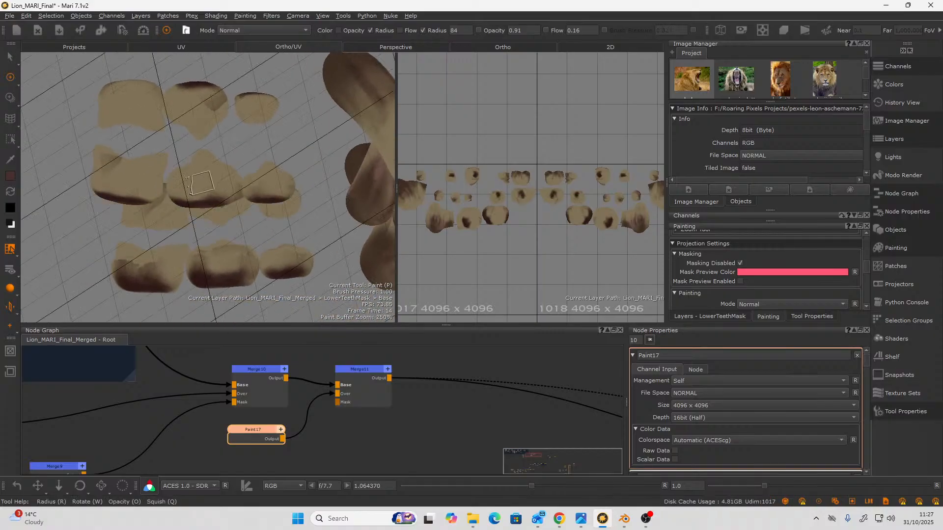
left_click_drag(71, 131, 82, 153, "alt")
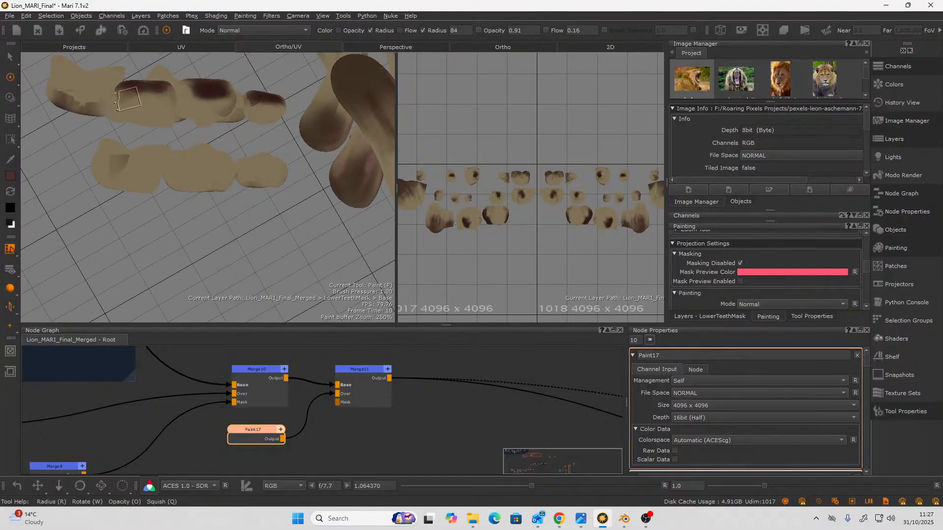
left_click_drag(128, 91, 131, 87)
mouse_move(147, 181)
left_mouse_down("alt")
mouse_move(158, 238)
mouse_move(246, 232)
mouse_move(307, 209)
mouse_move(328, 224)
mouse_move(306, 230)
left_mouse_up("alt")
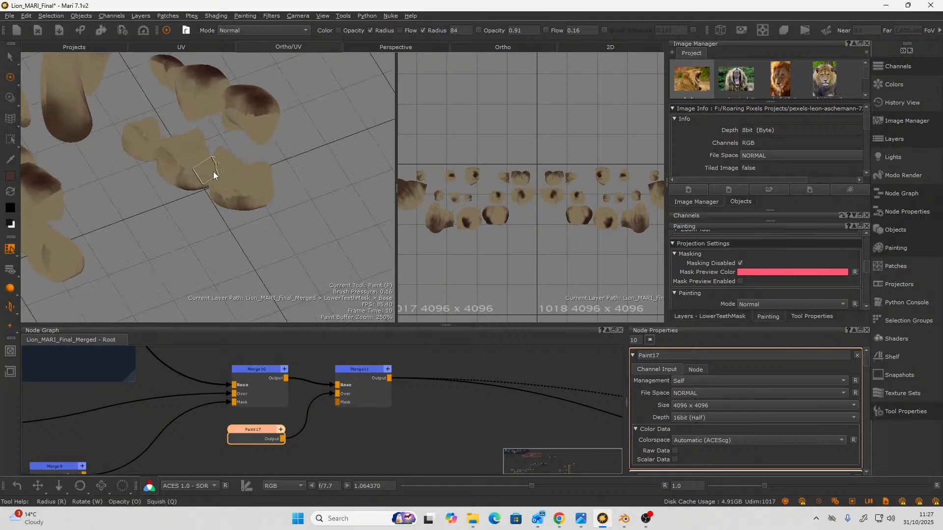
Shade the lower edges of the three lower molars on one side with soft dark brown.
mouse_move(213, 172)
left_mouse_down("alt")
mouse_move(246, 246)
mouse_move(326, 247)
mouse_move(350, 231)
mouse_move(257, 230)
left_mouse_up("alt")
middle_click_drag(229, 219, 274, 265, "alt")
mouse_move(268, 232)
left_mouse_down("alt")
mouse_move(247, 223)
mouse_move(242, 234)
mouse_move(280, 240)
left_mouse_up("alt")
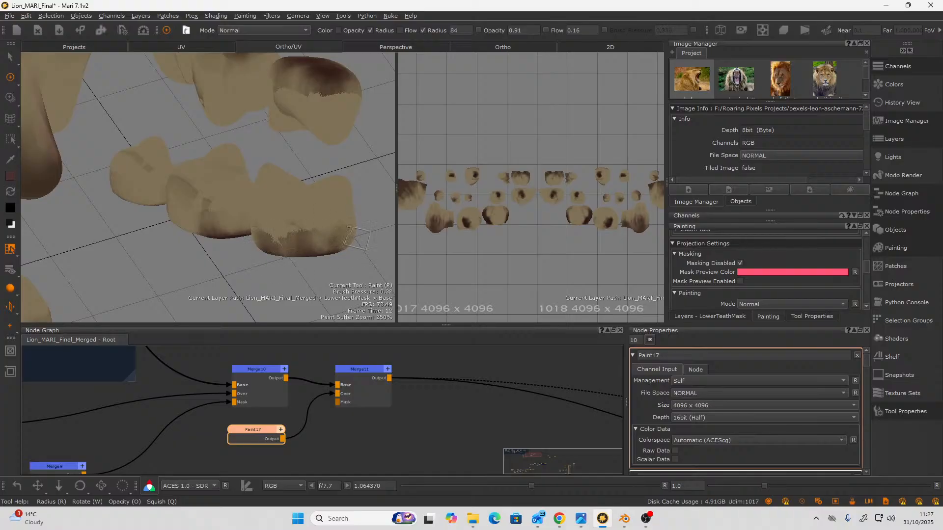
left_click_drag(222, 224, 244, 206)
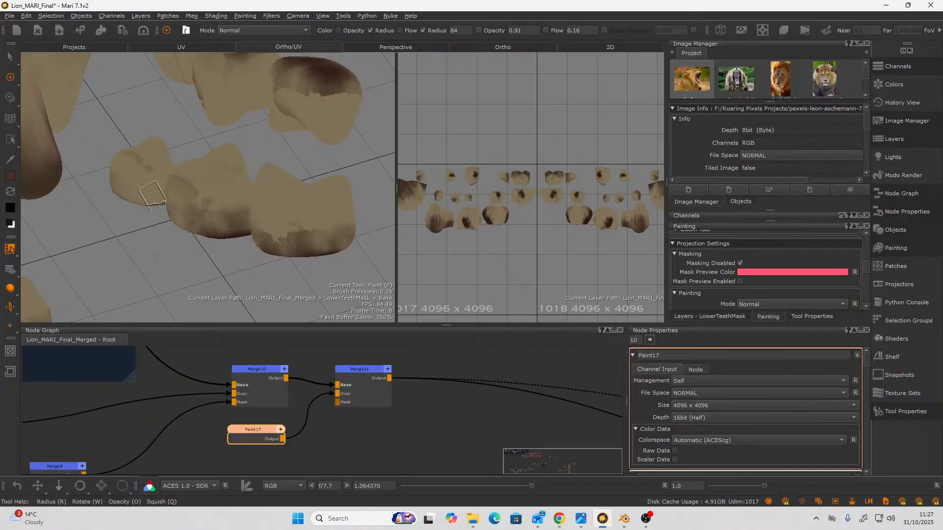
left_click_drag(137, 194, 153, 209)
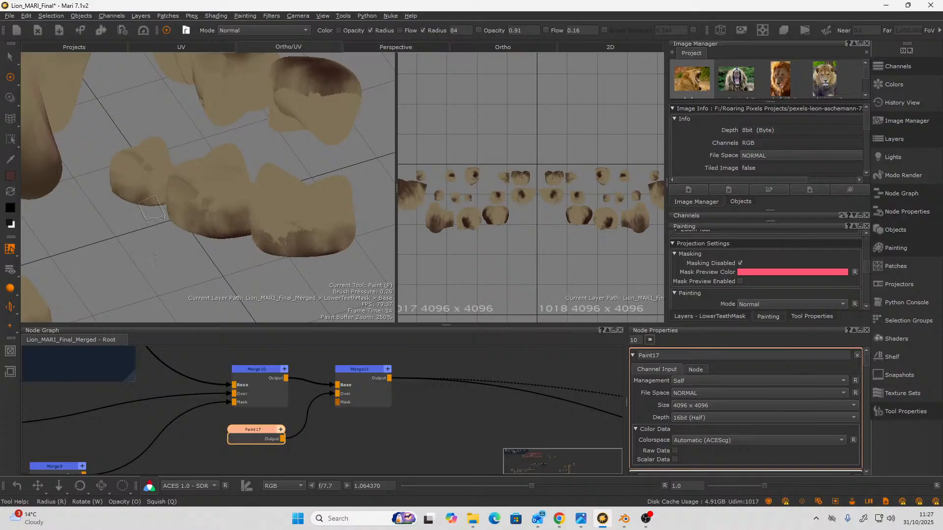
Darken the bases and adjoining gaps on the other faces of the molars with soft brown strokes.
mouse_move(164, 246)
left_mouse_down("alt")
mouse_move(106, 248)
mouse_move(154, 263)
mouse_move(233, 212)
left_mouse_up("alt")
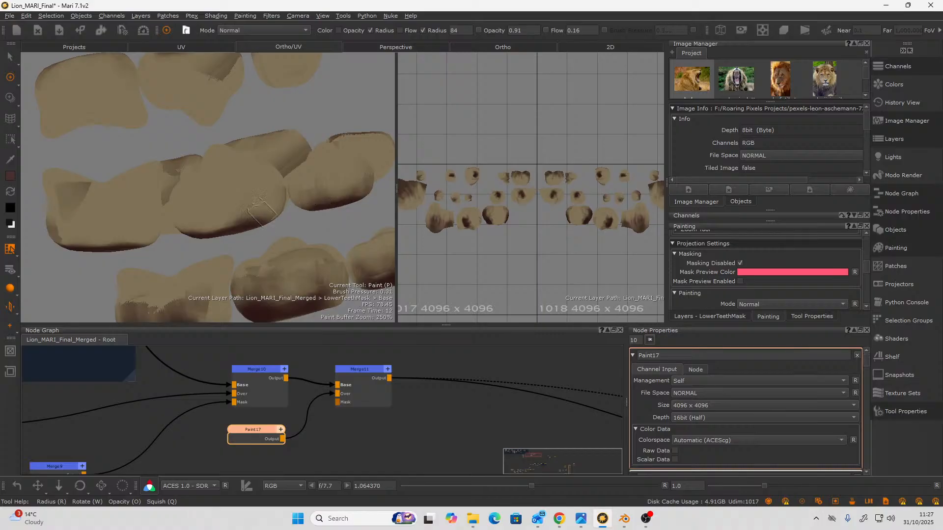
left_click_drag(180, 212, 187, 235)
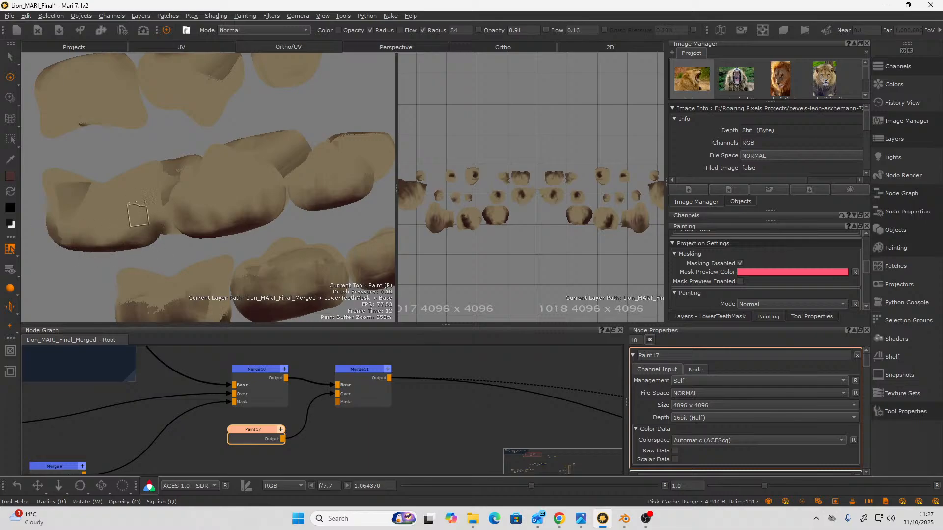
mouse_move(299, 113)
left_mouse_down("alt")
mouse_move(322, 140)
mouse_move(373, 122)
mouse_move(292, 209)
mouse_move(320, 267)
mouse_move(212, 138)
left_mouse_up("alt")
mouse_move(162, 63)
left_mouse_down()
mouse_move(175, 89)
mouse_move(164, 67)
mouse_move(211, 94)
left_mouse_up()
mouse_move(314, 138)
left_mouse_down("alt")
mouse_move(235, 119)
mouse_move(224, 94)
left_mouse_up("alt")
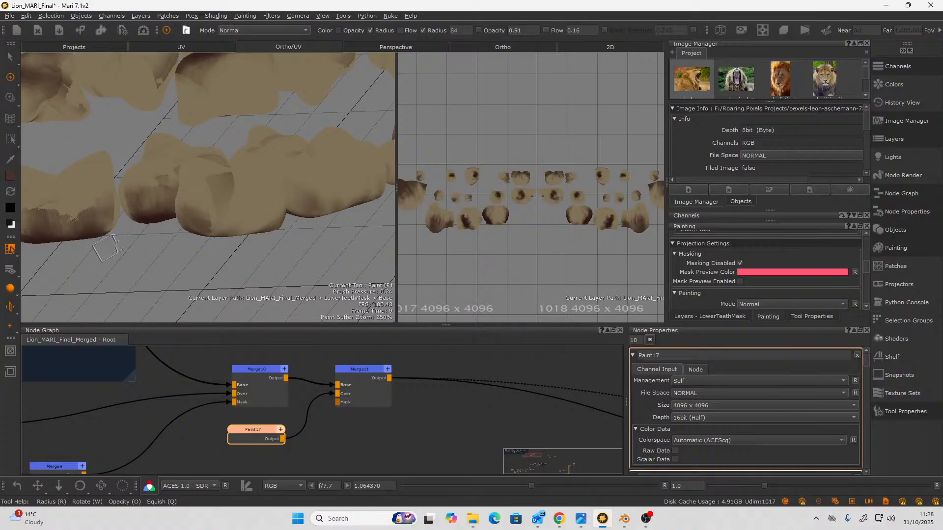
Paint soft brown shading into the crown hollows between the molars' cusps.
mouse_move(123, 228)
left_mouse_down("alt")
mouse_move(274, 267)
mouse_move(252, 243)
mouse_move(293, 208)
mouse_move(174, 208)
mouse_move(172, 190)
left_mouse_up("alt")
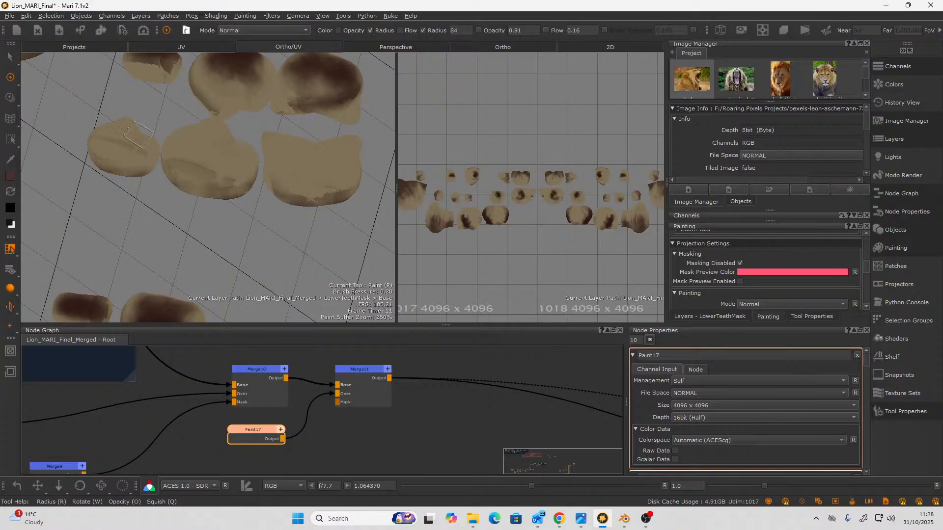
left_click_drag(219, 155, 217, 147)
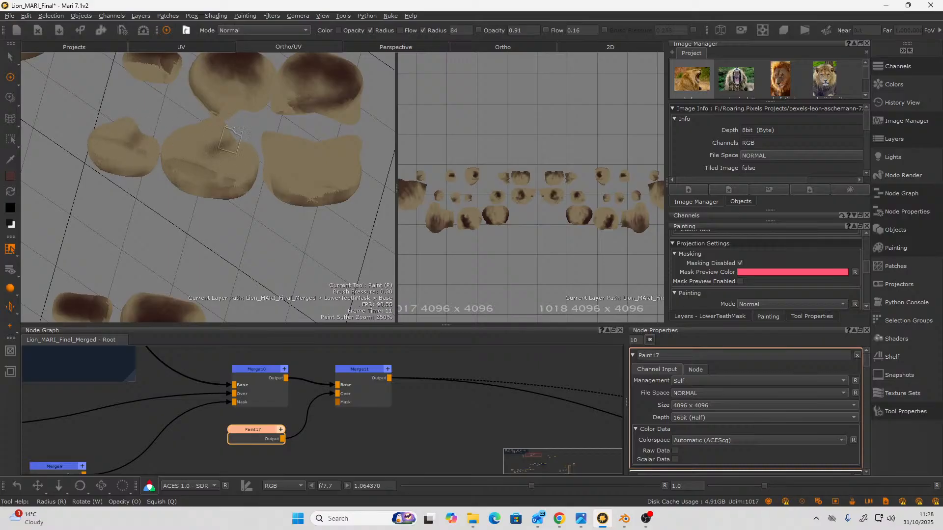
mouse_move(229, 210)
left_mouse_down("alt")
mouse_move(218, 211)
mouse_move(253, 204)
mouse_move(181, 261)
mouse_move(204, 186)
left_mouse_up("alt")
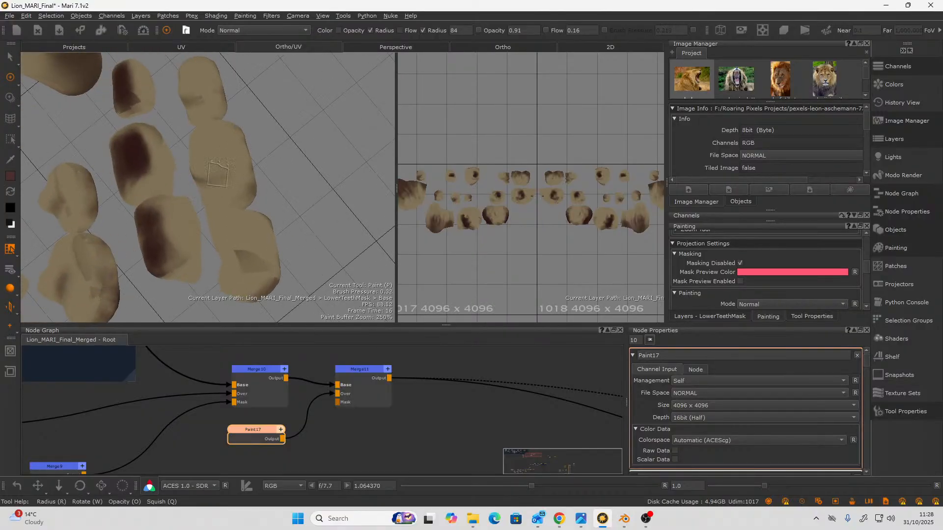
left_click_drag(250, 263, 221, 258)
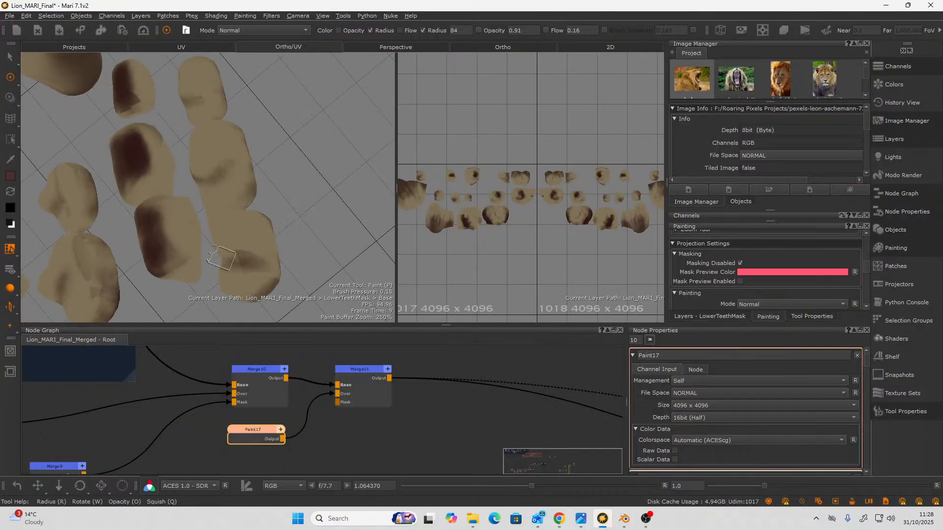
Deepen the dark brown shading in the notch between the rear molar's cusps.
left_click_drag(310, 225, 339, 212, "alt")
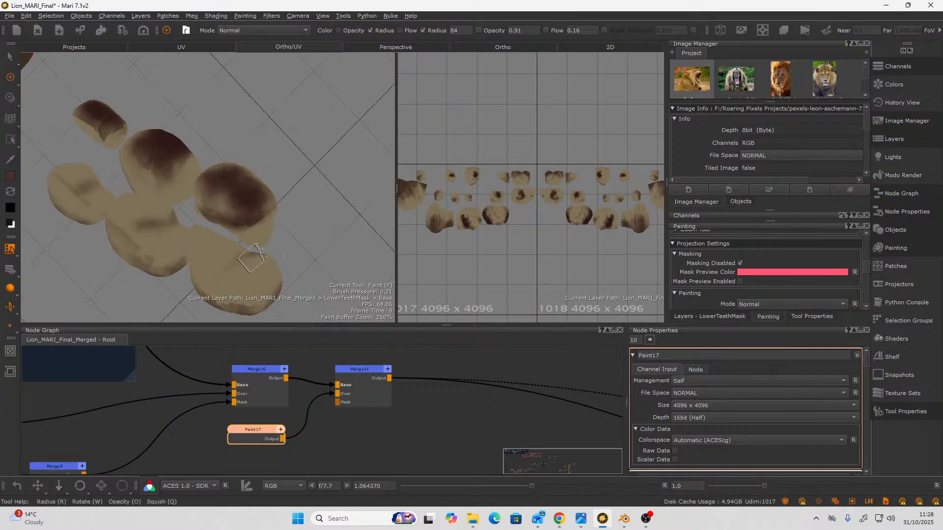
mouse_move(226, 262)
left_mouse_down()
mouse_move(238, 253)
mouse_move(223, 266)
left_mouse_up()
left_click_drag(318, 251, 345, 239, "alt")
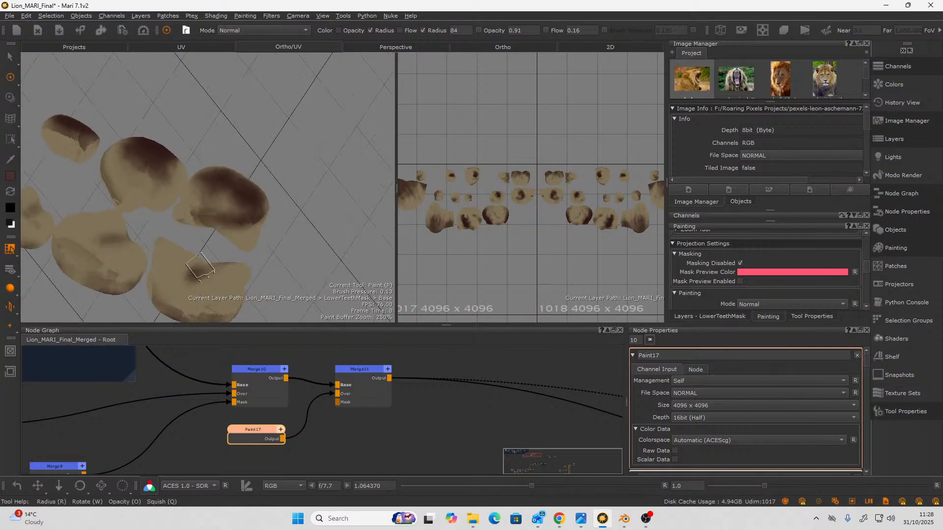
left_click_drag(199, 268, 199, 259)
mouse_move(247, 195)
left_mouse_down()
mouse_move(327, 210)
mouse_move(322, 228)
mouse_move(305, 227)
left_mouse_up()
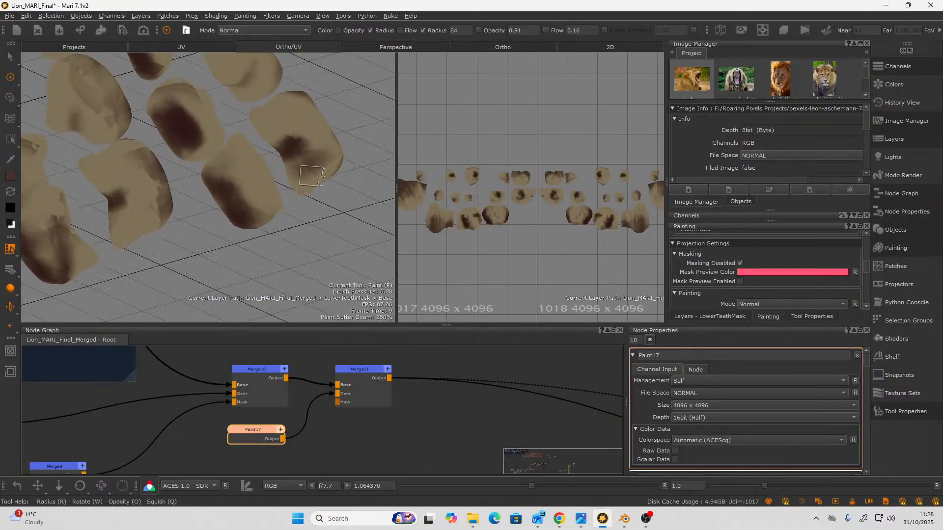
Extend the dark reddish-brown root shading around the remaining faces and upper edges of the three upper molars.
mouse_move(217, 261)
left_mouse_down("alt")
mouse_move(255, 187)
mouse_move(297, 184)
mouse_move(304, 196)
mouse_move(280, 175)
mouse_move(242, 181)
mouse_move(201, 199)
mouse_move(189, 226)
mouse_move(236, 198)
left_mouse_up("alt")
mouse_move(251, 233)
left_mouse_down("alt")
mouse_move(237, 177)
mouse_move(190, 177)
mouse_move(293, 200)
mouse_move(185, 176)
mouse_move(199, 157)
mouse_move(217, 159)
mouse_move(245, 133)
left_mouse_up("alt")
left_click_drag(305, 117, 295, 94, "alt")
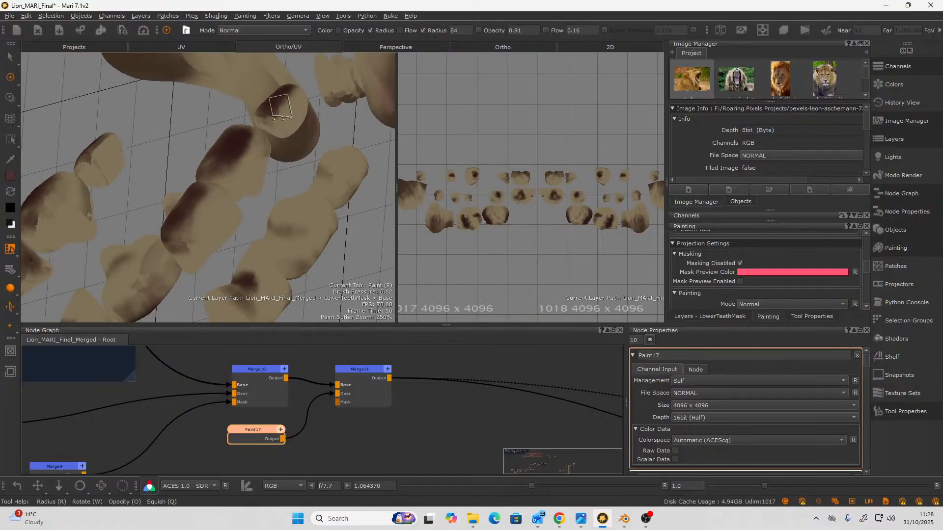
mouse_move(150, 139)
left_mouse_down("alt")
mouse_move(227, 122)
mouse_move(191, 144)
left_mouse_up("alt")
left_click_drag(58, 190, 61, 187)
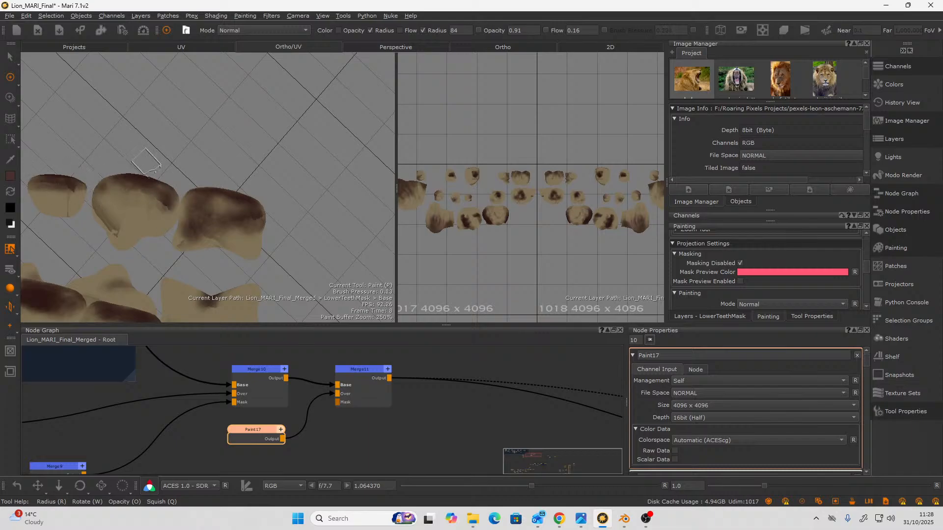
mouse_move(206, 156)
left_mouse_down("alt")
mouse_move(215, 178)
mouse_move(129, 182)
left_mouse_up("alt")
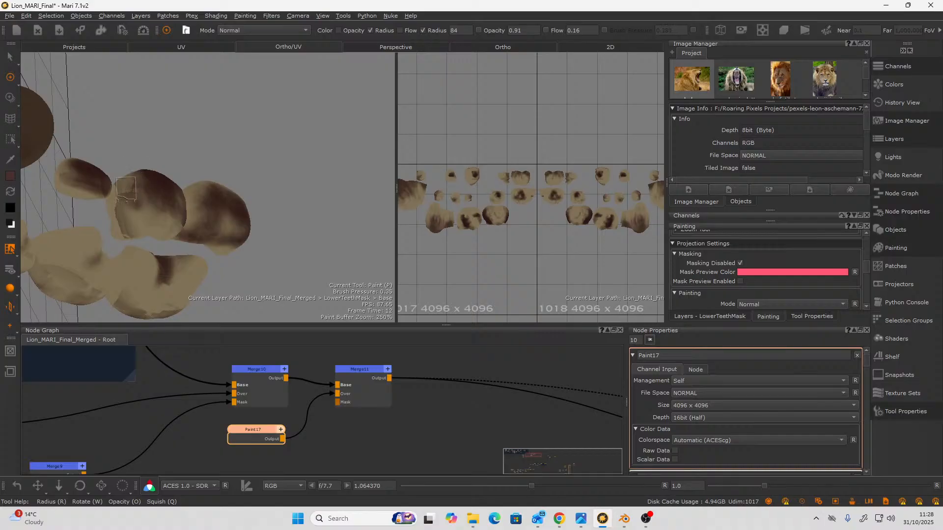
mouse_move(181, 147)
left_mouse_down("alt")
mouse_move(152, 171)
mouse_move(132, 204)
left_mouse_up("alt")
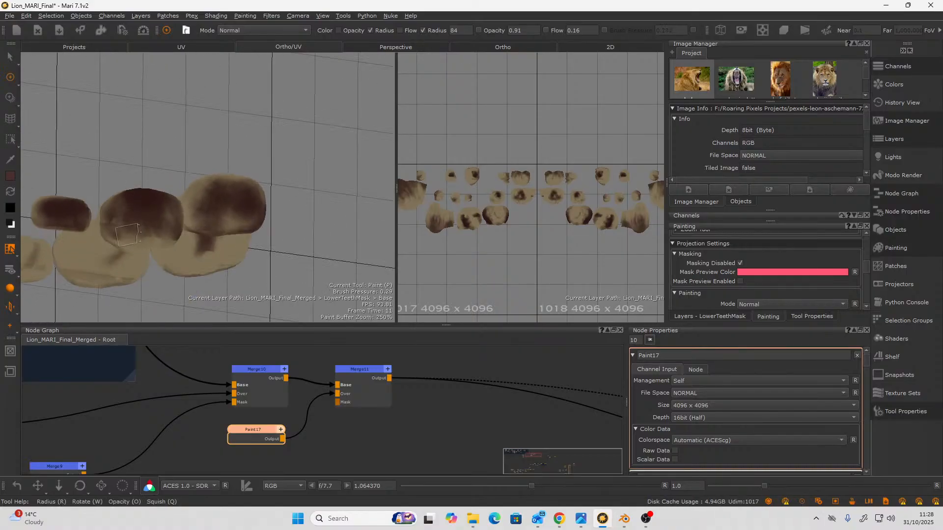
mouse_move(147, 238)
left_mouse_down("alt")
mouse_move(160, 143)
mouse_move(166, 197)
left_mouse_up("alt")
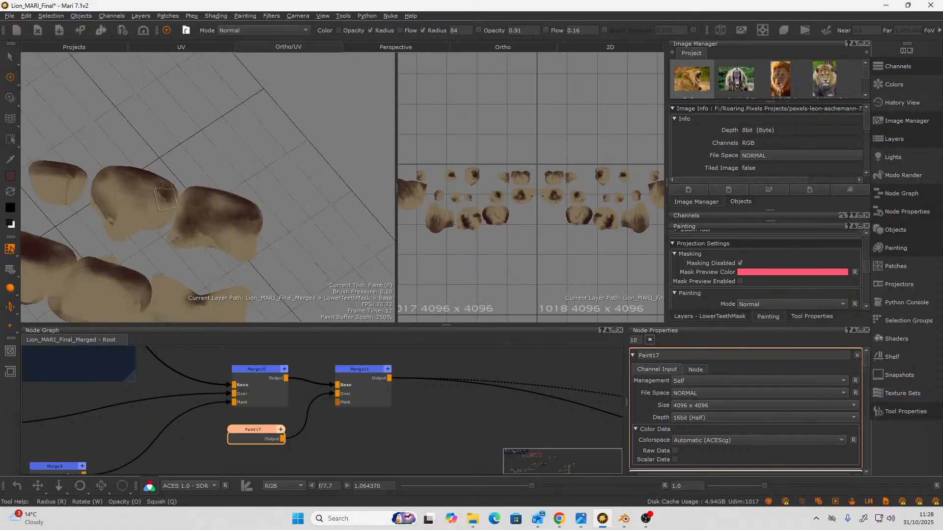
Deepen the dark reddish-brown shading on the roots of the upper incisors.
mouse_move(189, 158)
left_mouse_down("alt")
mouse_move(316, 149)
mouse_move(290, 146)
left_mouse_up("alt")
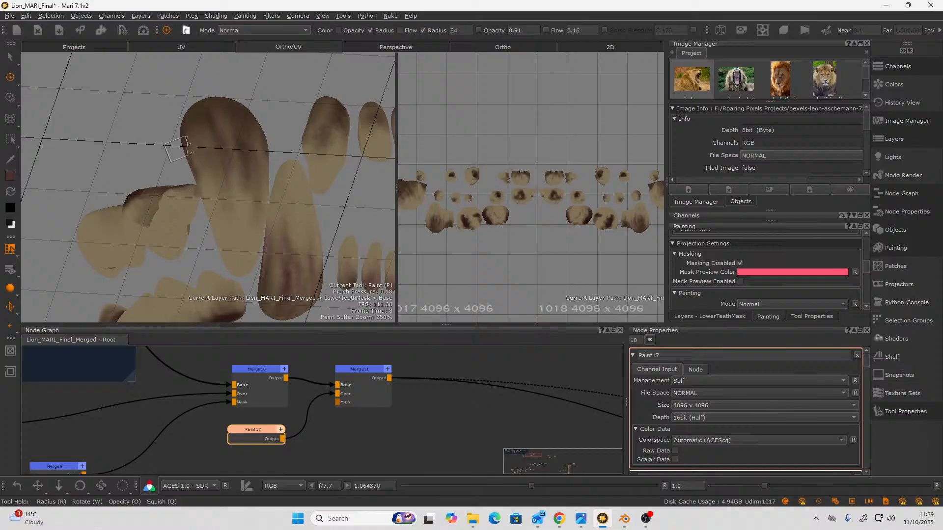
right_click_drag(185, 146, 171, 146, "alt")
mouse_move(171, 146)
left_mouse_down("alt")
mouse_move(139, 153)
mouse_move(128, 172)
mouse_move(219, 169)
mouse_move(337, 235)
mouse_move(357, 217)
mouse_move(215, 208)
mouse_move(276, 227)
mouse_move(289, 216)
mouse_move(346, 221)
mouse_move(248, 199)
mouse_move(269, 206)
left_mouse_up("alt")
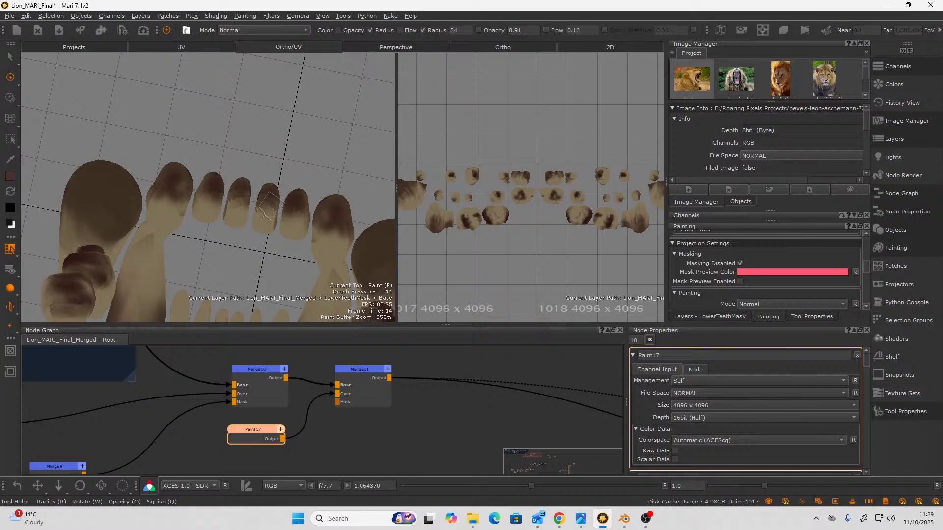
mouse_move(275, 156)
left_mouse_down("alt")
mouse_move(213, 145)
mouse_move(278, 141)
mouse_move(194, 196)
left_mouse_up("alt")
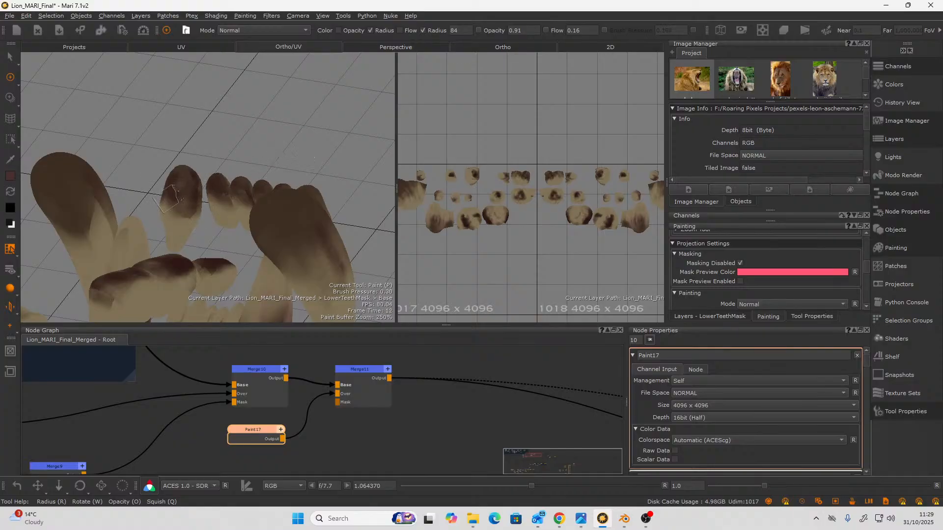
mouse_move(170, 197)
left_mouse_down("alt")
mouse_move(207, 151)
mouse_move(183, 147)
mouse_move(237, 206)
left_mouse_up("alt")
mouse_move(240, 136)
left_mouse_down("alt")
mouse_move(181, 157)
mouse_move(93, 168)
mouse_move(105, 160)
mouse_move(219, 167)
left_mouse_up("alt")
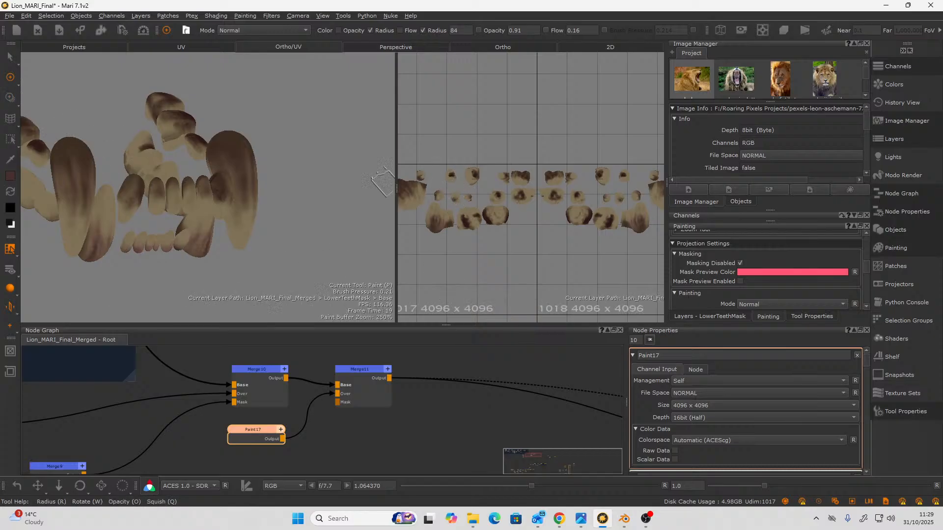
left_click_drag(303, 187, 491, 172, "alt")
Change the foreground paint colour to a lighter, muted reddish brown at intensity 0.5.
left_click_drag(211, 204, 162, 210, "alt")
mouse_move(326, 129)
right_mouse_down("alt")
mouse_move(305, 197)
mouse_move(345, 132)
mouse_move(287, 198)
right_mouse_up("alt")
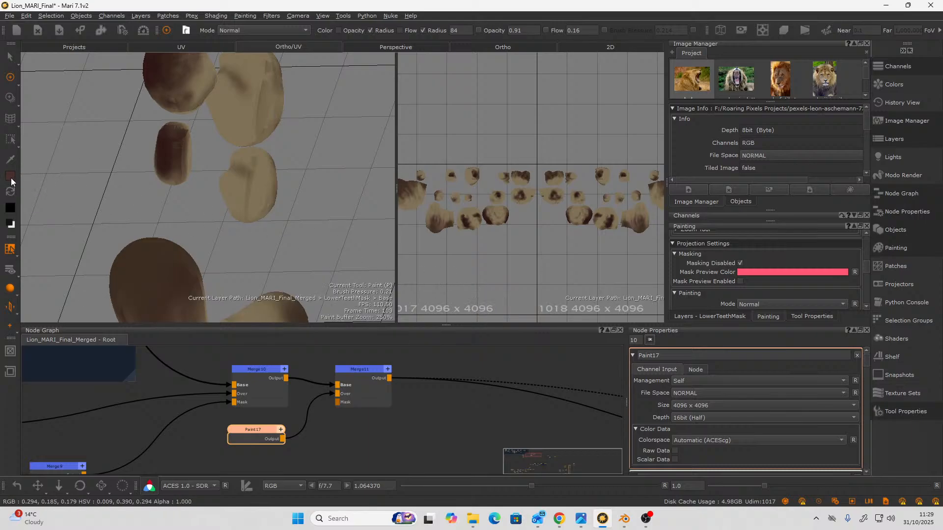
left_click(10, 175)
left_click(527, 327)
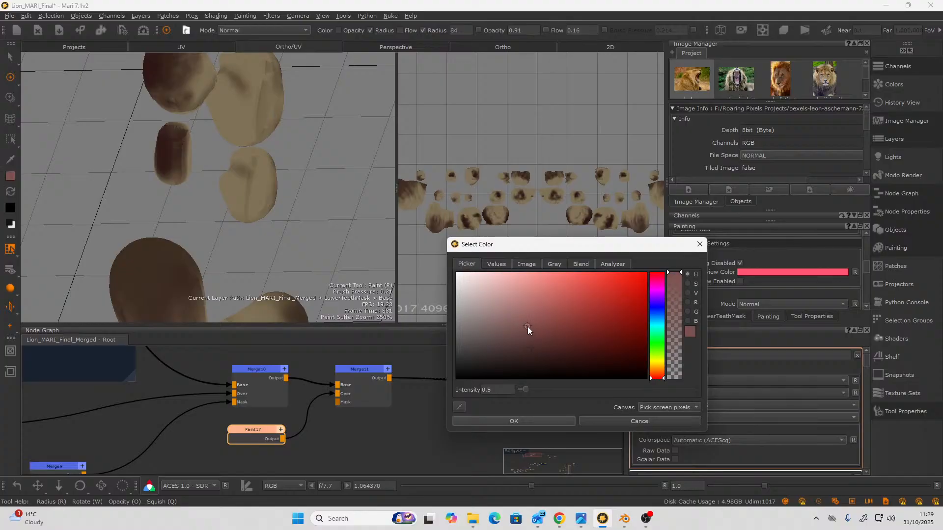
left_click(661, 376)
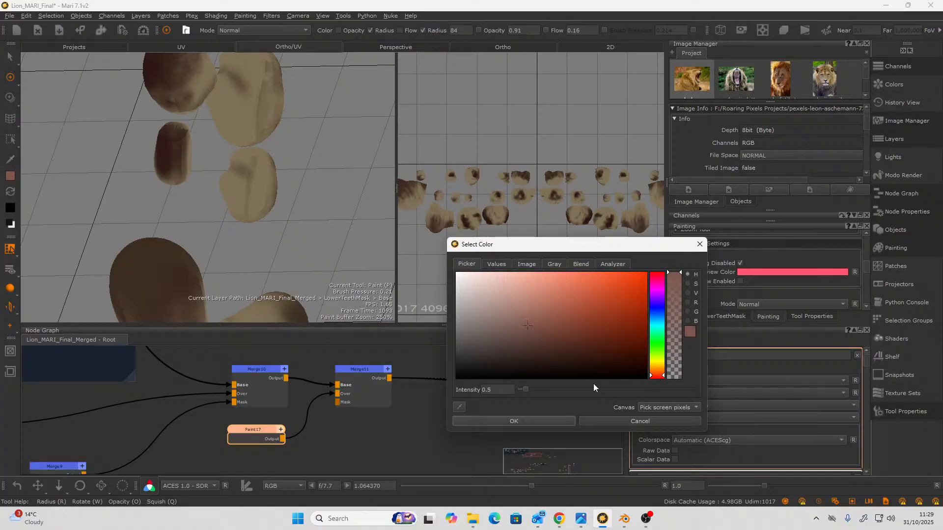
left_click(536, 421)
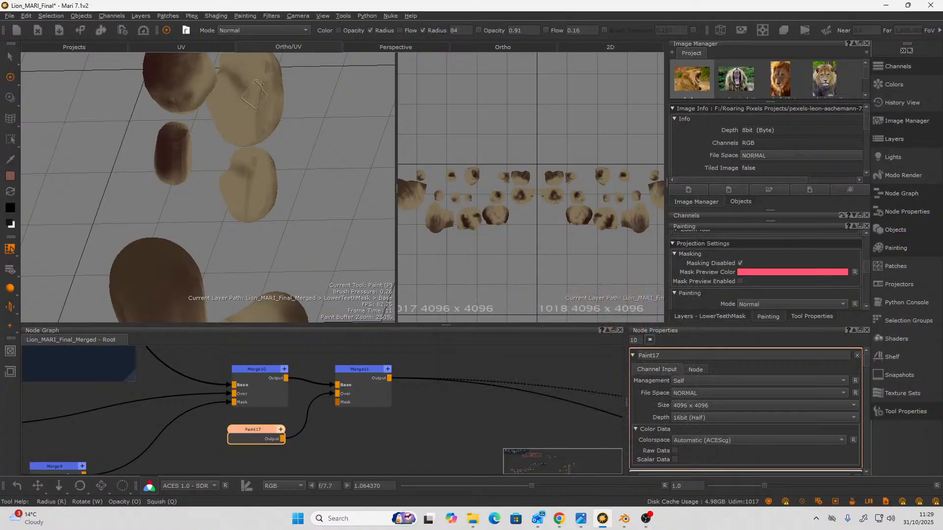
Brush soft reddish tint onto the crowns and base edges of the lower molars.
left_click_drag(258, 78, 266, 88)
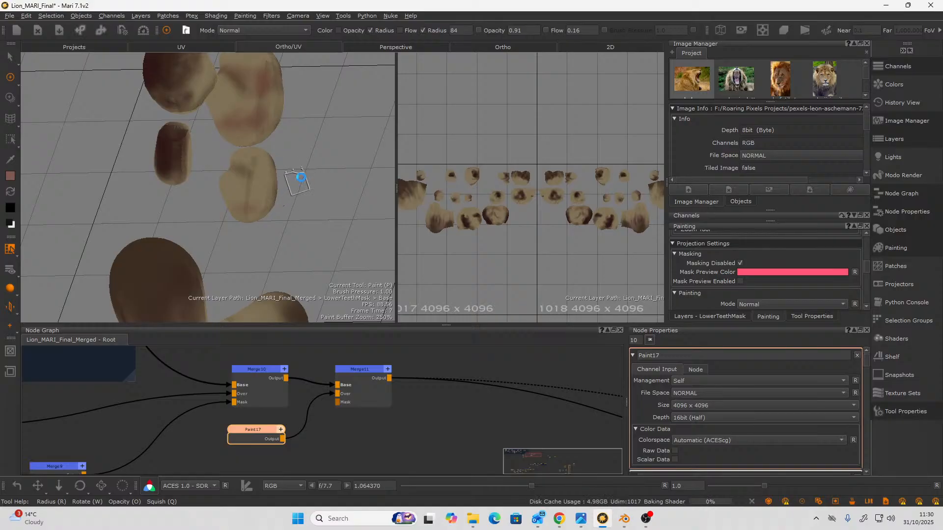
mouse_move(300, 178)
left_mouse_down("alt")
mouse_move(285, 170)
mouse_move(268, 178)
mouse_move(303, 190)
mouse_move(172, 230)
mouse_move(87, 216)
left_mouse_up("alt")
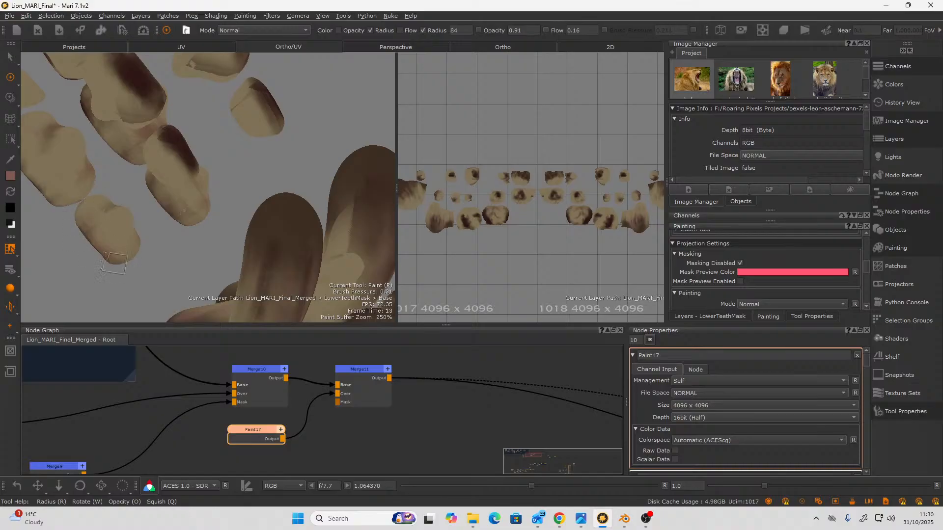
mouse_move(106, 275)
left_mouse_down("alt")
mouse_move(80, 246)
mouse_move(94, 246)
left_mouse_up("alt")
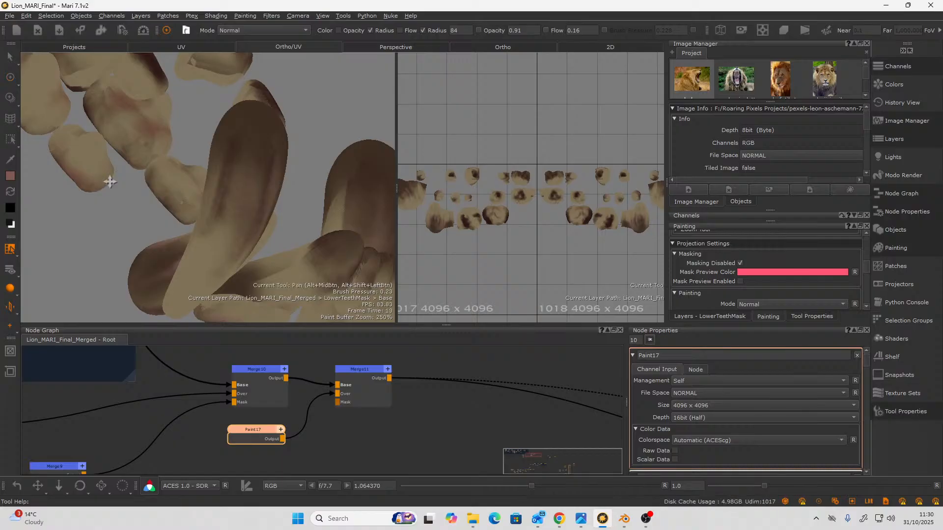
left_click_drag(109, 182, 87, 227, "alt")
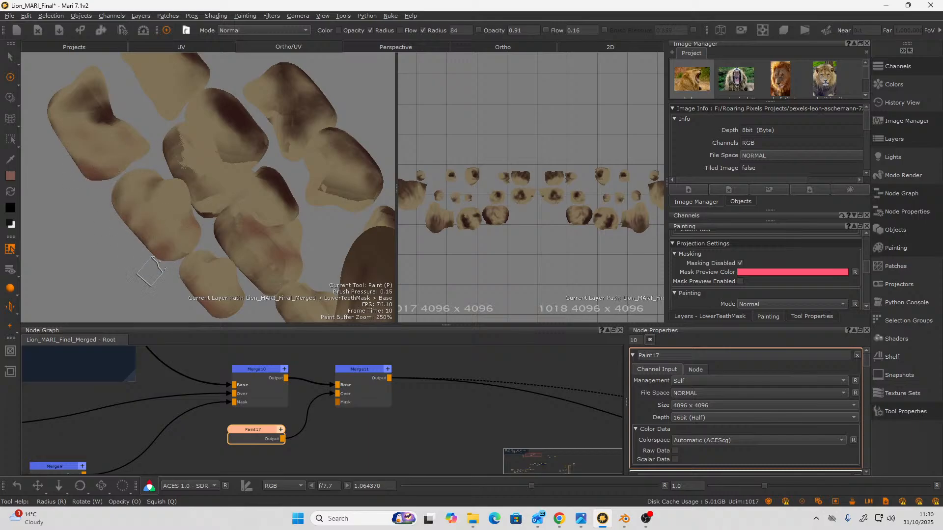
mouse_move(131, 248)
left_mouse_down("alt")
mouse_move(69, 253)
mouse_move(132, 254)
mouse_move(143, 269)
mouse_move(189, 167)
left_mouse_up("alt")
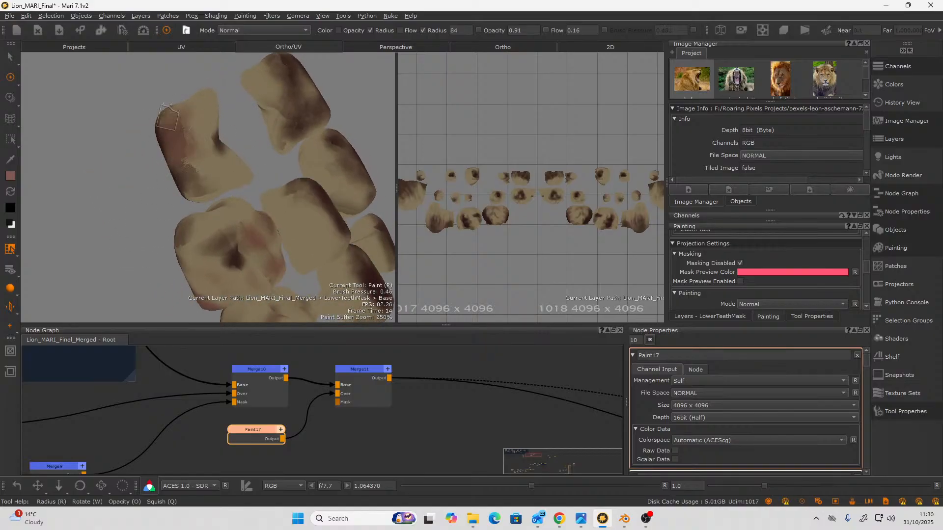
Tint the rear lower molar's outer edge and central hollow, plus the neighbouring molar's base, with soft reddish strokes.
mouse_move(167, 118)
left_mouse_down()
mouse_move(167, 165)
mouse_move(188, 206)
left_mouse_up()
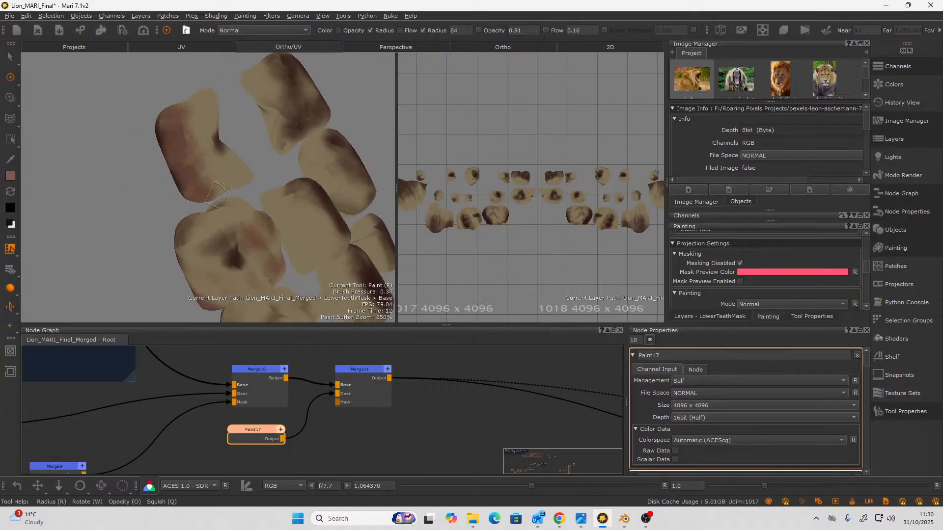
mouse_move(121, 168)
left_mouse_down("alt")
mouse_move(53, 173)
mouse_move(211, 125)
mouse_move(208, 135)
left_mouse_up("alt")
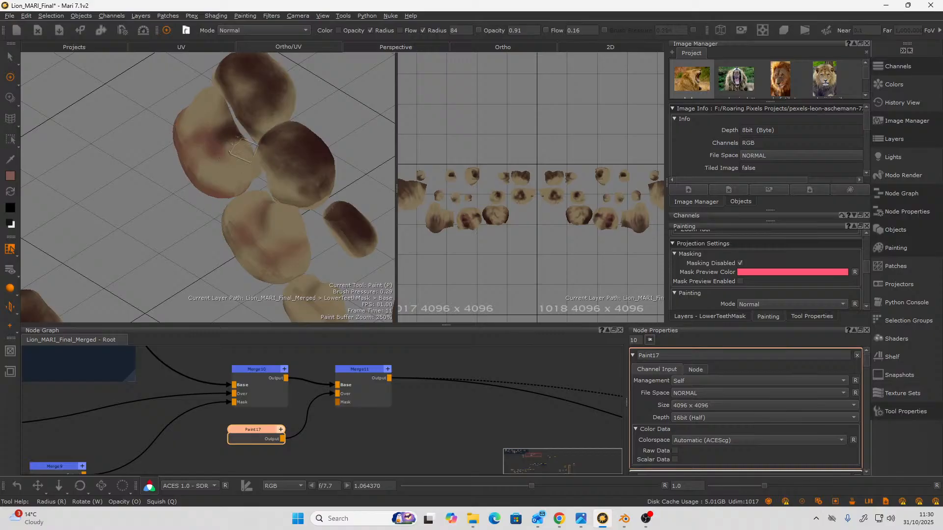
mouse_move(199, 159)
left_mouse_down("alt")
mouse_move(110, 172)
mouse_move(274, 151)
mouse_move(216, 129)
mouse_move(210, 154)
left_mouse_up("alt")
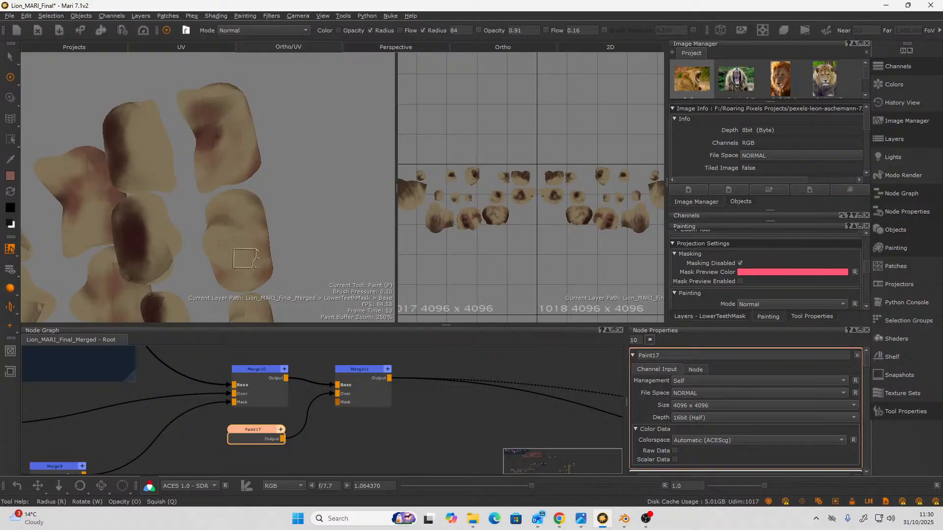
left_click_drag(245, 256, 261, 268)
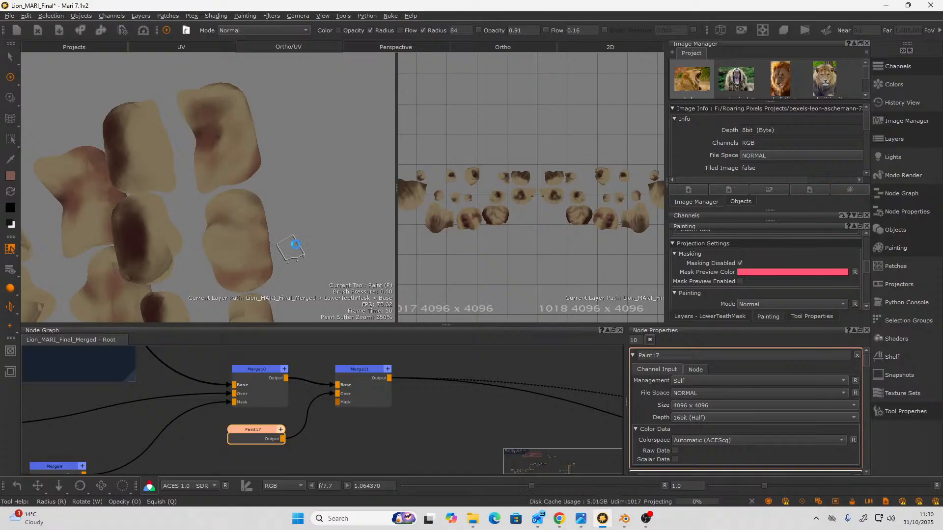
Extend the reddish tint along the side face of the middle lower molar and towards the small front one.
mouse_move(243, 218)
left_mouse_down("alt")
mouse_move(337, 168)
mouse_move(343, 217)
mouse_move(364, 206)
mouse_move(237, 261)
left_mouse_up("alt")
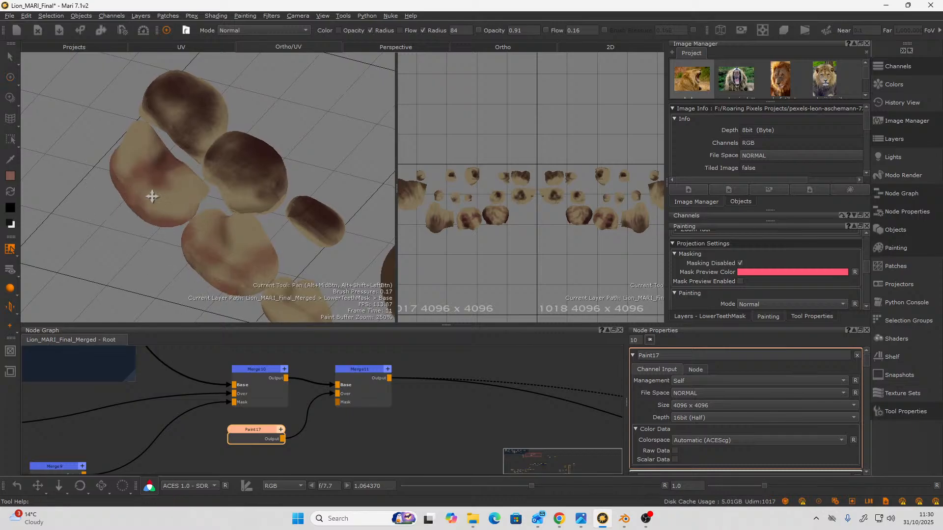
left_click_drag(151, 193, 158, 210, "alt")
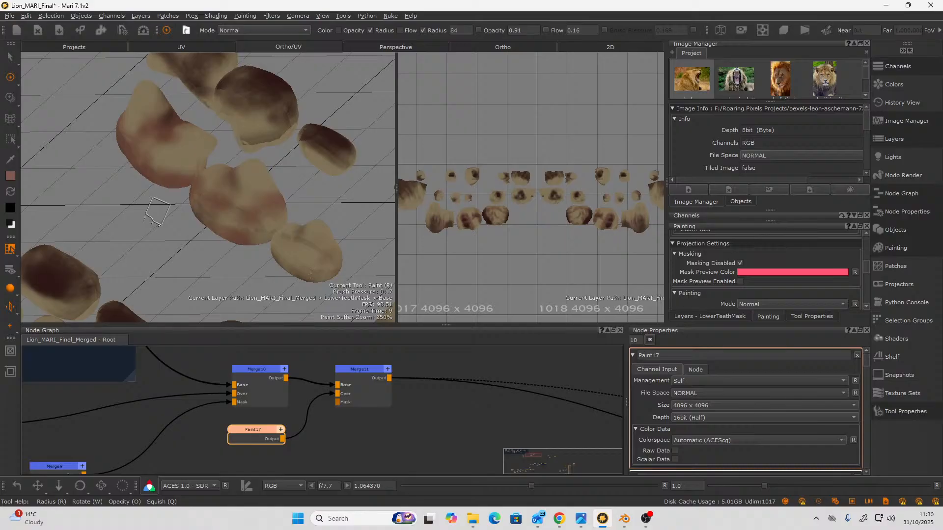
left_click_drag(261, 241, 285, 231)
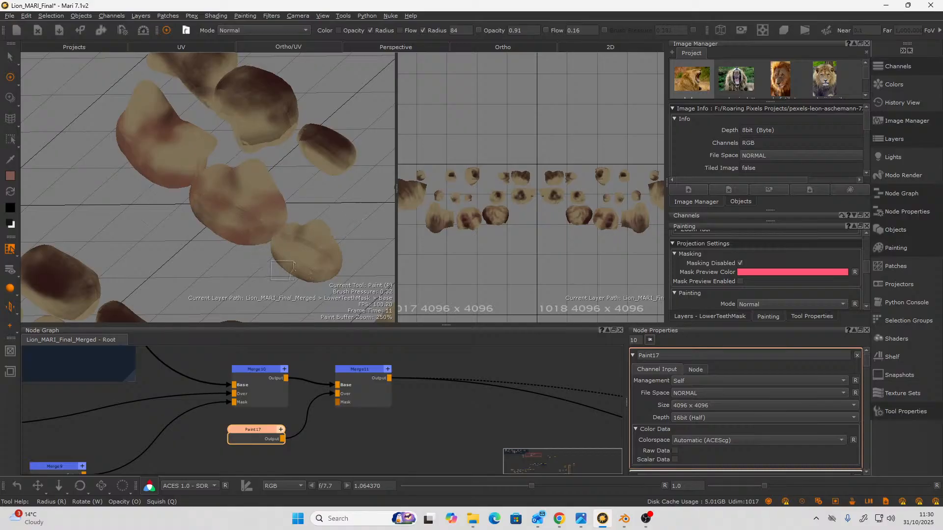
Brush reddish tint over the roots and side faces of the front and middle upper molars.
left_click_drag(352, 198, 337, 171, "alt")
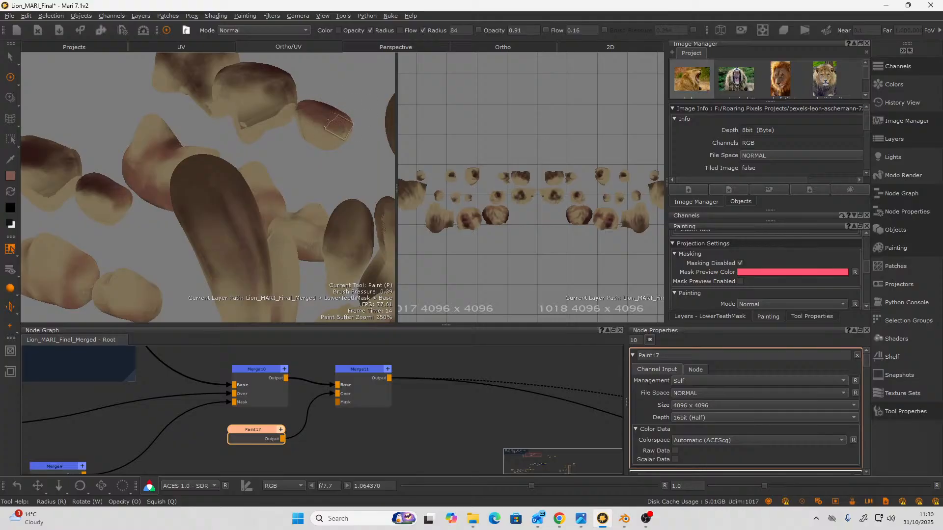
left_click_drag(243, 102, 238, 83)
mouse_move(272, 149)
left_mouse_down("alt")
mouse_move(305, 137)
mouse_move(276, 137)
mouse_move(265, 149)
left_mouse_up("alt")
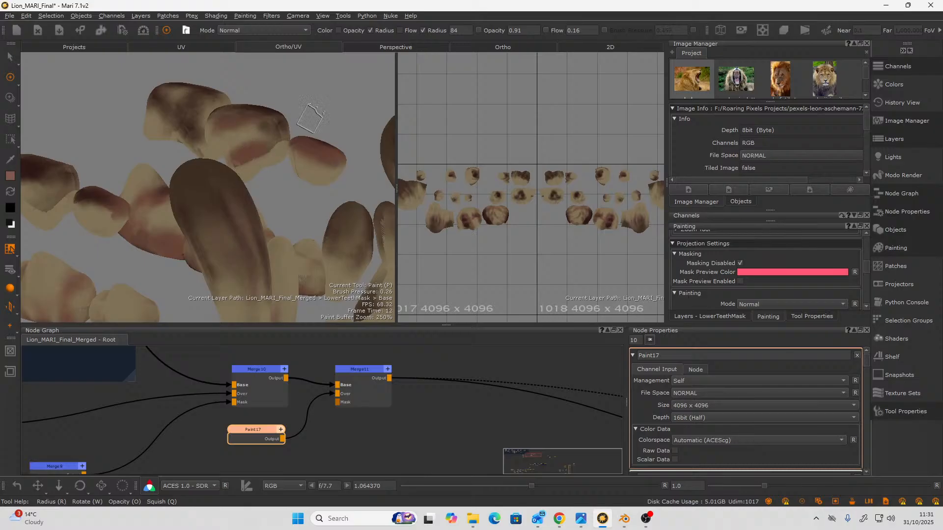
left_click_drag(311, 117, 270, 148, "alt")
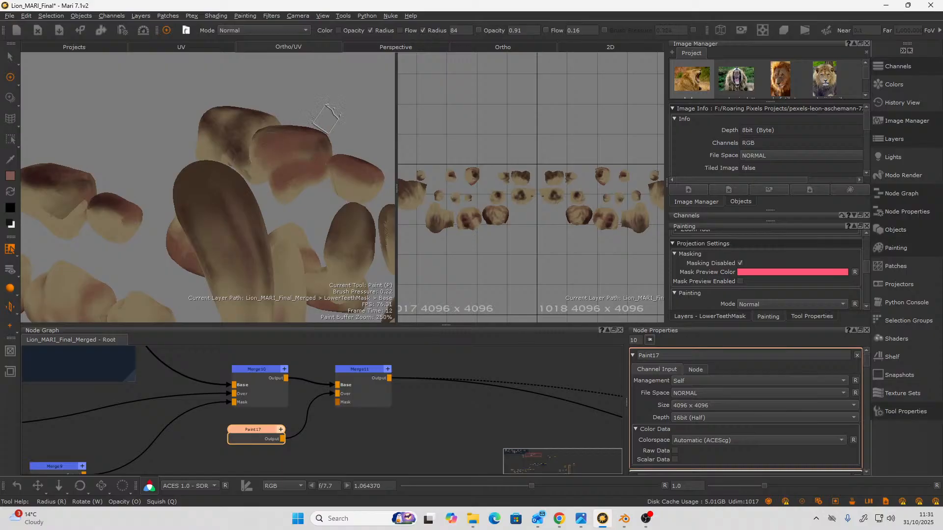
Blend subtle reddish tint into the brown root shading of the canines and neighbouring upper molars.
mouse_move(329, 115)
left_mouse_down("alt")
mouse_move(265, 121)
mouse_move(320, 122)
mouse_move(245, 138)
mouse_move(232, 189)
mouse_move(196, 211)
mouse_move(231, 186)
left_mouse_up("alt")
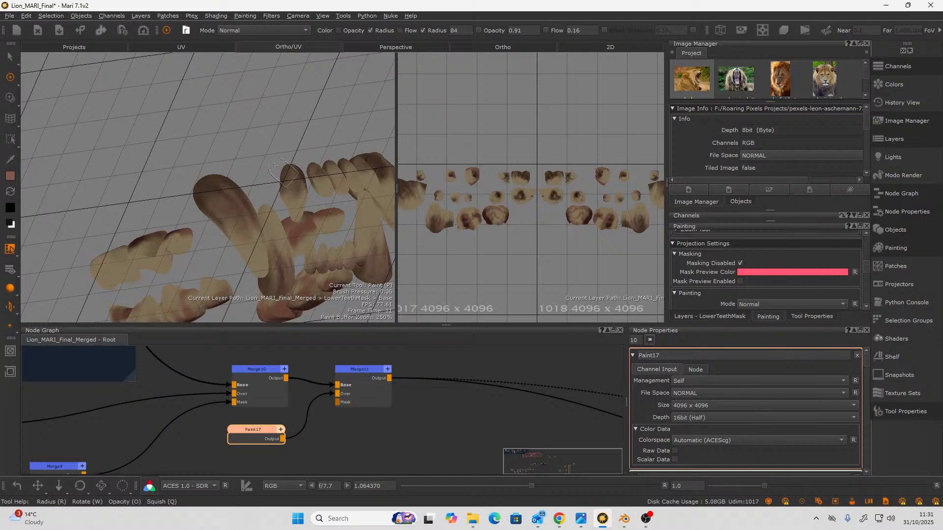
left_click_drag(243, 147, 221, 226, "alt")
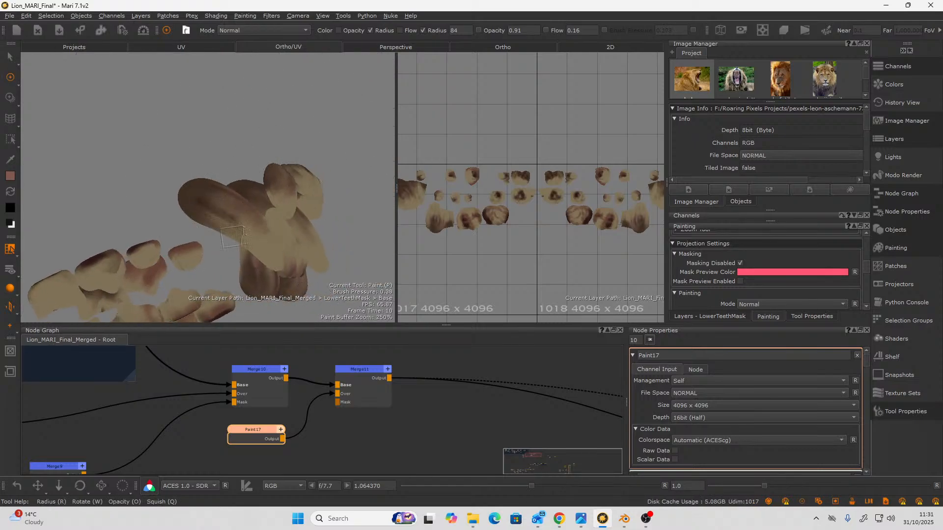
mouse_move(164, 152)
left_mouse_down("alt")
mouse_move(221, 152)
mouse_move(240, 132)
mouse_move(254, 143)
mouse_move(195, 202)
left_mouse_up("alt")
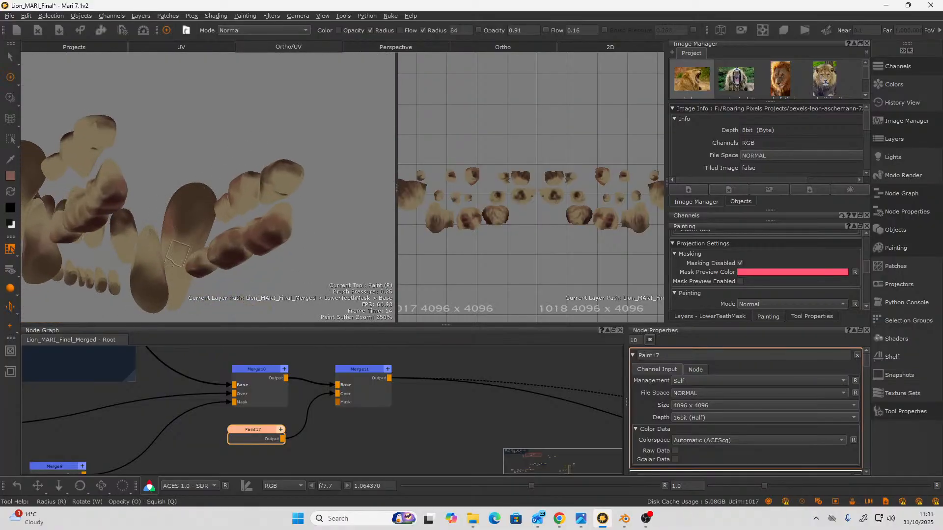
left_click_drag(249, 151, 174, 283, "alt")
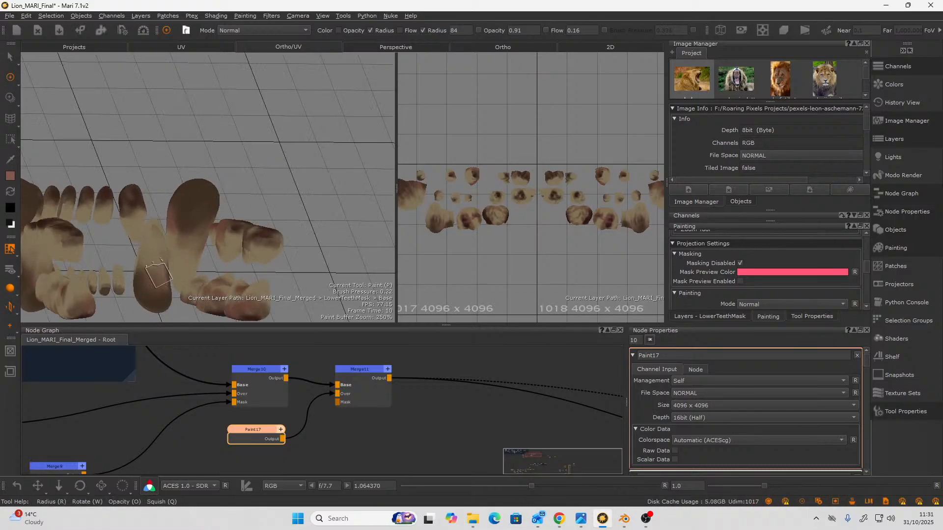
mouse_move(186, 210)
left_mouse_down("alt")
mouse_move(234, 162)
mouse_move(253, 176)
mouse_move(123, 272)
left_mouse_up("alt")
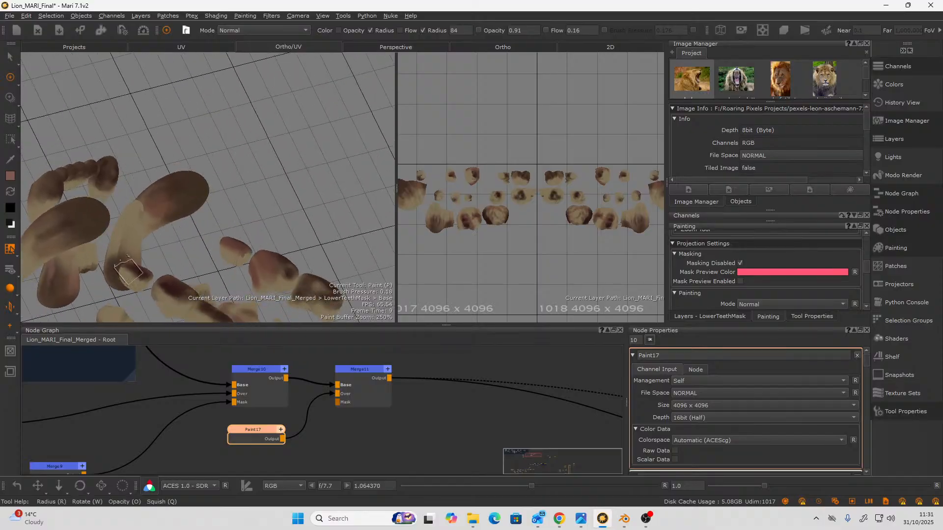
mouse_move(178, 143)
left_mouse_down("alt")
mouse_move(227, 153)
mouse_move(280, 143)
mouse_move(301, 152)
mouse_move(125, 151)
left_mouse_up("alt")
Paint soft reddish tint over the hard-edged brown roots of all six lower incisors.
mouse_move(126, 151)
right_mouse_down("alt")
mouse_move(137, 157)
mouse_move(183, 143)
mouse_move(105, 235)
mouse_move(319, 93)
right_mouse_up("alt")
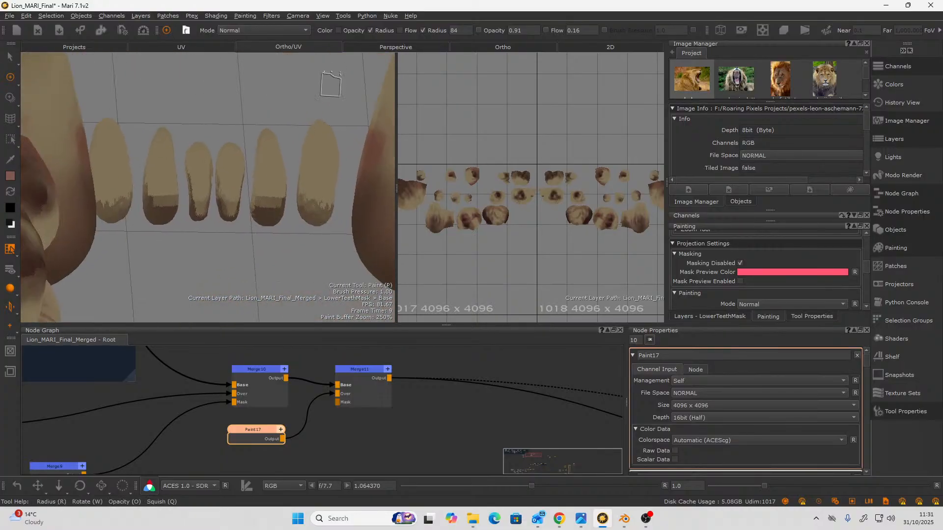
mouse_move(333, 218)
left_mouse_down()
mouse_move(315, 199)
mouse_move(321, 195)
left_mouse_up()
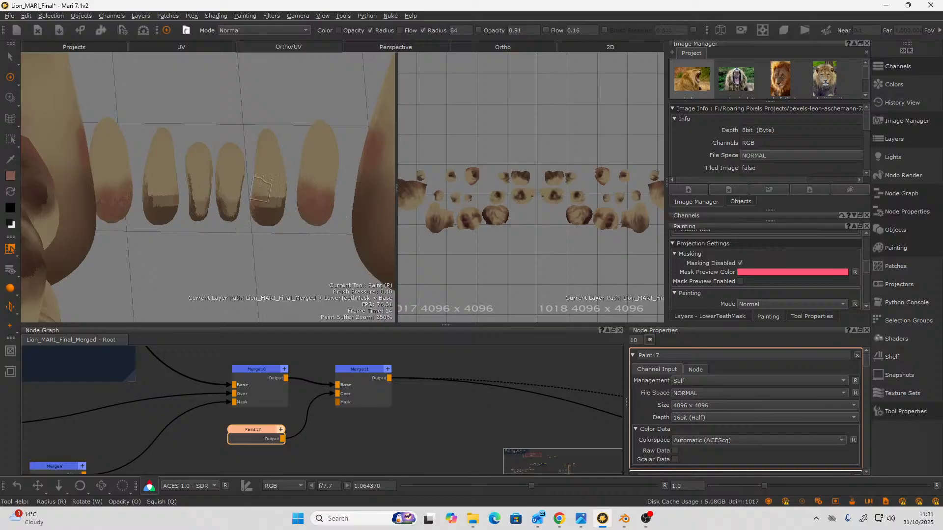
mouse_move(263, 189)
left_mouse_down()
mouse_move(268, 216)
mouse_move(275, 197)
mouse_move(233, 226)
mouse_move(229, 205)
left_mouse_up()
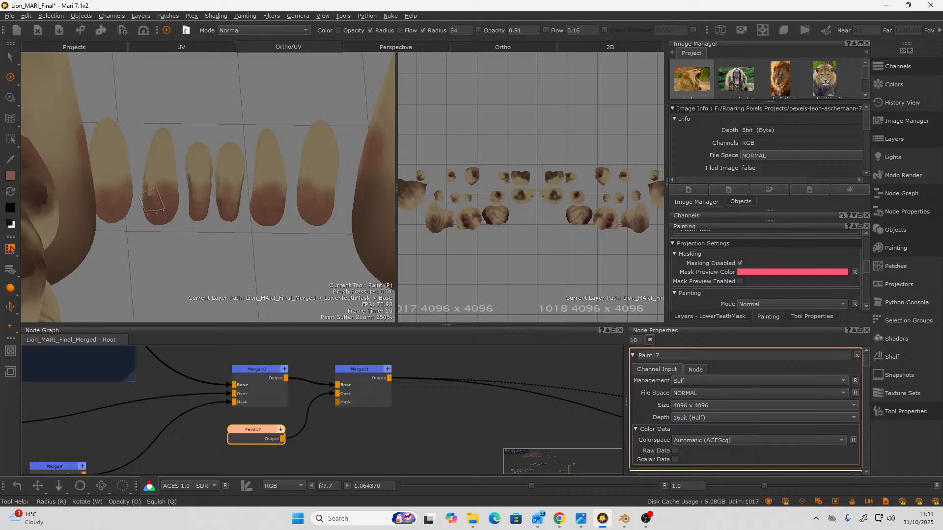
mouse_move(152, 201)
left_mouse_down()
mouse_move(148, 187)
mouse_move(155, 219)
left_mouse_up()
mouse_move(306, 223)
left_mouse_down()
mouse_move(325, 207)
mouse_move(310, 228)
left_mouse_up()
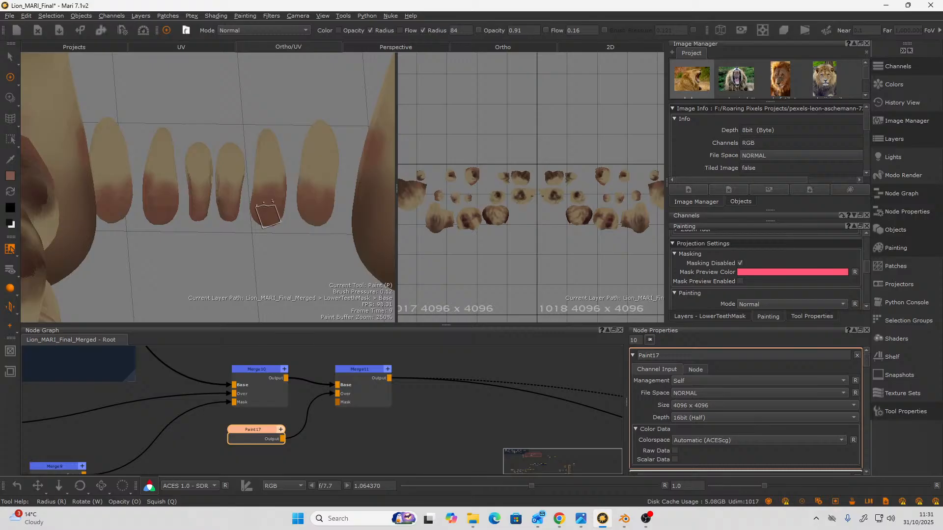
Enlarge the brush radius to 147 and tint the root of one lower canine reddish.
middle_click_drag(282, 122, 345, 138, "alt")
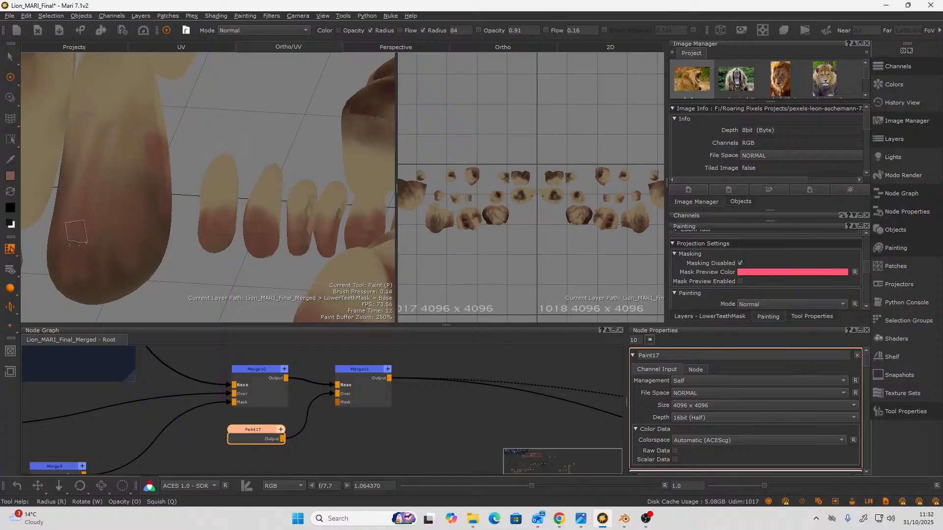
key("r")
mouse_move(127, 259)
left_mouse_down()
mouse_move(147, 259)
mouse_move(80, 278)
mouse_move(141, 255)
mouse_move(91, 260)
left_mouse_up()
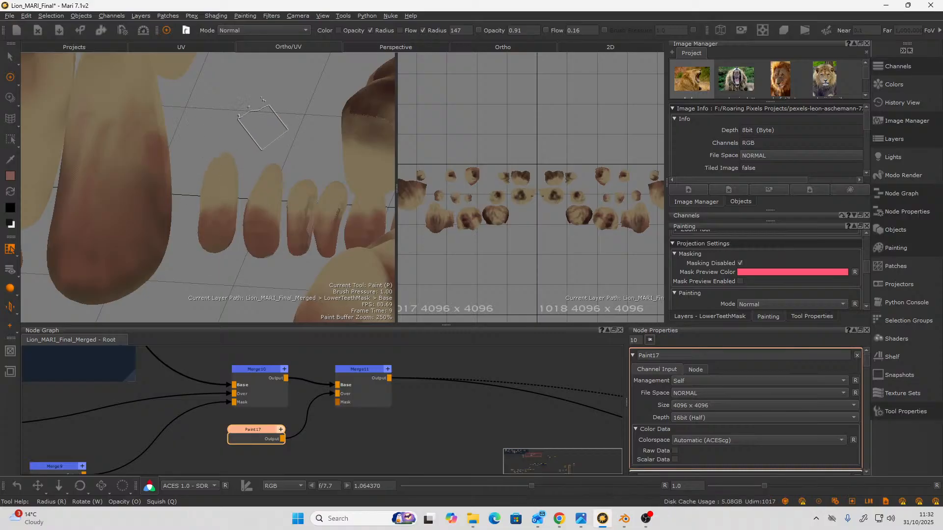
Tint the opposite lower canine's root with broad reddish strokes and bake the paint.
mouse_move(261, 131)
left_mouse_down("alt")
mouse_move(193, 133)
mouse_move(139, 116)
mouse_move(122, 138)
left_mouse_up("alt")
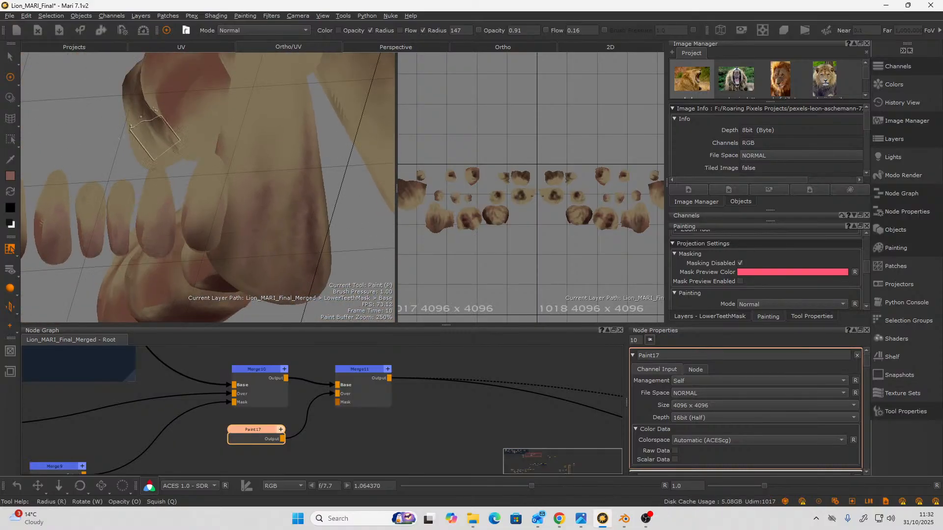
left_click_drag(316, 210, 307, 276)
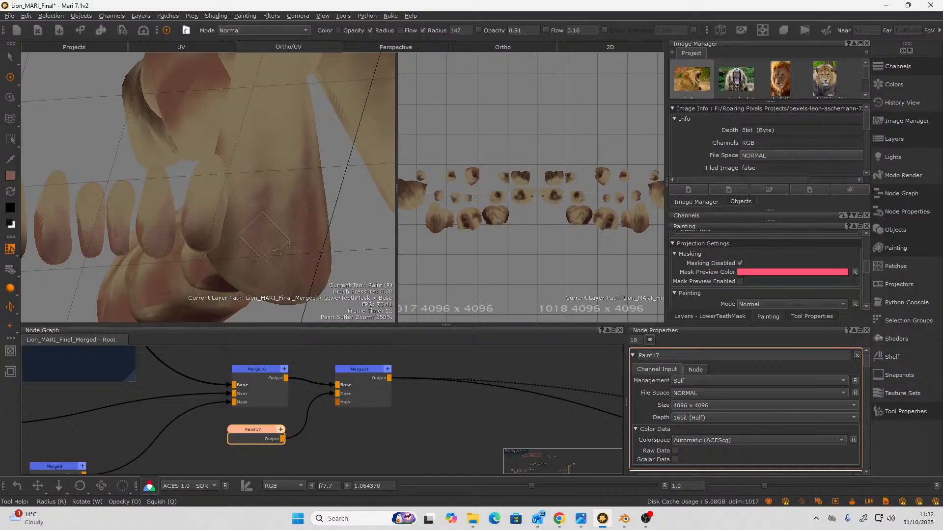
left_click_drag(266, 235, 248, 237)
mouse_move(156, 290)
left_mouse_down()
mouse_move(150, 297)
mouse_move(220, 287)
left_mouse_up()
key("b")
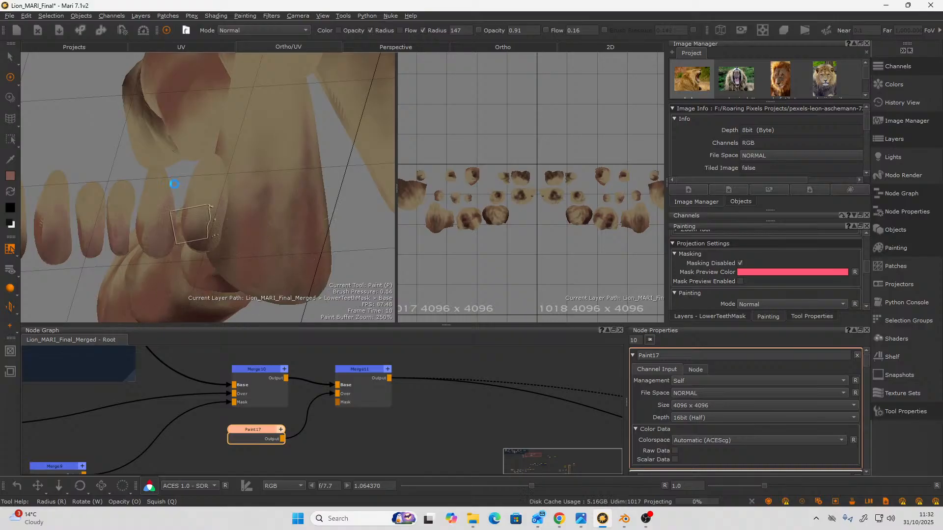
mouse_move(174, 183)
left_mouse_down("alt")
mouse_move(14, 248)
mouse_move(259, 181)
mouse_move(214, 184)
left_mouse_up("alt")
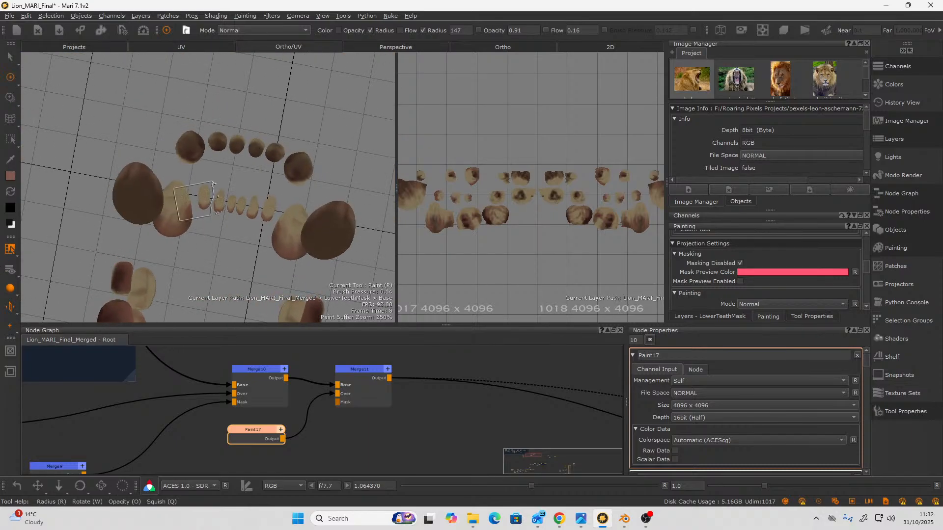
Set the foreground paint colour to a pale greyish beige with an intensity of 0.628 and switch back to the Paint tool.
right_click_drag(214, 184, 293, 207, "alt")
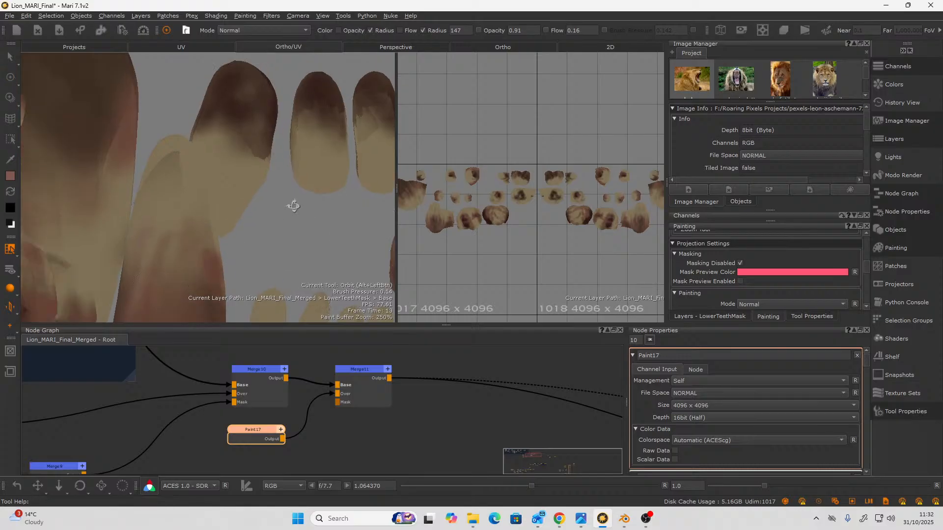
mouse_move(294, 206)
left_mouse_down("alt")
mouse_move(274, 221)
mouse_move(303, 196)
mouse_move(265, 235)
left_mouse_up("alt")
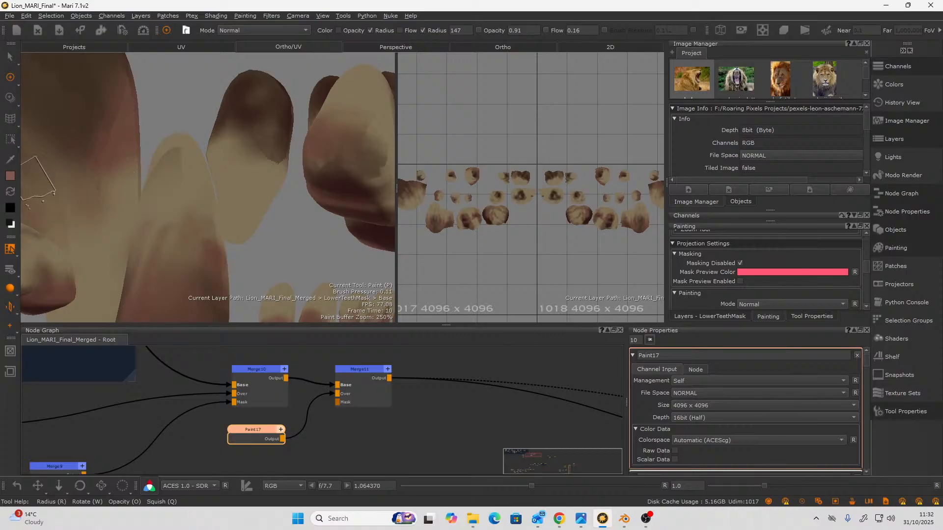
key("c")
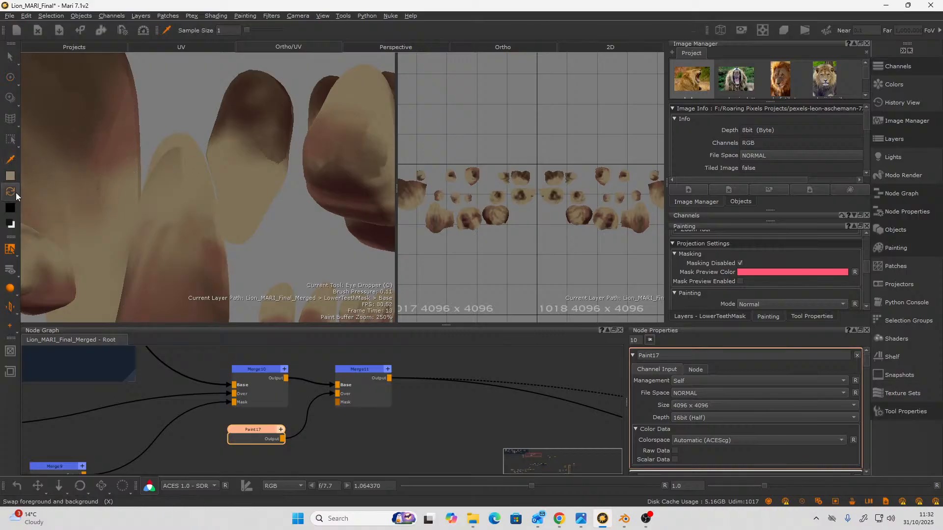
left_click(10, 175)
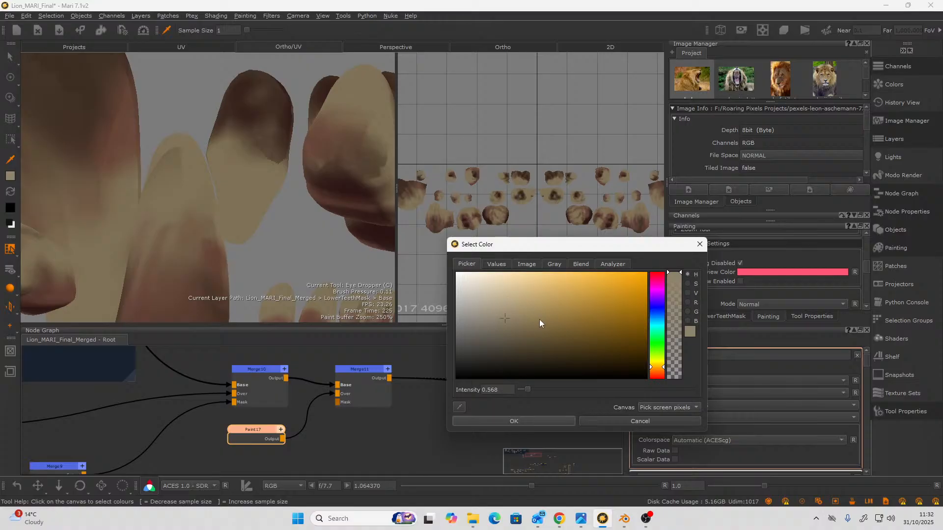
left_click(487, 300)
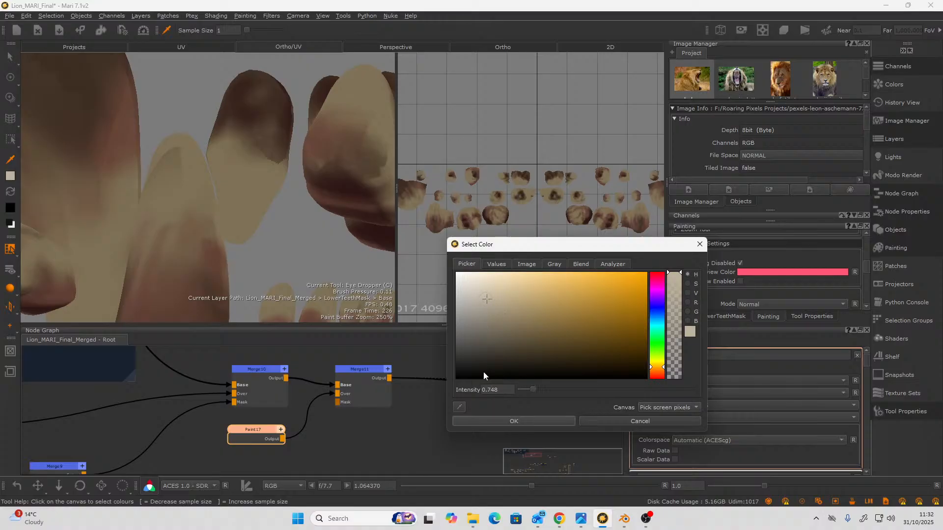
left_click(477, 312)
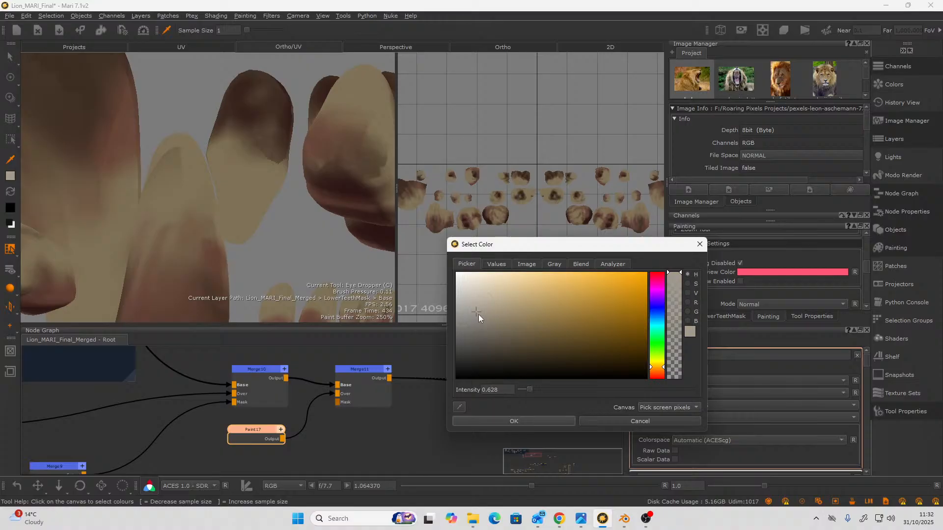
left_click(491, 420)
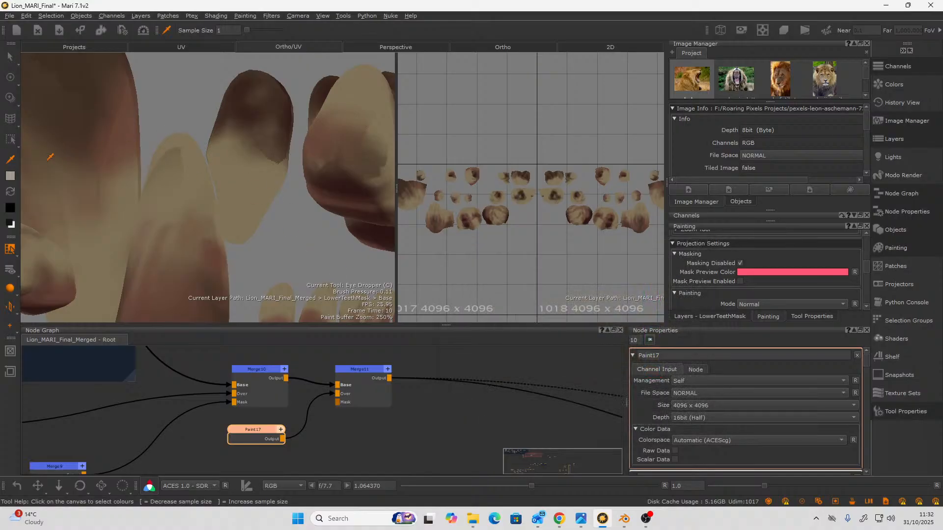
left_click(9, 77)
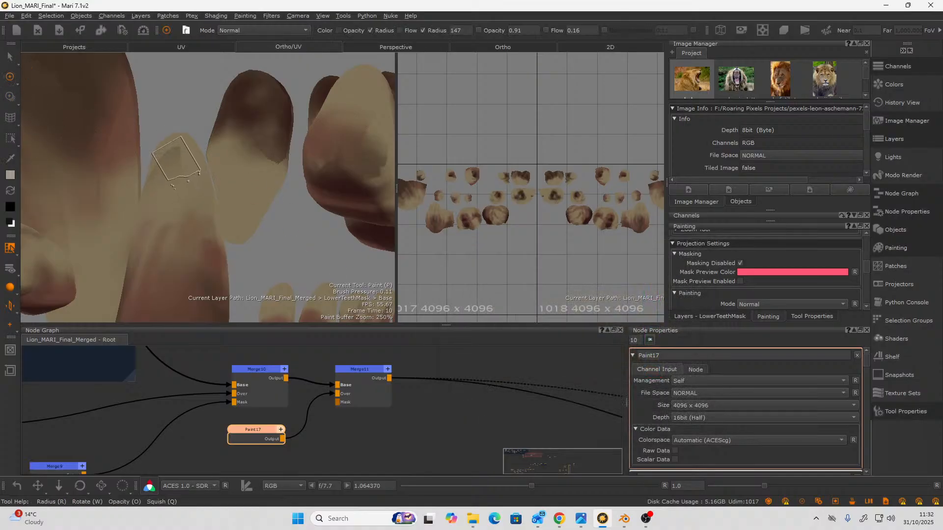
Browse the shelf's asset library and choose one of the Grunge_JF images.
key("shift+space")
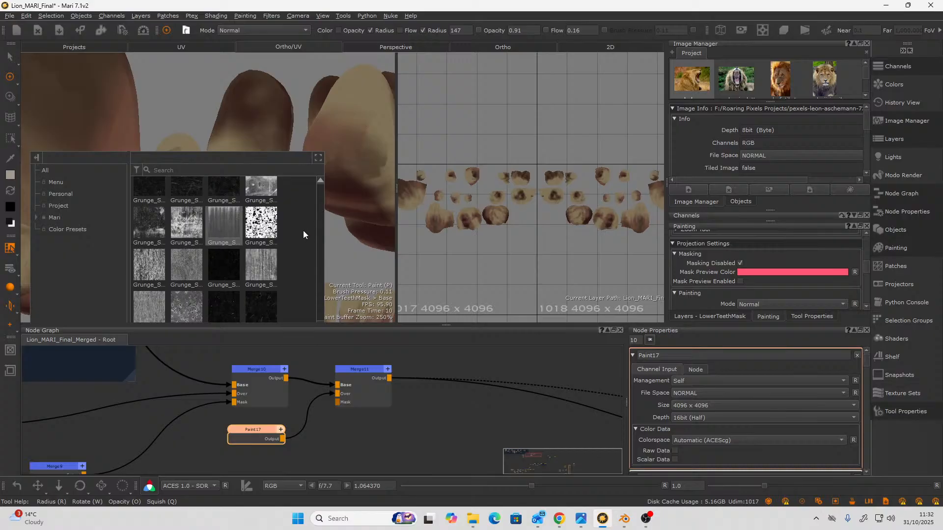
scroll(317, 227, "down", 3)
scroll(316, 222, "down", 5)
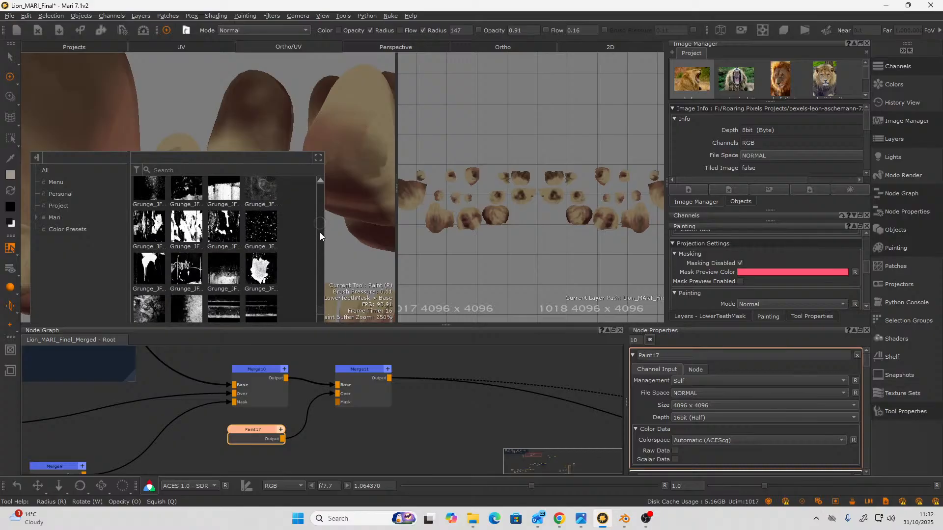
scroll(320, 215, "down", 5)
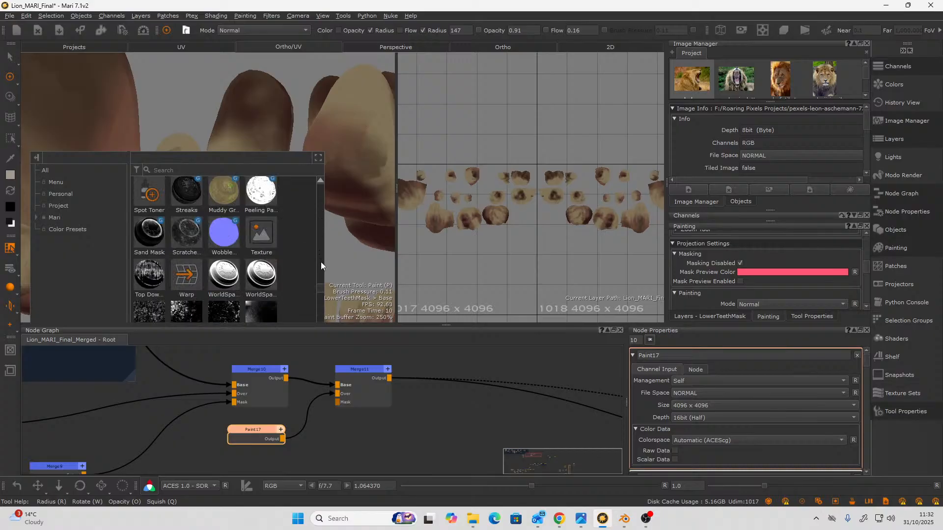
scroll(318, 297, "up", 3)
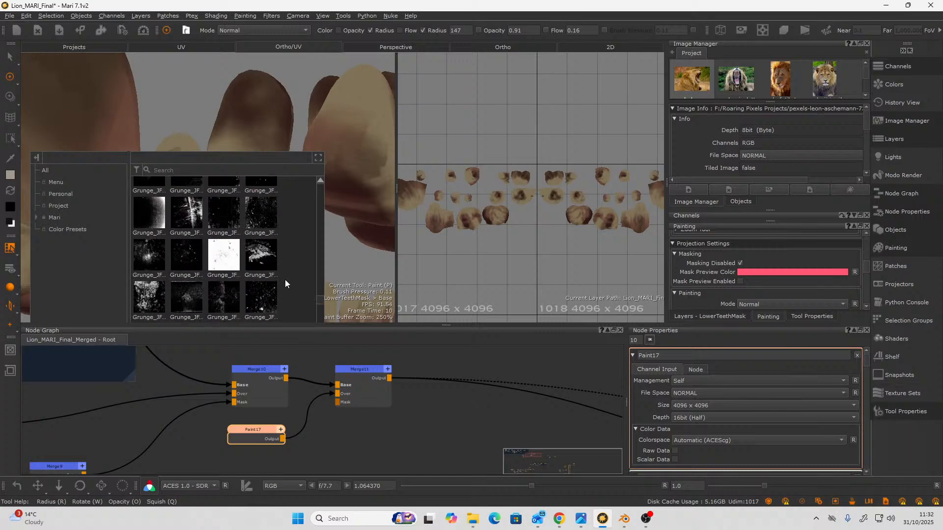
left_click(260, 258)
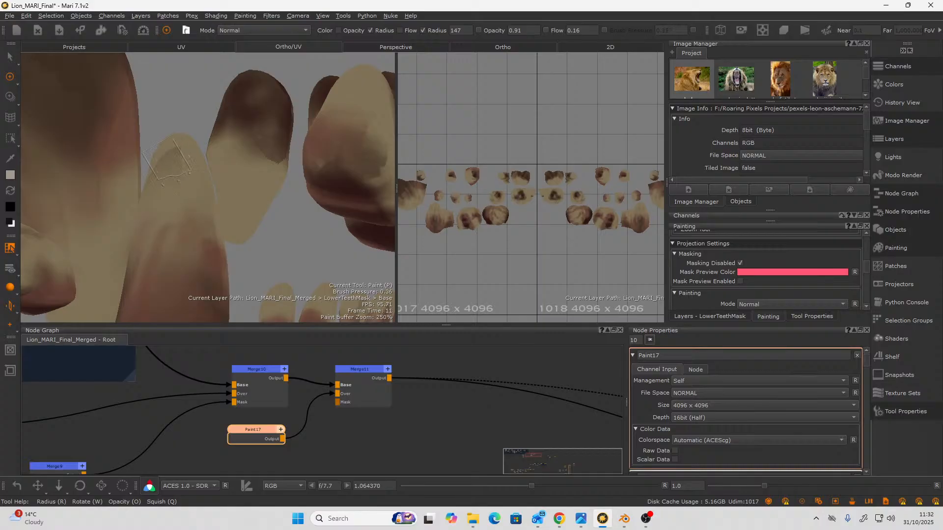
Paint a pale highlight over the tip of the lower canine and undo the last paint stroke.
left_click_drag(172, 164, 177, 139)
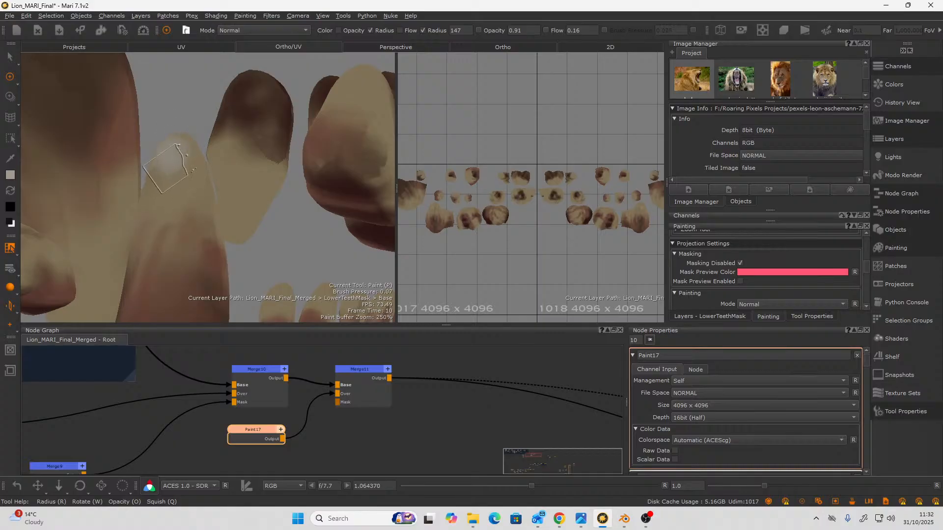
key("k")
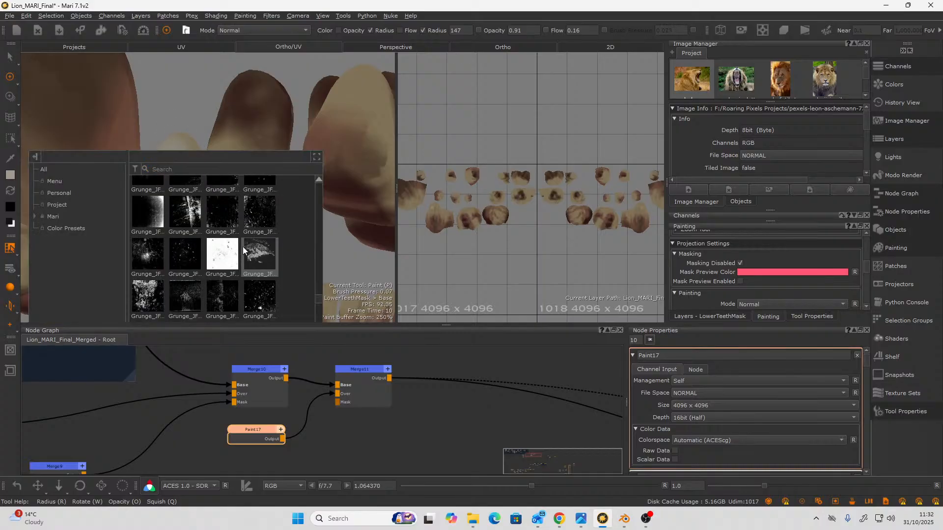
left_click(143, 293)
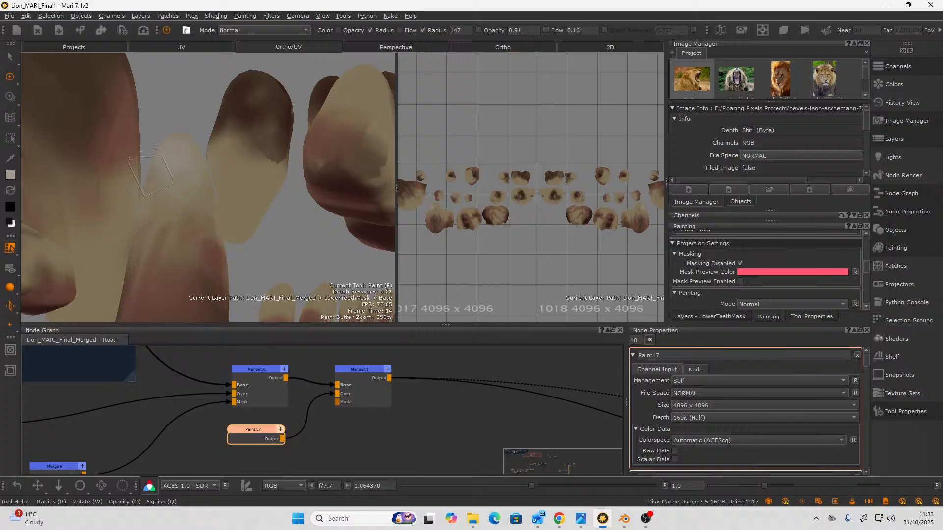
key("ctrl+z")
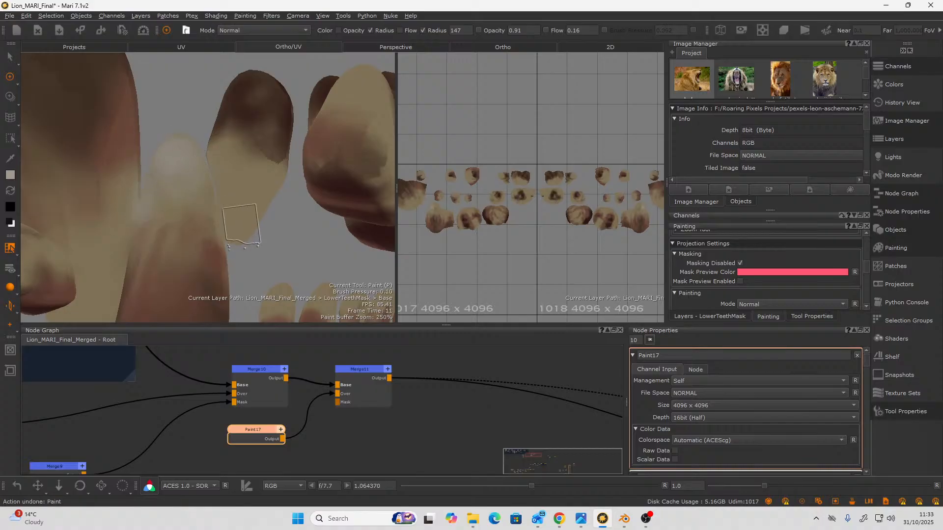
Paint the pale colour along the inner side of the upper canine, blending over the visible light seam line.
mouse_move(256, 220)
left_mouse_down("alt")
mouse_move(249, 246)
mouse_move(169, 237)
mouse_move(208, 270)
mouse_move(243, 250)
left_mouse_up("alt")
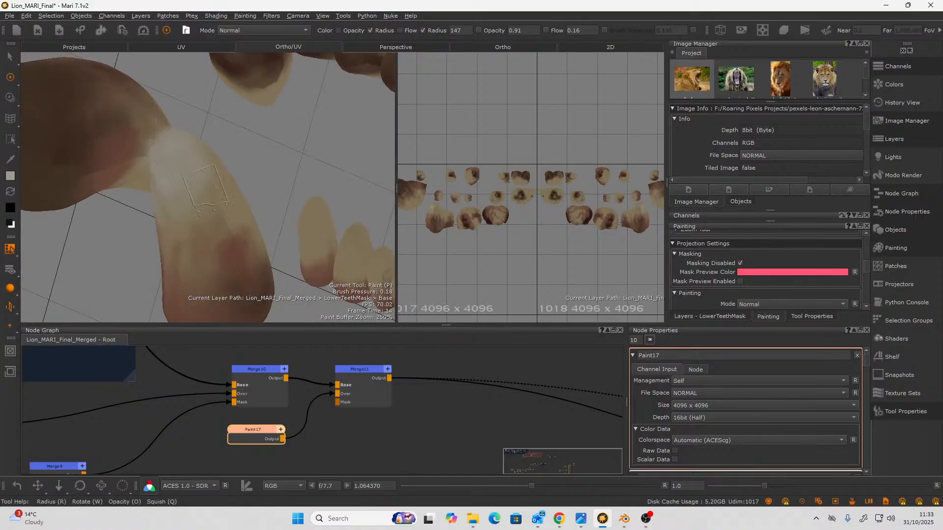
mouse_move(212, 168)
left_mouse_down("alt")
mouse_move(273, 158)
mouse_move(196, 143)
mouse_move(216, 143)
mouse_move(199, 176)
left_mouse_up("alt")
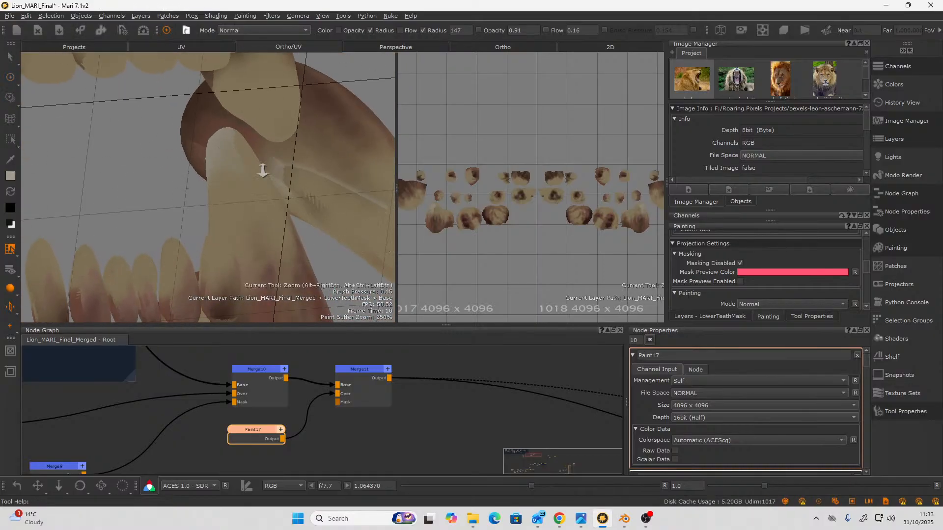
left_click_drag(264, 169, 256, 248, "alt")
left_click_drag(344, 267, 320, 221, "alt")
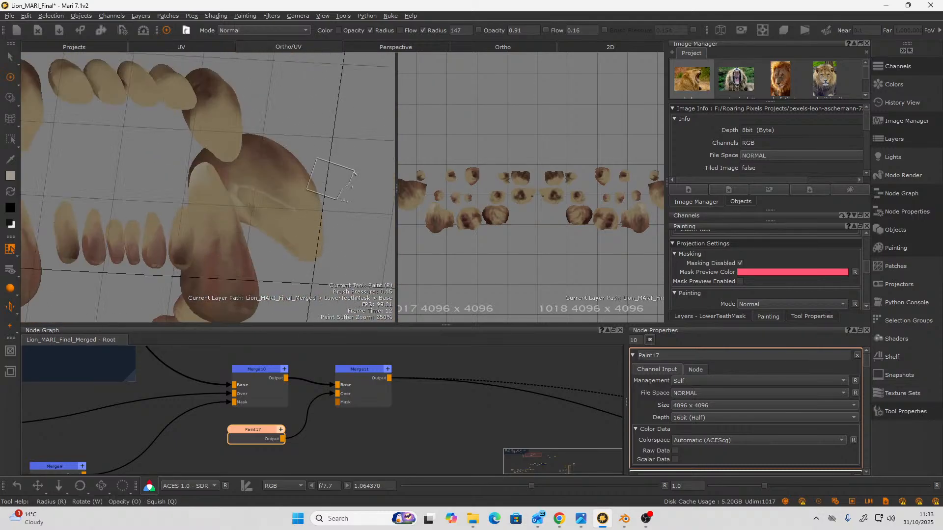
left_click_drag(238, 187, 271, 231)
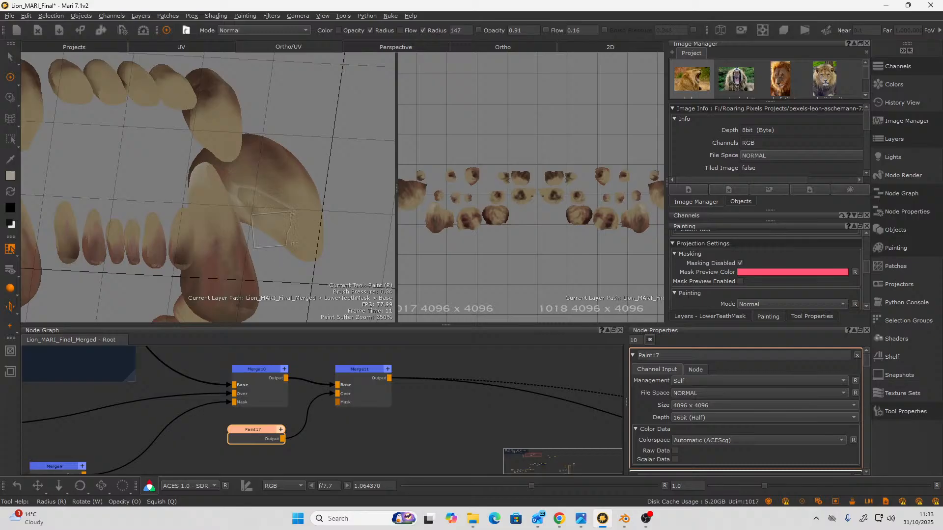
left_click_drag(233, 187, 252, 200)
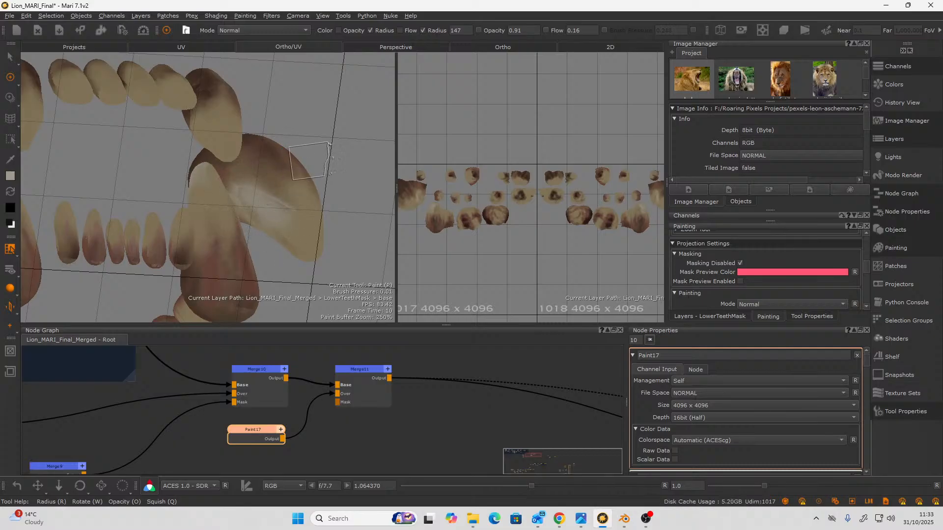
Lighten the lower half and tip of the upper canine with pale paint strokes.
mouse_move(288, 167)
left_mouse_down("alt")
mouse_move(291, 185)
mouse_move(312, 184)
mouse_move(301, 206)
left_mouse_up("alt")
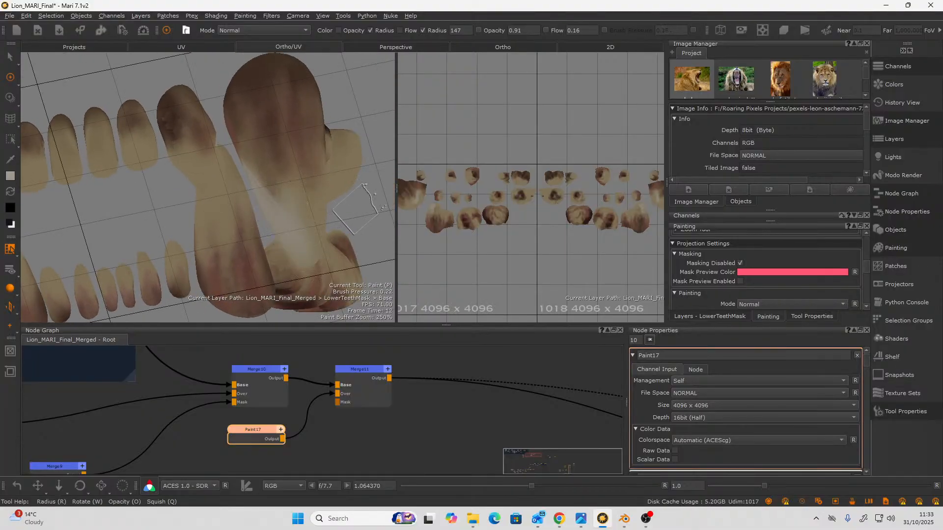
mouse_move(364, 206)
left_mouse_down("alt")
mouse_move(254, 237)
mouse_move(238, 199)
left_mouse_up("alt")
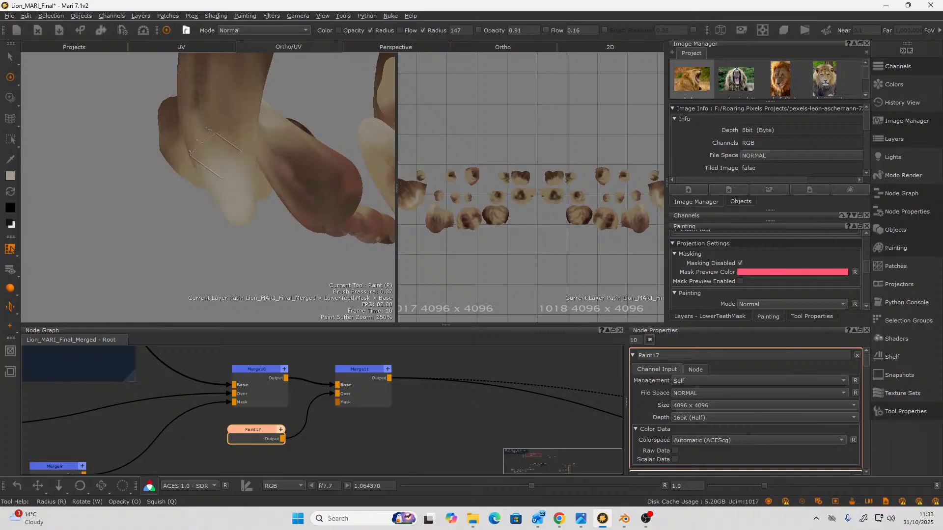
left_click_drag(231, 270, 187, 162, "alt")
left_click_drag(193, 195, 216, 118)
left_click_drag(185, 156, 180, 126)
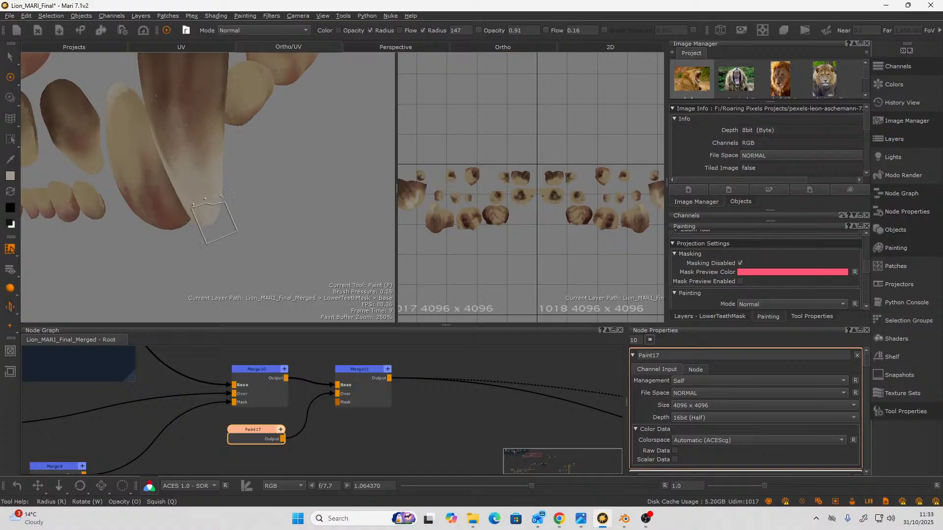
Brush pale highlights onto the tip of the lower canine beside the upper canine.
mouse_move(217, 228)
left_mouse_down("alt")
mouse_move(208, 261)
mouse_move(183, 212)
left_mouse_up("alt")
left_click_drag(132, 152, 114, 105)
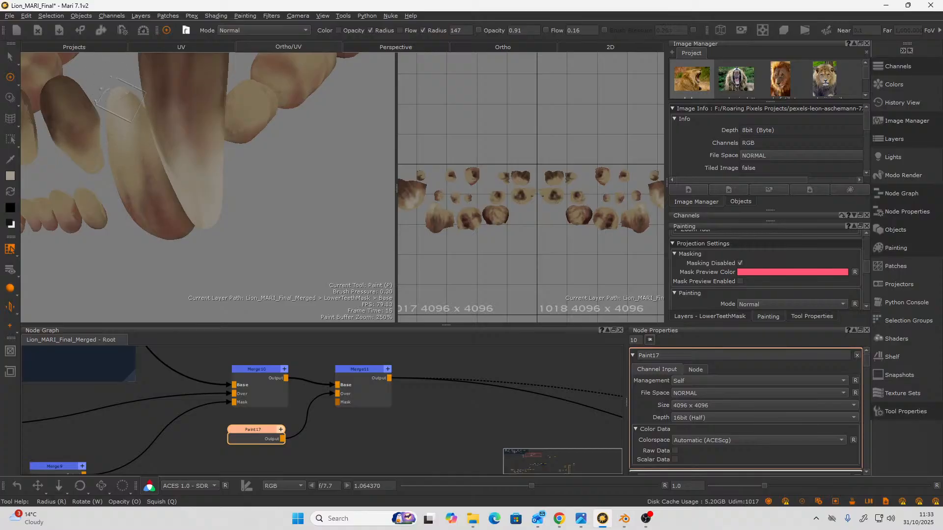
left_click_drag(121, 116, 122, 142)
left_click_drag(117, 100, 134, 108)
Paint pale highlights on the cusps of the small lower premolar and the two larger teeth behind it.
mouse_move(323, 185)
left_mouse_down("alt")
mouse_move(288, 172)
mouse_move(302, 114)
left_mouse_up("alt")
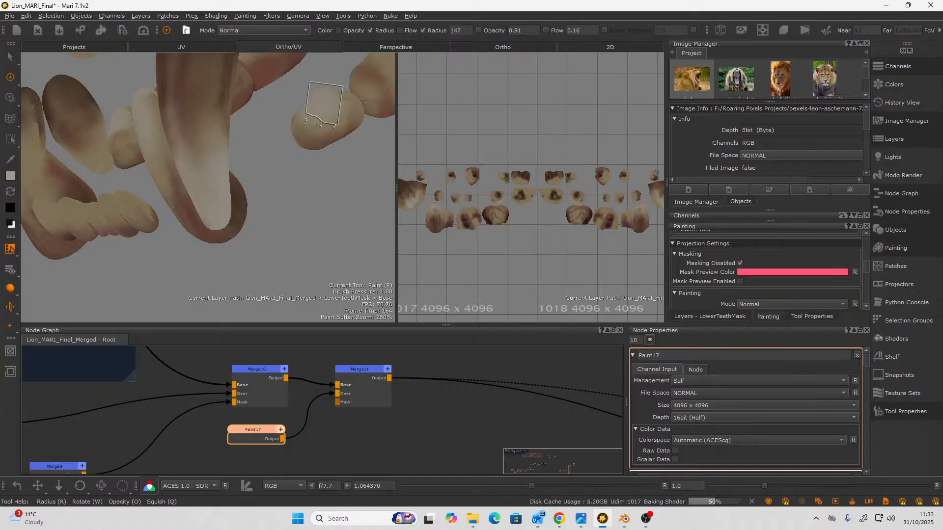
mouse_move(324, 104)
left_mouse_down("alt")
mouse_move(280, 175)
mouse_move(133, 265)
left_mouse_up("alt")
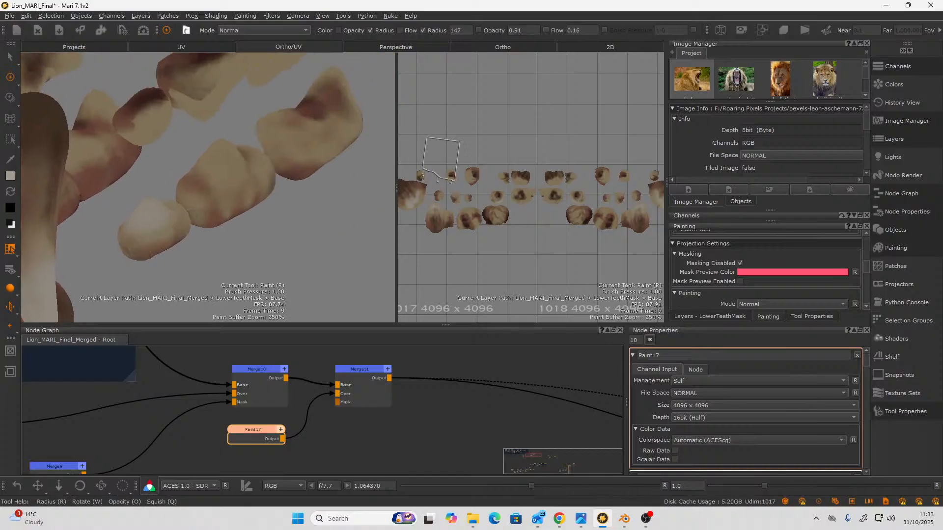
left_click_drag(249, 156, 197, 141)
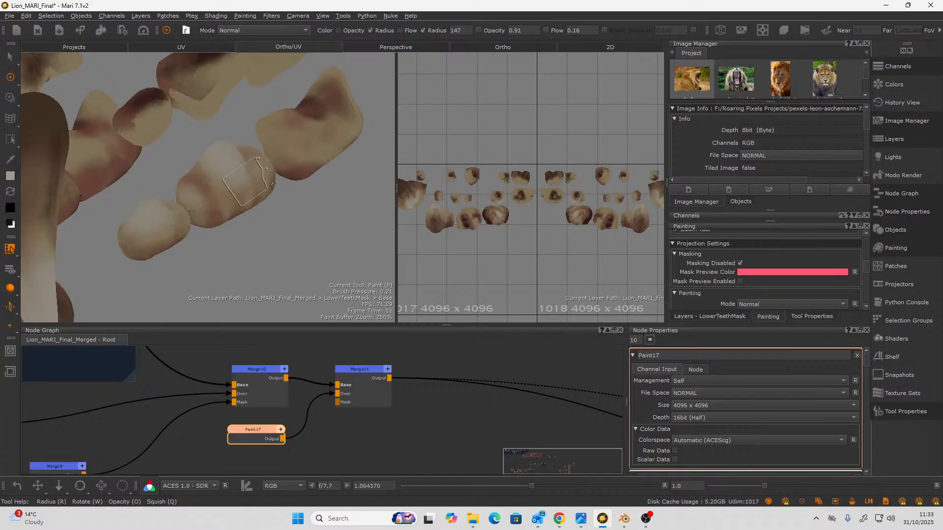
mouse_move(252, 170)
left_mouse_down()
mouse_move(242, 153)
mouse_move(275, 129)
mouse_move(258, 120)
left_mouse_up()
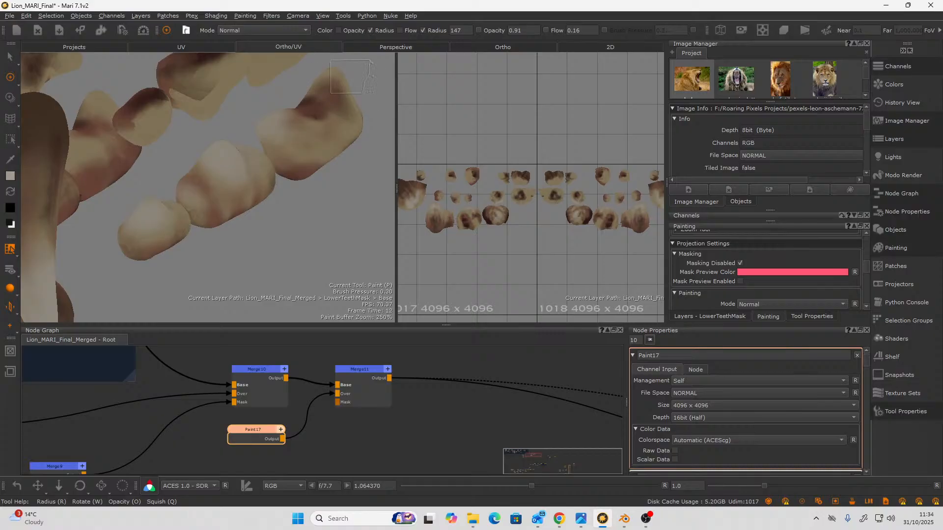
left_click_drag(347, 77, 322, 83)
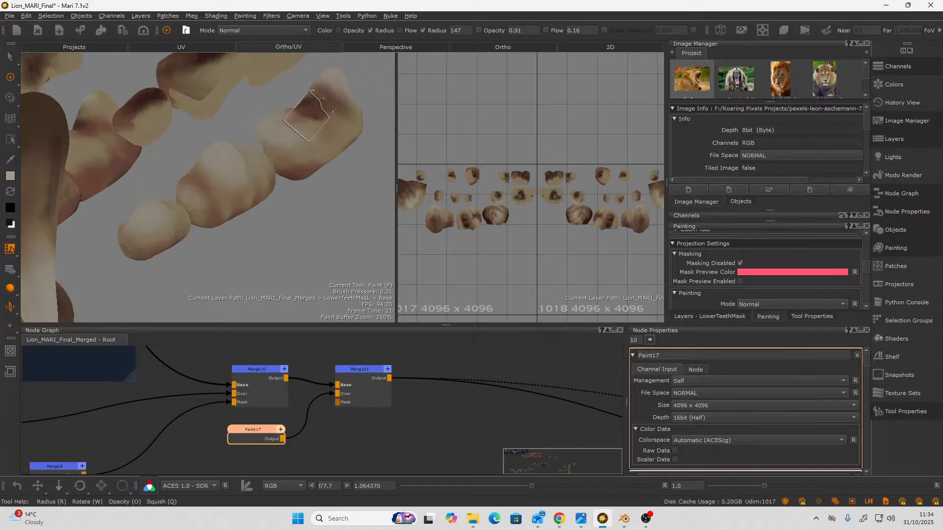
Paint pale highlights over the lower half and cusp of the middle upper premolar, reducing the brush radius to 107.
right_click_drag(310, 116, 257, 155, "alt")
left_click_drag(257, 155, 265, 159, "alt")
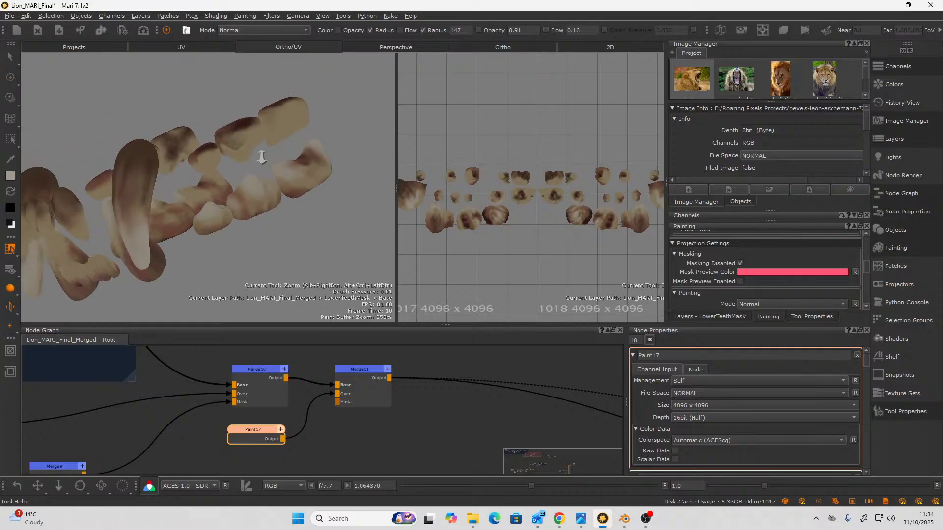
right_click_drag(262, 158, 275, 160, "alt")
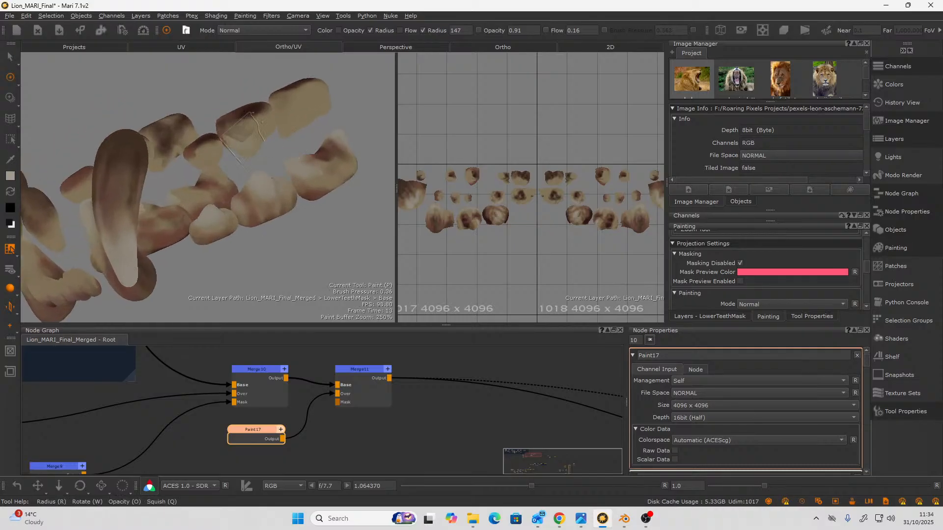
left_click_drag(242, 138, 228, 131)
key("c")
left_click(231, 130)
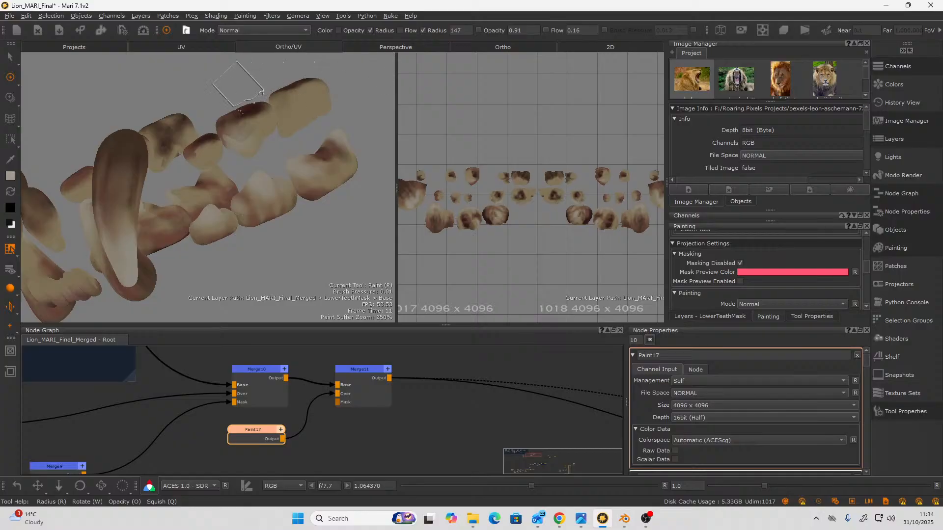
right_click_drag(216, 123, 238, 178, "alt")
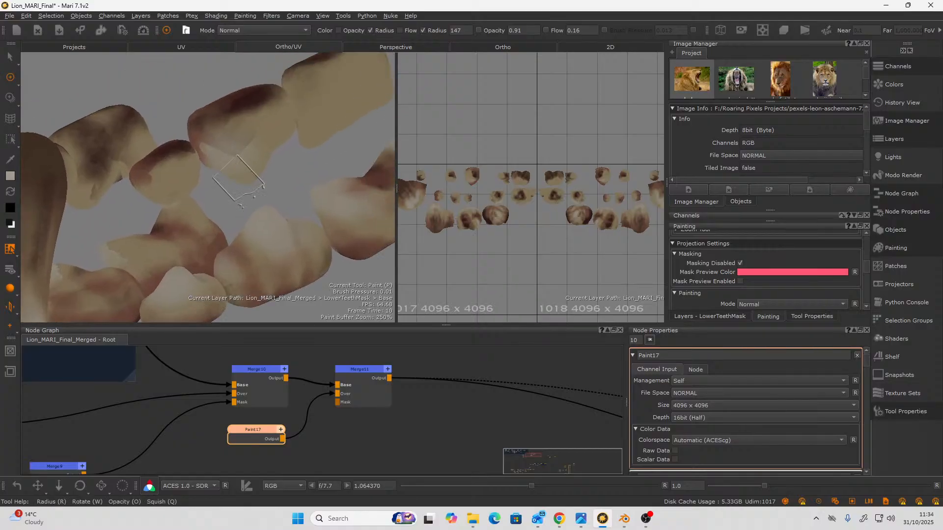
key("r")
mouse_move(239, 178)
left_mouse_down()
mouse_move(229, 178)
mouse_move(233, 152)
left_mouse_up()
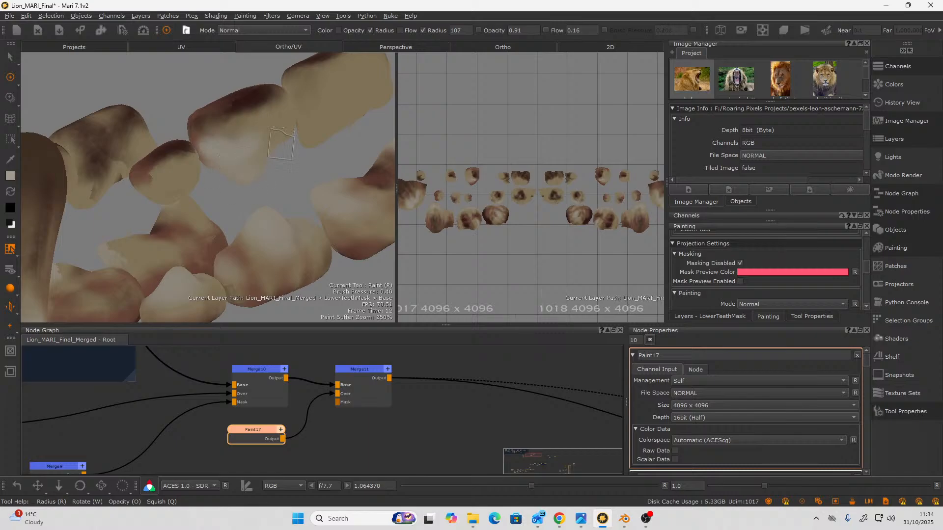
Lighten the small upper premolar and the rear upper tooth's lower edge with pale strokes, enlarging the brush radius to 128.
key("r")
left_click_drag(158, 187, 151, 185)
key("r")
left_click_drag(316, 140, 323, 140)
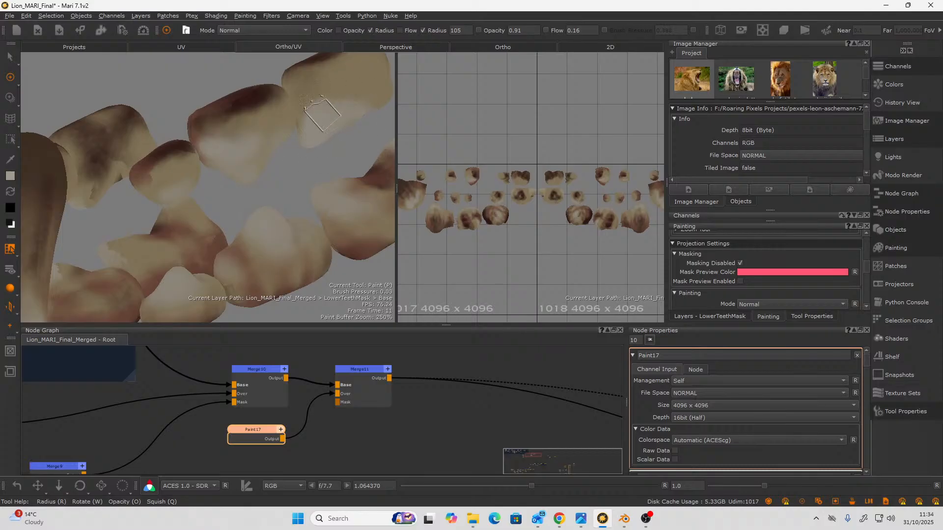
key("r")
left_click_drag(321, 114, 383, 78)
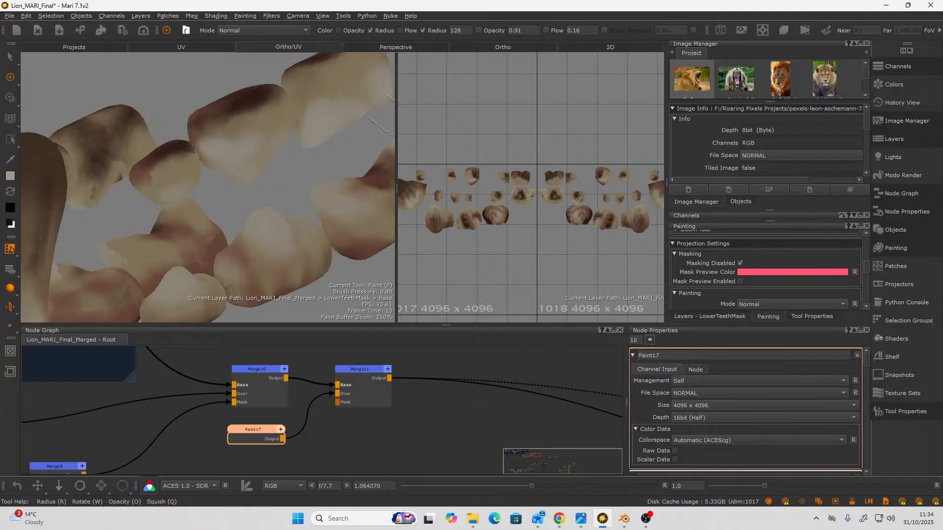
key("c")
left_click(266, 135)
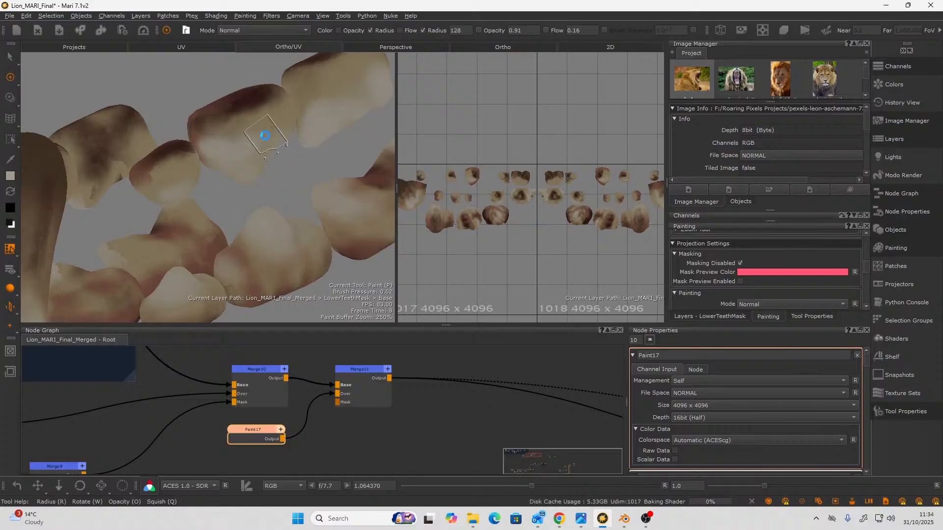
Brush pale highlights over the tops and sides of the small lower premolar and the two larger teeth behind it.
mouse_move(265, 135)
left_mouse_down("alt")
mouse_move(228, 122)
mouse_move(319, 10)
mouse_move(246, 51)
mouse_move(267, 45)
left_mouse_up("alt")
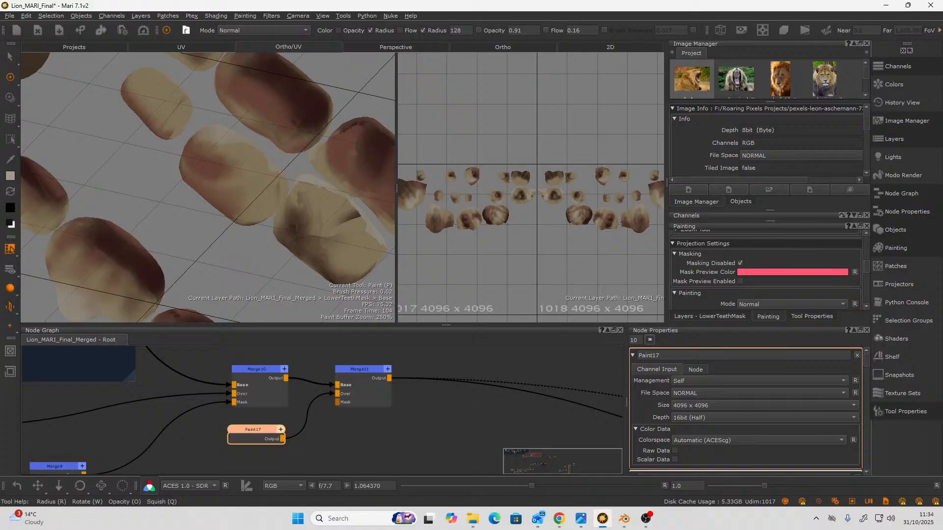
mouse_move(346, 225)
left_mouse_down()
mouse_move(364, 245)
mouse_move(307, 209)
mouse_move(302, 194)
mouse_move(314, 207)
mouse_move(206, 153)
mouse_move(211, 160)
mouse_move(246, 150)
left_mouse_up()
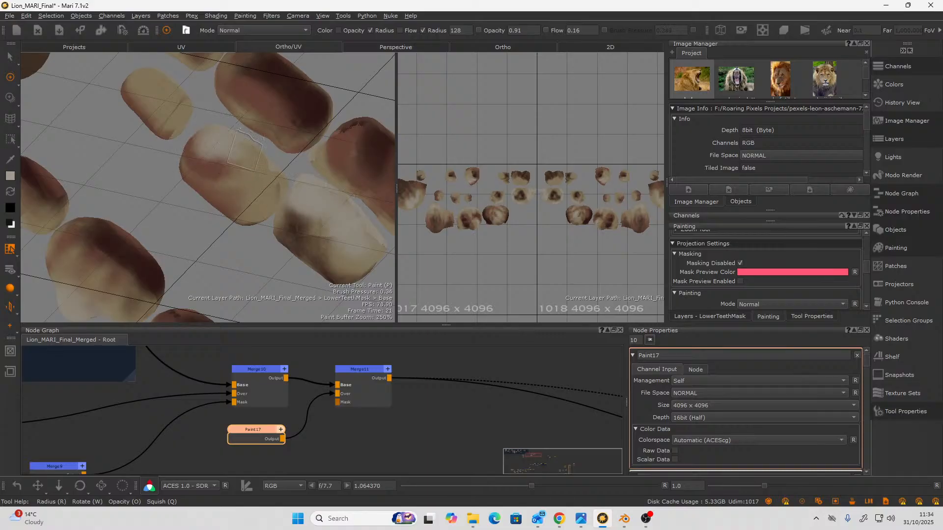
left_click_drag(219, 240, 206, 196, "alt")
mouse_move(233, 145)
left_mouse_down()
mouse_move(210, 209)
mouse_move(273, 197)
mouse_move(205, 179)
mouse_move(185, 127)
left_mouse_up()
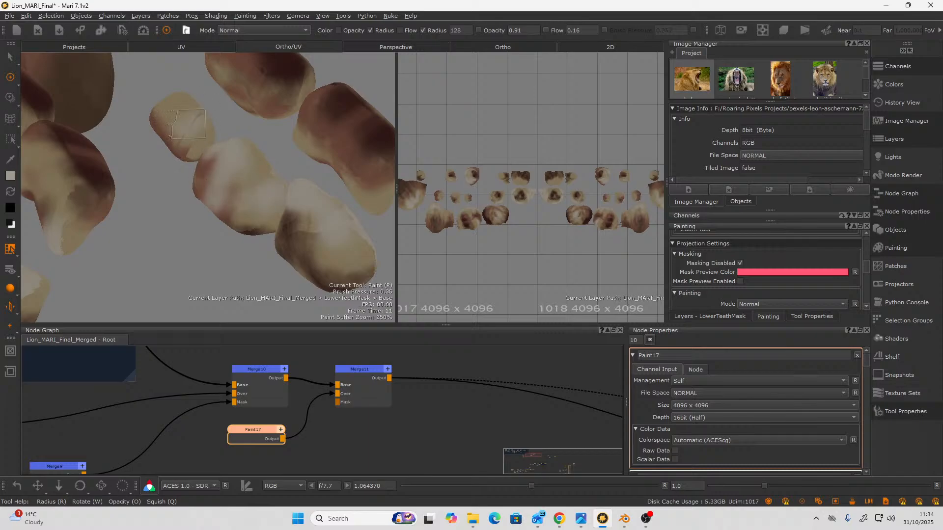
mouse_move(171, 188)
left_mouse_down("alt")
mouse_move(122, 197)
mouse_move(76, 185)
left_mouse_up("alt")
mouse_move(282, 140)
left_mouse_down()
mouse_move(275, 129)
mouse_move(313, 140)
mouse_move(284, 166)
mouse_move(301, 161)
left_mouse_up()
mouse_move(144, 238)
left_mouse_down()
mouse_move(150, 241)
mouse_move(115, 234)
mouse_move(137, 258)
mouse_move(168, 259)
left_mouse_up()
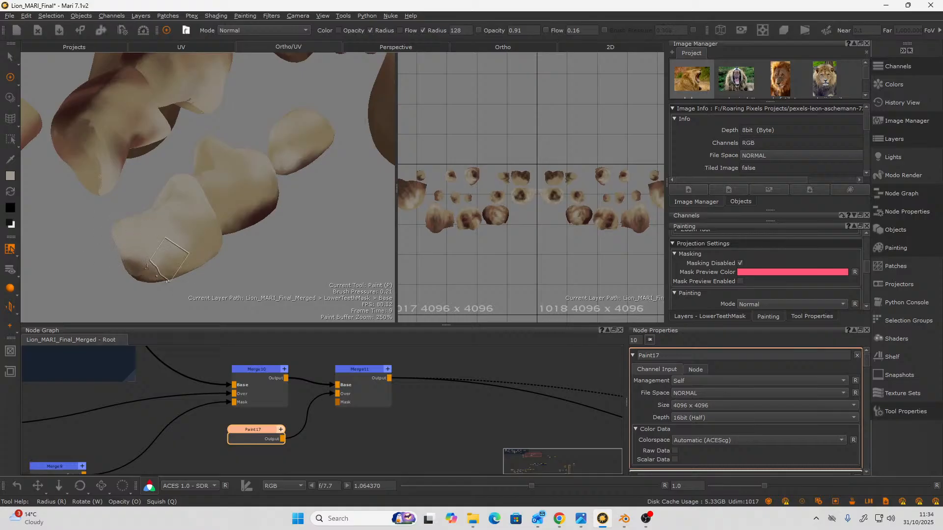
Set the brush opacity to 0.5 and blend pale strokes over the cusps of the large upper cheek teeth.
mouse_move(94, 129)
left_mouse_down()
mouse_move(81, 128)
mouse_move(105, 143)
left_mouse_up()
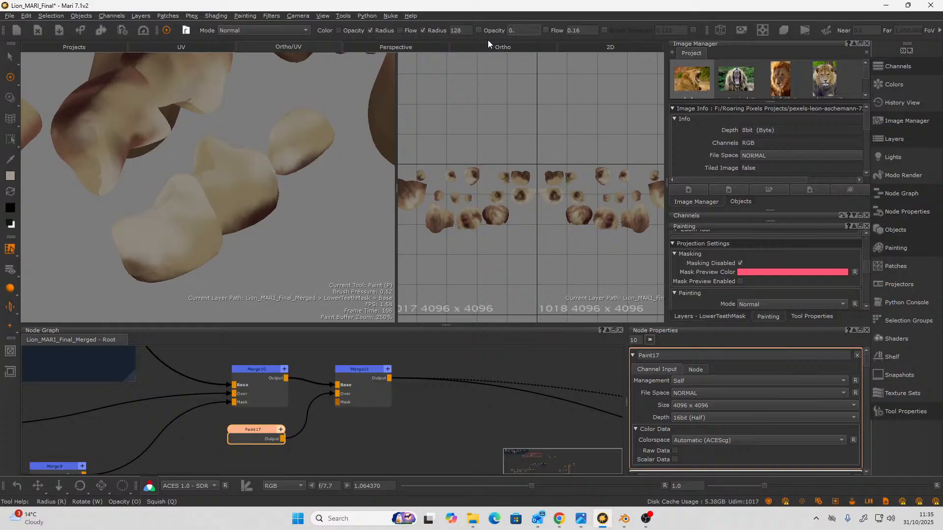
left_click_drag(114, 216, 123, 252)
left_click_drag(106, 131, 89, 119)
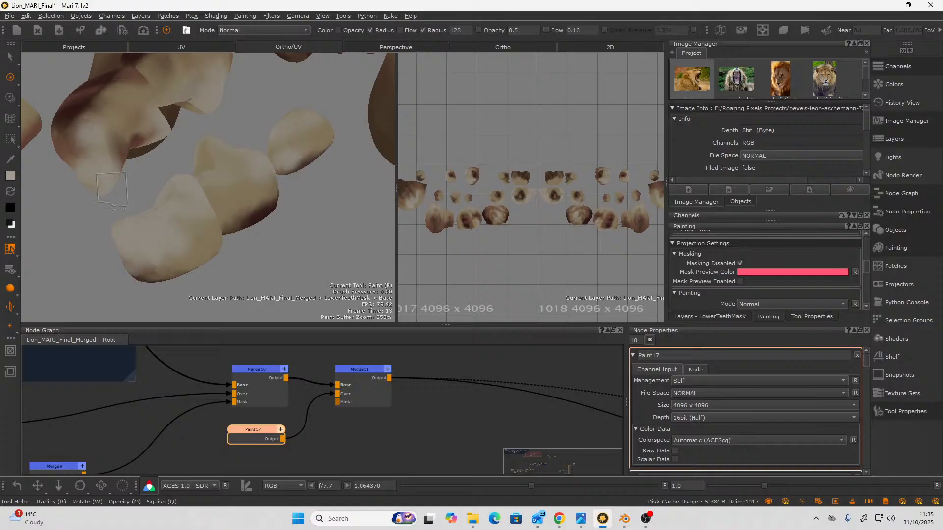
left_click_drag(109, 182, 142, 134)
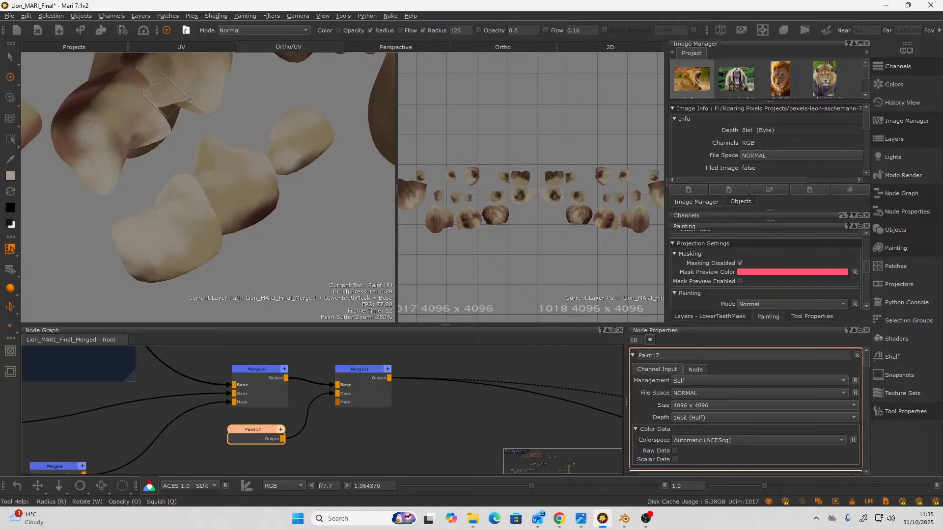
mouse_move(169, 93)
left_mouse_down()
mouse_move(319, 184)
mouse_move(240, 221)
mouse_move(286, 229)
mouse_move(290, 239)
mouse_move(326, 221)
left_mouse_up()
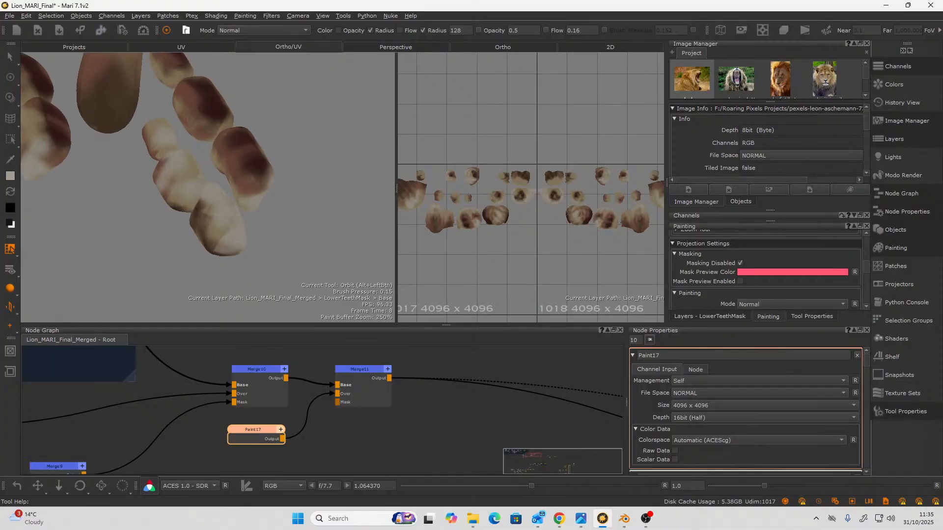
Add soft pale strokes along the row of three cheek teeth, from the small premolar to the rear tooth's outer end.
mouse_move(193, 176)
left_mouse_down()
mouse_move(192, 162)
mouse_move(157, 128)
left_mouse_up()
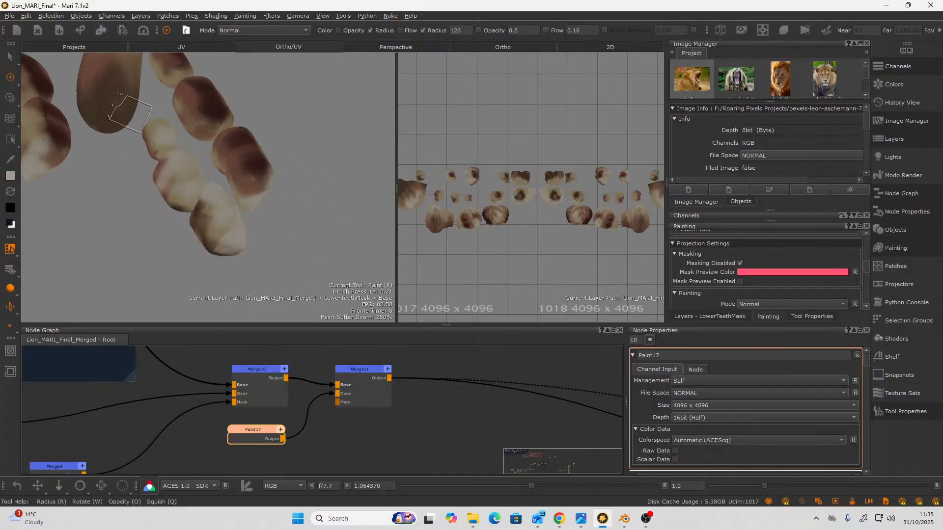
mouse_move(189, 232)
left_mouse_down("alt")
mouse_move(207, 232)
mouse_move(198, 205)
mouse_move(214, 228)
mouse_move(238, 218)
left_mouse_up("alt")
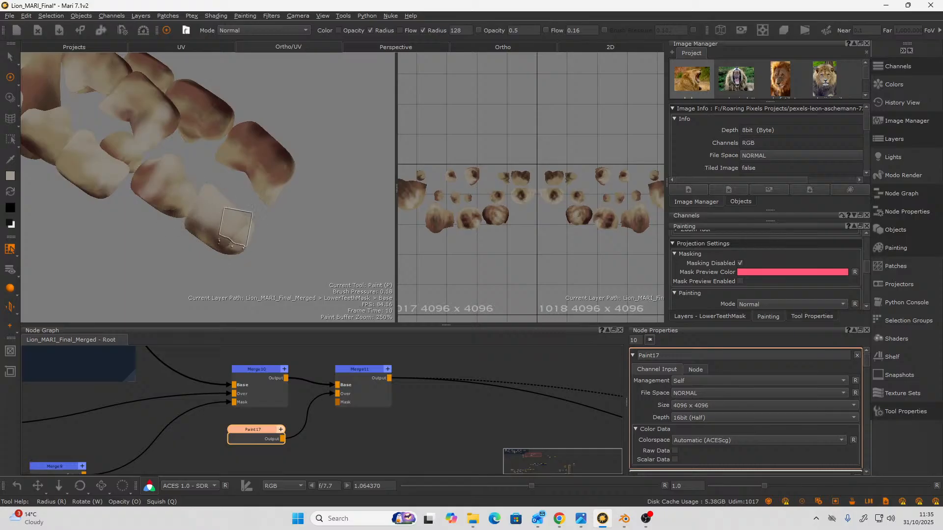
left_click_drag(224, 260, 228, 239)
right_click(234, 239)
left_click(292, 219)
mouse_move(231, 241)
left_mouse_down("alt")
mouse_move(146, 246)
mouse_move(264, 246)
mouse_move(289, 295)
mouse_move(284, 257)
left_mouse_up("alt")
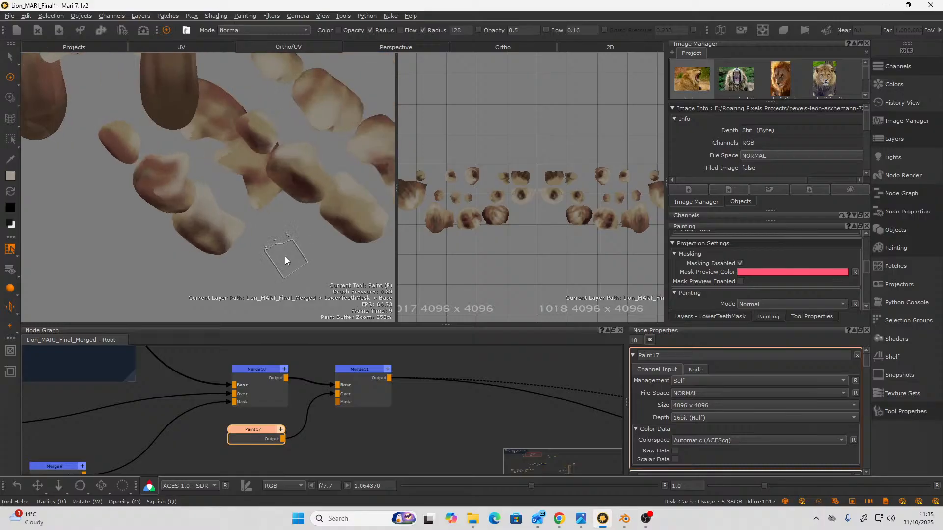
Paint soft pale streaks along the inner side and front of the large canine, blending the tip colour towards its brown base.
scroll(294, 216, "down", 5)
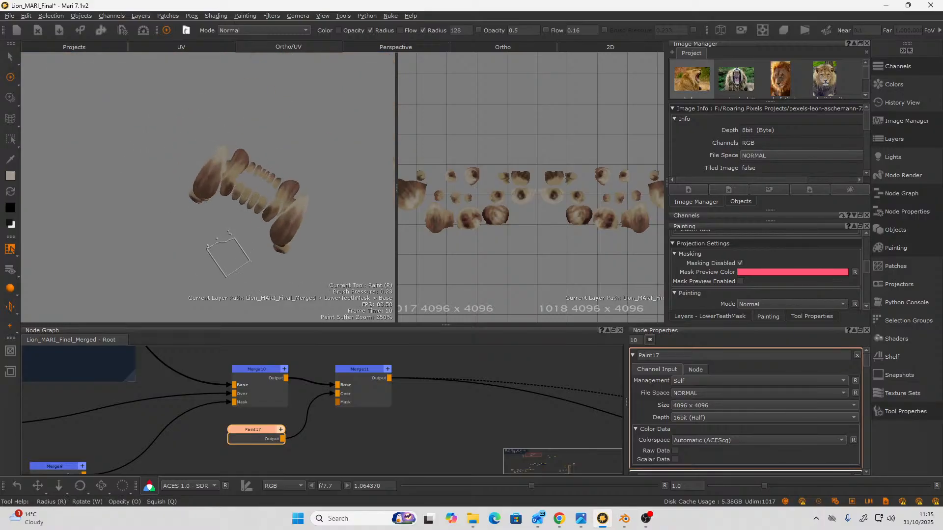
mouse_move(278, 241)
left_mouse_down("alt")
mouse_move(199, 211)
mouse_move(202, 196)
mouse_move(183, 188)
left_mouse_up("alt")
scroll(207, 201, "up", 4)
scroll(201, 196, "up", 4)
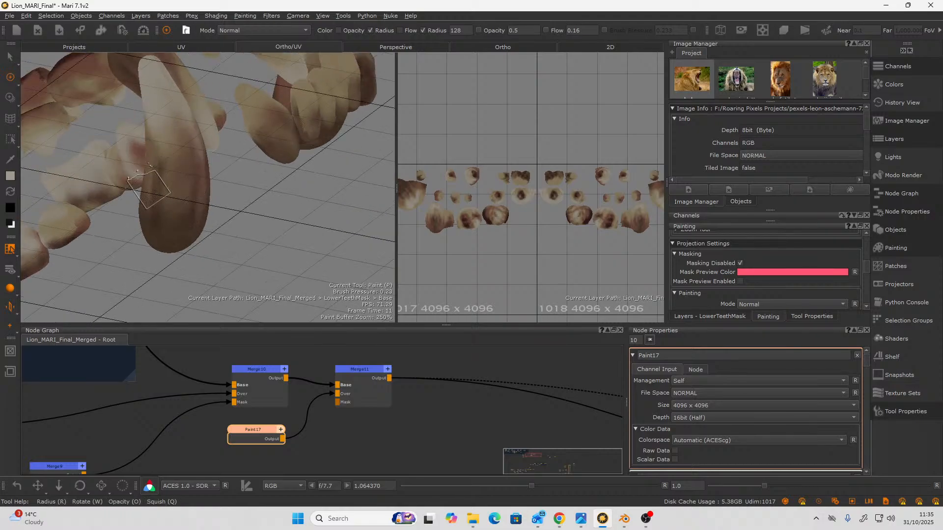
left_click_drag(189, 149, 144, 131)
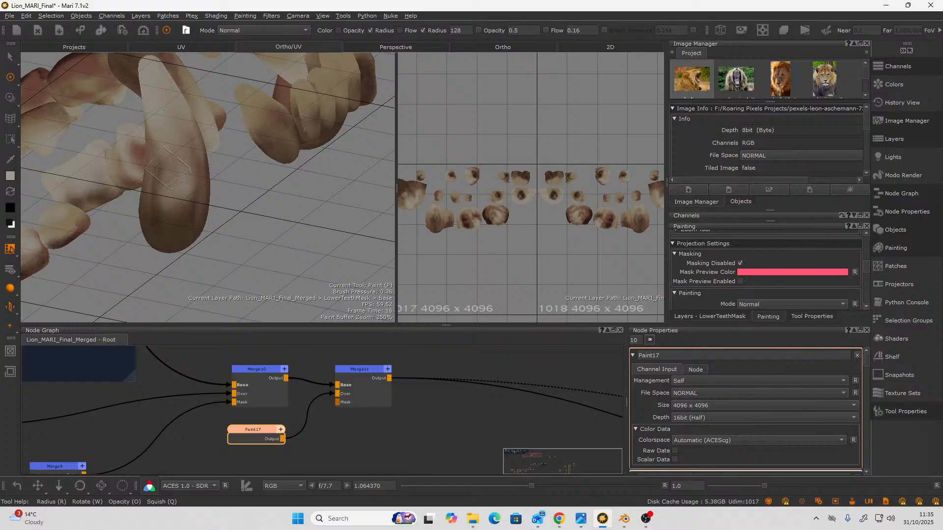
left_click_drag(246, 226, 194, 237, "alt")
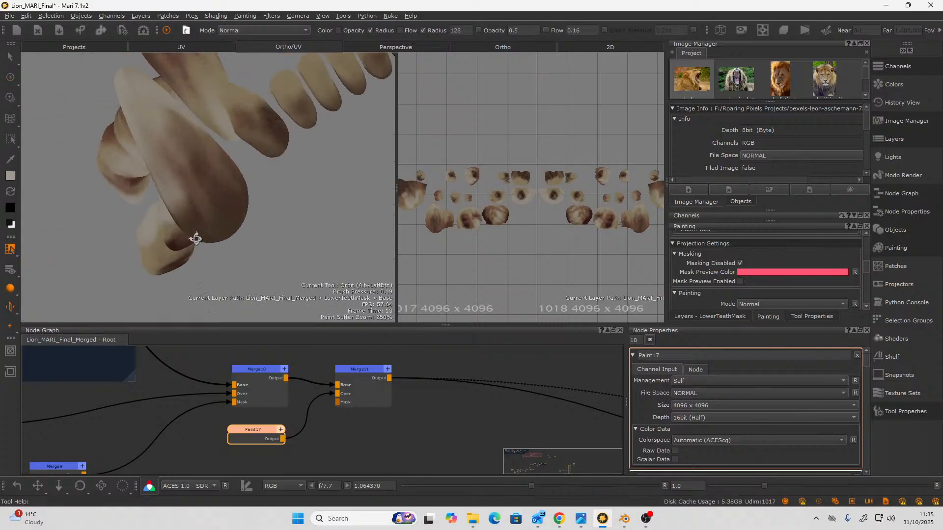
mouse_move(159, 134)
left_mouse_down()
mouse_move(150, 128)
mouse_move(241, 183)
left_mouse_up()
left_click_drag(156, 113, 218, 202)
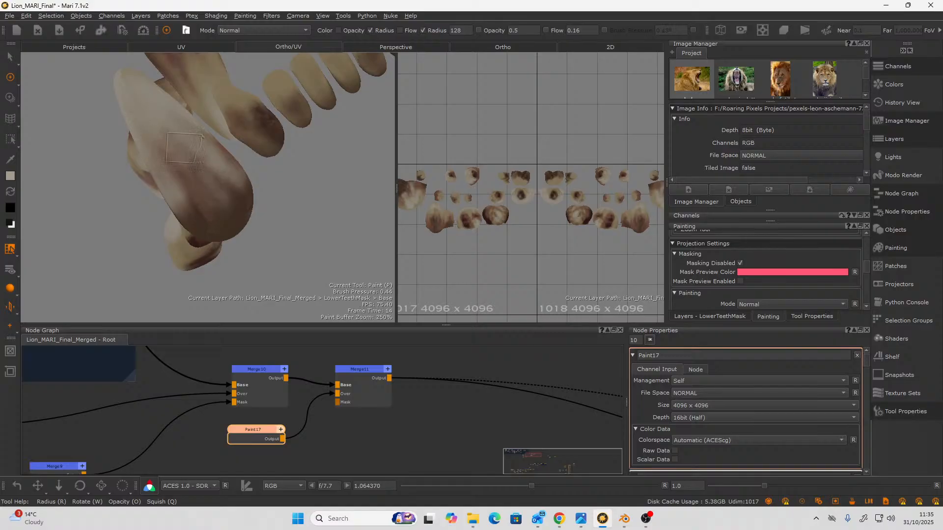
mouse_move(184, 147)
left_mouse_down()
mouse_move(182, 188)
mouse_move(221, 224)
mouse_move(189, 155)
mouse_move(194, 167)
mouse_move(231, 125)
mouse_move(262, 133)
mouse_move(254, 118)
mouse_move(263, 117)
mouse_move(206, 193)
mouse_move(231, 179)
mouse_move(251, 221)
left_mouse_up()
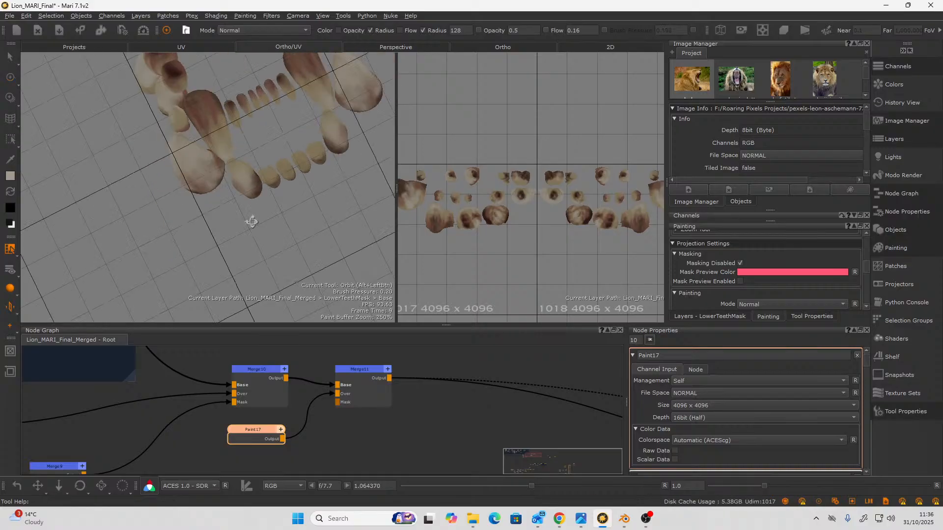
Paint pale highlights down the fronts of the four larger incisors between the canine-like corner teeth.
scroll(255, 223, "up", 6)
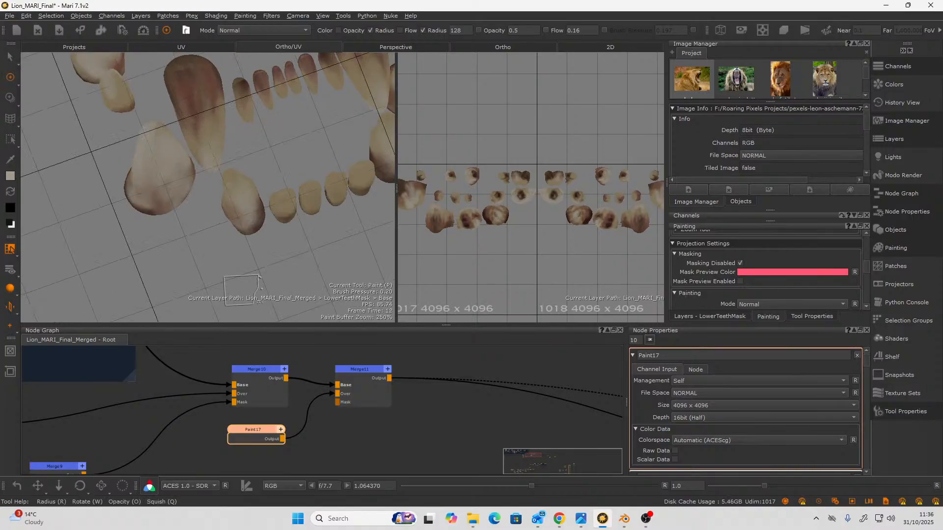
left_click_drag(259, 276, 267, 244, "alt")
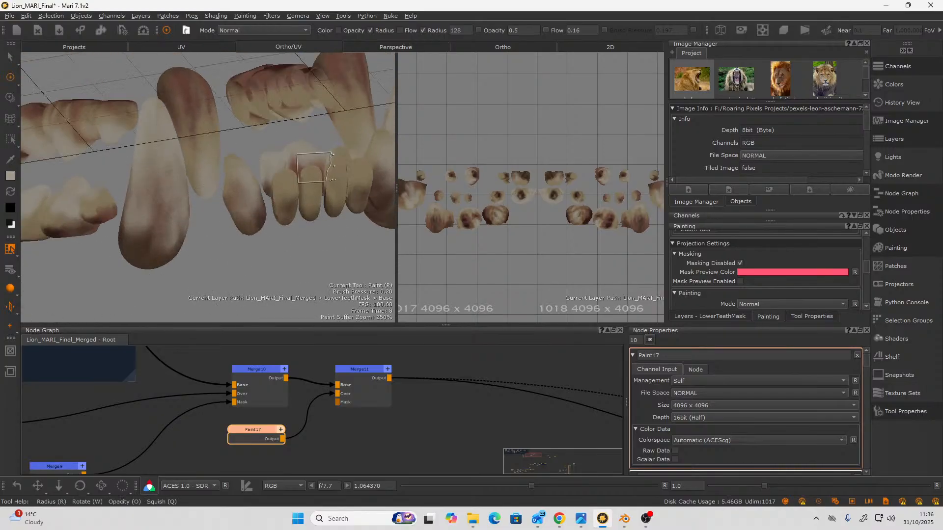
mouse_move(290, 188)
left_mouse_down()
mouse_move(283, 182)
mouse_move(295, 191)
left_mouse_up()
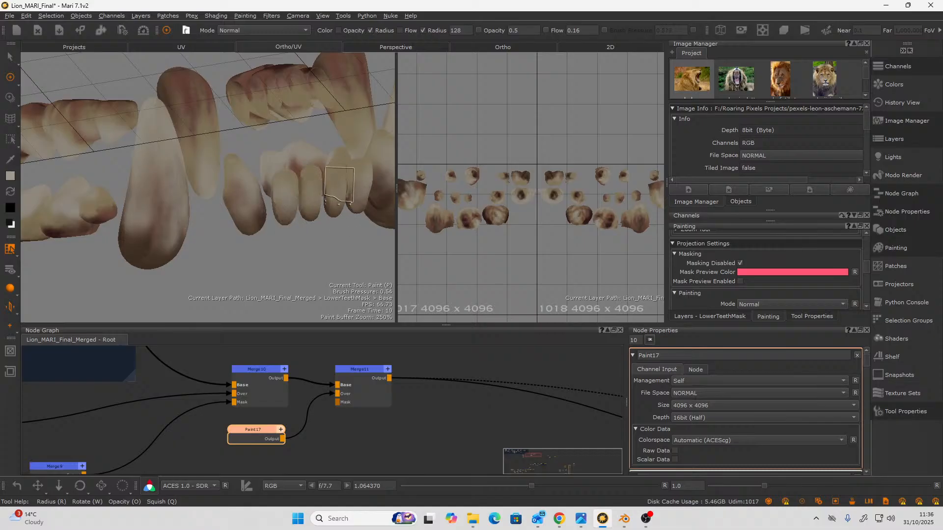
left_click_drag(340, 185, 345, 178)
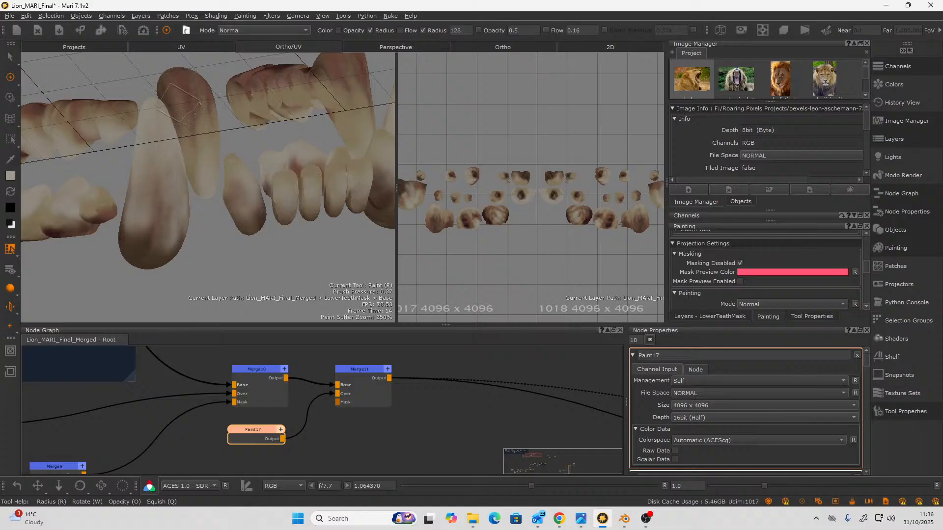
Touch up the two neighbouring canines and the adjacent cheek teeth with light pale strokes.
left_click_drag(181, 79, 187, 103)
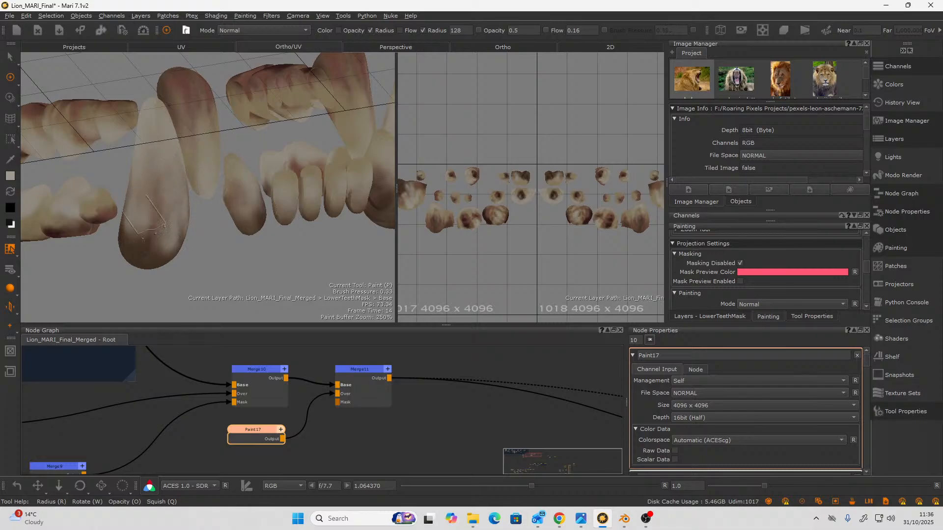
left_click_drag(141, 224, 134, 233)
left_click_drag(113, 199, 94, 195)
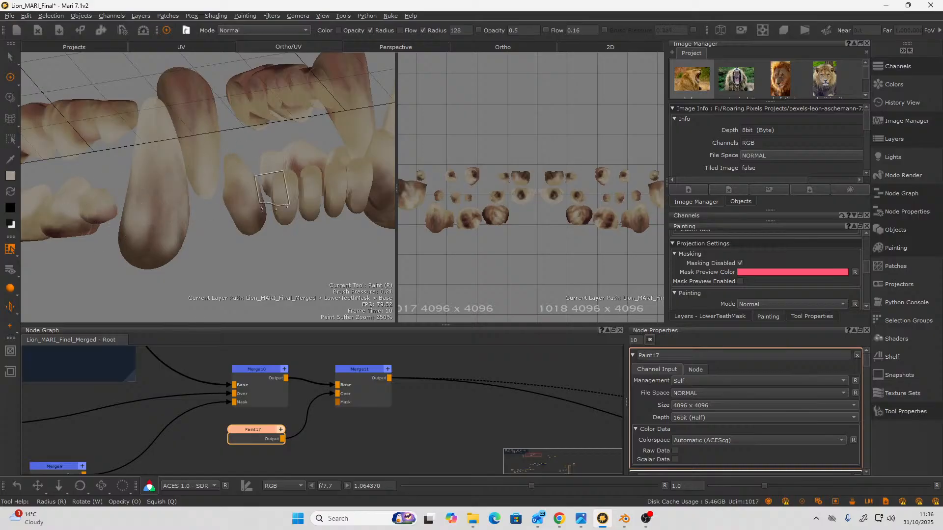
Paint soft pale strokes across the row of small incisors and the tips of the larger incisors facing them.
middle_click_drag(280, 213, 280, 222)
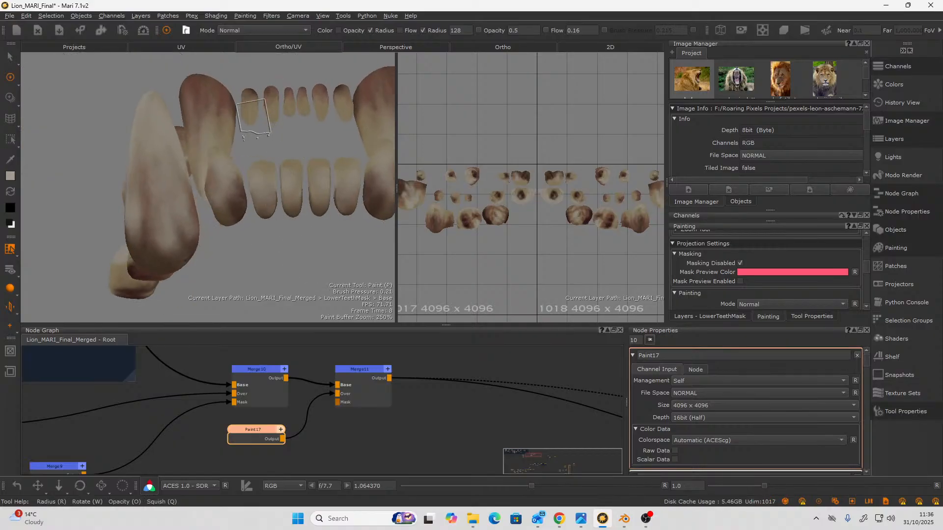
mouse_move(254, 117)
left_mouse_down()
mouse_move(243, 126)
mouse_move(303, 96)
left_mouse_up()
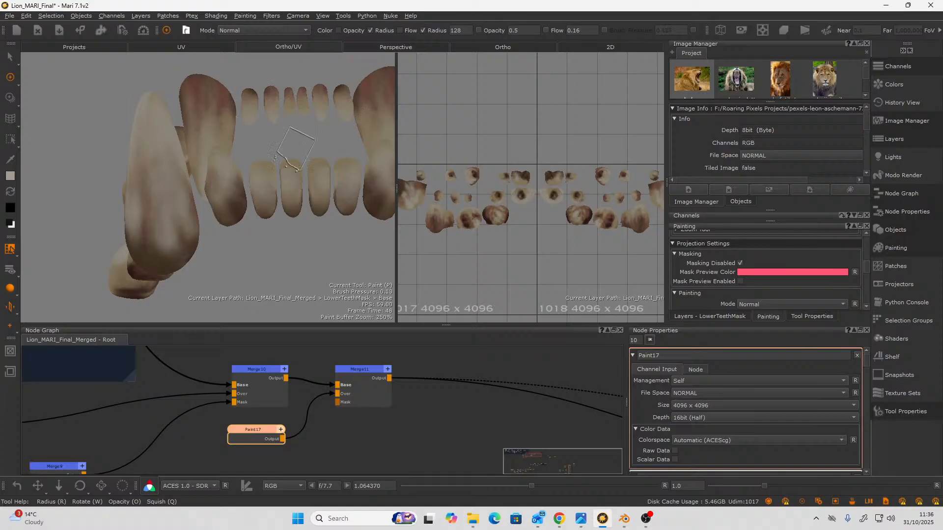
left_click_drag(295, 139, 269, 143)
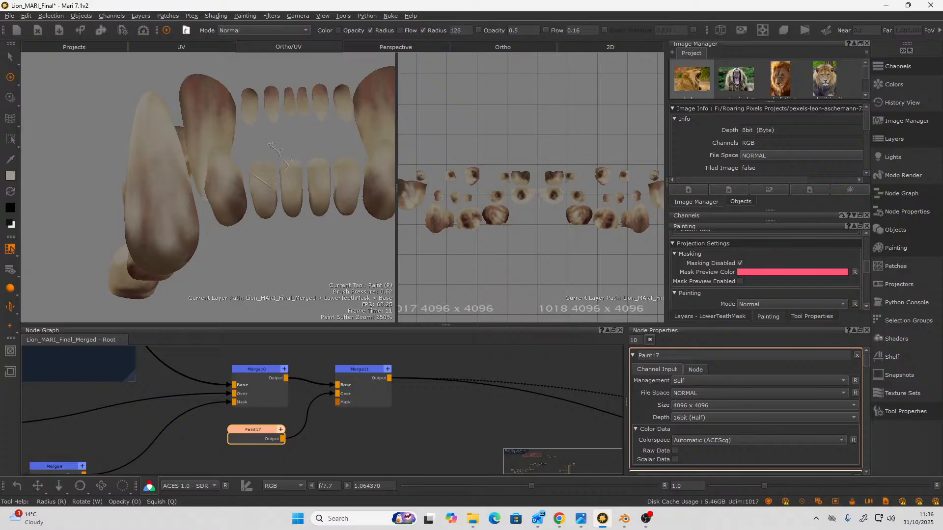
Paint pale strokes down the brown-based canine beside the small incisors and along the inner edge of the opposite large canine.
mouse_move(295, 221)
left_mouse_down("alt")
mouse_move(264, 293)
mouse_move(287, 245)
left_mouse_up("alt")
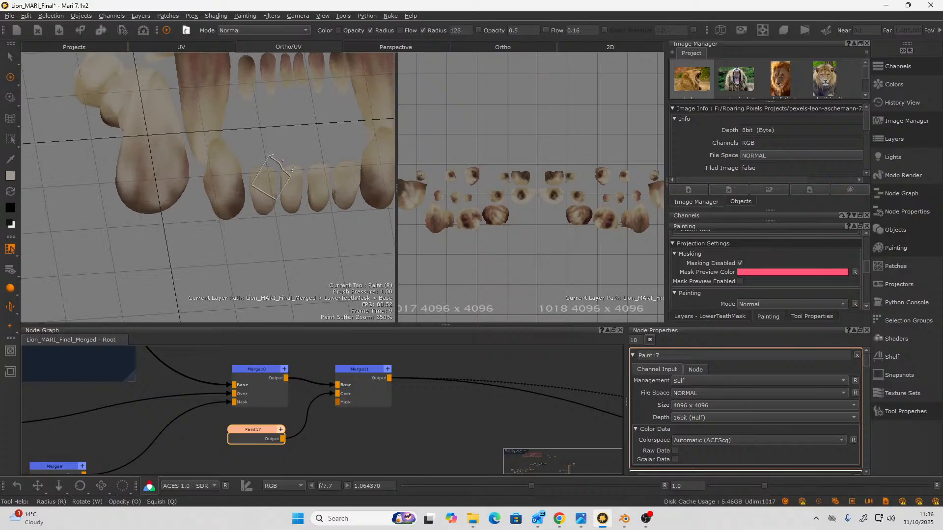
left_click_drag(192, 75, 195, 136)
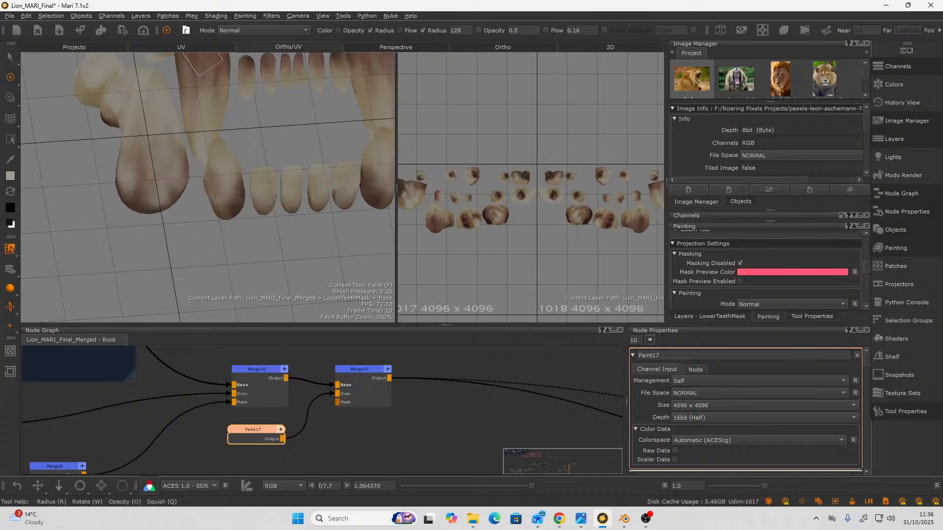
mouse_move(202, 64)
left_mouse_down()
mouse_move(199, 120)
mouse_move(211, 127)
mouse_move(187, 152)
mouse_move(201, 150)
left_mouse_up()
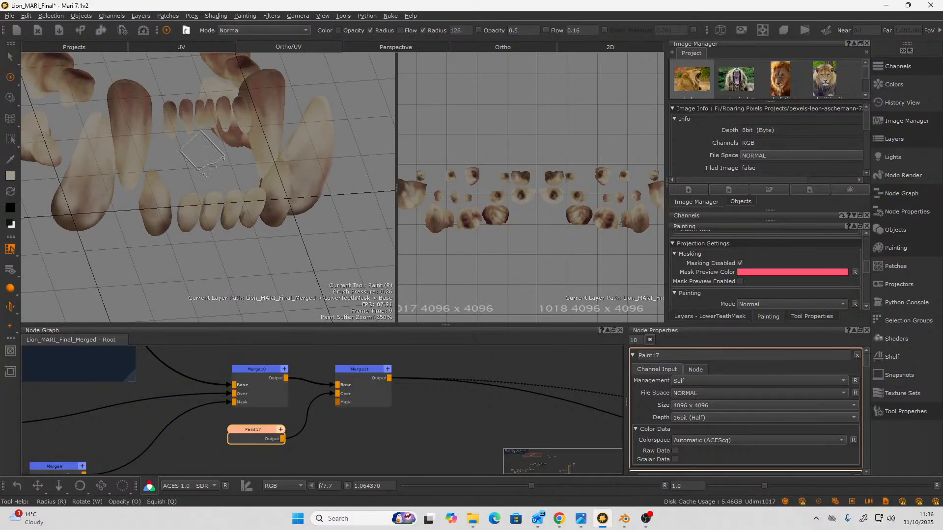
left_click_drag(325, 107, 294, 150)
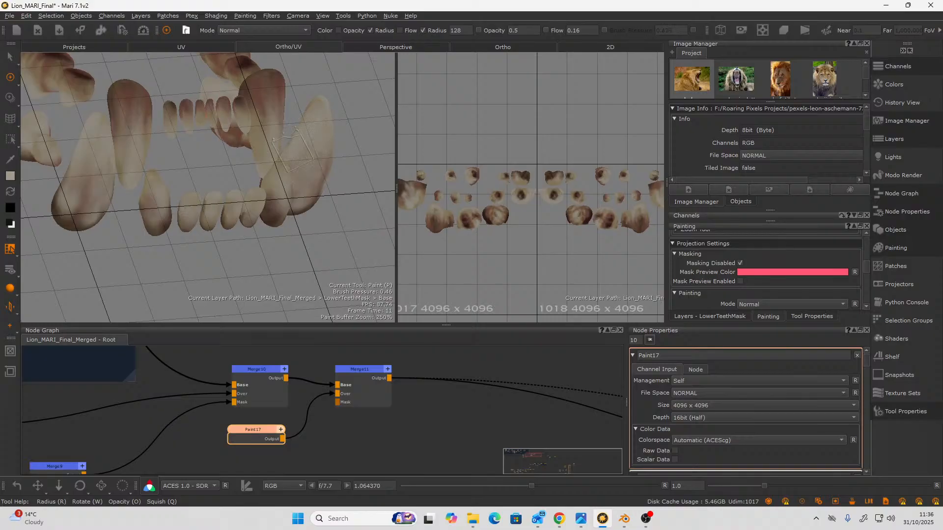
Brush pale highlights along the outer side of the large canine, blending from its tip towards the dark base.
mouse_move(326, 215)
left_mouse_down("alt")
mouse_move(274, 219)
mouse_move(270, 152)
left_mouse_up("alt")
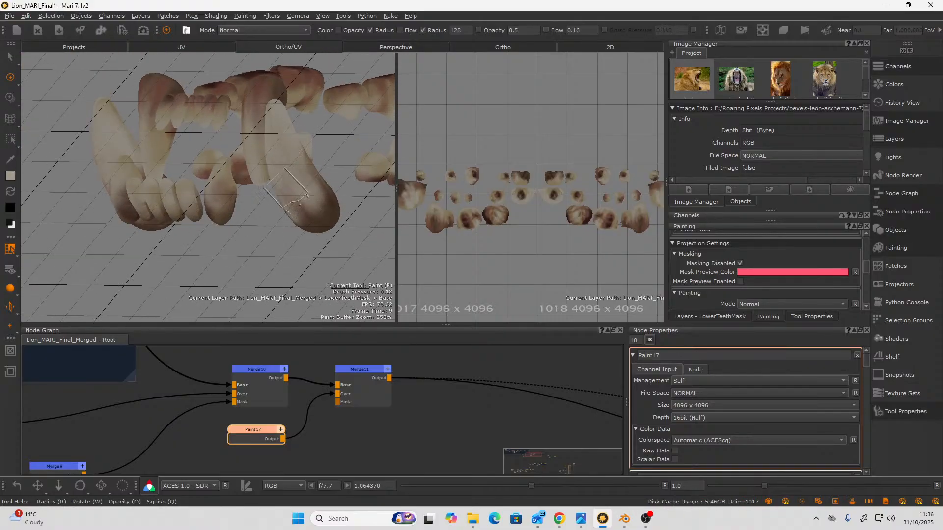
left_click_drag(255, 252, 194, 269, "alt")
mouse_move(254, 148)
left_mouse_down()
mouse_move(262, 157)
mouse_move(231, 142)
mouse_move(310, 174)
mouse_move(292, 182)
left_mouse_up()
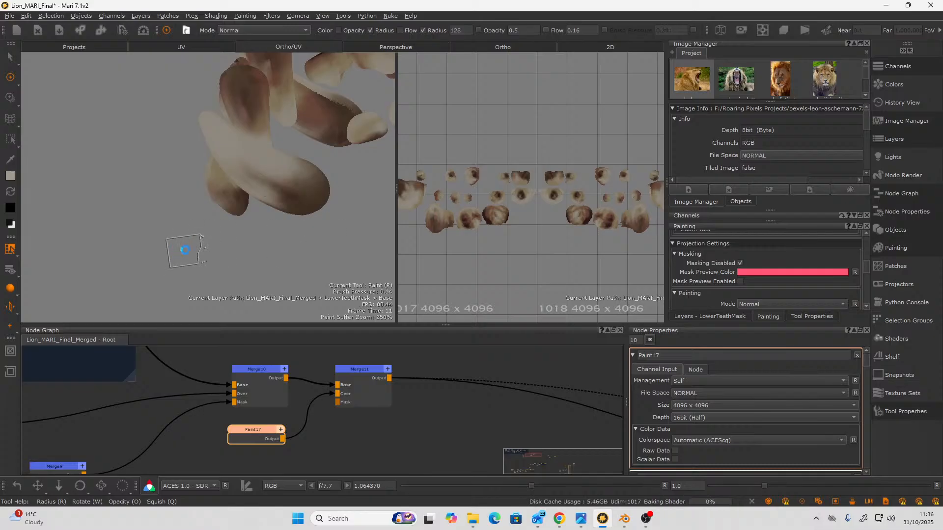
mouse_move(184, 249)
left_mouse_down("alt")
mouse_move(293, 246)
mouse_move(261, 238)
mouse_move(221, 171)
mouse_move(223, 102)
mouse_move(229, 113)
left_mouse_up("alt")
mouse_move(314, 100)
left_mouse_down("alt")
mouse_move(186, 101)
mouse_move(241, 132)
mouse_move(240, 117)
left_mouse_up("alt")
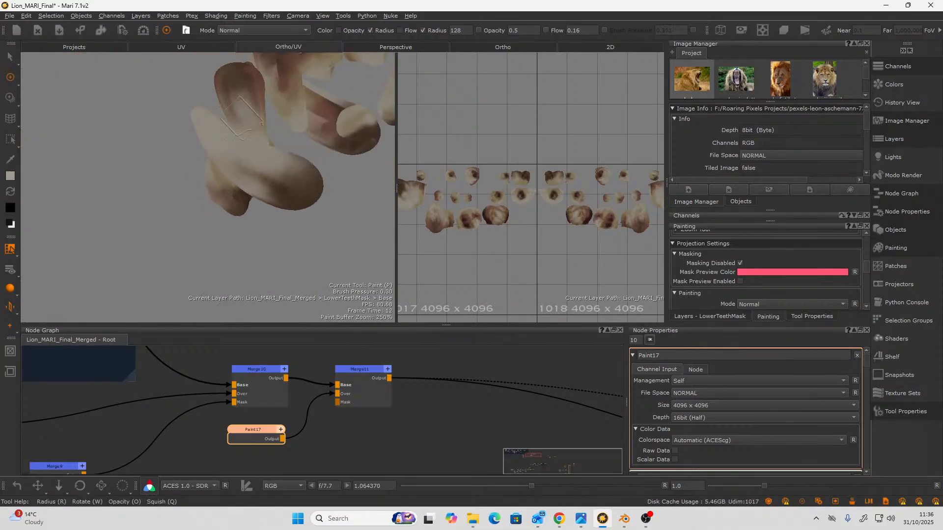
Lighten the brown base of the canine beside the small incisors with soft pale strokes.
mouse_move(131, 97)
left_mouse_down("alt")
mouse_move(285, 201)
mouse_move(224, 178)
mouse_move(265, 200)
left_mouse_up("alt")
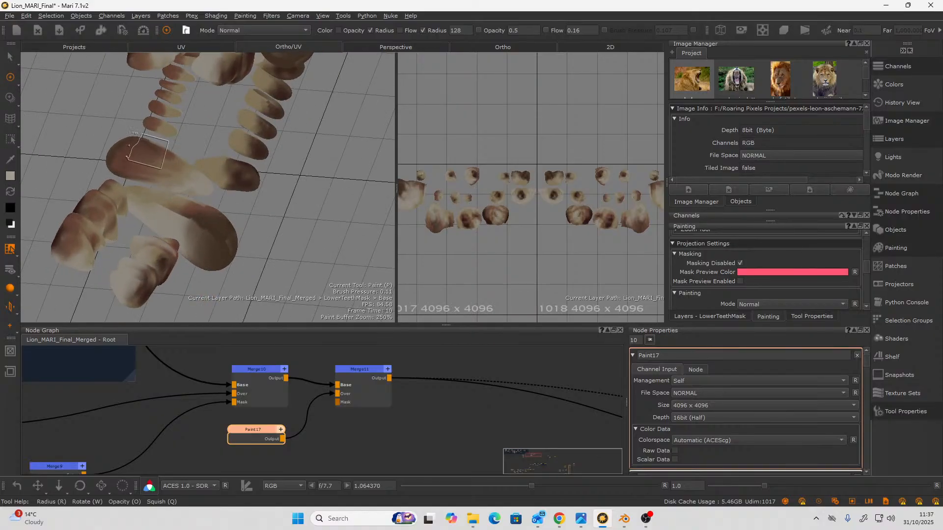
left_click_drag(164, 154, 131, 158)
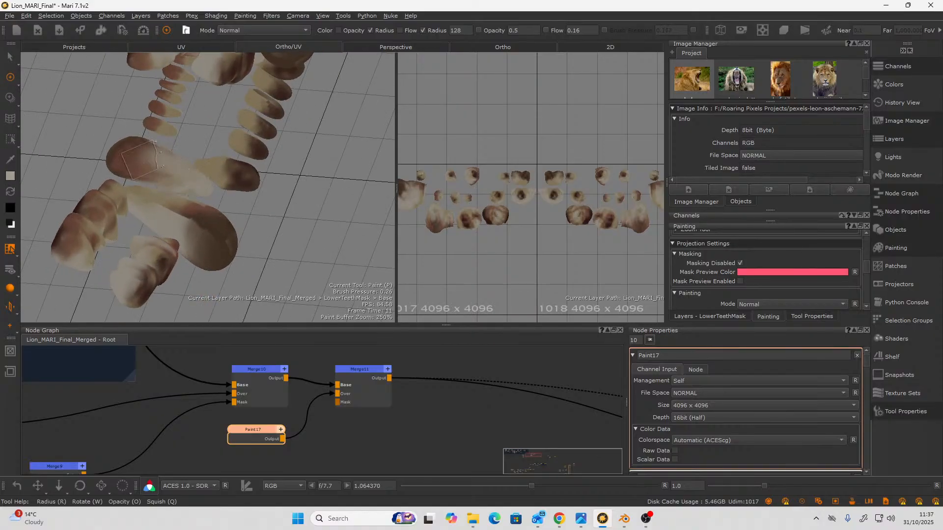
left_click_drag(177, 137, 159, 157, "alt")
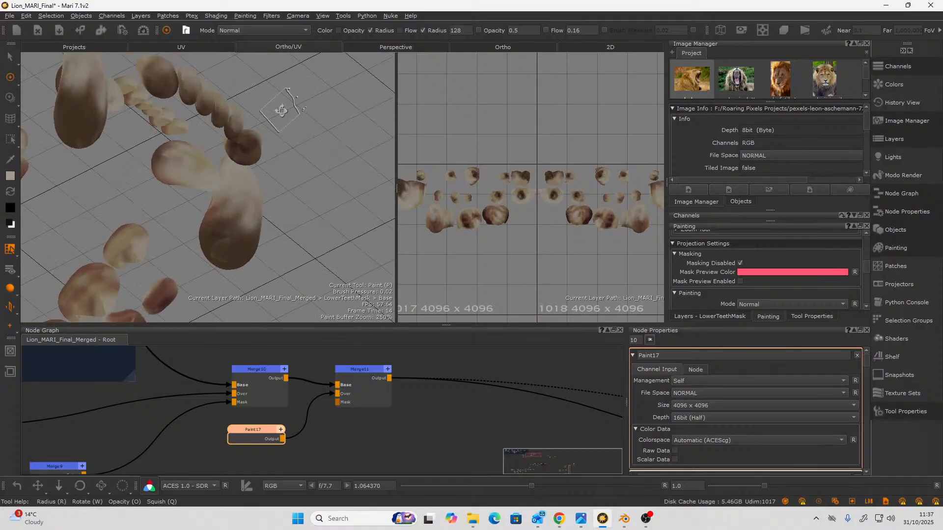
mouse_move(280, 110)
left_mouse_down("alt")
mouse_move(263, 167)
mouse_move(221, 129)
left_mouse_up("alt")
mouse_move(176, 74)
left_mouse_down("alt")
mouse_move(172, 102)
mouse_move(186, 143)
mouse_move(228, 150)
mouse_move(223, 188)
left_mouse_up("alt")
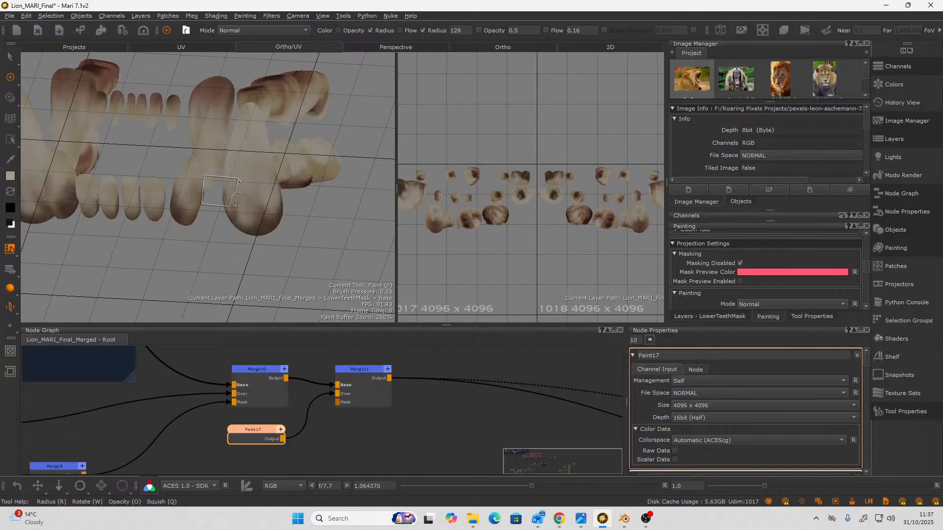
Examine the painted teeth from the front, sides and above, both up close and as a full set.
mouse_move(236, 260)
left_mouse_down("alt")
mouse_move(257, 257)
mouse_move(216, 221)
left_mouse_up("alt")
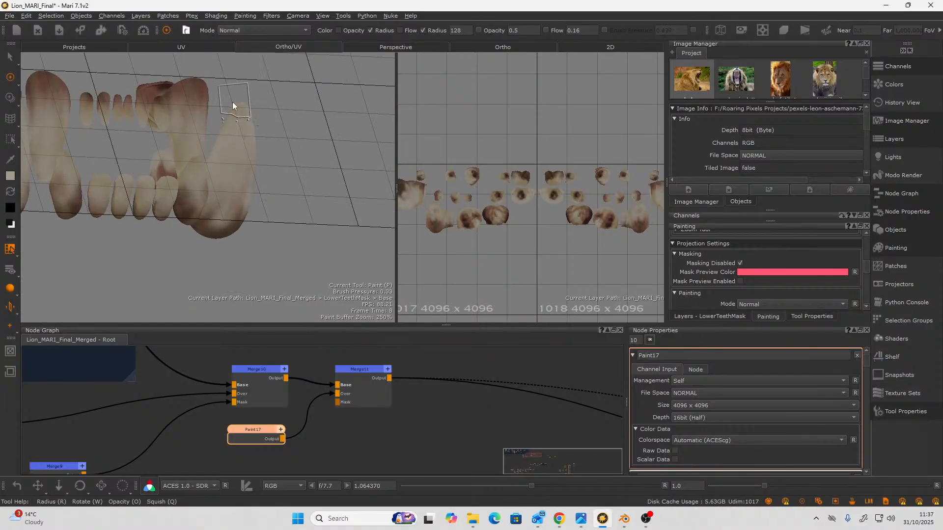
mouse_move(270, 152)
left_mouse_down("alt")
mouse_move(242, 160)
mouse_move(246, 253)
mouse_move(280, 179)
mouse_move(268, 196)
left_mouse_up("alt")
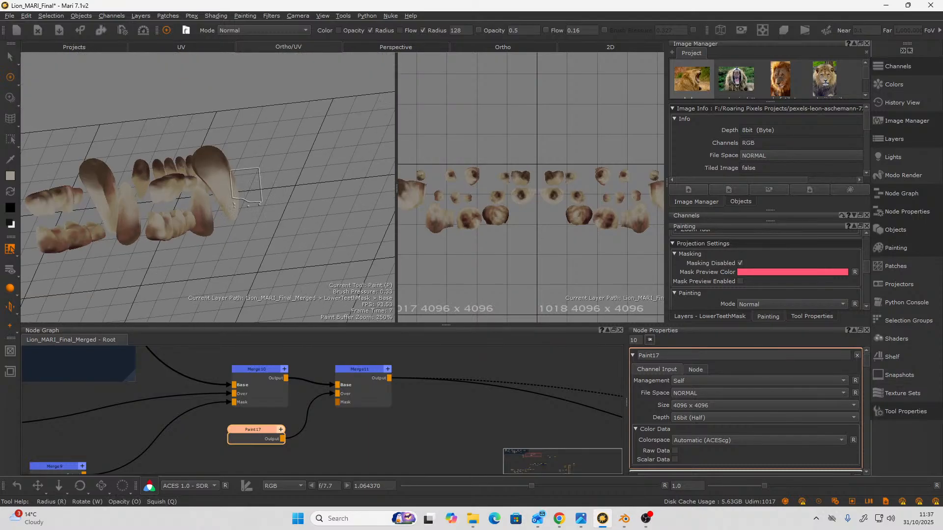
mouse_move(308, 157)
left_mouse_down("alt")
mouse_move(236, 148)
mouse_move(244, 137)
mouse_move(216, 130)
mouse_move(231, 108)
mouse_move(263, 125)
left_mouse_up("alt")
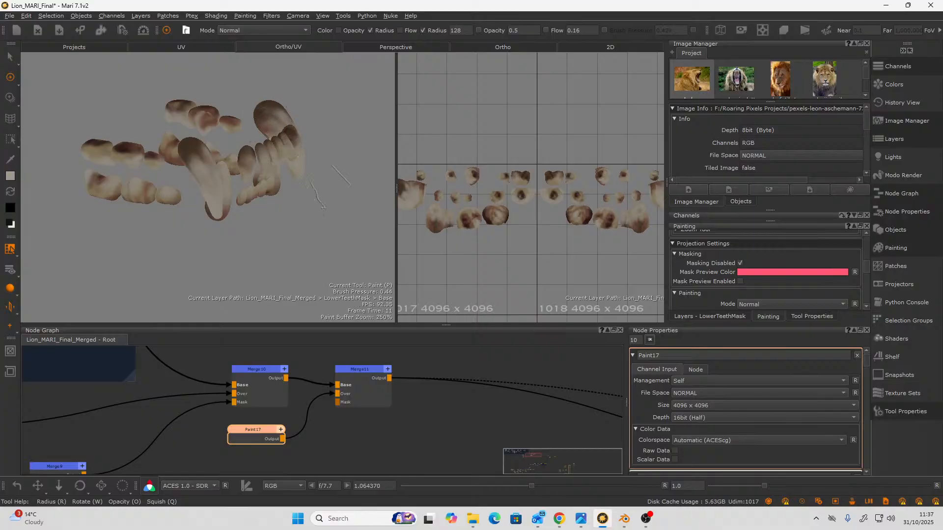
left_click_drag(323, 204, 314, 199, "alt")
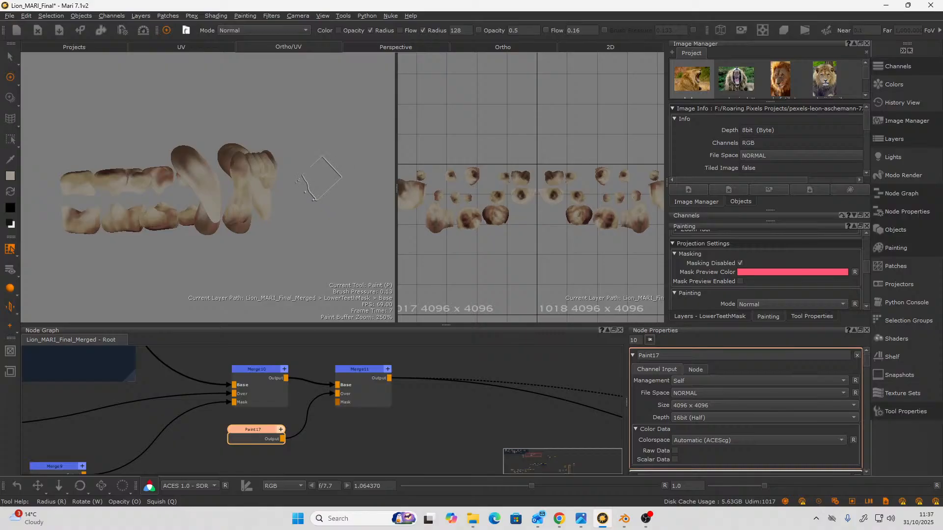
right_click_drag(319, 179, 244, 221, "alt")
left_click_drag(244, 221, 170, 252, "alt")
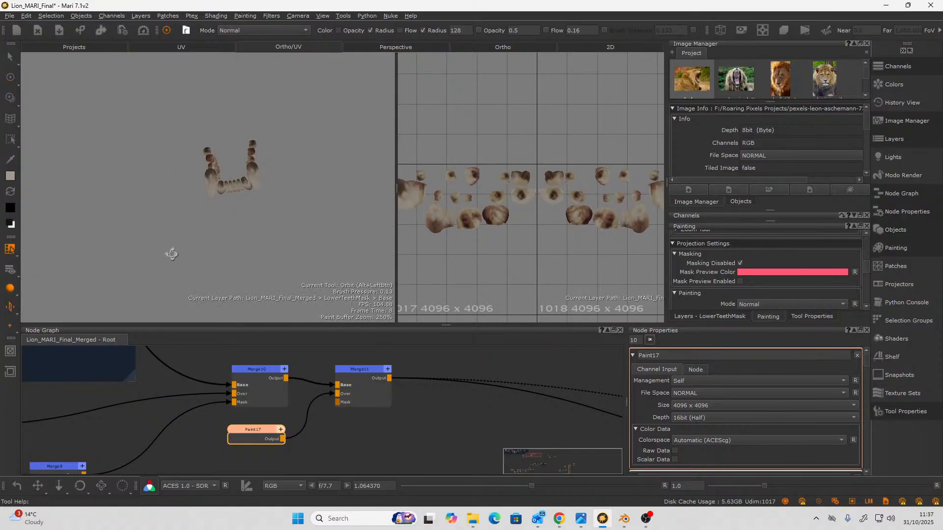
right_click_drag(180, 219, 241, 236, "alt")
left_click_drag(241, 236, 267, 237, "alt")
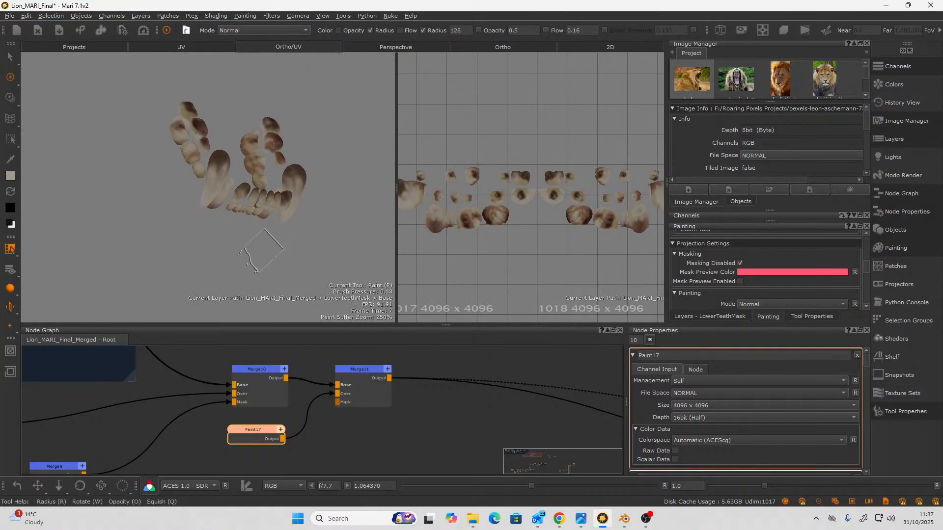
right_click_drag(265, 252, 322, 227, "alt")
left_click_drag(324, 228, 363, 223, "alt")
right_click_drag(362, 223, 310, 244, "alt")
left_click_drag(309, 244, 251, 247, "alt")
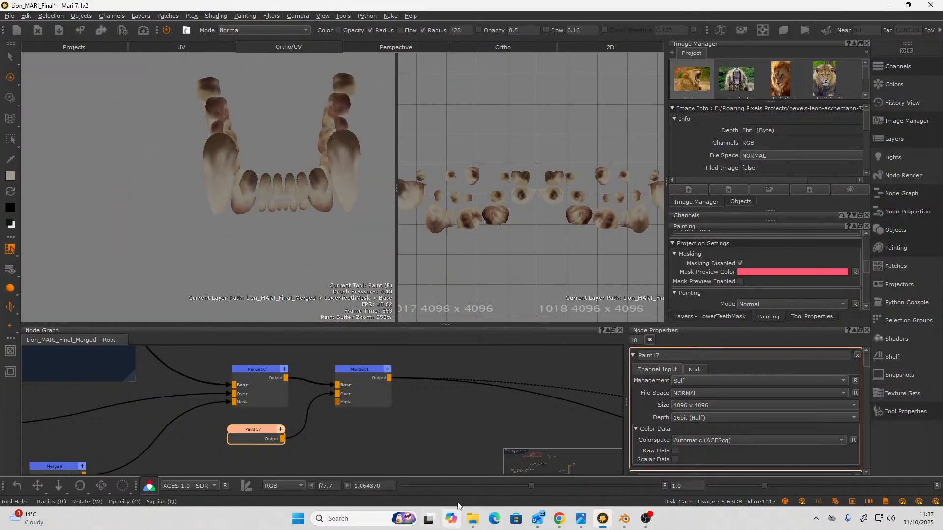
Search the node graph for the group of roughness nodes in Backdrop1.
right_click(456, 438)
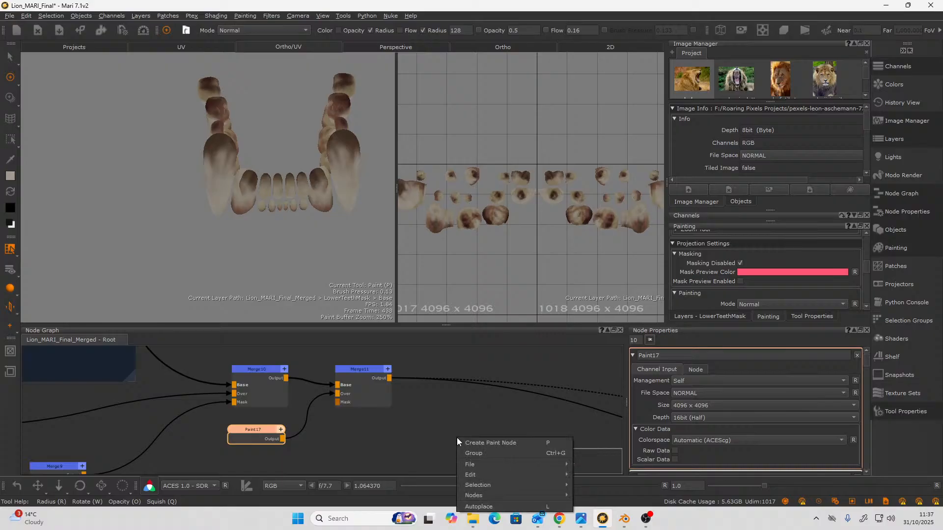
left_click(468, 421)
middle_click_drag(469, 421, 337, 314)
scroll(426, 414, "down", 5)
scroll(365, 349, "down", 3)
scroll(408, 428, "up", 4)
middle_click_drag(369, 425, 406, 450)
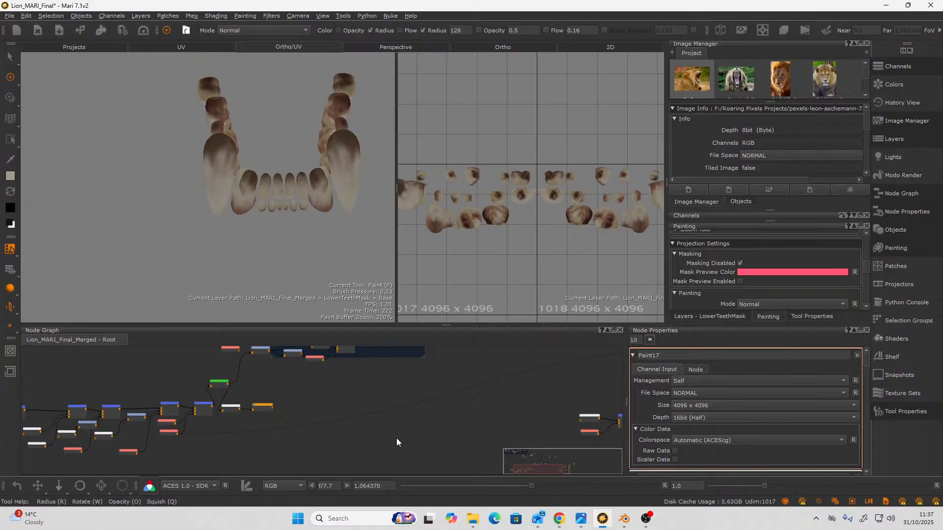
scroll(329, 421, "down", 5)
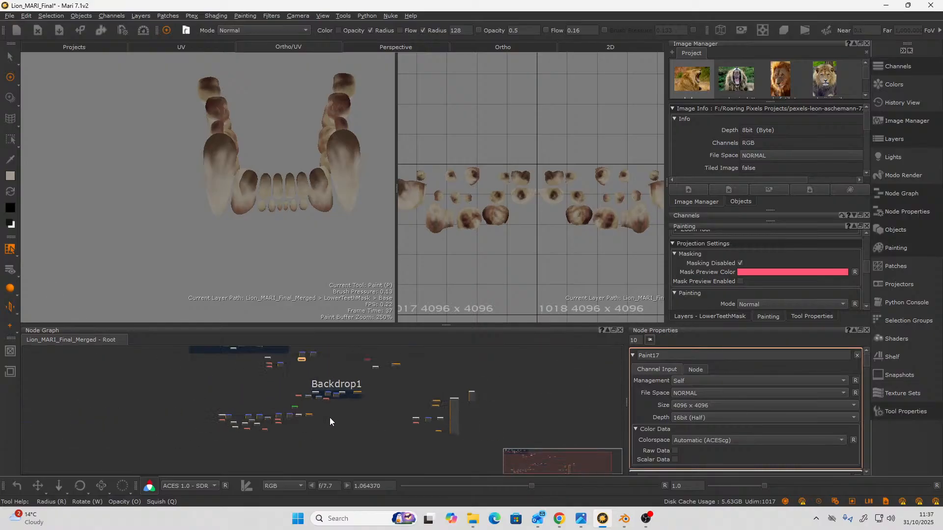
scroll(329, 417, "up", 5)
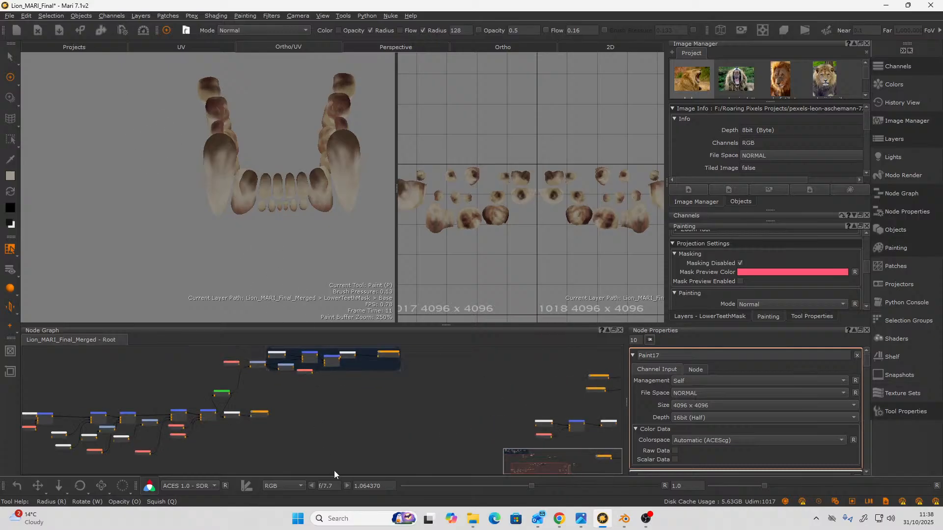
scroll(340, 381, "up", 6)
scroll(373, 380, "up", 2)
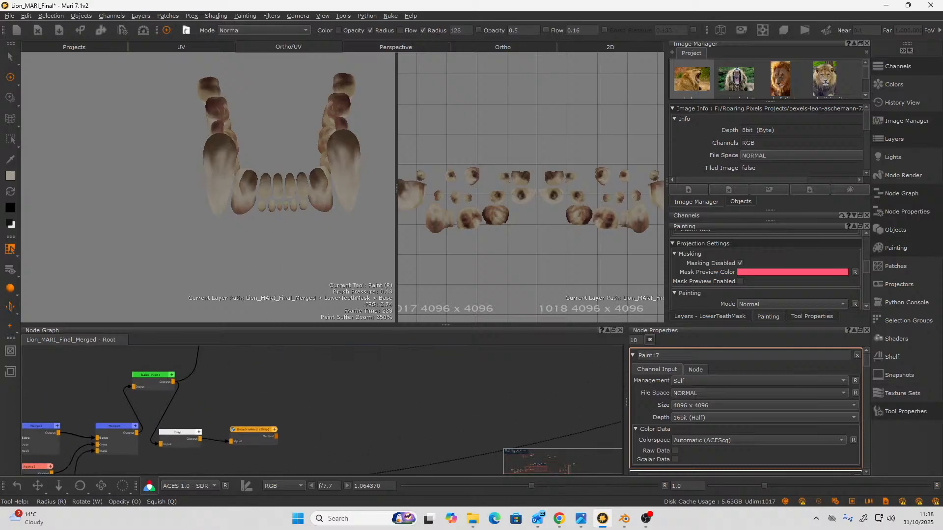
scroll(366, 440, "down", 6)
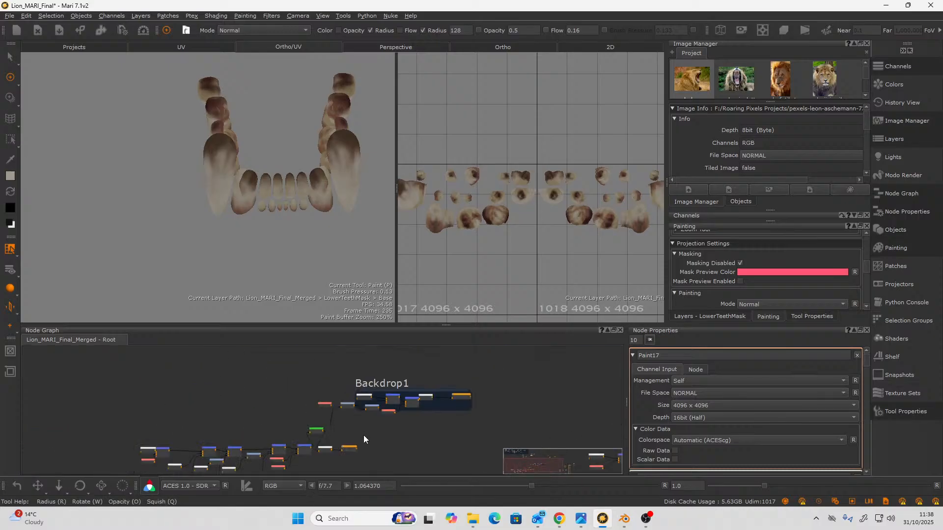
scroll(364, 427, "up", 6)
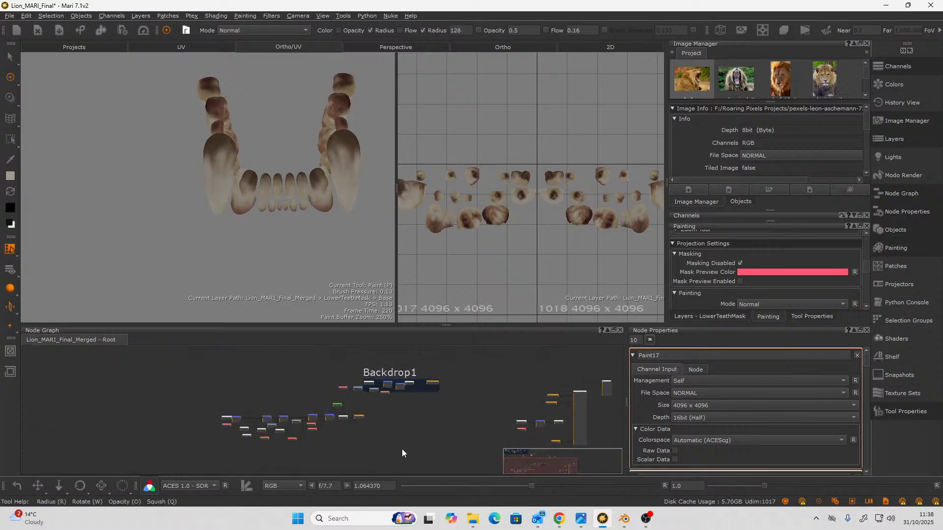
mouse_move(363, 431)
middle_mouse_down()
mouse_move(425, 440)
mouse_move(452, 425)
middle_mouse_up()
scroll(450, 425, "up", 6)
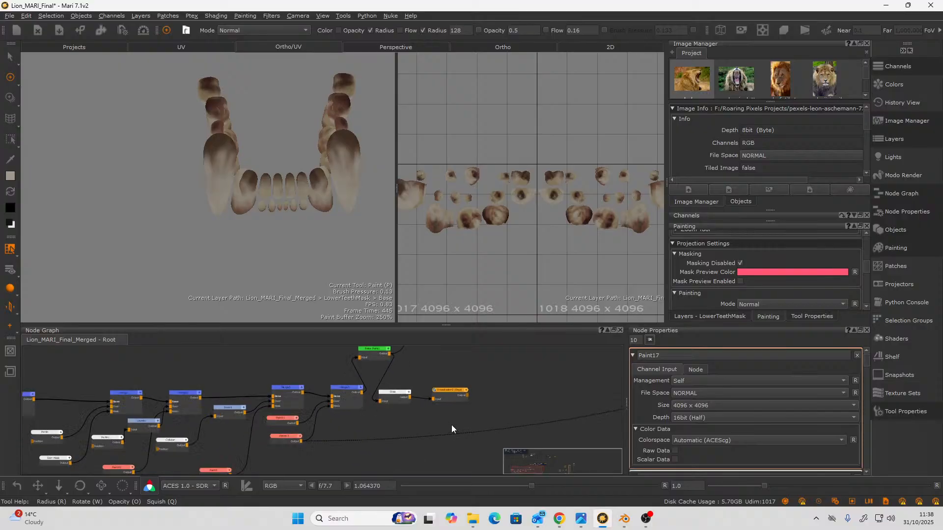
middle_click_drag(377, 397, 408, 428)
scroll(405, 428, "down", 6)
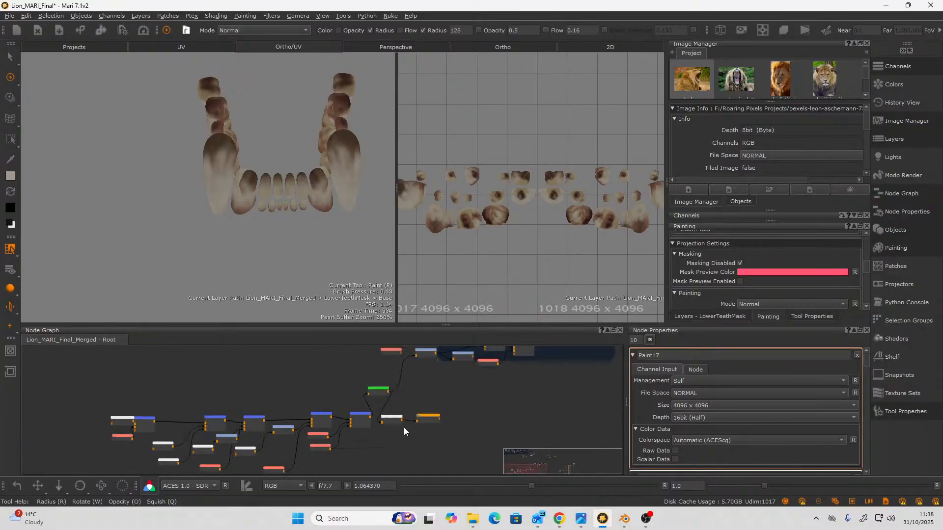
Display the Roughness node's output from Backdrop1 on the teeth and inspect the map on the canines and incisors.
scroll(367, 418, "up", 5)
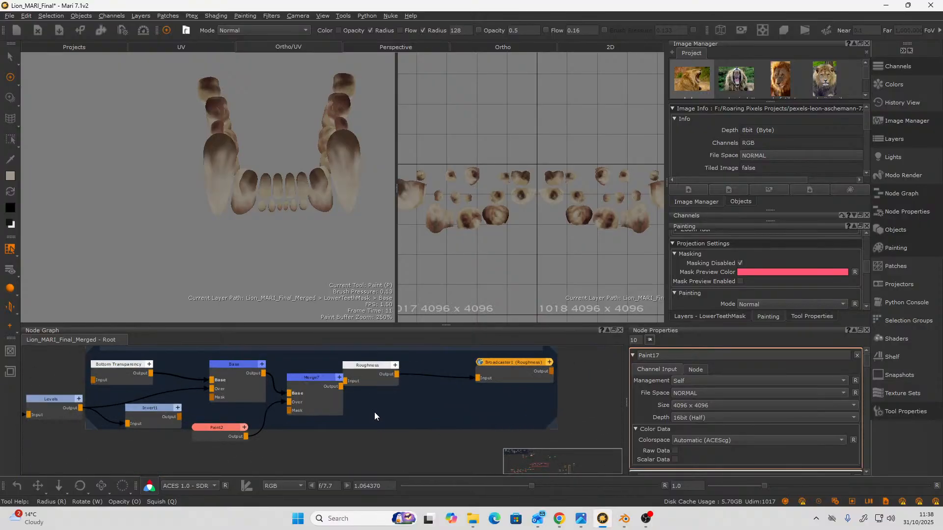
middle_click_drag(392, 405, 352, 416)
left_click(352, 379)
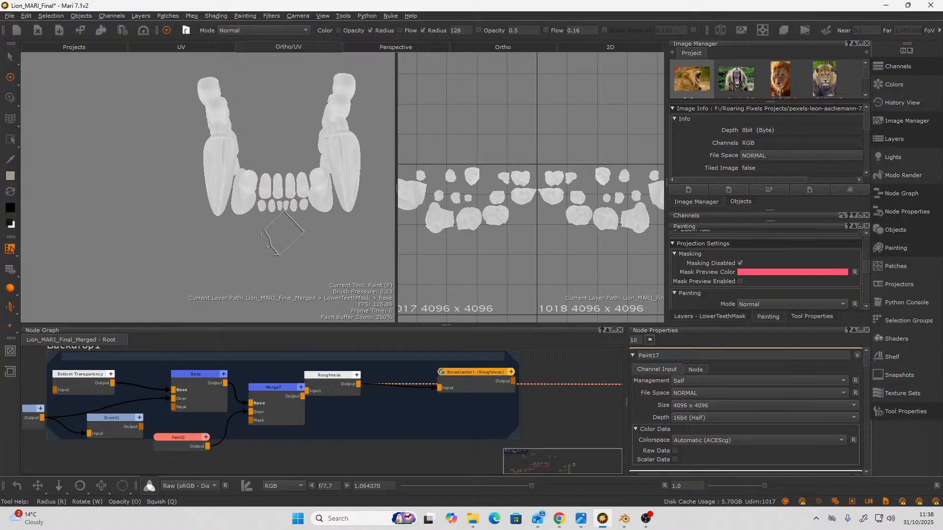
right_click_drag(247, 170, 293, 153, "alt")
middle_click_drag(300, 189, 222, 224, "alt")
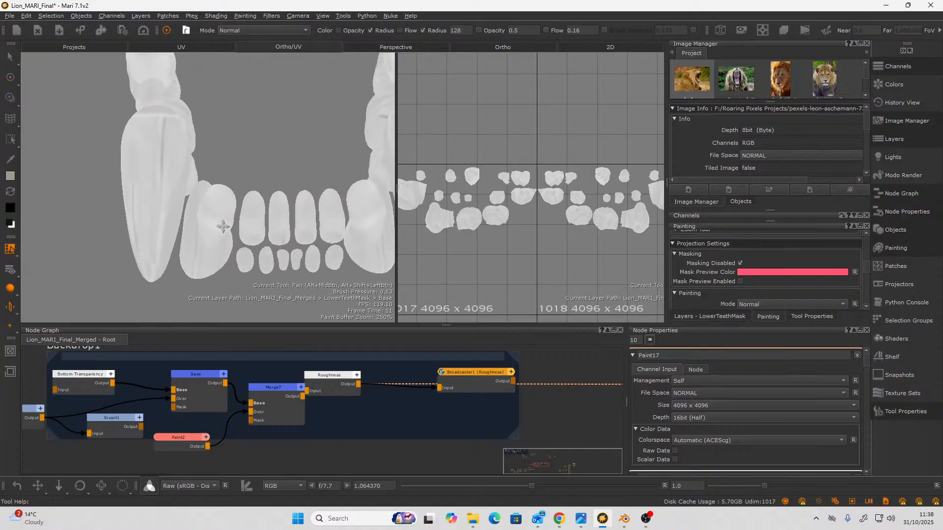
left_click_drag(222, 224, 248, 215, "alt")
scroll(406, 396, "down", 1)
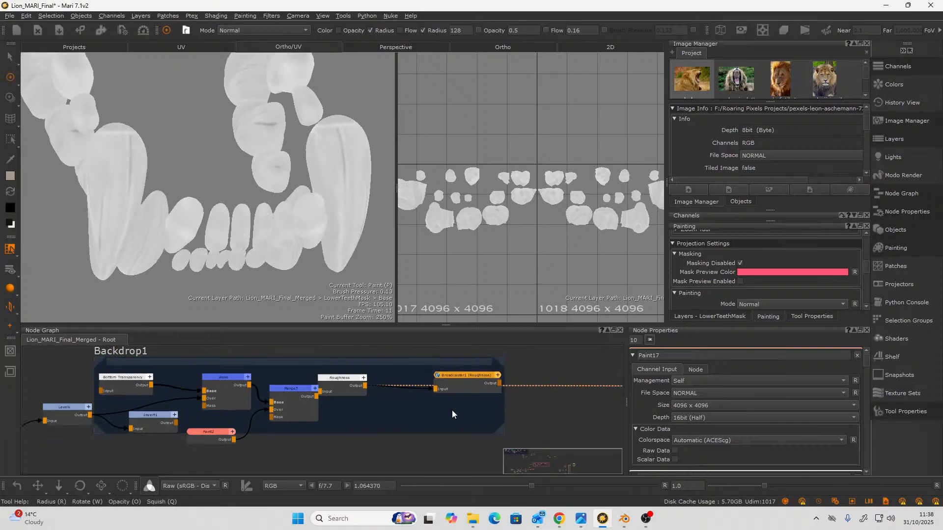
scroll(436, 404, "down", 3)
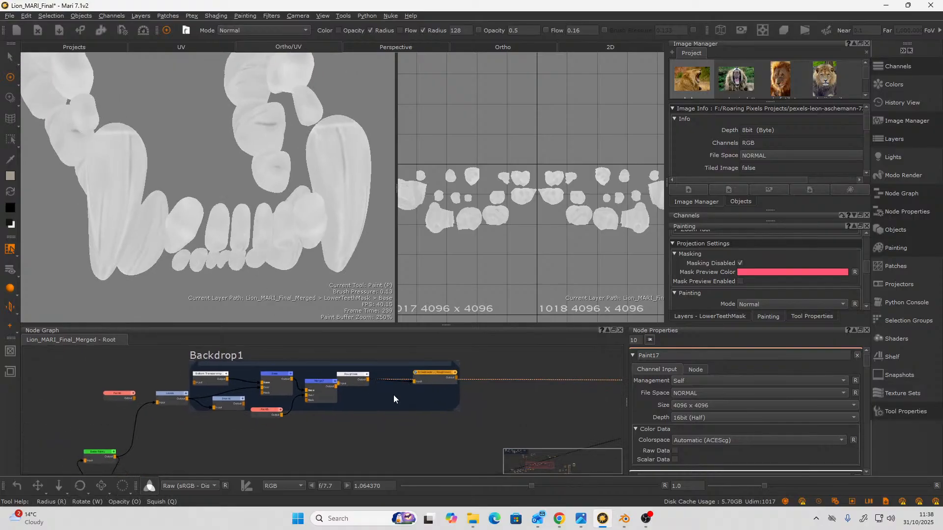
Enlarge Backdrop1 downward to make room beneath its roughness nodes.
scroll(394, 395, "up", 3)
mouse_move(355, 384)
left_mouse_down()
mouse_move(386, 381)
mouse_move(350, 394)
mouse_move(362, 376)
left_mouse_up()
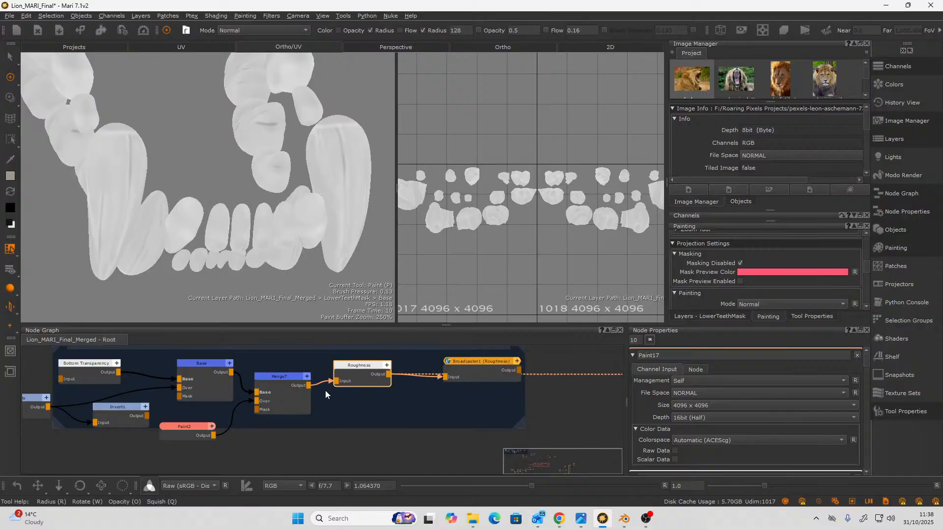
left_click(291, 379)
scroll(290, 373, "down", 3)
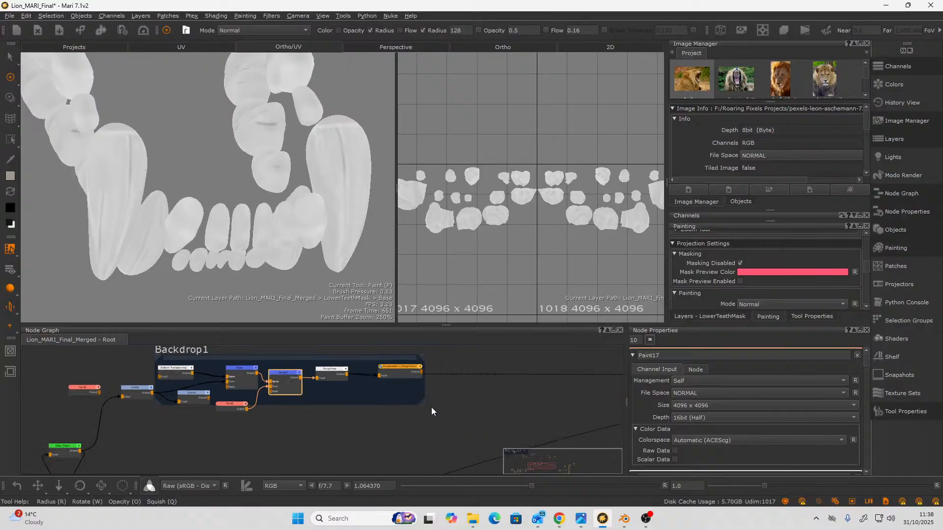
left_click_drag(426, 409, 448, 443)
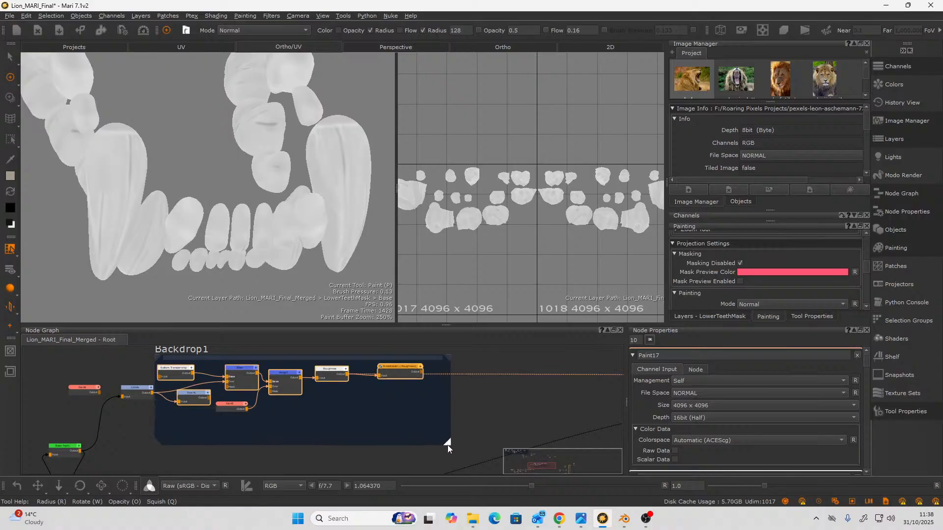
Move the Roughness node and its Broadcaster away from Merge7 and widen Backdrop1 to enclose them.
scroll(334, 438, "up", 2)
scroll(327, 369, "down", 2)
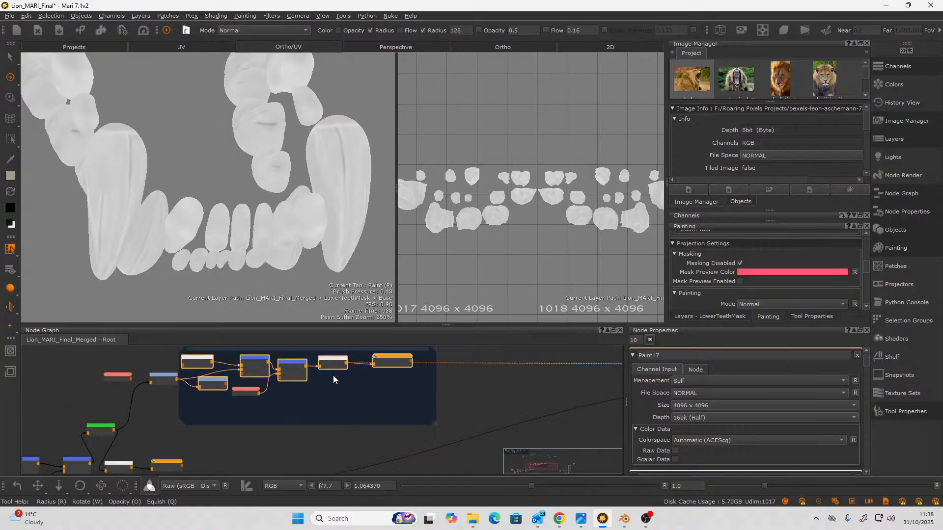
middle_click_drag(342, 387, 337, 395)
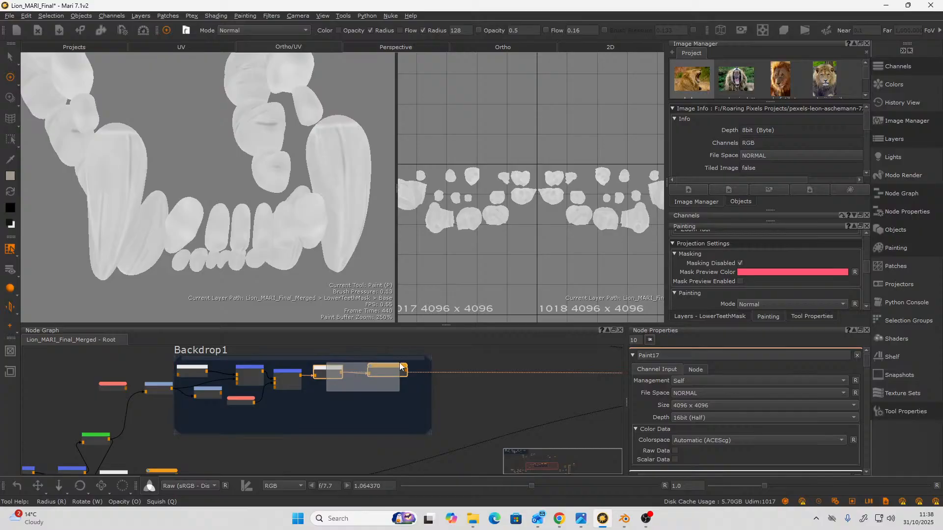
left_click_drag(387, 373, 477, 376)
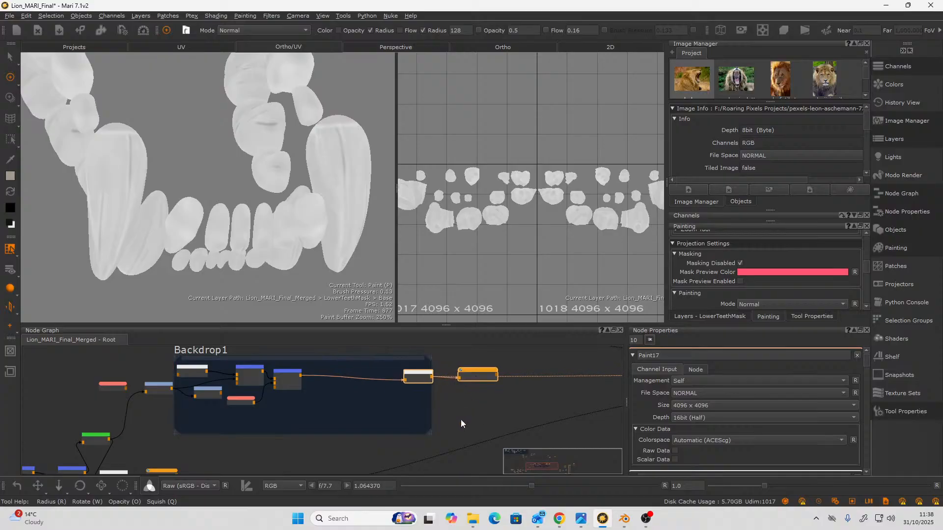
left_click_drag(423, 432, 536, 435)
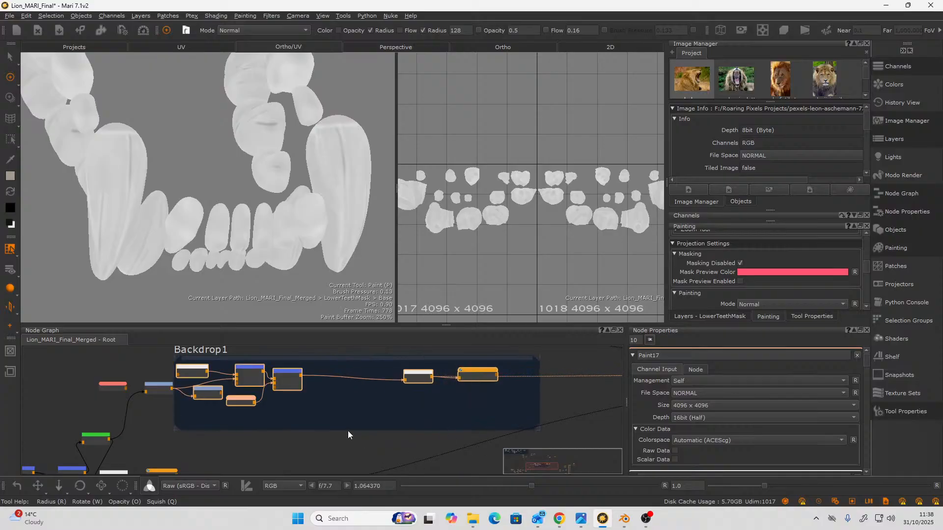
Create a Levels node in Backdrop1 and connect Merge7's output to its input.
scroll(347, 436, "up", 3)
scroll(296, 400, "down", 2)
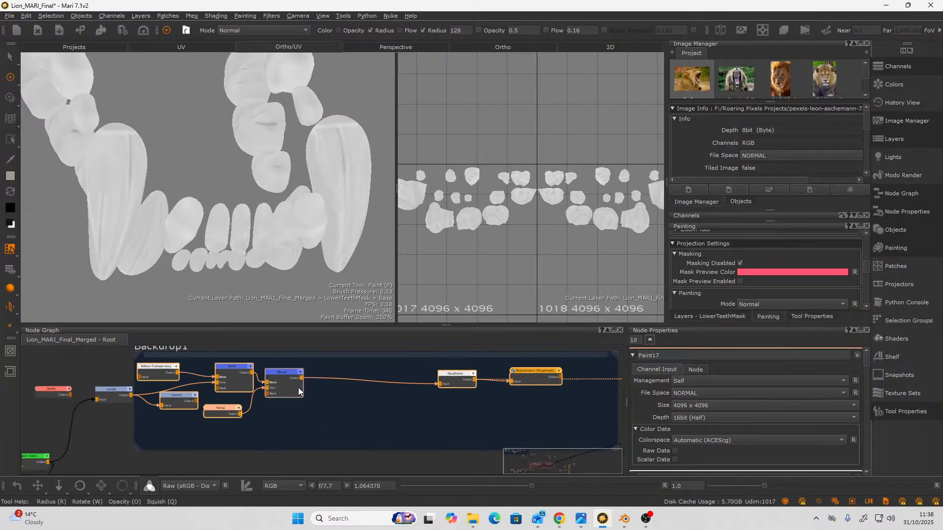
left_click(333, 416)
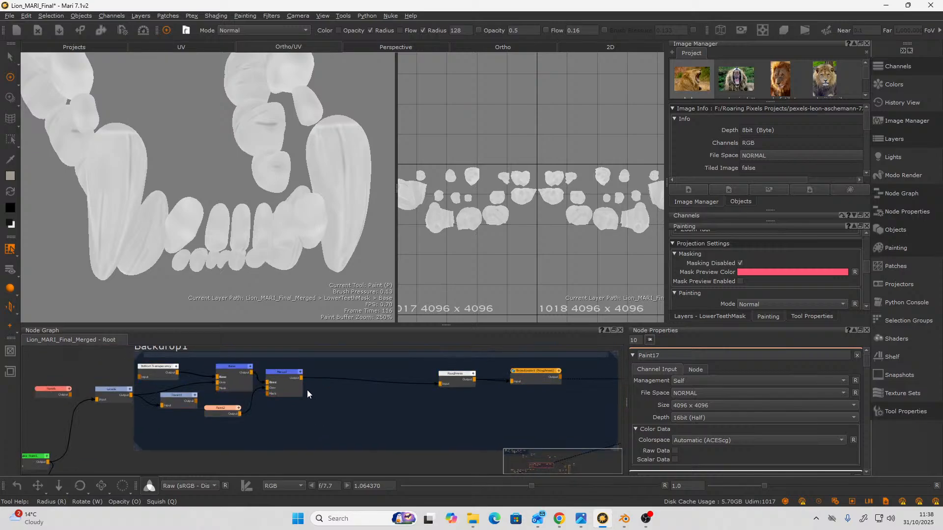
key("Tab")
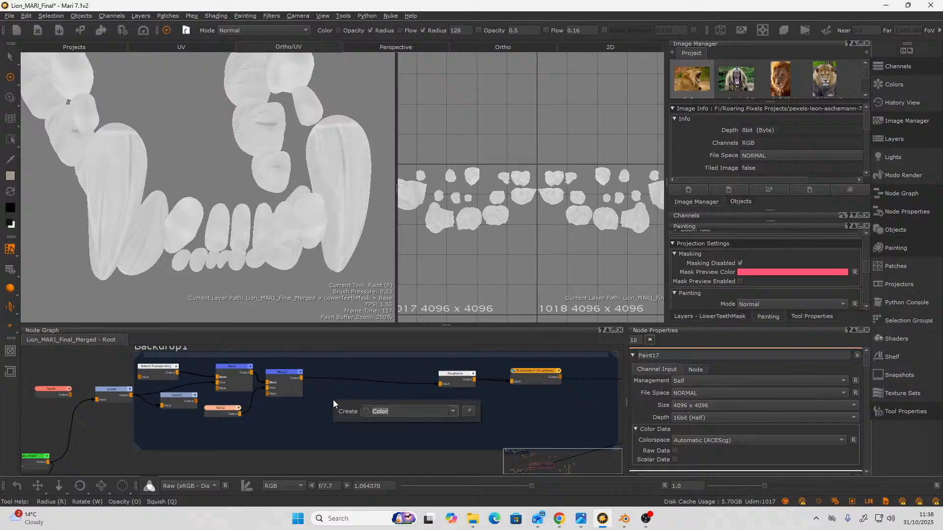
type("mer")
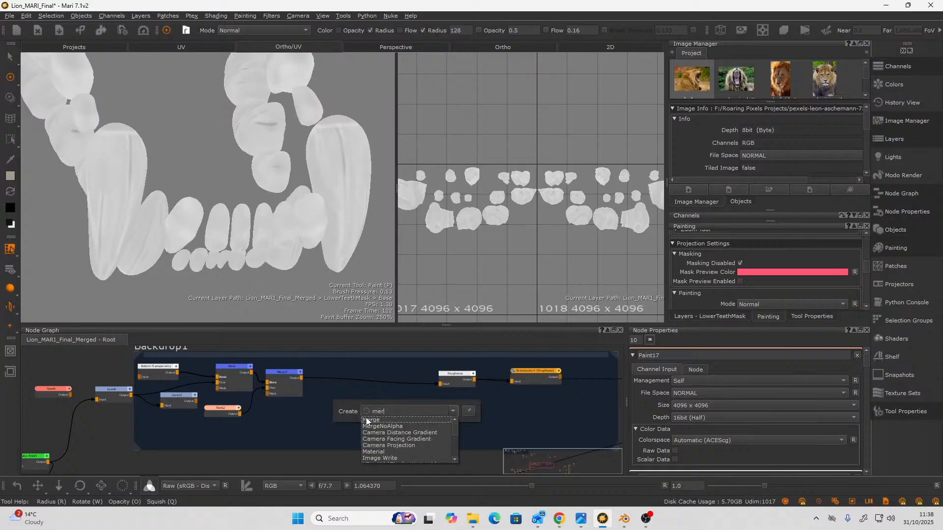
left_click(378, 405)
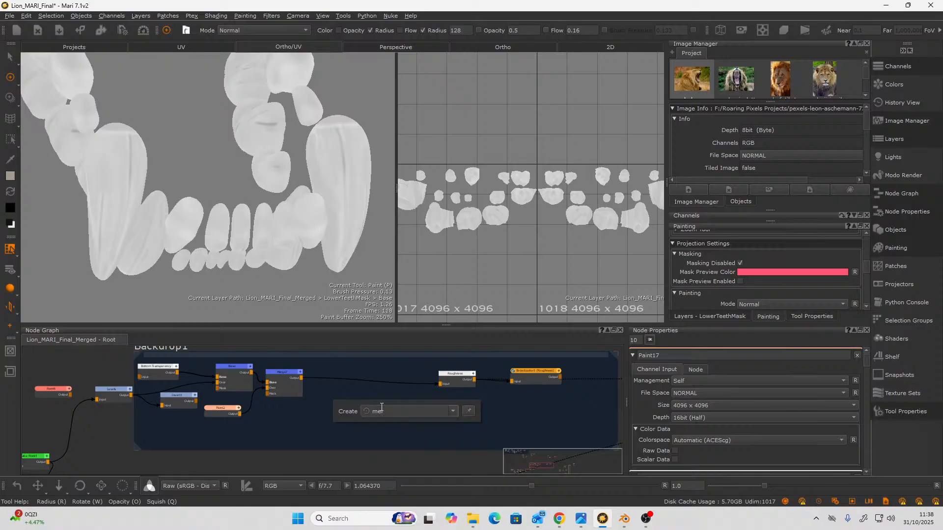
key("BackSpace")
key("BackSpace")
key("BackSpace")
type("leve")
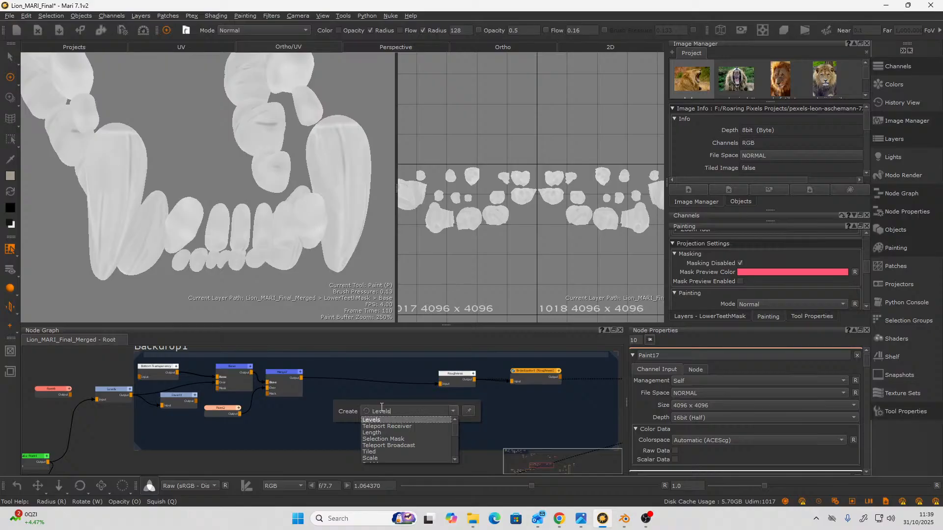
key("Return")
left_click_drag(301, 378, 387, 410)
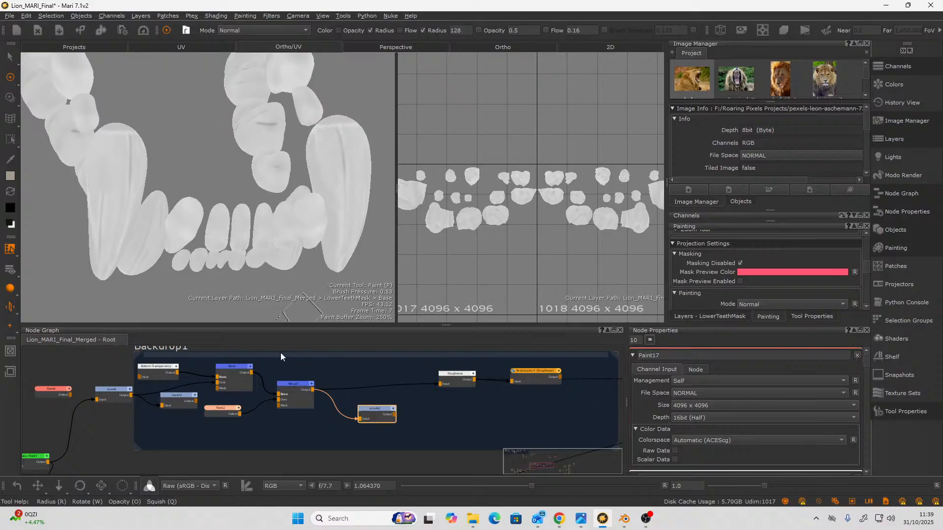
Copy the two linked Paint nodes and their Merge from the other network and paste them below Backdrop1.
scroll(281, 353, "down", 5)
scroll(268, 393, "up", 5)
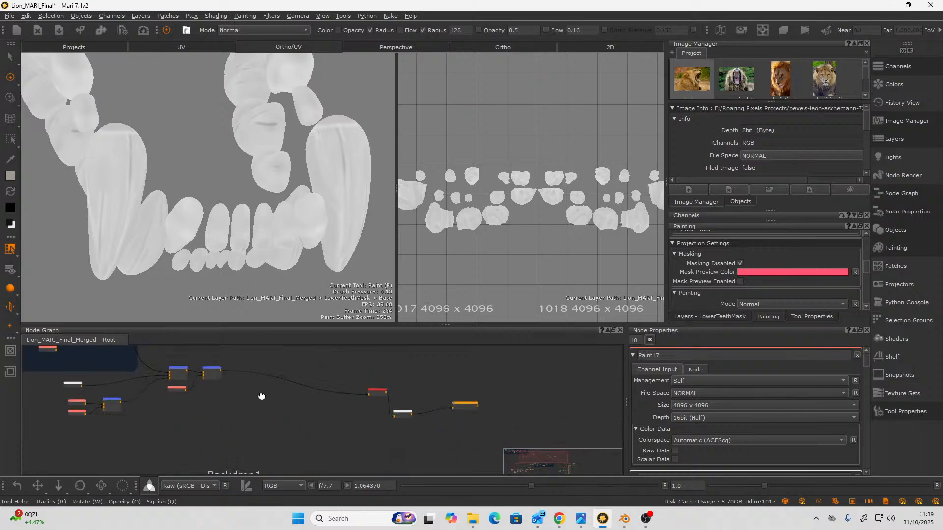
middle_click_drag(278, 411, 398, 407)
scroll(227, 436, "up", 2)
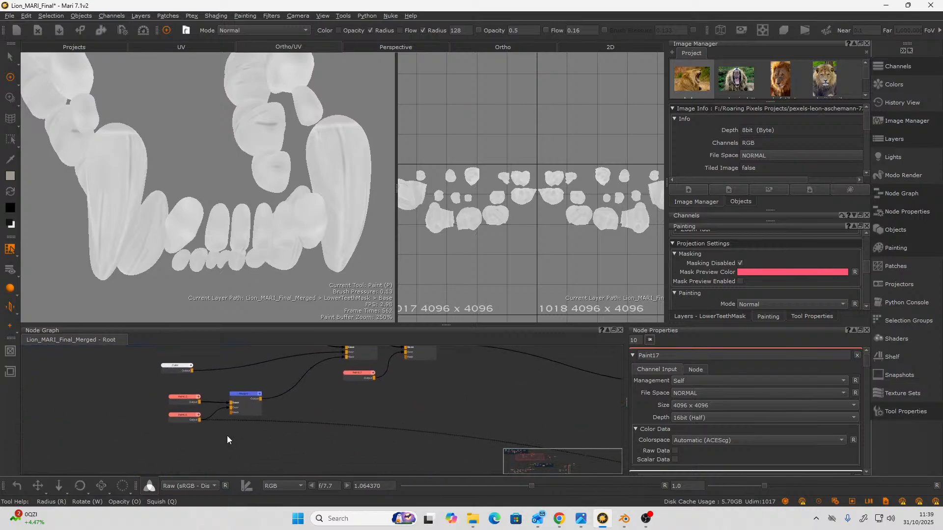
left_click_drag(155, 381, 272, 438)
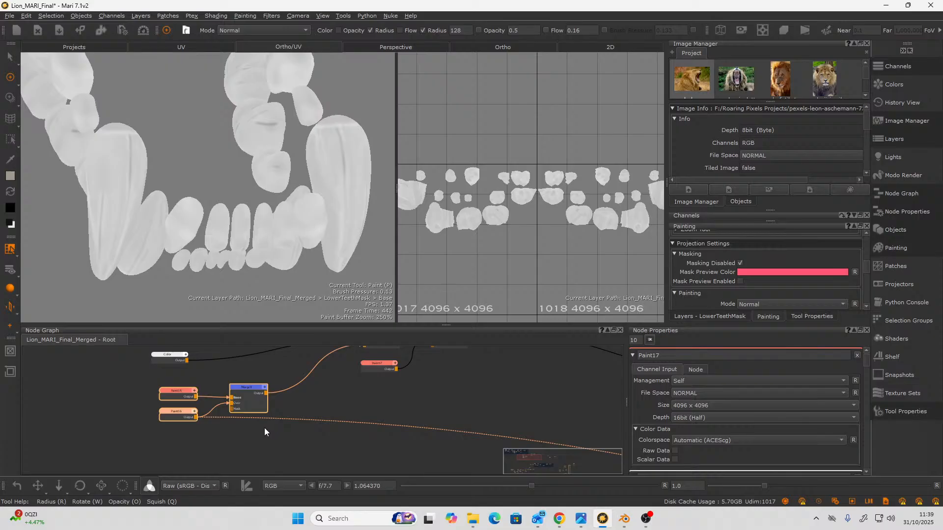
scroll(226, 352, "down", 2)
mouse_move(225, 352)
middle_mouse_down()
mouse_move(395, 458)
mouse_move(345, 398)
mouse_move(314, 514)
mouse_move(330, 399)
mouse_move(343, 384)
middle_mouse_up()
scroll(345, 399, "up", 1)
key("ctrl+v")
scroll(328, 416, "up", 1)
Move the large node network beside Backdrop1 further down to clear space around the pasted nodes.
scroll(328, 417, "down", 7)
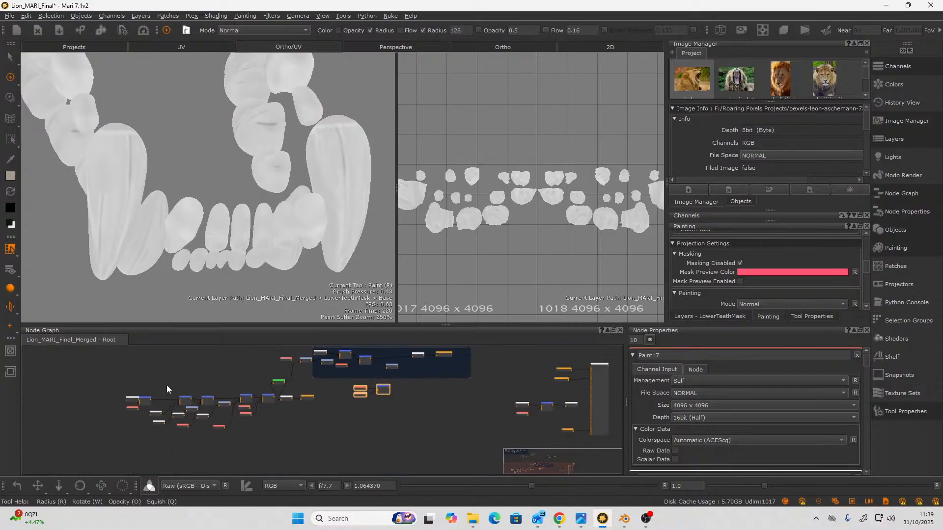
left_click_drag(126, 389, 313, 457)
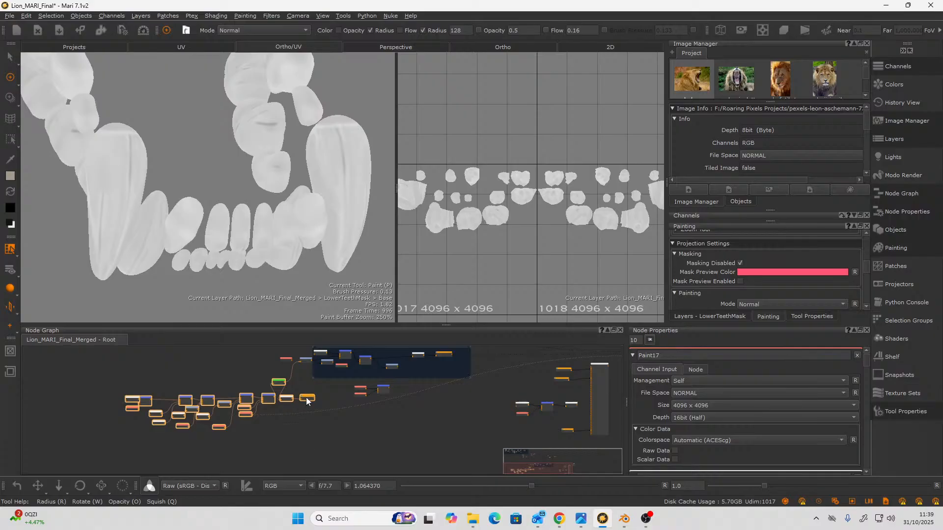
left_click_drag(305, 396, 291, 443)
scroll(323, 384, "up", 3)
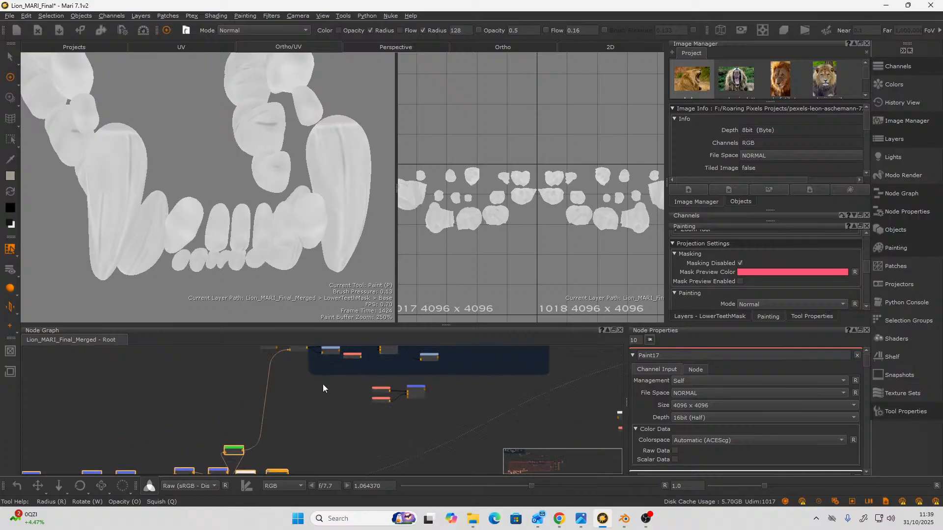
Move the pasted Paint and Merge nodes up into Backdrop1 and arrange Merge12 just beneath Levels2.
middle_click_drag(323, 384, 240, 433)
scroll(278, 434, "up", 3)
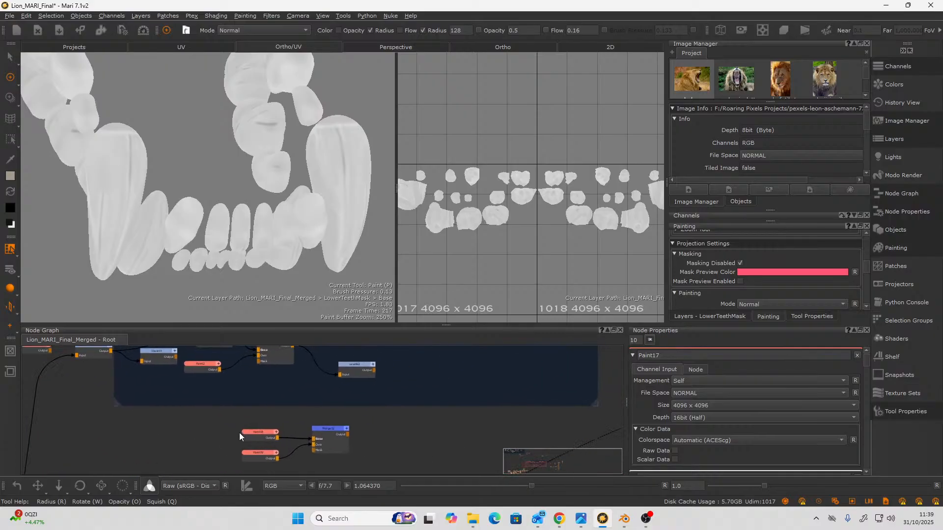
scroll(353, 457, "down", 3)
mouse_move(263, 432)
left_mouse_down()
mouse_move(357, 462)
mouse_move(344, 421)
mouse_move(393, 397)
left_mouse_up()
scroll(358, 420, "up", 5)
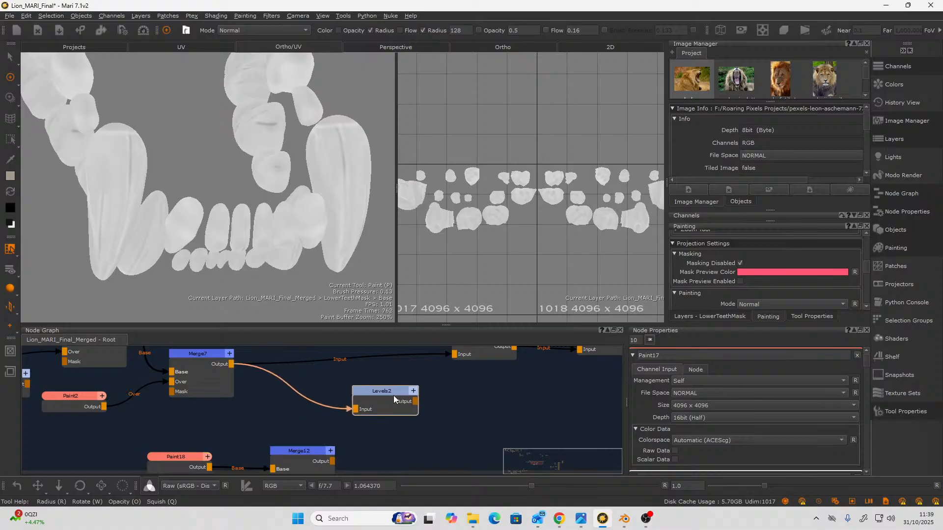
left_click_drag(312, 453, 307, 428)
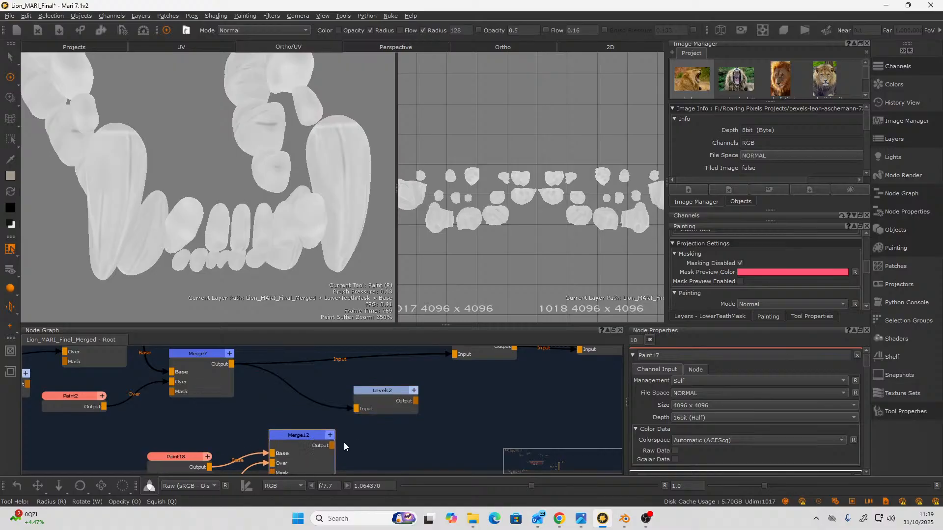
scroll(344, 443, "up", 2)
scroll(316, 435, "down", 2)
left_click_drag(338, 400, 284, 394)
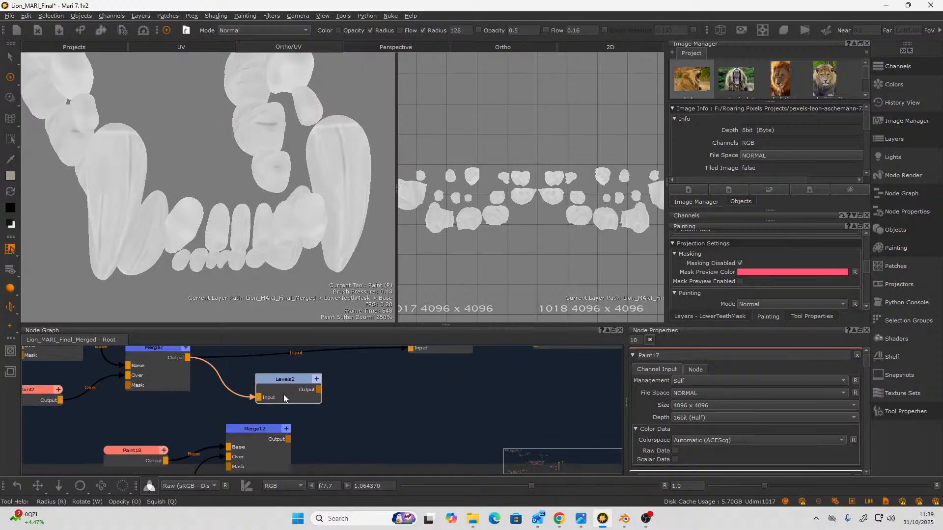
Display Levels2 on the teeth and set its output levels to White 0.176 and Black 1.0.
double_click(290, 380)
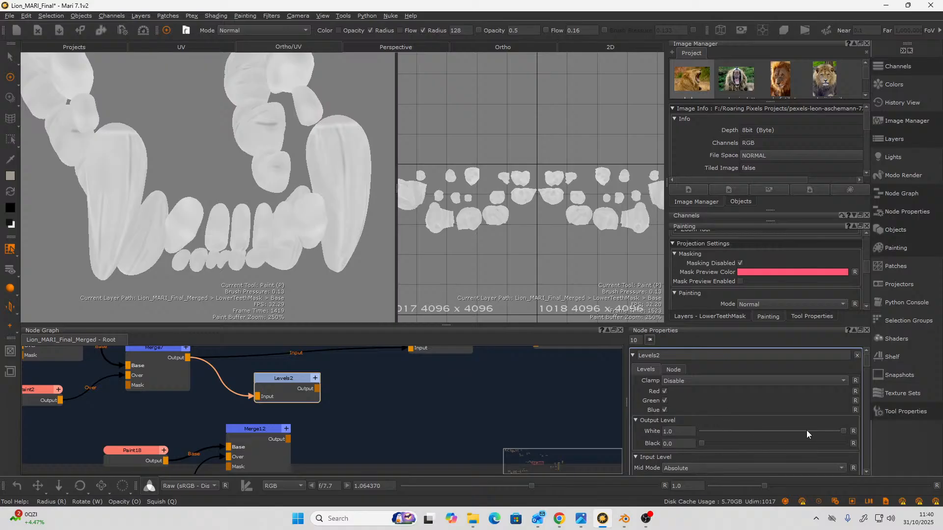
left_click_drag(841, 431, 779, 432)
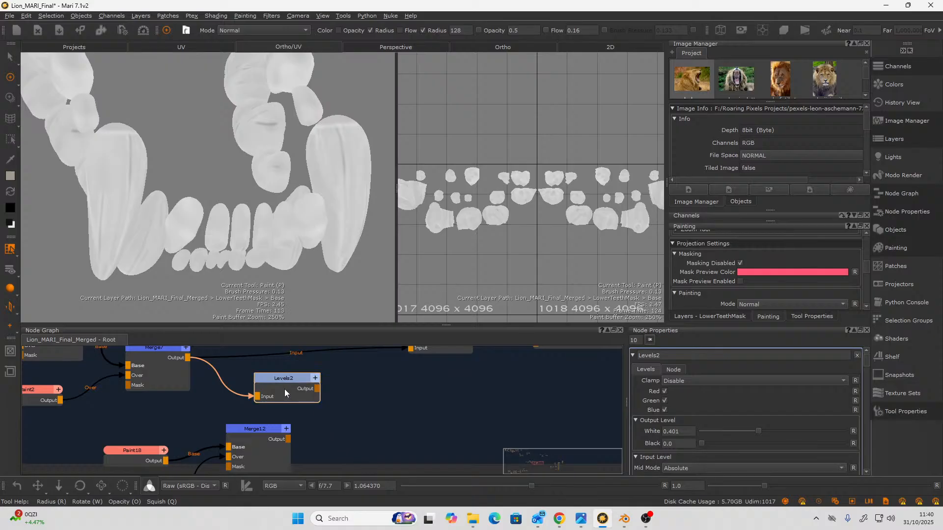
key("v")
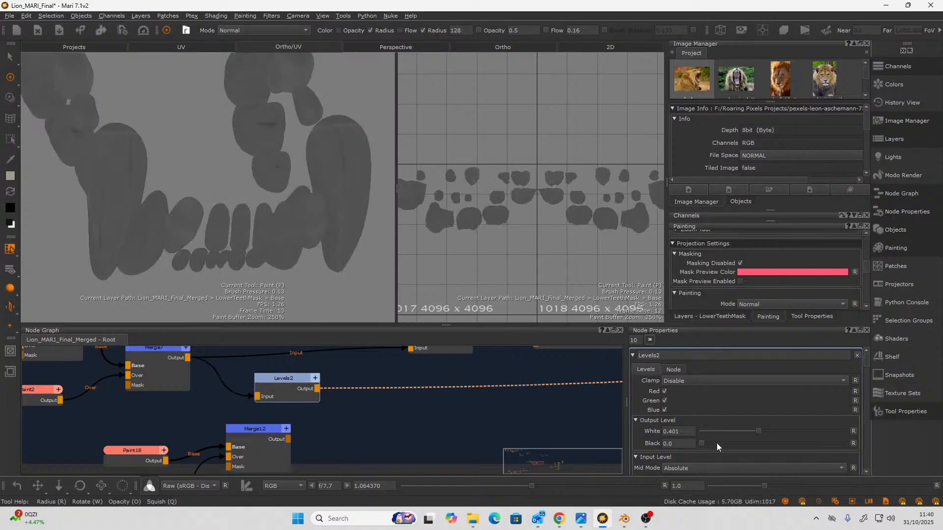
left_click_drag(707, 444, 844, 438)
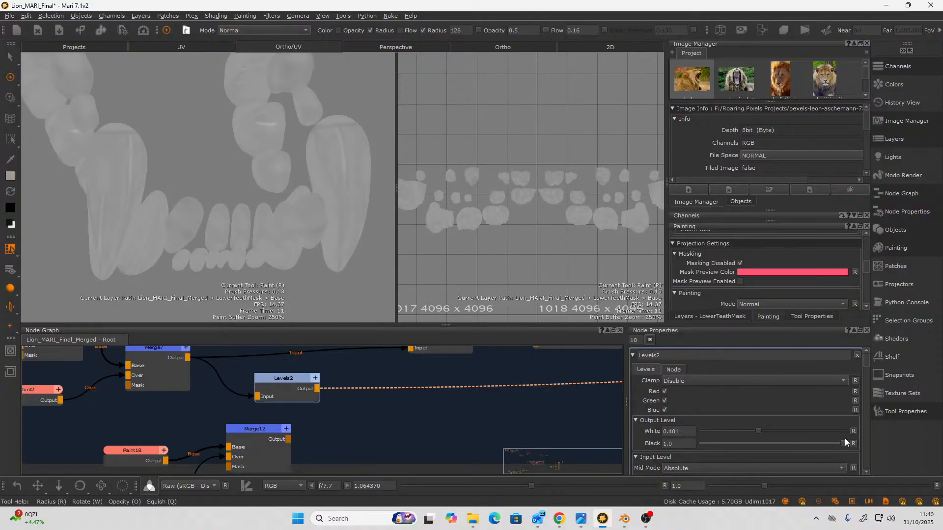
left_click_drag(758, 432, 726, 434)
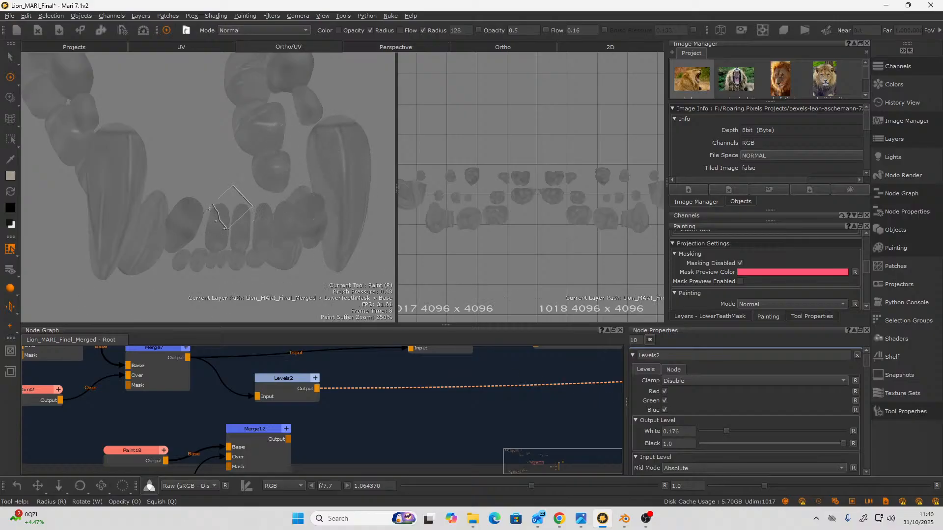
left_click_drag(240, 211, 173, 208, "alt")
scroll(332, 409, "down", 2)
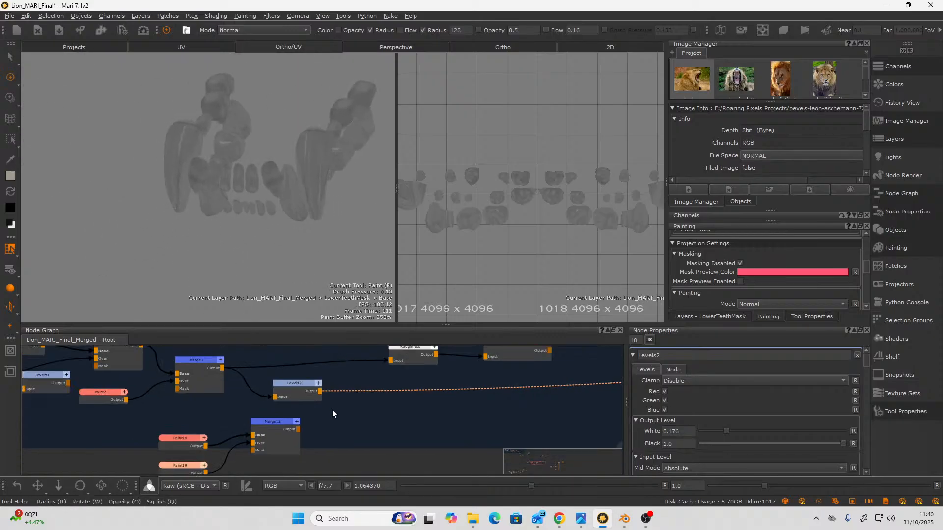
Blend Levels2 over Merge7 in a new Merge node masked by Merge12, and feed its output into the displayed Roughness node.
mouse_move(332, 410)
middle_mouse_down()
mouse_move(371, 381)
mouse_move(309, 385)
mouse_move(276, 403)
middle_mouse_up()
left_click(279, 366)
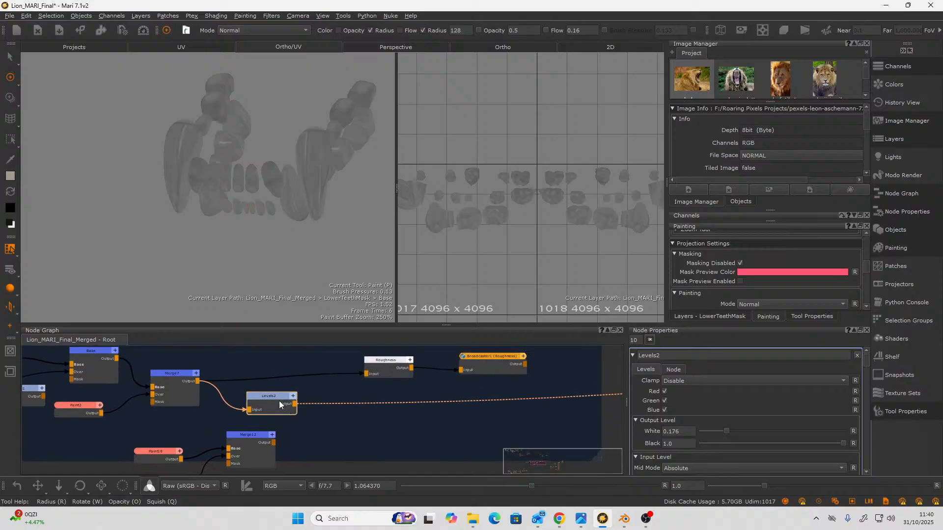
key("m")
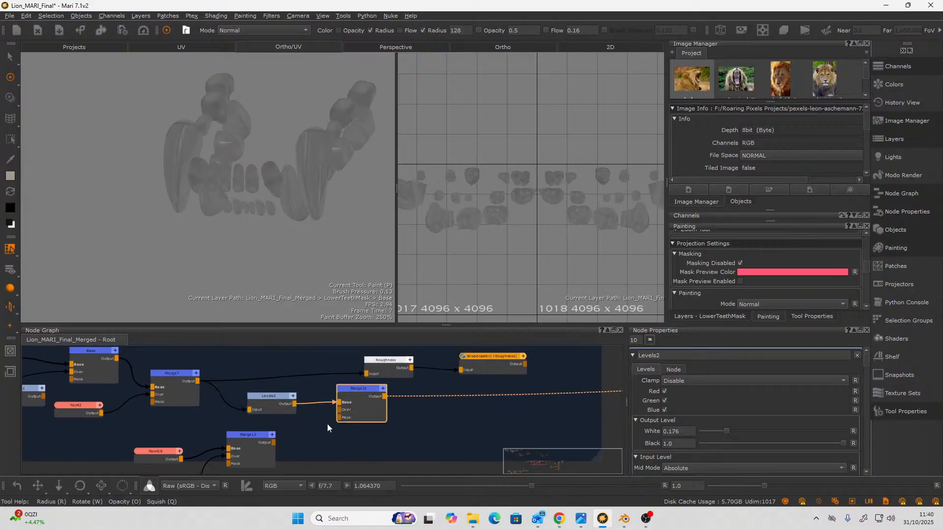
middle_click_drag(333, 440, 297, 450)
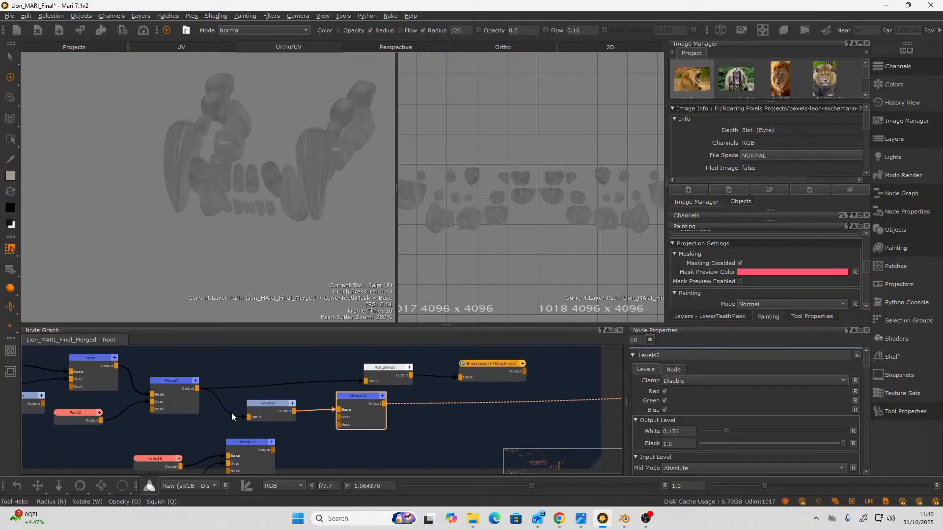
left_click_drag(173, 386, 339, 417)
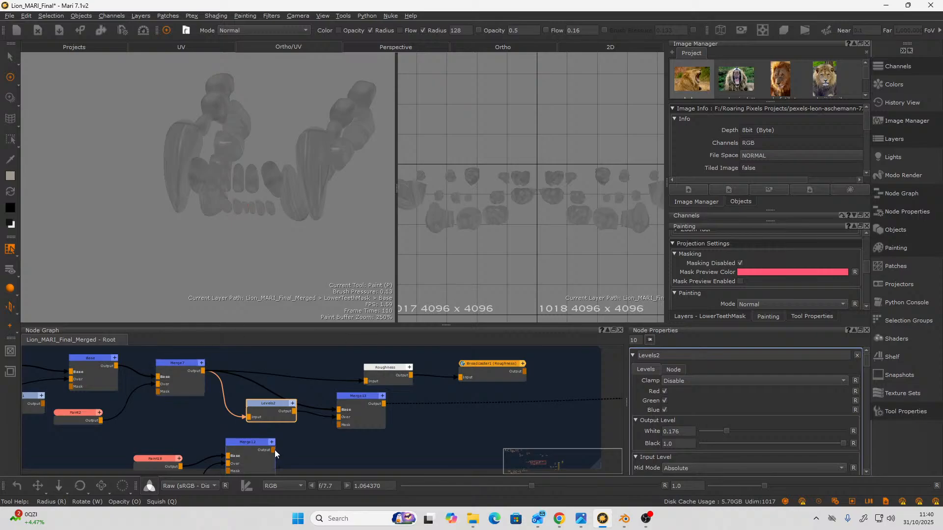
left_click_drag(275, 450, 365, 381)
left_click(376, 374)
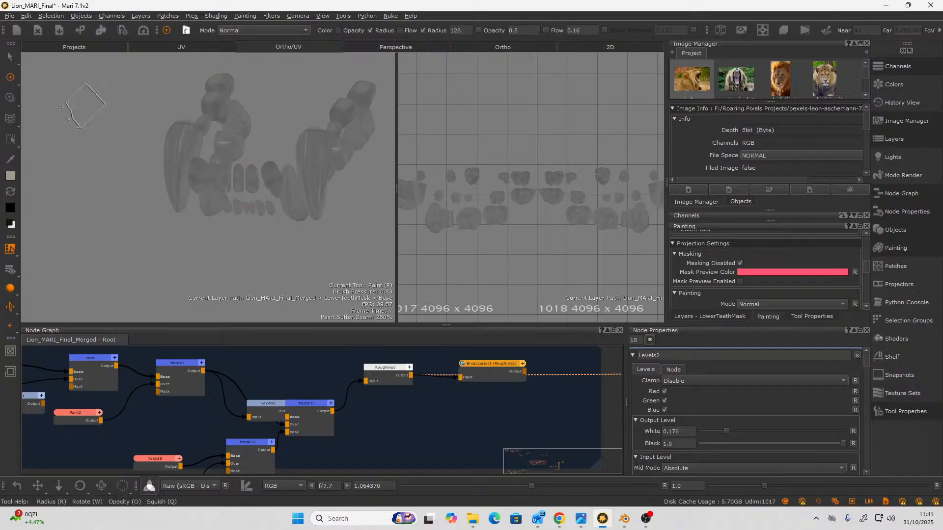
Display the Arnold Standard Surface shader on the teeth and check their surface highlights.
scroll(420, 408, "down", 5)
middle_click_drag(497, 400, 272, 350)
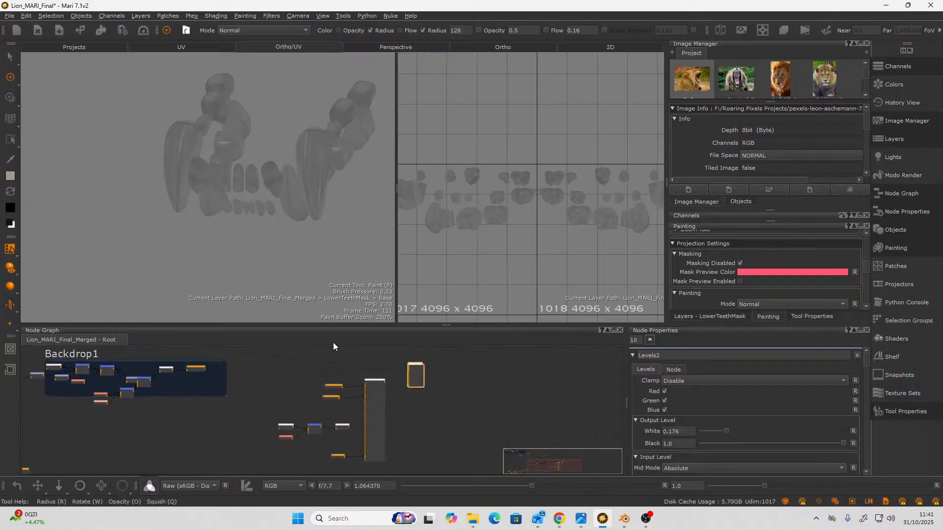
key("v")
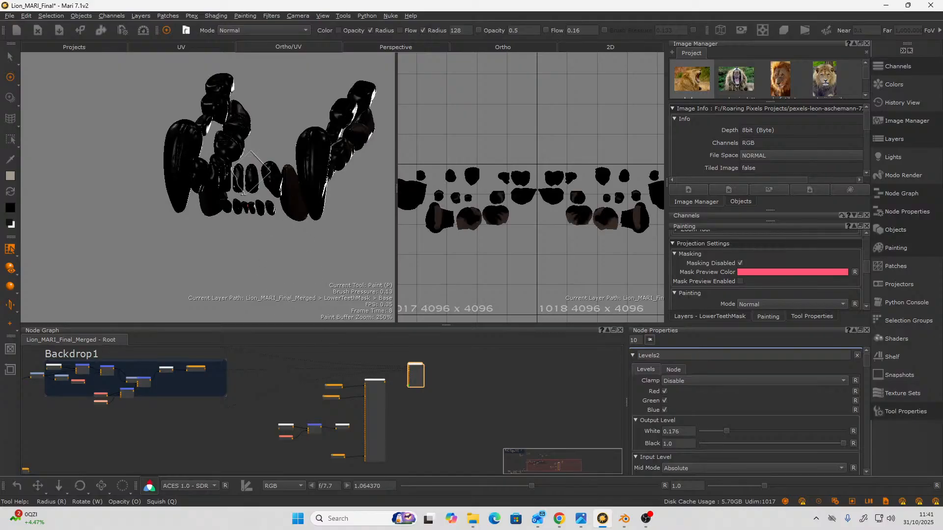
mouse_move(259, 131)
right_mouse_down("alt")
mouse_move(337, 197)
mouse_move(320, 228)
mouse_move(330, 245)
right_mouse_up("alt")
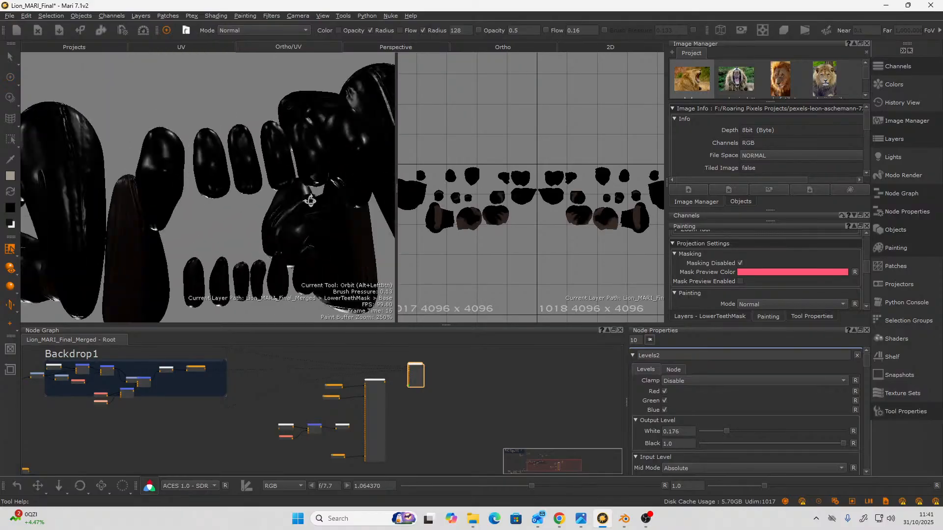
mouse_move(312, 194)
left_mouse_down("alt")
mouse_move(317, 239)
mouse_move(311, 212)
left_mouse_up("alt")
right_click_drag(311, 212, 258, 216, "alt")
middle_click_drag(258, 216, 240, 250, "alt")
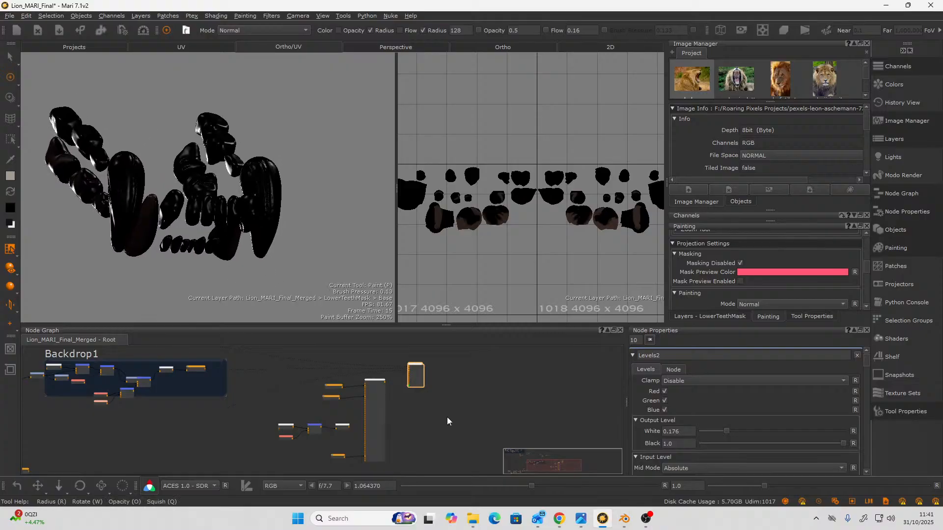
Move the outdated Bake Point node closer to the merge that feeds it and rebake it at 4096 x 4096.
scroll(447, 417, "down", 4)
middle_click_drag(433, 401, 448, 471)
scroll(372, 415, "up", 10)
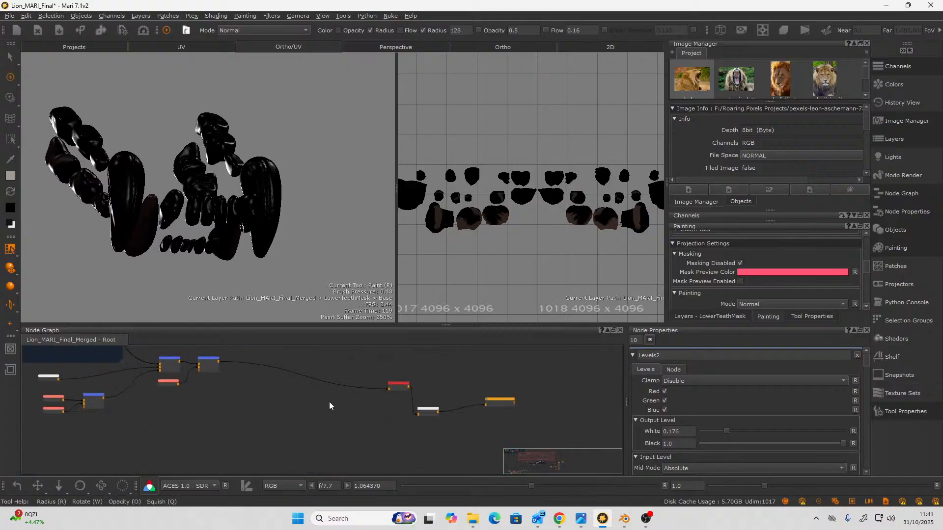
middle_click_drag(371, 401, 423, 428)
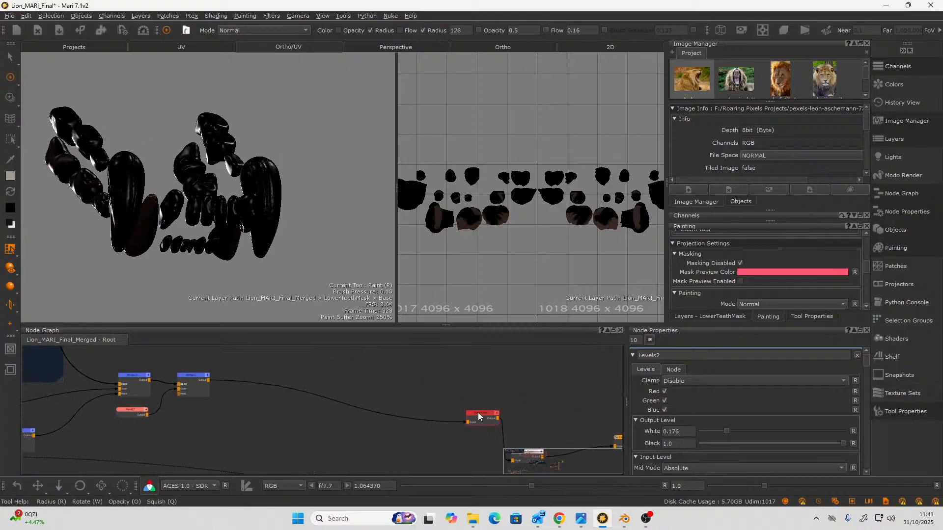
left_click_drag(478, 416, 338, 384)
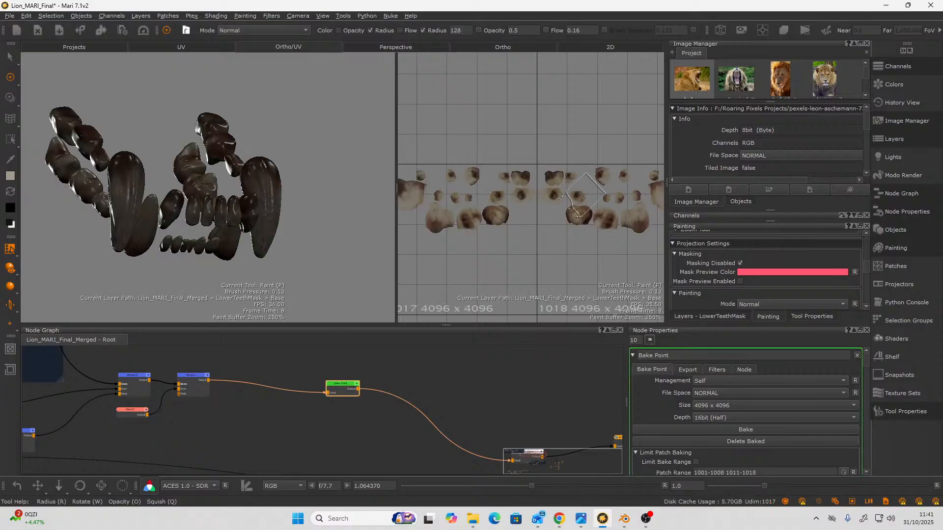
Examine the shaded incisors and canines close up, checking colour and glossiness after the bake.
right_click_drag(202, 194, 244, 226, "alt")
middle_click_drag(235, 219, 195, 174, "alt")
right_click_drag(196, 174, 238, 184, "alt")
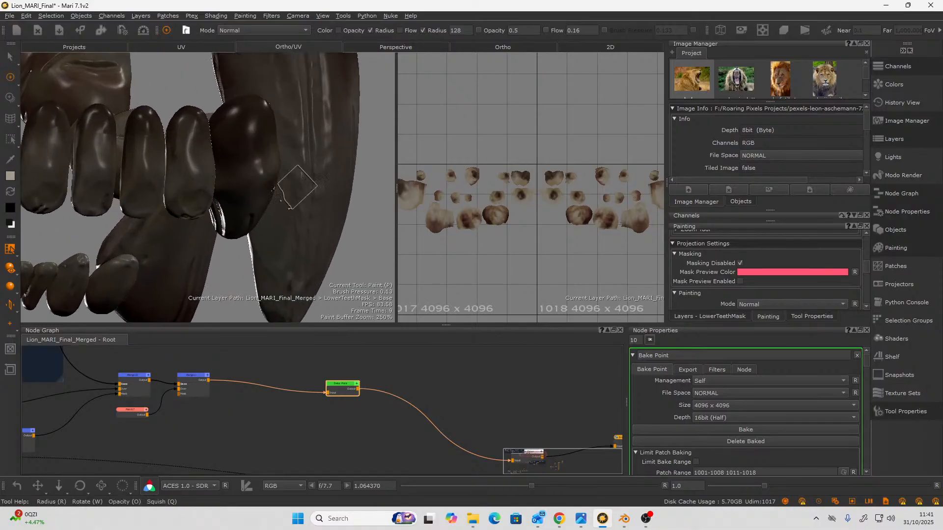
right_click_drag(279, 233, 249, 245, "alt")
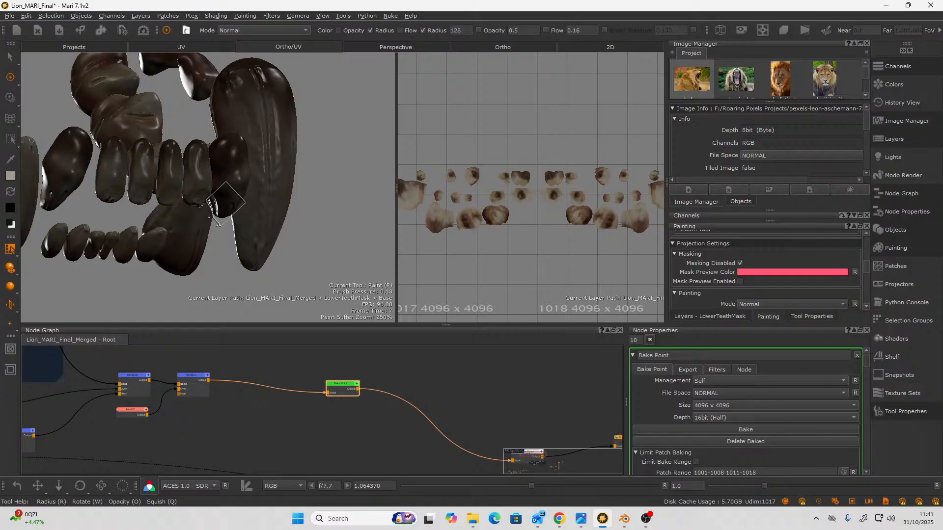
middle_click_drag(227, 202, 405, 197, "alt")
left_click_drag(195, 190, 361, 253, "alt")
left_click_drag(343, 261, 183, 239)
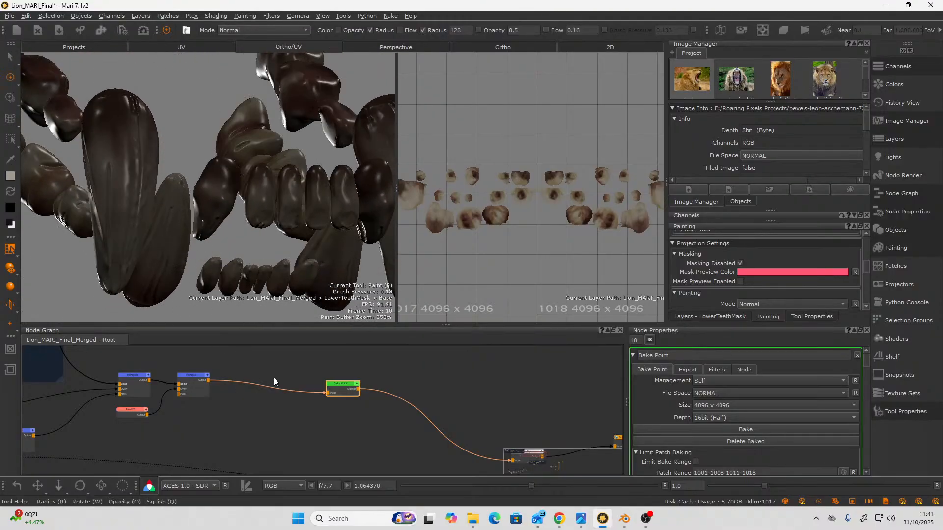
Move Levels2 clear of Merge13 and set its input levels to White 0.813 and Black 0.17.
scroll(275, 381, "down", 4)
scroll(284, 409, "up", 4)
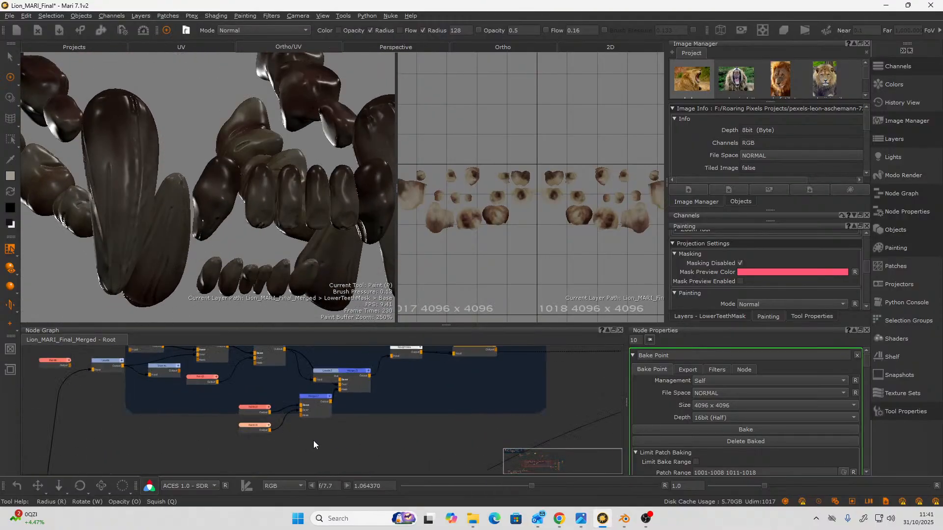
scroll(313, 445, "up", 3)
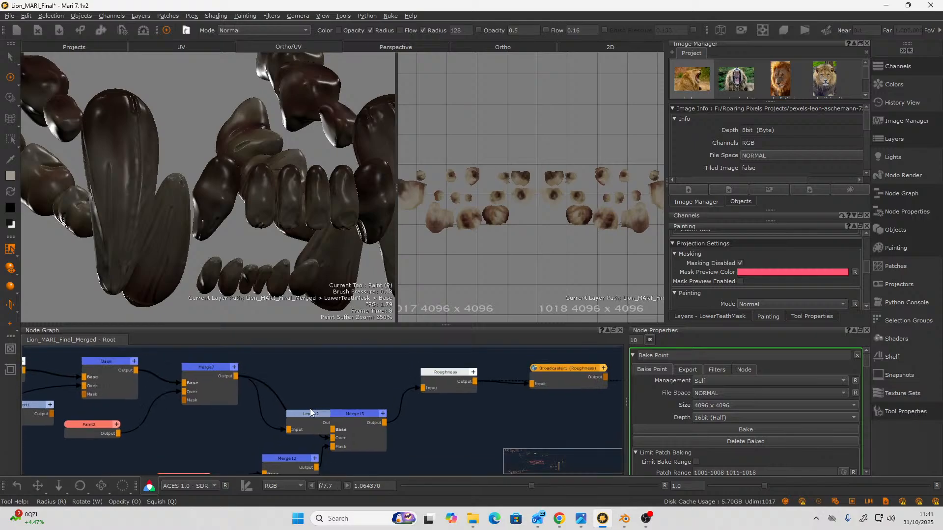
double_click(263, 428)
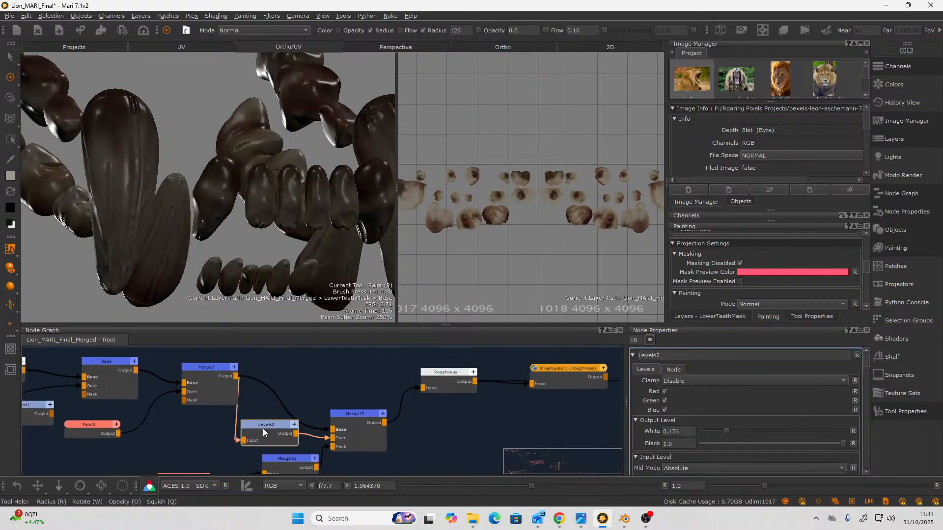
scroll(735, 451, "down", 1)
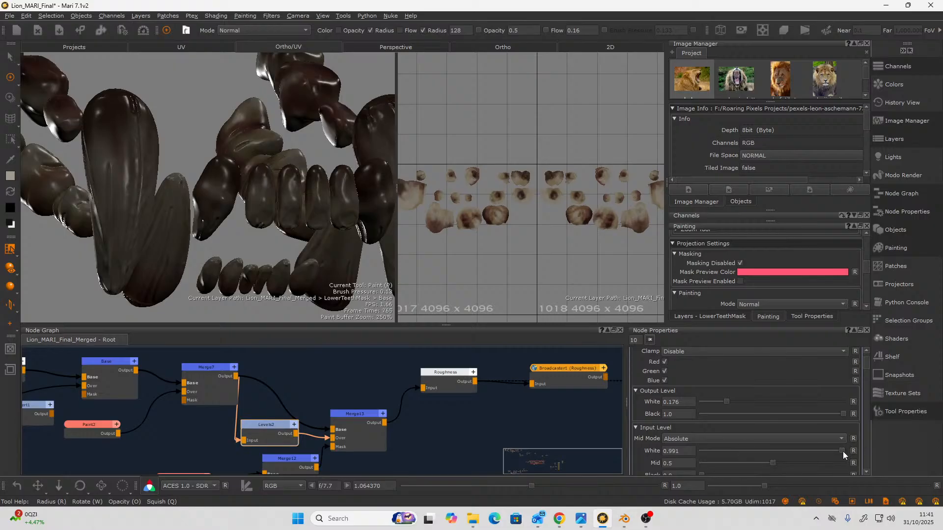
left_click_drag(842, 452, 818, 453)
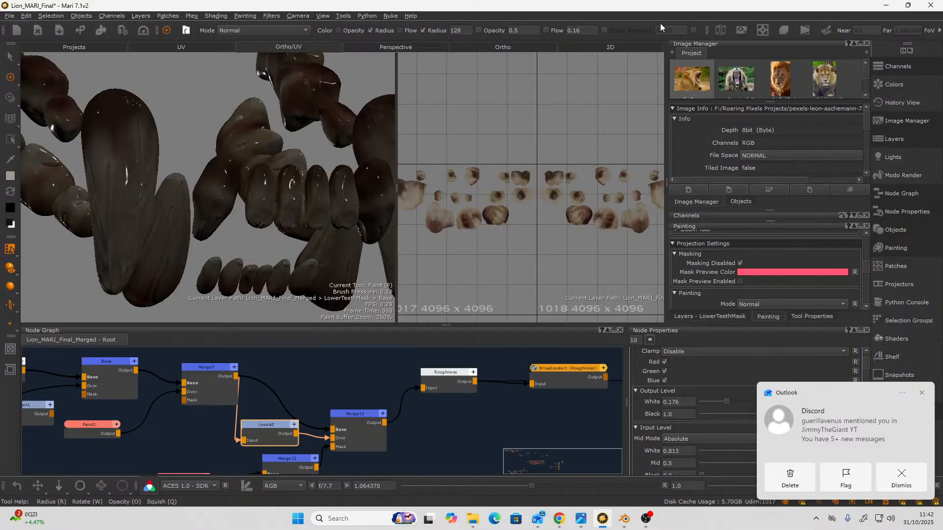
left_click(922, 394)
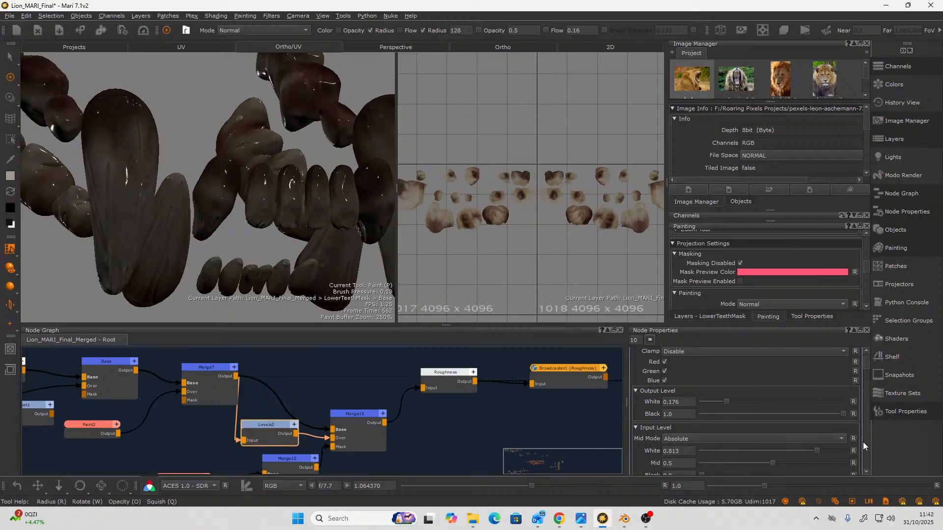
scroll(866, 475, "down", 3)
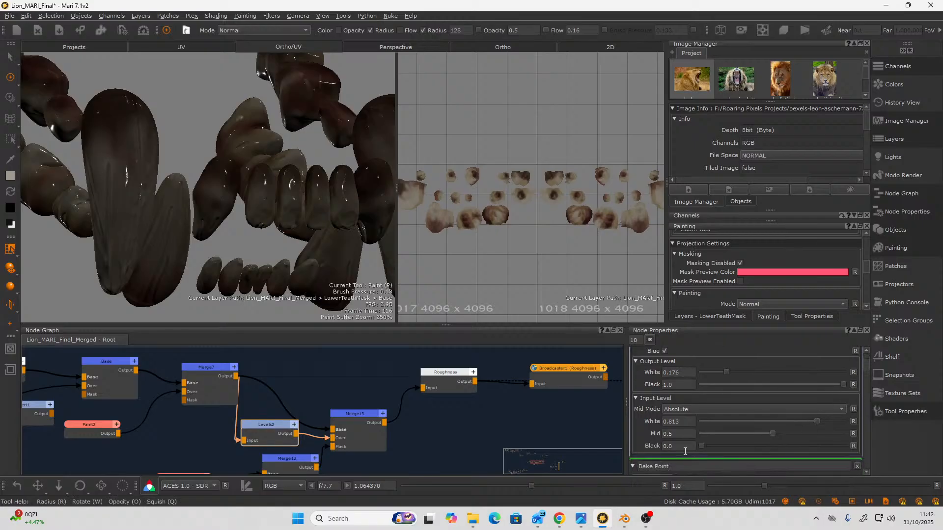
left_click_drag(704, 446, 727, 446)
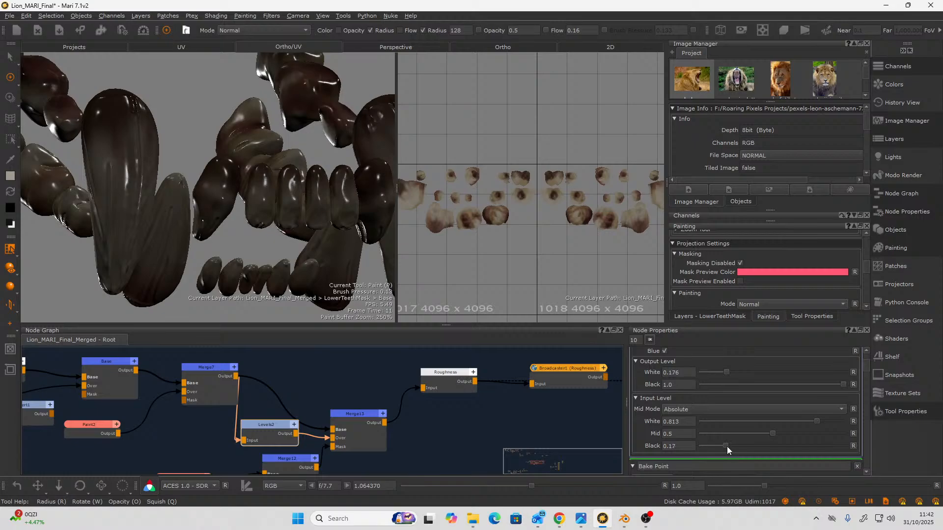
Examine how the adjusted roughness affects reflections across the whole front row of teeth.
left_click_drag(240, 264, 477, 259, "alt")
right_click_drag(161, 140, 217, 152, "alt")
scroll(228, 200, "up", 3)
left_click_drag(199, 191, 280, 200, "alt")
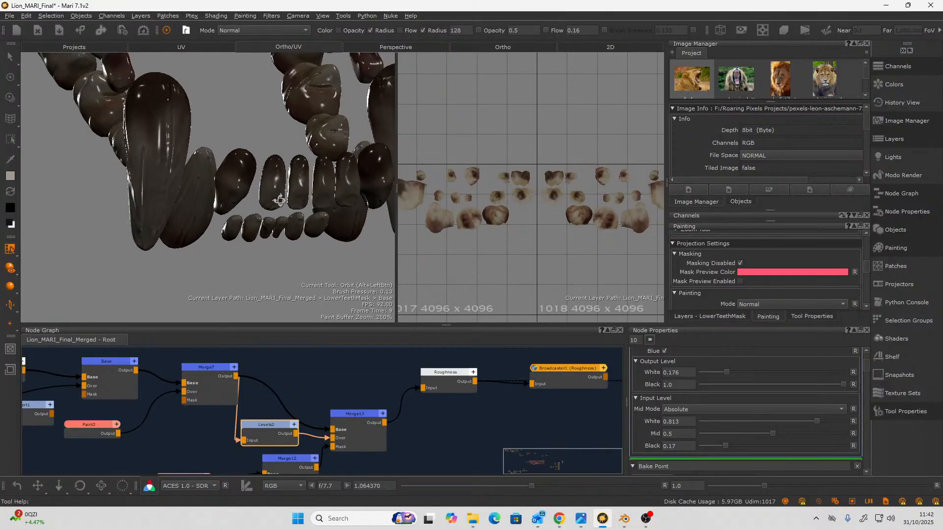
middle_click_drag(286, 202, 247, 211, "alt")
scroll(421, 407, "down", 5)
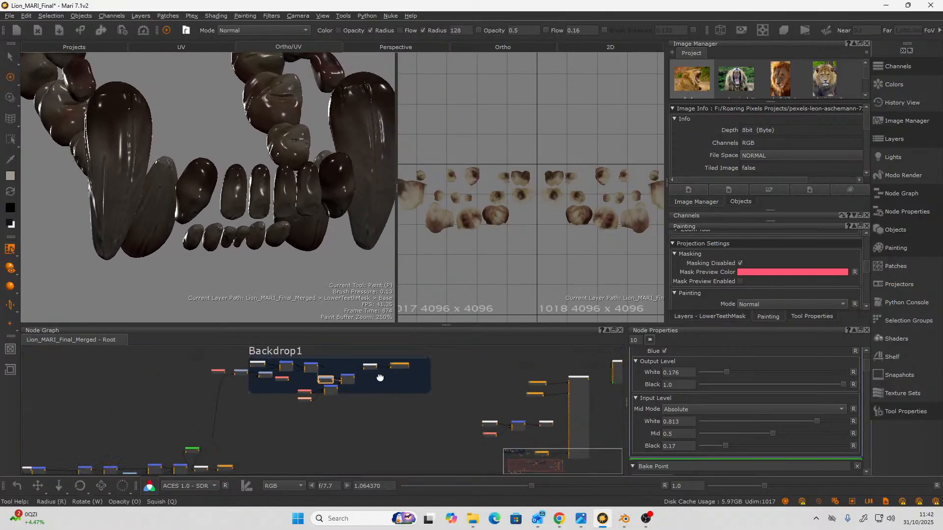
middle_click_drag(389, 395, 394, 358)
scroll(348, 403, "up", 2)
Examine the specular highlights on individual canines and incisors close up and from several angles.
left_click_drag(236, 268, 228, 219, "alt")
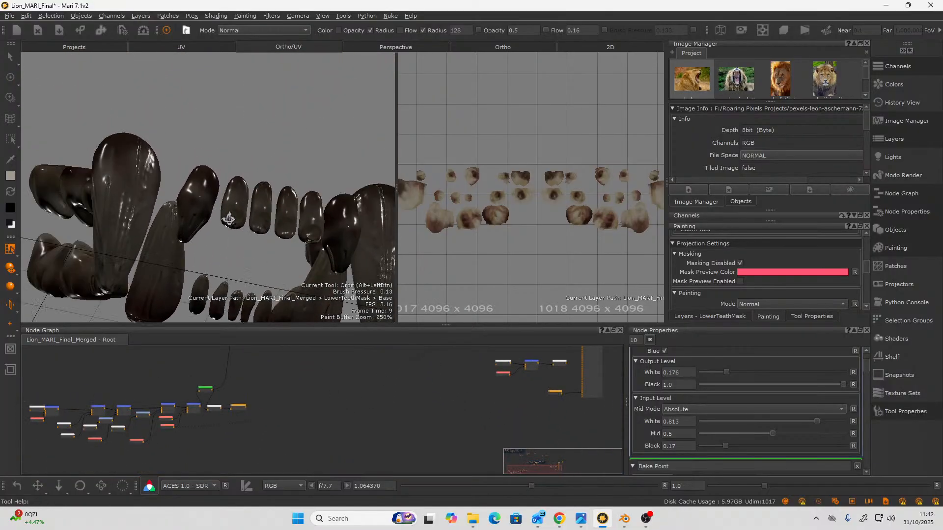
scroll(182, 233, "up", 6)
middle_click_drag(133, 241, 249, 139, "alt")
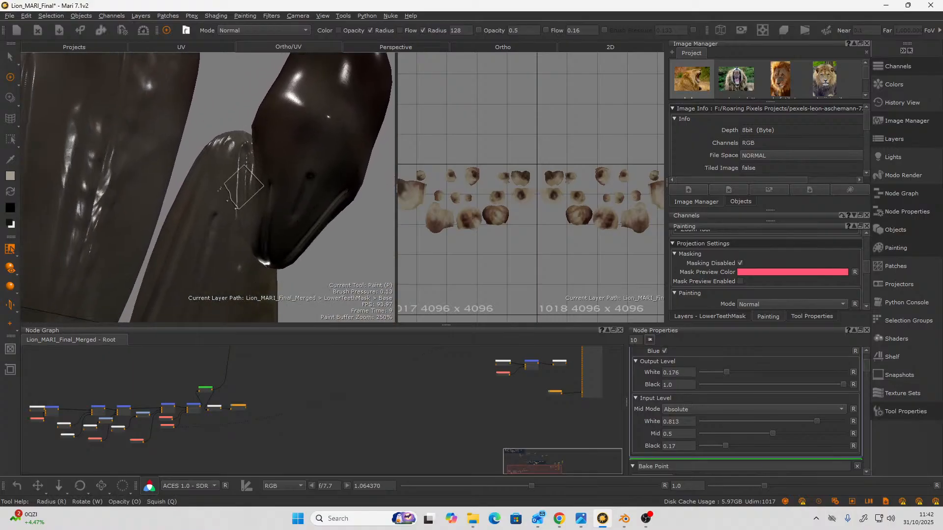
mouse_move(235, 183)
left_mouse_down("alt")
mouse_move(247, 172)
mouse_move(257, 228)
left_mouse_up("alt")
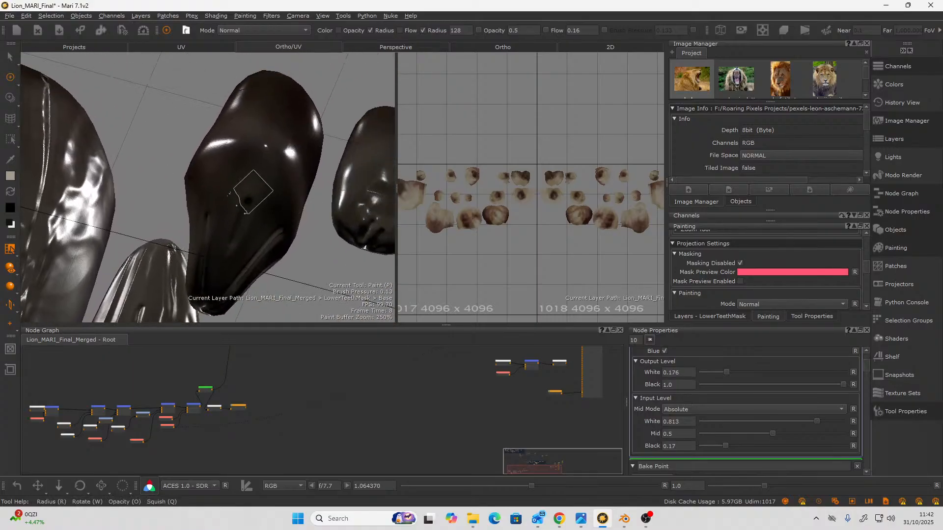
right_click_drag(264, 229, 231, 231, "alt")
left_click_drag(233, 207, 253, 263, "alt")
middle_click_drag(140, 201, 220, 196, "alt")
mouse_move(219, 196)
left_mouse_down("alt")
mouse_move(210, 196)
mouse_move(202, 225)
mouse_move(224, 229)
mouse_move(238, 265)
mouse_move(105, 210)
mouse_move(150, 203)
mouse_move(172, 231)
mouse_move(134, 225)
mouse_move(216, 179)
left_mouse_up("alt")
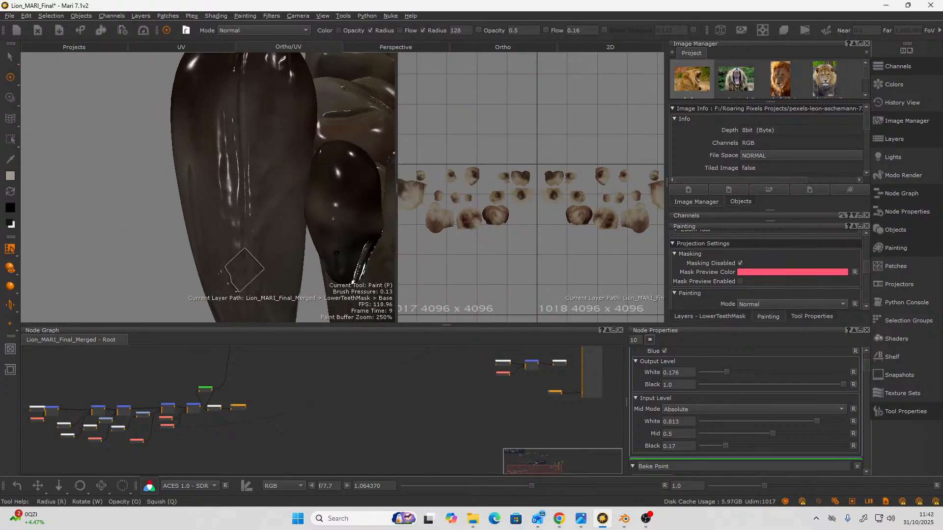
mouse_move(244, 269)
left_mouse_down("alt")
mouse_move(267, 189)
mouse_move(305, 162)
left_mouse_up("alt")
left_click_drag(160, 225, 205, 221, "alt")
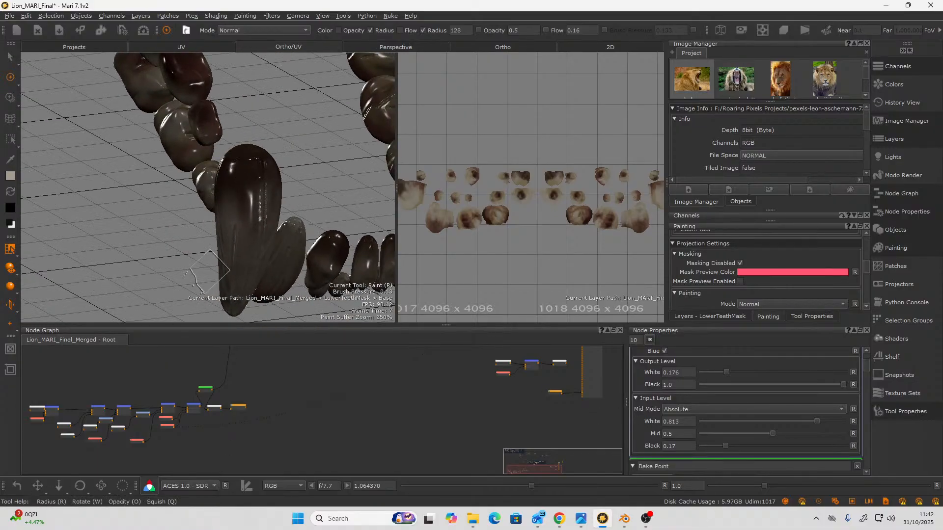
left_click_drag(210, 271, 225, 210, "alt")
middle_click_drag(337, 211, 139, 190, "alt")
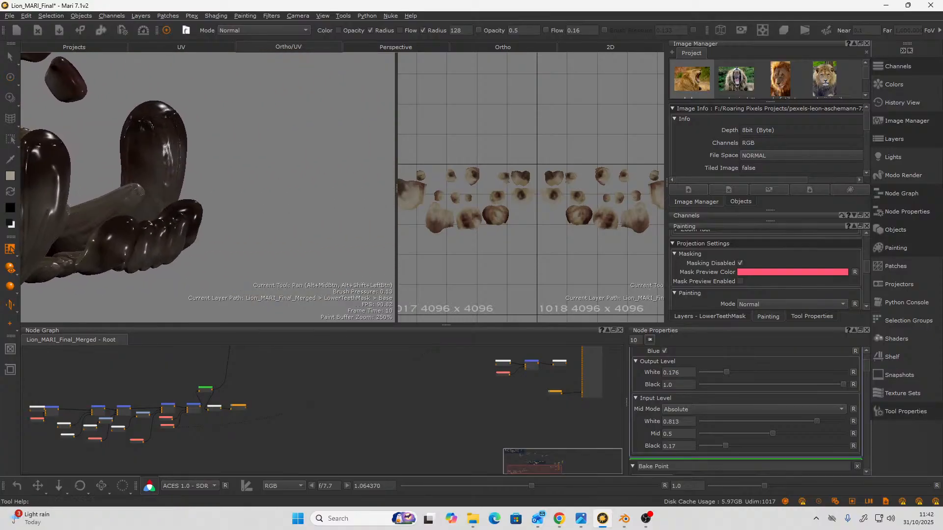
left_click_drag(175, 218, 105, 212, "alt")
right_click_drag(150, 248, 248, 253, "alt")
mouse_move(248, 253)
middle_mouse_down("alt")
mouse_move(246, 268)
mouse_move(235, 171)
middle_mouse_up("alt")
Display the Levels2 output on the teeth and examine its greyscale roughness values from several angles.
scroll(354, 411, "down", 2)
middle_click_drag(355, 411, 304, 468)
scroll(365, 408, "up", 2)
scroll(323, 417, "up", 1)
scroll(322, 417, "down", 1)
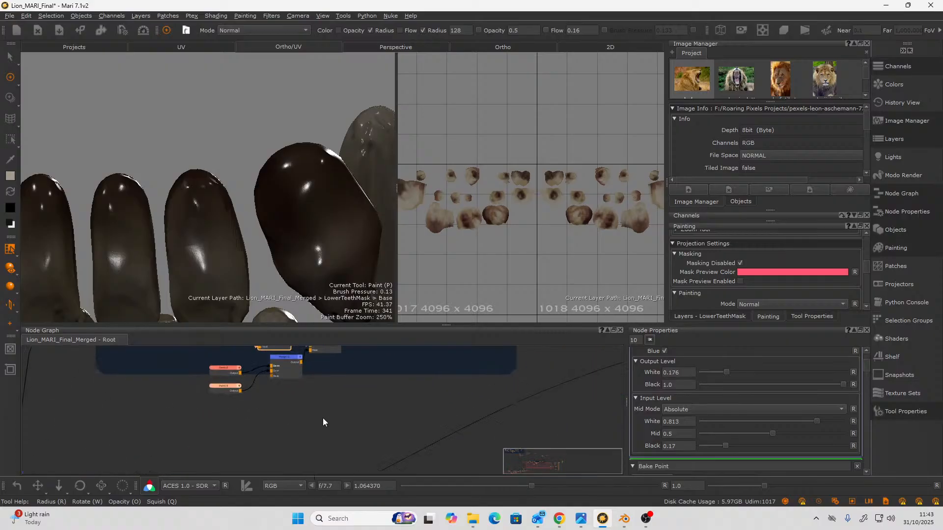
scroll(323, 418, "up", 4)
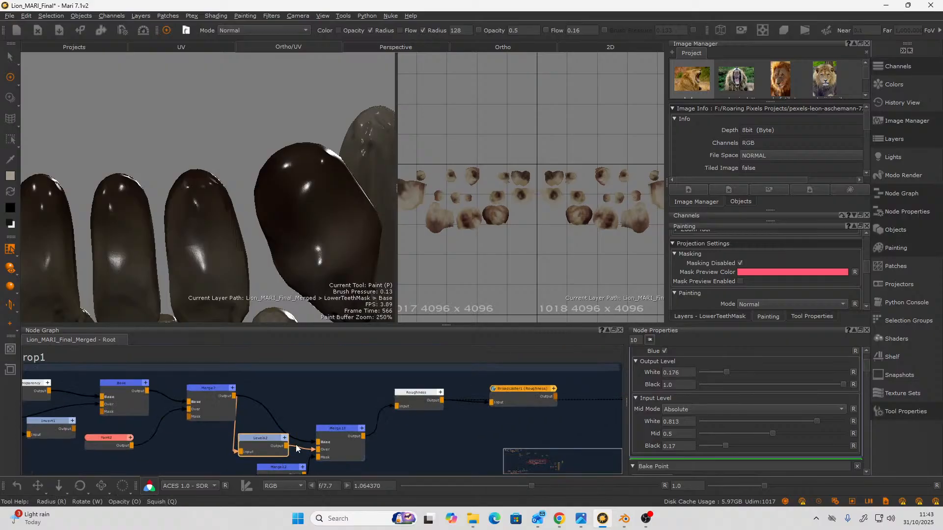
key("v")
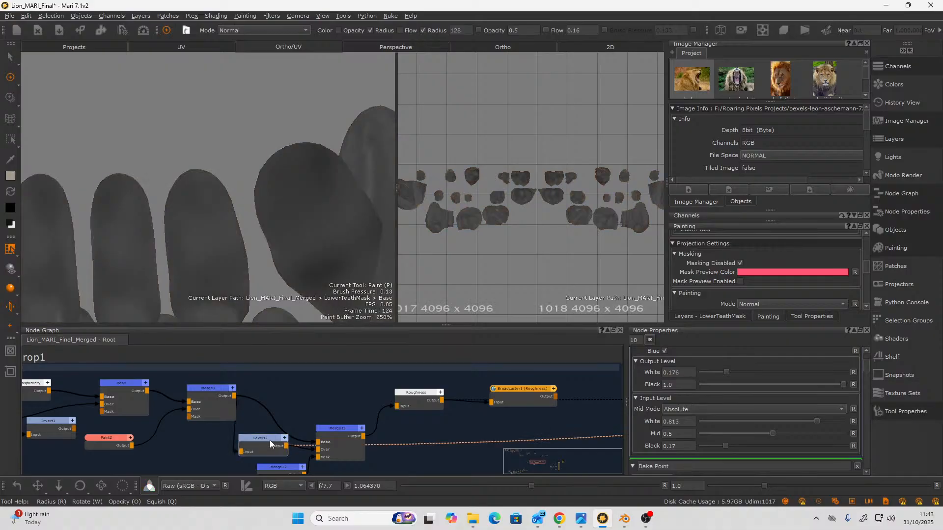
mouse_move(226, 251)
left_mouse_down("alt")
mouse_move(274, 240)
mouse_move(194, 246)
mouse_move(246, 244)
mouse_move(201, 225)
mouse_move(196, 244)
mouse_move(188, 211)
mouse_move(352, 227)
mouse_move(185, 251)
mouse_move(179, 296)
mouse_move(177, 213)
mouse_move(151, 198)
mouse_move(229, 217)
left_mouse_up("alt")
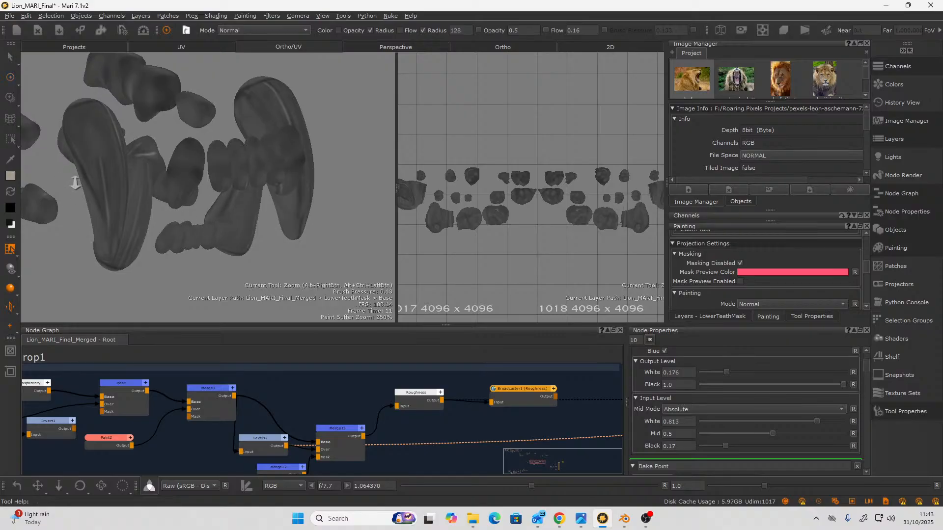
right_click_drag(76, 181, 157, 182, "alt")
left_click_drag(157, 183, 138, 199, "alt")
right_click_drag(138, 198, 73, 262, "alt")
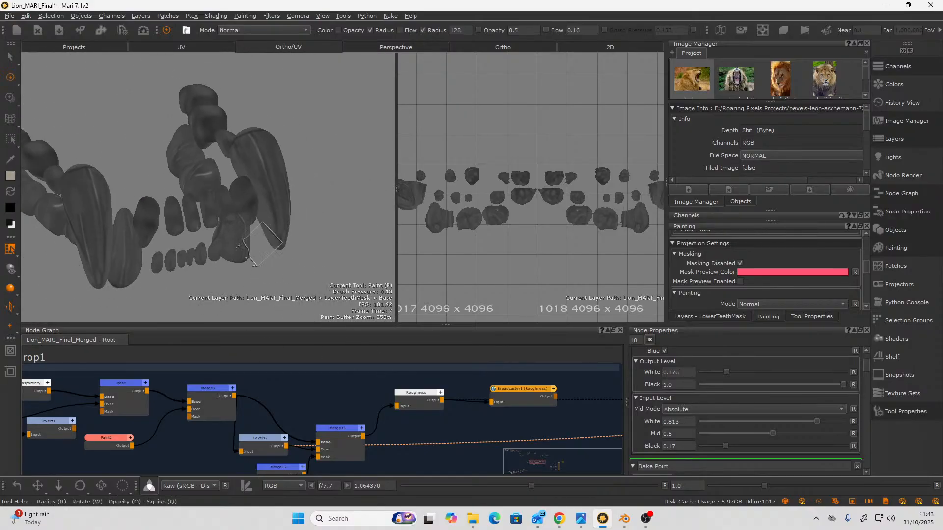
left_click_drag(238, 246, 154, 215, "alt")
Switch the teeth display from Levels2 back to the Arnold Standard Surface shader.
scroll(345, 404, "down", 6)
middle_click_drag(482, 404, 337, 378)
scroll(340, 379, "up", 3)
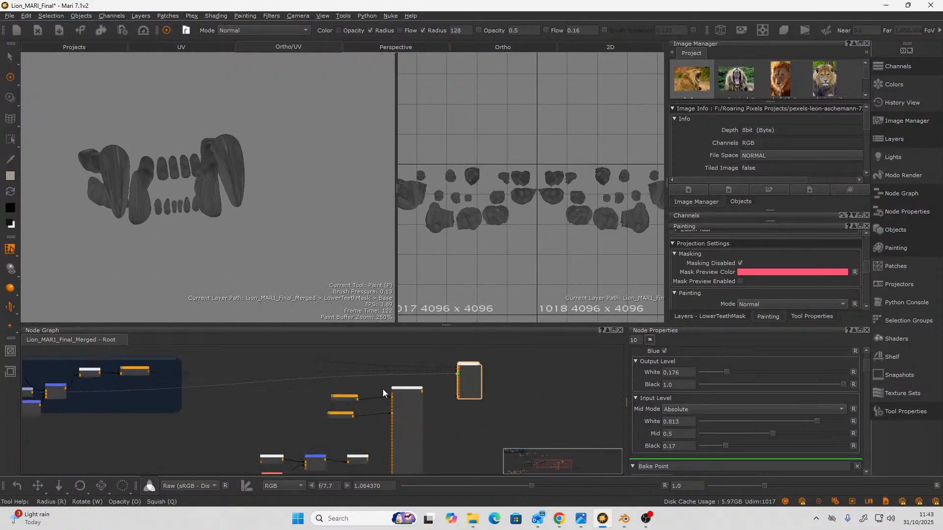
left_click(405, 391)
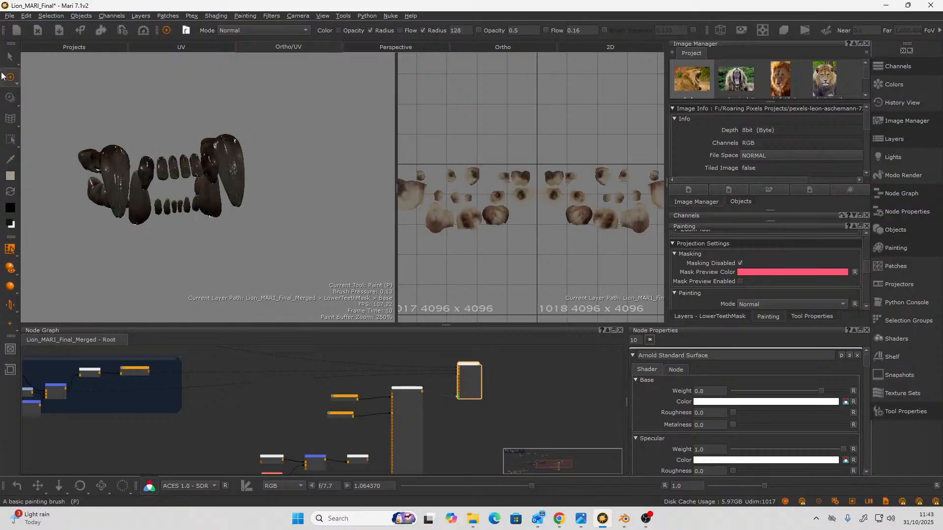
Unhide all geometry so the whole lion is shown around the teeth.
key("s")
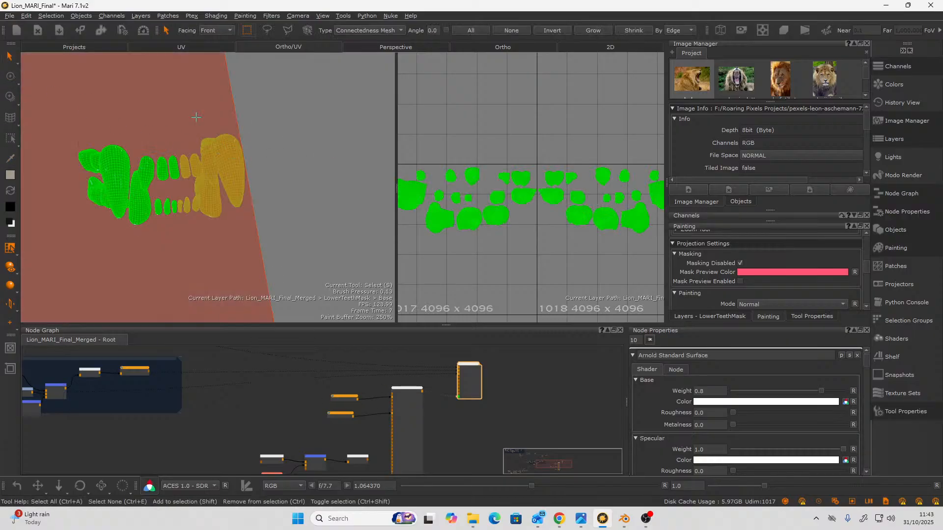
left_click(215, 147)
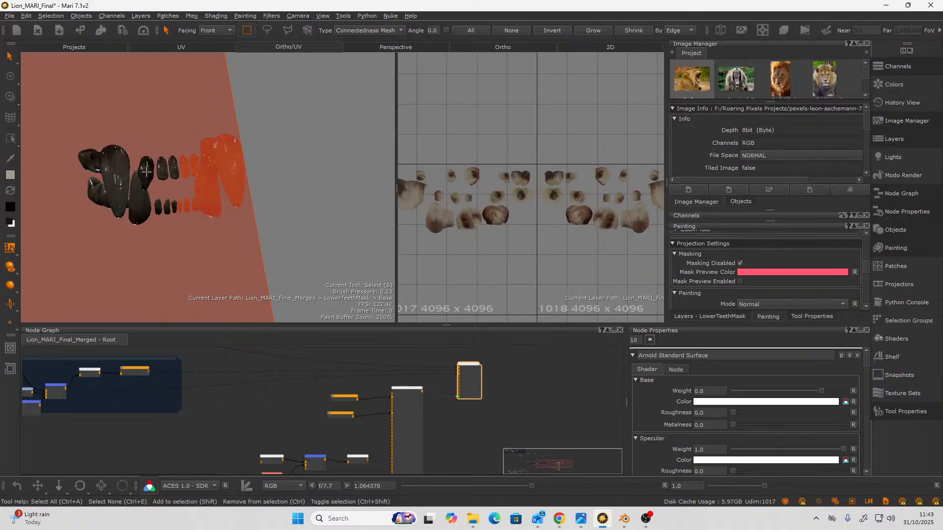
right_click(110, 175)
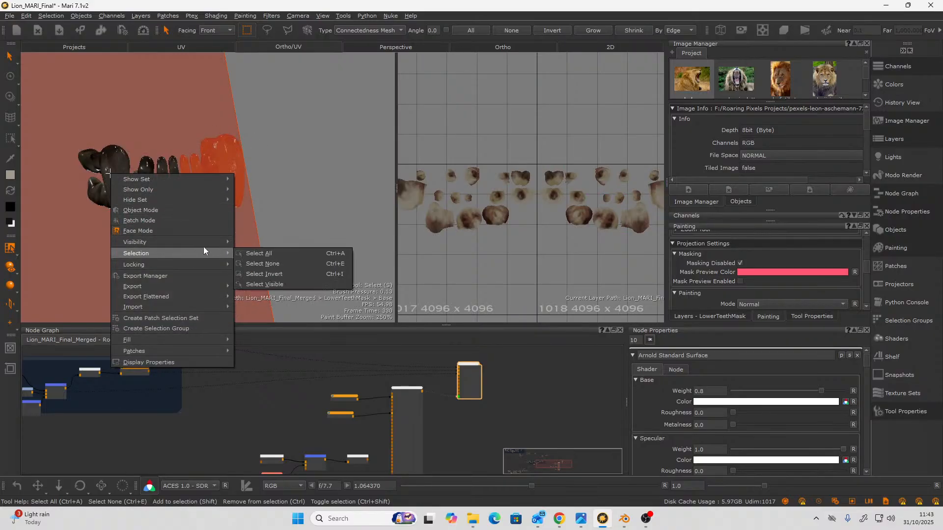
mouse_move(204, 241)
left_click(284, 283)
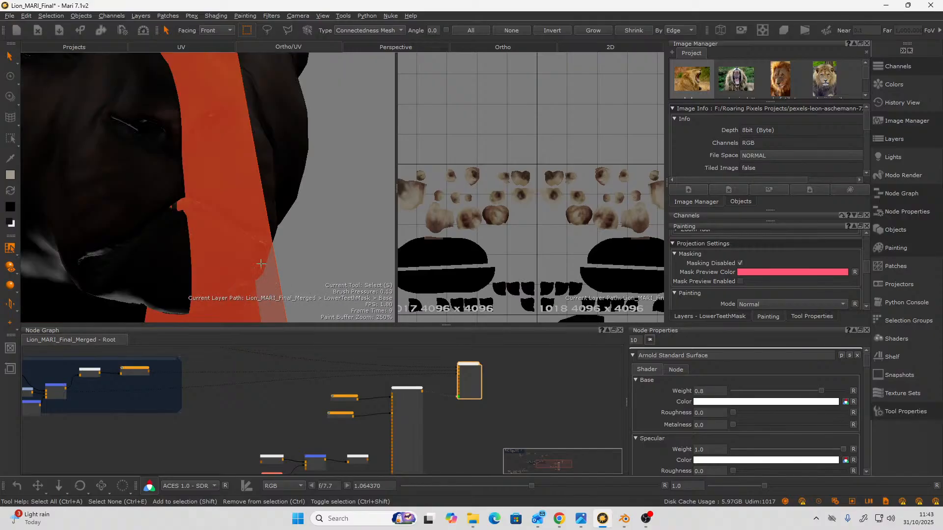
Turn off the mirror symmetry plane across the lion.
left_click_drag(325, 225, 233, 261, "alt")
left_click_drag(269, 190, 272, 220, "alt")
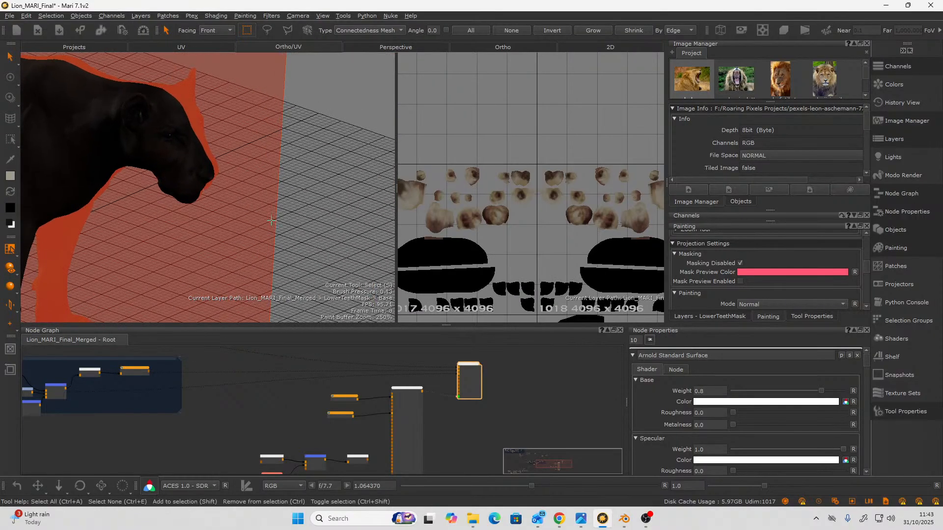
left_click_drag(320, 150, 236, 182, "alt")
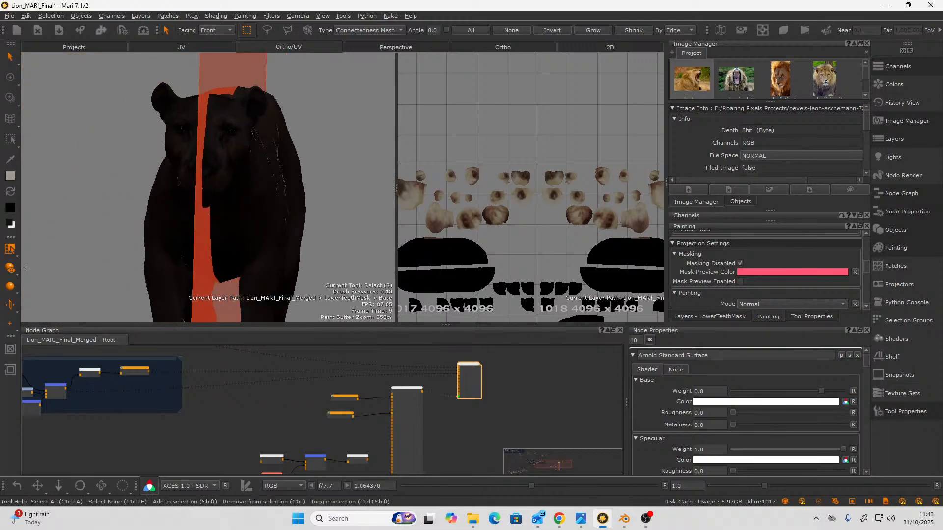
left_click(8, 313)
left_click(45, 304)
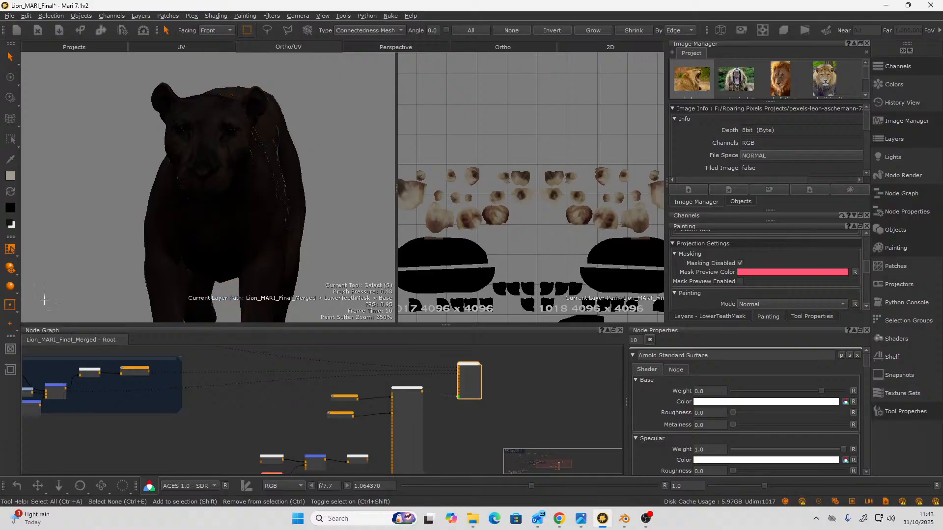
Turn on the Environment light to illuminate the lion's head and mouth.
left_click_drag(329, 152, 321, 177, "alt")
right_click_drag(280, 165, 226, 206, "alt")
middle_click_drag(221, 182, 295, 200, "alt")
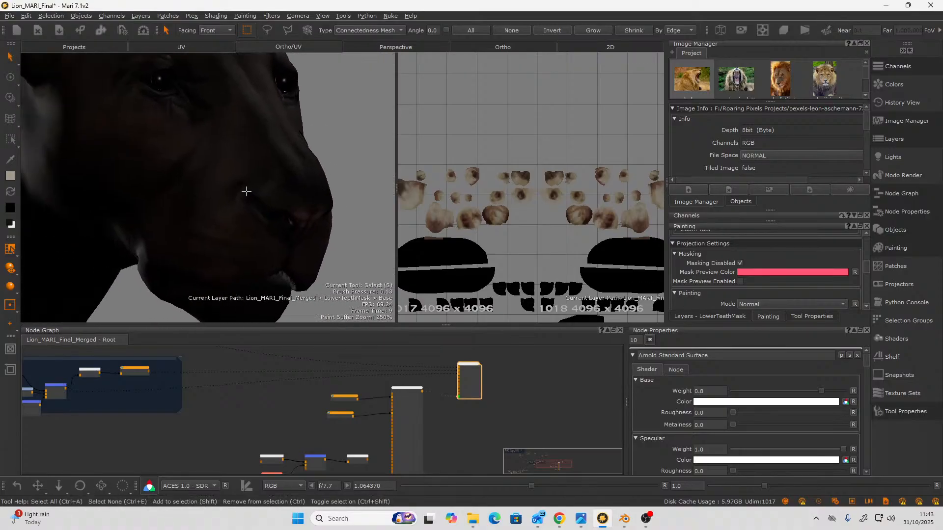
right_click_drag(246, 192, 176, 318, "alt")
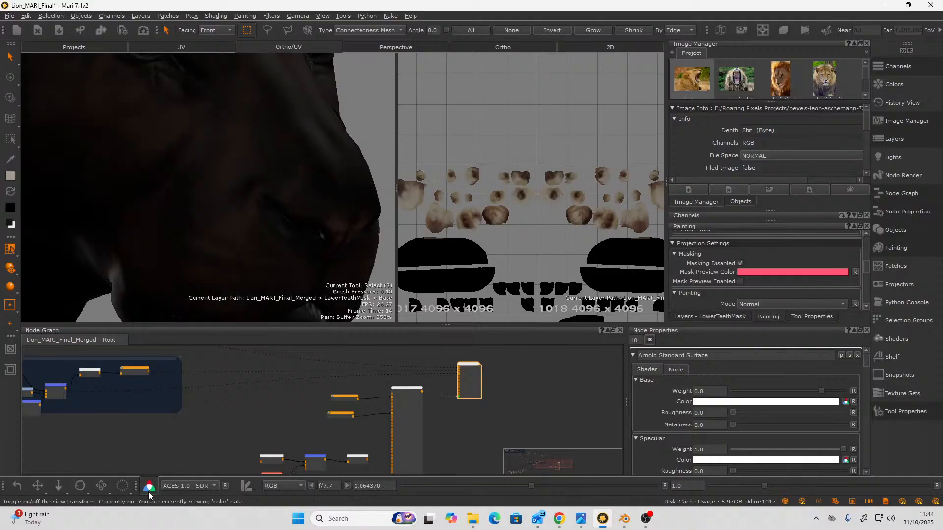
left_click_drag(218, 231, 146, 224, "alt")
right_click_drag(171, 210, 257, 238, "alt")
left_click_drag(256, 238, 319, 235, "alt")
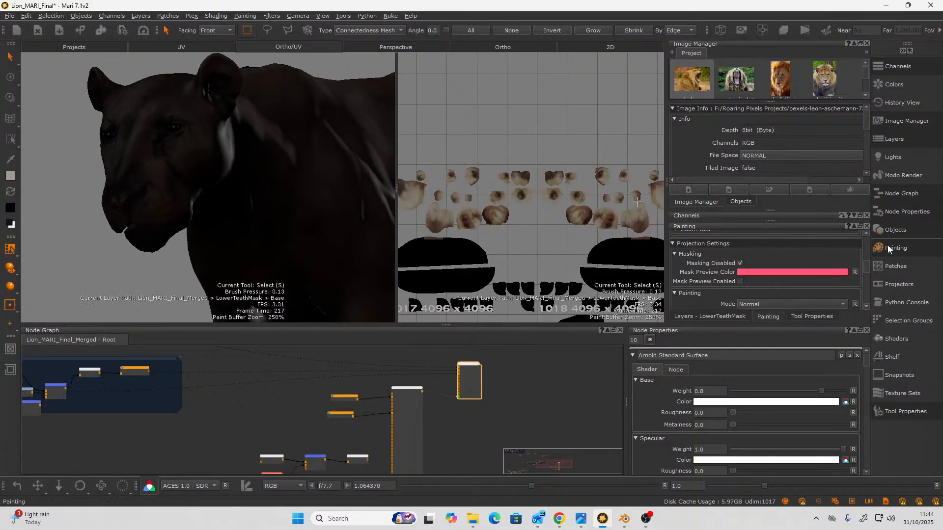
left_click(877, 162)
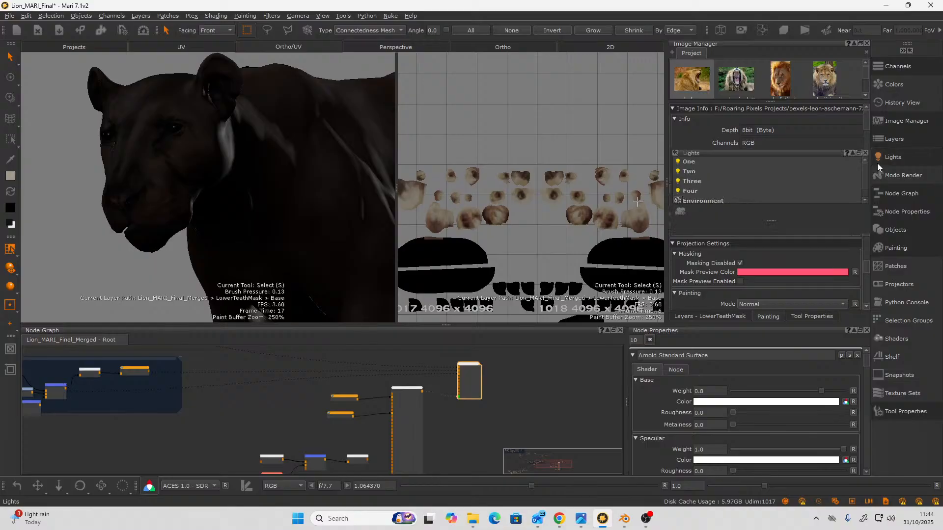
left_click(691, 201)
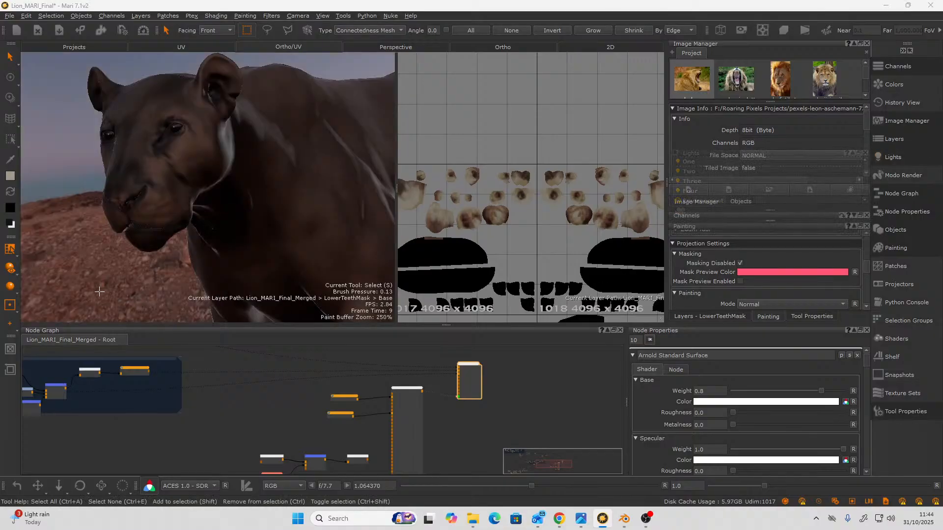
Examine the reflections on the lower front teeth inside the mouth under the environment lighting.
mouse_move(162, 243)
left_mouse_down("alt")
mouse_move(186, 252)
mouse_move(185, 238)
mouse_move(59, 242)
mouse_move(182, 249)
mouse_move(154, 249)
mouse_move(196, 238)
mouse_move(162, 244)
mouse_move(168, 229)
left_mouse_up("alt")
right_click_drag(168, 229, 202, 231, "alt")
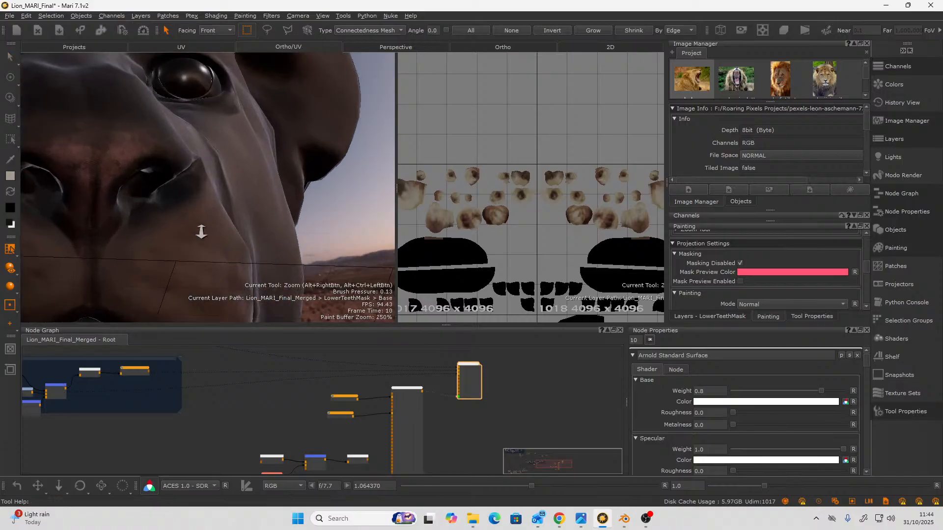
middle_click_drag(202, 231, 280, 112, "alt")
right_click_drag(208, 242, 248, 231, "alt")
middle_click_drag(243, 236, 280, 194, "alt")
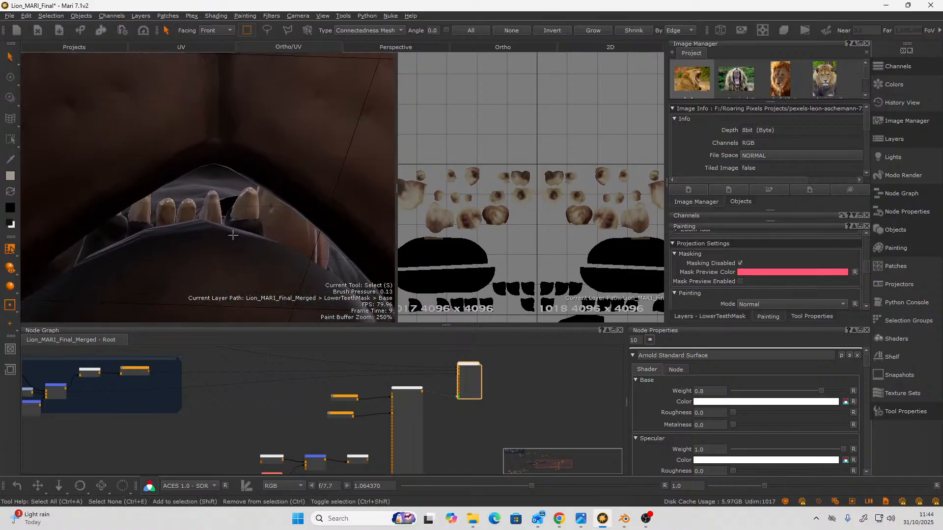
right_click_drag(232, 233, 301, 217, "alt")
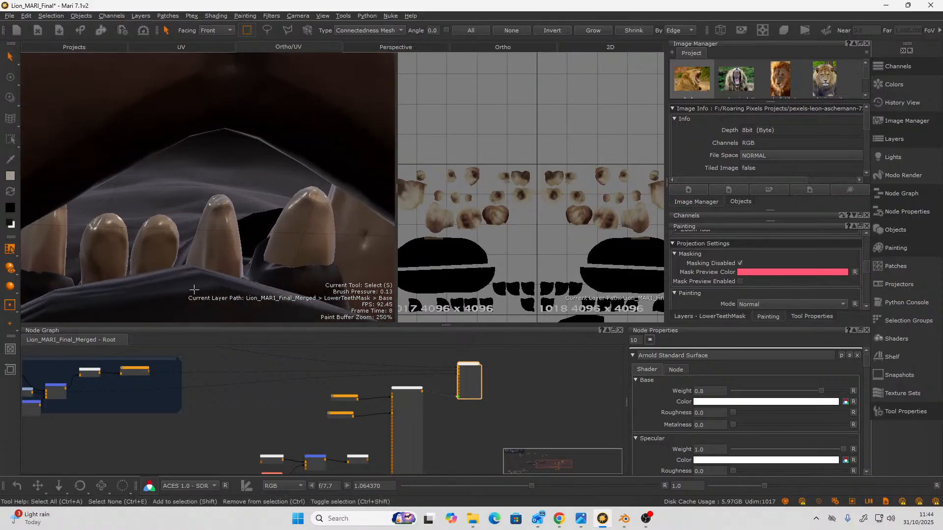
mouse_move(200, 276)
left_mouse_down("alt")
mouse_move(192, 267)
mouse_move(209, 272)
left_mouse_up("alt")
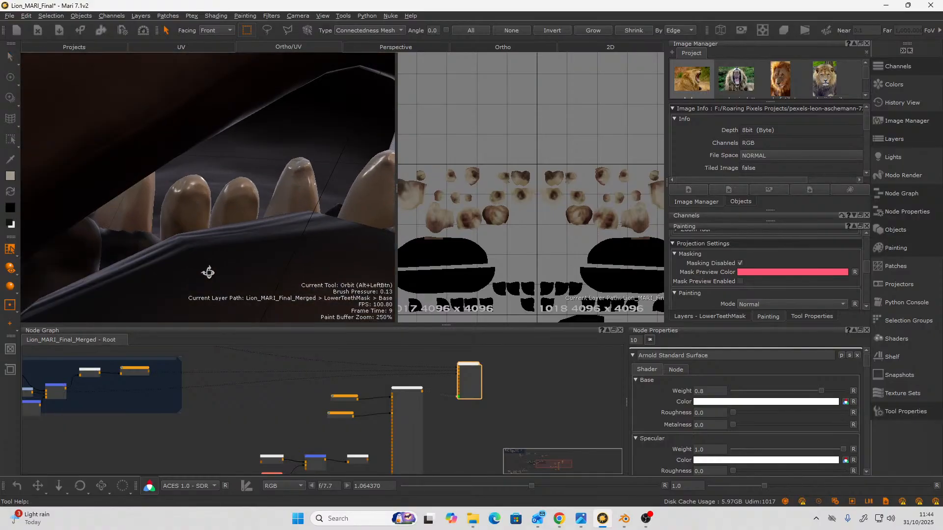
mouse_move(251, 213)
middle_mouse_down("alt")
mouse_move(225, 219)
mouse_move(246, 215)
middle_mouse_up("alt")
right_click_drag(246, 215, 206, 228, "alt")
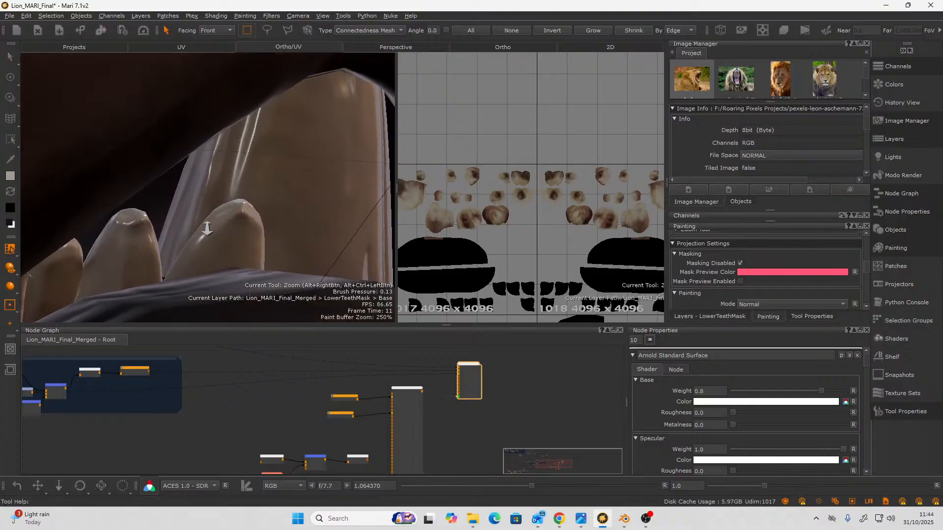
right_click_drag(191, 269, 180, 267, "alt")
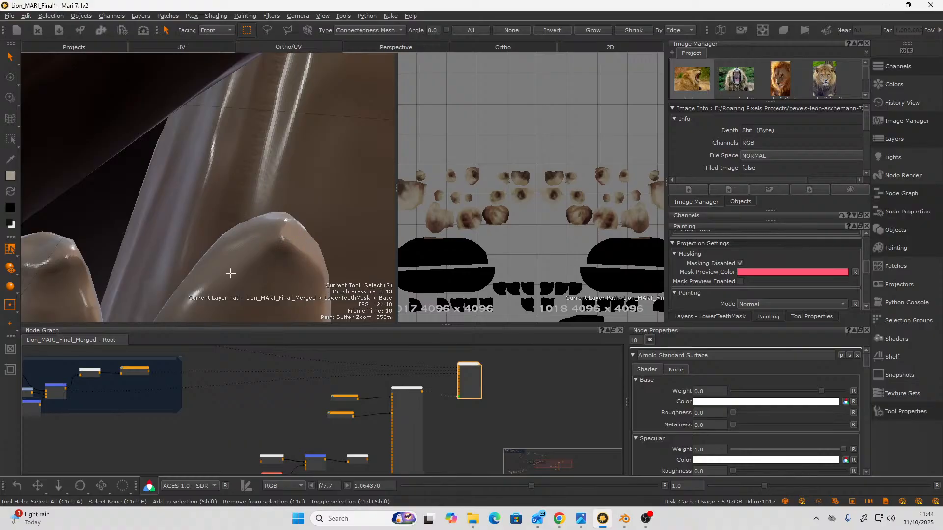
left_click_drag(261, 250, 226, 263, "alt")
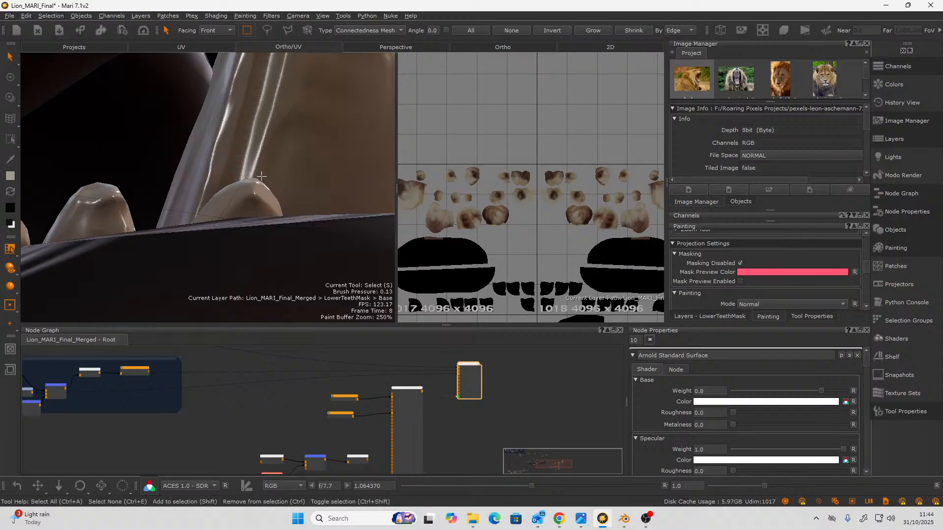
Examine the highlight streaks along the large canine close up and from several angles.
middle_click_drag(262, 175, 225, 267, "alt")
left_click_drag(237, 197, 236, 192, "alt")
middle_click_drag(237, 192, 186, 257, "alt")
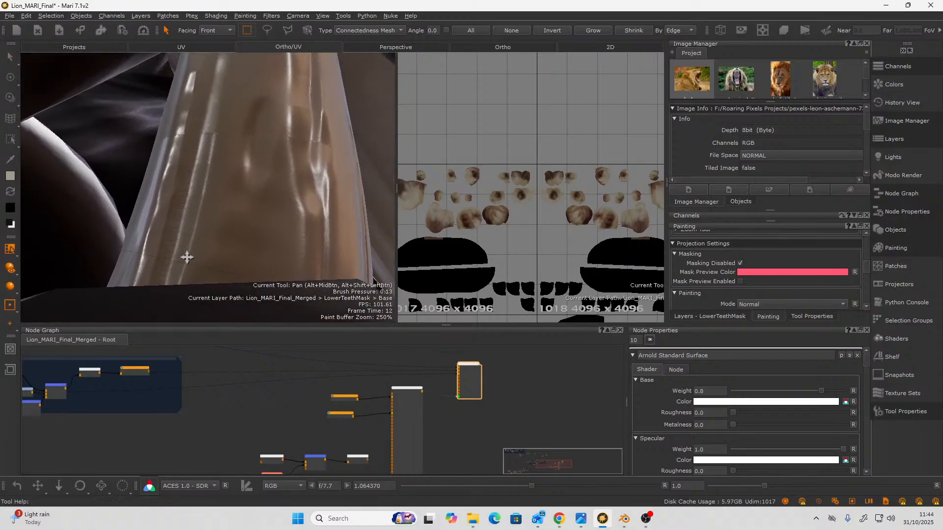
mouse_move(186, 258)
left_mouse_down("alt")
mouse_move(238, 252)
mouse_move(176, 250)
left_mouse_up("alt")
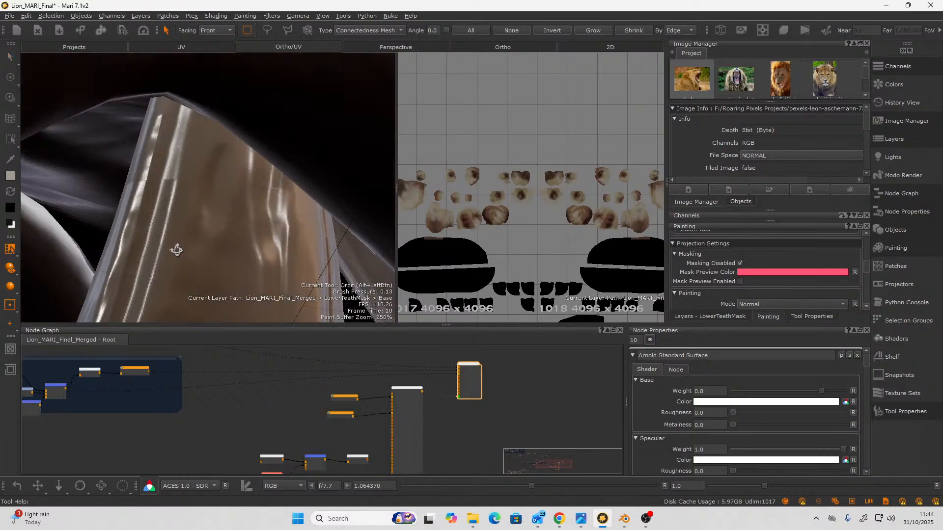
right_click_drag(253, 265, 126, 273, "alt")
middle_click_drag(126, 273, 147, 261, "alt")
left_click_drag(147, 261, 166, 263, "alt")
middle_click_drag(143, 202, 189, 254, "alt")
mouse_move(188, 253)
left_mouse_down("alt")
mouse_move(172, 211)
mouse_move(186, 177)
mouse_move(181, 195)
mouse_move(175, 172)
mouse_move(175, 246)
left_mouse_up("alt")
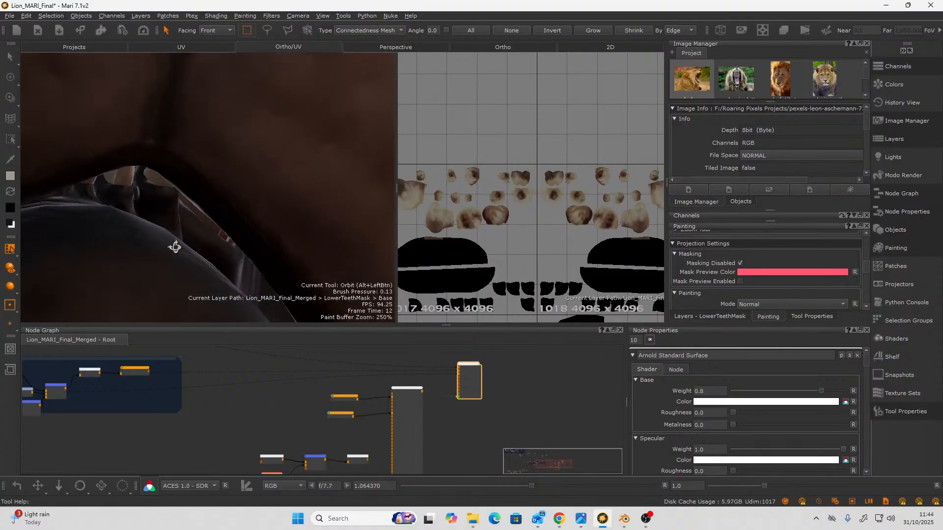
Examine the dark gums around the bases of the teeth through the mouth opening.
right_click_drag(150, 201, 182, 202, "alt")
middle_click_drag(181, 202, 257, 208, "alt")
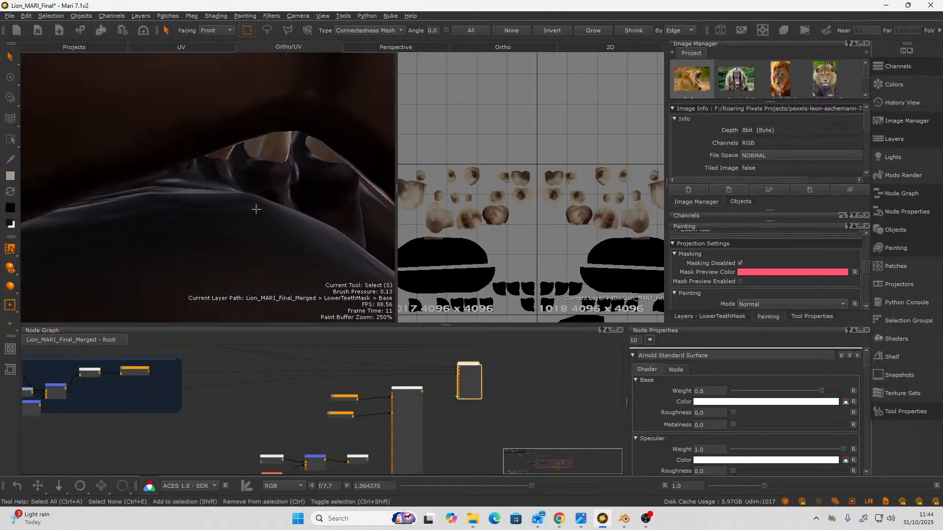
right_click_drag(167, 211, 214, 210, "alt")
middle_click_drag(215, 211, 153, 224, "alt")
right_click_drag(153, 224, 182, 203, "alt")
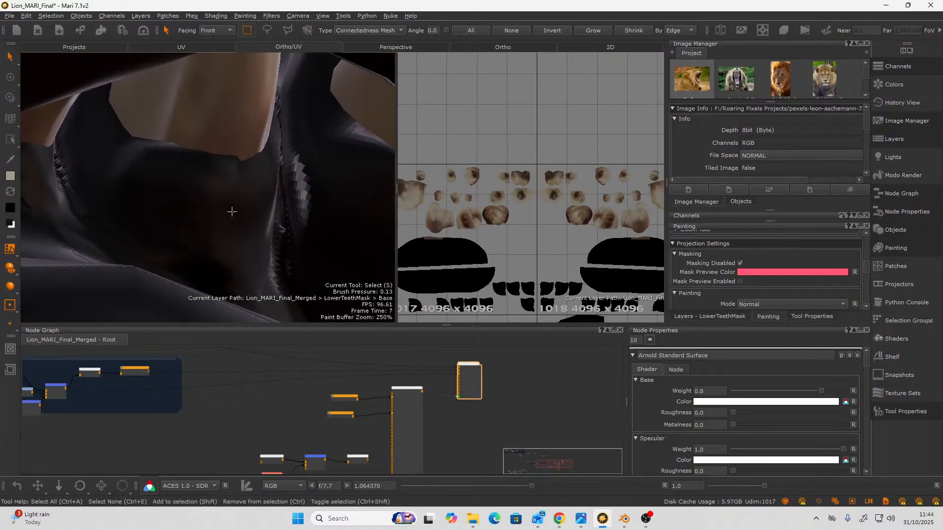
left_click_drag(232, 212, 192, 198, "alt")
left_click_drag(203, 205, 237, 220)
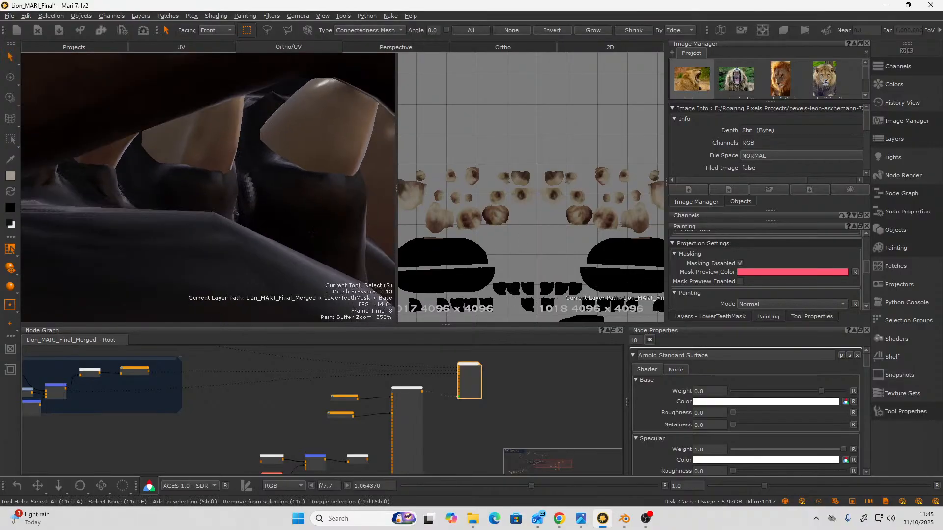
Locate the mouth area's UV tiles by selecting the surfaces around the teeth in Patch Mode, including UDIMs 1011 and 1012.
right_click_drag(597, 143, 481, 196, "alt")
middle_click_drag(481, 197, 578, 199, "alt")
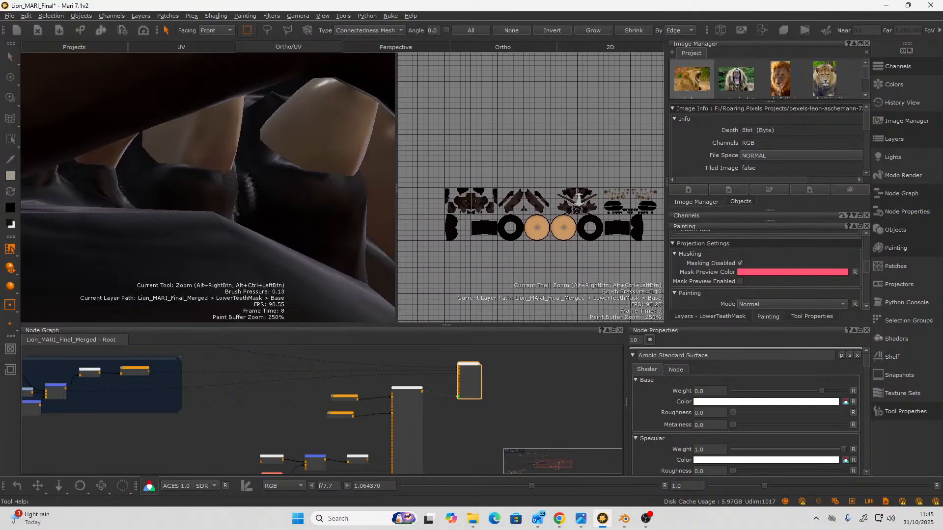
right_click_drag(578, 200, 635, 235, "alt")
right_click_drag(533, 211, 556, 208, "alt")
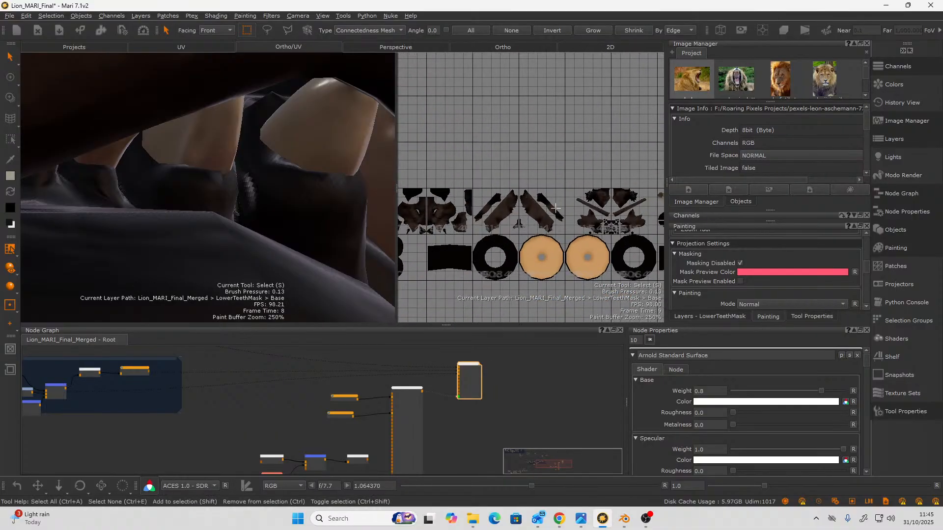
middle_click_drag(555, 208, 457, 197, "alt")
right_click_drag(456, 197, 509, 205, "alt")
middle_click_drag(511, 206, 553, 194, "alt")
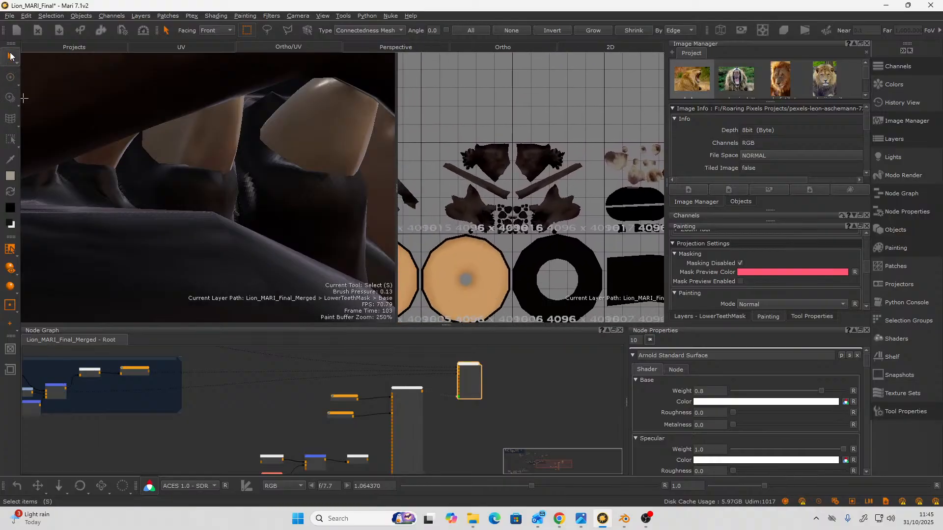
left_click(180, 185)
right_click(180, 184)
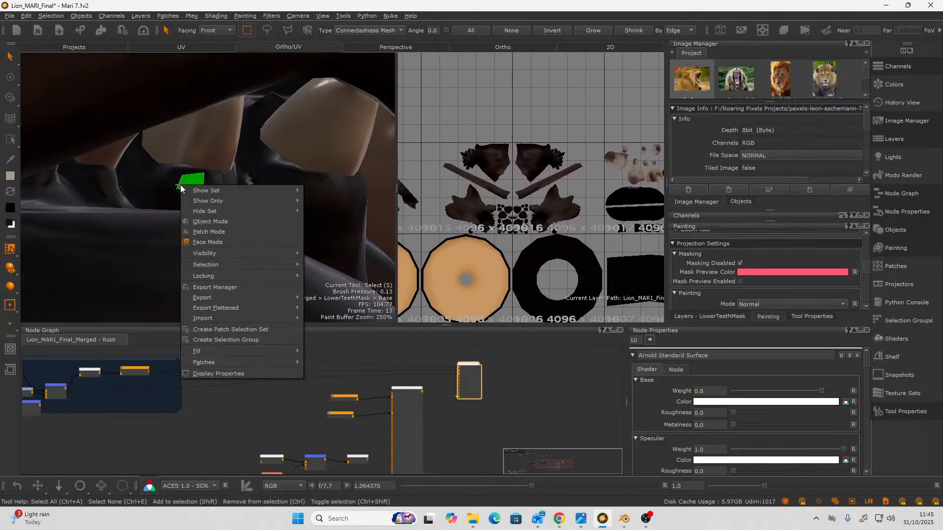
left_click(209, 232)
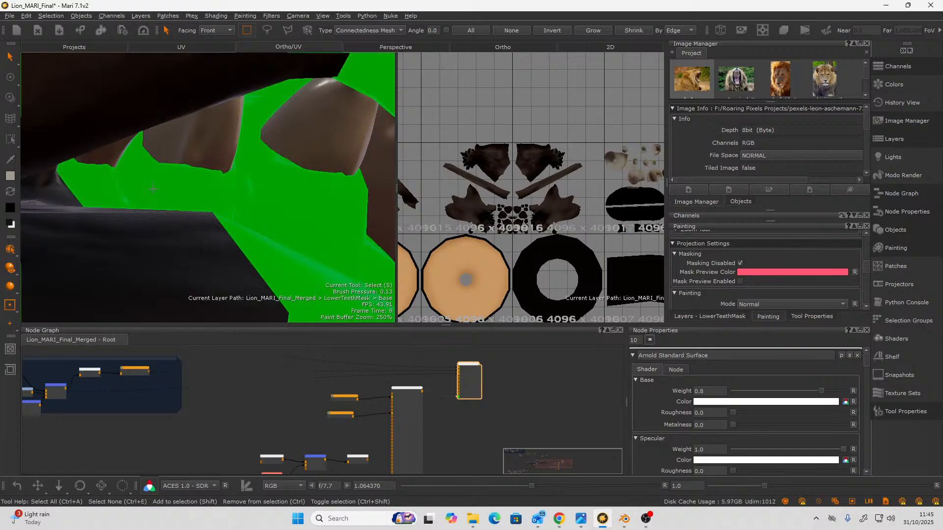
right_click_drag(222, 213, 243, 185, "alt")
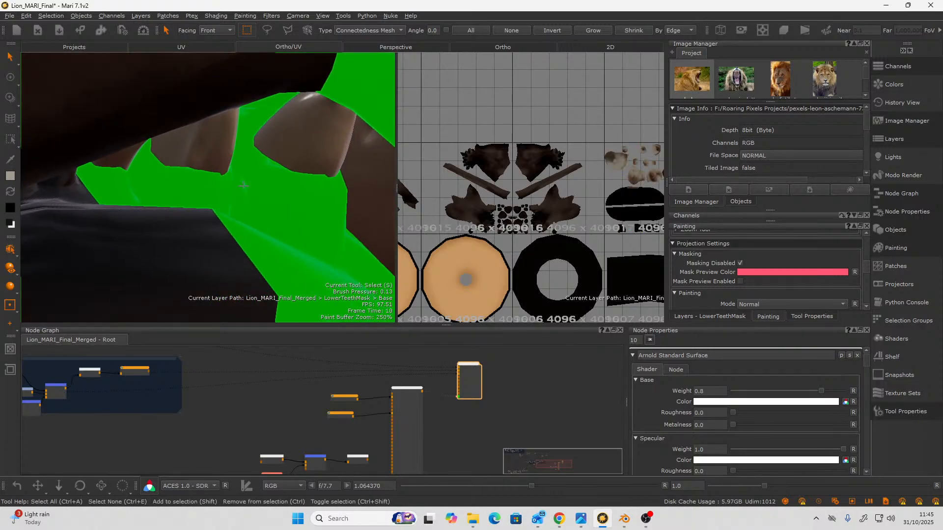
left_click(82, 193, "shift")
left_click_drag(136, 201, 372, 132, "alt")
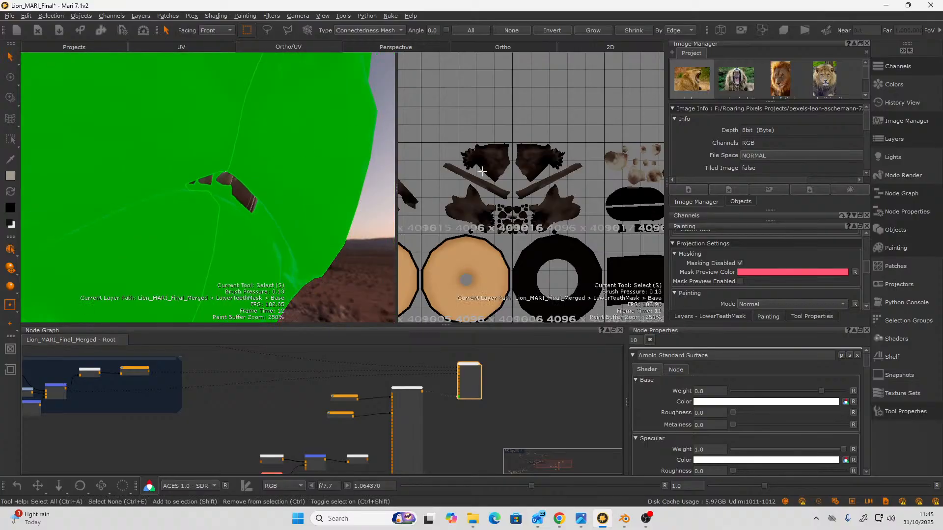
Switch to Face Mode and select faces on the uppermost black UV shell of patch 1011.
right_click_drag(501, 191, 544, 164, "alt")
left_click(505, 164)
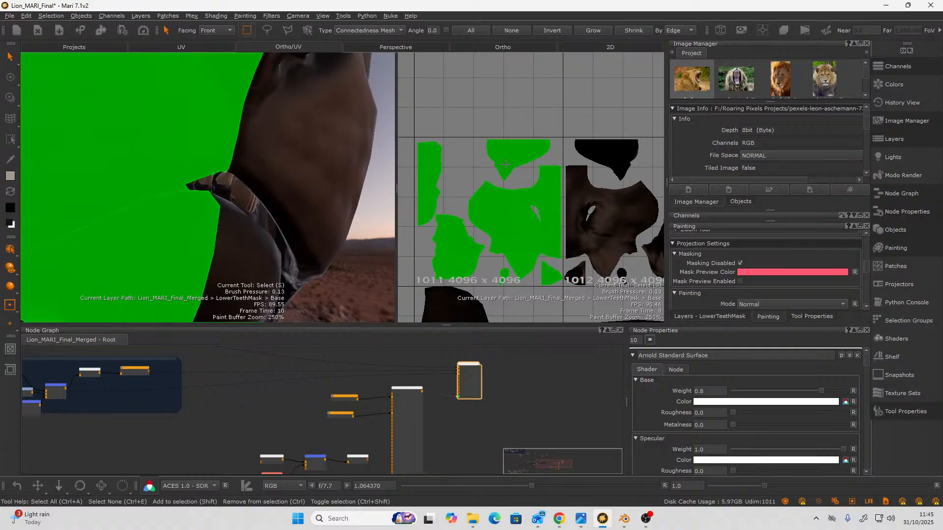
right_click(498, 149)
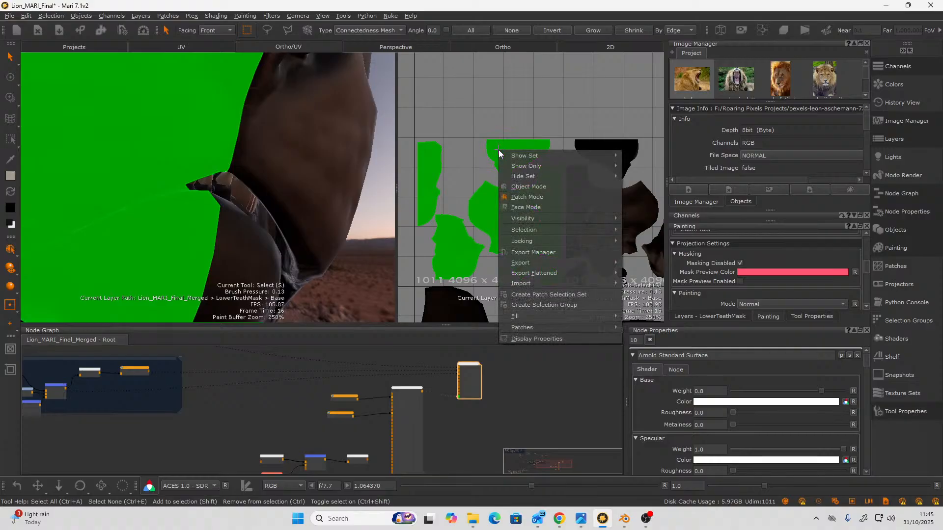
left_click(525, 207)
left_click_drag(514, 164, 514, 166)
scroll(508, 153, "up", 3)
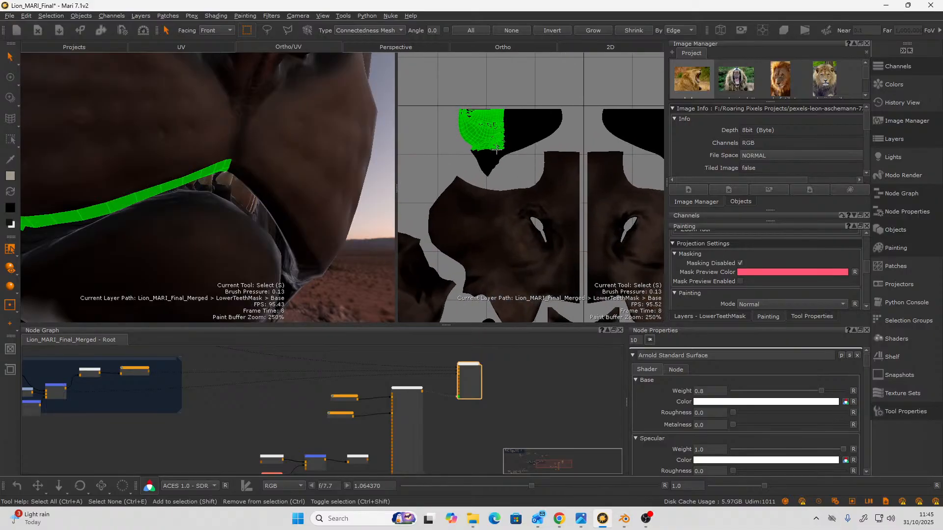
Add the remaining faces of patch 1011's uppermost black UV shell to the face selection, including its lower tip and curved edge.
left_click_drag(538, 127, 539, 127, "shift")
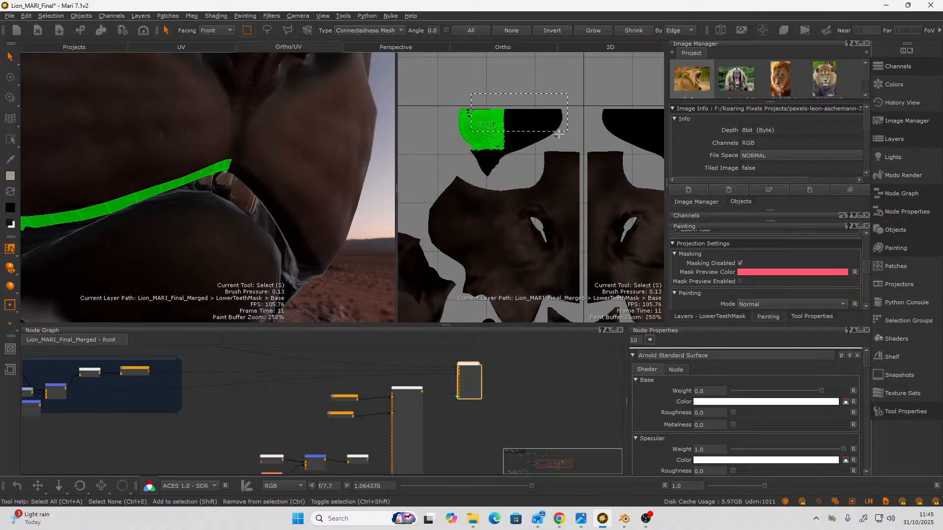
left_click_drag(460, 109, 512, 167)
right_click_drag(503, 149, 517, 164, "alt")
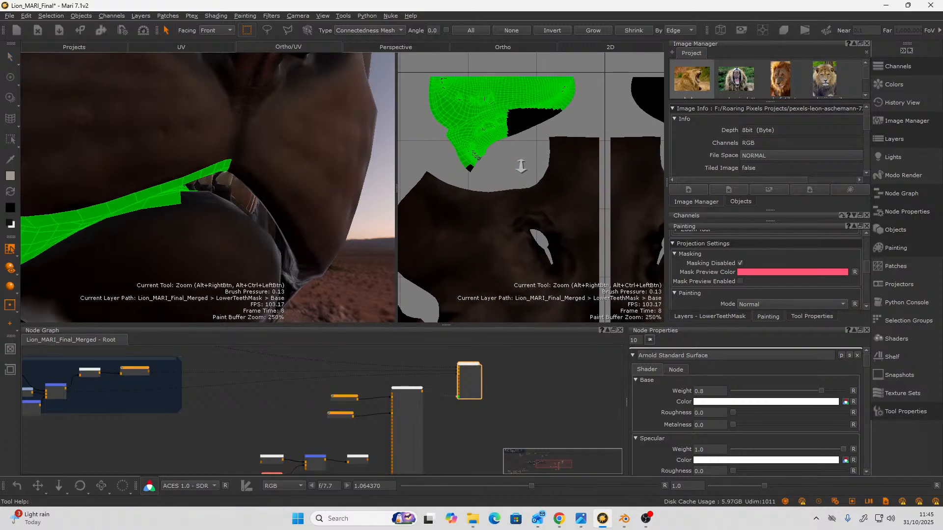
left_click_drag(456, 150, 482, 167, "shift")
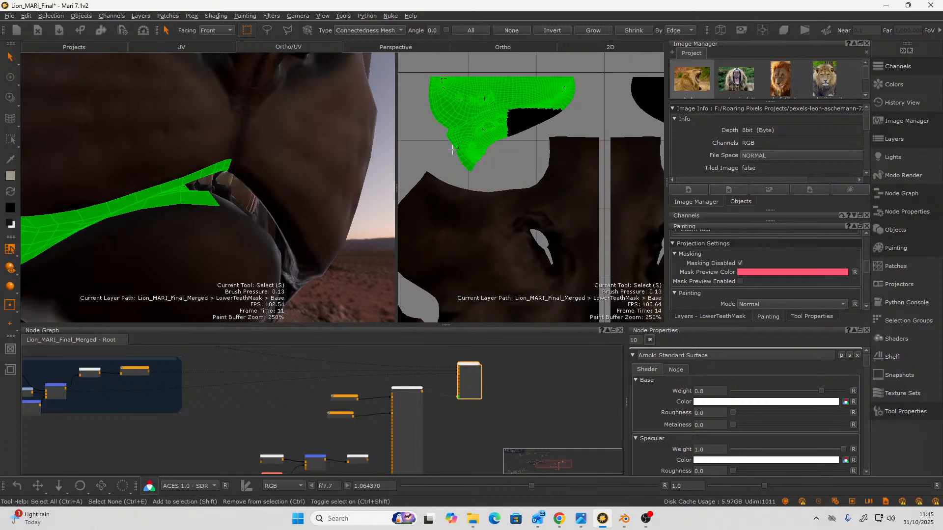
left_click_drag(503, 106, 524, 144, "shift")
left_click_drag(437, 72, 443, 80, "shift")
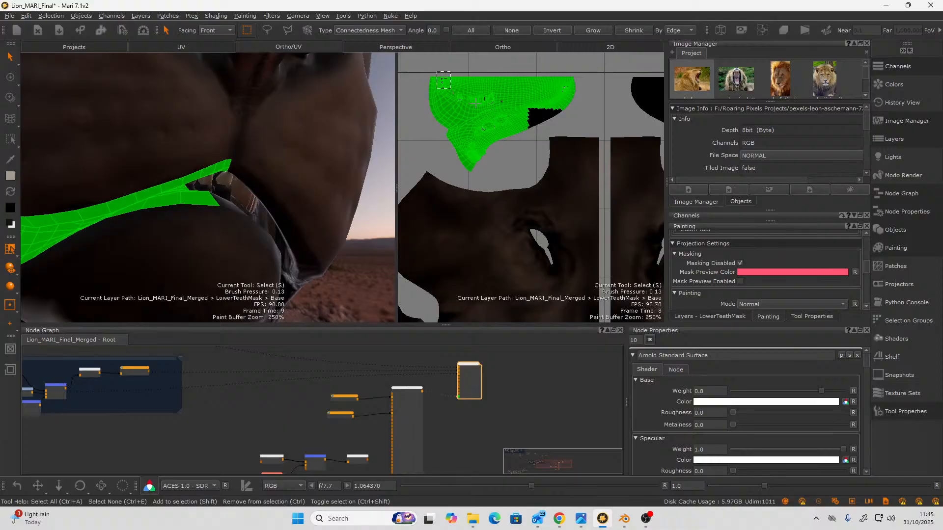
left_click_drag(585, 128, 579, 130, "shift")
key("ctrl+z")
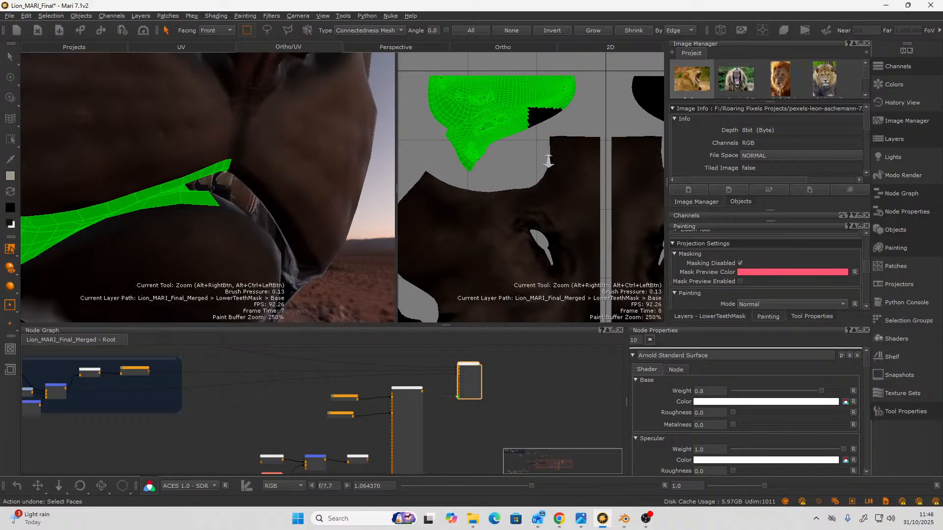
scroll(548, 131, "up", 5)
left_click_drag(508, 120, 522, 128)
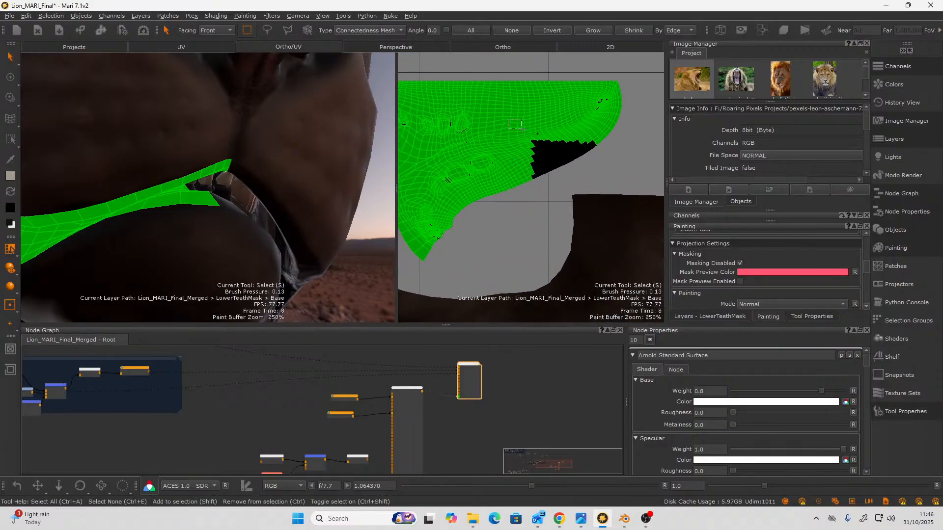
left_click_drag(540, 168, 557, 195)
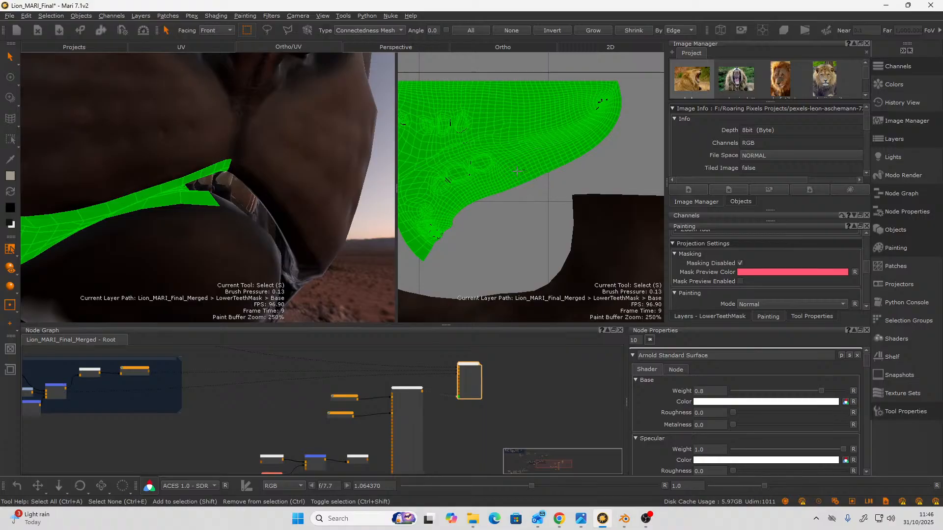
Add the small missed faces around the tooth sockets and along the edges of patch 1011's shell to the selection.
scroll(492, 148, "up", 2)
middle_click_drag(508, 169, 603, 202, "alt")
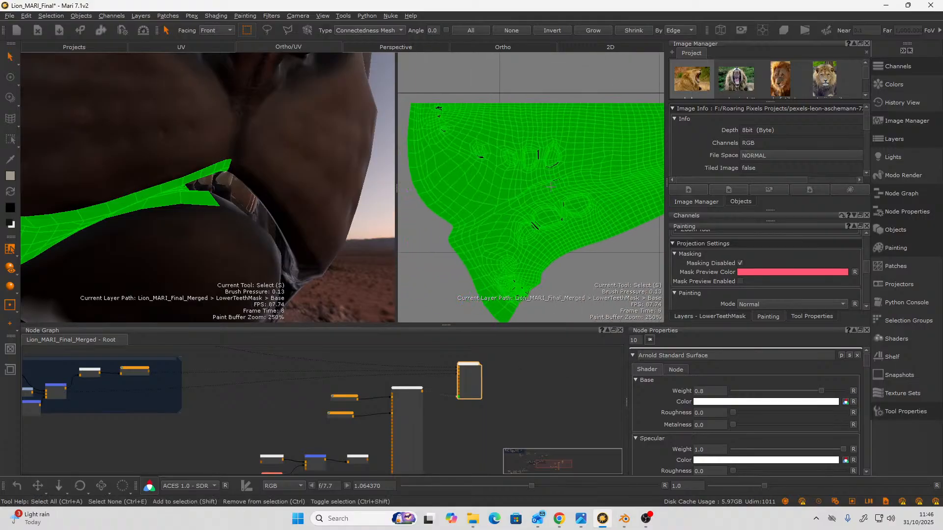
left_click_drag(617, 245, 572, 254)
left_click_drag(534, 292, 534, 290)
right_click_drag(595, 177, 545, 198, "alt")
middle_click_drag(581, 172, 485, 199, "alt")
right_click_drag(511, 198, 575, 260, "alt")
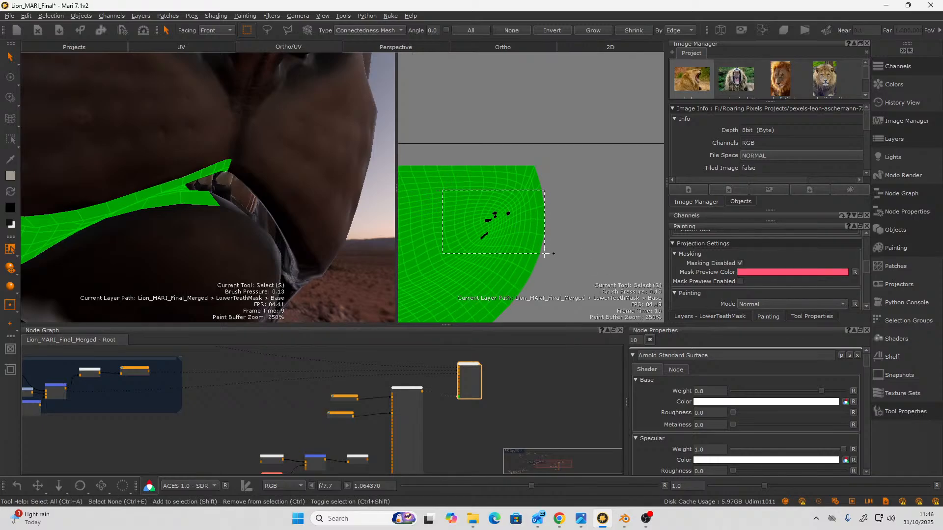
left_click_drag(545, 254, 550, 257)
Extend the face selection over the whole mirrored black UV shell in patch 1012.
middle_click_drag(552, 228, 307, 228, "alt")
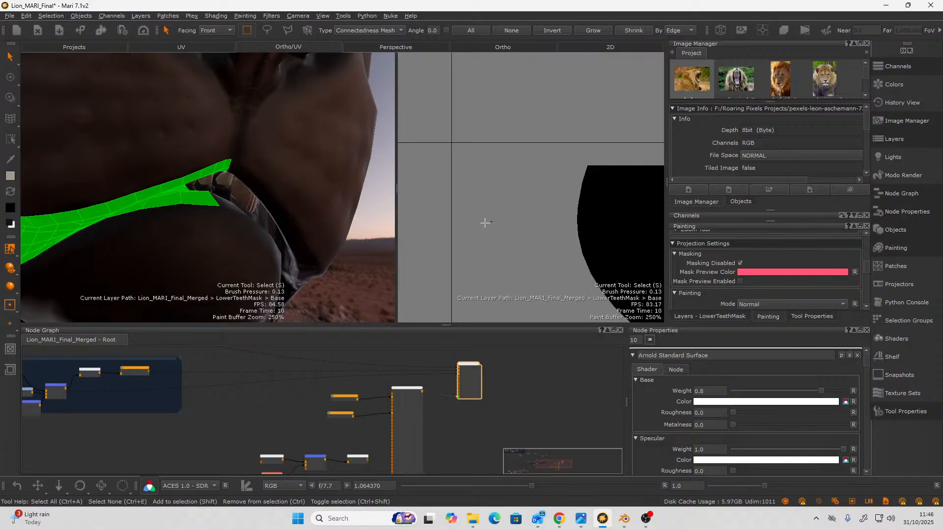
right_click_drag(508, 189, 490, 212, "alt")
middle_click_drag(490, 213, 416, 155, "alt")
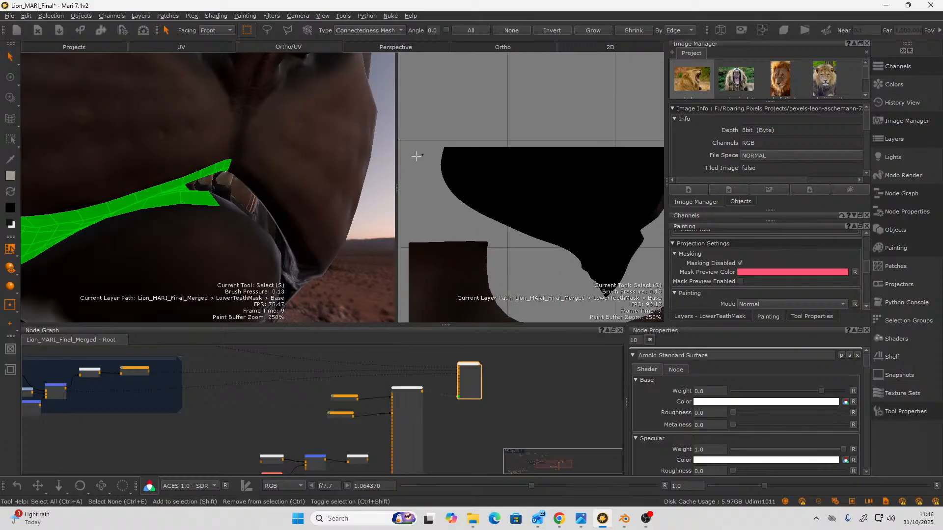
left_click_drag(583, 217, 614, 238)
middle_click_drag(581, 211, 513, 197, "alt")
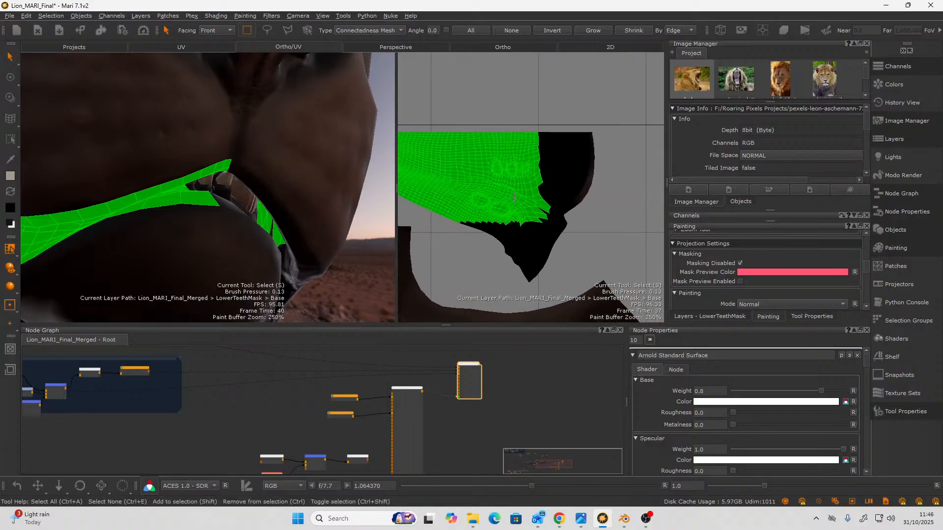
left_click_drag(632, 266, 632, 266)
left_click_drag(548, 295, 545, 290)
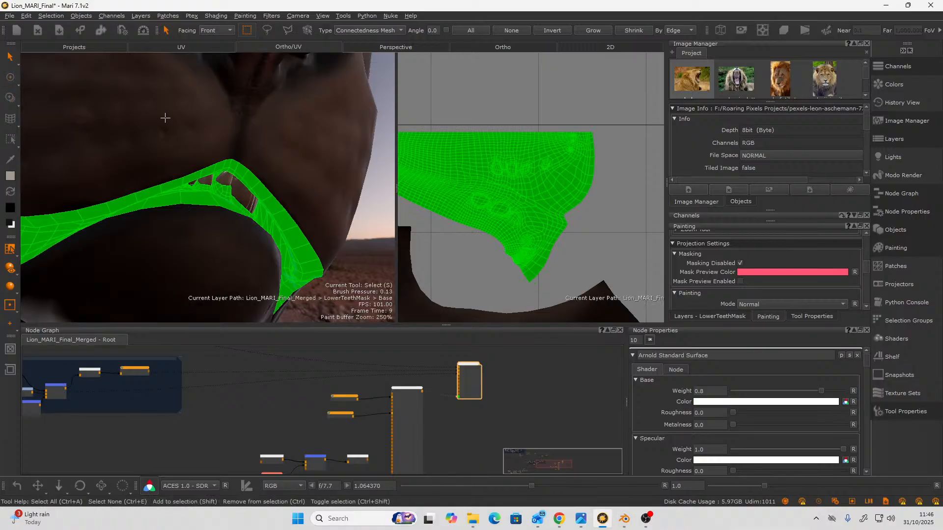
Save the selected faces as a patch selection set named "Gums".
right_click(552, 153)
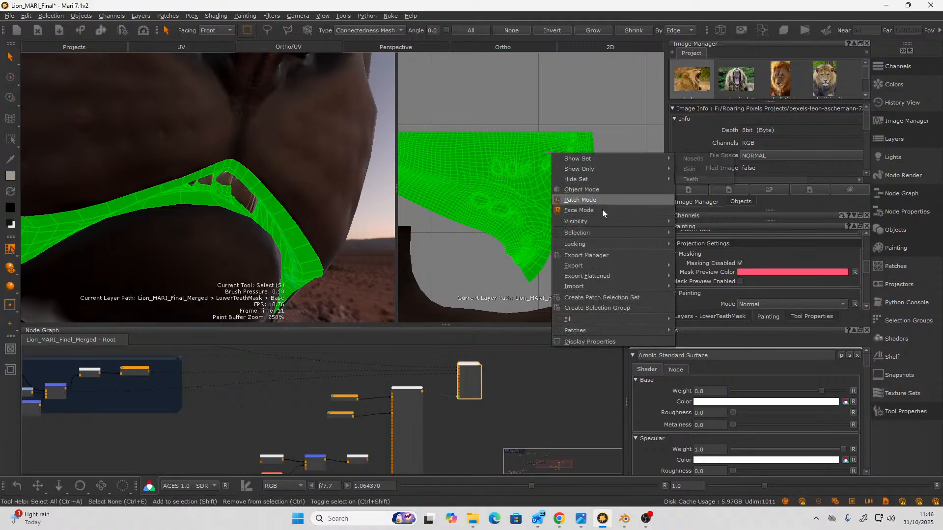
mouse_move(600, 235)
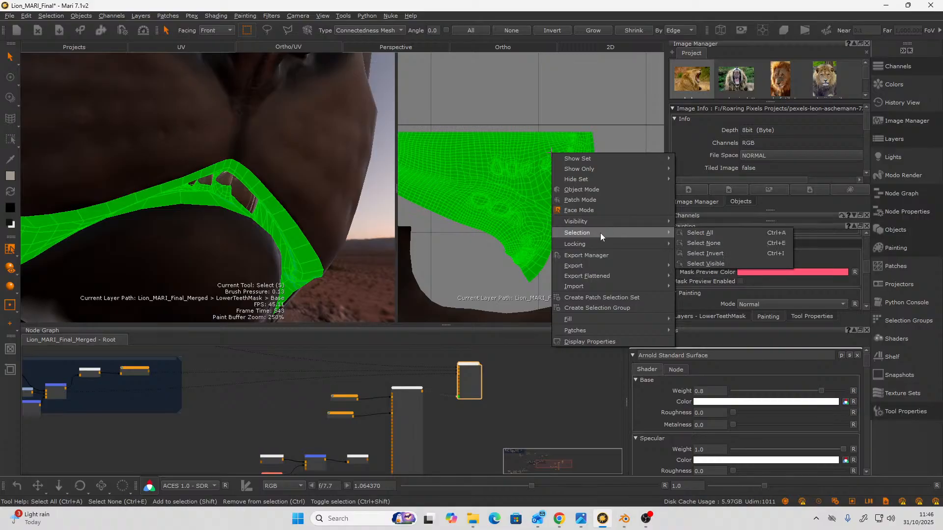
left_click(609, 298)
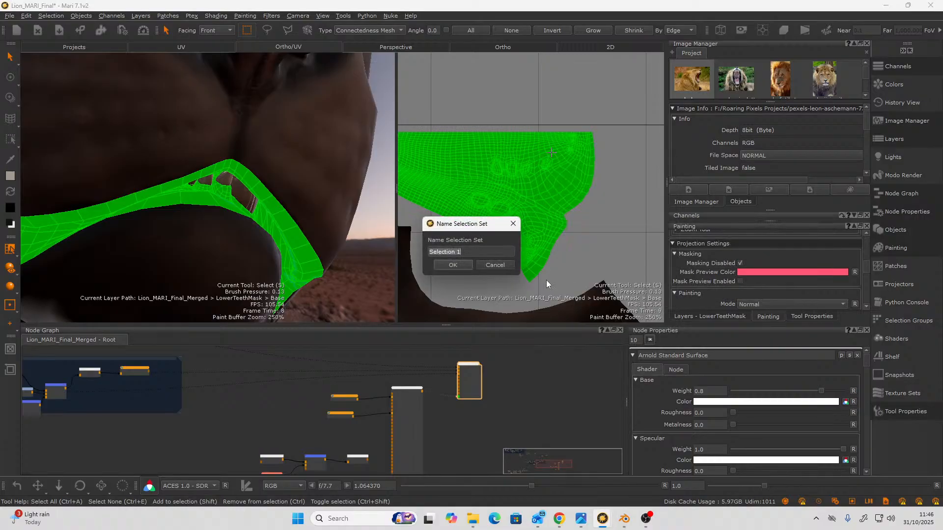
type("Gums")
left_click(462, 266)
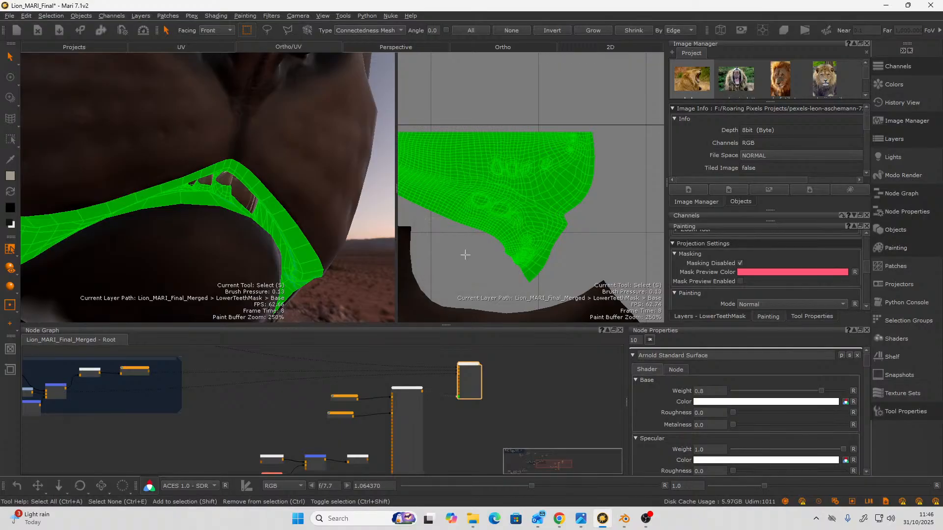
Add the leftover unselected faces near the upper corners of both gum shells to the selection.
right_click_drag(567, 219, 549, 214, "alt")
middle_click_drag(545, 213, 583, 238, "alt")
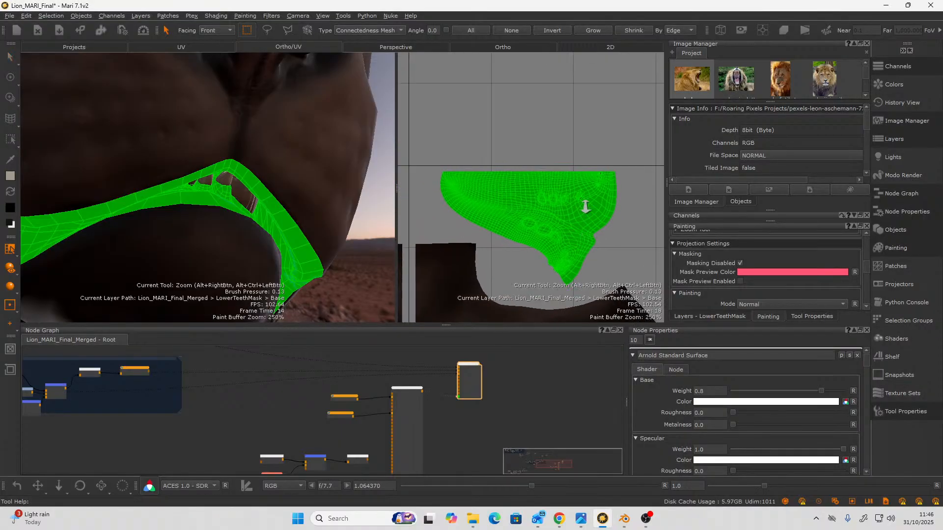
right_click_drag(585, 206, 618, 206, "alt")
middle_click_drag(618, 206, 542, 213, "alt")
left_click_drag(602, 196, 605, 200)
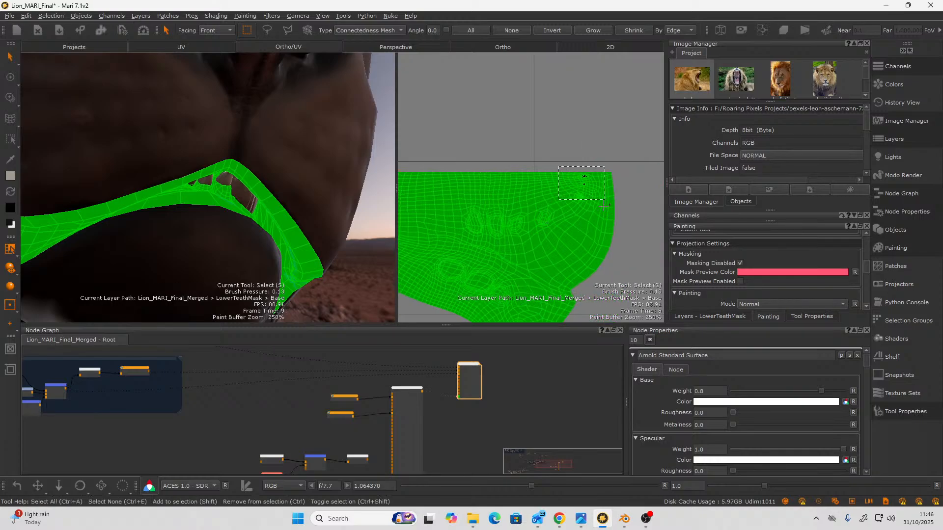
middle_click_drag(510, 213, 894, 177, "alt")
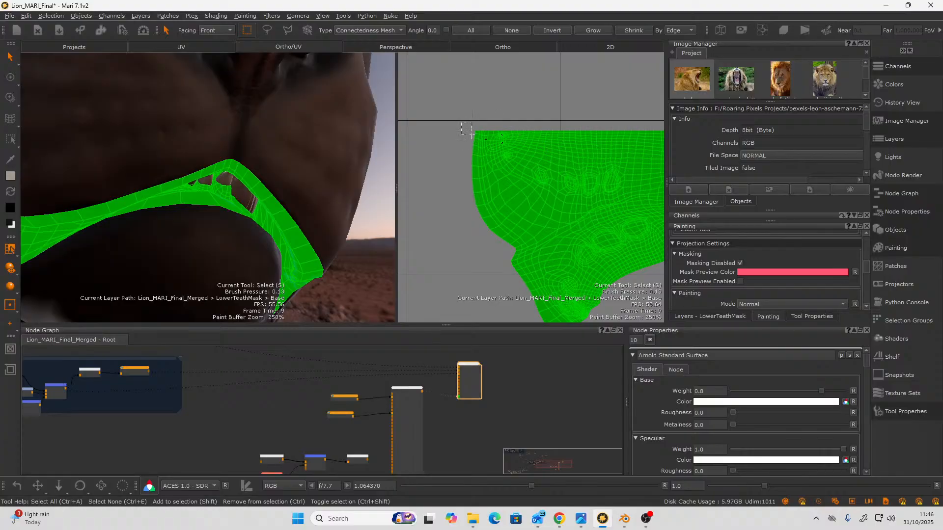
left_click_drag(471, 134, 545, 172)
Isolate the gums by hiding all unselected faces.
right_click(541, 174)
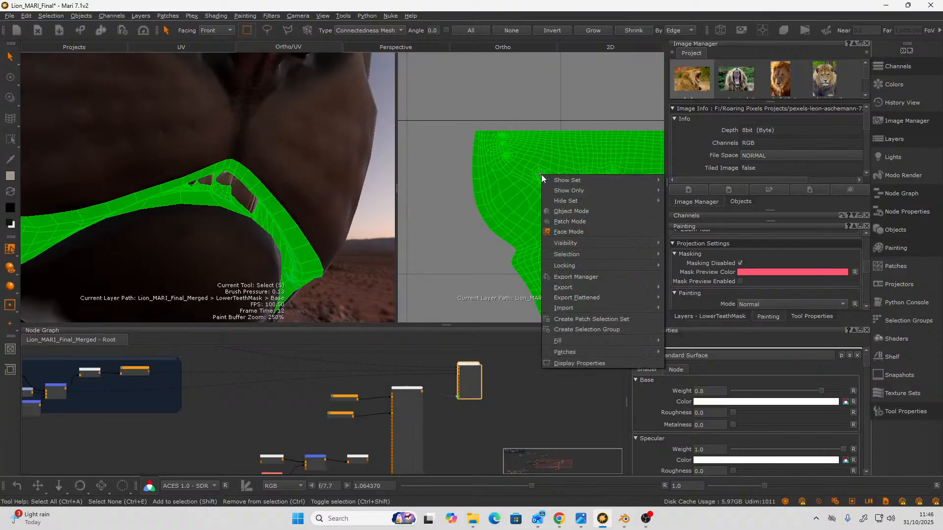
mouse_move(576, 266)
right_click(514, 163)
mouse_move(593, 233)
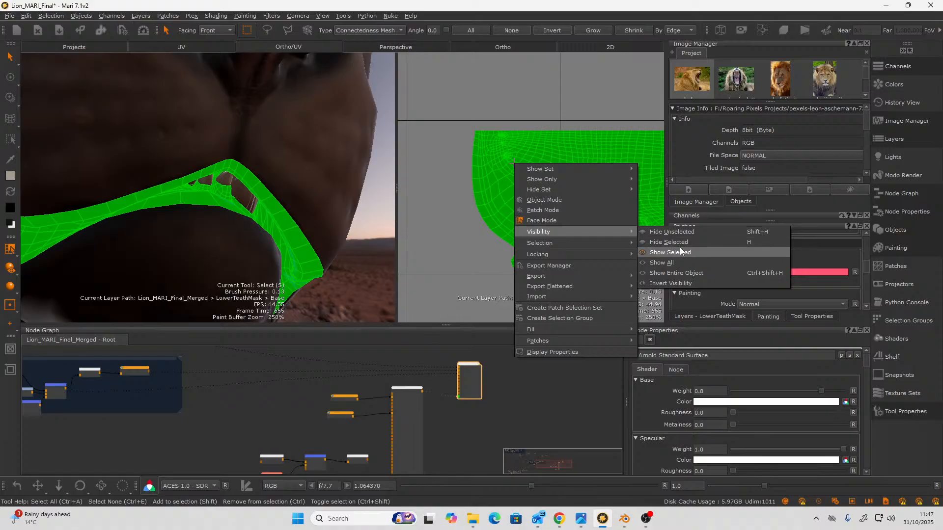
left_click(678, 235)
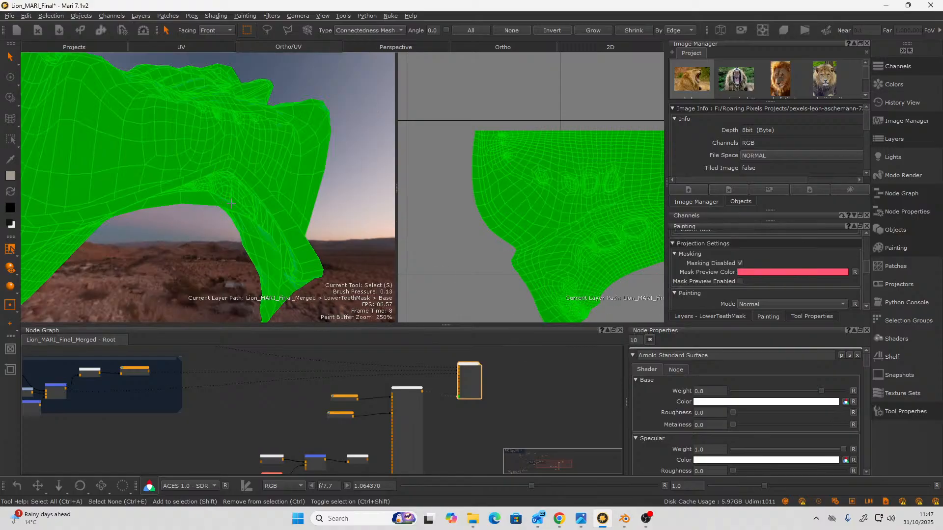
Examine the isolated gum geometry from several angles and, with the Paint tool active, look closely at the tooth sockets.
left_click_drag(226, 191, 265, 208, "alt")
right_click_drag(265, 208, 193, 214, "alt")
left_click_drag(194, 215, 206, 190, "alt")
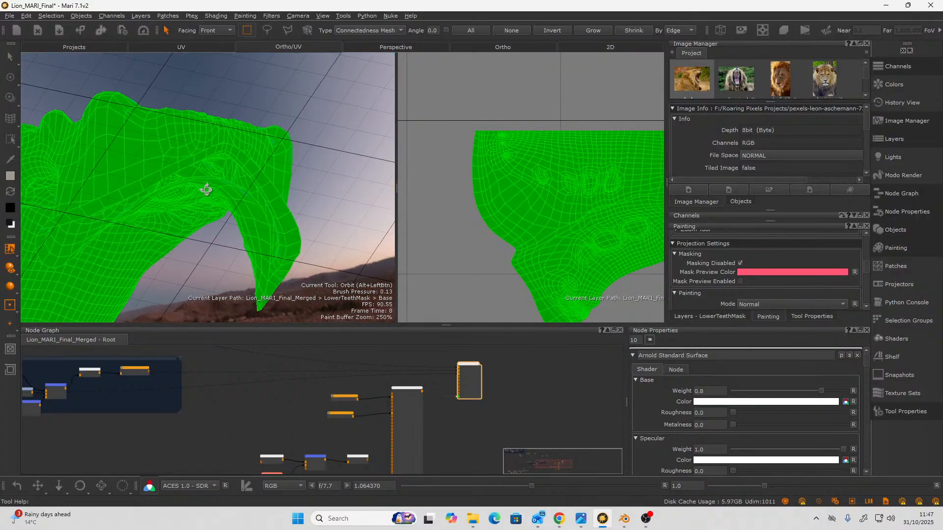
right_click_drag(207, 190, 250, 172, "alt")
left_click_drag(249, 169, 244, 195, "alt")
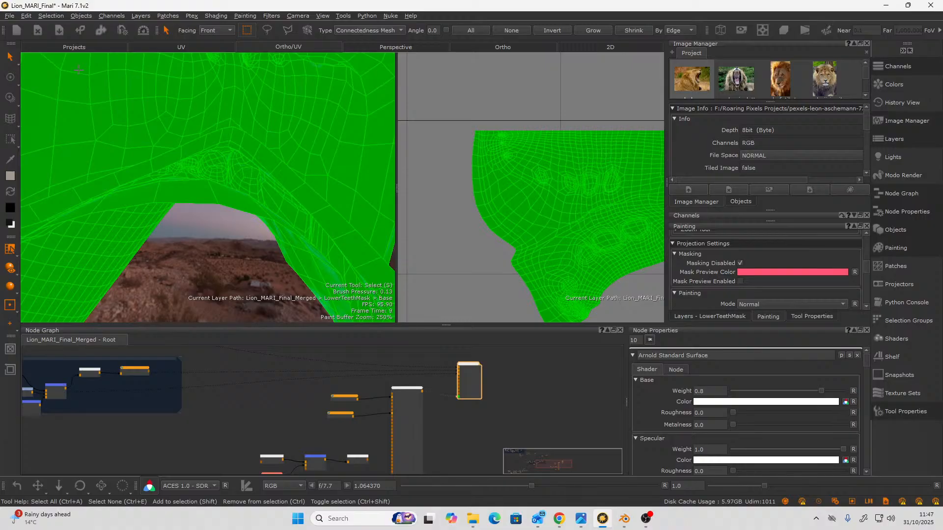
key("p")
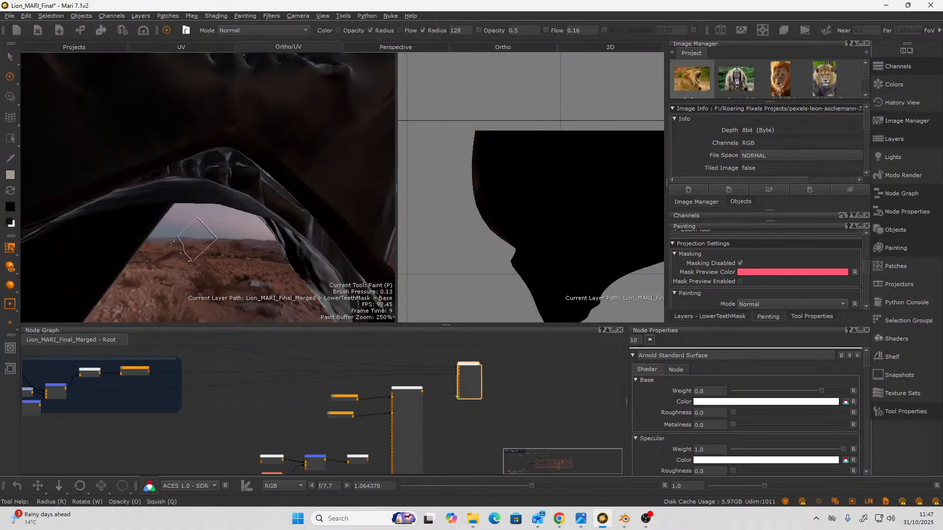
right_click_drag(196, 238, 270, 244, "alt")
middle_click_drag(270, 244, 255, 271, "alt")
right_click_drag(255, 272, 254, 251, "alt")
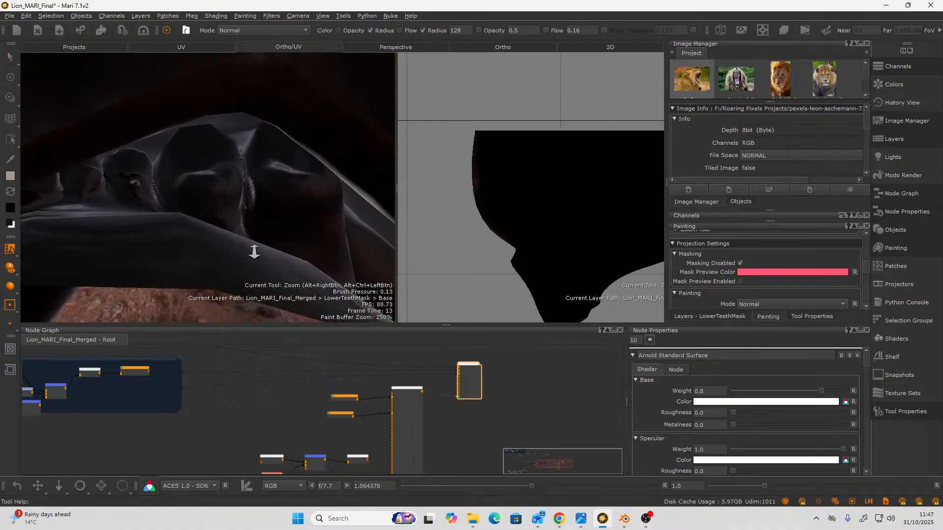
mouse_move(254, 251)
left_mouse_down("alt")
mouse_move(260, 234)
mouse_move(239, 246)
mouse_move(259, 250)
left_mouse_up("alt")
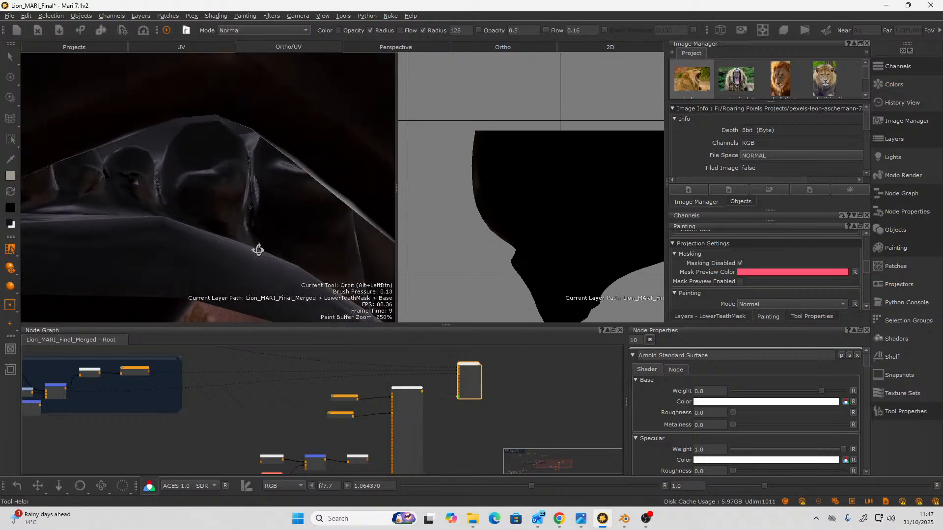
right_click_drag(463, 210, 612, 172, "alt")
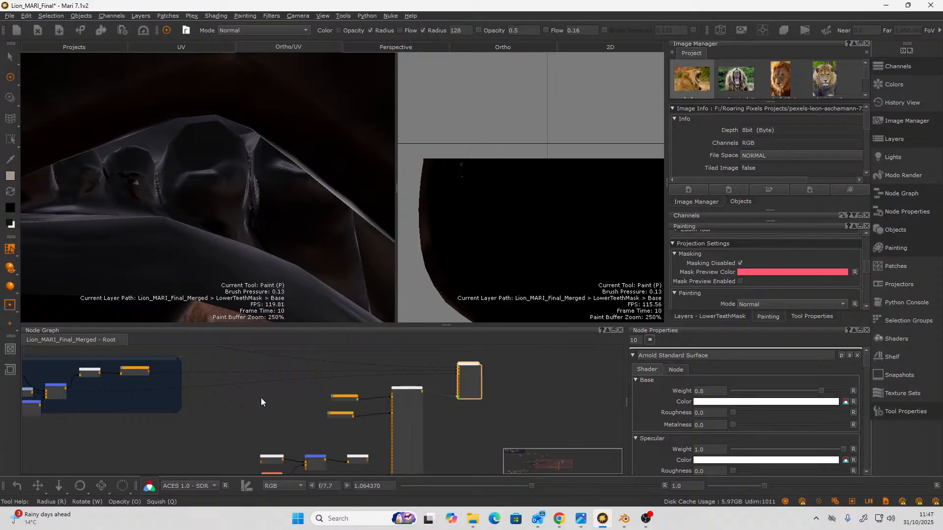
Insert a new Merge node directly after the last Merge node in the chain leading out of the Backdrop.
scroll(252, 409, "down", 5)
middle_click_drag(245, 413, 488, 493)
scroll(244, 391, "up", 4)
scroll(307, 411, "up", 3)
scroll(459, 464, "down", 4)
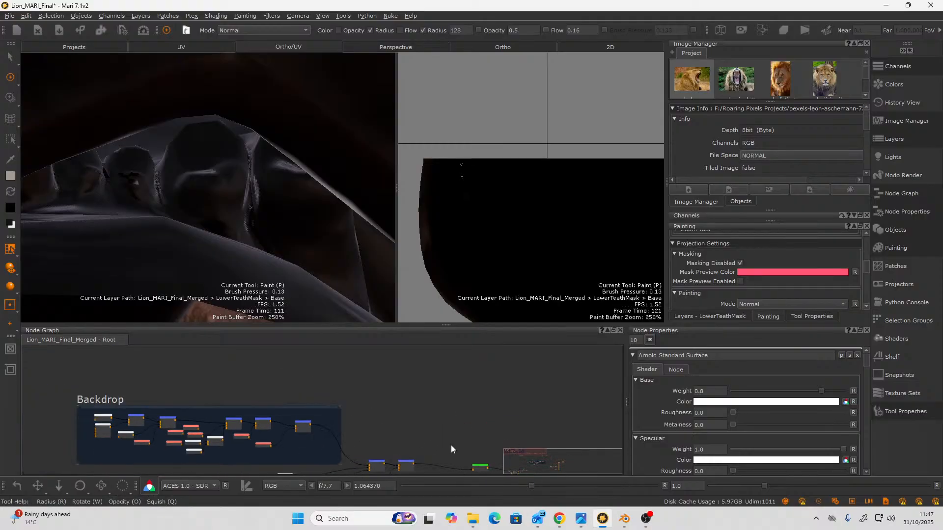
scroll(455, 433, "up", 3)
middle_click_drag(451, 445, 481, 447)
scroll(305, 394, "up", 3)
left_click(331, 407)
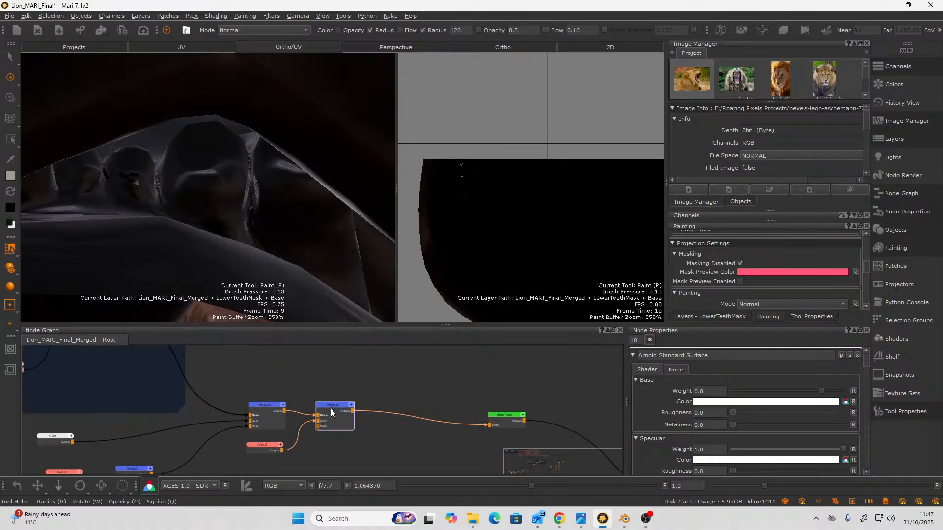
left_click(336, 454)
left_click(330, 417)
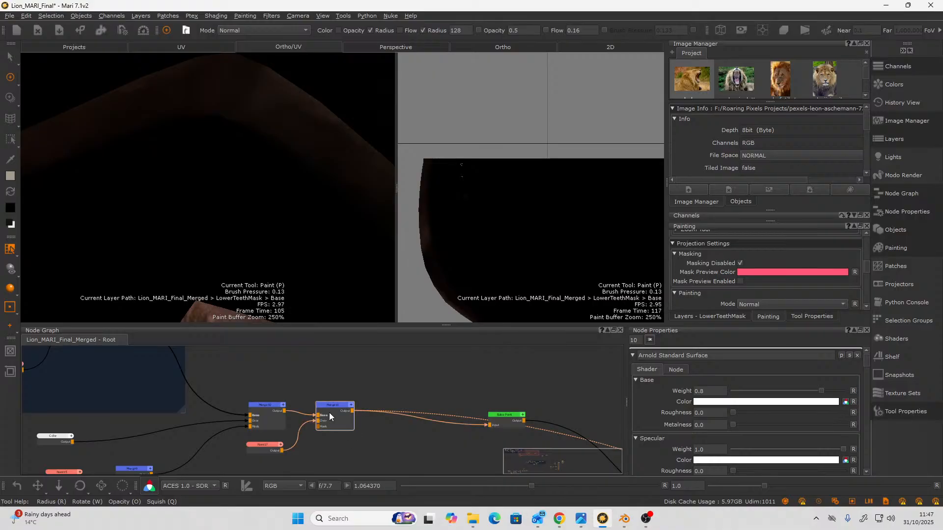
key("m")
scroll(374, 442, "up", 1)
Add a 4096 x 4096, 16bit (Half) Paint node and connect its output to the new Merge node's Over input.
middle_click_drag(371, 447, 365, 423)
right_click(317, 432)
left_click(321, 434)
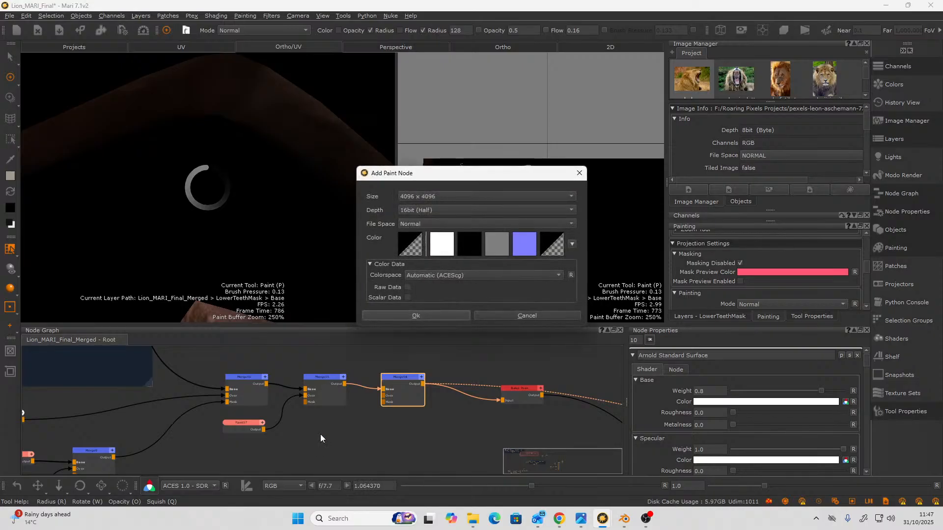
left_click(416, 316)
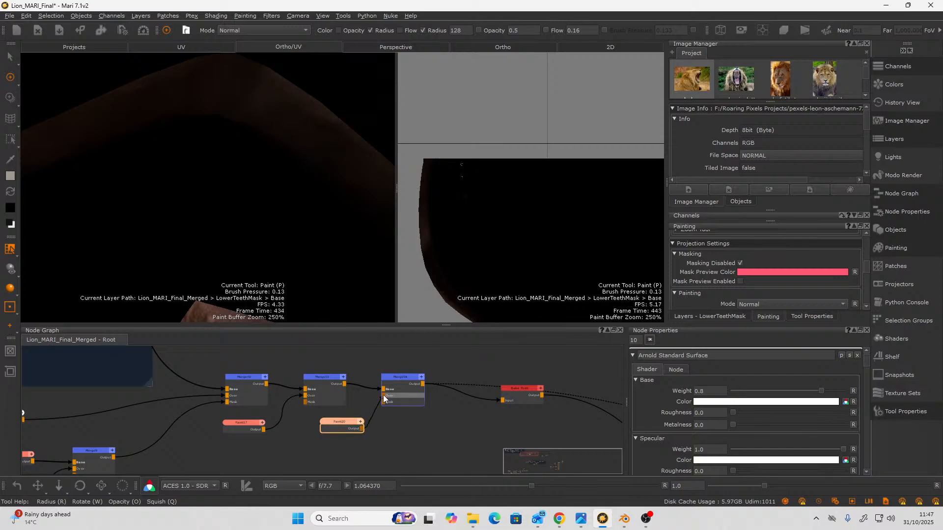
left_click_drag(384, 399, 384, 396)
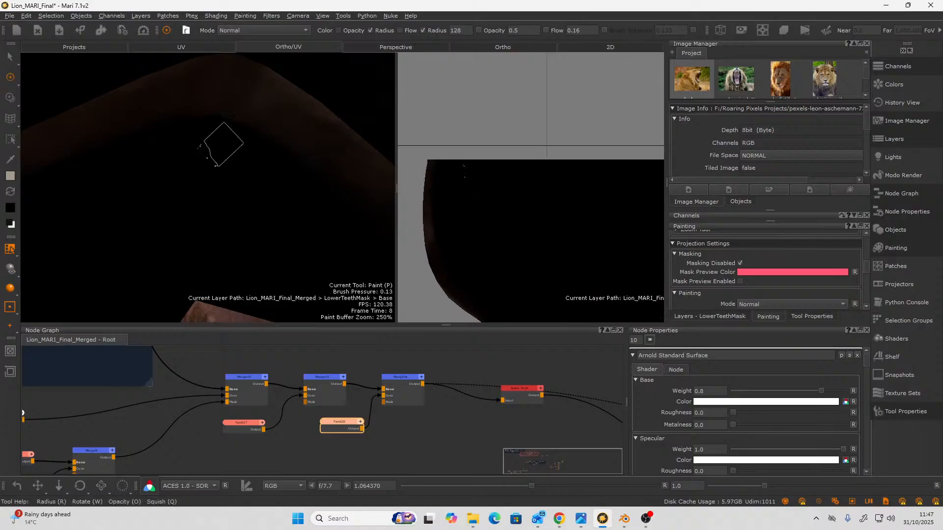
Clear the node selection and set the foreground paint colour to a muted reddish brown at 0.459 intensity.
left_click(398, 389)
left_click(408, 361)
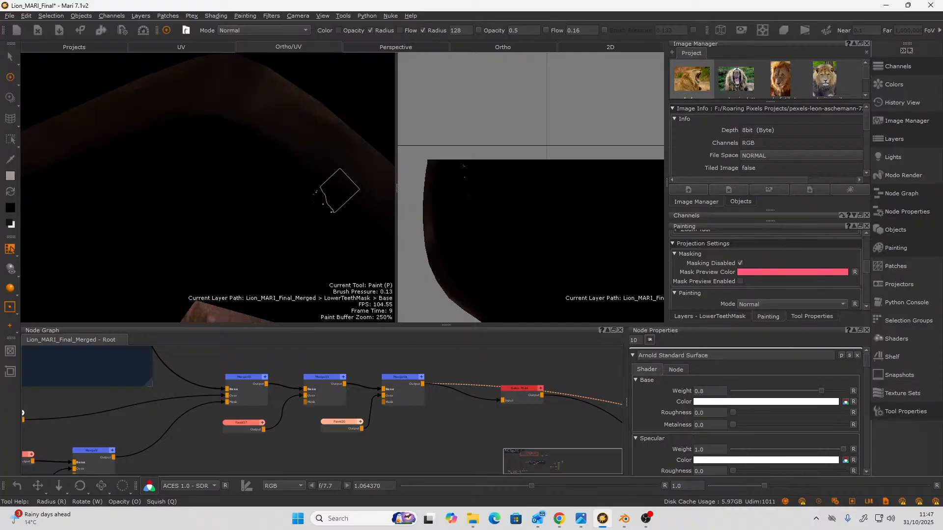
mouse_move(337, 199)
right_mouse_down("alt")
mouse_move(266, 202)
mouse_move(210, 239)
mouse_move(277, 179)
right_mouse_up("alt")
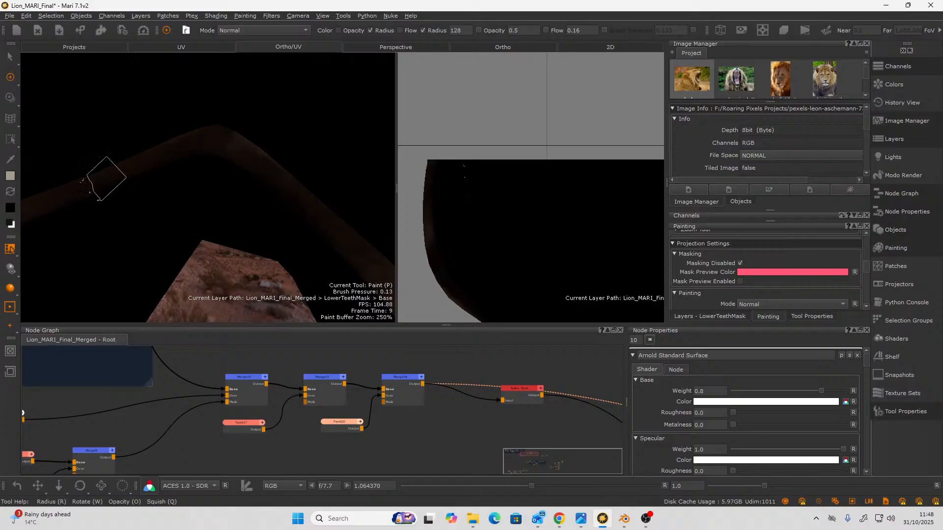
left_click(9, 178)
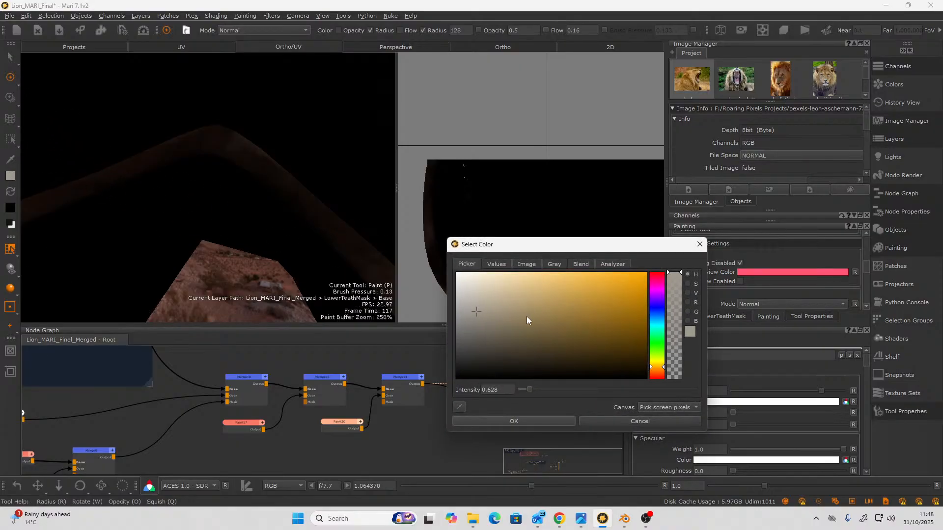
left_click_drag(659, 376, 659, 379)
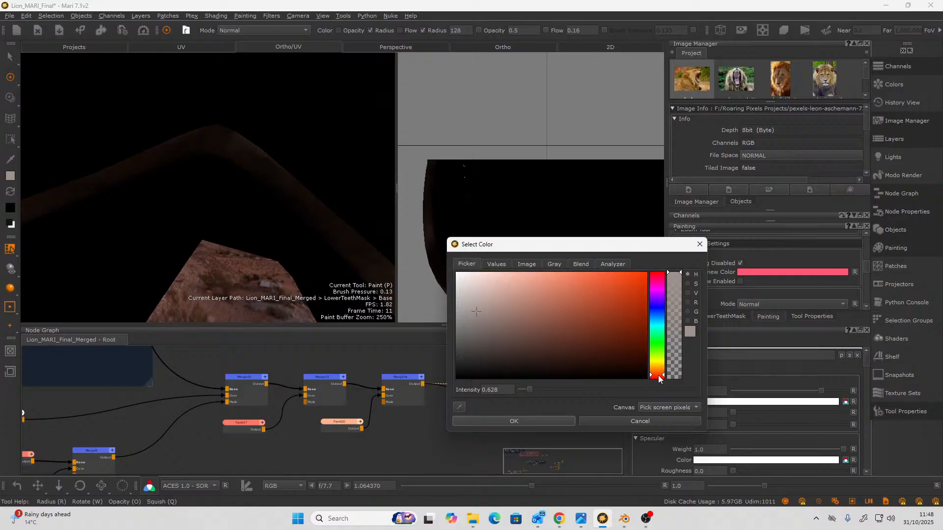
left_click_drag(526, 320, 523, 329)
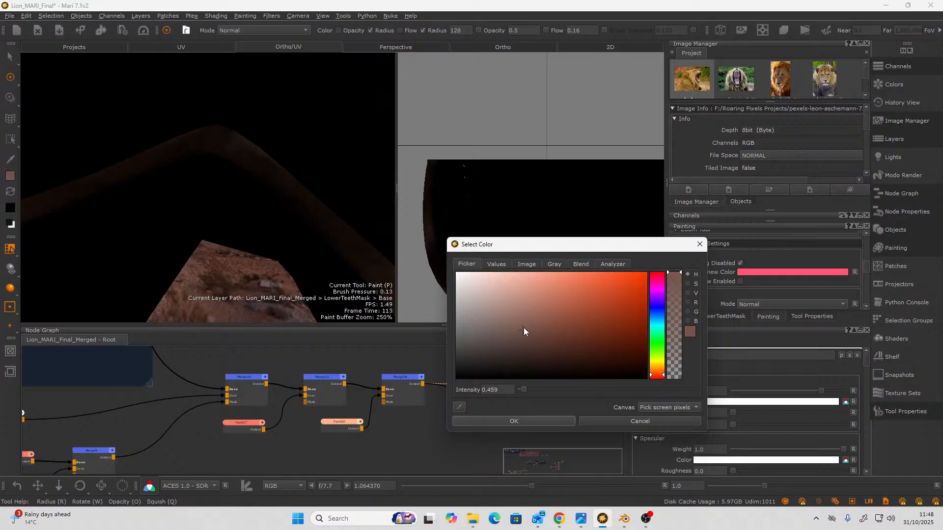
left_click(538, 420)
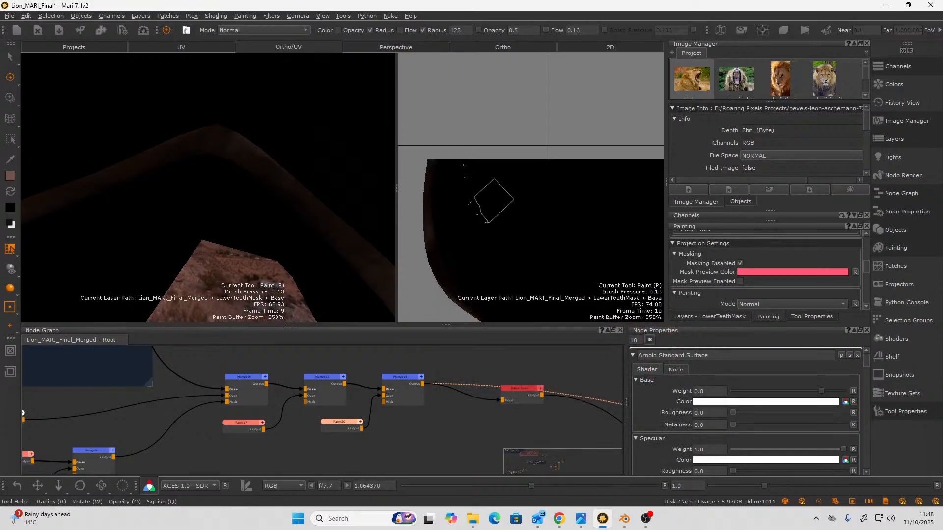
Choose the OilyDripSt... brush from the brush library for mottled gum texturing.
key("k")
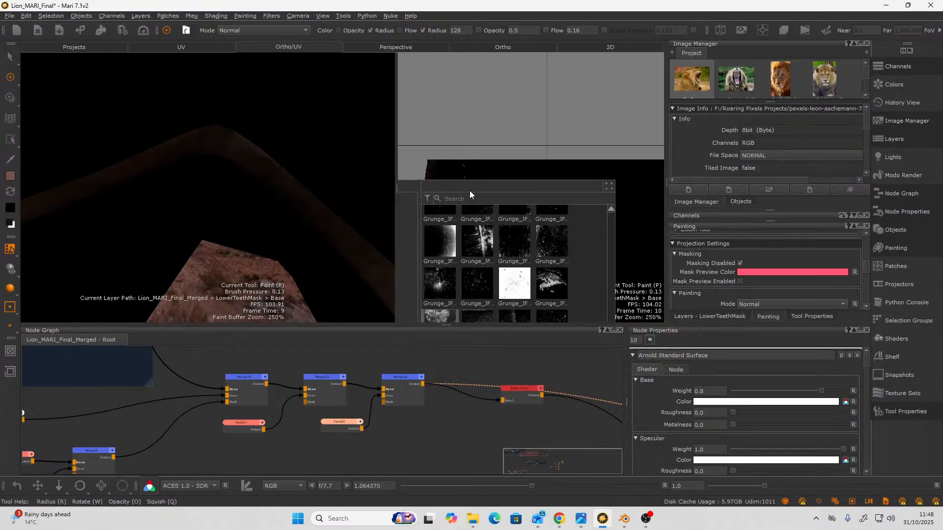
left_click(609, 265)
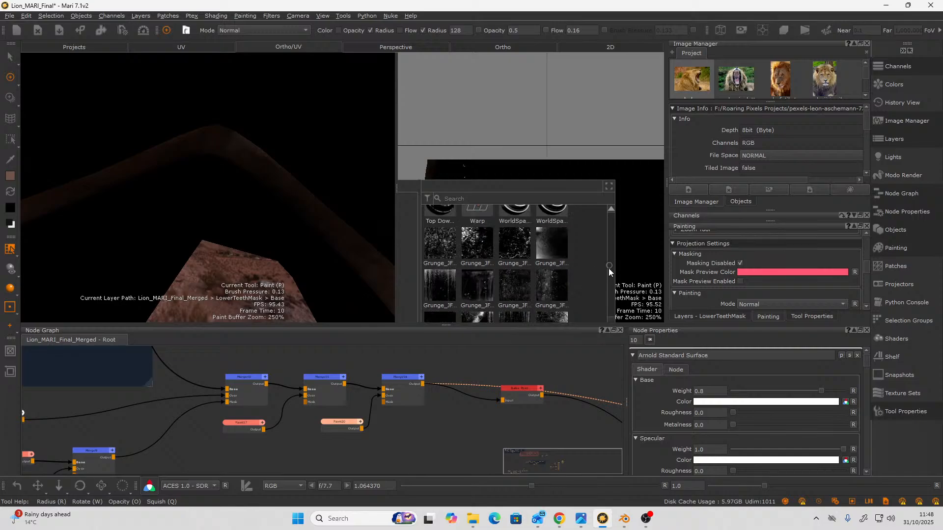
left_click(612, 254)
left_click(610, 233)
left_click(612, 224)
left_click(614, 225)
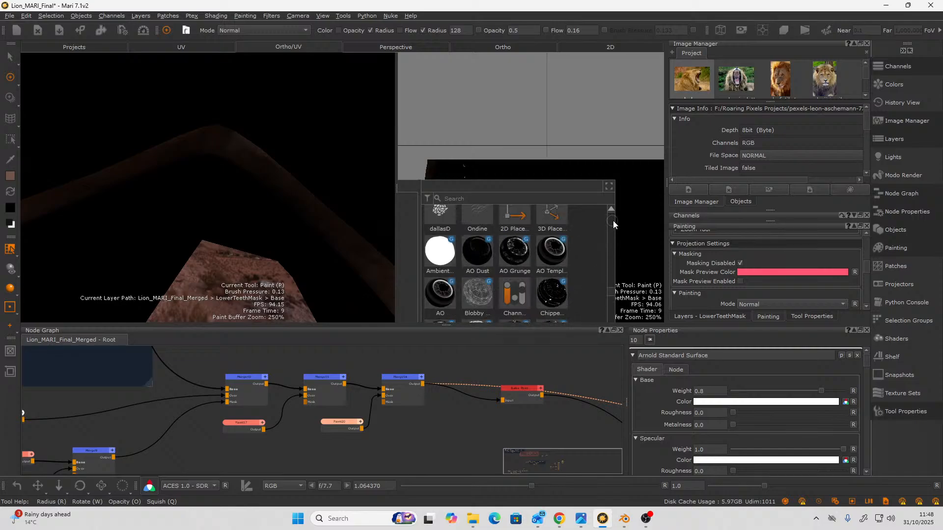
left_click(614, 225)
scroll(612, 222, "down", 10)
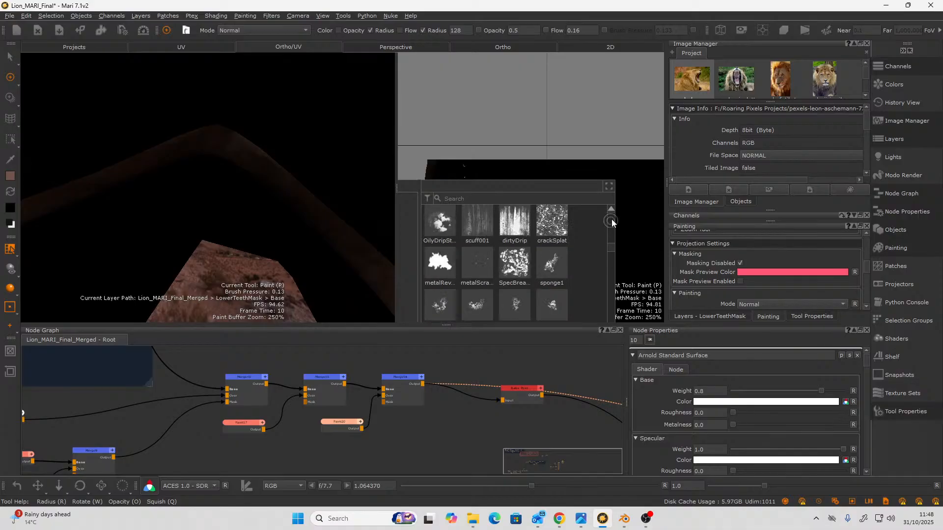
scroll(608, 260, "down", 10)
left_click(439, 227)
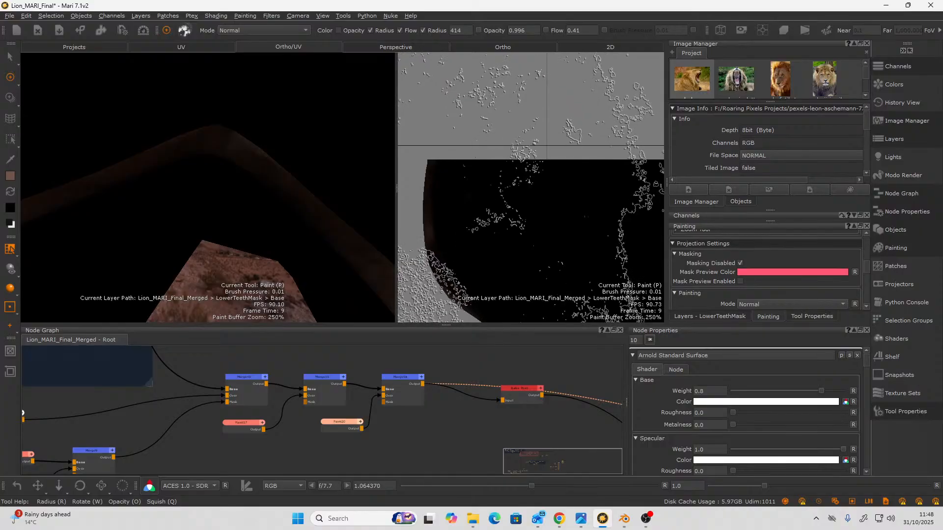
Reduce the brush radius to 41 and undo the last stroke projected onto the gums.
key("r")
mouse_move(469, 228)
left_mouse_down()
mouse_move(508, 206)
mouse_move(477, 181)
mouse_move(465, 191)
mouse_move(475, 178)
mouse_move(552, 193)
mouse_move(488, 189)
mouse_move(481, 178)
mouse_move(463, 179)
mouse_move(473, 160)
mouse_move(444, 169)
mouse_move(549, 186)
mouse_move(527, 186)
left_mouse_up()
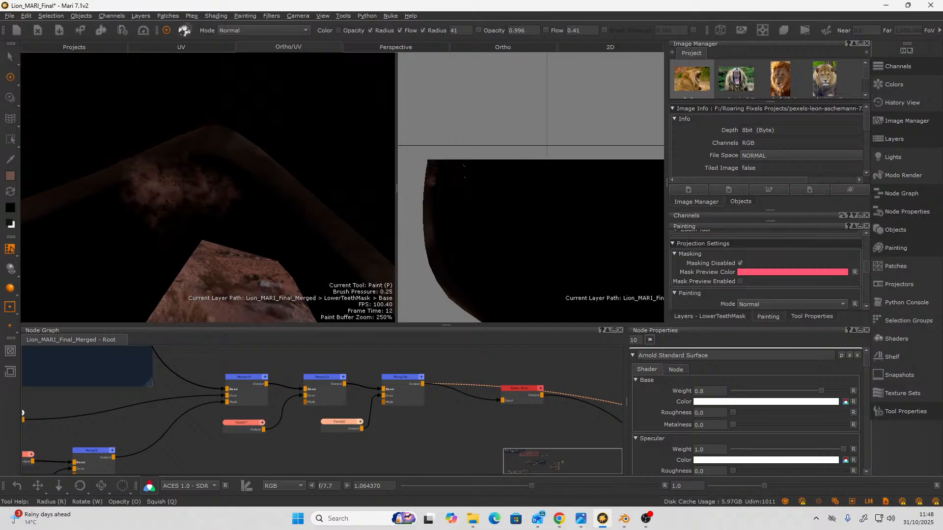
key("ctrl+z")
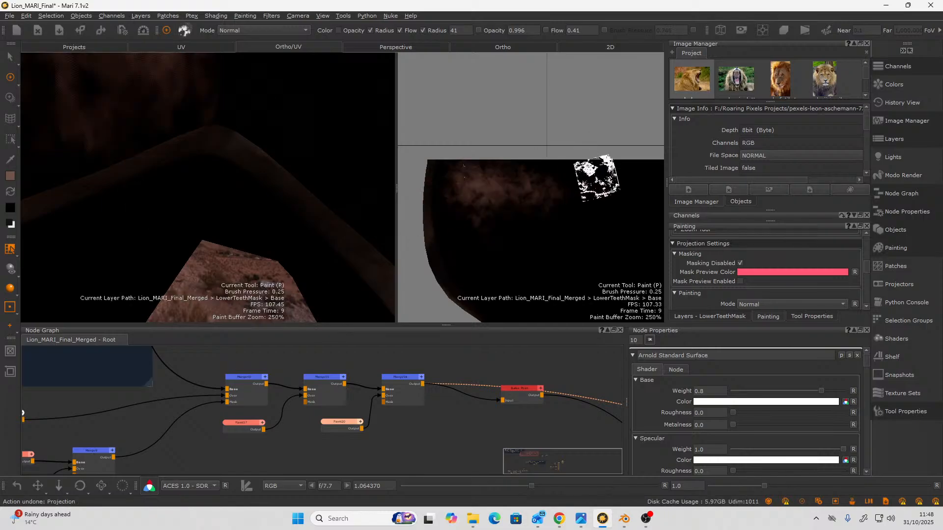
Paint mottled reddish-brown texture across the upper area of the left gum UV shell, using a brush radius of 35.
left_click_drag(597, 195, 573, 202, "alt")
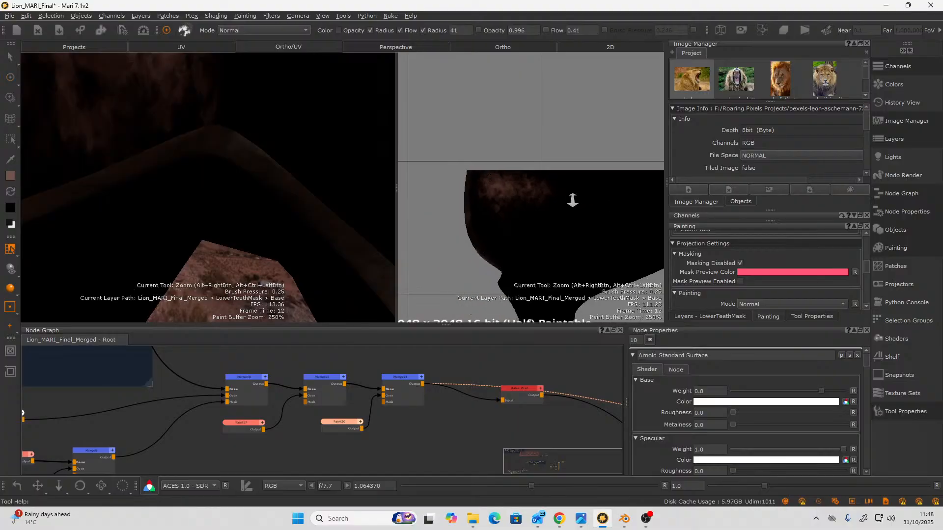
left_click_drag(101, 207, 167, 299, "alt")
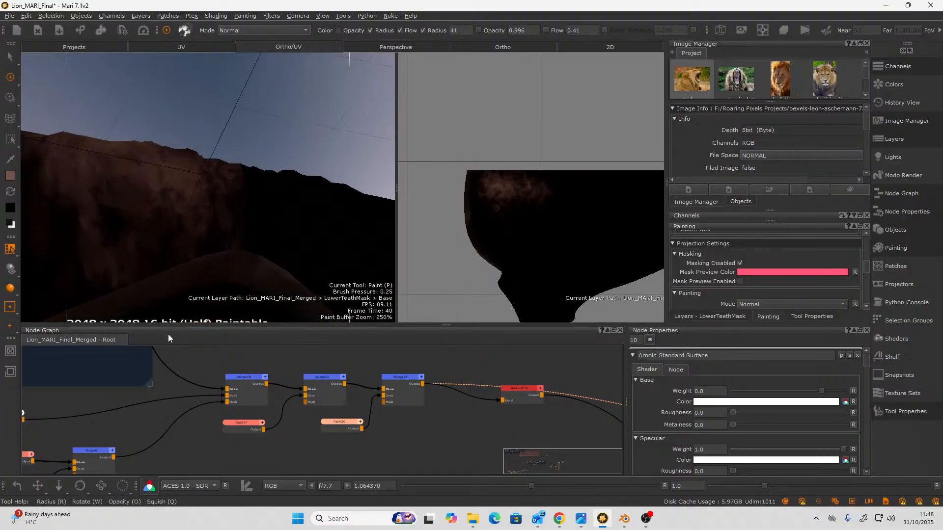
right_click_drag(167, 300, 205, 231, "alt")
mouse_move(204, 231)
left_mouse_down("alt")
mouse_move(139, 238)
mouse_move(175, 213)
mouse_move(206, 224)
left_mouse_up("alt")
mouse_move(539, 187)
middle_mouse_down("alt")
mouse_move(515, 148)
mouse_move(465, 200)
middle_mouse_up("alt")
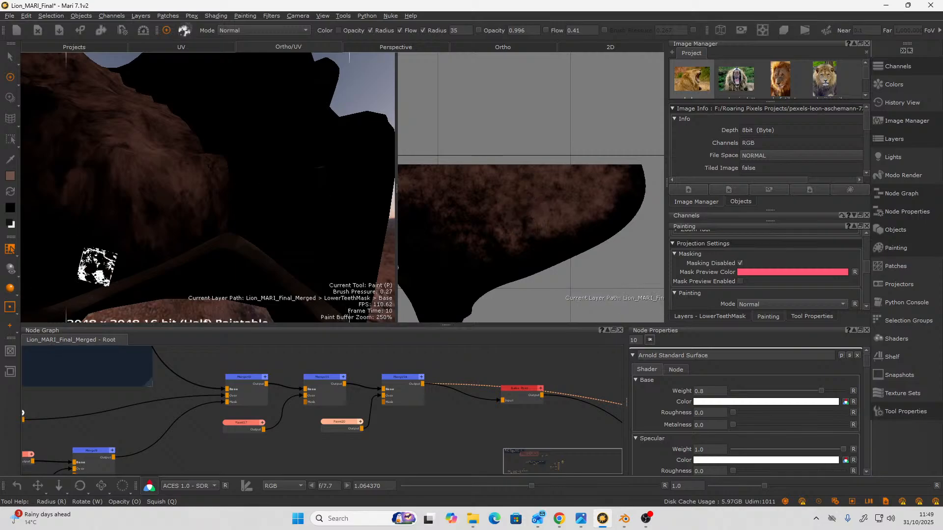
Examine the painted gum from several angles, including the seam with the unpainted half, and view both gum UV shells.
mouse_move(278, 206)
left_mouse_down("alt")
mouse_move(262, 187)
mouse_move(266, 158)
mouse_move(241, 155)
mouse_move(244, 178)
mouse_move(204, 190)
mouse_move(214, 263)
mouse_move(245, 258)
left_mouse_up("alt")
mouse_move(557, 225)
right_mouse_down("alt")
mouse_move(553, 213)
mouse_move(517, 220)
mouse_move(548, 216)
mouse_move(480, 204)
right_mouse_up("alt")
mouse_move(216, 200)
left_mouse_down("alt")
mouse_move(264, 185)
mouse_move(296, 206)
mouse_move(306, 201)
left_mouse_up("alt")
right_click_drag(530, 218, 464, 215, "alt")
left_click_drag(275, 211, 139, 198, "alt")
middle_click_drag(240, 219, 205, 237, "alt")
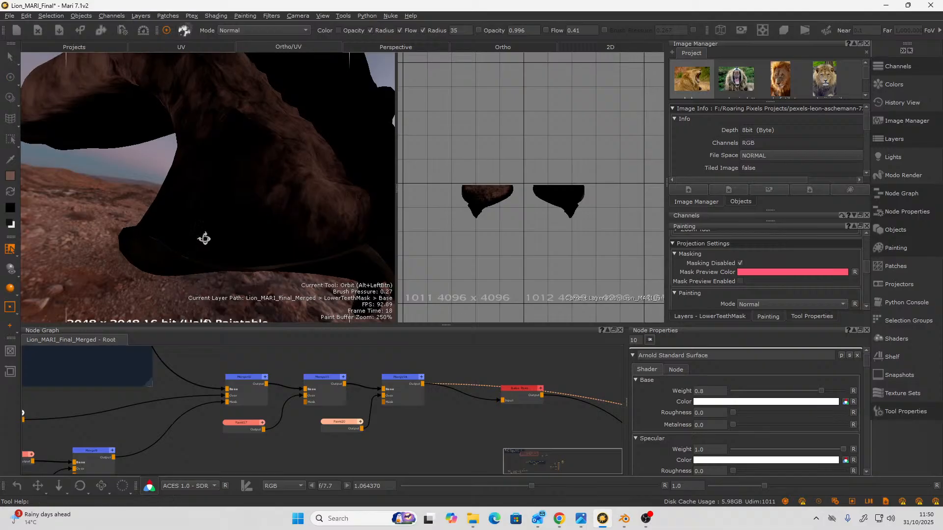
left_click_drag(205, 238, 299, 238, "alt")
right_click_drag(299, 238, 164, 246, "alt")
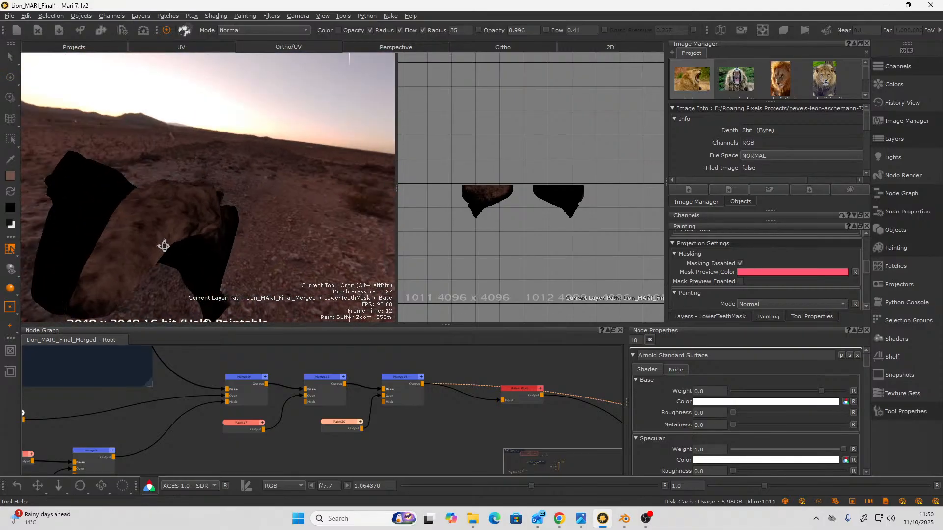
mouse_move(165, 246)
left_mouse_down("alt")
mouse_move(185, 250)
mouse_move(172, 255)
mouse_move(135, 233)
mouse_move(275, 250)
mouse_move(175, 251)
mouse_move(313, 248)
mouse_move(217, 243)
mouse_move(270, 257)
mouse_move(260, 235)
left_mouse_up("alt")
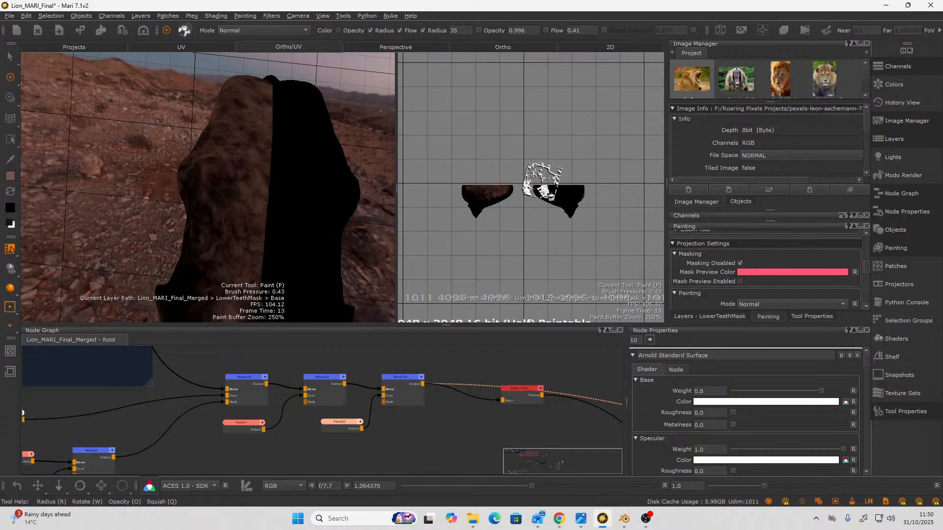
Paint mottled reddish-brown patches along the upper edge of the right gum UV shell.
right_click(535, 182)
left_click(535, 180)
right_click_drag(534, 174, 613, 227, "alt")
middle_click_drag(612, 227, 478, 234, "alt")
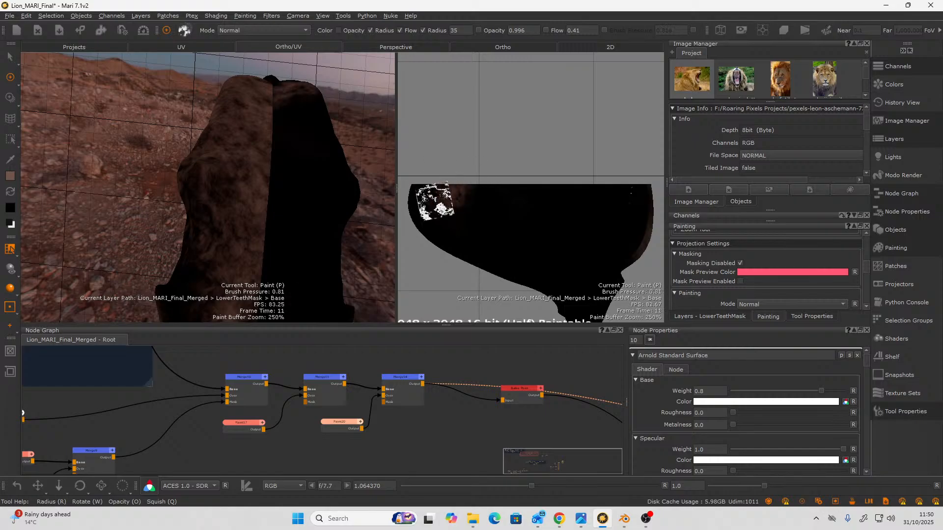
mouse_move(438, 218)
left_mouse_down()
mouse_move(509, 205)
mouse_move(465, 203)
mouse_move(477, 210)
mouse_move(441, 192)
mouse_move(491, 193)
mouse_move(467, 182)
mouse_move(625, 192)
mouse_move(615, 183)
mouse_move(525, 181)
left_mouse_up()
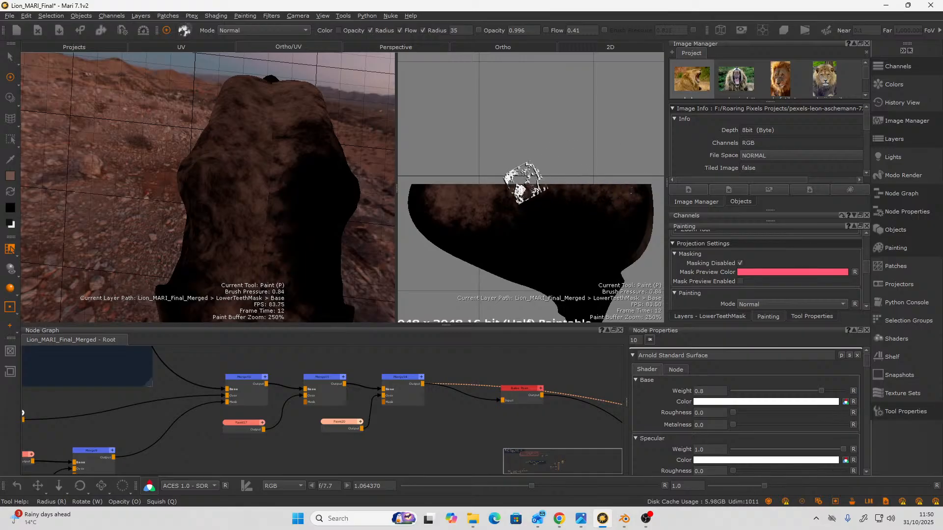
mouse_move(555, 215)
left_mouse_down()
mouse_move(570, 215)
mouse_move(561, 211)
left_mouse_up()
Extend and build up the mottled texture across the middle and right side of the right gum UV shell.
mouse_move(427, 207)
left_mouse_down()
mouse_move(500, 233)
mouse_move(488, 223)
mouse_move(534, 258)
mouse_move(507, 254)
mouse_move(578, 257)
left_mouse_up()
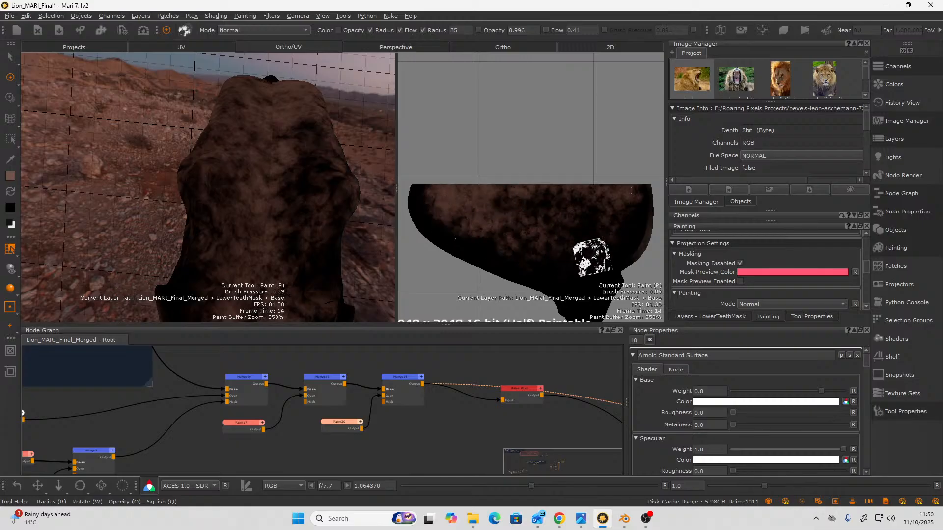
left_click_drag(626, 209, 596, 251)
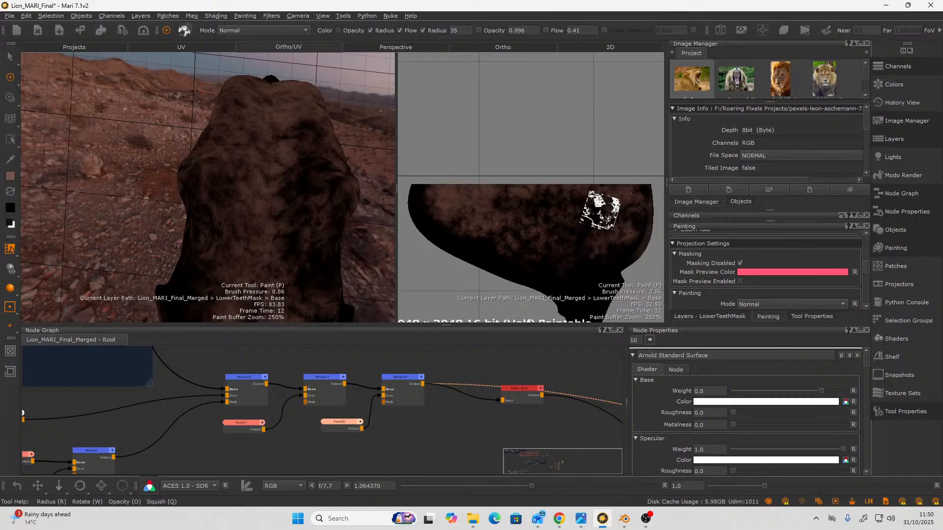
mouse_move(600, 211)
left_mouse_down()
mouse_move(525, 214)
mouse_move(506, 199)
mouse_move(614, 231)
mouse_move(542, 255)
mouse_move(473, 233)
mouse_move(621, 237)
mouse_move(592, 214)
mouse_move(537, 195)
left_mouse_up()
left_click_drag(604, 244, 491, 203)
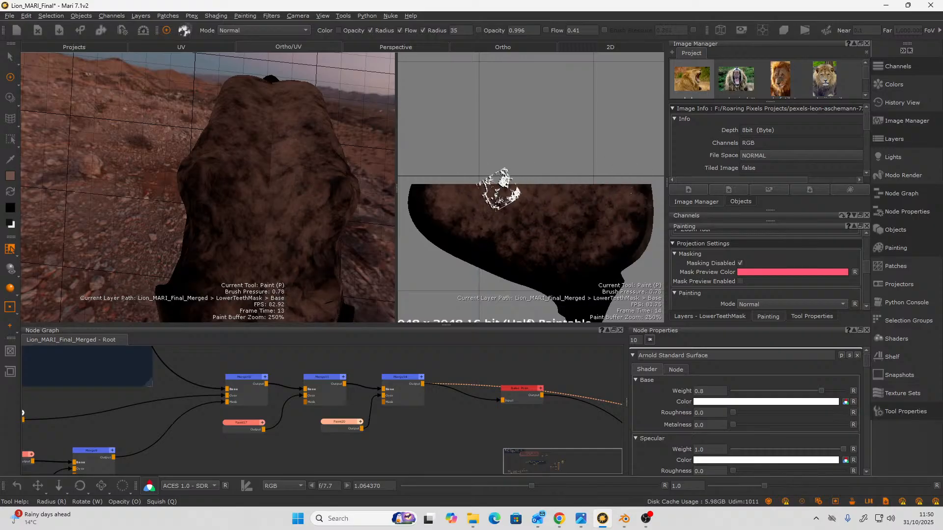
mouse_move(469, 214)
left_mouse_down()
mouse_move(592, 211)
mouse_move(564, 223)
mouse_move(512, 221)
mouse_move(558, 247)
mouse_move(651, 206)
left_mouse_up()
mouse_move(562, 192)
left_mouse_down()
mouse_move(555, 223)
mouse_move(544, 217)
left_mouse_up()
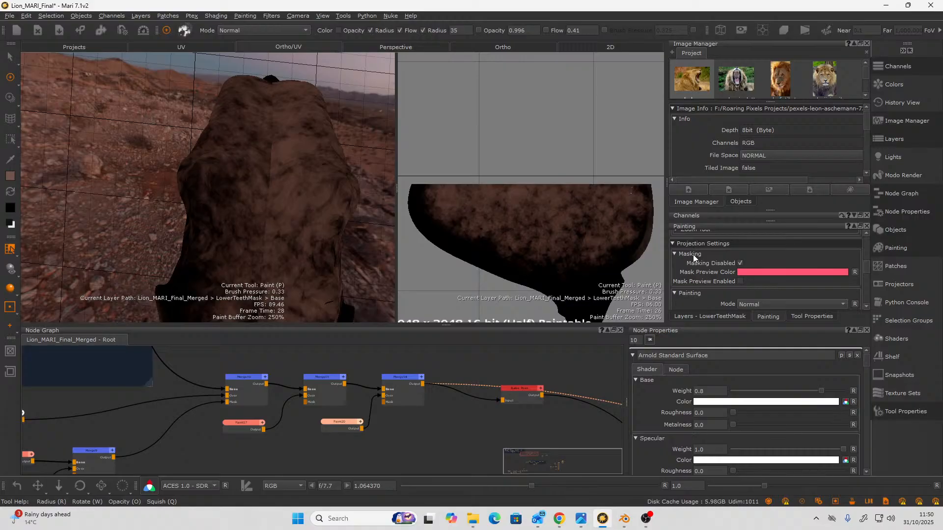
Build up more mottled texture over the left gum UV shell, enlarging the brush radius to 52.
scroll(535, 186, "down", 4)
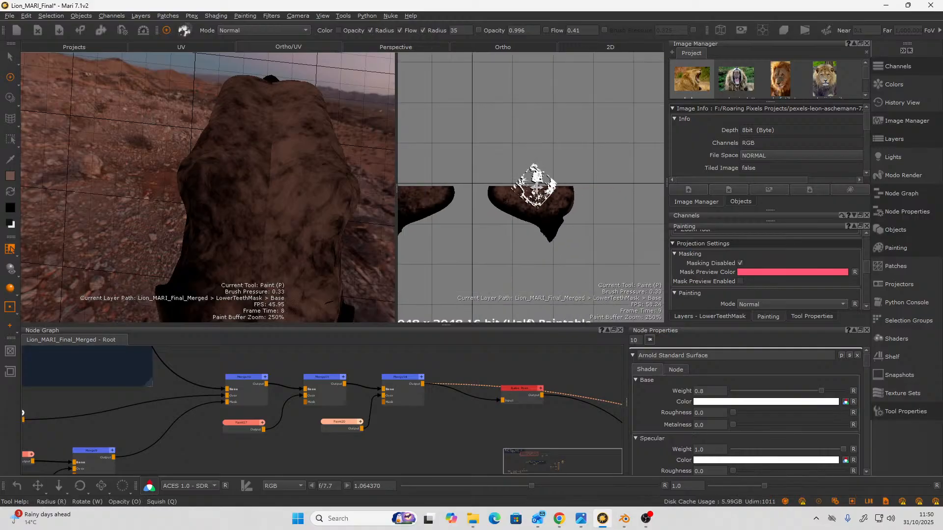
scroll(574, 209, "up", 2)
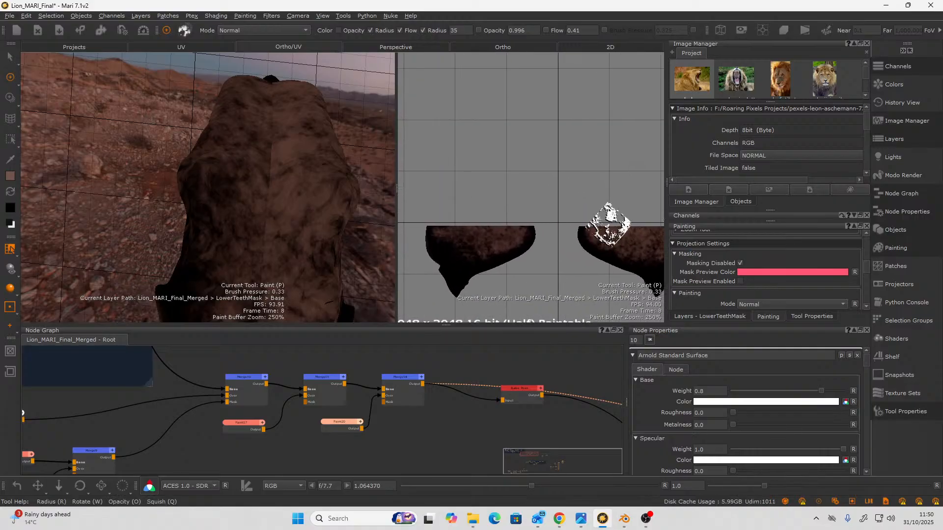
left_click_drag(446, 230, 464, 223)
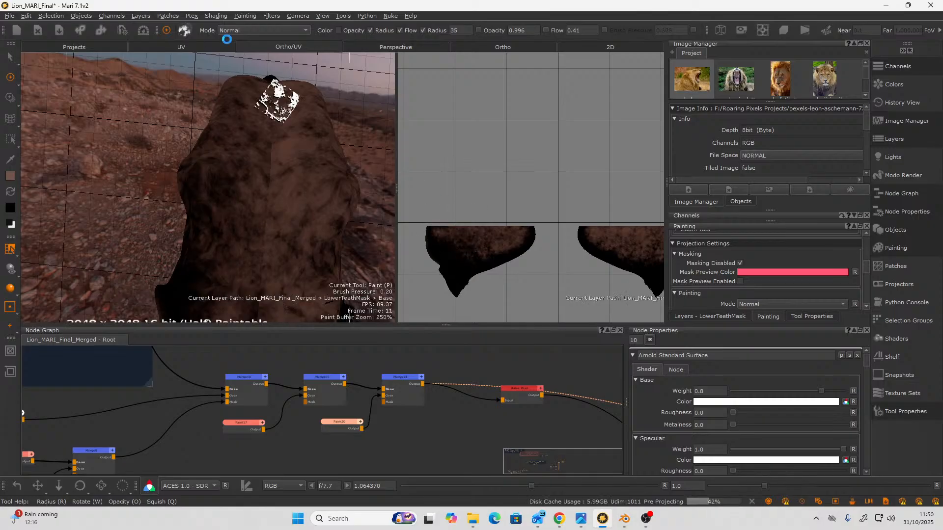
mouse_move(486, 224)
right_mouse_down("alt")
mouse_move(642, 219)
mouse_move(481, 215)
right_mouse_up("alt")
middle_click_drag(484, 215, 525, 193, "alt")
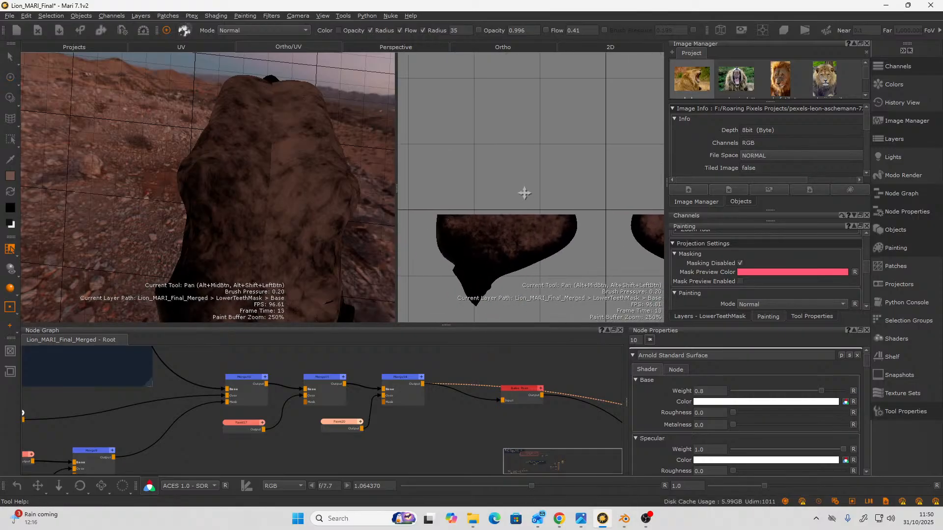
mouse_move(524, 193)
right_mouse_down("alt")
mouse_move(579, 217)
mouse_move(650, 157)
right_mouse_up("alt")
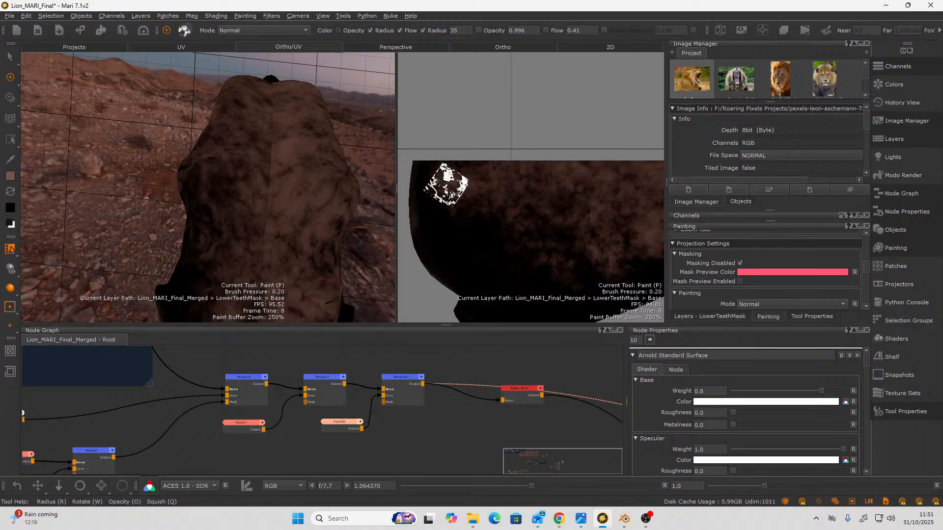
left_click_drag(446, 184, 465, 149)
mouse_move(463, 185)
left_mouse_down()
mouse_move(517, 200)
mouse_move(578, 178)
mouse_move(507, 183)
mouse_move(493, 162)
mouse_move(489, 185)
mouse_move(499, 219)
mouse_move(602, 228)
mouse_move(620, 186)
mouse_move(632, 210)
mouse_move(614, 244)
mouse_move(579, 169)
mouse_move(500, 171)
mouse_move(609, 228)
mouse_move(563, 232)
mouse_move(638, 188)
mouse_move(627, 158)
mouse_move(569, 180)
mouse_move(481, 142)
mouse_move(459, 171)
mouse_move(540, 156)
mouse_move(638, 170)
mouse_move(579, 169)
mouse_move(510, 216)
mouse_move(499, 248)
mouse_move(491, 223)
mouse_move(439, 216)
mouse_move(474, 255)
mouse_move(545, 275)
mouse_move(627, 236)
mouse_move(655, 239)
mouse_move(552, 216)
left_mouse_up()
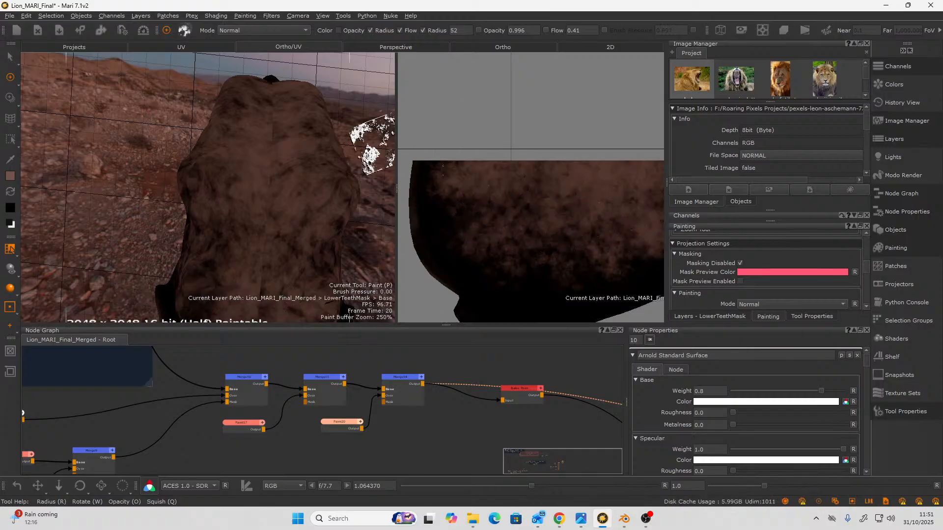
Switch to the soft round Hard0 brush for painting the black scalloped edge inside the gum.
mouse_move(217, 216)
left_mouse_down("alt")
mouse_move(244, 204)
mouse_move(259, 150)
mouse_move(182, 206)
mouse_move(259, 196)
left_mouse_up("alt")
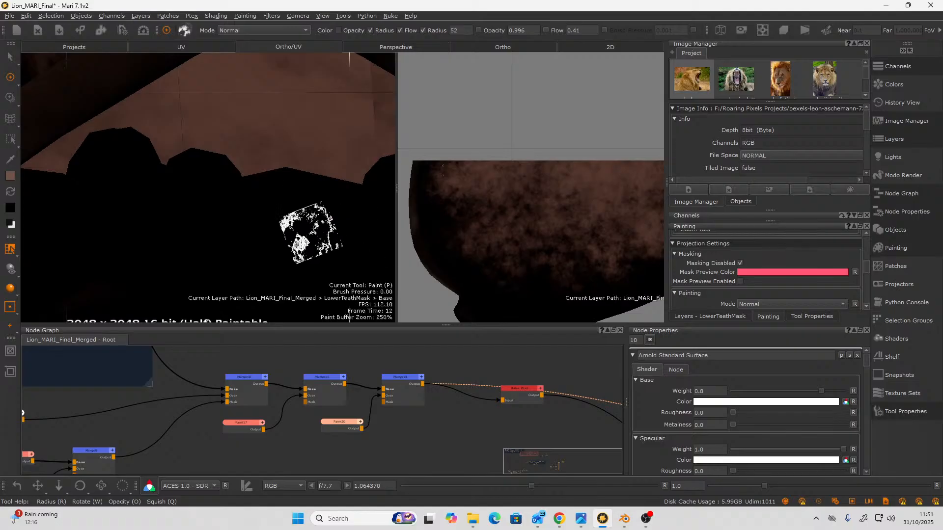
key("k")
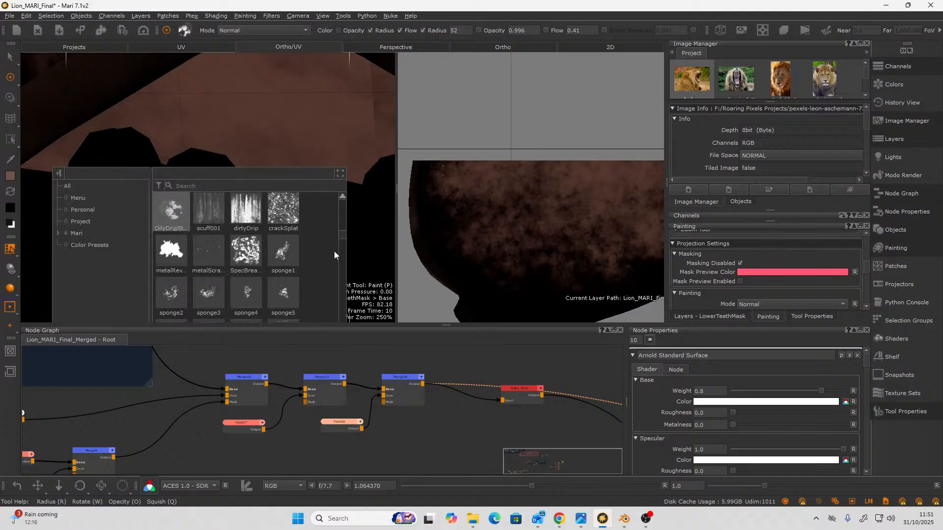
scroll(342, 226, "up", 10)
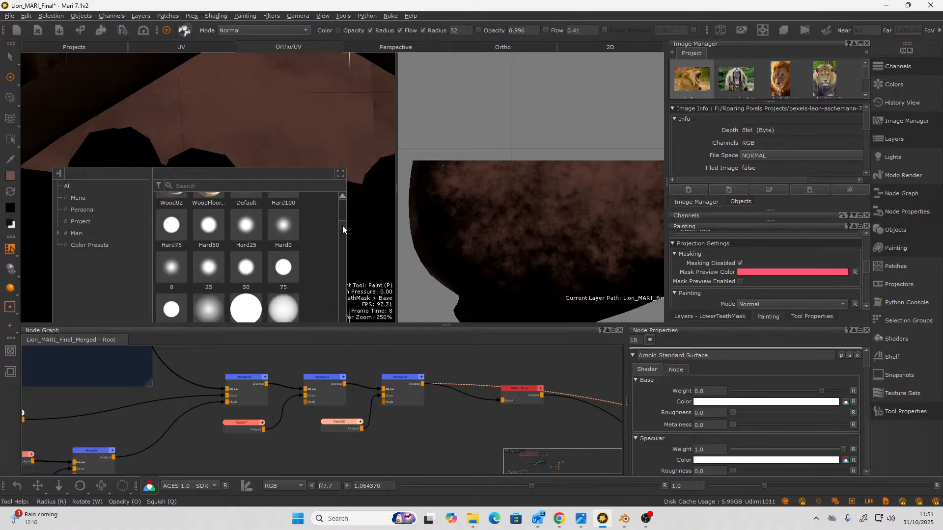
scroll(343, 228, "up", 1)
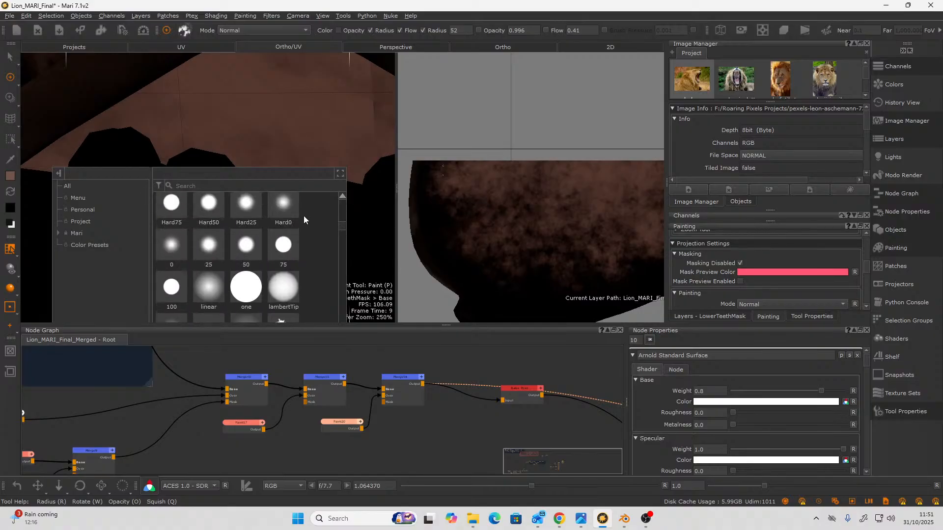
left_click(283, 213)
Paint solid reddish-brown along the black scalloped edge on the inside of the gum.
left_click_drag(123, 156, 133, 149)
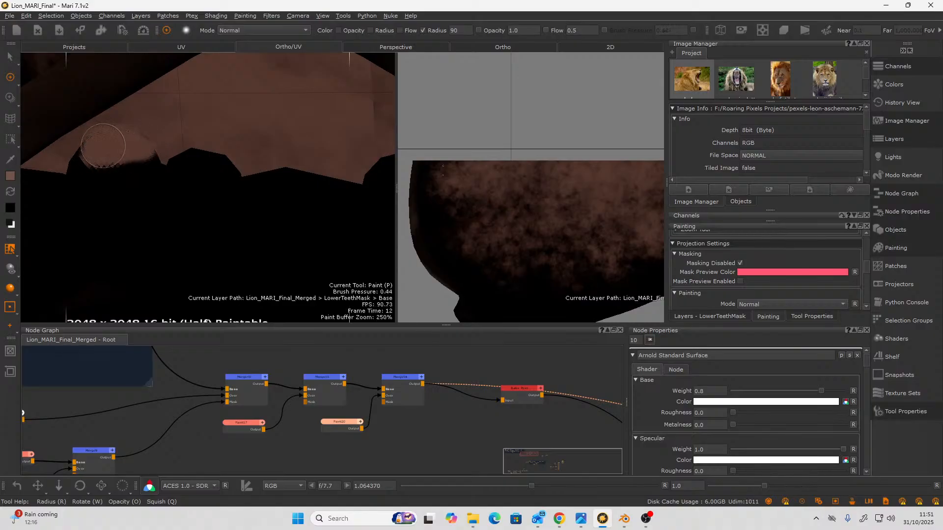
left_click_drag(190, 153, 150, 155)
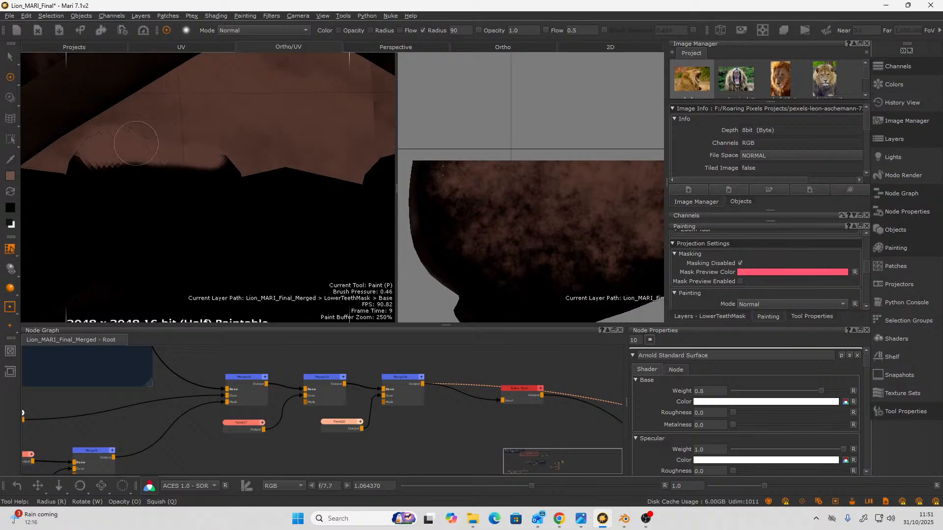
mouse_move(210, 150)
middle_mouse_down()
mouse_move(190, 158)
mouse_move(208, 133)
middle_mouse_up()
left_click_drag(208, 132, 183, 104)
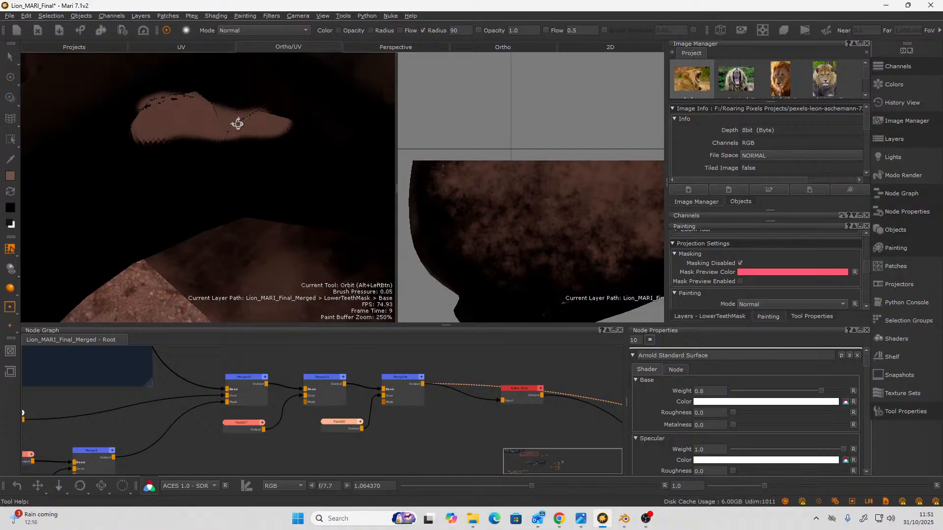
left_click_drag(238, 124, 196, 131, "alt")
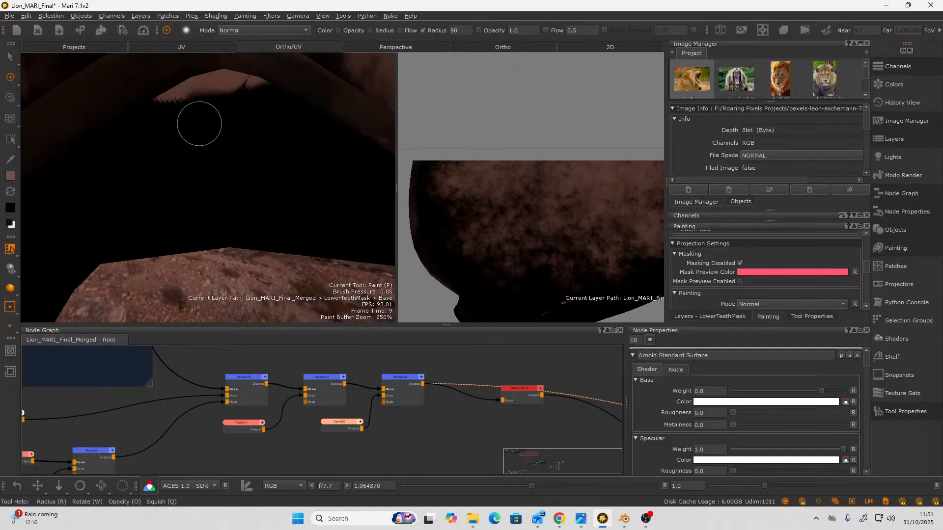
mouse_move(296, 131)
left_mouse_down("alt")
mouse_move(221, 175)
mouse_move(231, 145)
mouse_move(264, 168)
mouse_move(237, 158)
left_mouse_up("alt")
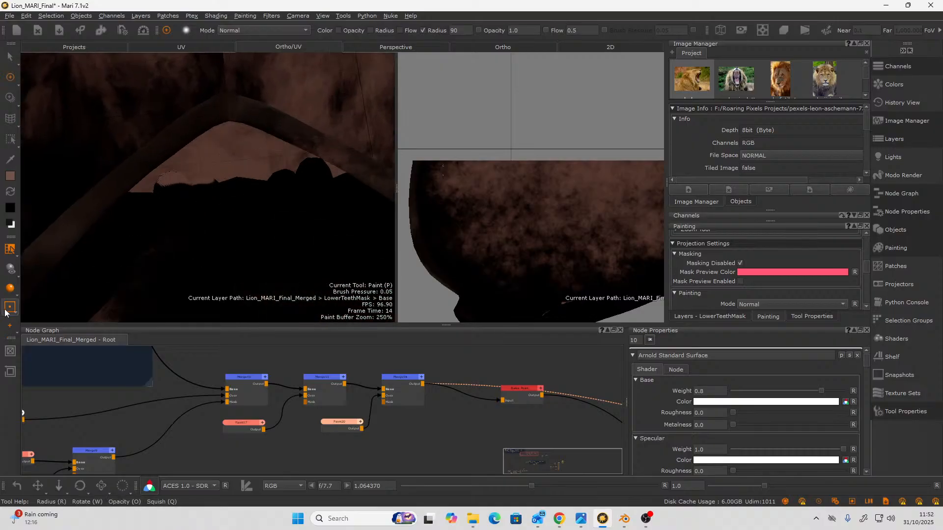
Undo the latest view changes and the solid reddish-brown strokes along the gum's scalloped edge.
key("ctrl+z")
key("ctrl+z")
key("ctrl+z")
key("ctrl+z")
key("ctrl+z")
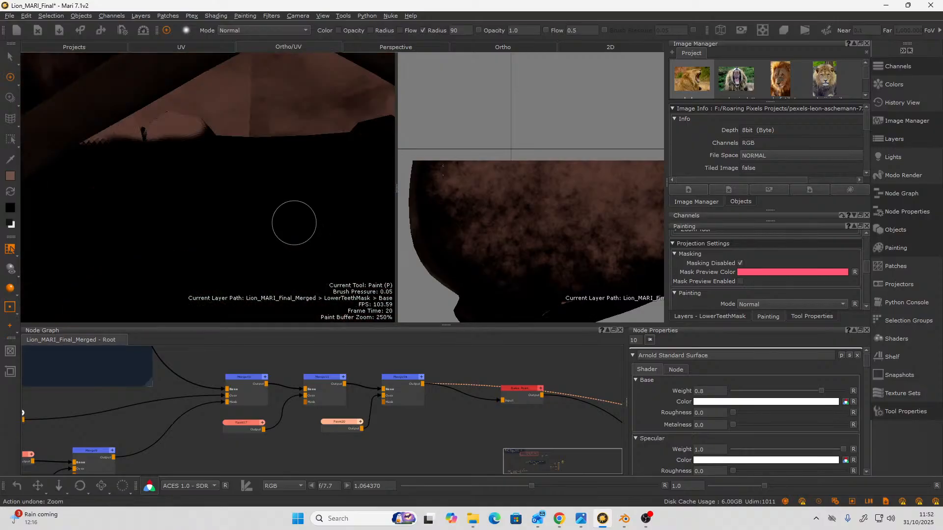
key("ctrl+z")
key("ctrl+z")
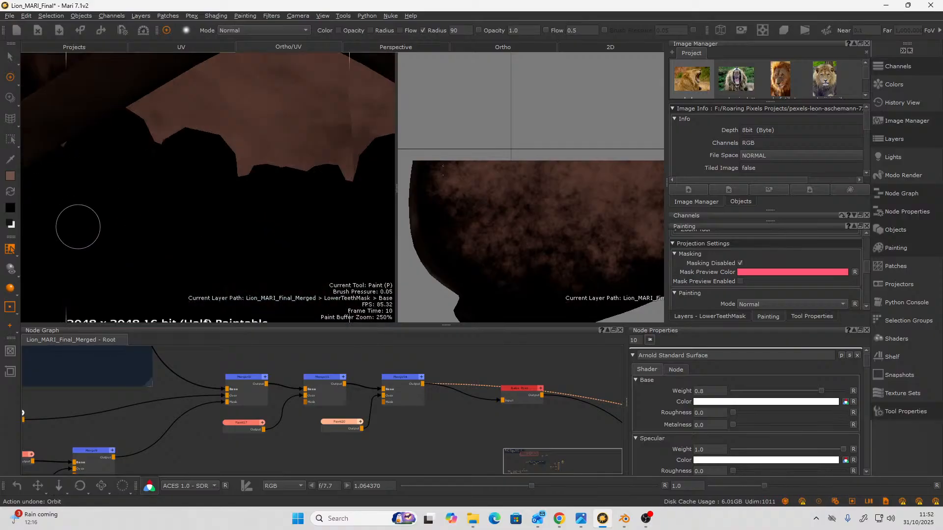
Turn on mirrored painting across the model's centre plane and paint reddish-brown along the gum's black scalloped edge.
left_click_drag(11, 309, 43, 319)
mouse_move(171, 169)
left_mouse_down("alt")
mouse_move(242, 151)
mouse_move(224, 157)
left_mouse_up("alt")
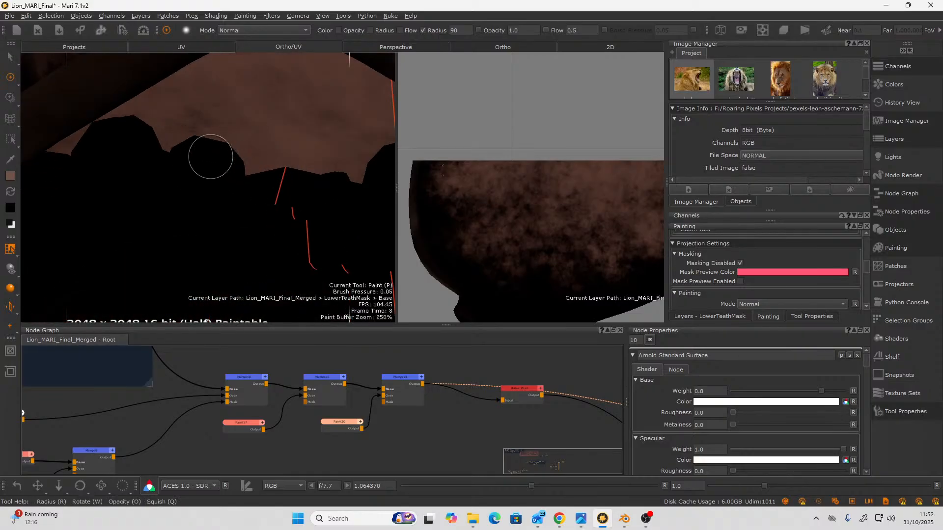
mouse_move(206, 158)
left_mouse_down()
mouse_move(205, 143)
mouse_move(220, 156)
mouse_move(238, 152)
mouse_move(112, 126)
mouse_move(150, 135)
mouse_move(96, 133)
mouse_move(98, 141)
mouse_move(81, 145)
mouse_move(138, 145)
left_mouse_up()
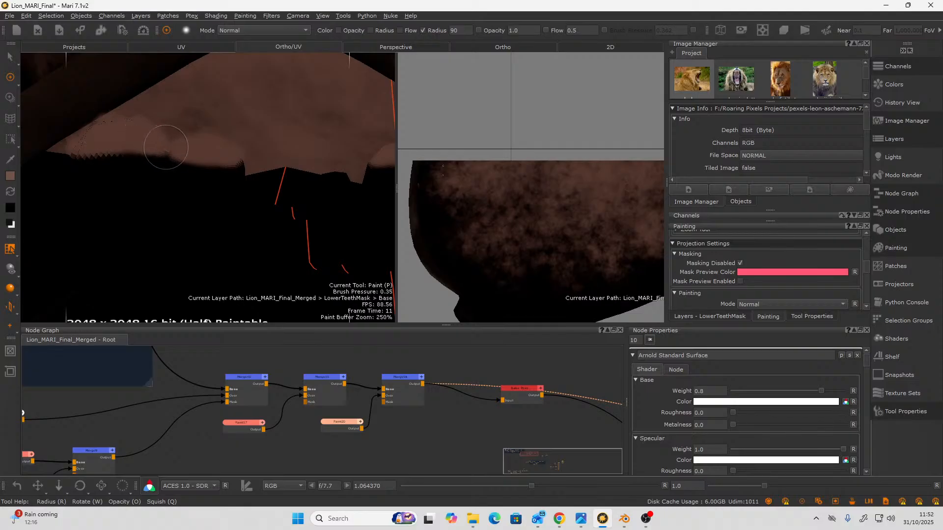
Examine the mirrored gum strokes from other angles and inspect the mottled paint across the gum UV shells.
mouse_move(190, 147)
left_mouse_down("alt")
mouse_move(179, 158)
mouse_move(210, 111)
mouse_move(304, 107)
mouse_move(286, 113)
left_mouse_up("alt")
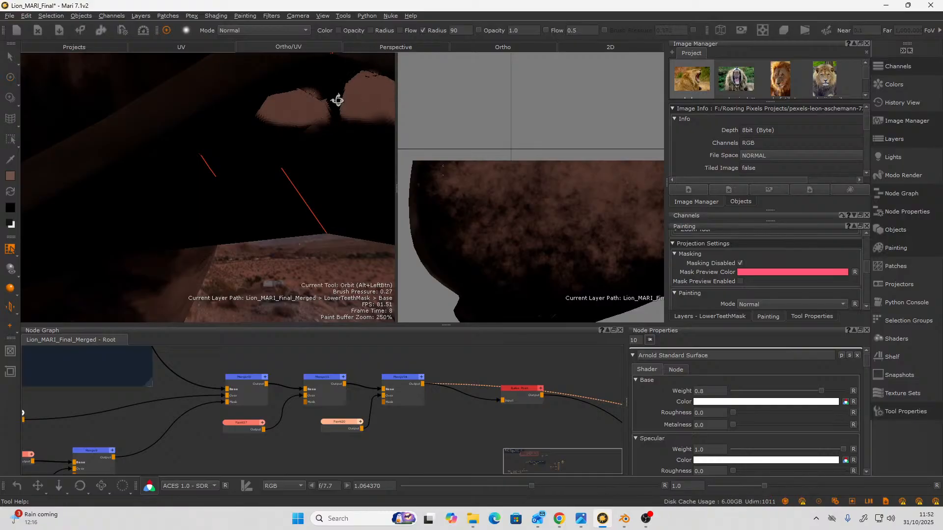
left_click_drag(337, 99, 349, 96, "alt")
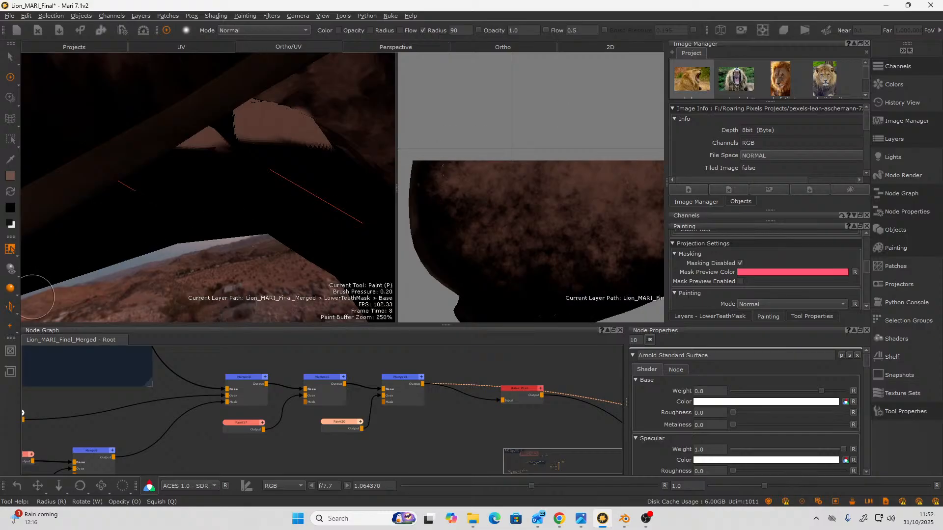
right_click_drag(522, 194, 523, 177, "alt")
mouse_move(533, 197)
middle_mouse_down("alt")
mouse_move(520, 201)
mouse_move(543, 222)
mouse_move(632, 189)
mouse_move(594, 211)
mouse_move(602, 263)
mouse_move(623, 147)
mouse_move(590, 194)
middle_mouse_up("alt")
mouse_move(589, 194)
right_mouse_down("alt")
mouse_move(537, 179)
mouse_move(593, 298)
mouse_move(573, 271)
mouse_move(577, 255)
right_mouse_up("alt")
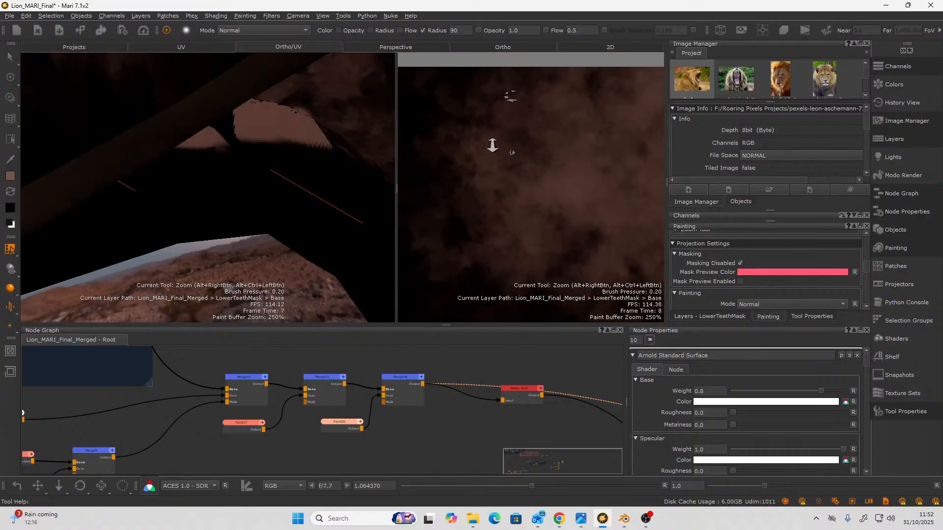
scroll(544, 130, "down", 2)
middle_click_drag(507, 178, 63, 178, "alt")
middle_click_drag(575, 228, 282, 221, "alt")
right_click_drag(382, 169, 273, 161, "alt")
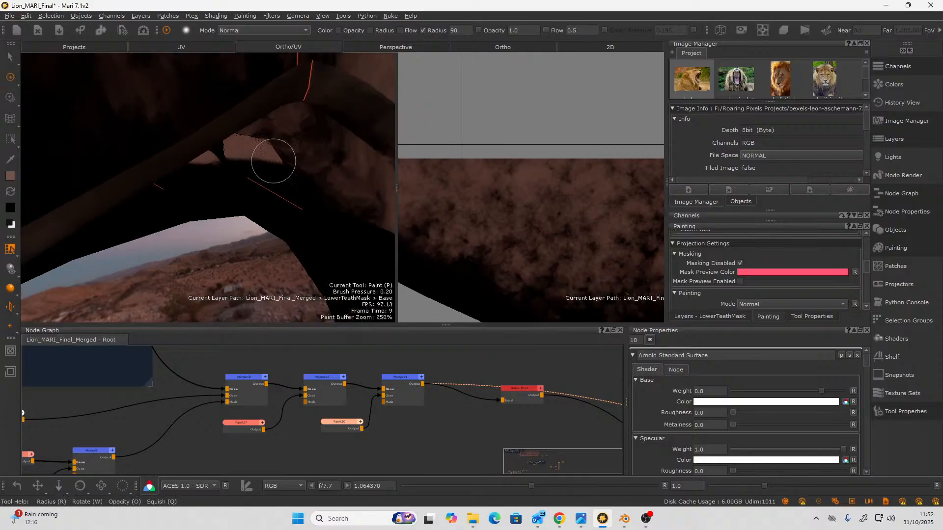
Show the entire object so the teeth reappear, clear the face selection and return to the Paint tool.
left_click(10, 56)
right_click(318, 150)
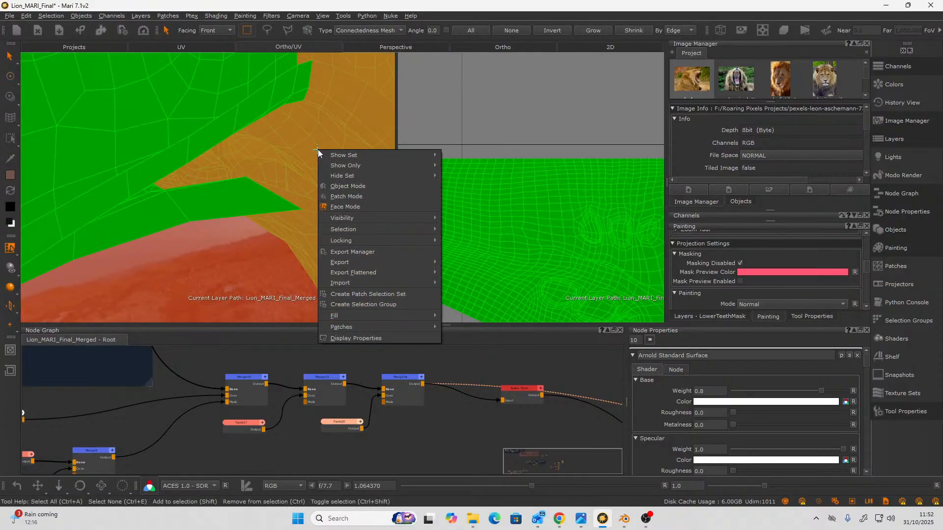
mouse_move(411, 218)
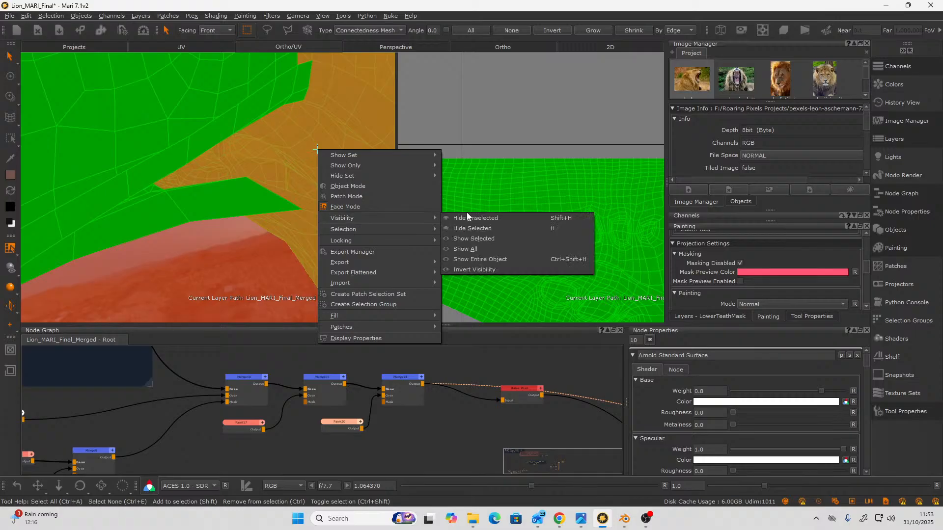
left_click(487, 256)
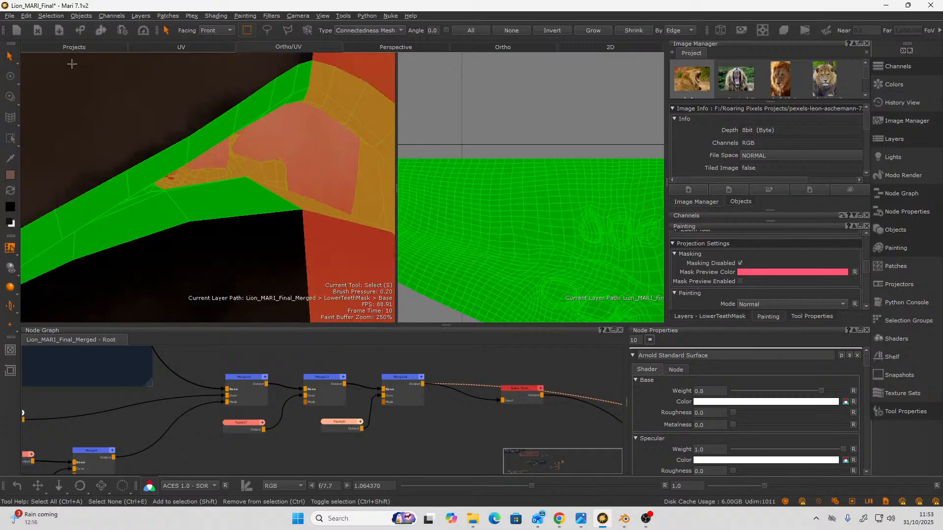
key("ctrl+e")
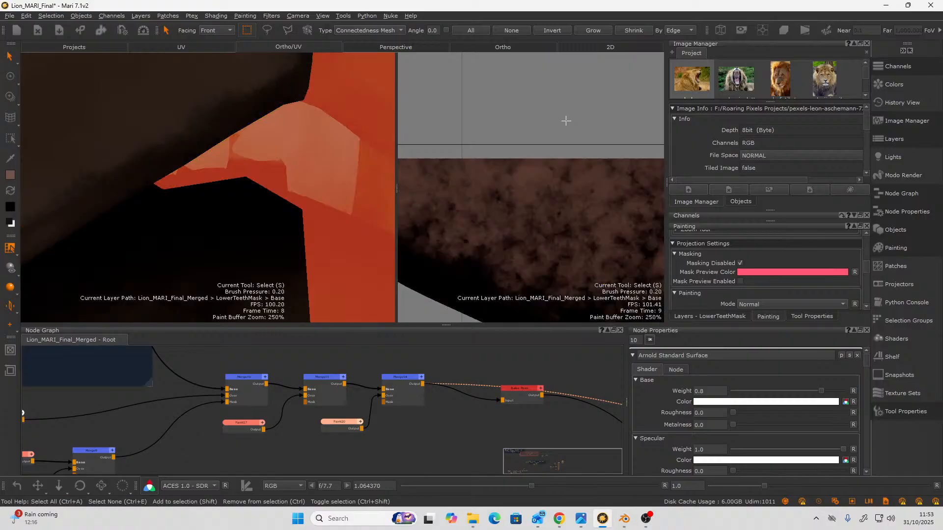
left_click(10, 82)
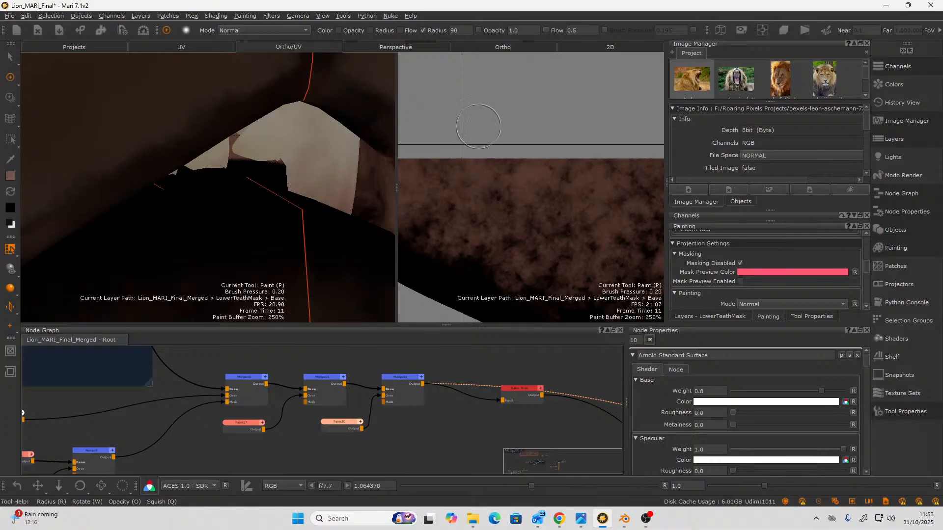
Paint solid reddish-brown gum colour along the base of the incisors and into the gaps between them.
left_click_drag(307, 178, 264, 177, "alt")
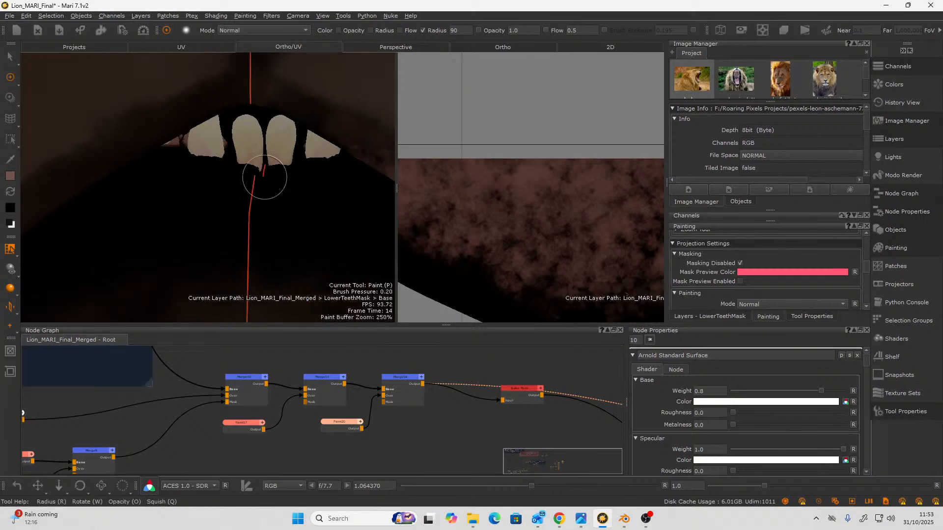
right_click_drag(264, 177, 319, 181, "alt")
middle_click_drag(309, 169, 326, 211, "alt")
right_click_drag(268, 175, 292, 177, "alt")
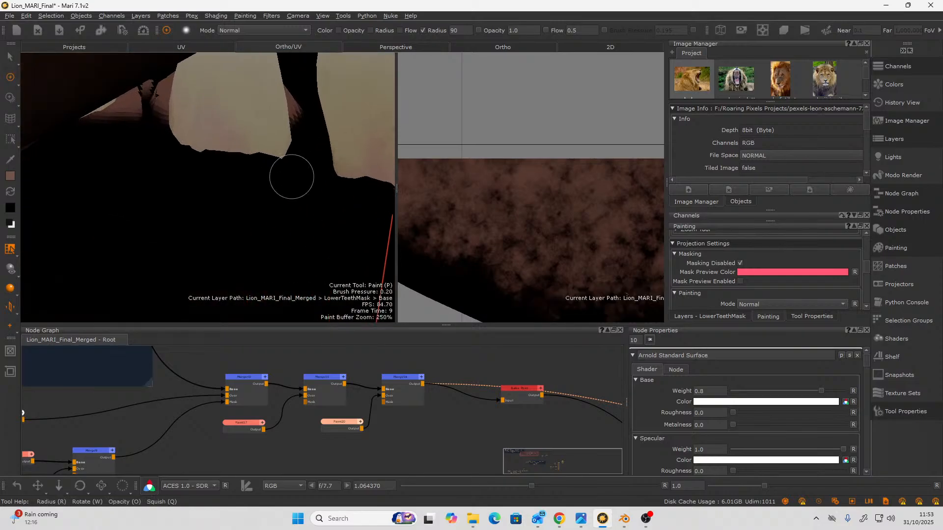
mouse_move(177, 155)
left_mouse_down()
mouse_move(154, 151)
mouse_move(209, 169)
mouse_move(265, 162)
mouse_move(222, 159)
mouse_move(261, 183)
mouse_move(309, 164)
mouse_move(294, 161)
left_mouse_up()
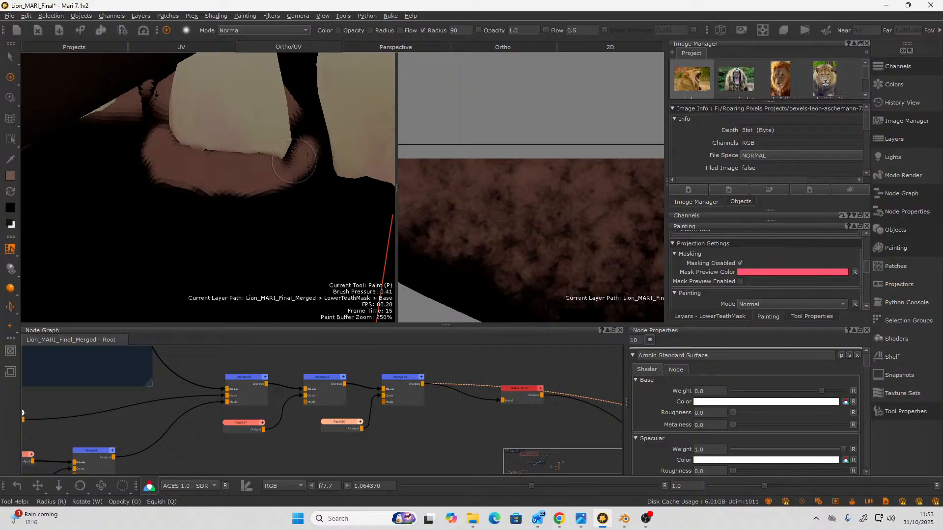
mouse_move(164, 147)
left_mouse_down()
mouse_move(143, 131)
mouse_move(120, 148)
mouse_move(141, 160)
mouse_move(154, 154)
mouse_move(139, 160)
mouse_move(147, 152)
mouse_move(135, 142)
mouse_move(62, 135)
mouse_move(100, 133)
mouse_move(43, 153)
mouse_move(100, 178)
mouse_move(137, 171)
left_mouse_up()
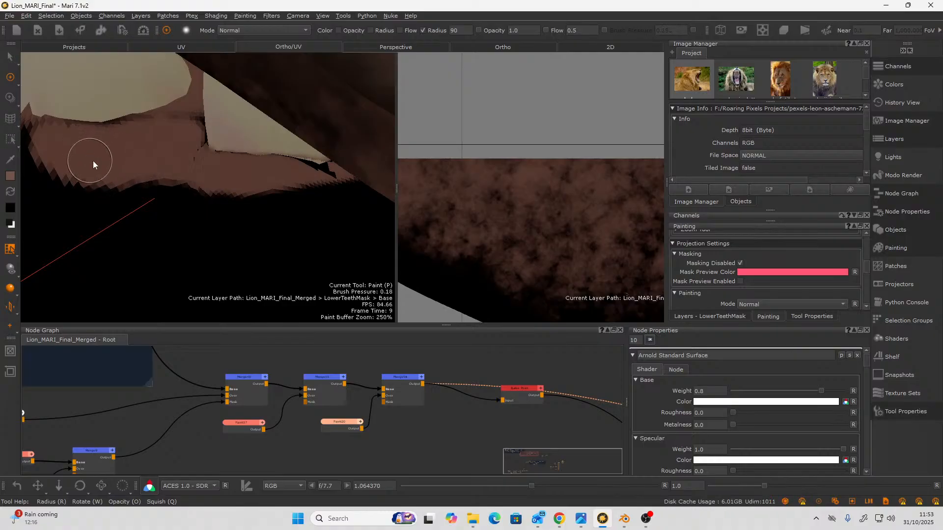
Extend the reddish-brown gum paint around the outer incisor up to the base of the canine.
middle_click_drag(93, 157, 192, 171, "alt")
mouse_move(225, 172)
left_mouse_down("alt")
mouse_move(210, 177)
mouse_move(232, 184)
left_mouse_up("alt")
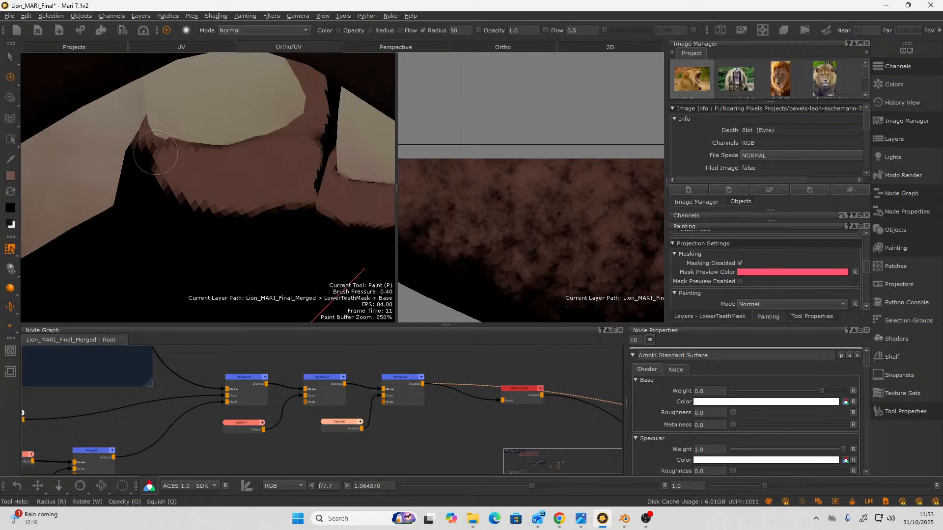
mouse_move(156, 153)
left_mouse_down()
mouse_move(137, 148)
mouse_move(129, 179)
mouse_move(202, 193)
mouse_move(182, 190)
mouse_move(181, 180)
left_mouse_up()
middle_click_drag(181, 180, 334, 172, "alt")
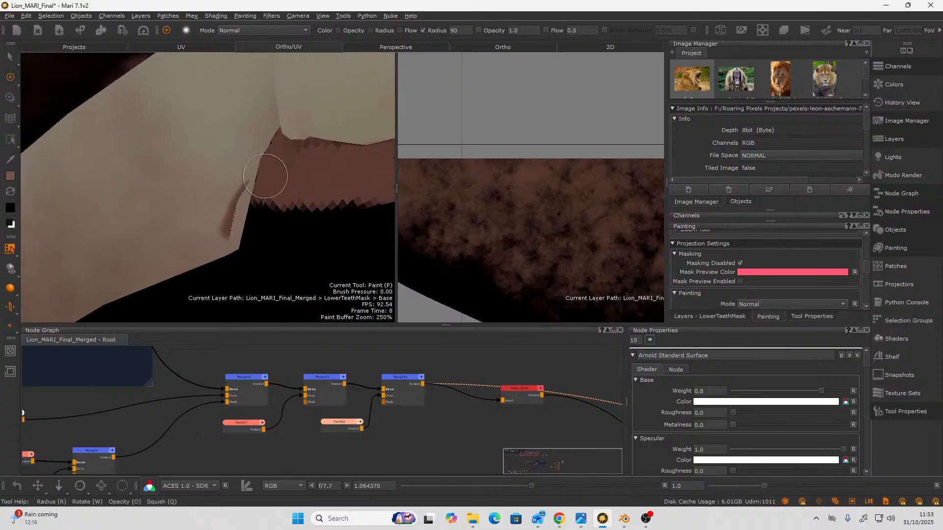
Cover the gum colour spilled on the canine with sampled tooth colour, and resample the reddish-brown gum colour.
left_click(10, 159)
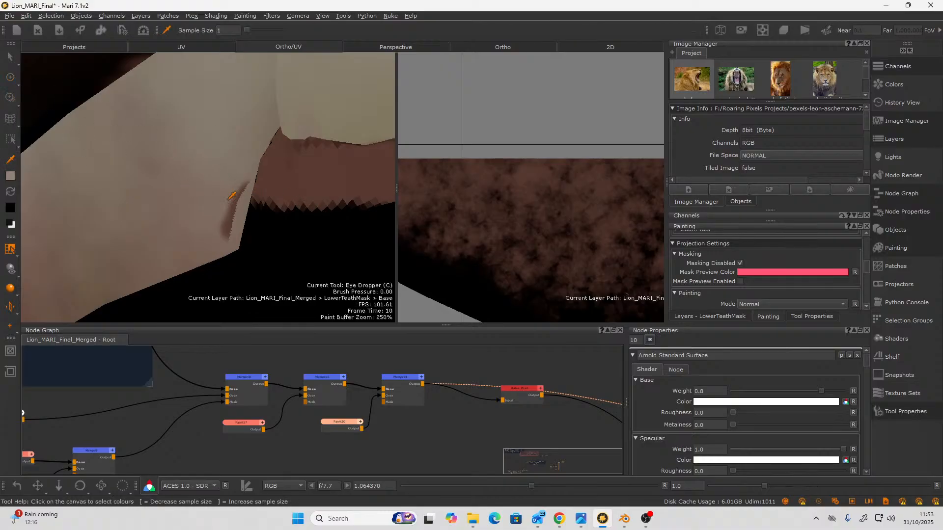
left_click(10, 76)
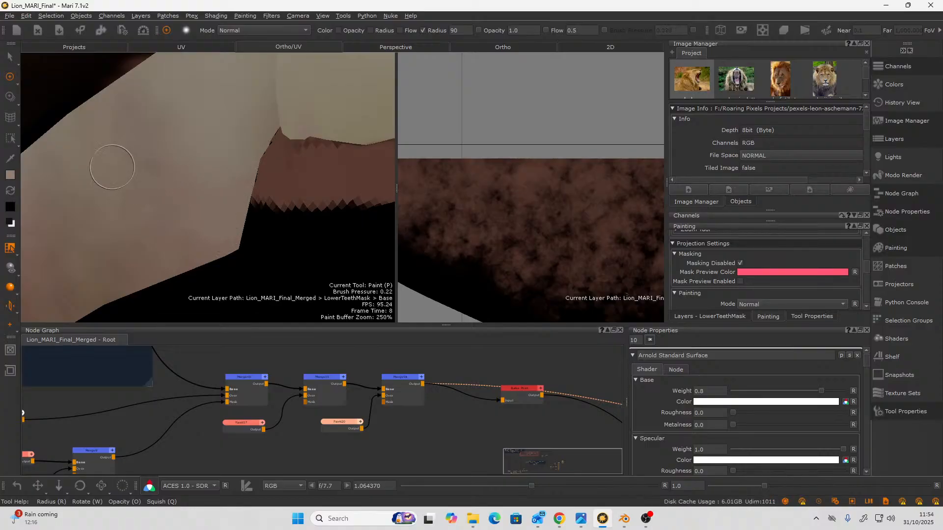
left_click(10, 159)
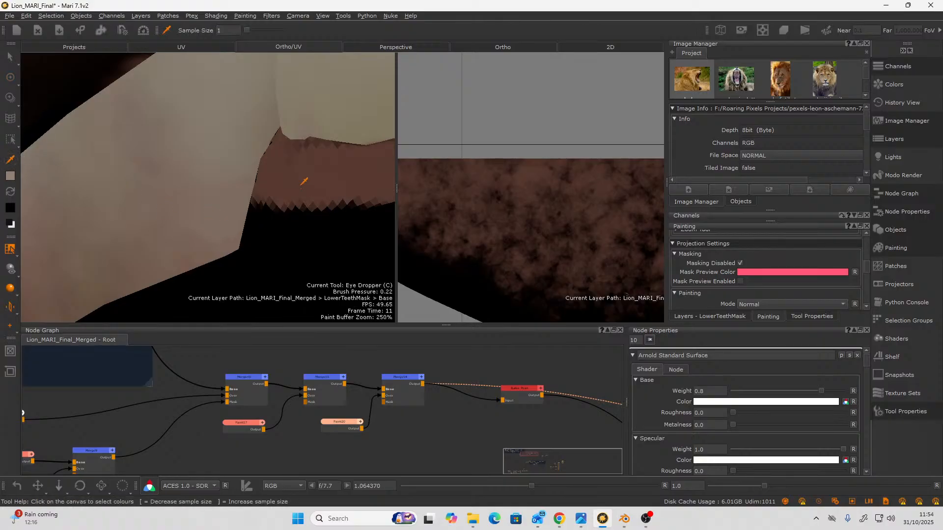
left_click(12, 78)
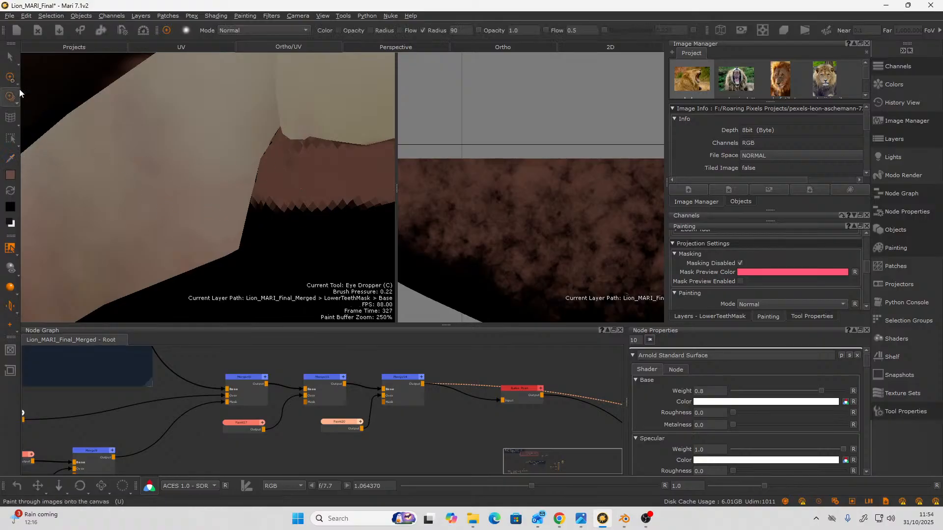
Switch to the SUPERsoft brush at radius 130 and blend the jagged lower edge of the gum paint into the black.
mouse_move(260, 228)
left_mouse_down()
mouse_move(268, 194)
mouse_move(281, 220)
mouse_move(311, 219)
mouse_move(302, 205)
left_mouse_up()
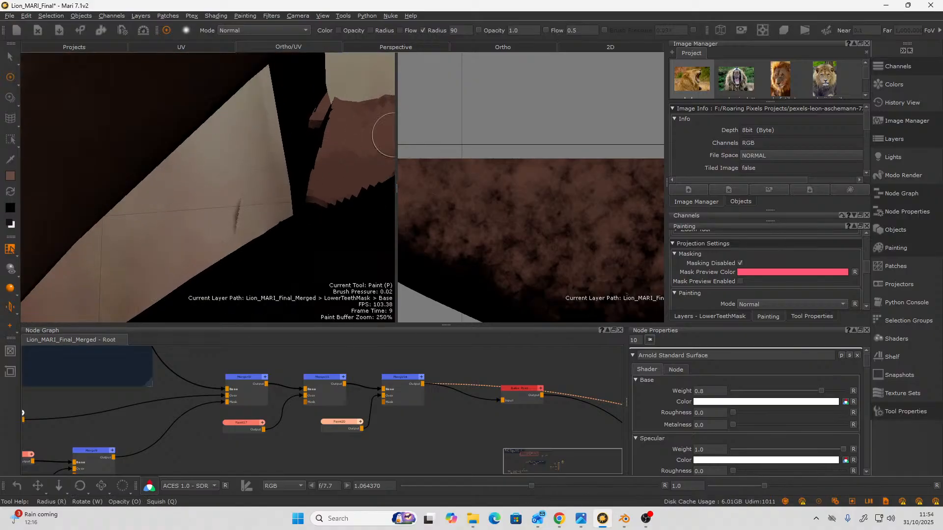
middle_click_drag(309, 143, 188, 139, "alt")
right_click_drag(357, 146, 348, 169, "alt")
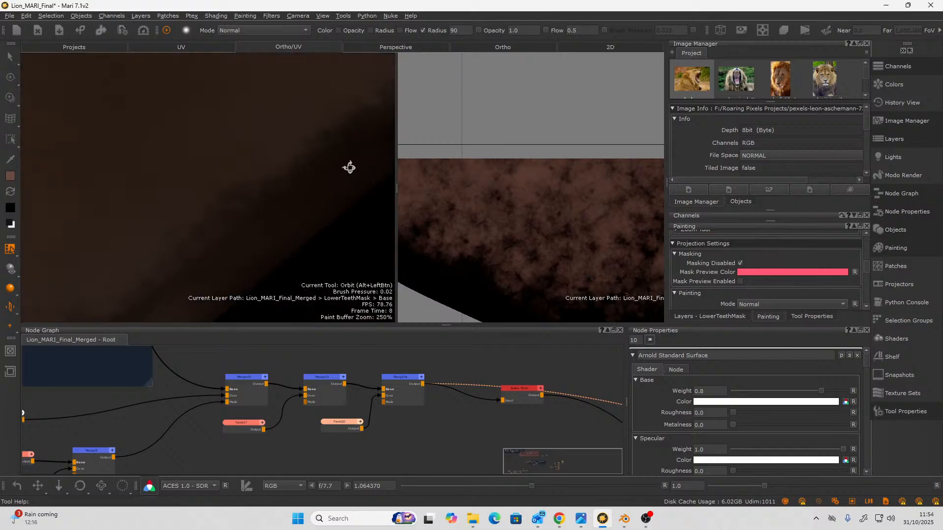
middle_click_drag(347, 162, 217, 94, "alt")
left_click_drag(216, 94, 230, 126, "alt")
right_click_drag(230, 125, 294, 114, "alt")
middle_click_drag(293, 114, 281, 203, "alt")
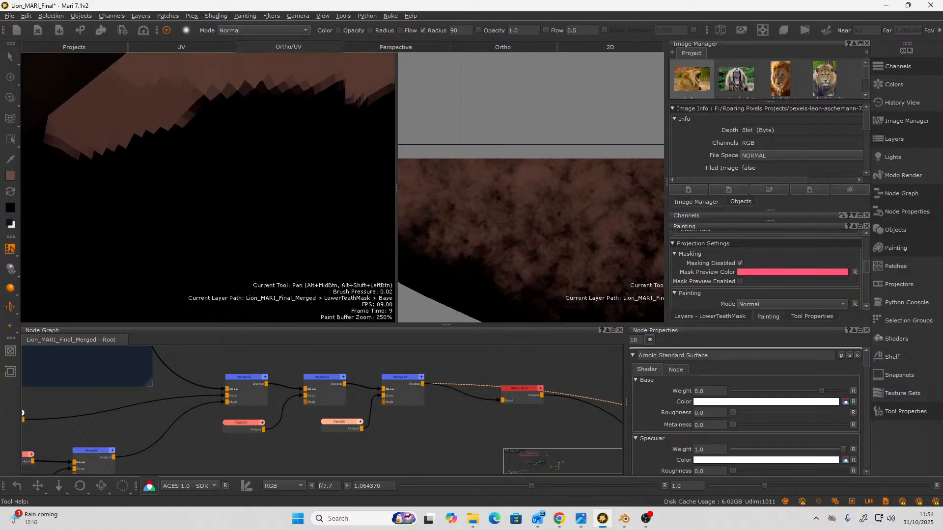
left_click_drag(249, 148, 242, 143, "alt")
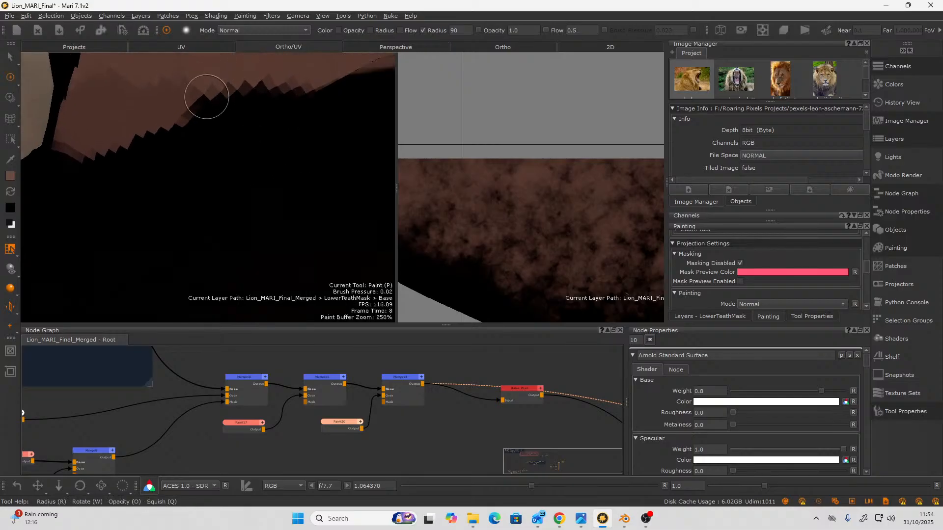
key("b")
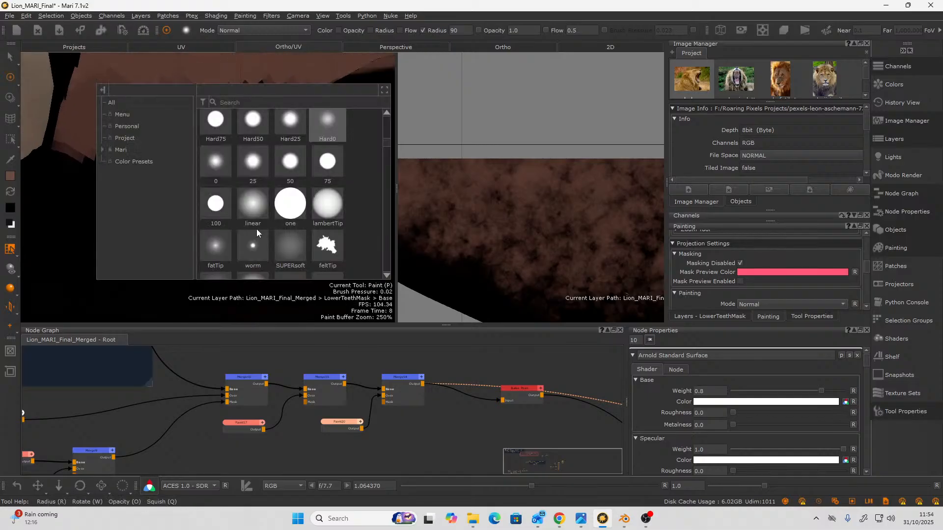
left_click(290, 250)
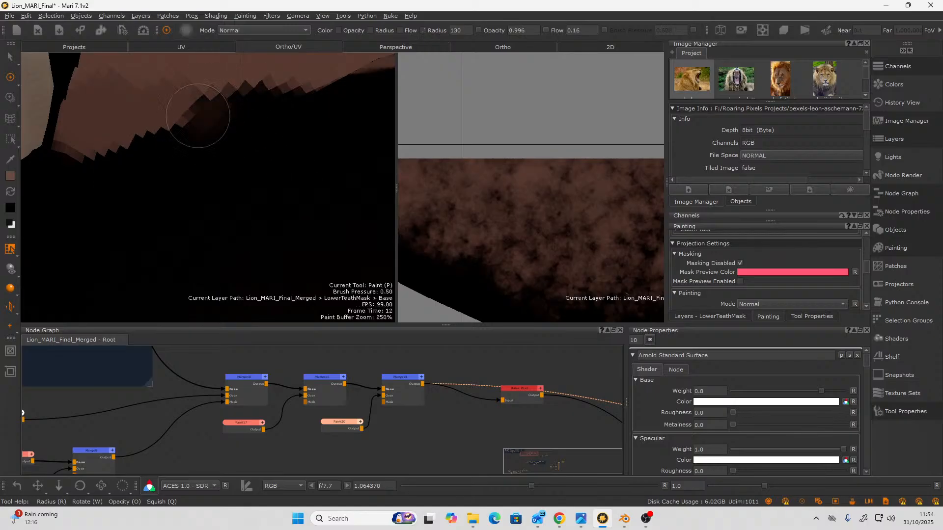
mouse_move(175, 103)
left_mouse_down()
mouse_move(241, 115)
mouse_move(274, 88)
left_mouse_up()
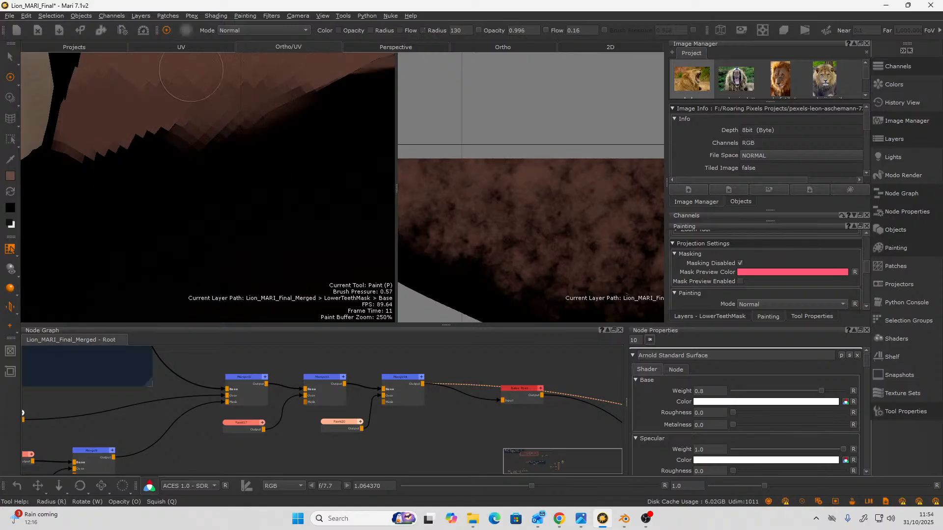
mouse_move(157, 146)
left_mouse_down()
mouse_move(185, 116)
mouse_move(112, 99)
mouse_move(135, 168)
mouse_move(169, 160)
mouse_move(112, 122)
mouse_move(161, 140)
mouse_move(244, 139)
mouse_move(305, 101)
mouse_move(225, 131)
mouse_move(270, 139)
mouse_move(260, 138)
left_mouse_up()
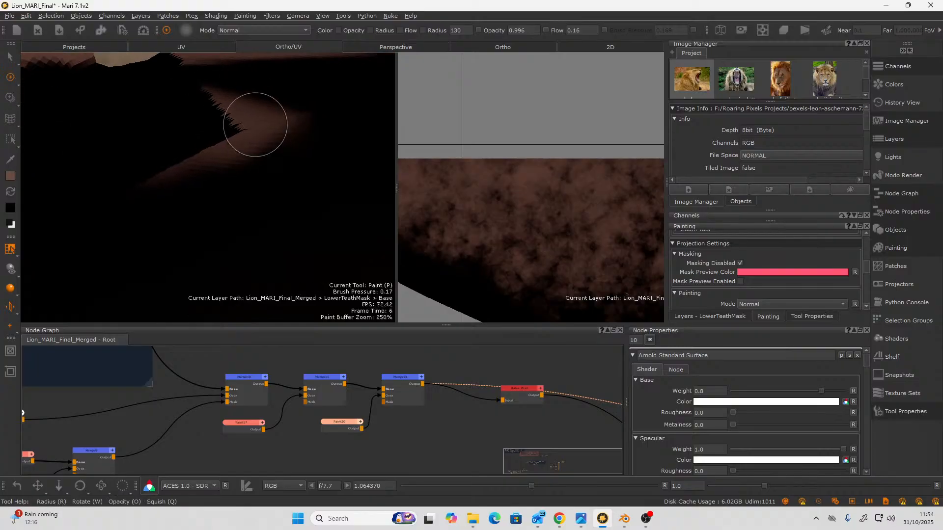
Paint soft reddish-brown over the stray patches near the pointed tip of the gum UV shell, finishing with brush radius 75.
right_click_drag(255, 125, 172, 161, "alt")
right_click_drag(580, 206, 539, 241, "alt")
middle_click_drag(615, 210, 504, 175, "alt")
right_click_drag(504, 175, 531, 226, "alt")
middle_click_drag(530, 226, 566, 191, "alt")
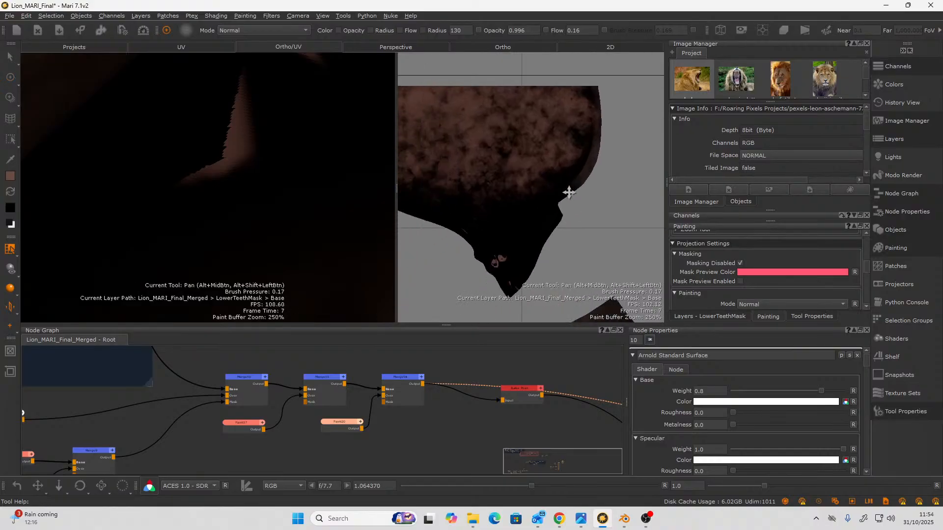
right_click_drag(506, 267, 535, 253, "alt")
middle_click_drag(534, 254, 622, 80, "alt")
right_click_drag(560, 168, 580, 170, "alt")
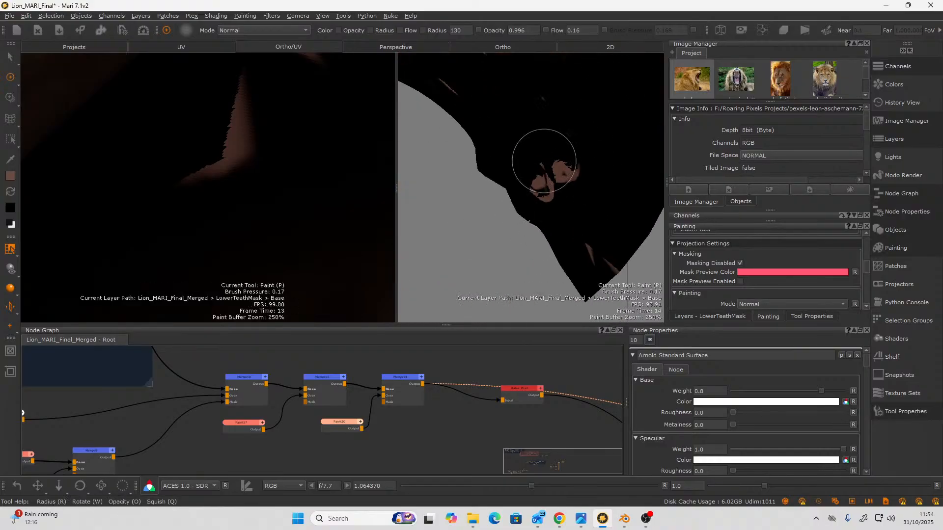
mouse_move(559, 182)
left_mouse_down()
mouse_move(533, 177)
mouse_move(541, 192)
mouse_move(575, 166)
mouse_move(549, 180)
left_mouse_up()
right_click(538, 192)
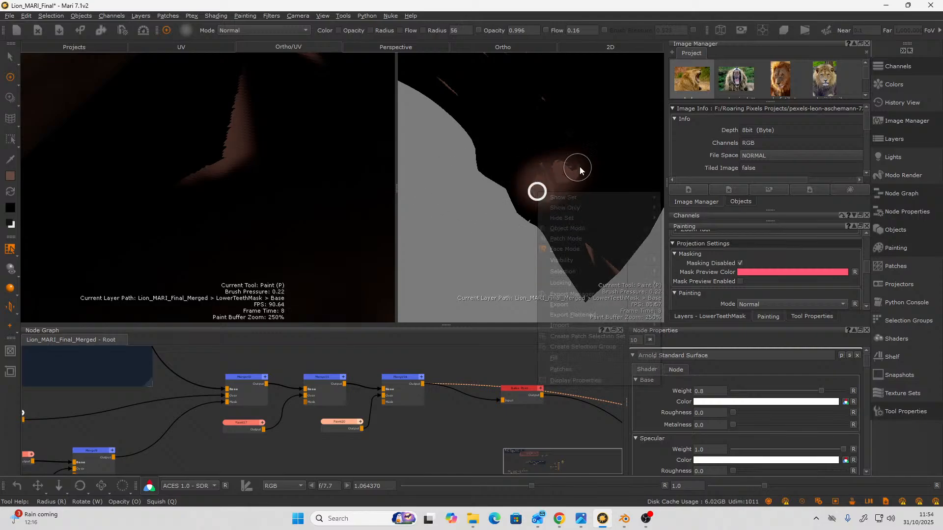
left_click(579, 170)
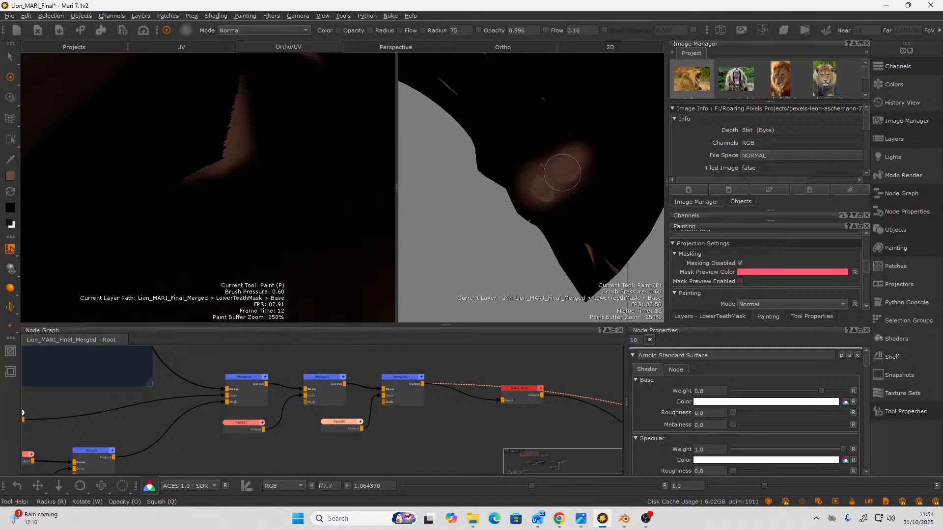
mouse_move(588, 166)
left_mouse_down()
mouse_move(580, 165)
mouse_move(608, 134)
left_mouse_up()
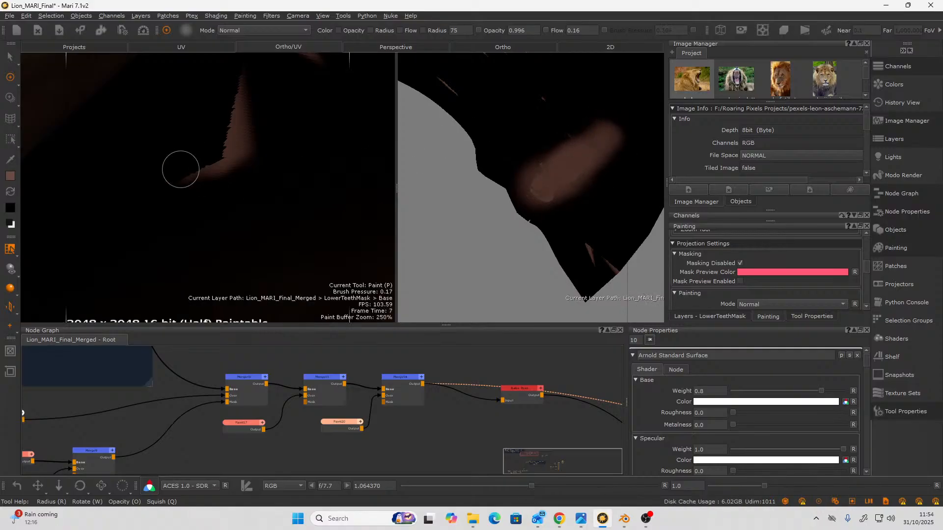
Fill the black lower part of the gum UV shell with reddish-brown up to the mottled area, using brush radius 100.
right_click_drag(181, 169, 78, 239, "alt")
mouse_move(174, 197)
left_mouse_down("alt")
mouse_move(101, 236)
mouse_move(199, 216)
mouse_move(136, 197)
mouse_move(124, 208)
mouse_move(136, 204)
left_mouse_up("alt")
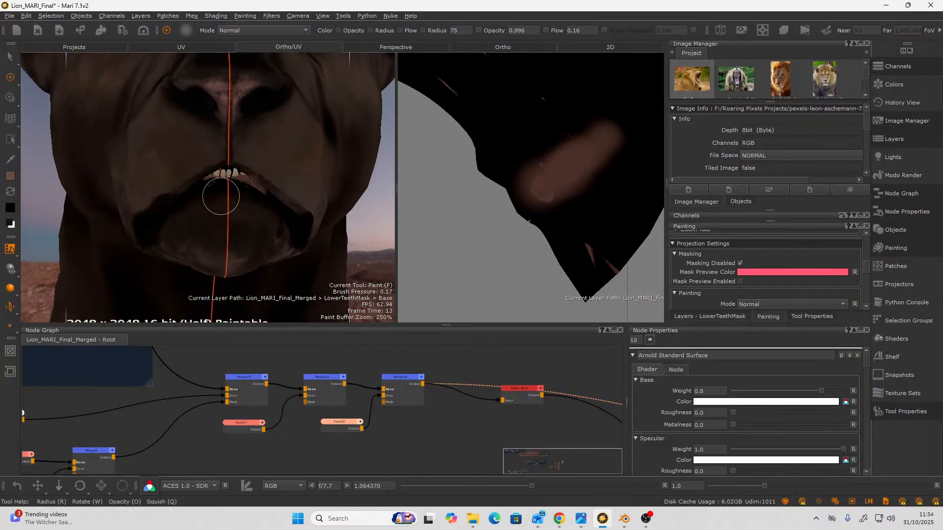
left_click_drag(221, 196, 251, 193, "alt")
mouse_move(444, 222)
middle_mouse_down()
mouse_move(459, 210)
mouse_move(573, 229)
middle_mouse_up()
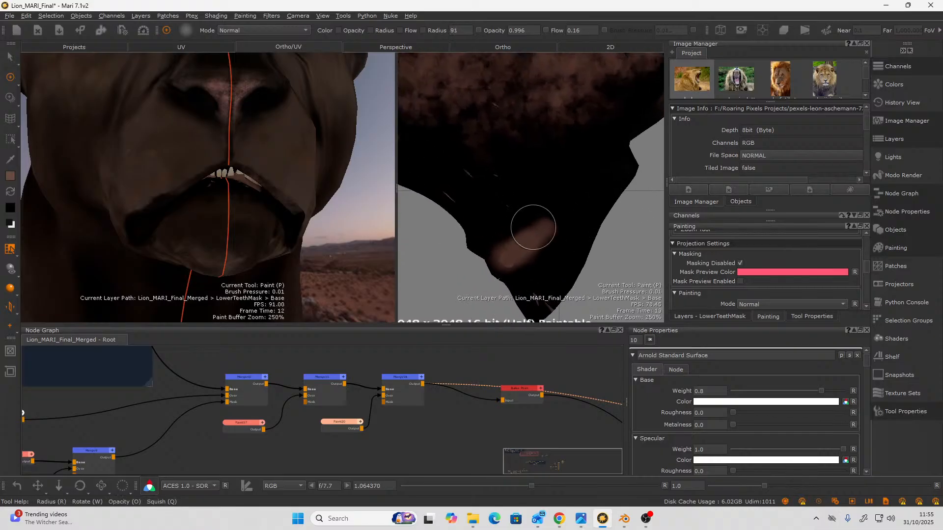
mouse_move(534, 227)
left_mouse_down()
mouse_move(521, 235)
mouse_move(597, 148)
mouse_move(545, 207)
mouse_move(550, 179)
mouse_move(527, 218)
mouse_move(503, 229)
mouse_move(516, 243)
mouse_move(597, 149)
mouse_move(595, 127)
mouse_move(497, 211)
mouse_move(520, 179)
mouse_move(506, 185)
mouse_move(491, 204)
mouse_move(531, 178)
mouse_move(481, 185)
mouse_move(557, 138)
mouse_move(547, 131)
mouse_move(510, 147)
mouse_move(454, 204)
mouse_move(478, 189)
mouse_move(474, 161)
mouse_move(570, 133)
mouse_move(467, 114)
mouse_move(437, 147)
mouse_move(480, 105)
mouse_move(537, 145)
mouse_move(604, 101)
mouse_move(612, 107)
mouse_move(535, 104)
left_mouse_up()
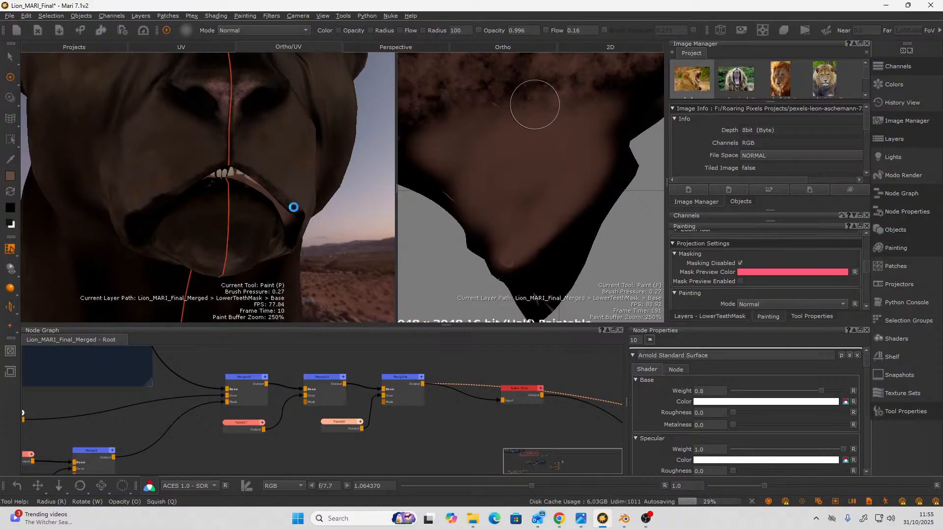
Sample the dark lip colour and paint over the reddish-brown spill at the corner of the mouth.
left_click_drag(273, 196, 195, 184, "alt")
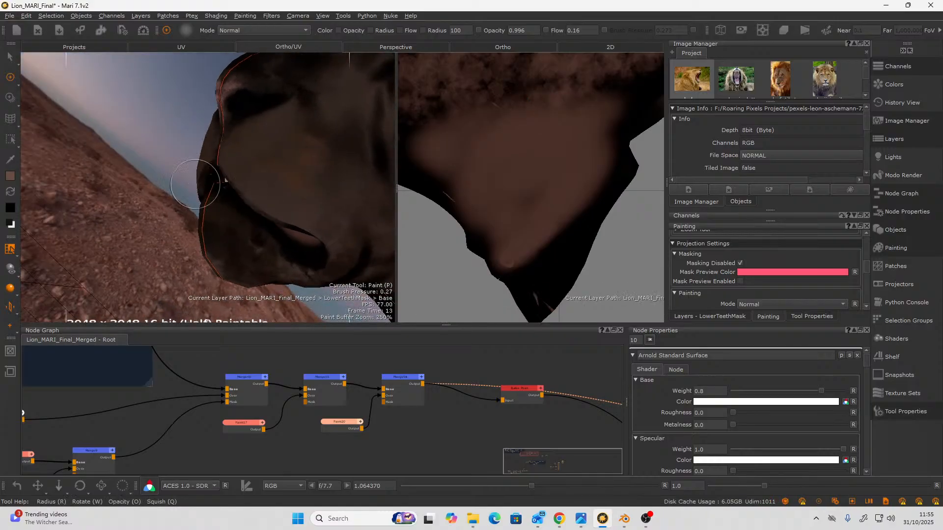
right_click_drag(217, 222, 273, 225, "alt")
middle_click_drag(274, 225, 187, 139, "alt")
right_click_drag(188, 139, 216, 142, "alt")
middle_click_drag(300, 231, 109, 168, "alt")
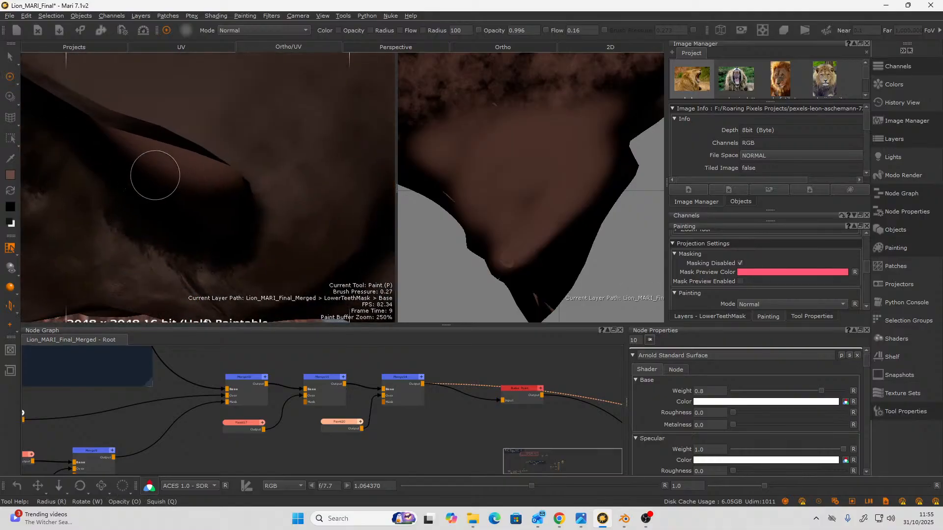
right_click_drag(555, 230, 440, 244, "alt")
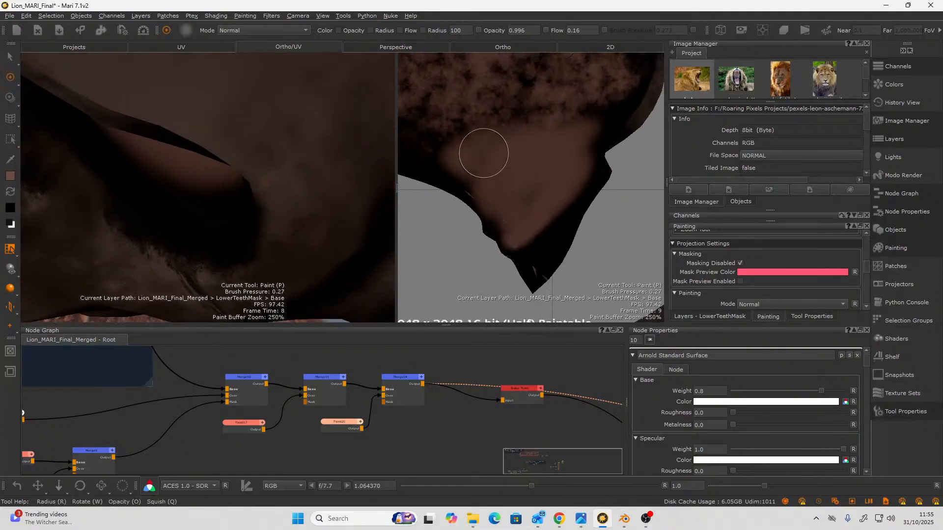
middle_click_drag(495, 154, 515, 181, "alt")
right_click_drag(585, 251, 575, 248, "alt")
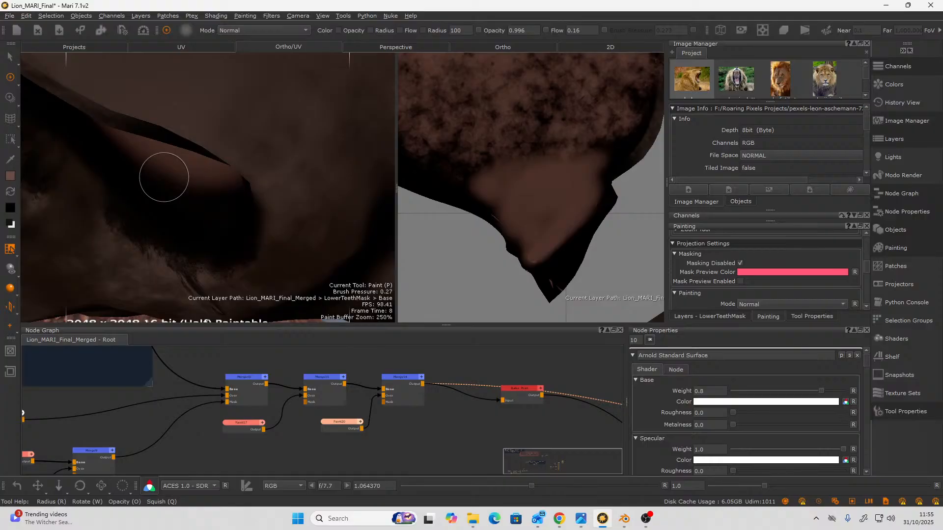
key("c")
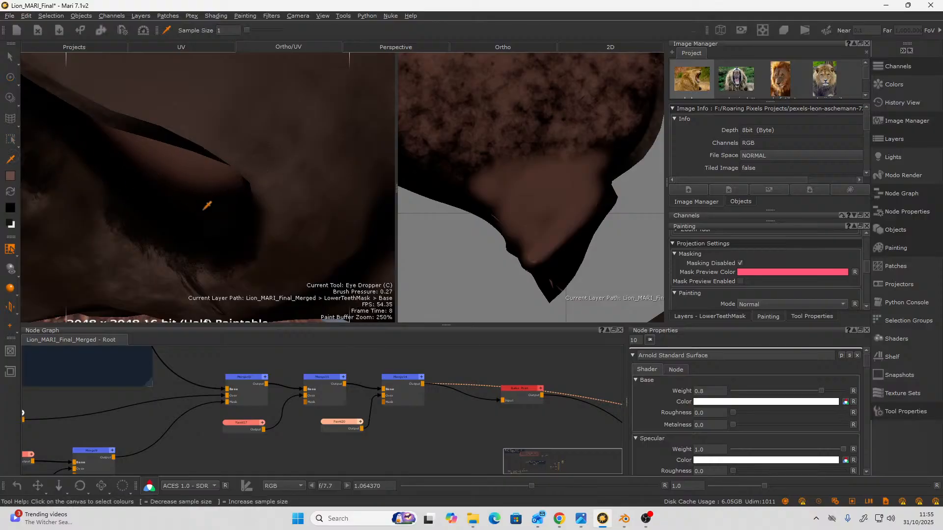
left_click(10, 77)
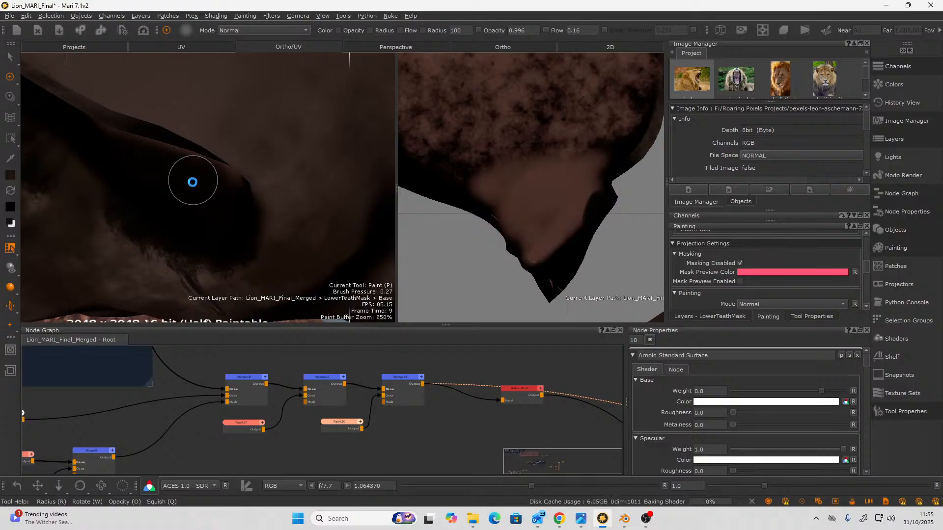
left_click_drag(183, 181, 206, 177, "alt")
left_click_drag(150, 158, 138, 156)
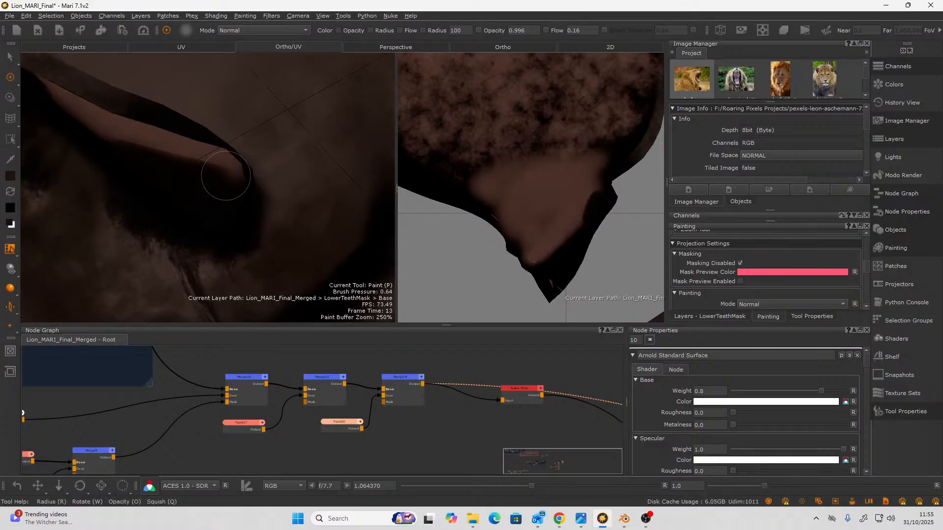
Darken the remaining gum colour along the inner lip and blend the dark strokes on the UV shell's side edge.
mouse_move(185, 179)
left_mouse_down("alt")
mouse_move(225, 161)
mouse_move(184, 158)
mouse_move(172, 133)
mouse_move(219, 163)
mouse_move(129, 141)
mouse_move(178, 140)
mouse_move(238, 166)
mouse_move(221, 154)
left_mouse_up("alt")
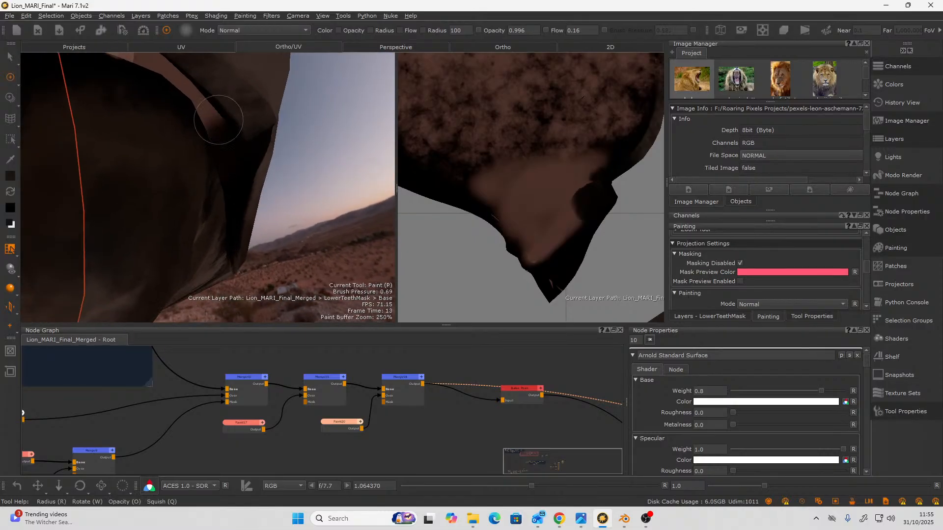
mouse_move(219, 120)
left_mouse_down()
mouse_move(225, 154)
mouse_move(219, 135)
left_mouse_up()
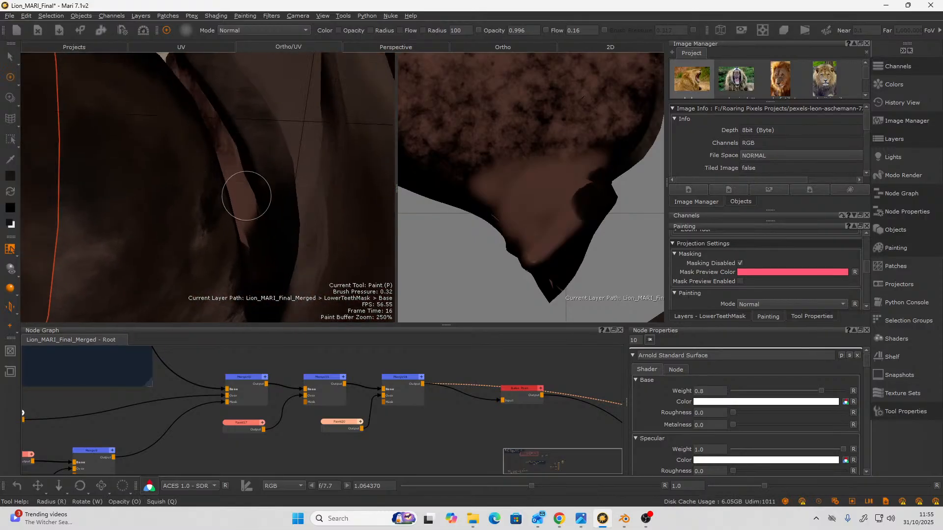
mouse_move(246, 196)
left_mouse_down()
mouse_move(248, 226)
mouse_move(243, 171)
mouse_move(249, 244)
left_mouse_up()
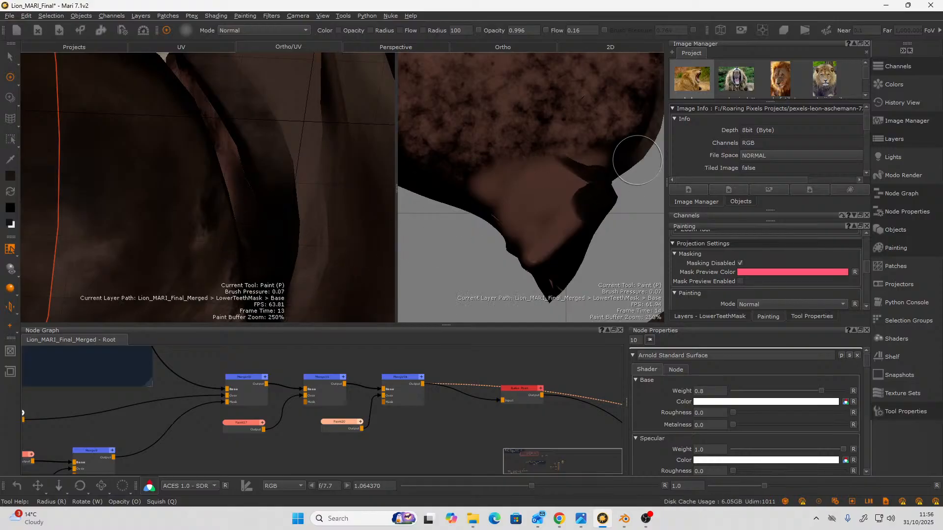
mouse_move(571, 162)
left_mouse_down()
mouse_move(603, 166)
mouse_move(562, 161)
mouse_move(608, 167)
left_mouse_up()
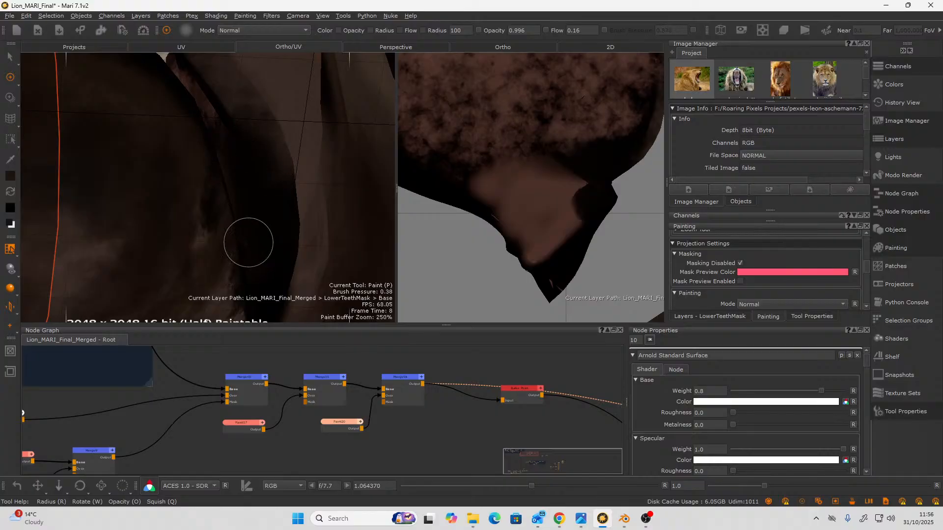
Darken the lower lip and chin area below the mouth corner with soft dark strokes.
left_click_drag(267, 178, 187, 206, "ctrl+alt")
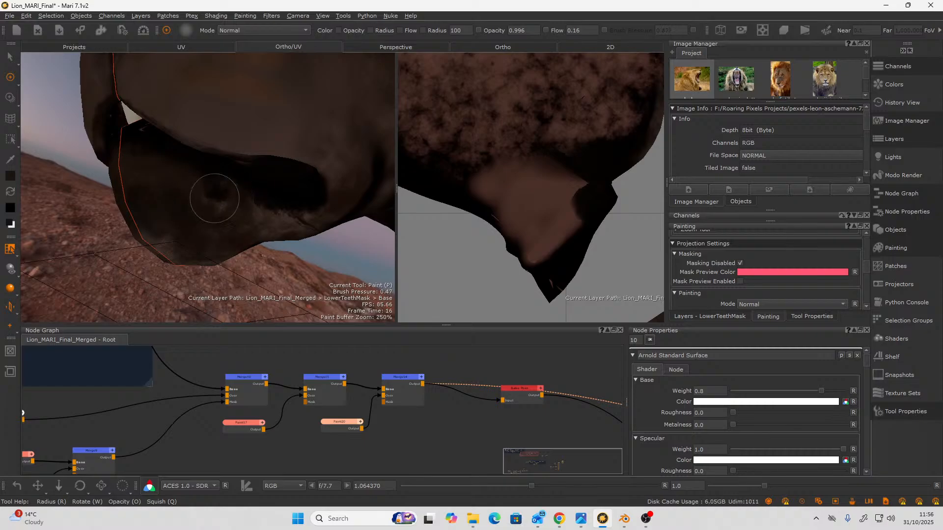
mouse_move(258, 219)
left_mouse_down()
mouse_move(306, 223)
mouse_move(227, 204)
mouse_move(173, 210)
mouse_move(185, 231)
mouse_move(316, 214)
mouse_move(340, 175)
mouse_move(324, 168)
mouse_move(337, 182)
left_mouse_up()
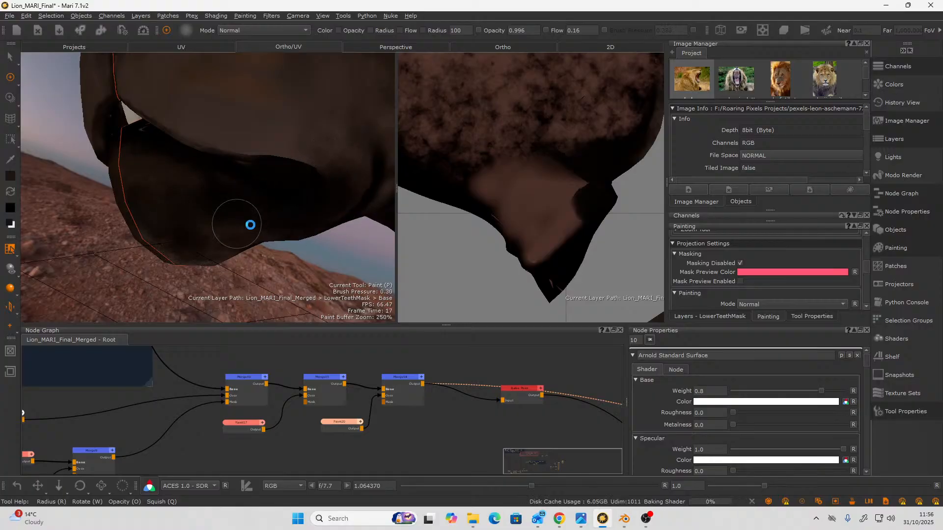
right_click_drag(246, 219, 248, 203, "alt")
left_click_drag(247, 202, 320, 236, "alt")
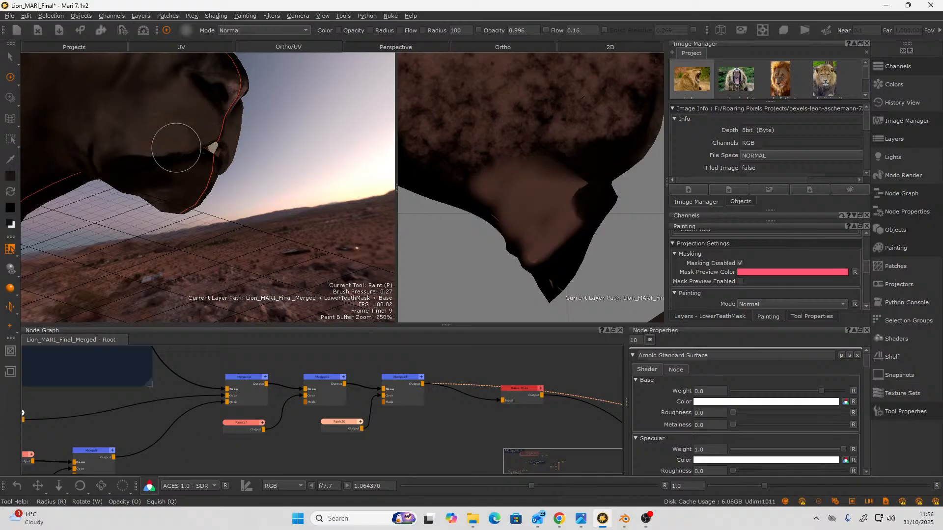
right_click_drag(176, 147, 206, 192, "alt")
middle_click_drag(206, 191, 252, 201, "alt")
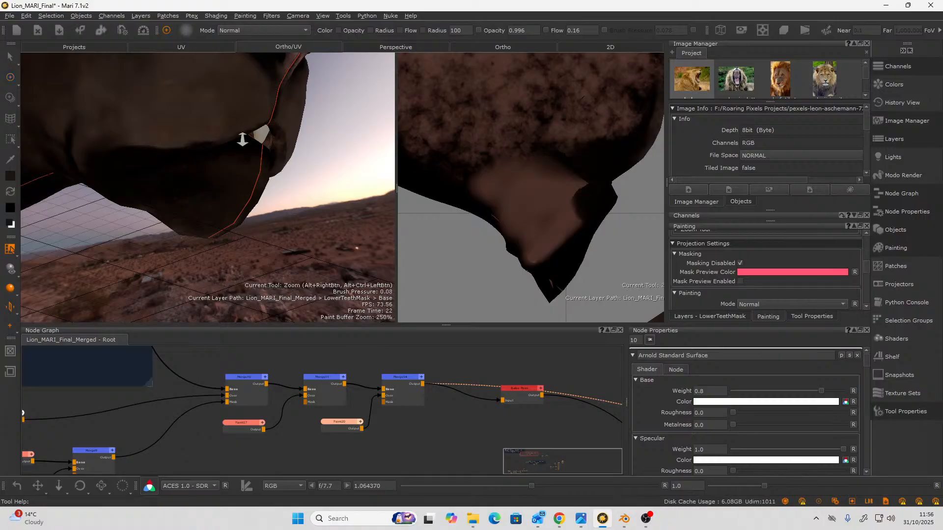
Darken the brow and upper eyelid around the lion's eye with soft dark strokes, using brush radius 43.
left_click_drag(196, 182, 143, 185, "alt")
right_click_drag(143, 185, 196, 249, "alt")
mouse_move(196, 249)
left_mouse_down("alt")
mouse_move(235, 208)
mouse_move(255, 223)
mouse_move(257, 240)
mouse_move(206, 239)
left_mouse_up("alt")
mouse_move(206, 239)
right_mouse_down("alt")
mouse_move(166, 219)
mouse_move(219, 215)
mouse_move(229, 230)
right_mouse_up("alt")
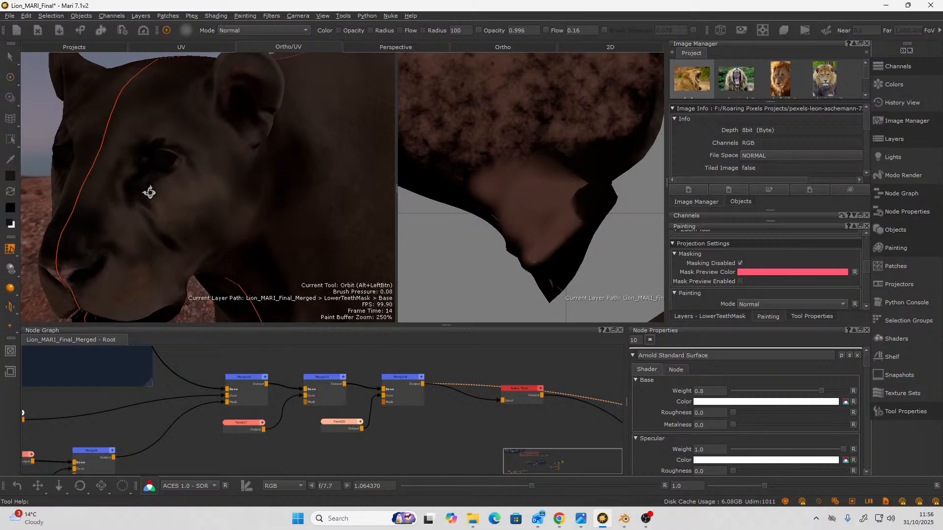
left_click_drag(149, 192, 187, 191, "alt")
middle_click_drag(187, 191, 268, 222, "alt")
mouse_move(268, 222)
right_mouse_down("alt")
mouse_move(288, 223)
mouse_move(278, 222)
right_mouse_up("alt")
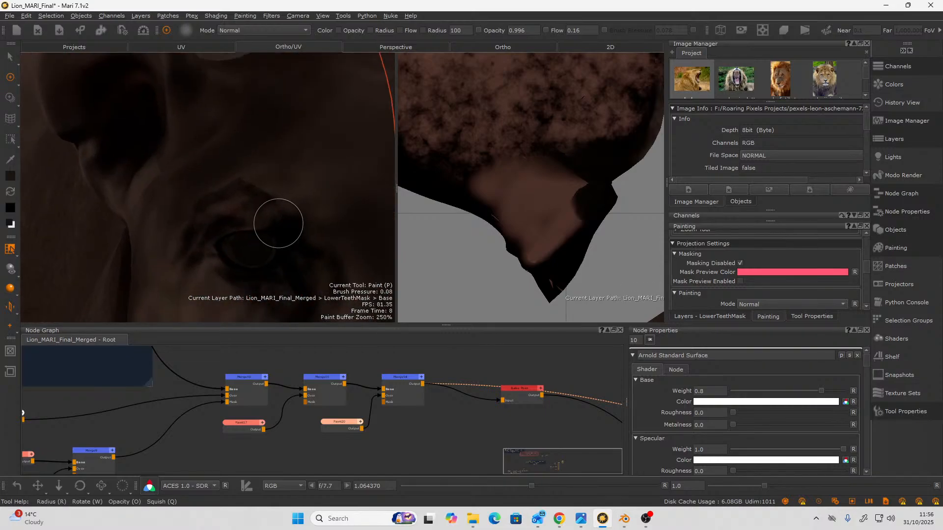
key("r")
left_click_drag(244, 200, 216, 200)
left_click_drag(231, 197, 217, 207)
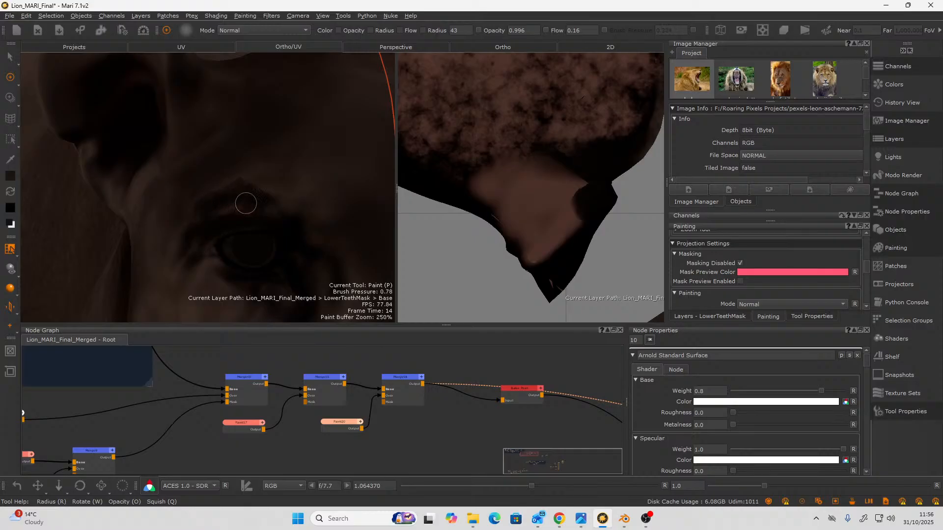
left_click_drag(246, 204, 278, 219)
left_click_drag(185, 235, 120, 135, "alt")
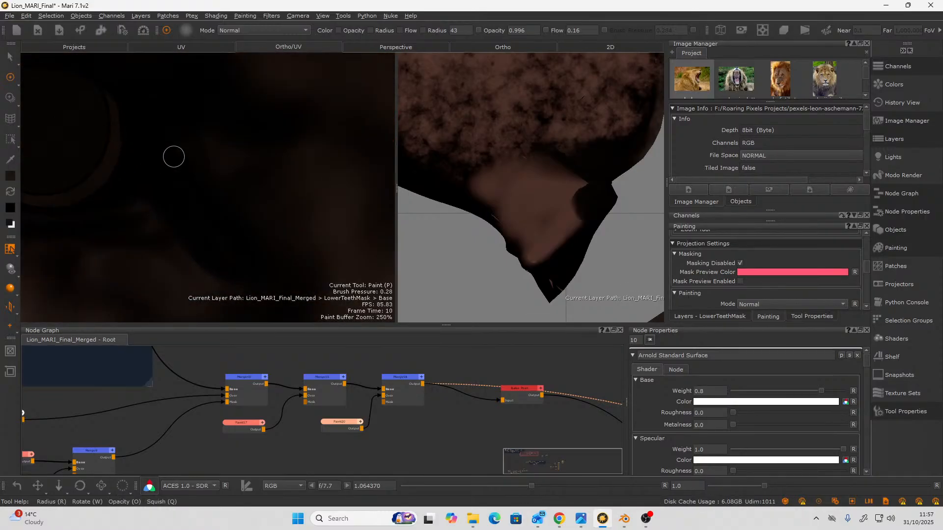
left_click_drag(174, 156, 151, 177, "ctrl+alt")
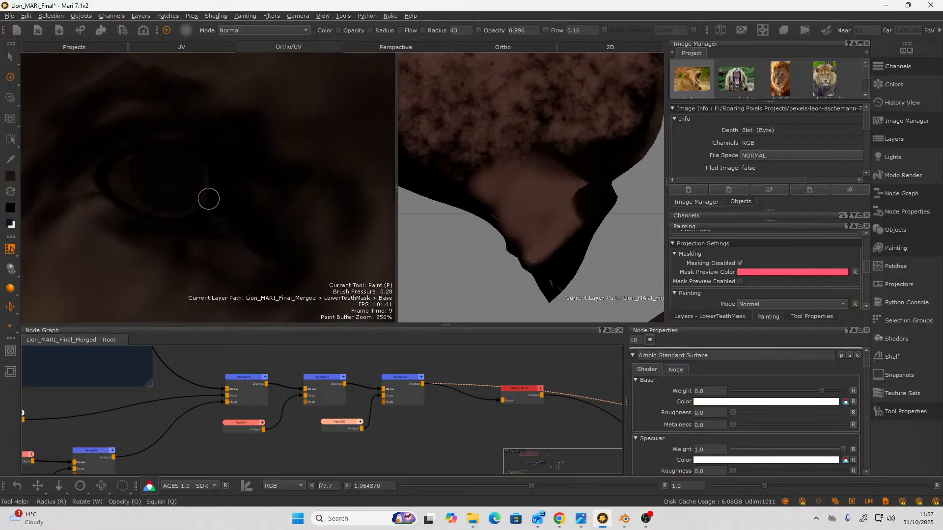
left_click_drag(223, 195, 166, 220, "ctrl+alt")
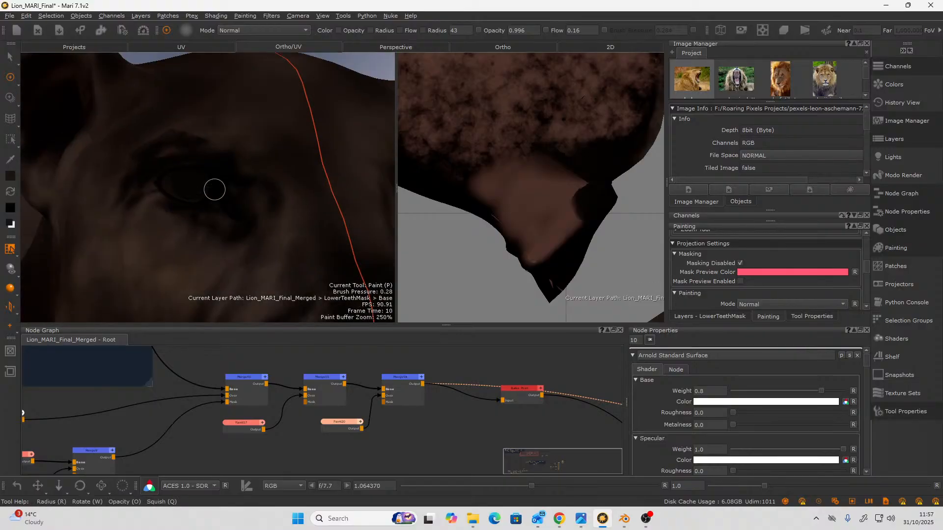
mouse_move(133, 188)
left_mouse_down("ctrl+alt")
mouse_move(177, 211)
mouse_move(256, 211)
mouse_move(236, 166)
left_mouse_up("ctrl+alt")
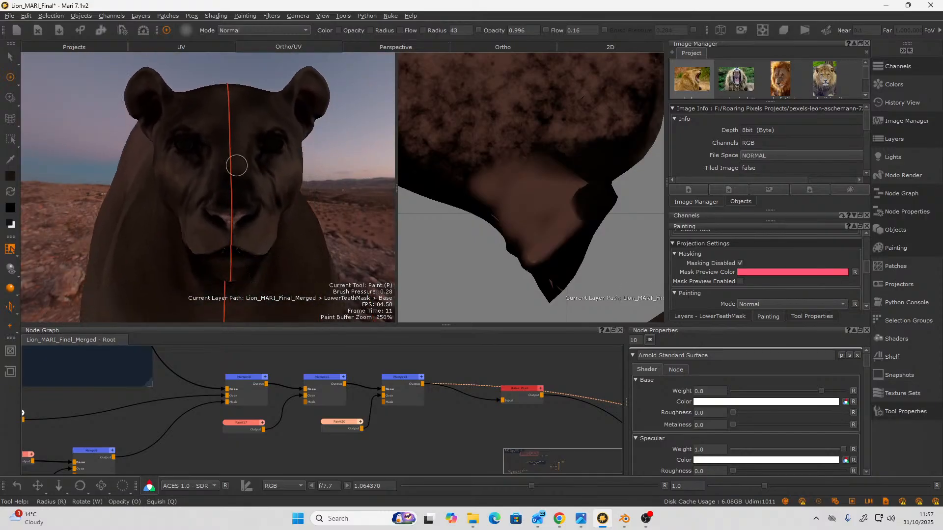
Bake the Bake Point node at the end of the merge chain.
scroll(323, 456, "down", 5)
scroll(399, 376, "down", 2)
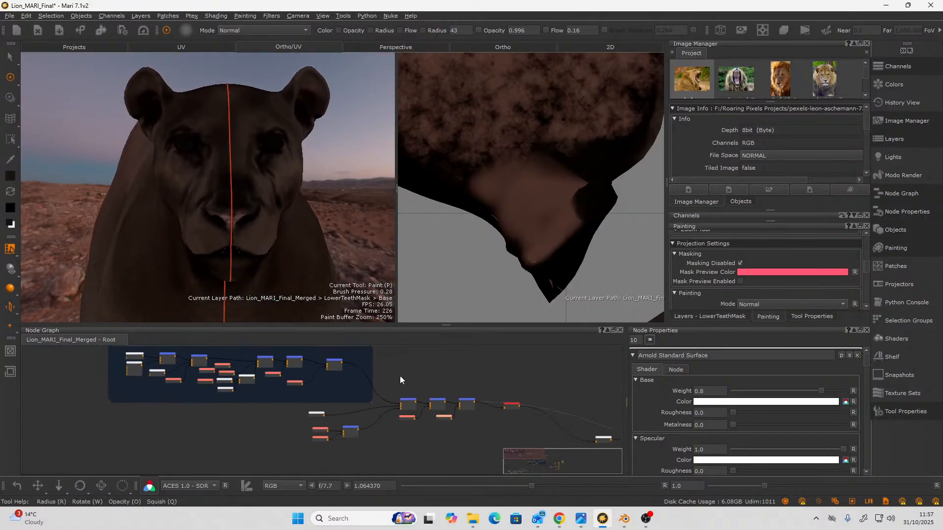
middle_click_drag(467, 347, 419, 332)
scroll(447, 361, "up", 4)
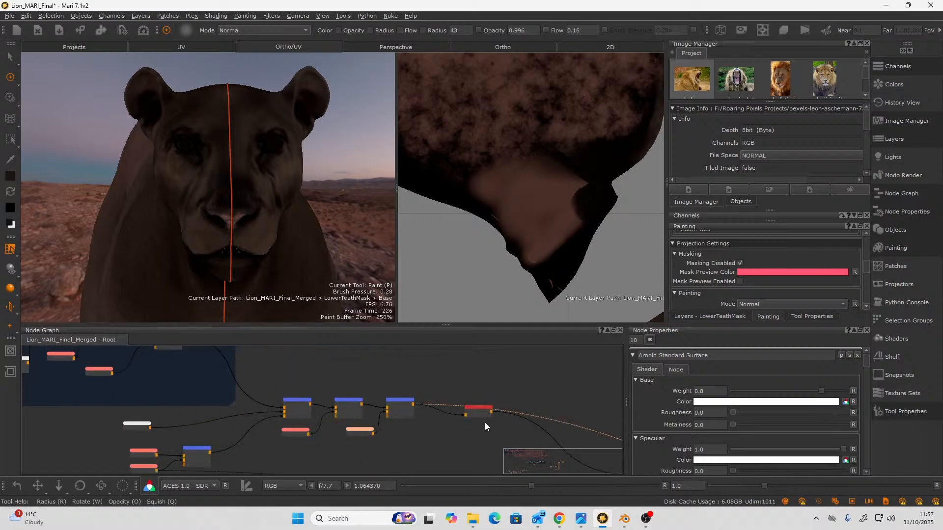
scroll(485, 423, "up", 3)
middle_click_drag(480, 422, 276, 407)
left_click(273, 392)
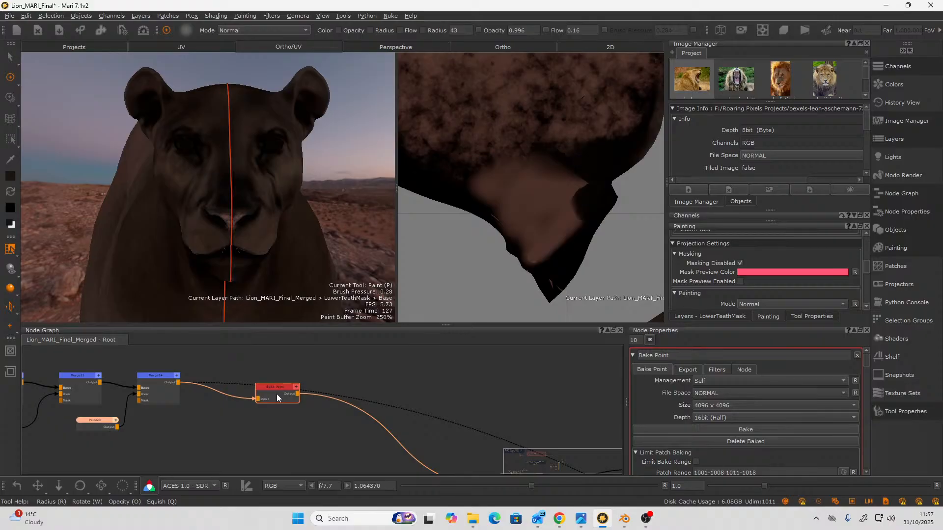
key("ctrl+b")
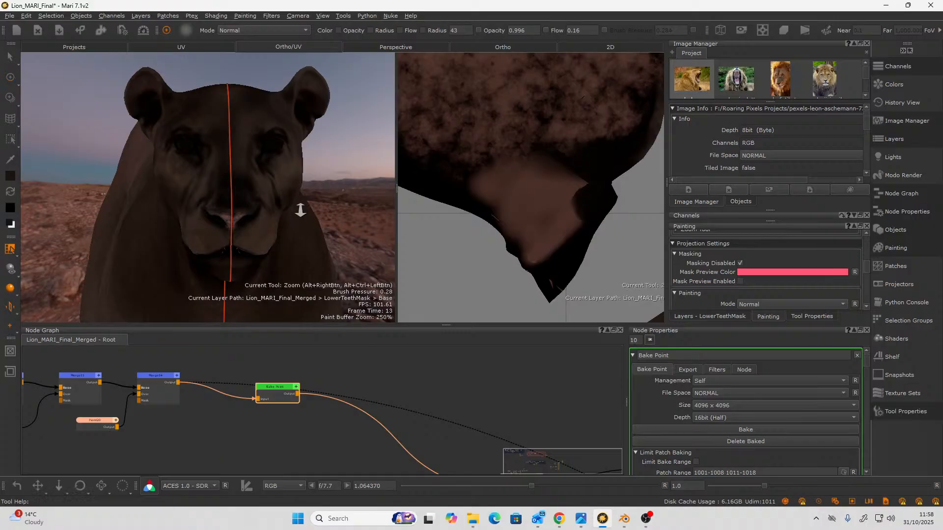
Darken the edge of the upper lip along the side of the muzzle with soft dark strokes.
left_click_drag(301, 206, 217, 241, "alt")
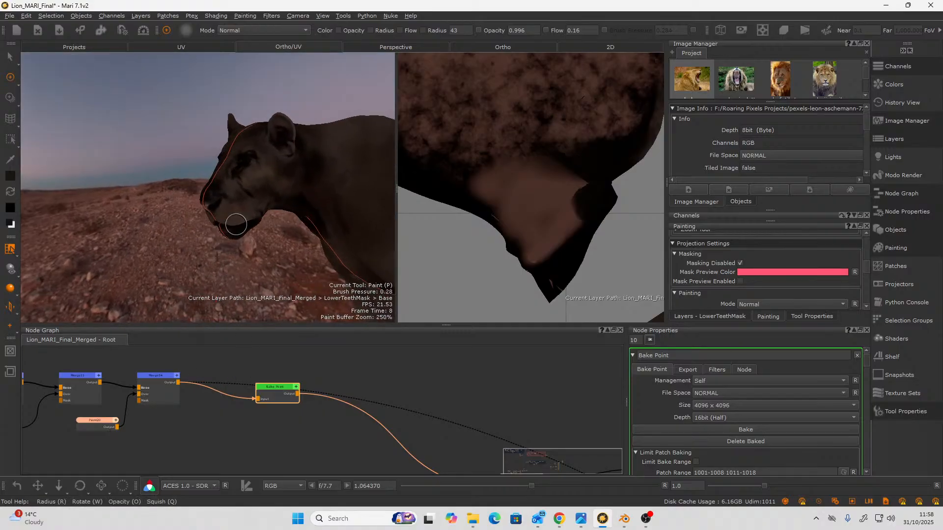
right_click_drag(236, 224, 268, 262, "alt")
left_click_drag(267, 261, 274, 261, "alt")
mouse_move(273, 261)
middle_mouse_down("alt")
mouse_move(311, 213)
mouse_move(204, 233)
middle_mouse_up("alt")
scroll(217, 219, "up", 5)
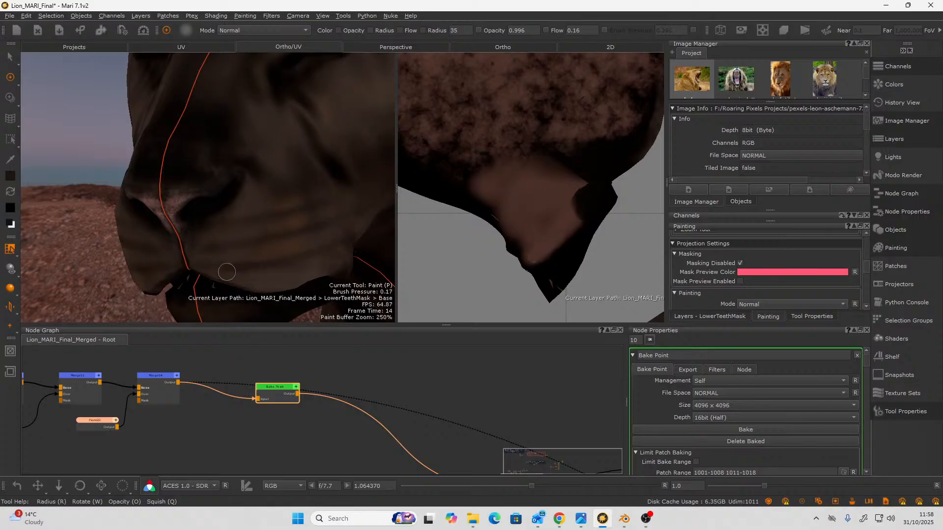
left_click_drag(316, 211, 302, 205)
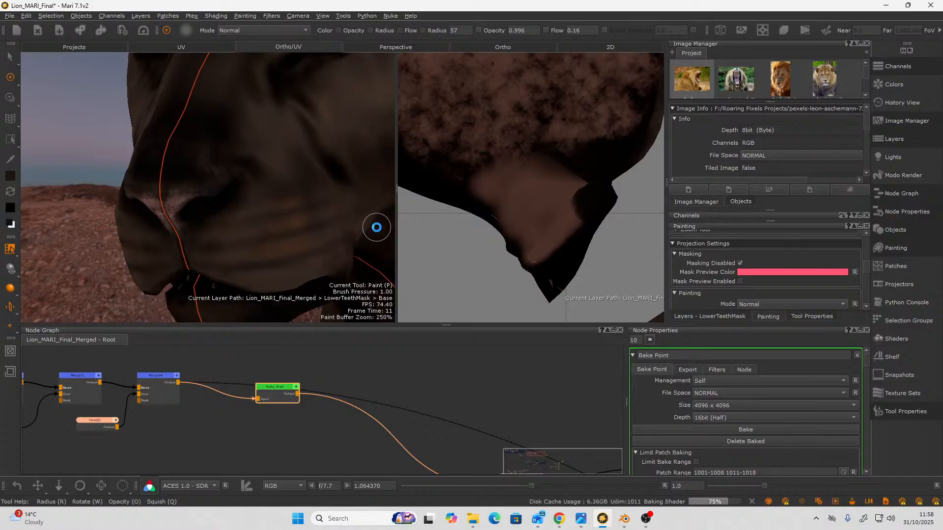
Darken the mouth corner and the side of the muzzle with brush radius 84, and bake the paint onto the model.
scroll(327, 205, "down", 6)
left_click_drag(210, 232, 239, 232, "alt")
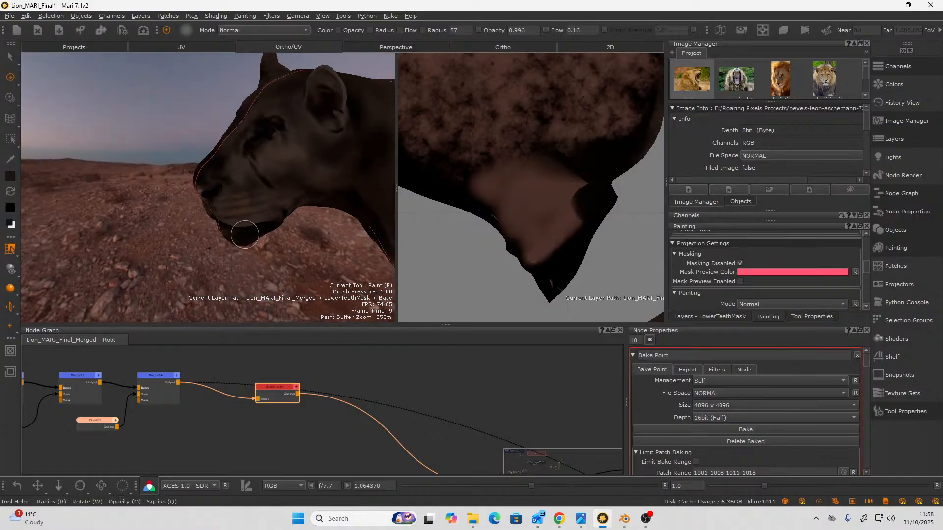
right_click_drag(245, 223, 272, 216, "alt")
mouse_move(273, 215)
left_mouse_down("alt")
mouse_move(269, 204)
mouse_move(279, 209)
left_mouse_up("alt")
middle_click_drag(279, 209, 266, 207, "alt")
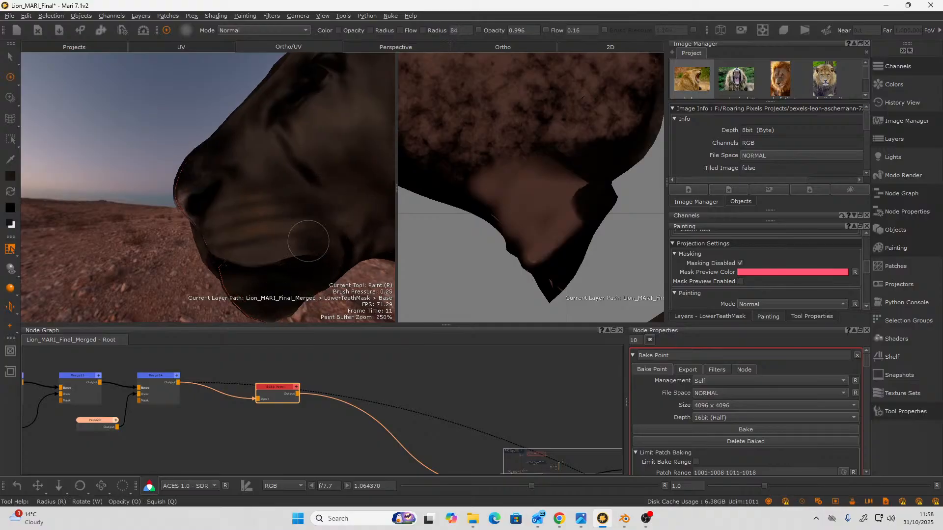
mouse_move(333, 237)
left_mouse_down()
mouse_move(338, 249)
mouse_move(332, 225)
mouse_move(352, 249)
mouse_move(340, 254)
left_mouse_up()
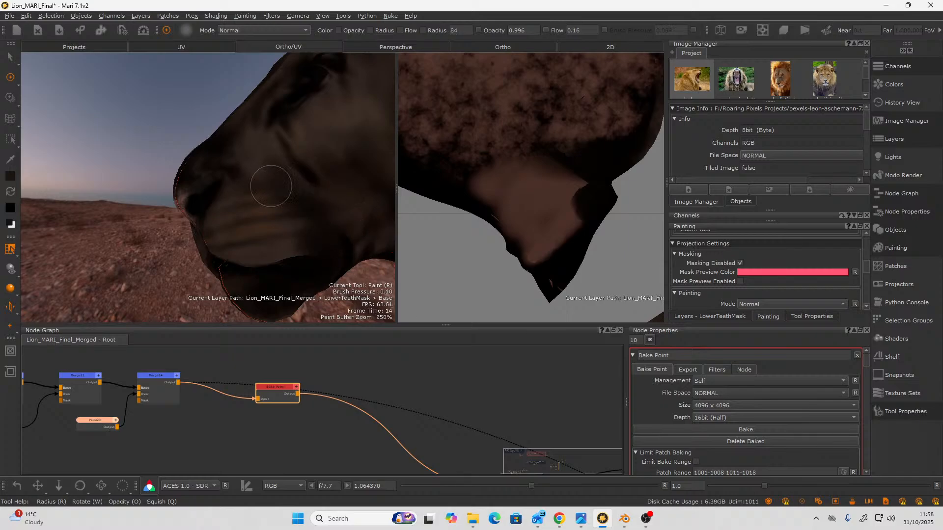
mouse_move(285, 181)
left_mouse_down()
mouse_move(343, 219)
mouse_move(328, 233)
left_mouse_up()
mouse_move(276, 207)
left_mouse_down()
mouse_move(290, 243)
mouse_move(304, 248)
mouse_move(278, 255)
mouse_move(302, 252)
left_mouse_up()
key("b")
Export the Diffuse Color and Roughness channels, overwriting the existing files, and save the project.
left_click_drag(241, 226, 279, 219, "alt")
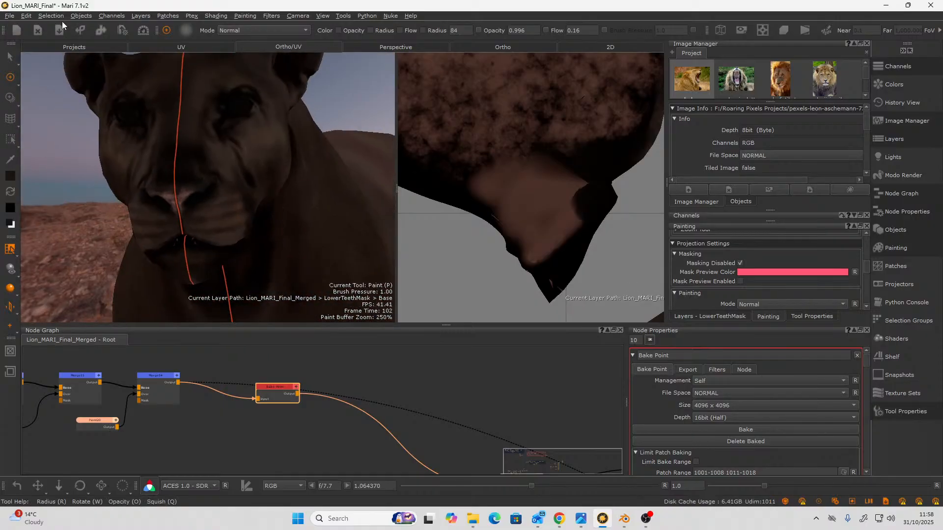
left_click(118, 33)
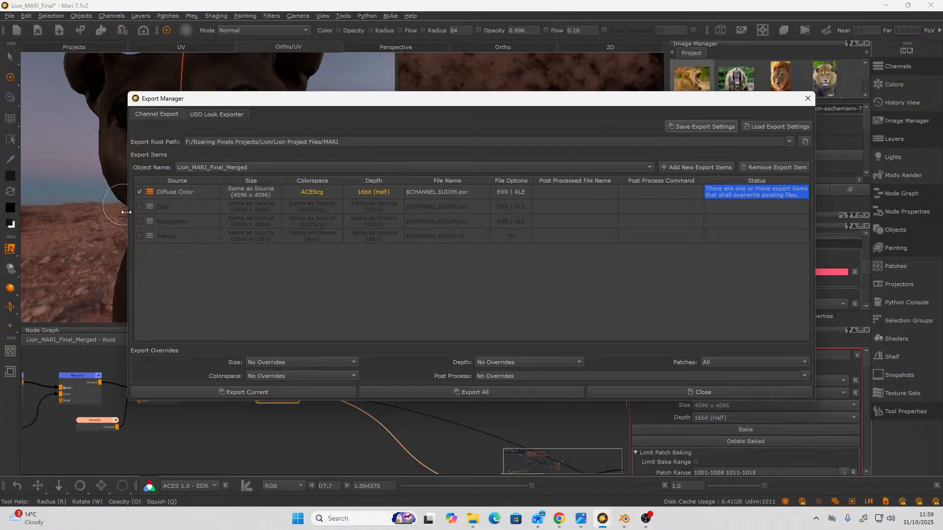
left_click(141, 222)
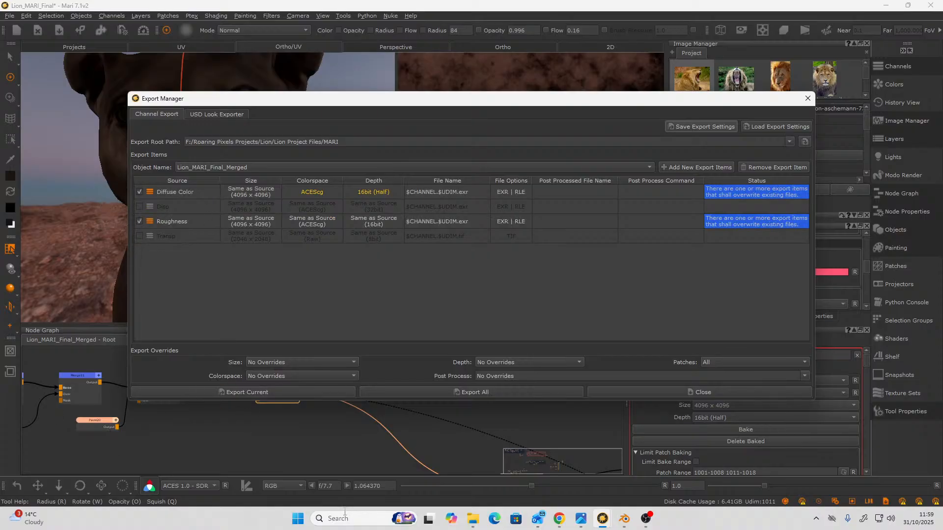
left_click(298, 393)
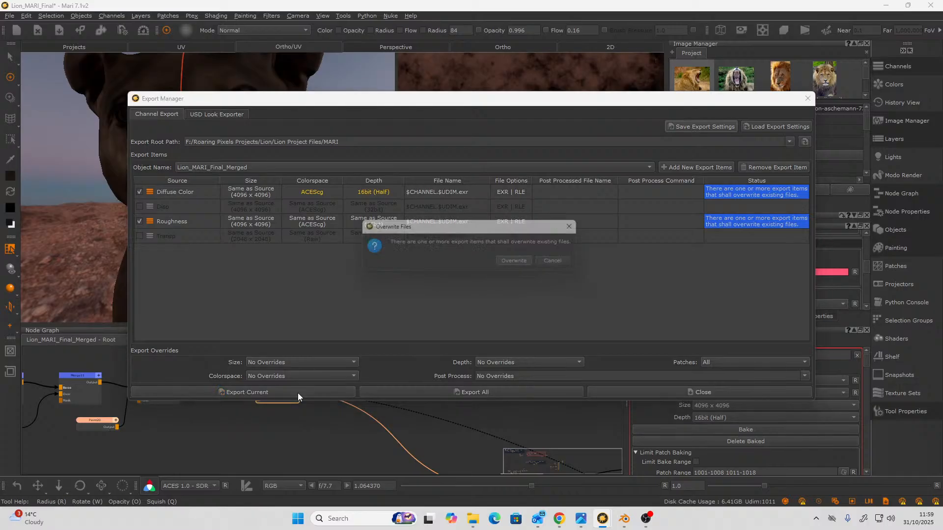
left_click(509, 264)
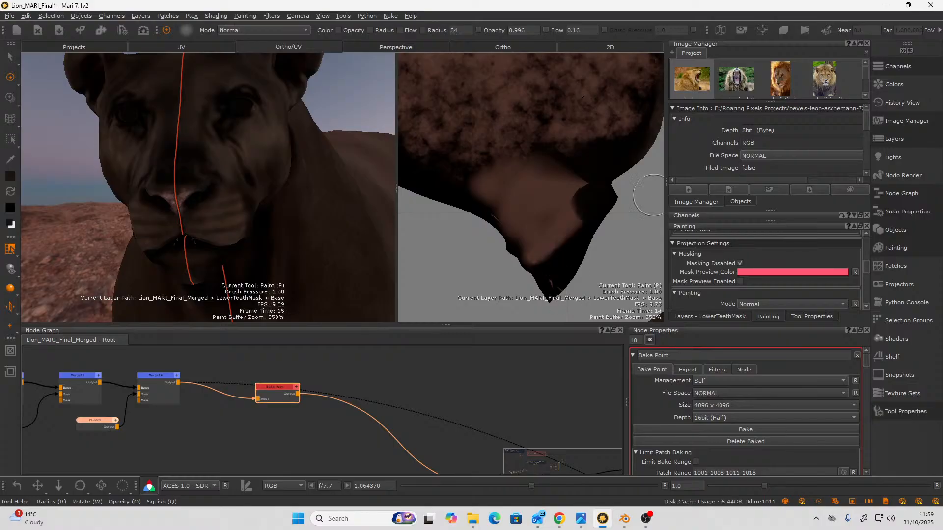
key("ctrl+s")
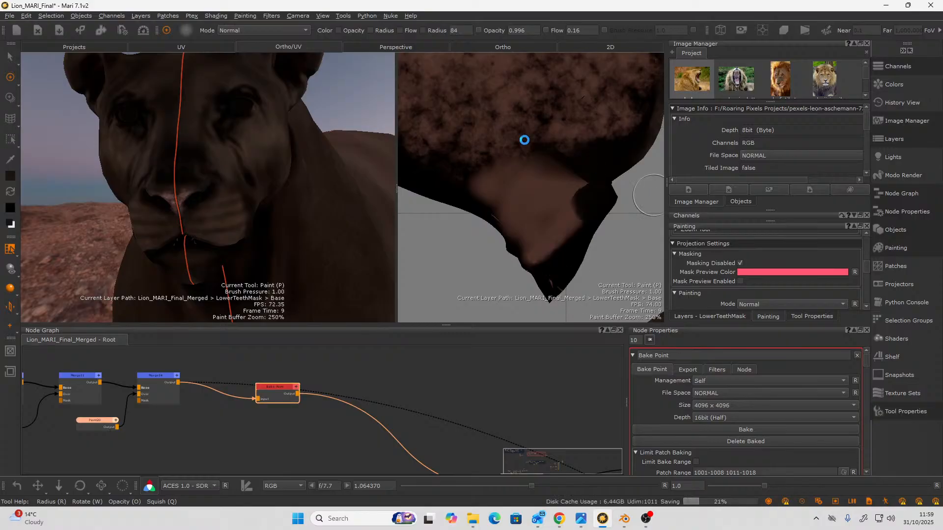
Switch to the TurnTable tests file in Blender and reload the lion material's diffuse texture from Diffuse Color.1001.exr.
mouse_move(624, 519)
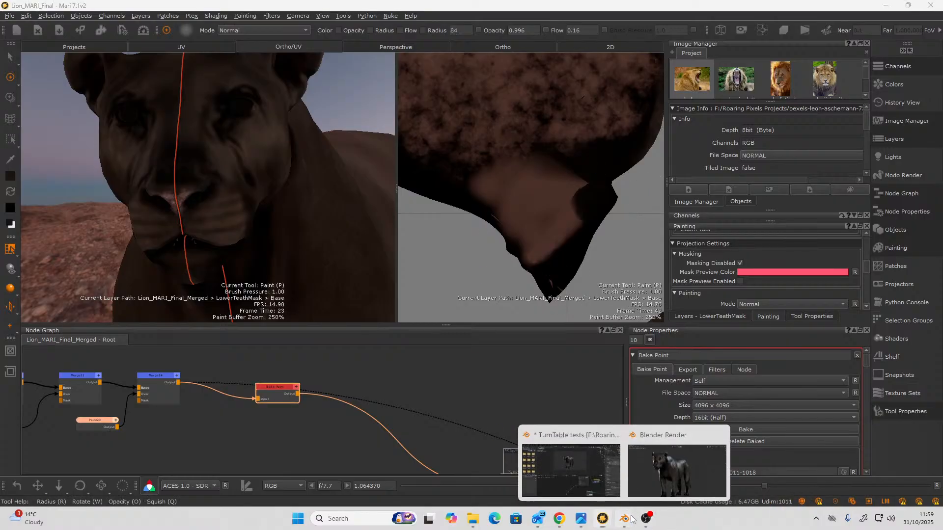
left_click(608, 484)
scroll(526, 334, "up", 2)
middle_click_drag(496, 375, 418, 409)
scroll(492, 379, "down", 5)
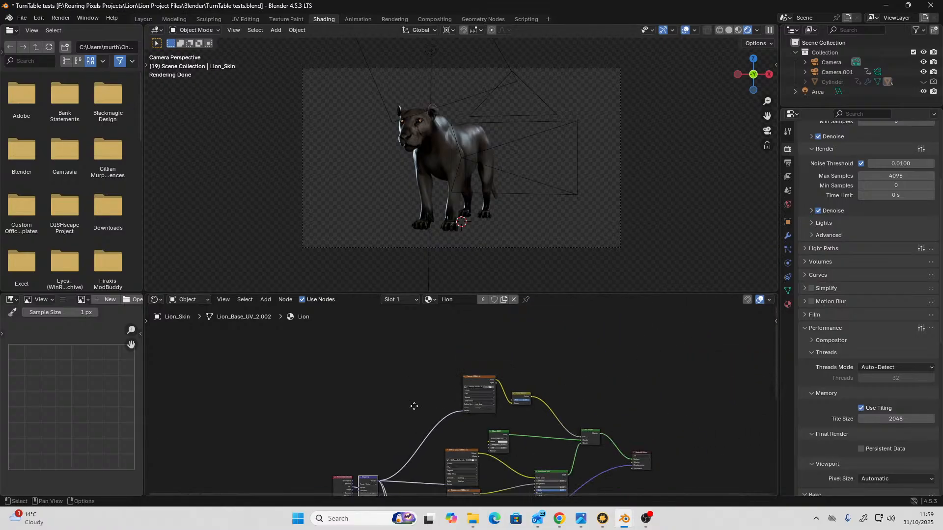
scroll(441, 431, "up", 1)
scroll(440, 432, "up", 9)
middle_click_drag(456, 481, 412, 372)
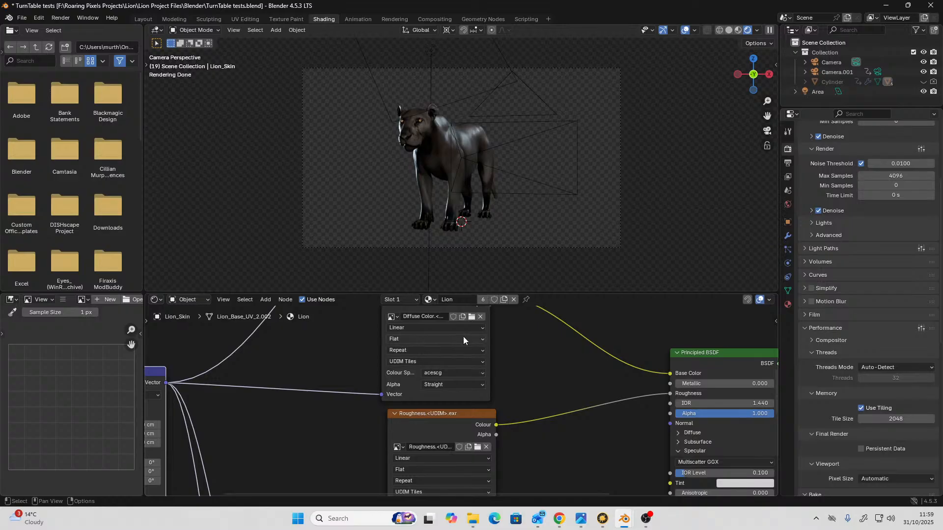
left_click(470, 320)
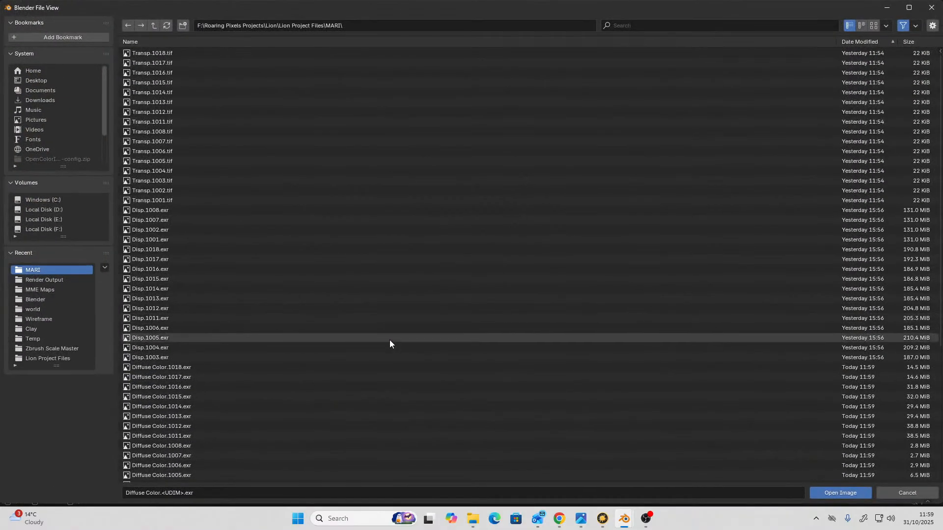
scroll(184, 459, "down", 5)
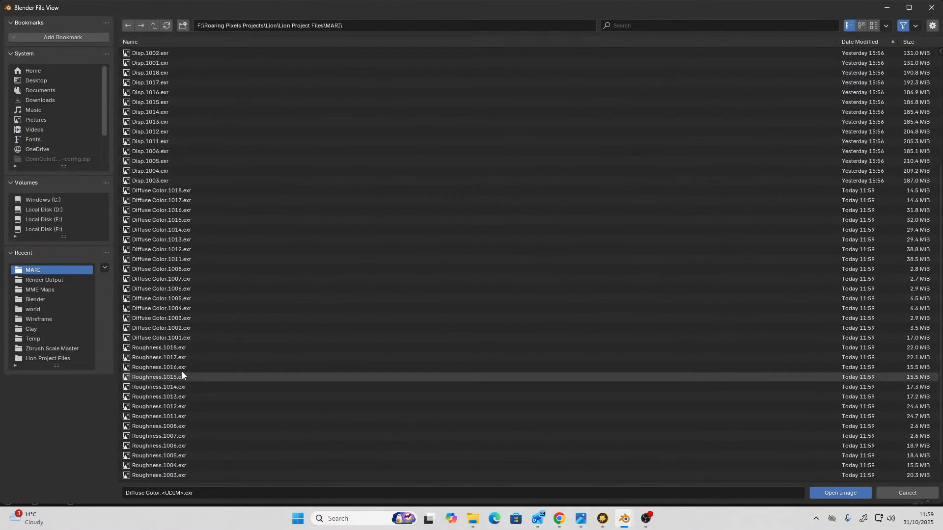
left_click(172, 337)
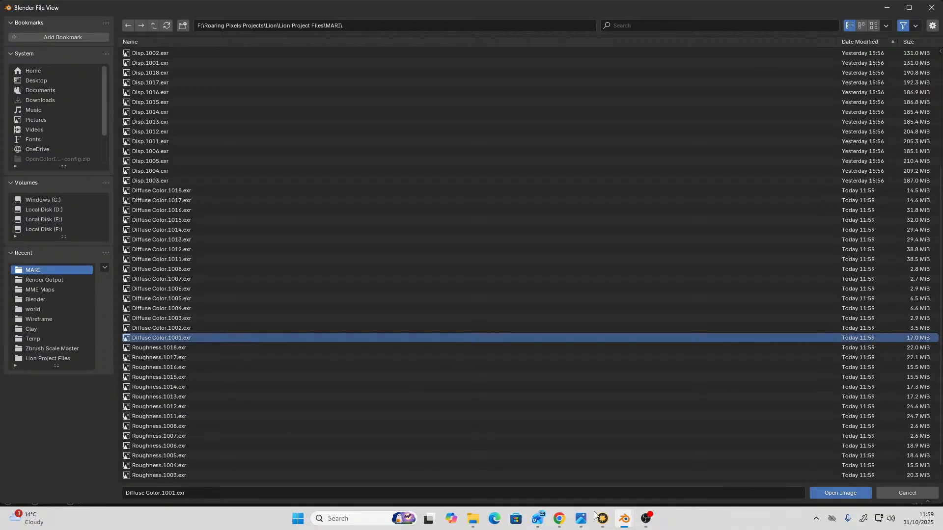
left_click(824, 494)
Reload the roughness texture of the lion material from Roughness.1001.exr.
scroll(488, 425, "up", 3)
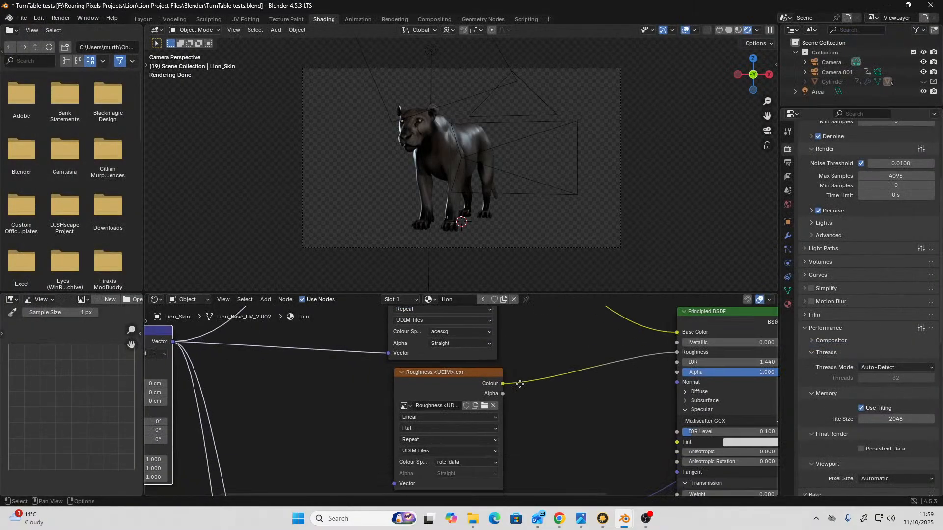
left_click(490, 394)
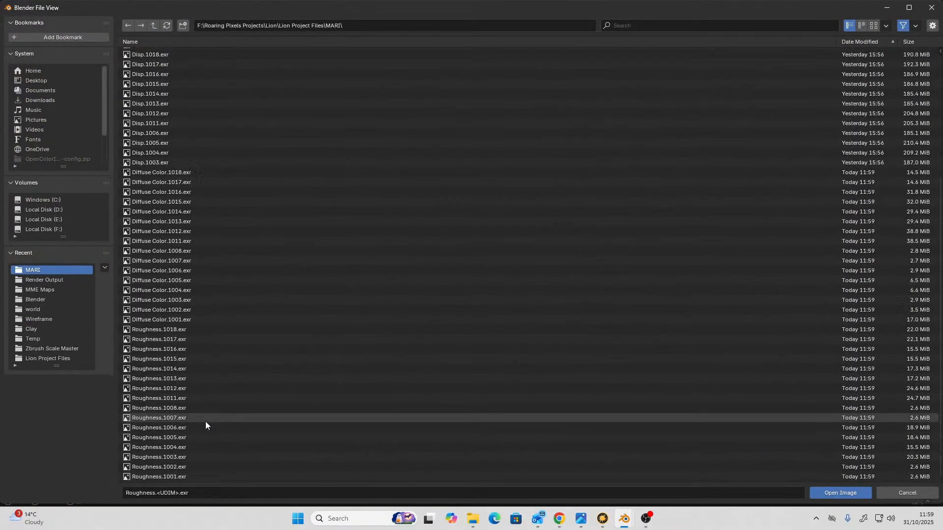
left_click(173, 476)
left_click(852, 499)
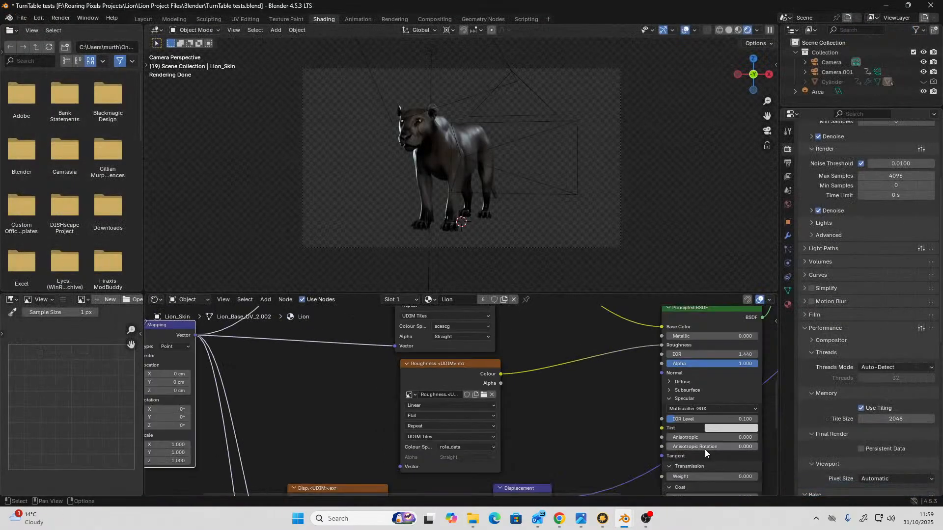
Render a still image of frame 19 showing the lion with its reloaded diffuse and roughness textures.
scroll(471, 447, "down", 1)
middle_click_drag(502, 430, 489, 481)
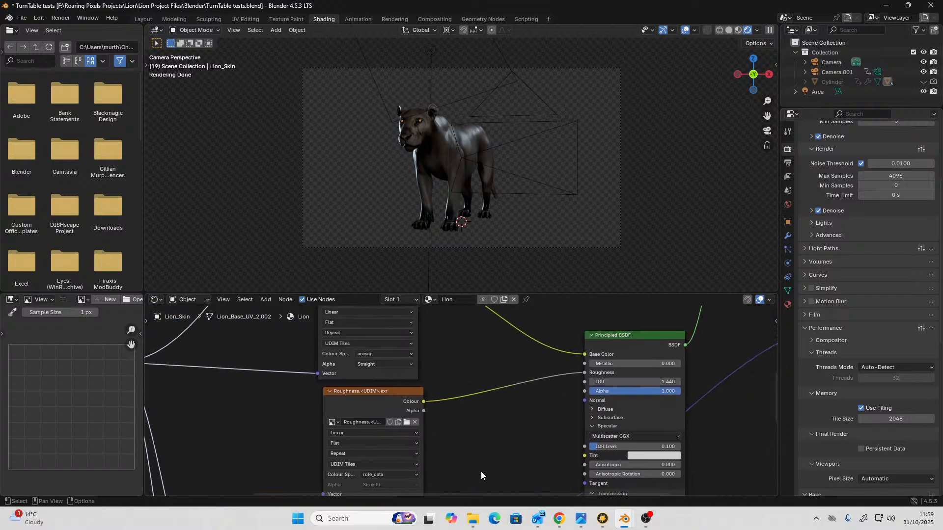
middle_click_drag(478, 431, 402, 450)
scroll(400, 442, "up", 1)
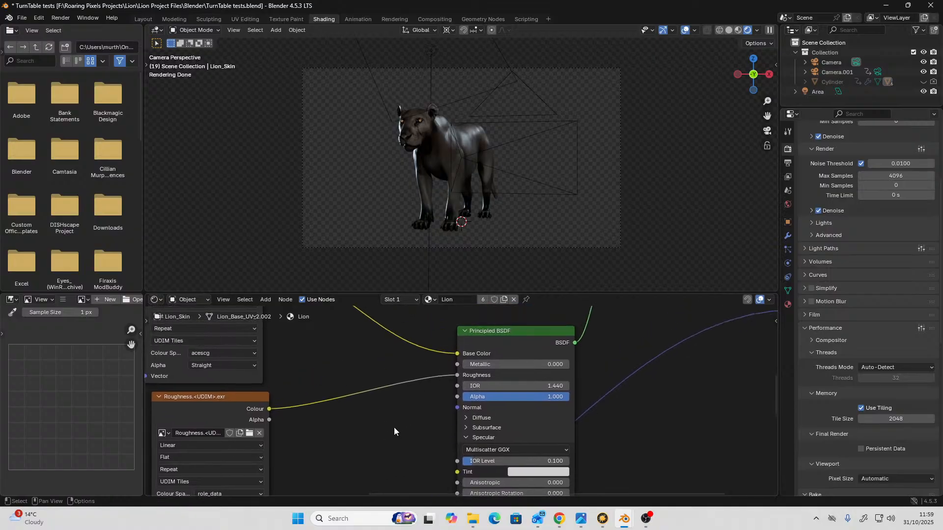
scroll(423, 196, "up", 3)
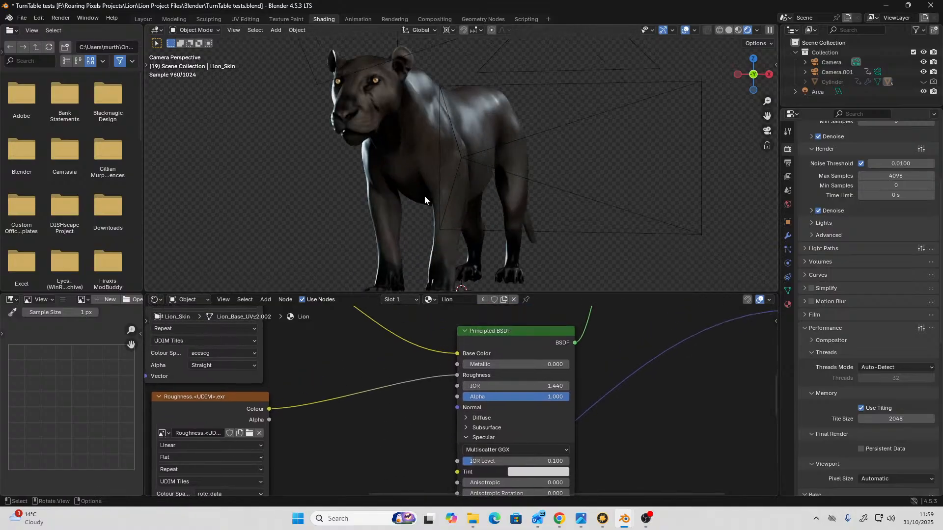
scroll(424, 199, "down", 2)
scroll(421, 197, "up", 2)
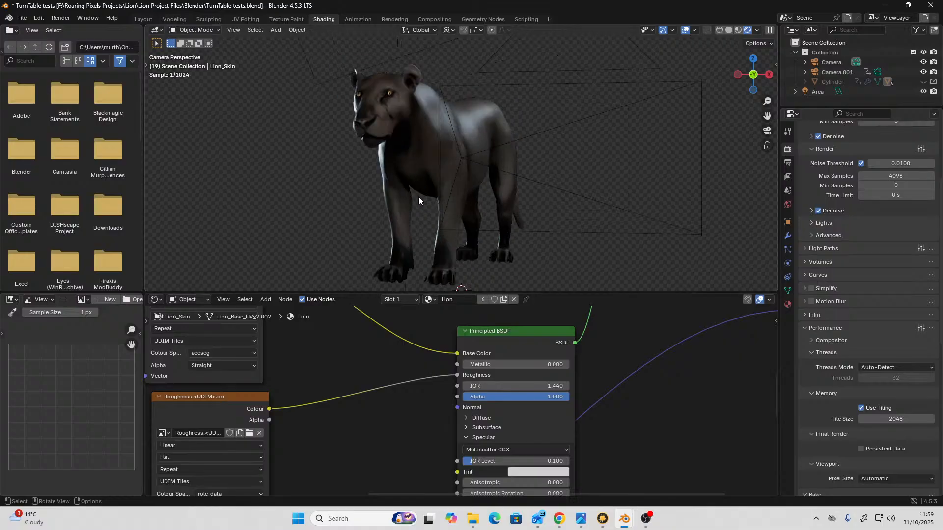
left_click(60, 18)
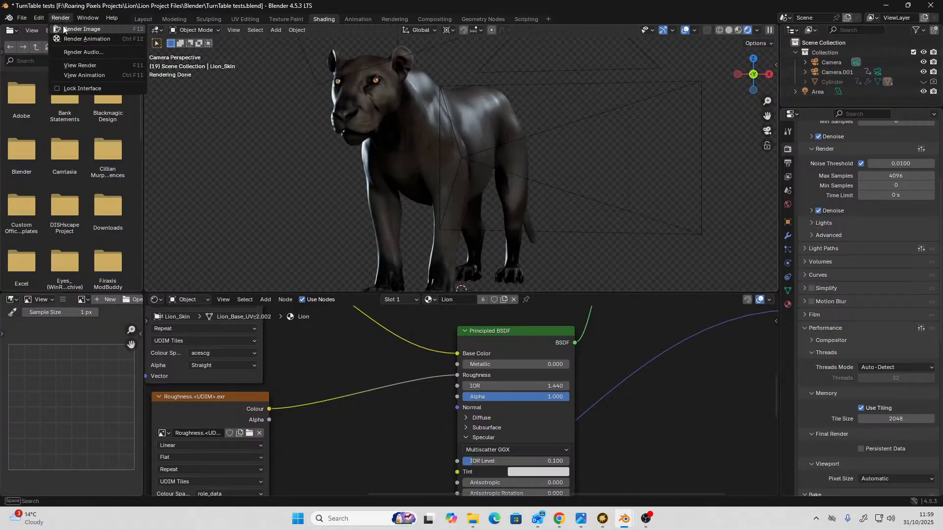
left_click(109, 74)
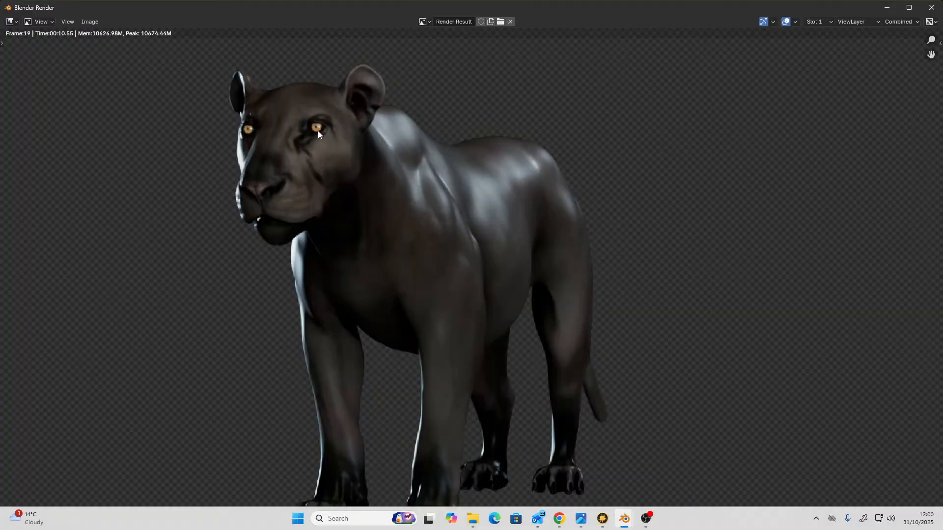
Examine the rendered lion close up and at full size, checking the darkened eye and lip areas and the specular highlights.
mouse_move(595, 516)
scroll(690, 408, "down", 3)
scroll(689, 408, "up", 5)
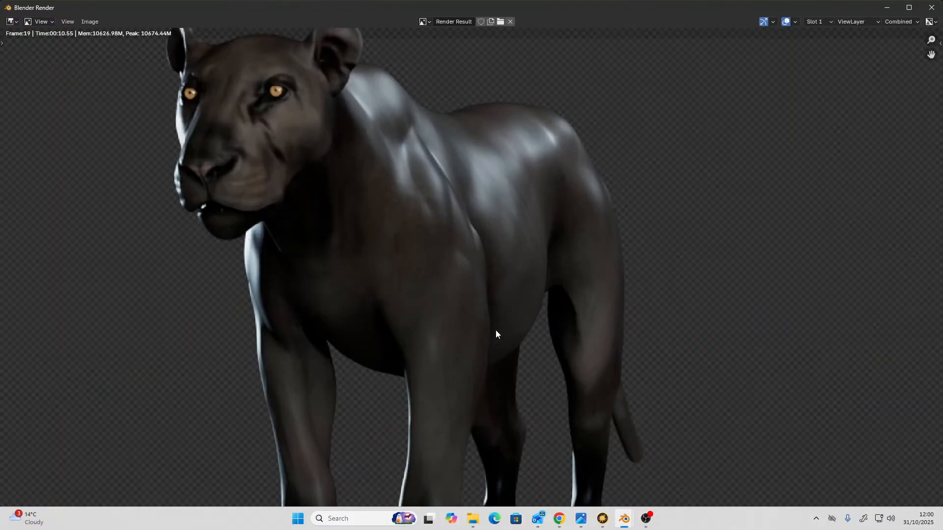
scroll(655, 221, "down", 2)
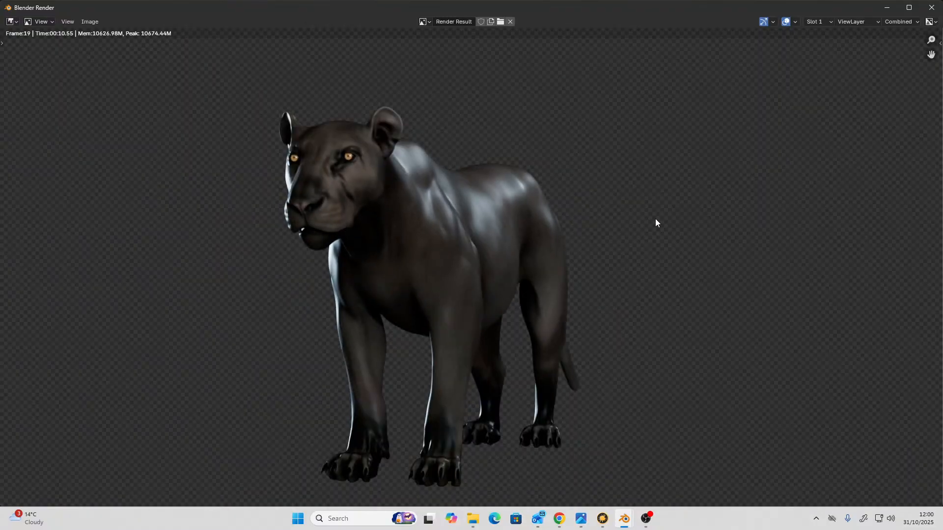
scroll(655, 221, "up", 1)
scroll(655, 221, "down", 1)
key("alt+Tab")
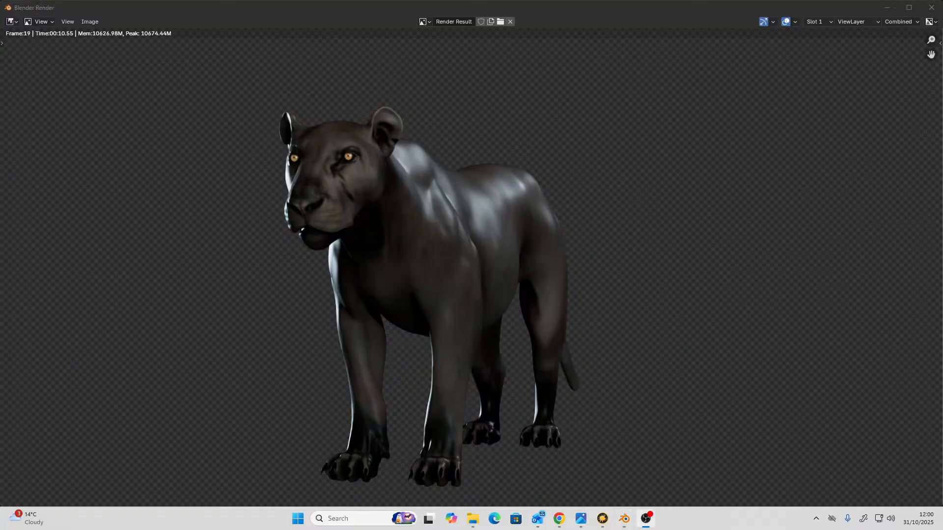